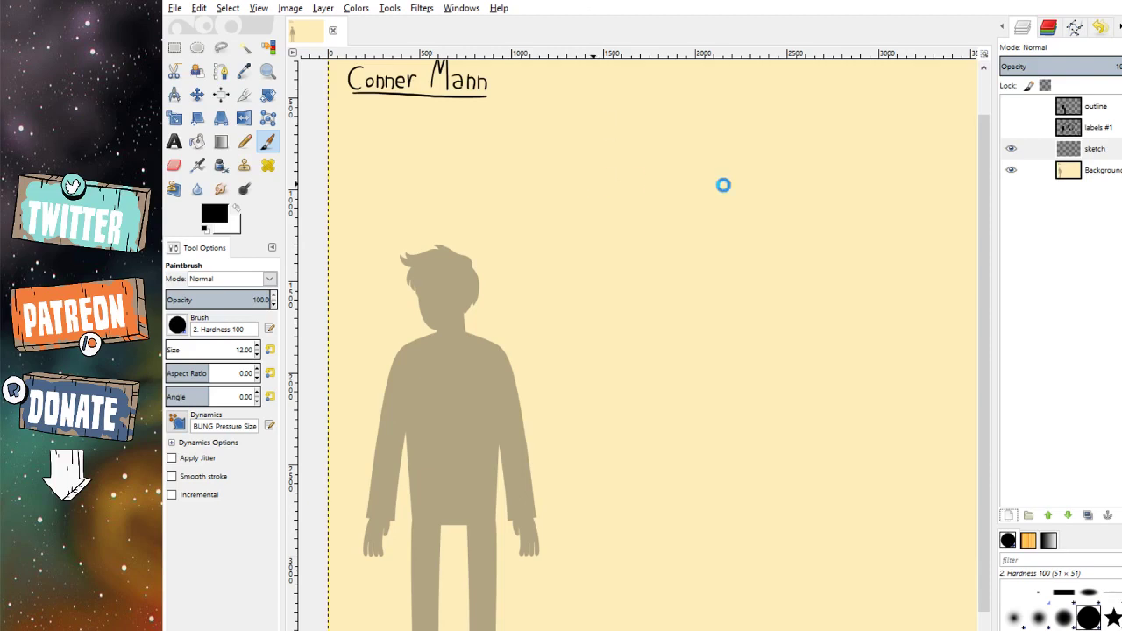
Show the outline layer briefly, delete it from the layer stack, and make the labels #1 layer visible.
click(1013, 106)
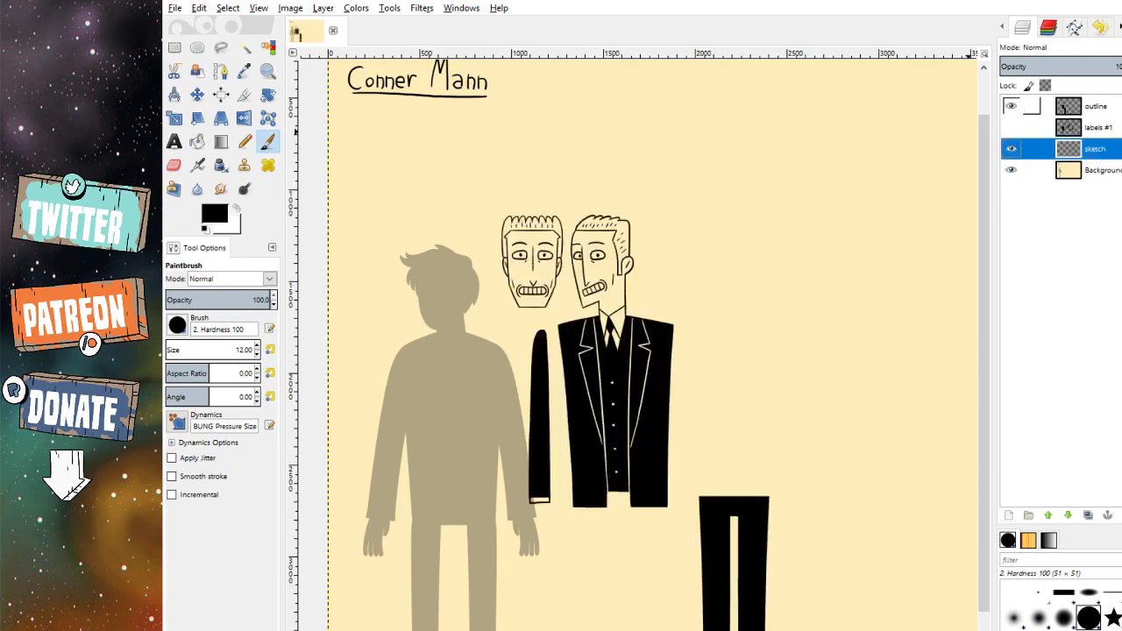
drag(1103, 109, 1108, 515)
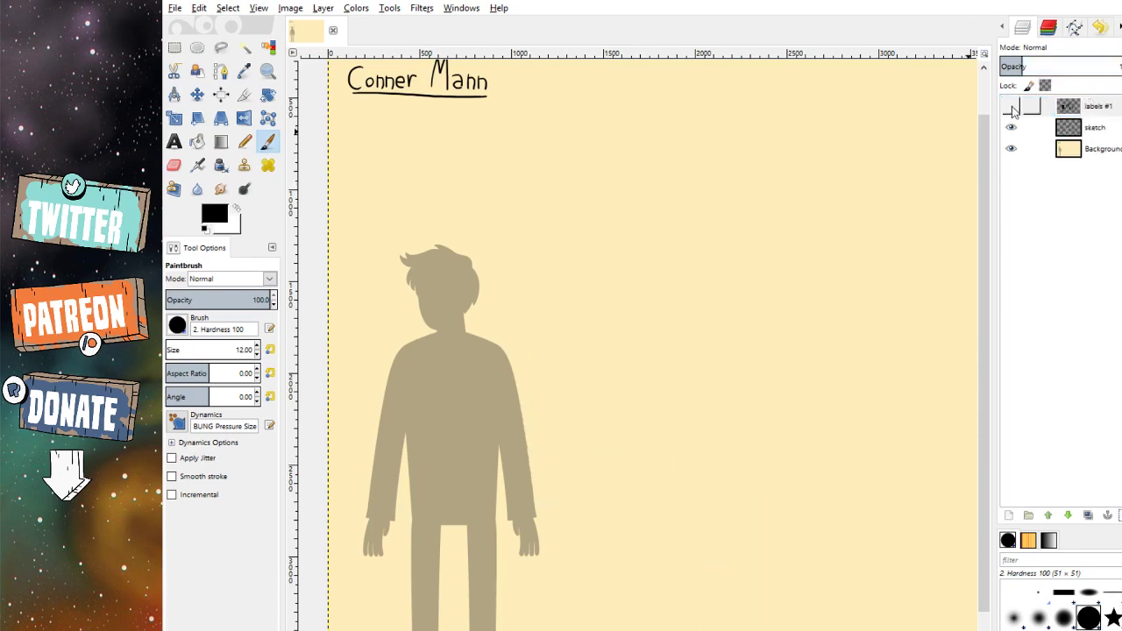
key(ctrl+z)
scroll(543, 359, up, 2)
scroll(621, 315, right, 3)
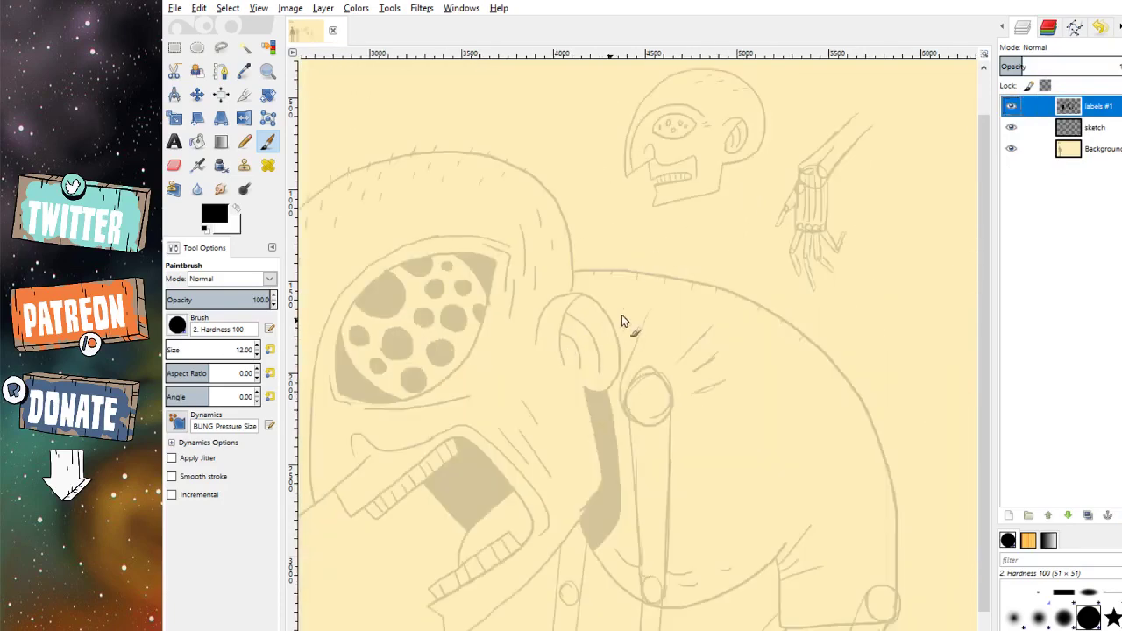
Move the sketch layer above the labels #1 layer, using the suited man's head as the reference.
key(shift+ctrl+j)
scroll(631, 309, up, 3)
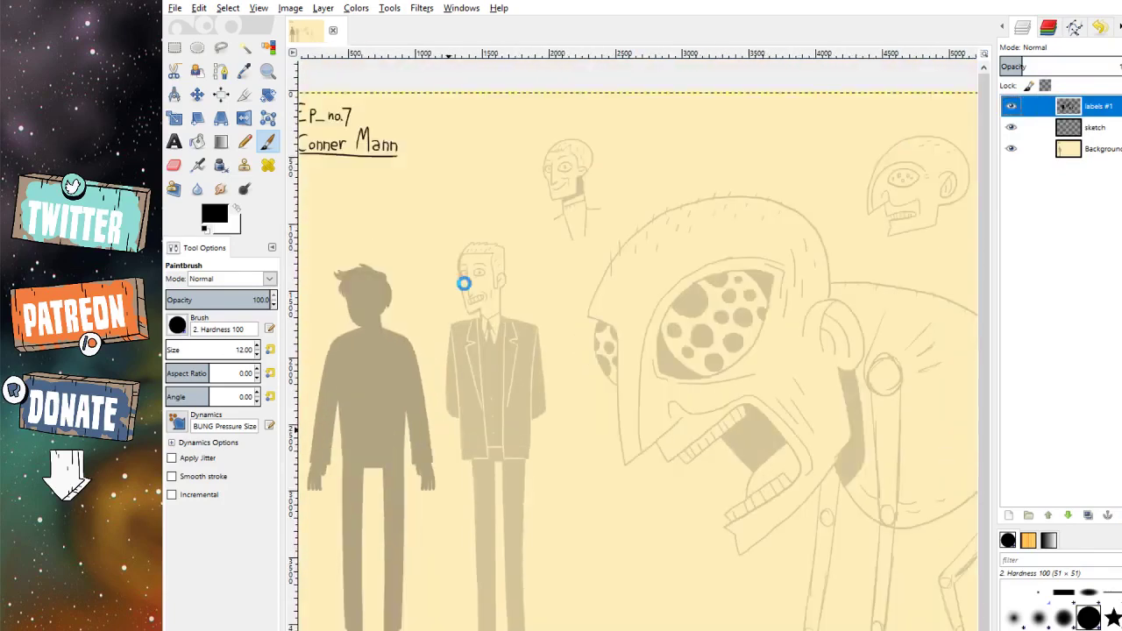
drag(1108, 131, 1073, 104)
scroll(444, 273, up, 3)
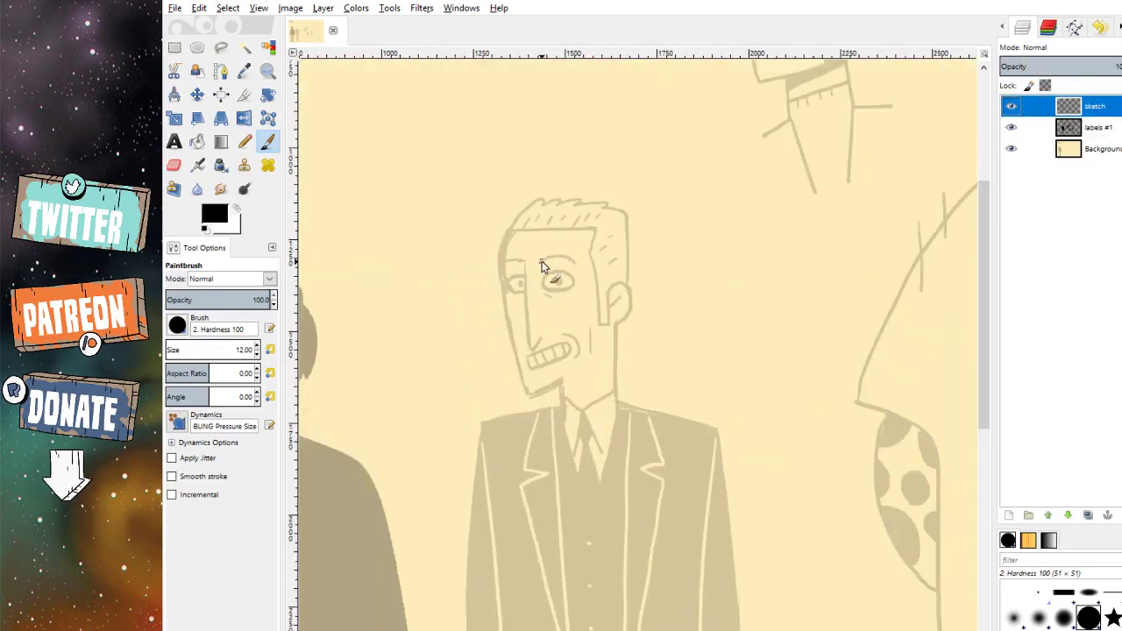
scroll(541, 261, up, 1)
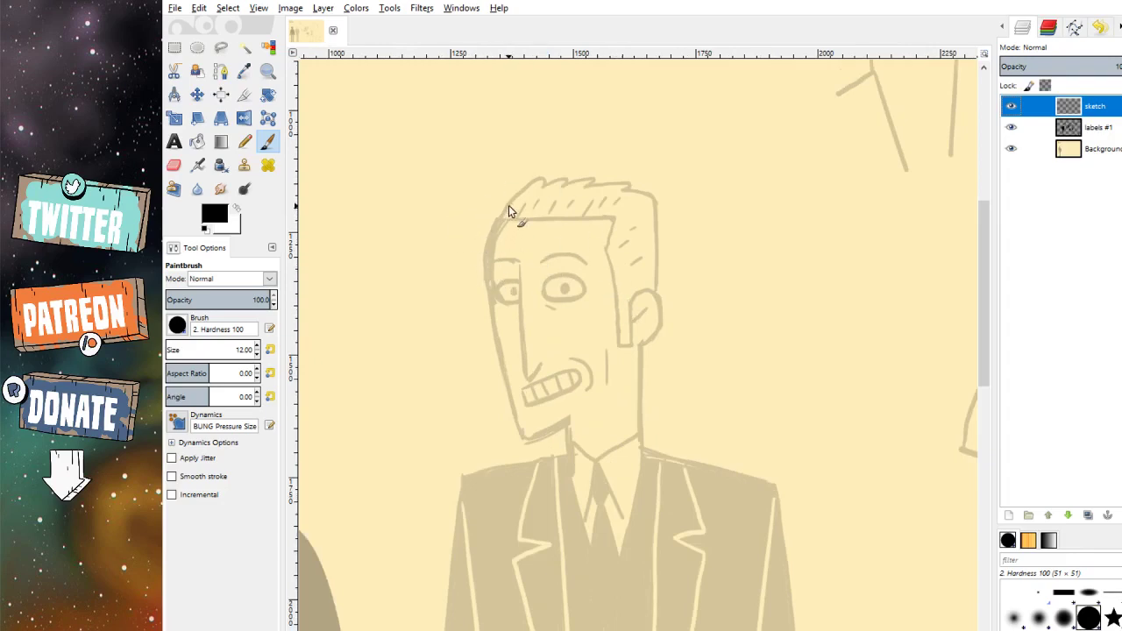
mouse_move(506, 212)
mouse_down()
mouse_move(495, 237)
mouse_move(506, 379)
mouse_up()
key(ctrl+z)
mouse_move(502, 219)
mouse_down()
mouse_move(492, 311)
mouse_move(526, 451)
mouse_up()
key(ctrl+z)
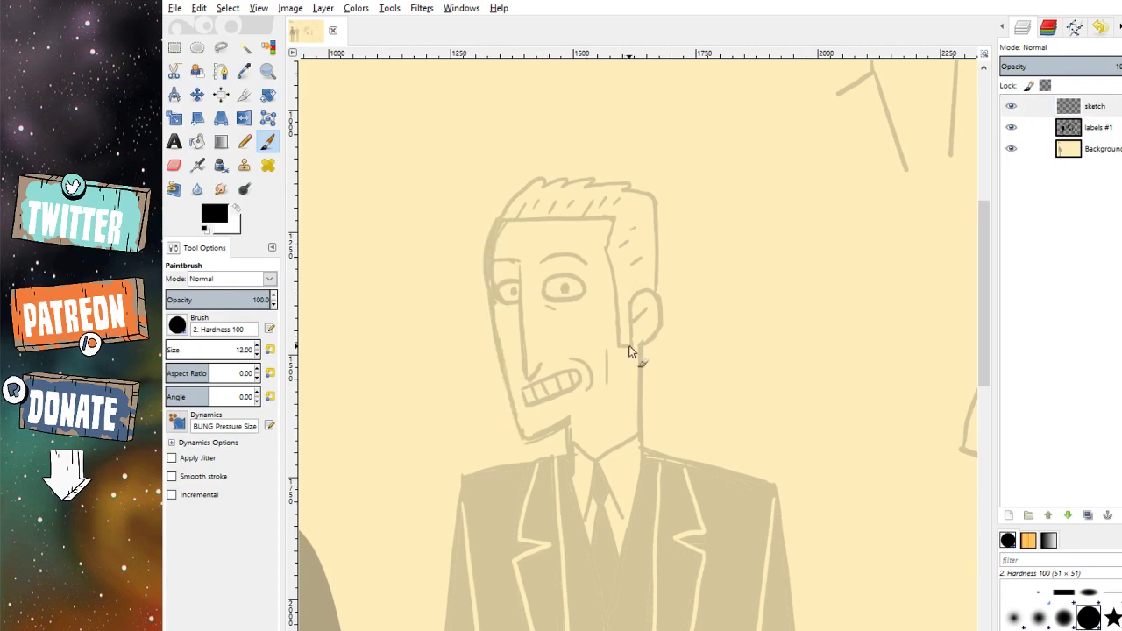
Paint a new head outline with a pointed chin and round ear in the empty space beside the faded suited man.
scroll(513, 421, down, 1)
scroll(581, 416, up, 1)
scroll(575, 370, up, 2)
scroll(576, 370, left, 3)
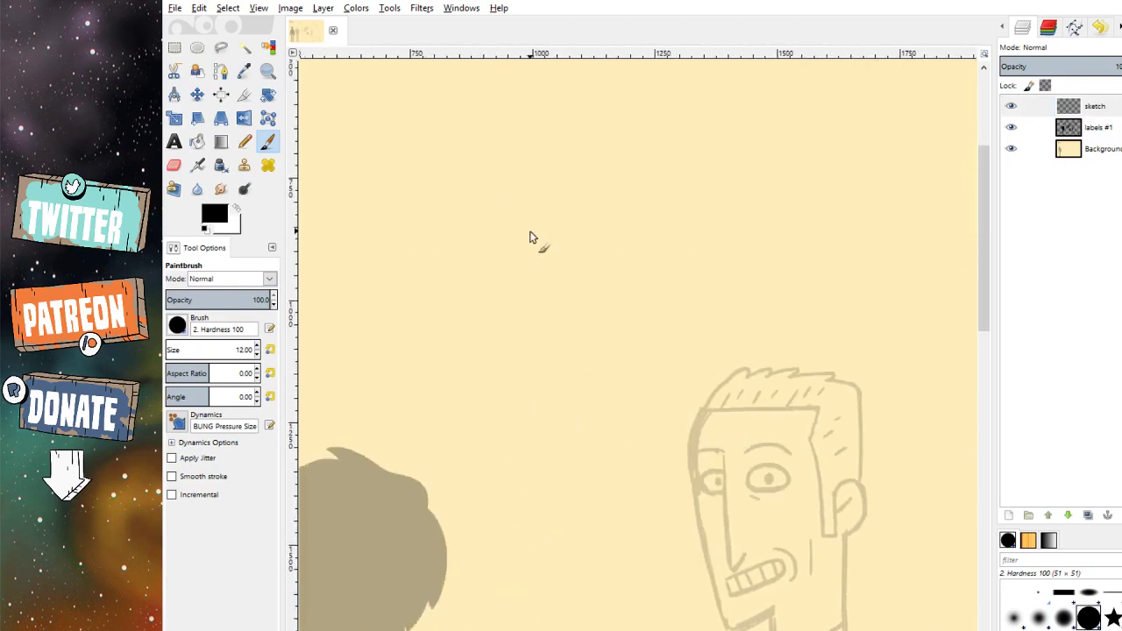
mouse_move(518, 381)
mouse_down()
mouse_move(491, 273)
mouse_move(534, 195)
mouse_move(521, 389)
mouse_up()
key(ctrl+z)
mouse_move(529, 185)
mouse_down()
mouse_move(489, 271)
mouse_move(533, 377)
mouse_move(571, 401)
mouse_move(651, 350)
mouse_move(656, 305)
mouse_up()
mouse_move(658, 261)
mouse_down()
mouse_move(662, 308)
mouse_move(681, 254)
mouse_move(692, 309)
mouse_up()
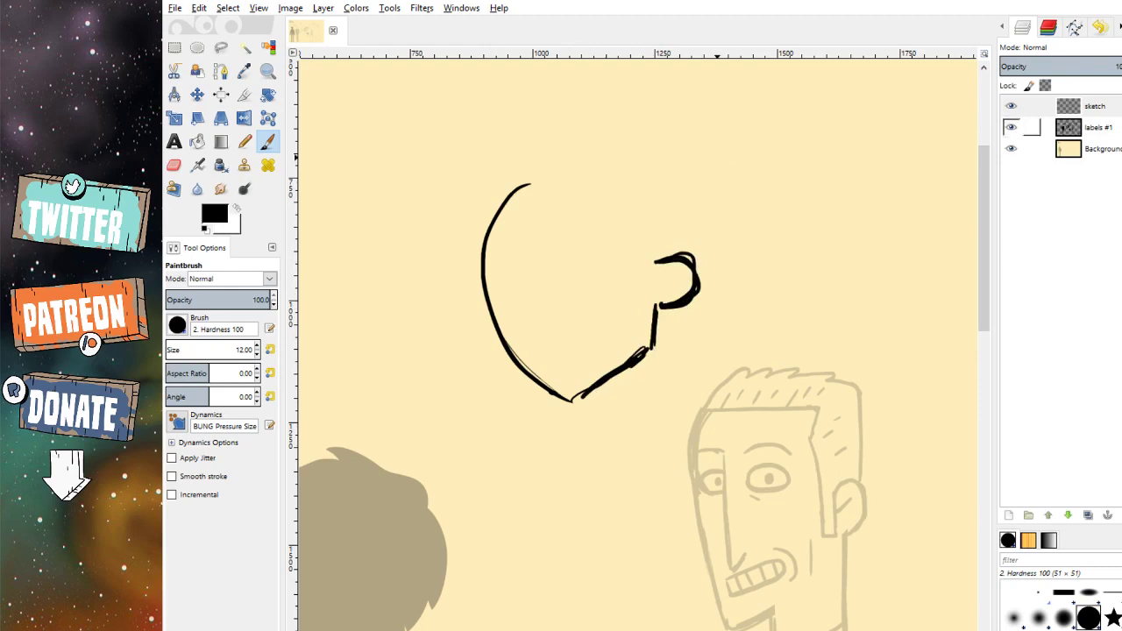
Delete the labels #1 layer with the faded reference drawings.
click(1096, 127)
click(1121, 515)
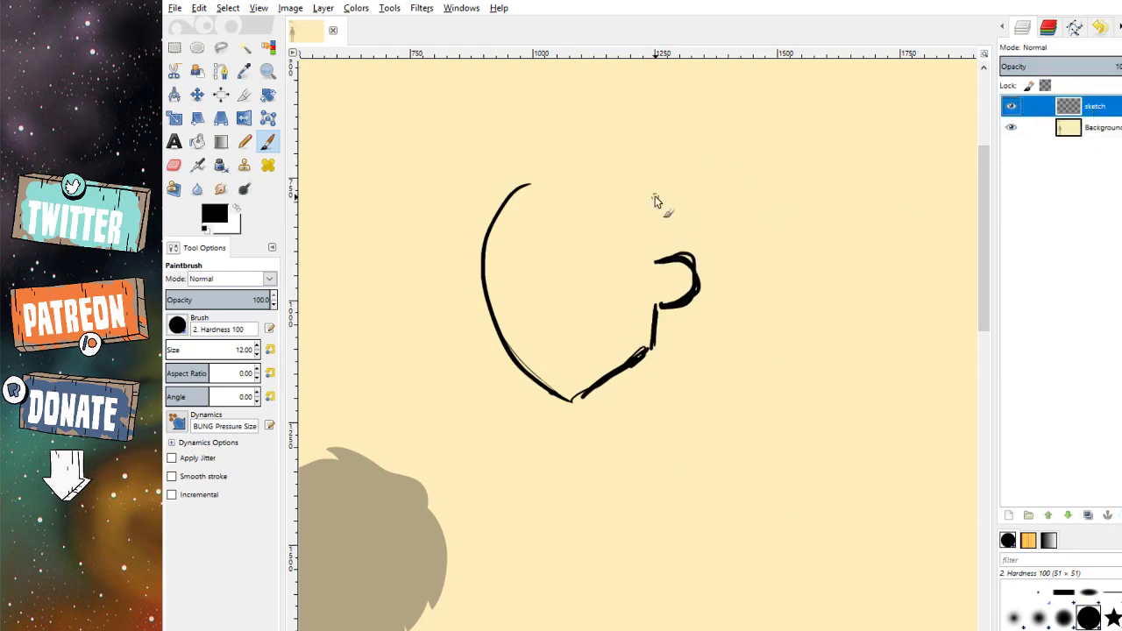
Outline the new head's flat-topped hair with a curved hairline and a sideburn in front of the ear.
scroll(649, 219, up, 1)
scroll(649, 219, right, 1)
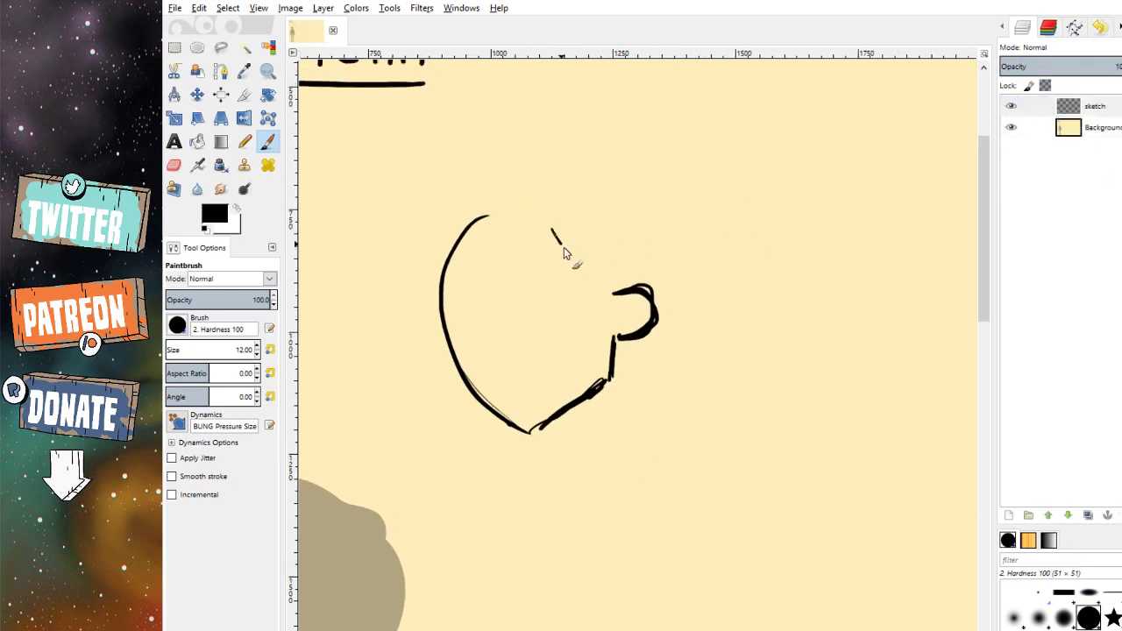
drag(564, 247, 605, 287)
key(ctrl+z)
scroll(552, 223, up, 1)
scroll(552, 224, left, 1)
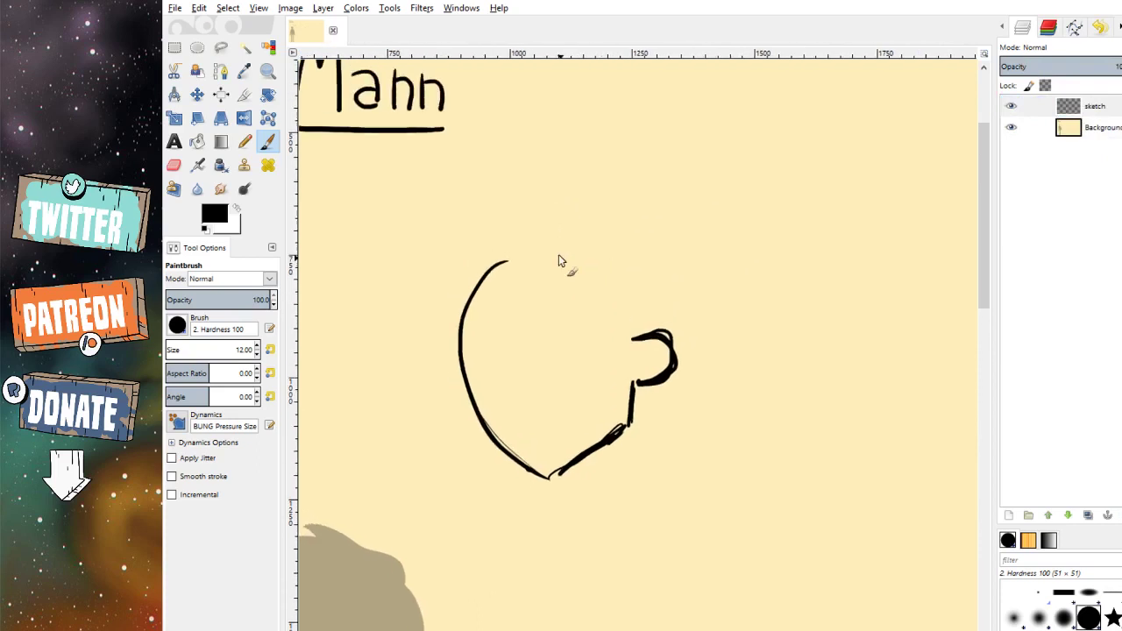
drag(472, 307, 504, 244)
key(ctrl+z)
mouse_move(478, 307)
mouse_down()
mouse_move(503, 247)
mouse_move(559, 245)
mouse_move(651, 260)
mouse_move(657, 338)
mouse_up()
mouse_move(472, 298)
mouse_down()
mouse_move(595, 283)
mouse_move(623, 266)
mouse_move(608, 304)
mouse_move(622, 364)
mouse_move(636, 360)
mouse_move(648, 328)
mouse_move(619, 367)
mouse_move(606, 316)
mouse_move(616, 274)
mouse_move(642, 333)
mouse_up()
key(ctrl+z)
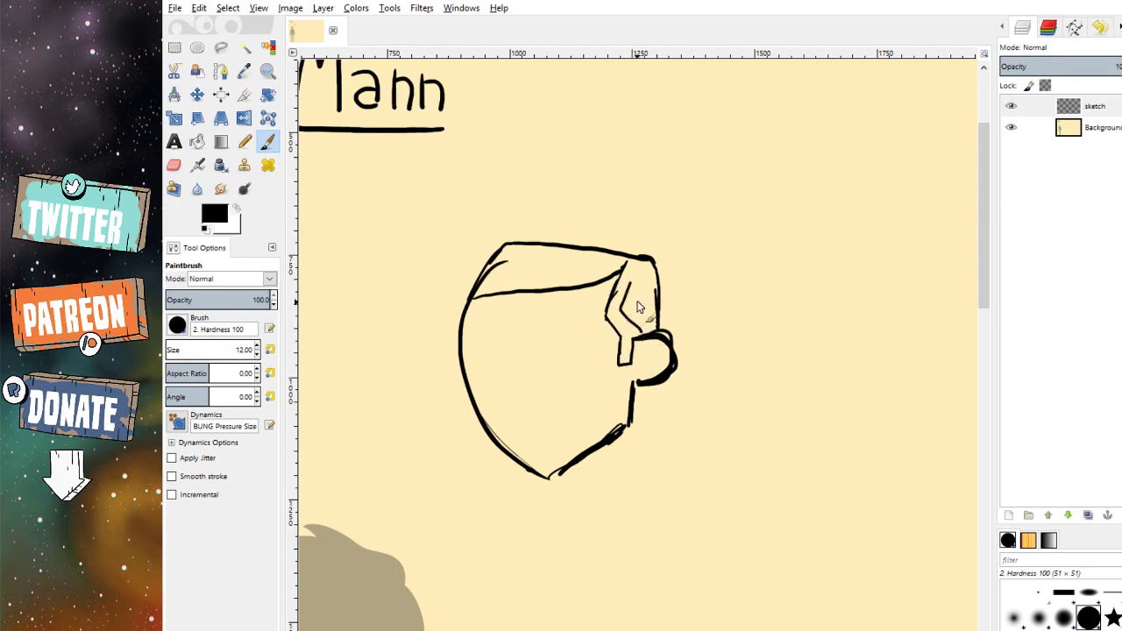
Undo the extra line in the side hair and add short strand strokes across the top and side hair.
key(ctrl+z)
mouse_move(615, 298)
mouse_down()
mouse_move(622, 320)
mouse_move(646, 311)
mouse_up()
drag(533, 250, 556, 294)
mouse_move(499, 336)
mouse_down()
mouse_move(566, 326)
mouse_move(519, 308)
mouse_move(604, 309)
mouse_up()
drag(614, 371, 606, 318)
drag(534, 306, 541, 379)
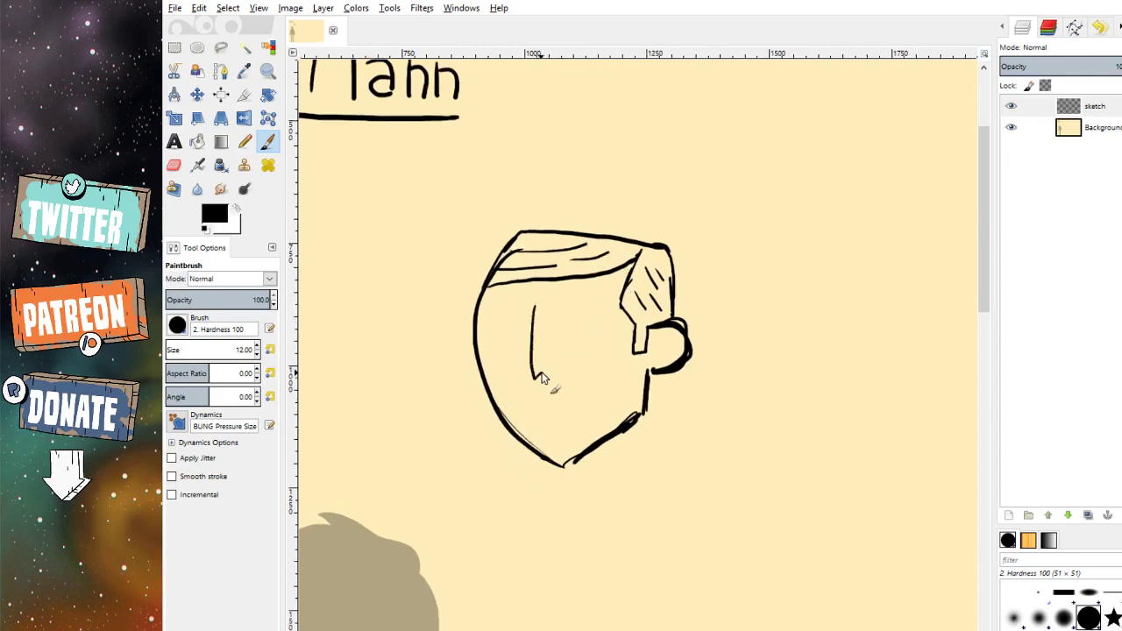
key(ctrl+z)
mouse_move(534, 314)
mouse_down()
mouse_move(537, 386)
mouse_move(548, 383)
mouse_up()
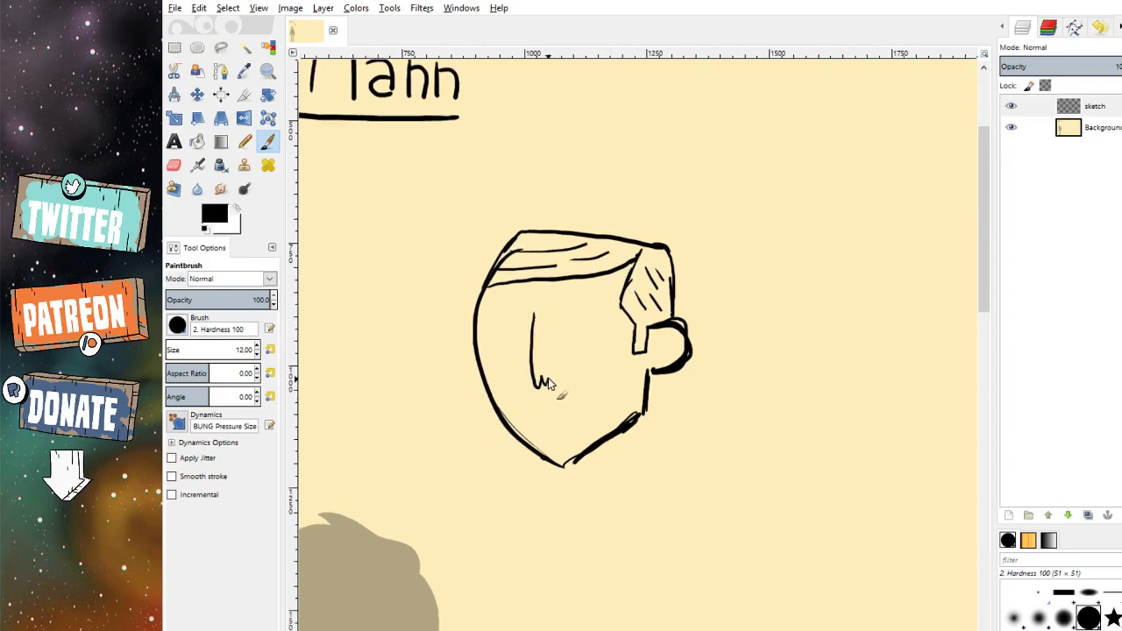
key(ctrl+z)
mouse_move(527, 314)
mouse_down()
mouse_move(536, 385)
mouse_move(558, 379)
mouse_up()
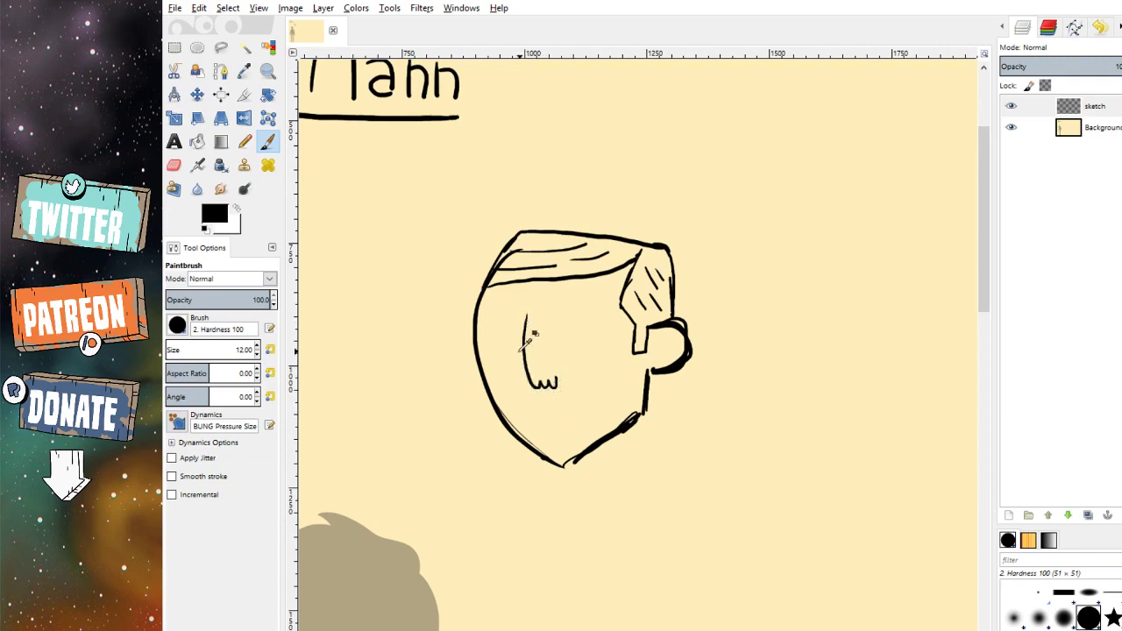
key(ctrl+z)
Draw a wide grinning mouth across the lower face and divide it into teeth with vertical lines.
mouse_move(518, 414)
mouse_down()
mouse_move(505, 370)
mouse_move(537, 384)
mouse_move(601, 351)
mouse_move(616, 366)
mouse_move(614, 392)
mouse_move(580, 419)
mouse_move(512, 408)
mouse_move(529, 401)
mouse_move(548, 413)
mouse_up()
drag(570, 377, 572, 410)
drag(595, 359, 596, 407)
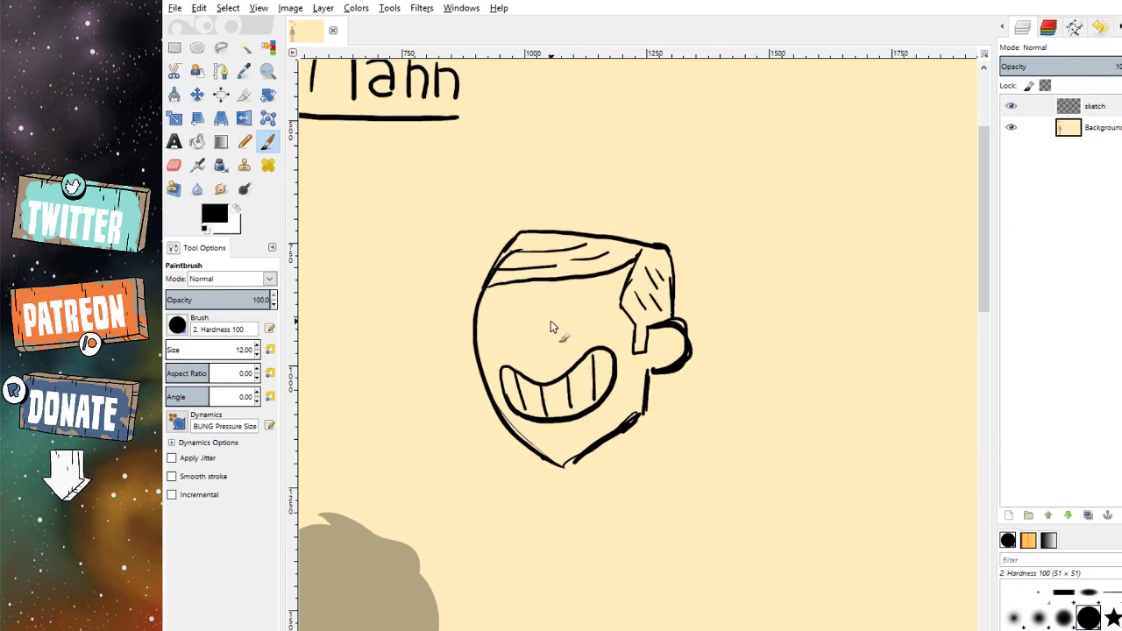
Draw a straight angular nose above the grin and two small round eyes with pupil dots.
mouse_move(544, 363)
mouse_down()
mouse_move(538, 304)
mouse_move(531, 351)
mouse_move(545, 375)
mouse_up()
key(ctrl+z)
key(ctrl+z)
mouse_move(534, 299)
mouse_down()
mouse_move(529, 358)
mouse_move(548, 364)
mouse_up()
mouse_move(567, 321)
mouse_down()
mouse_move(588, 317)
mouse_move(522, 327)
mouse_up()
click(514, 323)
click(576, 319)
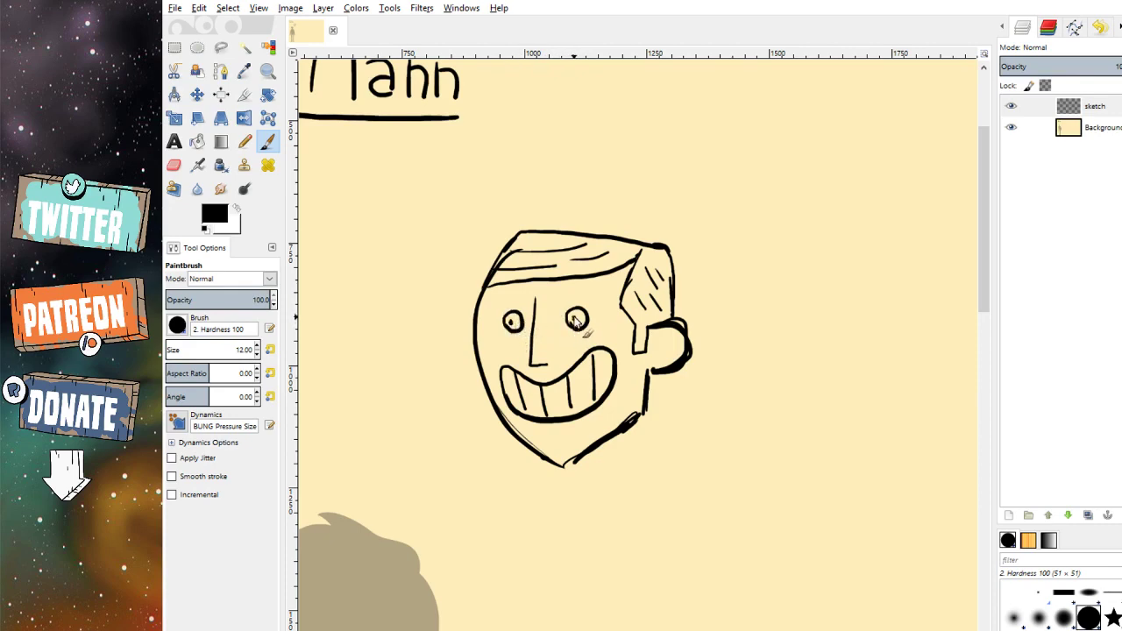
Add a curved cheek crease beside the grin and touch up the line at the tip of the chin.
drag(630, 363, 626, 405)
key(ctrl+z)
drag(622, 347, 633, 417)
drag(566, 468, 588, 462)
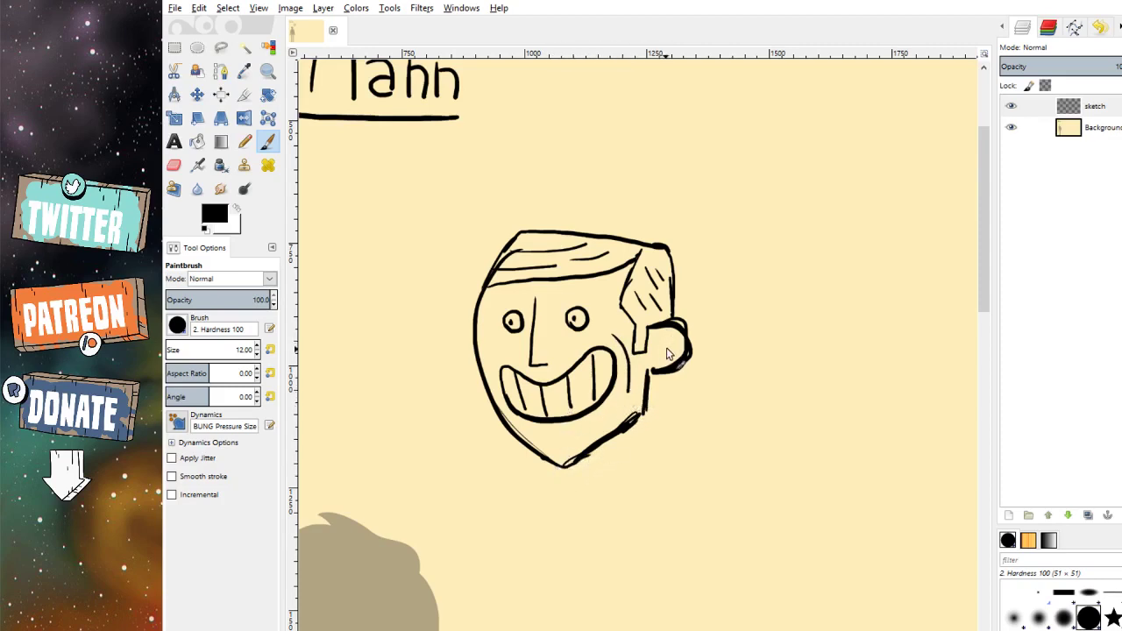
Draw the inner ear mark and the neck lines, and hatch a dark shadow under the jaw.
mouse_move(668, 346)
mouse_down()
mouse_move(655, 363)
mouse_move(687, 432)
mouse_up()
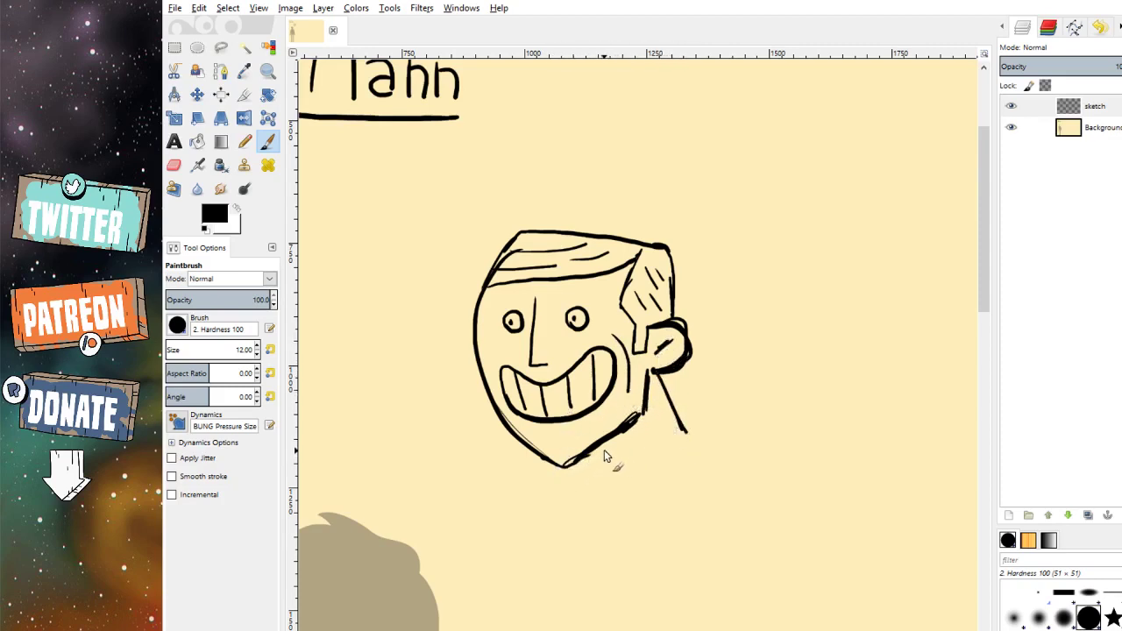
drag(600, 447, 648, 501)
drag(659, 382, 634, 481)
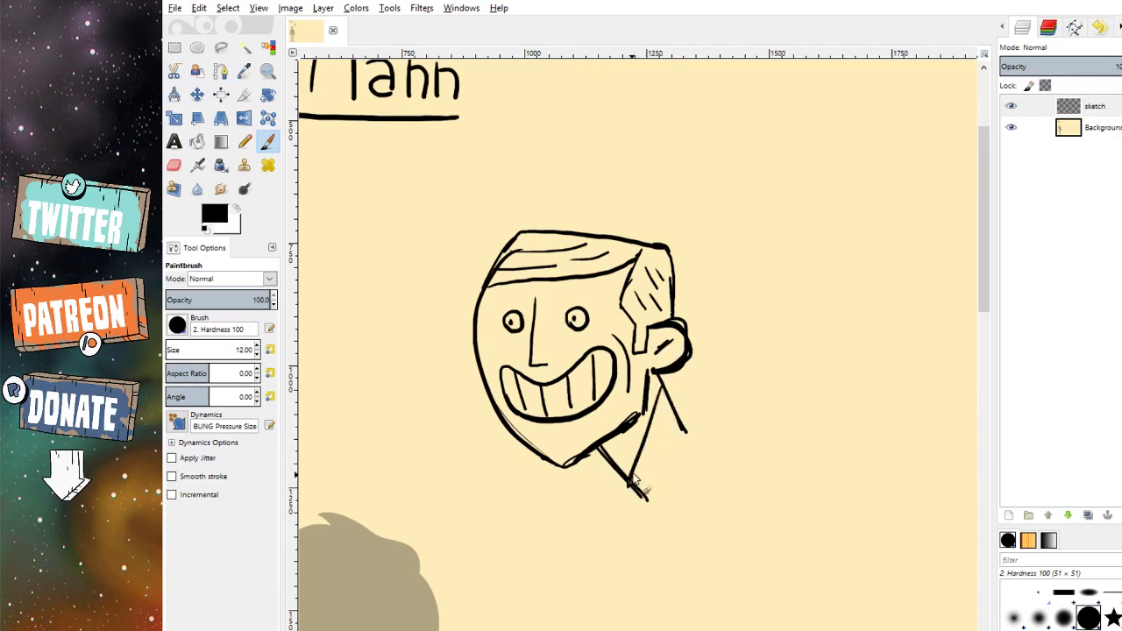
mouse_move(640, 441)
mouse_down()
mouse_move(606, 446)
mouse_move(615, 437)
mouse_move(634, 476)
mouse_move(668, 395)
mouse_move(636, 465)
mouse_move(604, 445)
mouse_up()
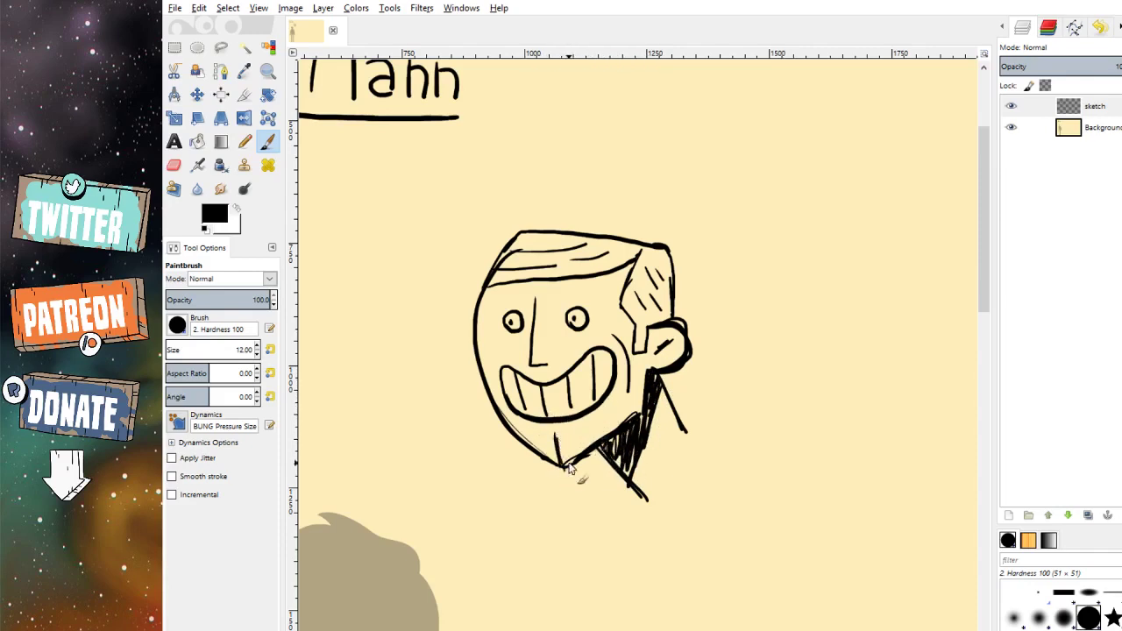
Add a short cleft line on the chin and thicken the outline along the front of the face.
drag(560, 445, 563, 465)
scroll(568, 318, down, 4)
drag(566, 331, 596, 481)
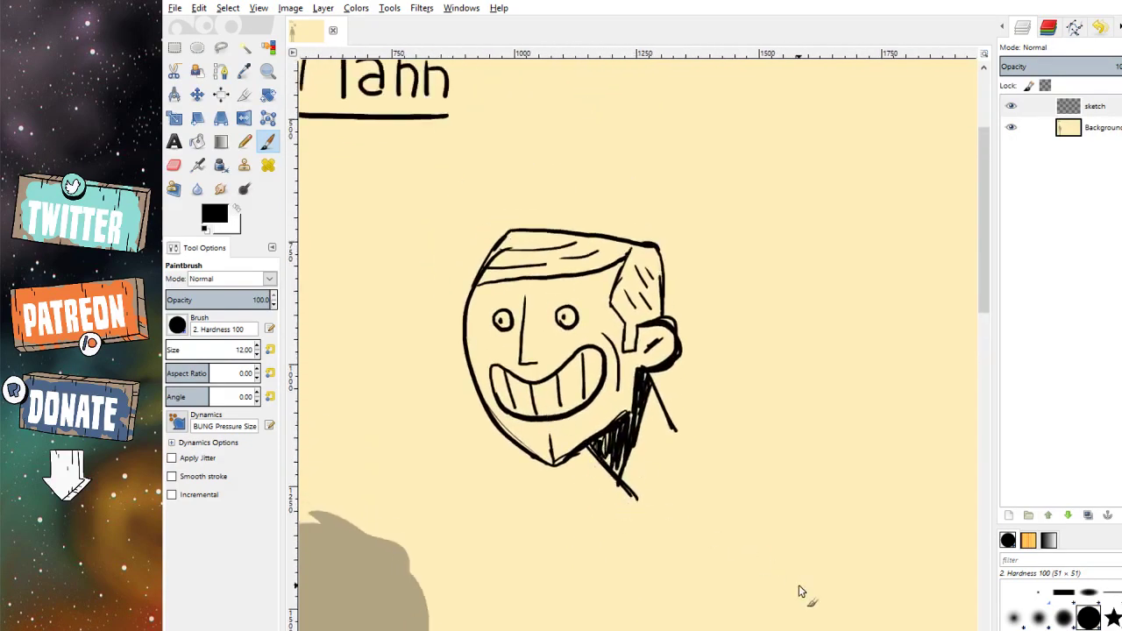
drag(801, 593, 628, 477)
mouse_move(744, 520)
mouse_down()
mouse_move(608, 511)
mouse_move(556, 488)
mouse_move(746, 468)
mouse_move(678, 528)
mouse_move(640, 518)
mouse_move(728, 447)
mouse_move(671, 518)
mouse_move(632, 387)
mouse_up()
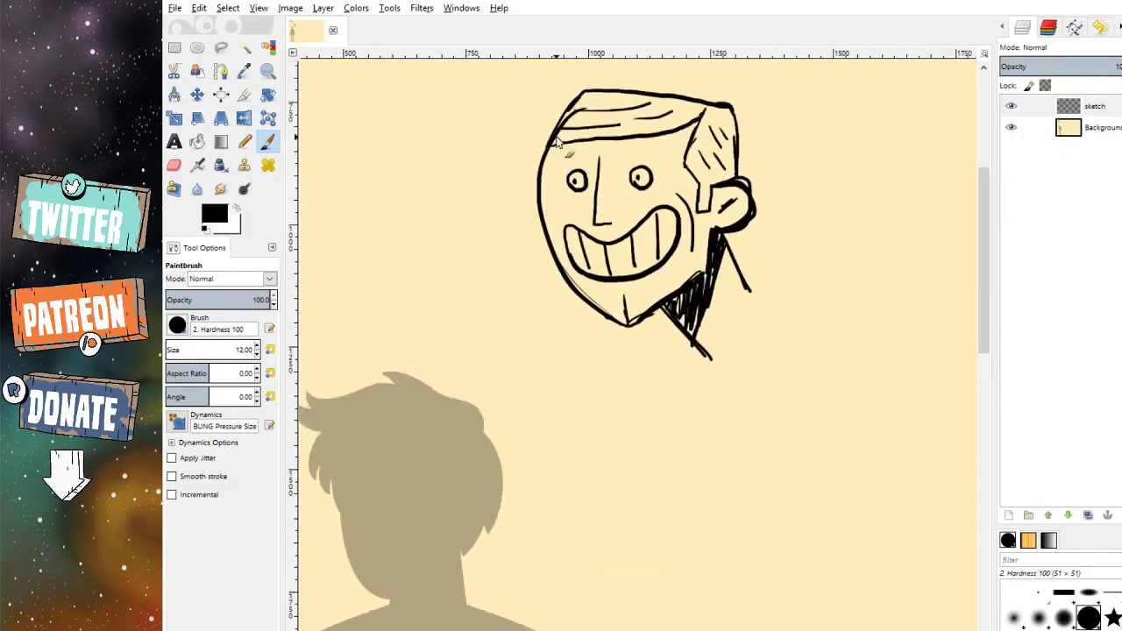
drag(555, 143, 563, 263)
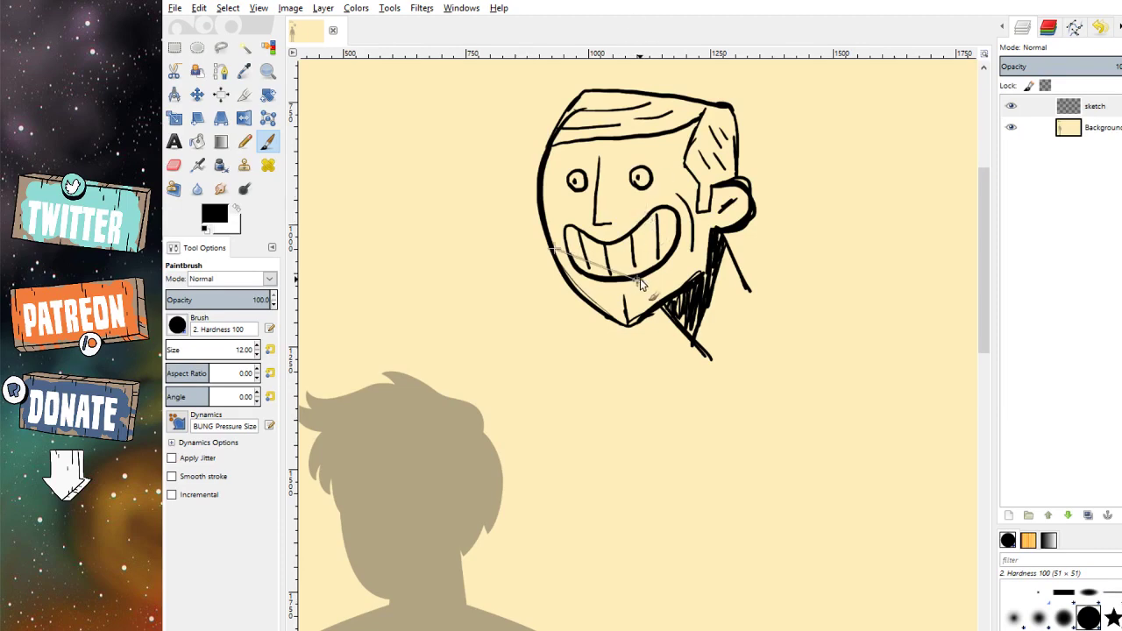
Start a second head below the first with a side-facing forehead and nose line and an open toothy grin.
scroll(675, 279, right, 3)
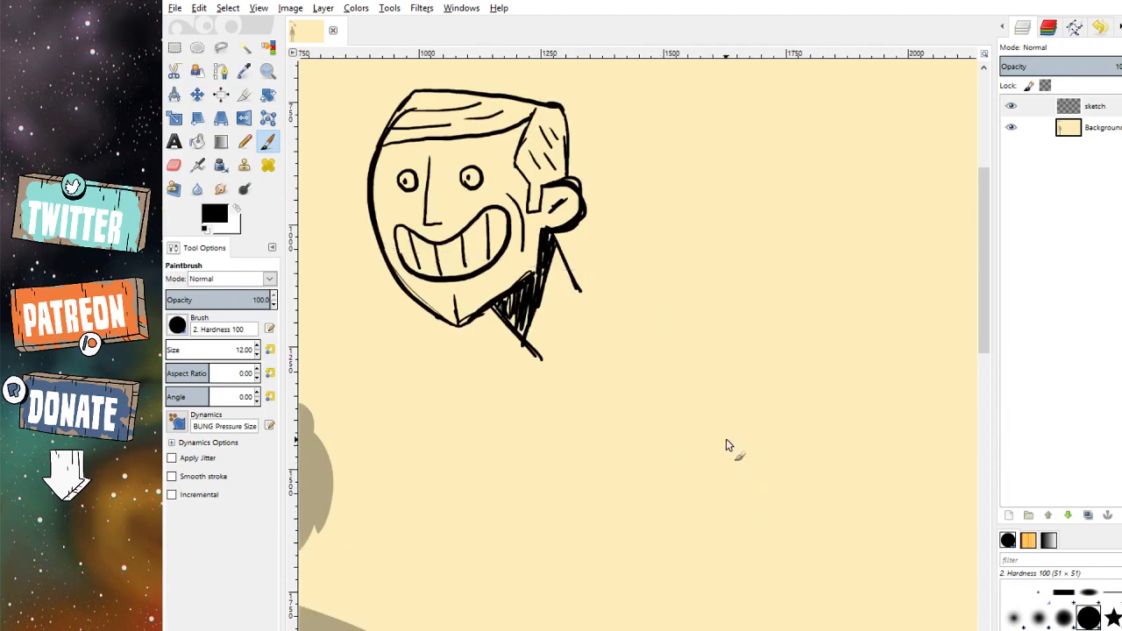
mouse_move(612, 462)
mouse_down()
mouse_move(864, 531)
mouse_move(629, 474)
mouse_move(769, 492)
mouse_move(694, 502)
mouse_move(705, 490)
mouse_move(739, 500)
mouse_move(746, 434)
mouse_move(704, 447)
mouse_move(555, 417)
mouse_move(554, 517)
mouse_up()
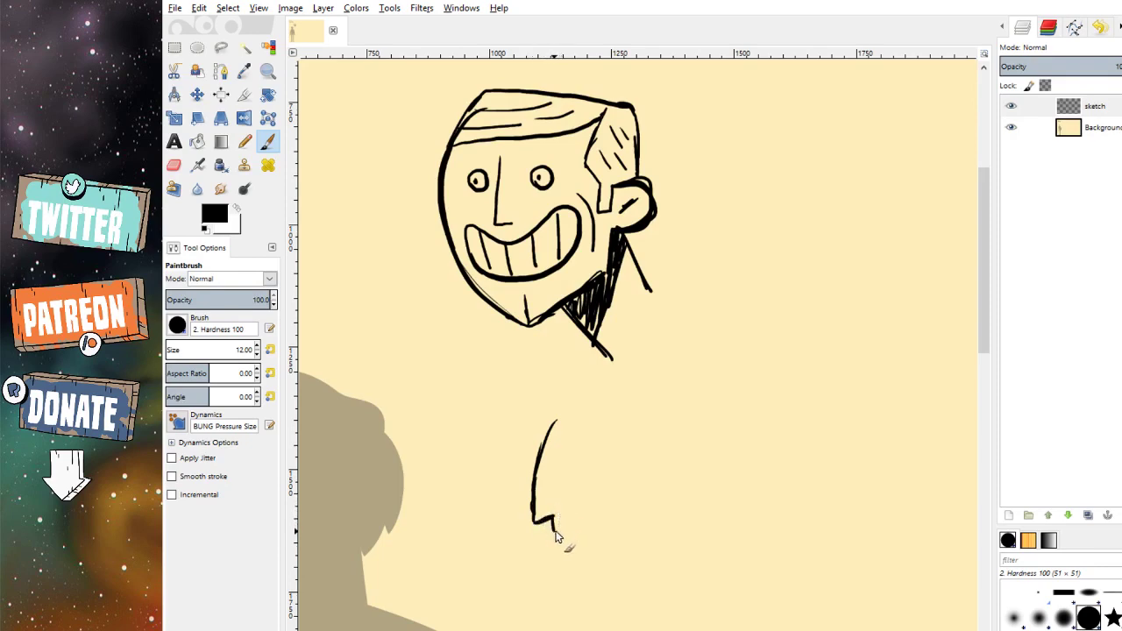
mouse_move(554, 531)
mouse_down()
mouse_move(603, 475)
mouse_move(620, 479)
mouse_move(621, 525)
mouse_up()
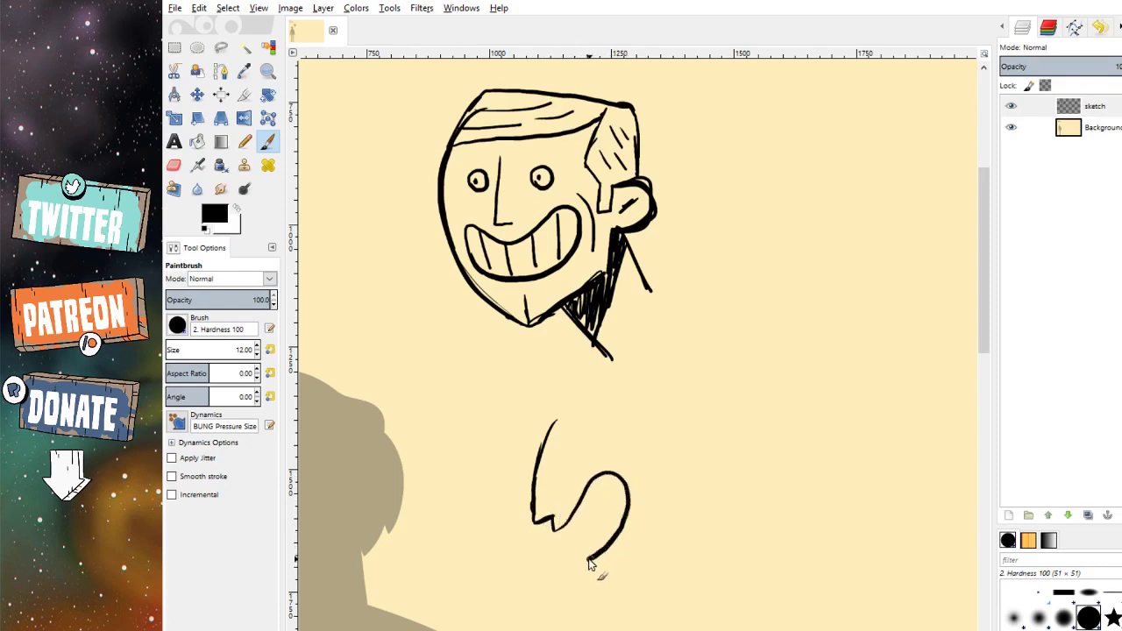
drag(590, 561, 563, 568)
mouse_move(580, 529)
mouse_down()
mouse_move(566, 566)
mouse_move(577, 558)
mouse_up()
mouse_move(604, 495)
mouse_down()
mouse_move(590, 540)
mouse_move(605, 530)
mouse_up()
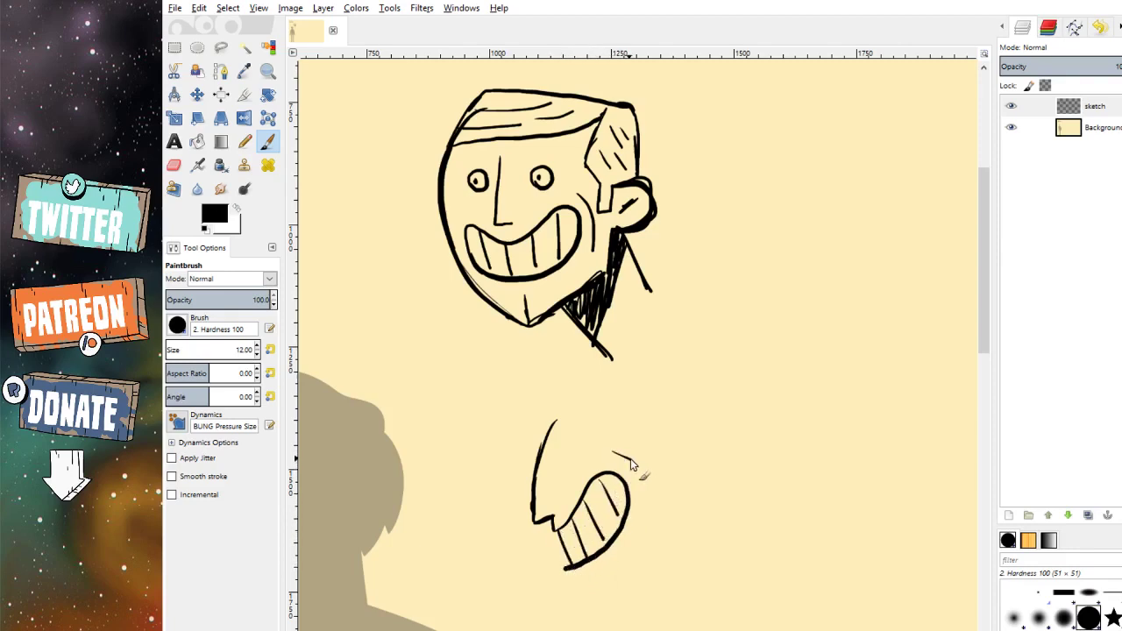
Draw the second head's cheek crease and its chin and jawline ending in a round ear.
drag(630, 458, 647, 528)
mouse_move(565, 570)
mouse_down()
mouse_move(601, 609)
mouse_move(582, 579)
mouse_move(610, 559)
mouse_move(633, 465)
mouse_up()
key(space)
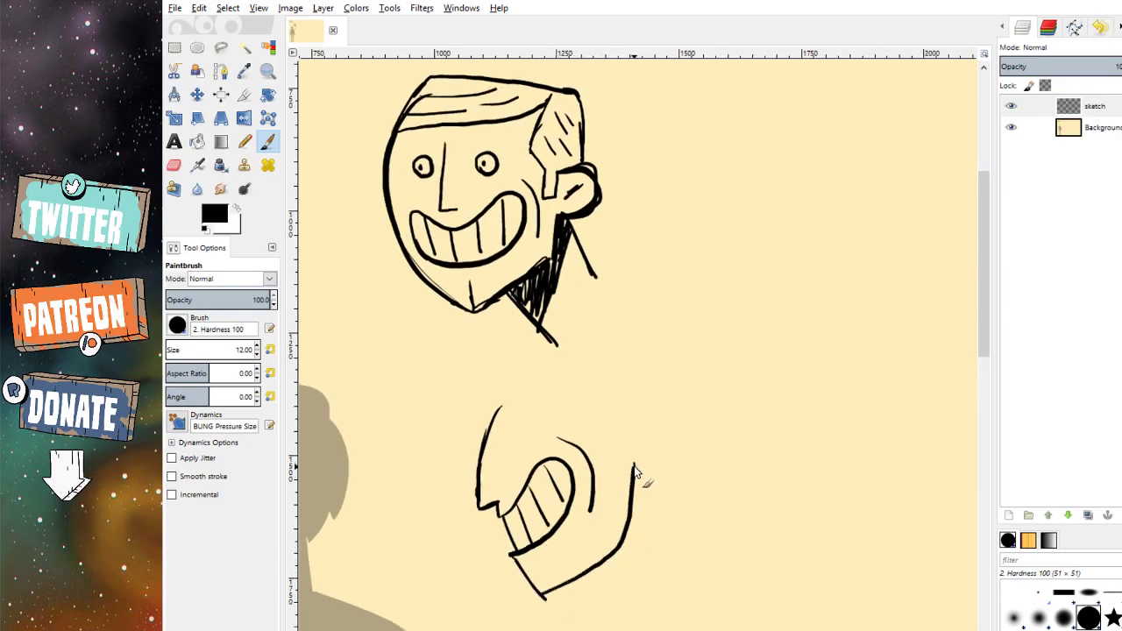
mouse_move(632, 426)
mouse_down()
mouse_move(672, 434)
mouse_move(661, 461)
mouse_move(639, 477)
mouse_up()
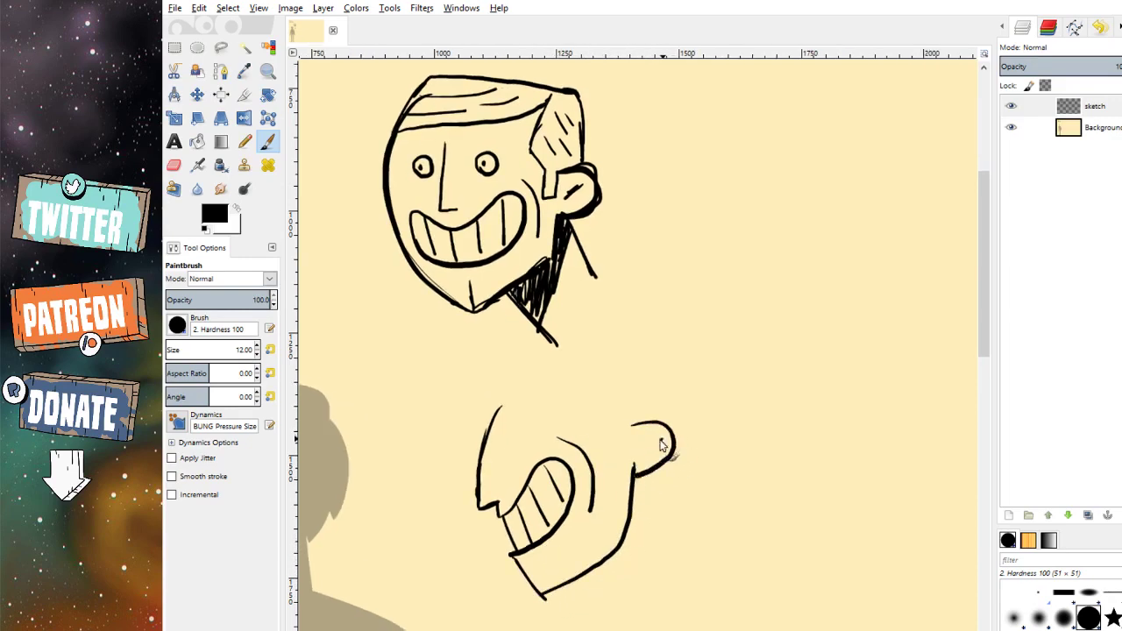
Outline the second head's flat-topped hair with a sideburn, and add the neck lines behind and below the jaw.
mouse_move(670, 444)
mouse_down()
mouse_move(634, 468)
mouse_move(582, 405)
mouse_move(588, 377)
mouse_up()
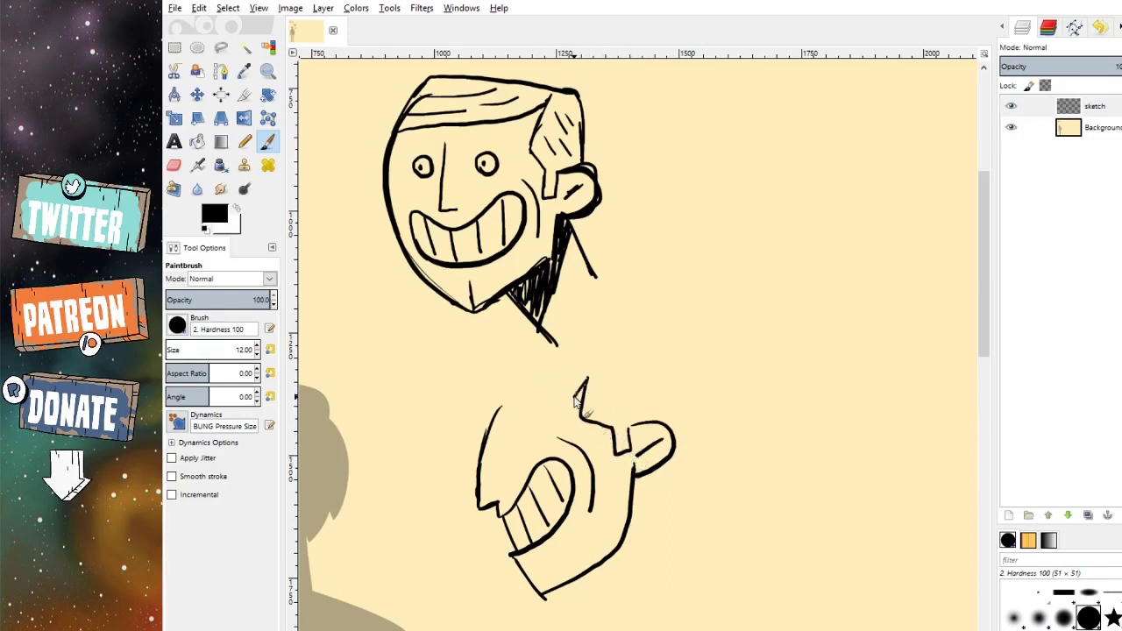
drag(496, 412, 588, 377)
mouse_move(497, 422)
mouse_down()
mouse_move(530, 372)
mouse_move(599, 366)
mouse_move(658, 367)
mouse_move(663, 418)
mouse_up()
mouse_move(657, 476)
mouse_down()
mouse_move(641, 463)
mouse_move(682, 489)
mouse_up()
drag(584, 534, 632, 563)
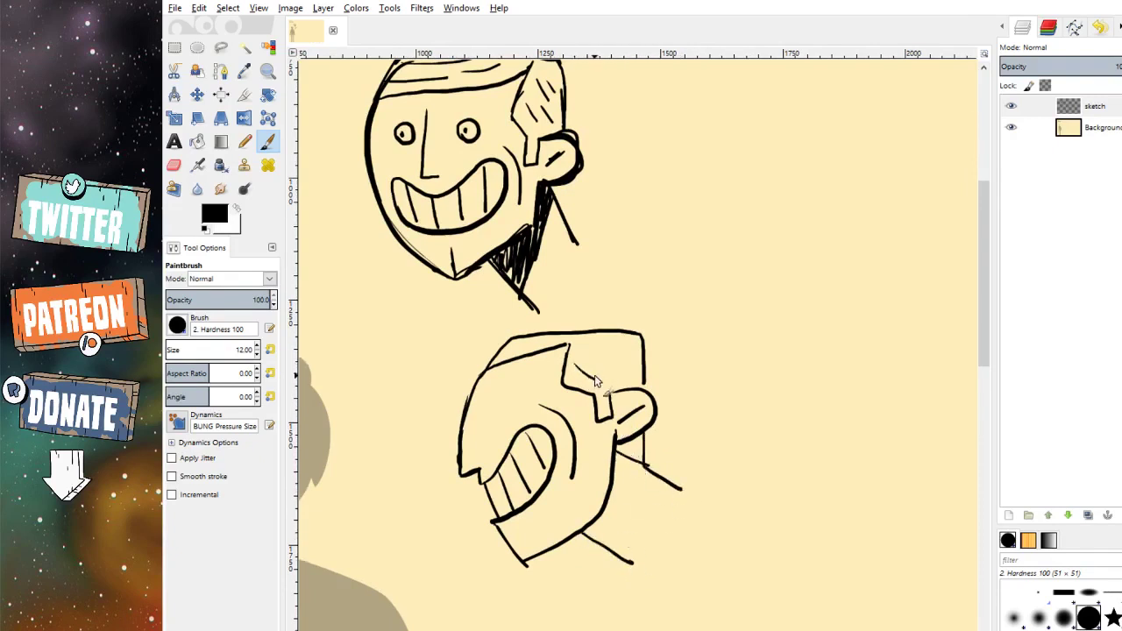
Add short strand strokes to the side and front of the second head's hair.
drag(593, 368, 616, 389)
drag(586, 347, 614, 361)
drag(614, 368, 626, 377)
drag(496, 357, 566, 341)
Draw a small oval eye with a pupil on the second head and a collar line joining the neck lines.
mouse_move(505, 399)
mouse_down()
mouse_move(501, 413)
mouse_move(507, 402)
mouse_up()
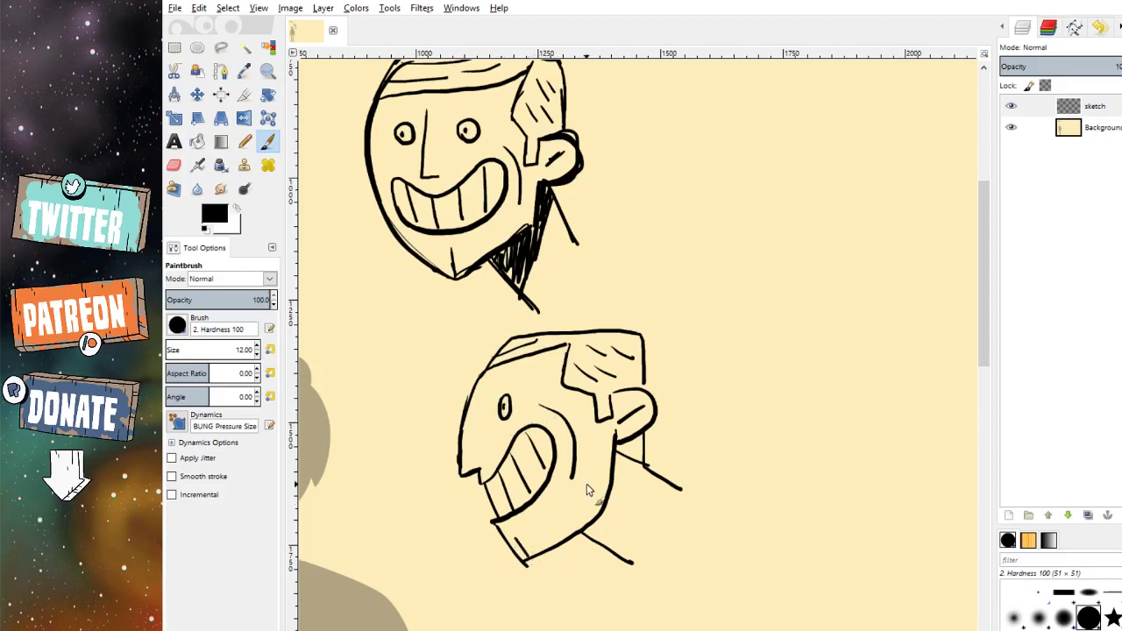
mouse_move(622, 470)
mouse_down()
mouse_move(586, 437)
mouse_move(576, 521)
mouse_up()
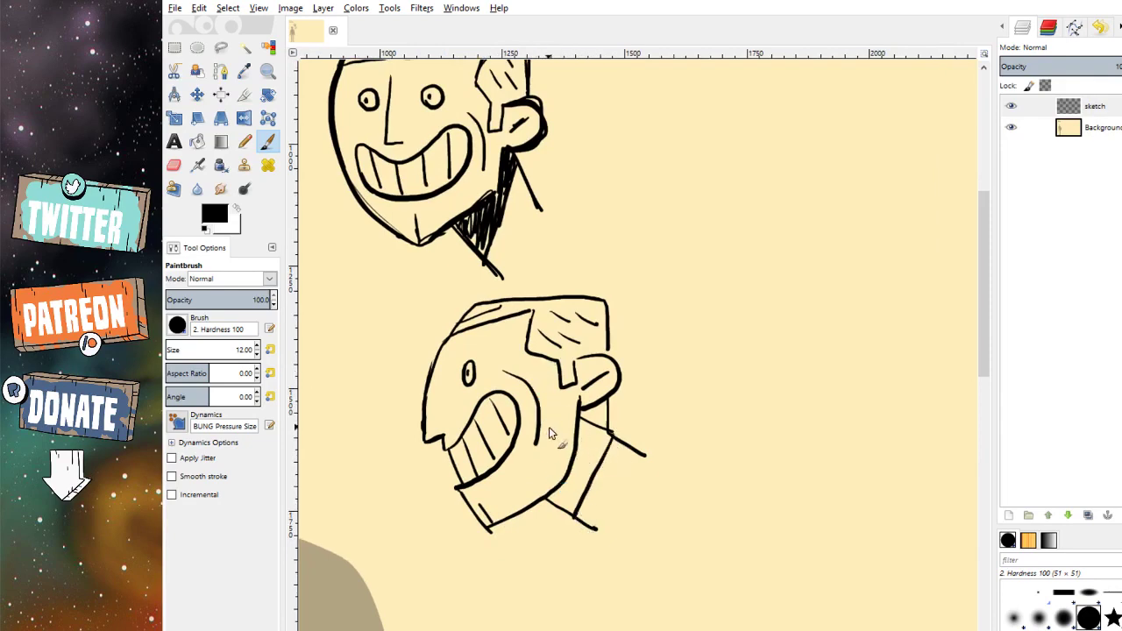
Fill the second head's neck area with black using a fill threshold of 118.7, and return to the Paintbrush.
click(197, 141)
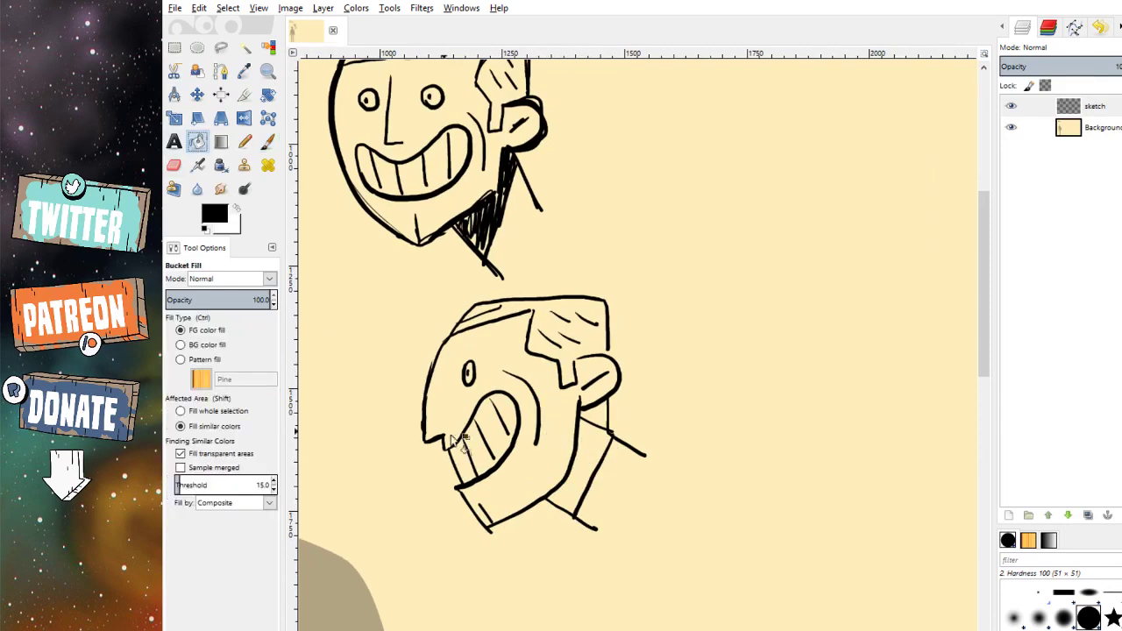
click(580, 482)
key(ctrl+z)
drag(207, 487, 221, 487)
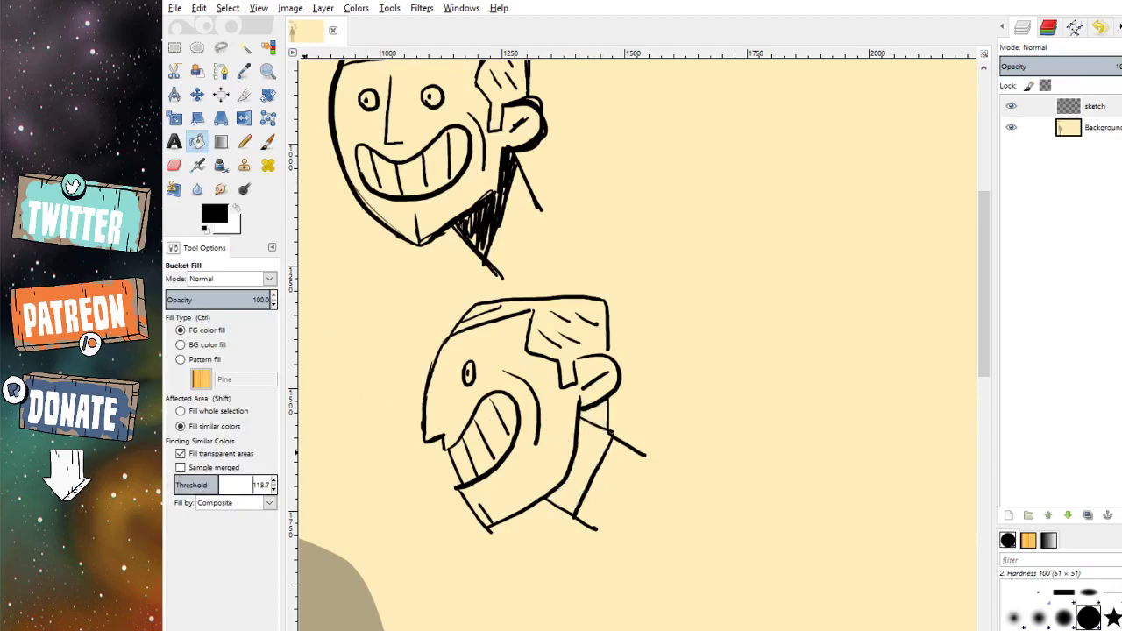
click(601, 445)
click(598, 414)
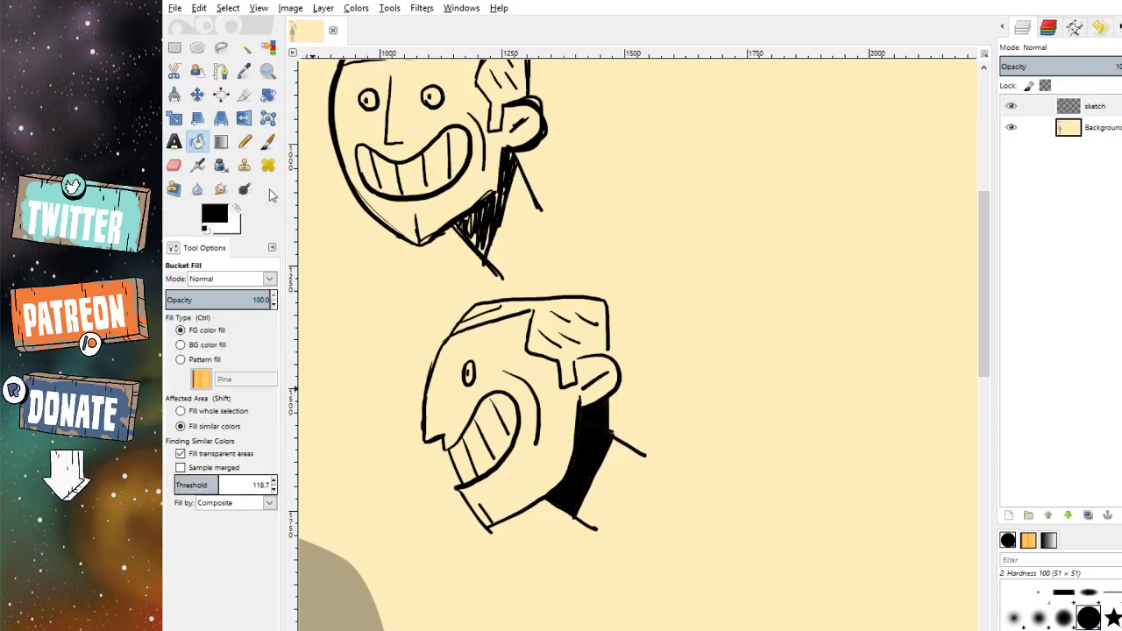
click(267, 141)
Try to sketch an outlined mouth on the silhouette's lower face.
key(minus)
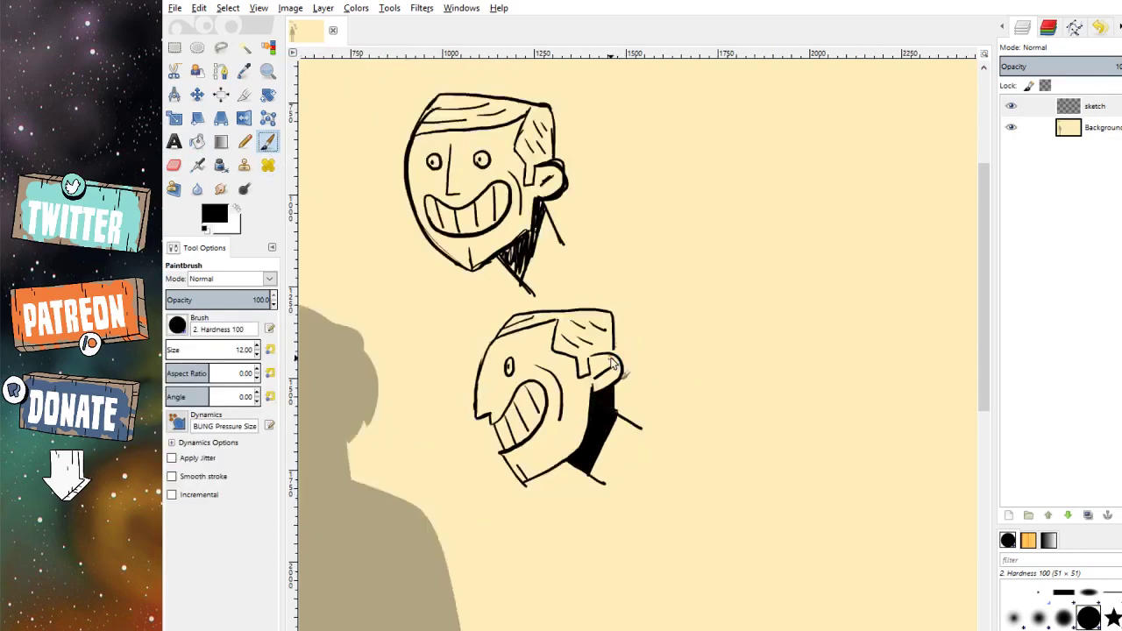
key(minus)
key(minus)
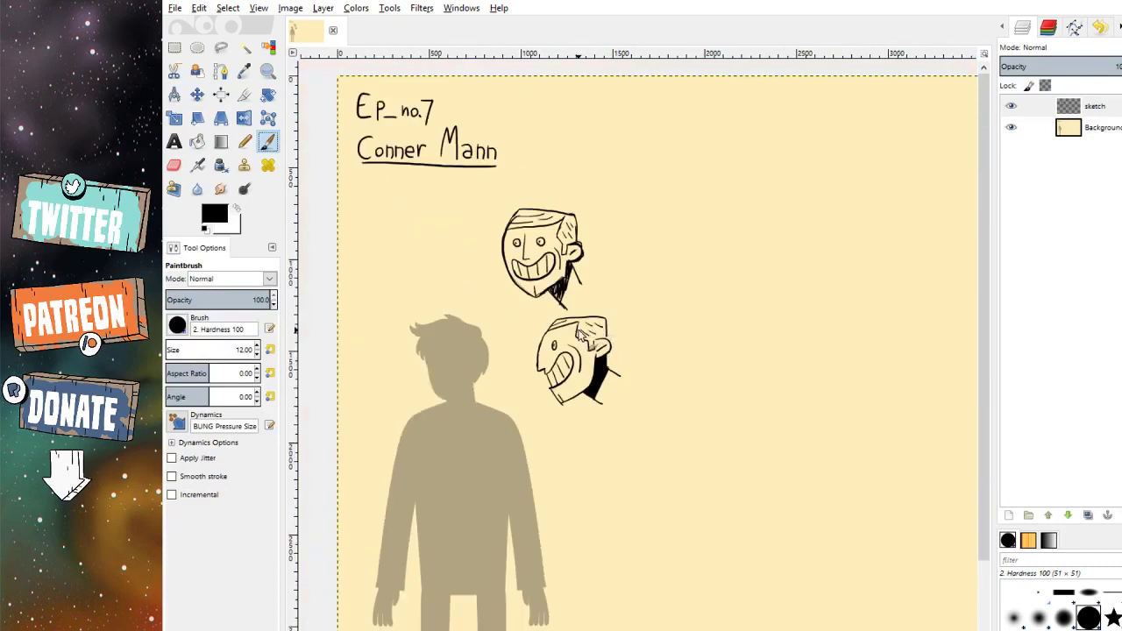
key(plus)
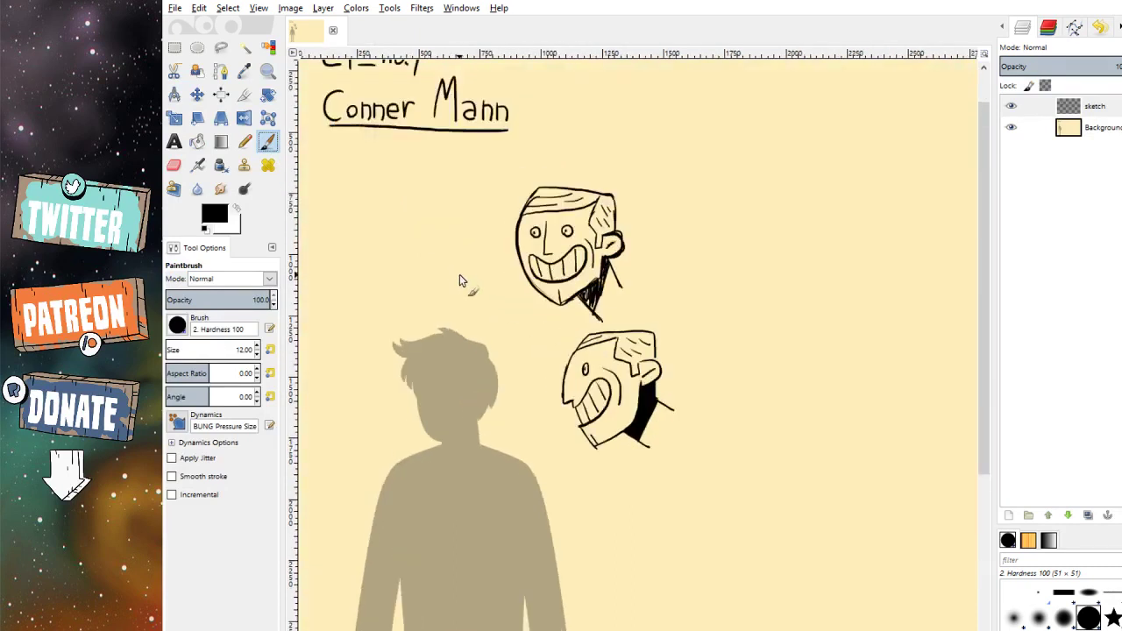
key(plus)
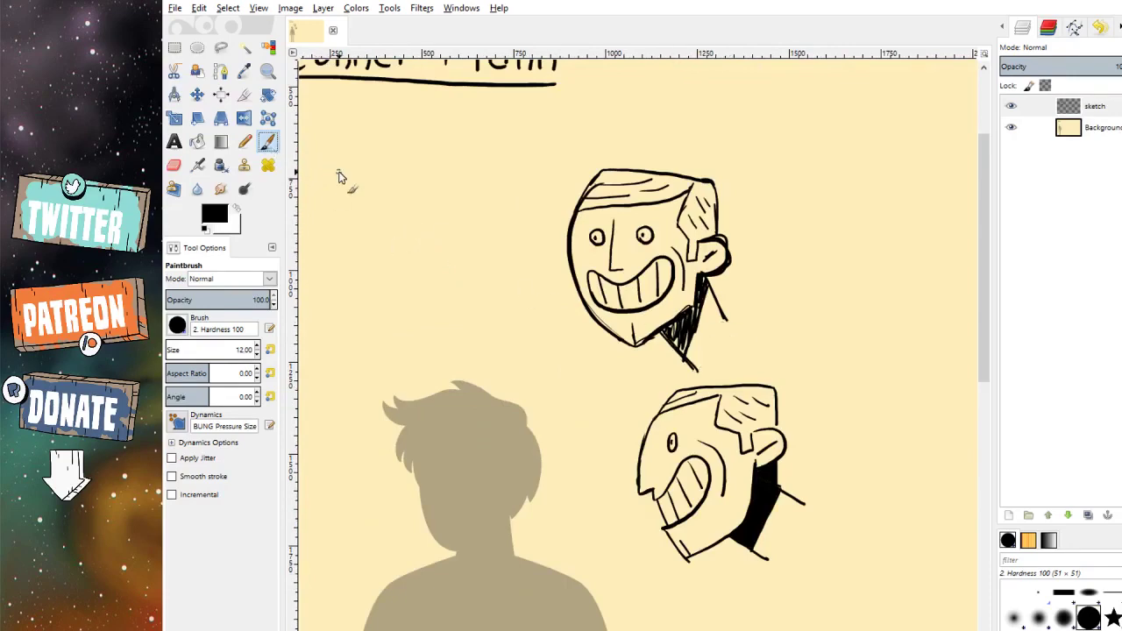
scroll(508, 238, down, 3)
scroll(464, 325, up, 5)
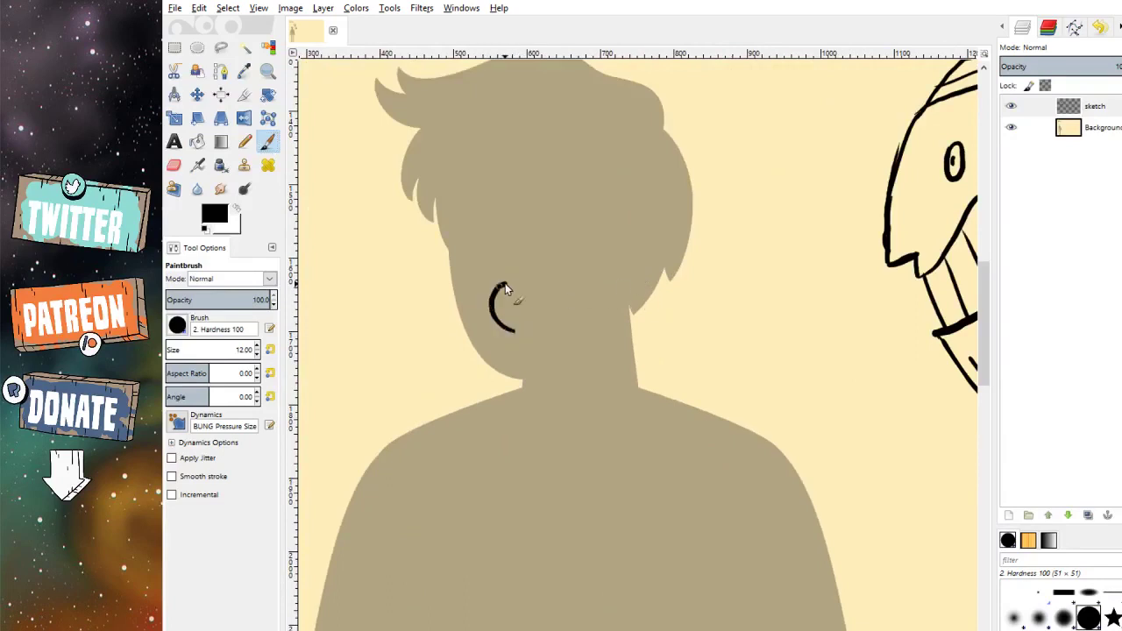
mouse_move(505, 285)
mouse_down()
mouse_move(584, 294)
mouse_move(535, 332)
mouse_move(513, 332)
mouse_move(599, 310)
mouse_move(499, 327)
mouse_move(545, 332)
mouse_up()
key(ctrl+z)
key(ctrl+z)
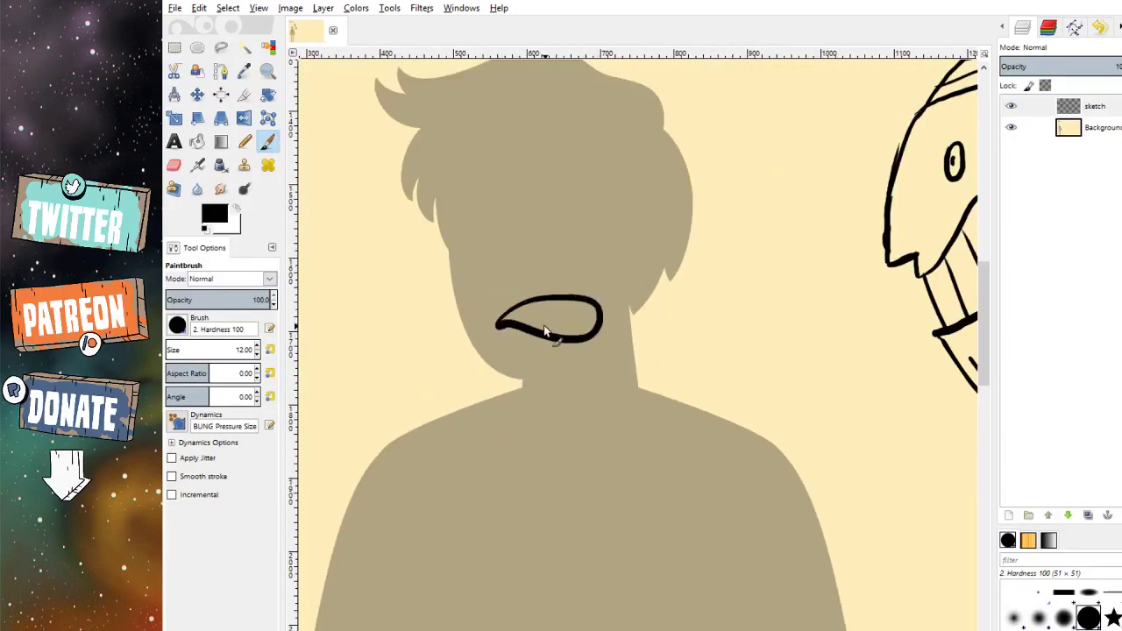
key(ctrl+z)
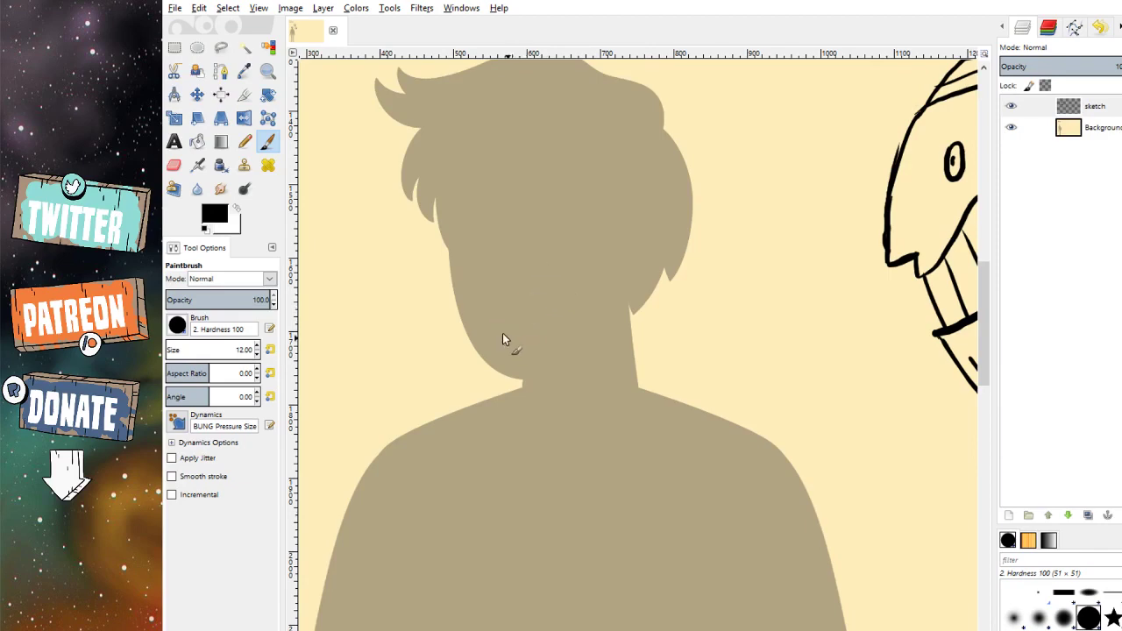
Try to sketch small upright eyes and differently shaped mouths on the silhouette's face.
mouse_move(495, 296)
mouse_down()
mouse_move(521, 343)
mouse_move(536, 298)
mouse_move(518, 310)
mouse_move(542, 312)
mouse_up()
key(ctrl+z)
key(ctrl+z)
drag(483, 226, 483, 243)
mouse_move(480, 283)
mouse_down()
mouse_move(524, 326)
mouse_move(501, 287)
mouse_move(530, 323)
mouse_up()
key(ctrl+z)
key(ctrl+z)
mouse_move(482, 289)
mouse_down()
mouse_move(514, 338)
mouse_move(488, 329)
mouse_move(559, 333)
mouse_up()
key(ctrl+z)
key(ctrl+z)
Try to add an L-shaped nose, a round mouth and a cheek crease to the silhouette, and undo the face sketch.
drag(512, 191, 531, 276)
mouse_move(522, 328)
mouse_down()
mouse_move(562, 314)
mouse_move(504, 298)
mouse_move(489, 312)
mouse_move(520, 302)
mouse_up()
key(ctrl+z)
key(ctrl+z)
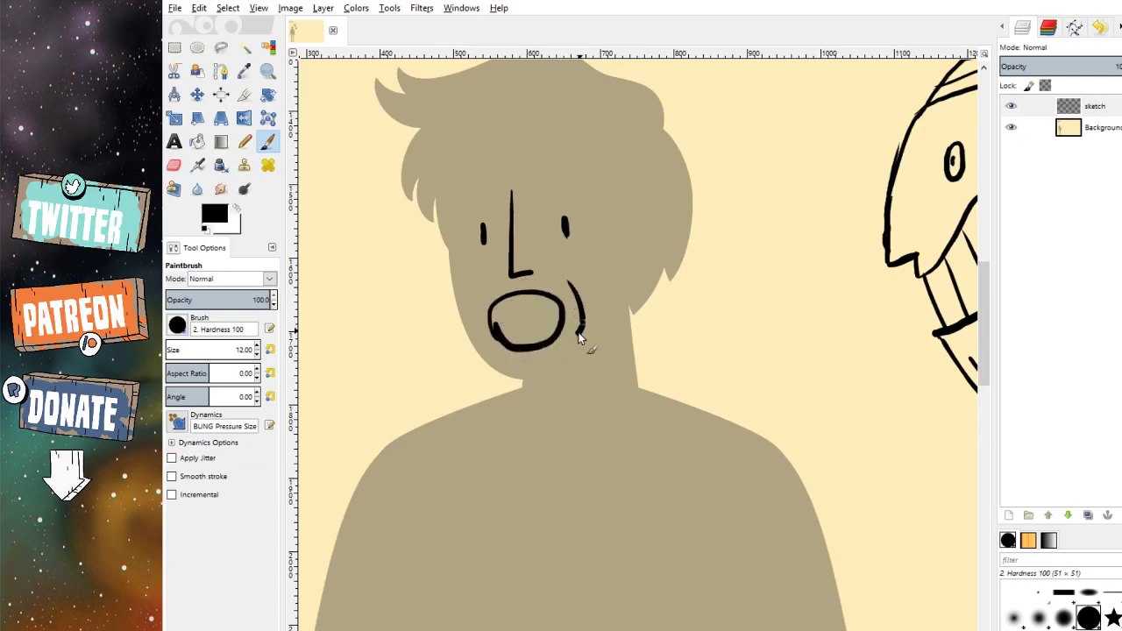
drag(579, 338, 562, 349)
key(ctrl+z)
key(ctrl+z)
key(ctrl+z)
key(ctrl+z)
key(ctrl+z)
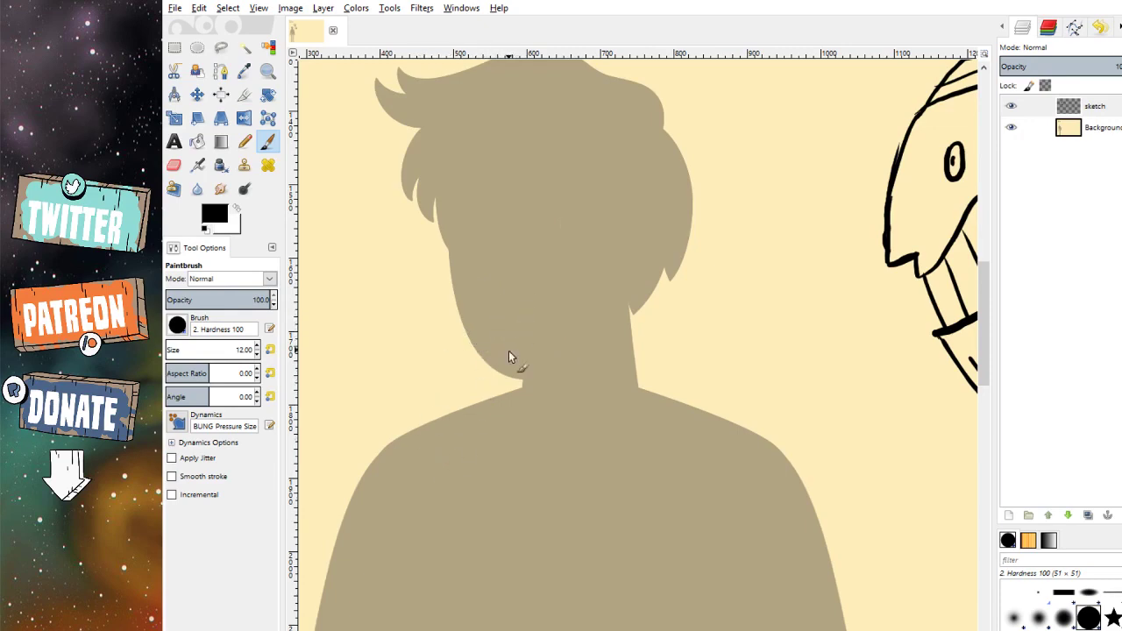
mouse_move(508, 357)
mouse_down()
mouse_move(579, 419)
mouse_move(544, 298)
mouse_up()
key(ctrl+z)
scroll(467, 267, down, 3)
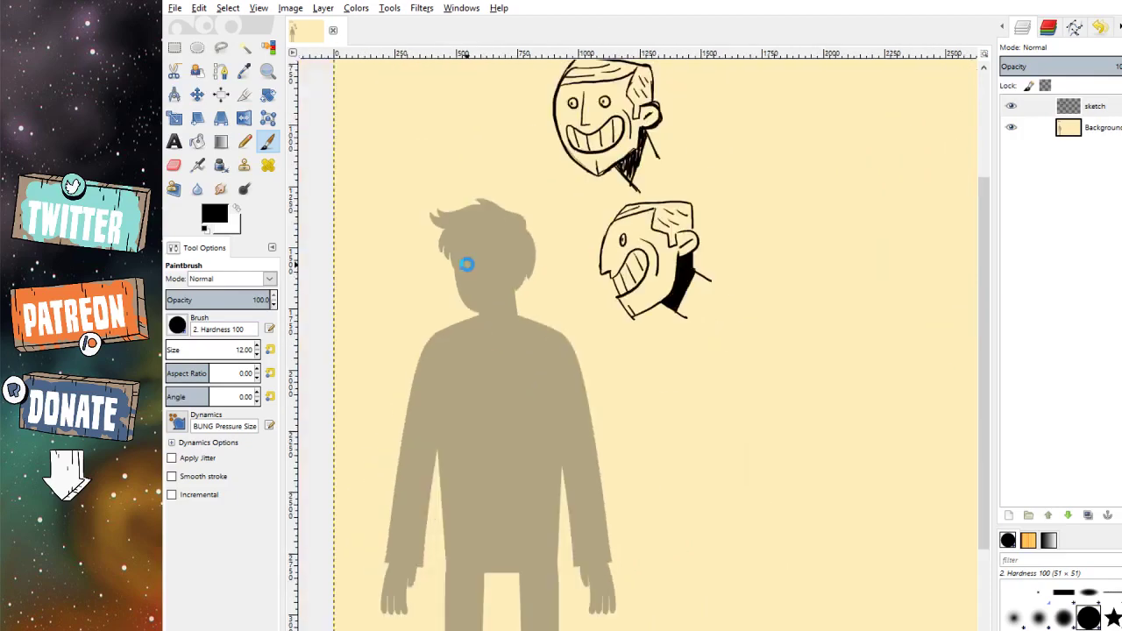
scroll(482, 298, right, 3)
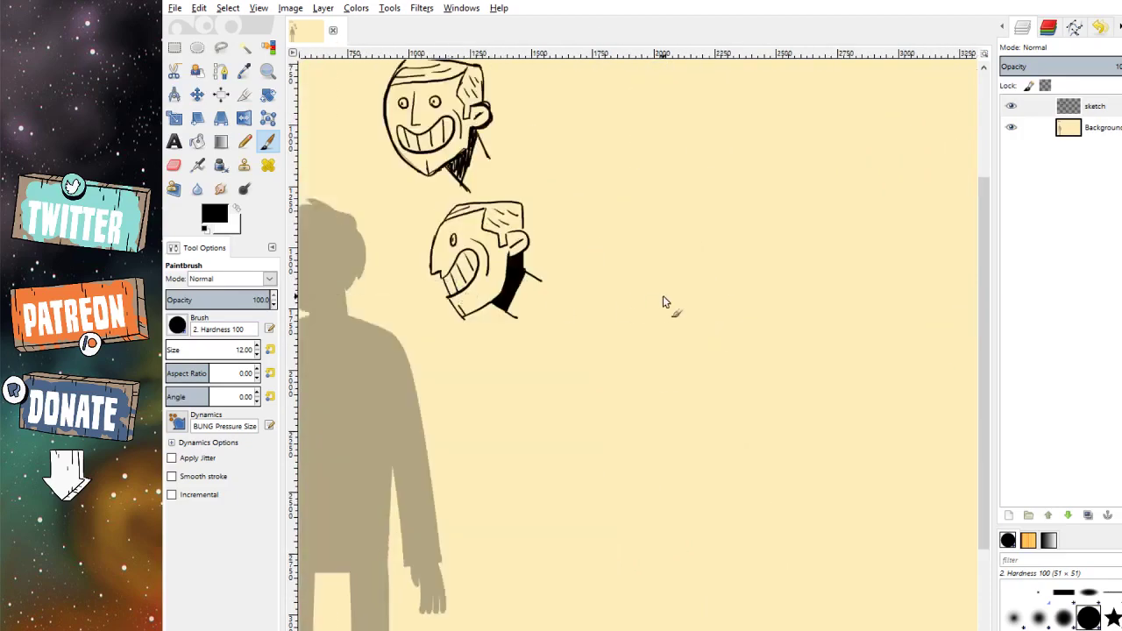
scroll(530, 236, up, 4)
scroll(386, 185, down, 5)
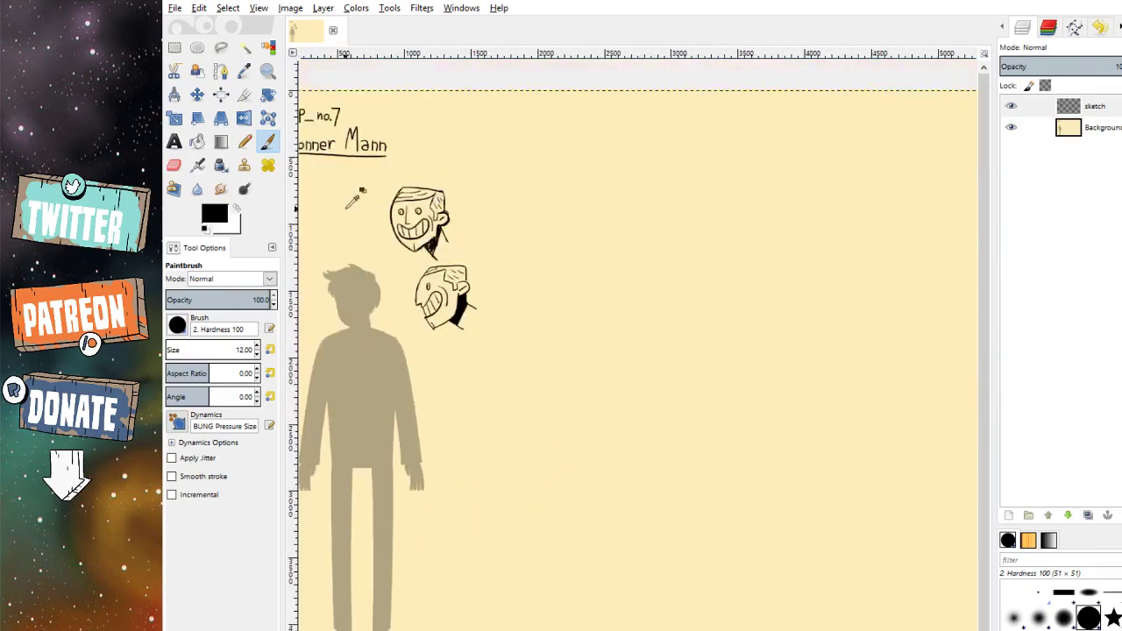
scroll(383, 237, up, 4)
scroll(383, 237, down, 2)
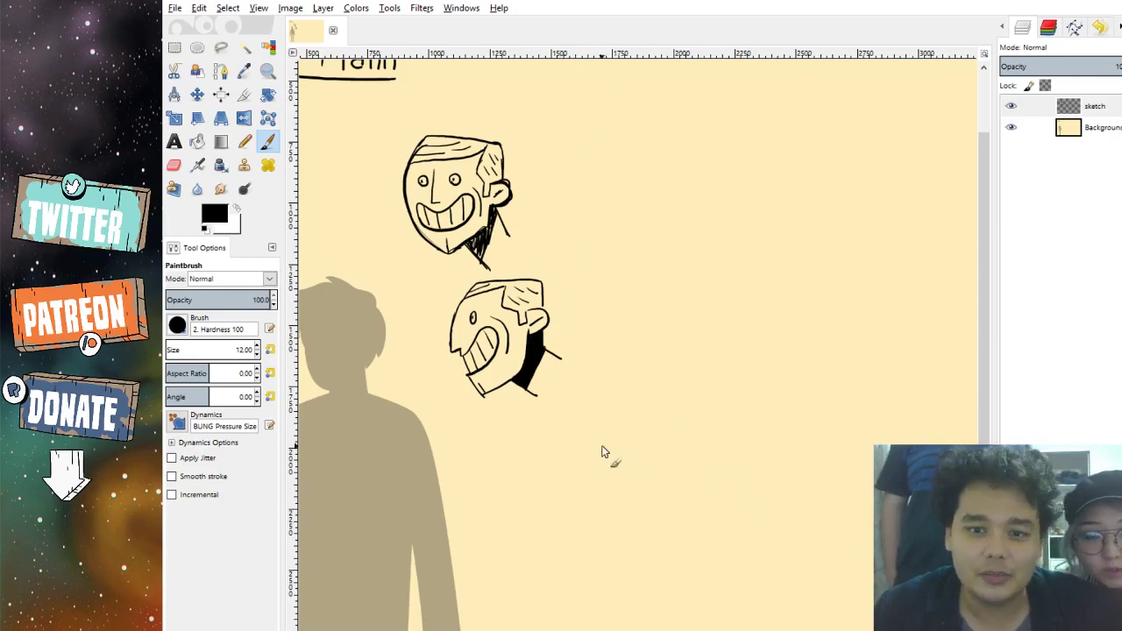
scroll(671, 474, left, 5)
scroll(662, 518, down, 1)
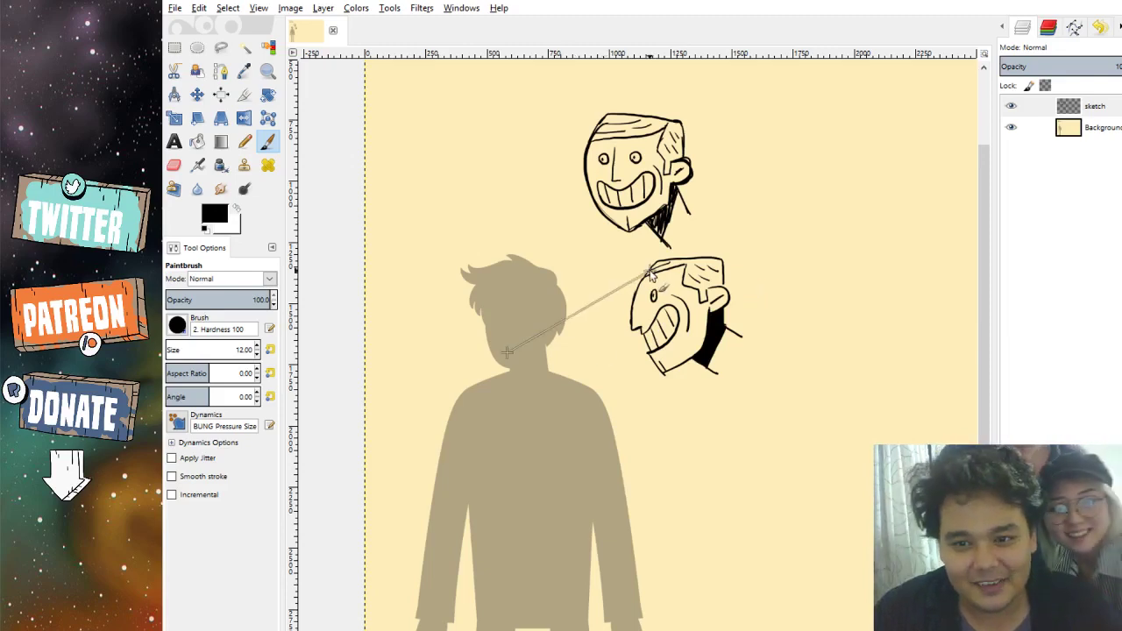
scroll(483, 361, right, 3)
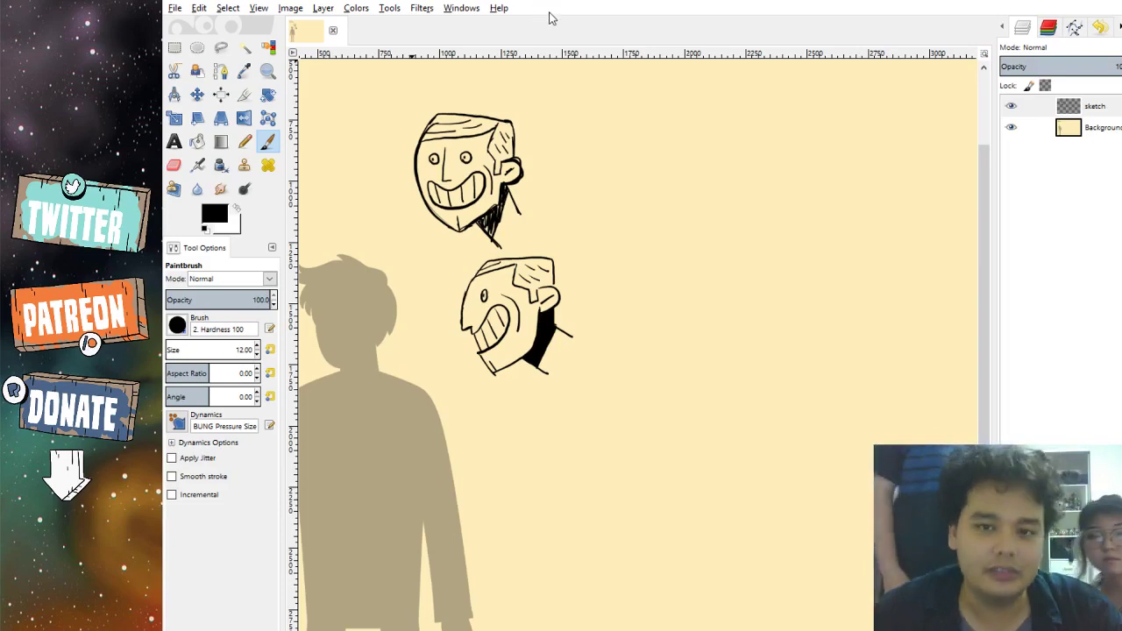
scroll(705, 233, left, 2)
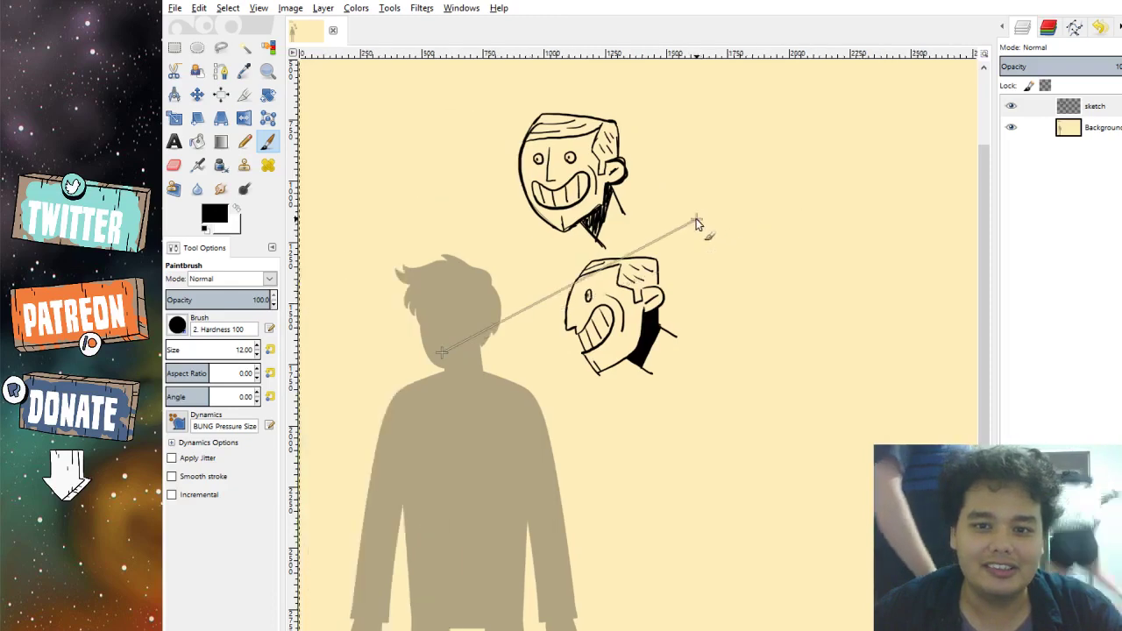
Draw a third head's squared, flat-topped skull with a small round ear in the blank area beyond the existing heads.
scroll(663, 308, right, 6)
scroll(451, 307, up, 1)
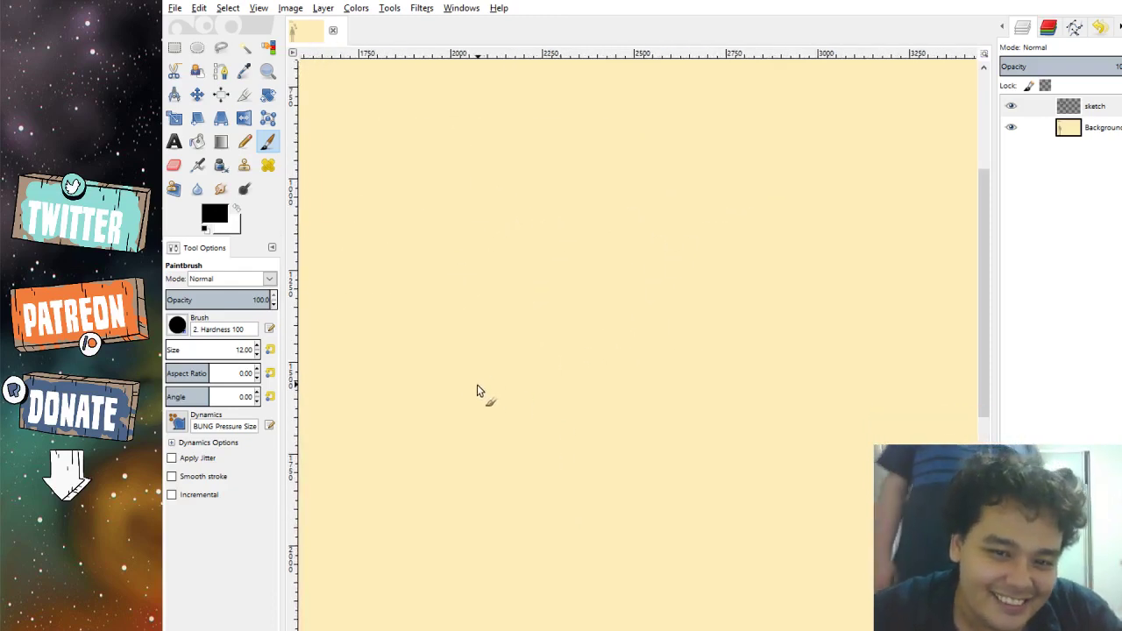
mouse_move(474, 387)
mouse_down()
mouse_move(494, 313)
mouse_move(576, 304)
mouse_move(608, 341)
mouse_up()
key(ctrl+z)
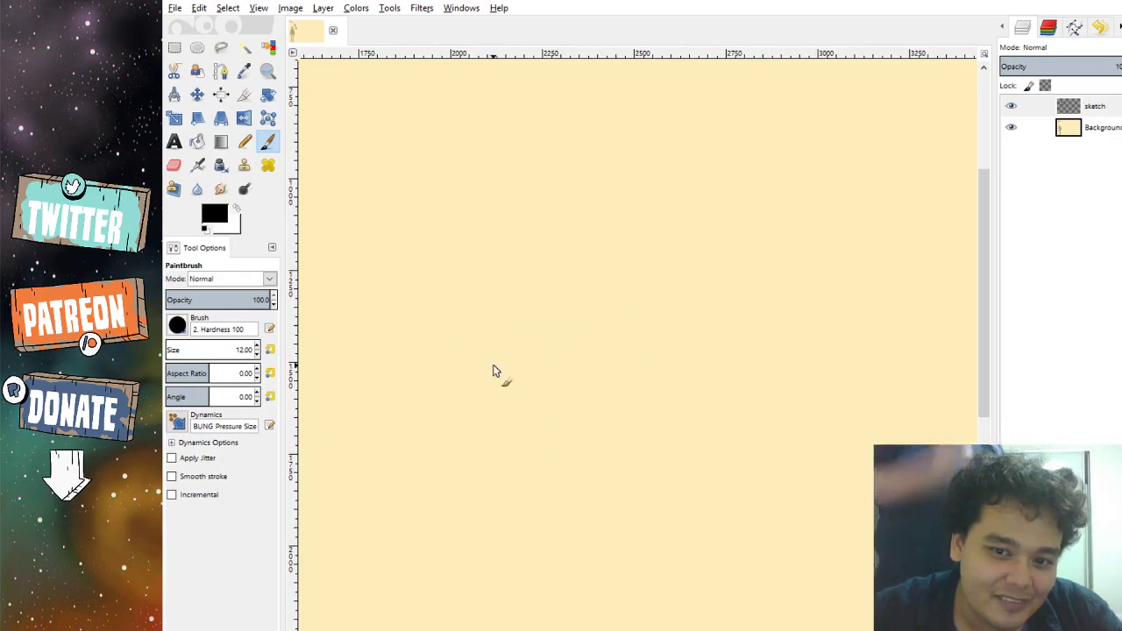
mouse_move(481, 399)
mouse_down()
mouse_move(480, 351)
mouse_move(495, 323)
mouse_move(558, 322)
mouse_up()
key(ctrl+z)
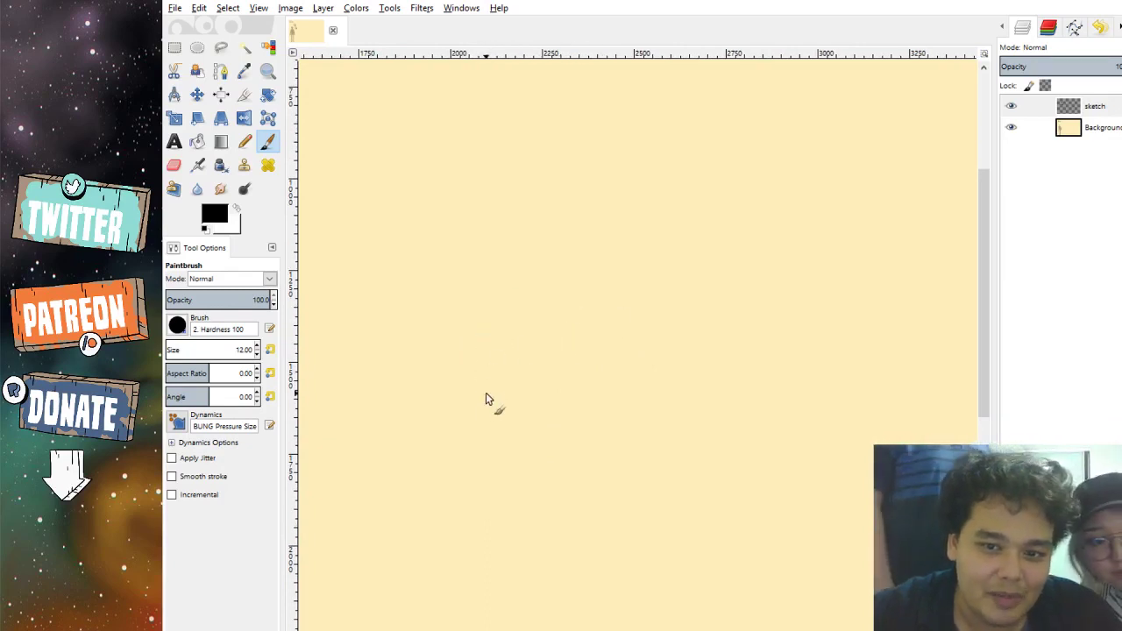
mouse_move(483, 401)
mouse_down()
mouse_move(514, 321)
mouse_move(578, 319)
mouse_move(603, 367)
mouse_move(602, 412)
mouse_move(613, 416)
mouse_move(599, 425)
mouse_up()
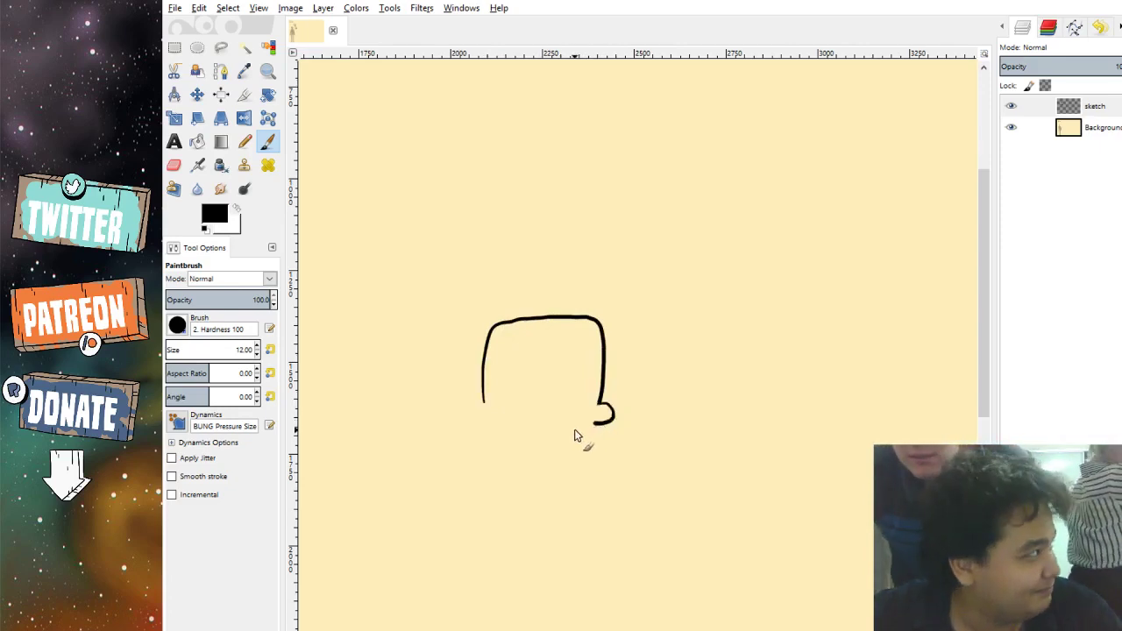
Complete the third head's outline with cheeks tapering into a narrow jaw and a flat chin.
drag(486, 400, 511, 475)
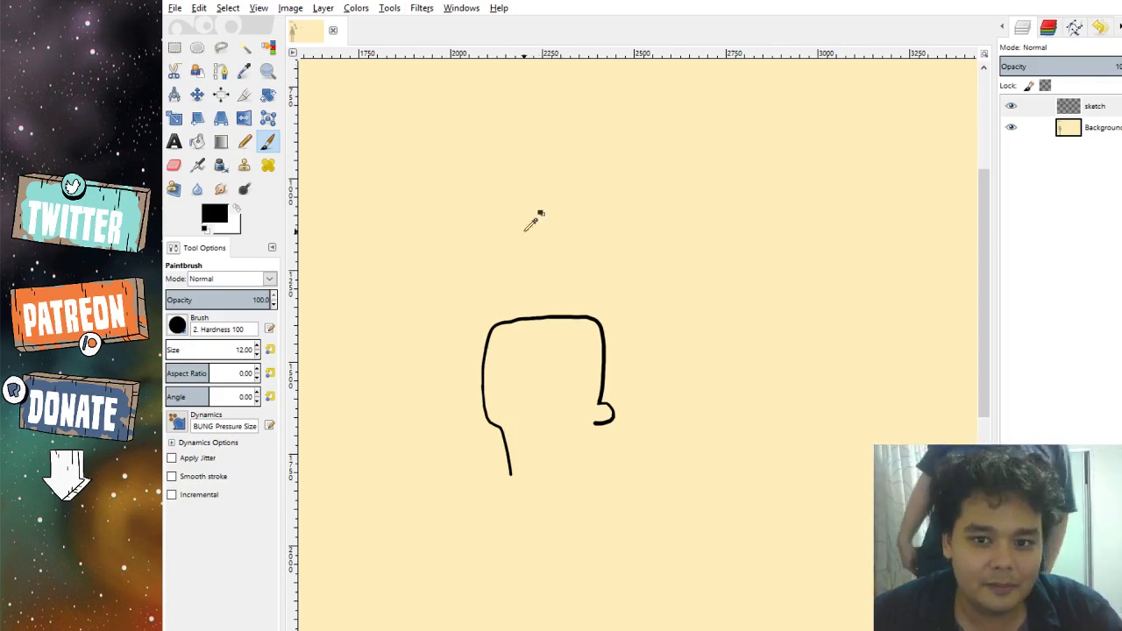
scroll(604, 491, up, 1)
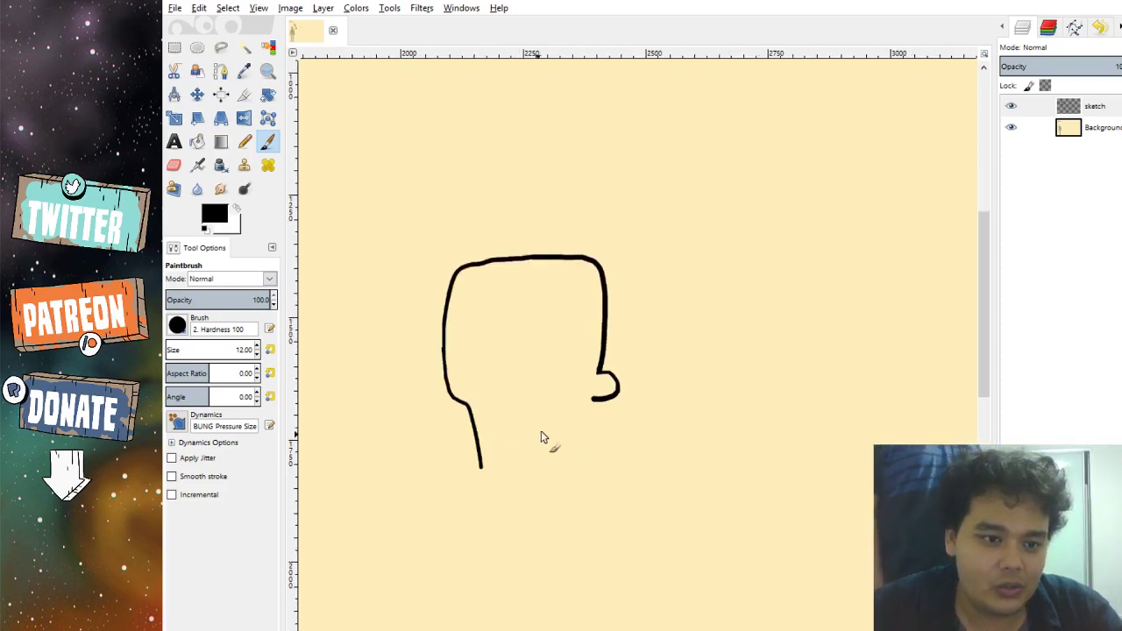
mouse_move(594, 400)
mouse_down()
mouse_move(561, 463)
mouse_move(482, 469)
mouse_up()
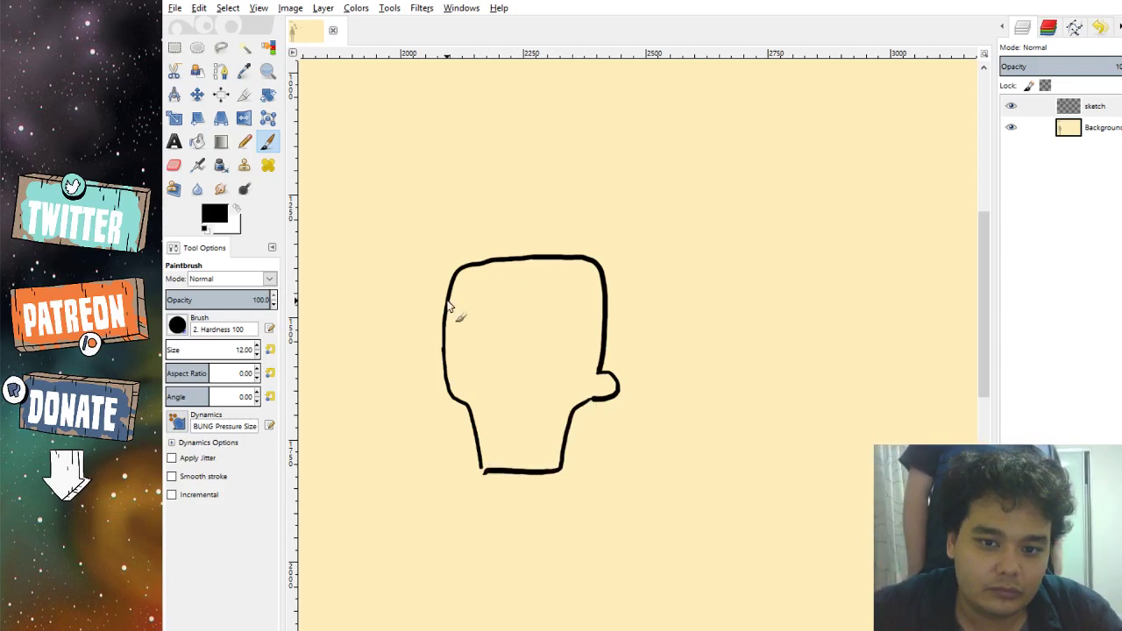
Draw the third head's hairline with a pointed parting and a sideburn, and add strand lines across the hair.
mouse_move(449, 299)
mouse_down()
mouse_move(480, 271)
mouse_move(491, 292)
mouse_move(603, 297)
mouse_move(596, 375)
mouse_up()
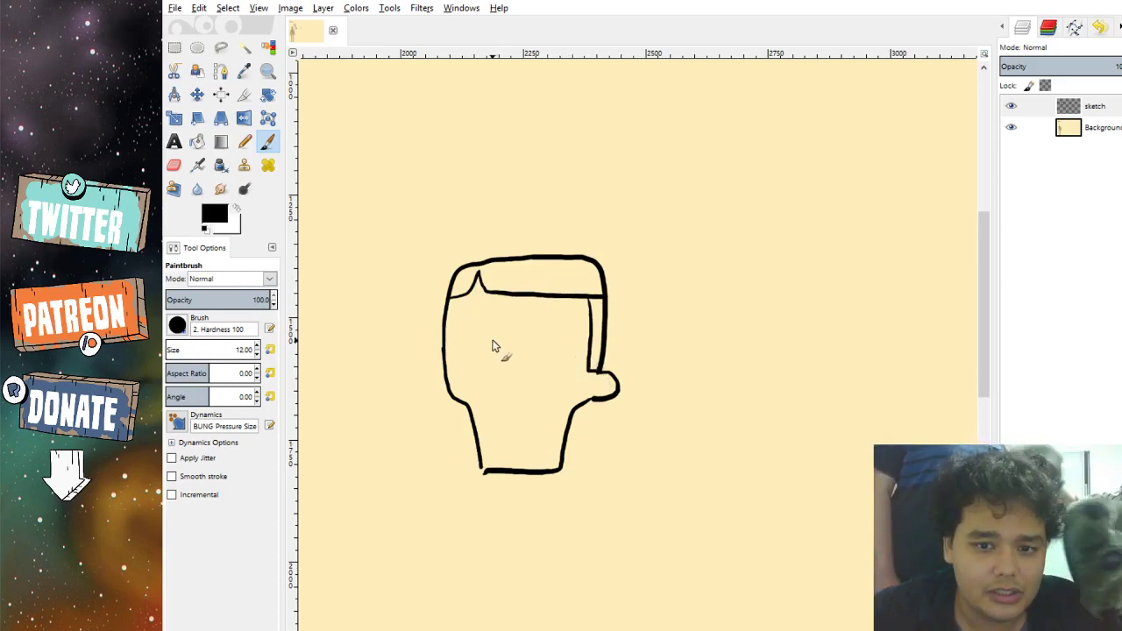
mouse_move(493, 273)
mouse_down()
mouse_move(551, 281)
mouse_move(576, 268)
mouse_move(605, 281)
mouse_up()
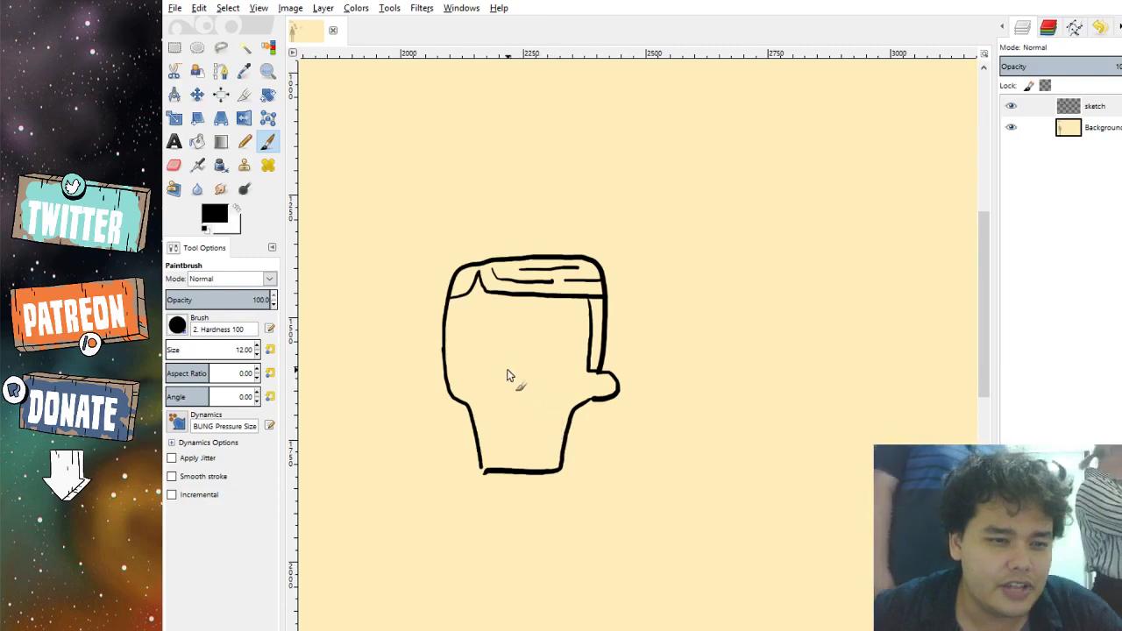
Draw a long L-shaped nose in the middle of the third head's face.
scroll(513, 381, right, 1)
mouse_move(472, 335)
mouse_down()
mouse_move(473, 394)
mouse_move(463, 404)
mouse_up()
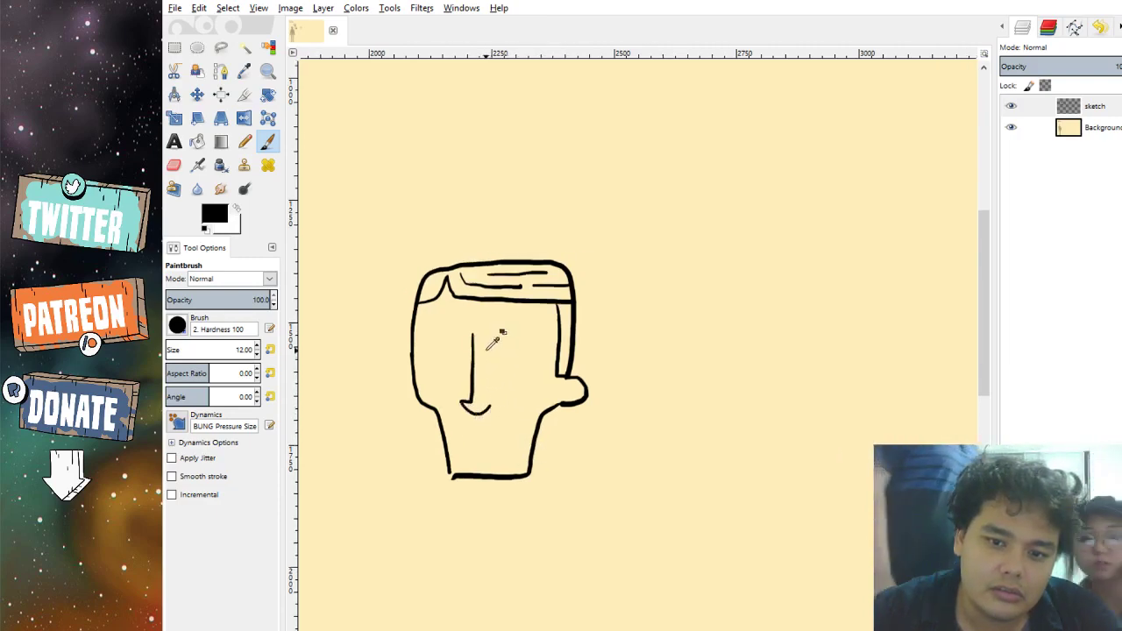
key(ctrl+z)
drag(474, 334, 472, 397)
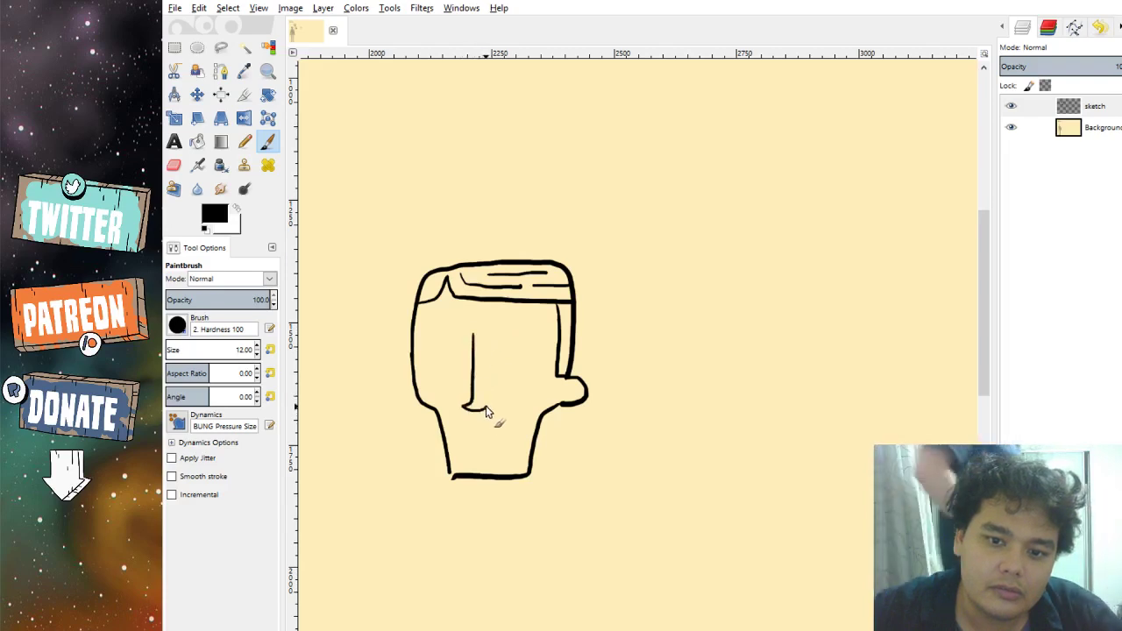
key(ctrl+z)
mouse_move(474, 332)
mouse_down()
mouse_move(472, 407)
mouse_move(487, 405)
mouse_up()
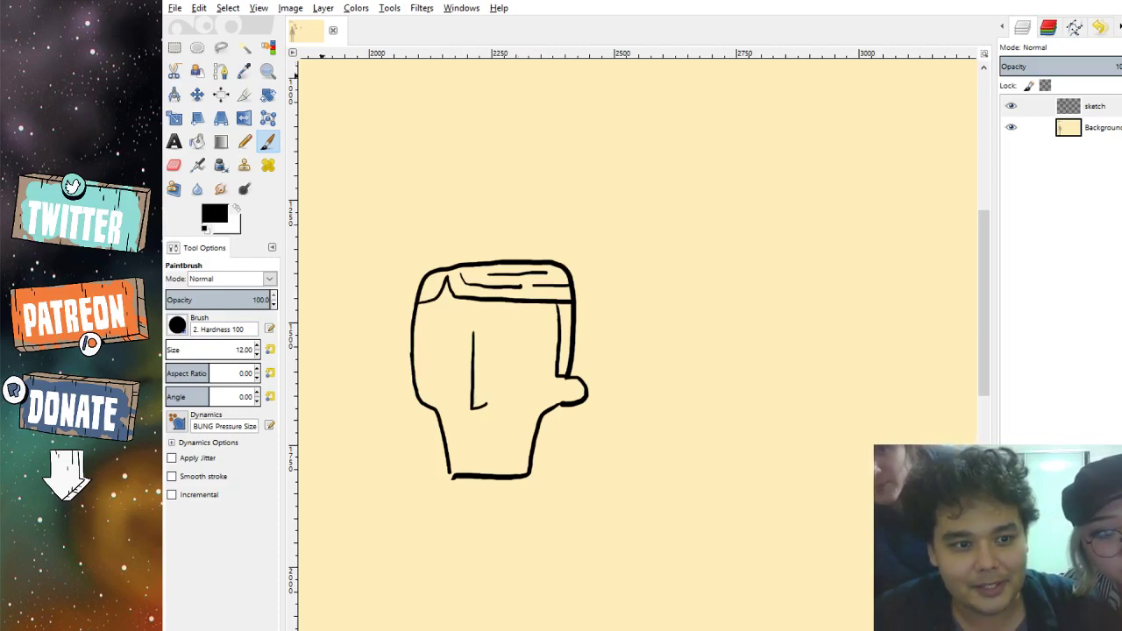
Draw a wide, crescent-shaped grin outline below the third head's nose.
scroll(596, 342, up, 1)
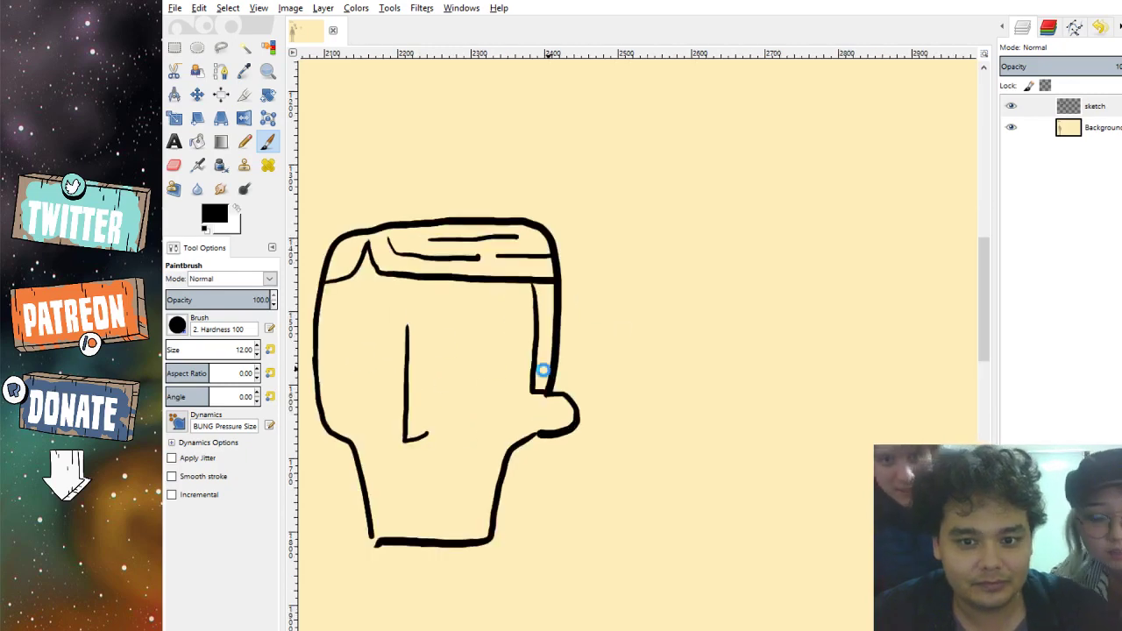
scroll(504, 531, left, 2)
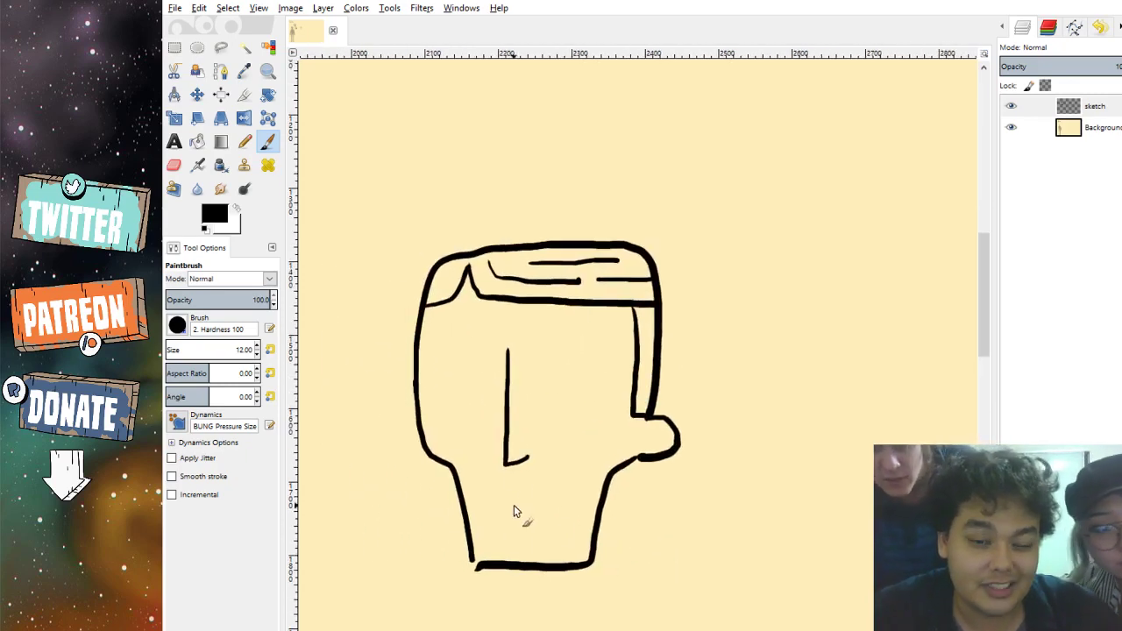
mouse_move(492, 504)
mouse_down()
mouse_move(517, 526)
mouse_move(570, 519)
mouse_move(563, 492)
mouse_up()
key(ctrl+z)
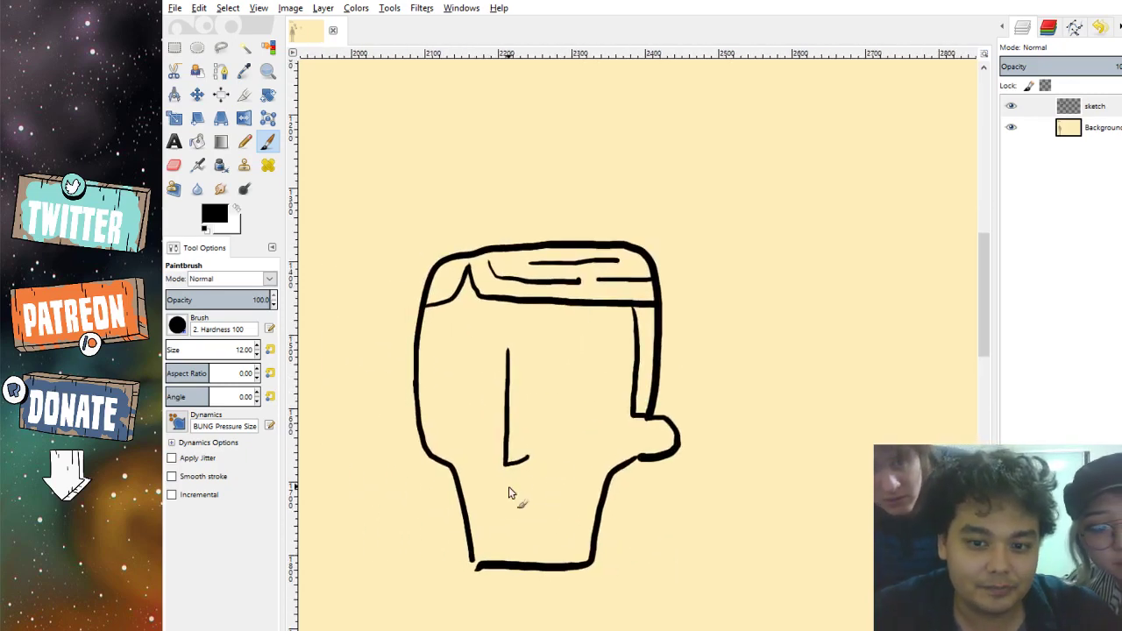
mouse_move(482, 507)
mouse_down()
mouse_move(496, 485)
mouse_move(581, 465)
mouse_move(526, 526)
mouse_move(478, 480)
mouse_up()
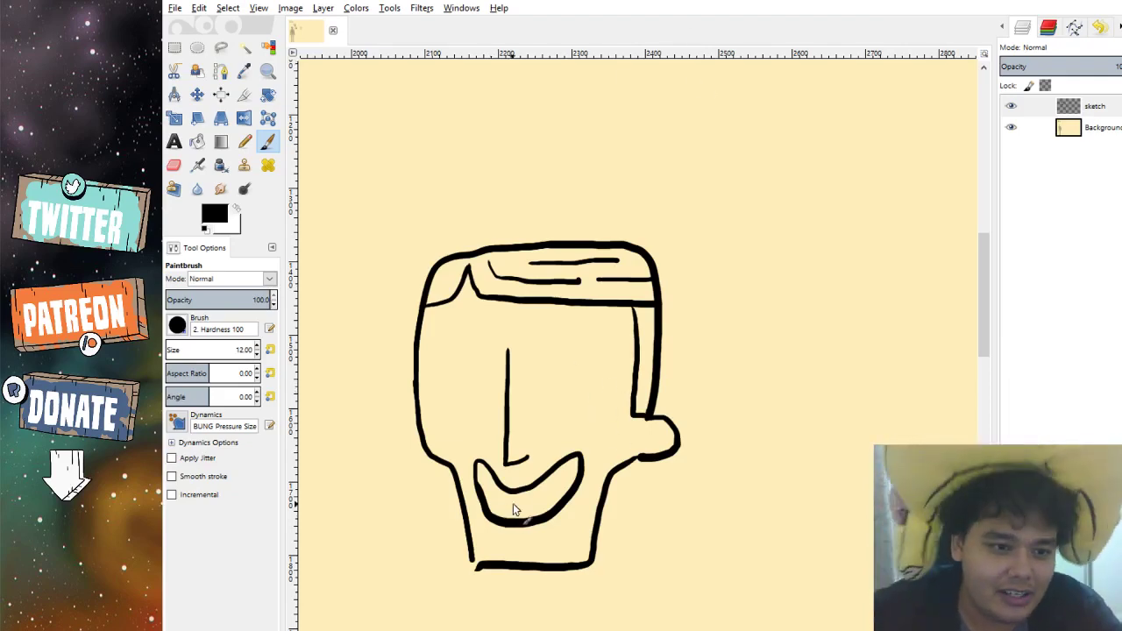
Draw tooth lines inside the third head's grin and add round eyes with pupils on both sides of its nose.
mouse_move(493, 481)
mouse_down()
mouse_move(494, 511)
mouse_move(513, 521)
mouse_up()
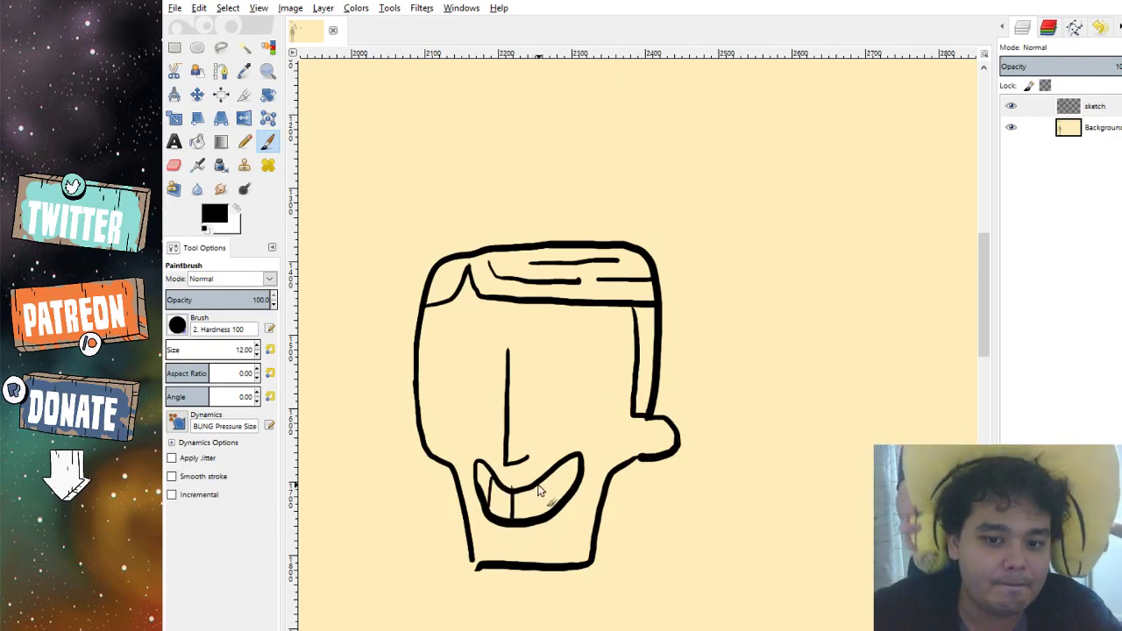
drag(536, 484, 537, 515)
mouse_move(555, 482)
mouse_down()
mouse_move(556, 502)
mouse_move(558, 470)
mouse_up()
mouse_move(453, 395)
mouse_down()
mouse_move(449, 363)
mouse_move(495, 380)
mouse_move(446, 389)
mouse_move(490, 379)
mouse_move(473, 395)
mouse_move(478, 381)
mouse_move(556, 375)
mouse_move(534, 392)
mouse_move(586, 370)
mouse_up()
key(ctrl+z)
click(478, 383)
click(541, 379)
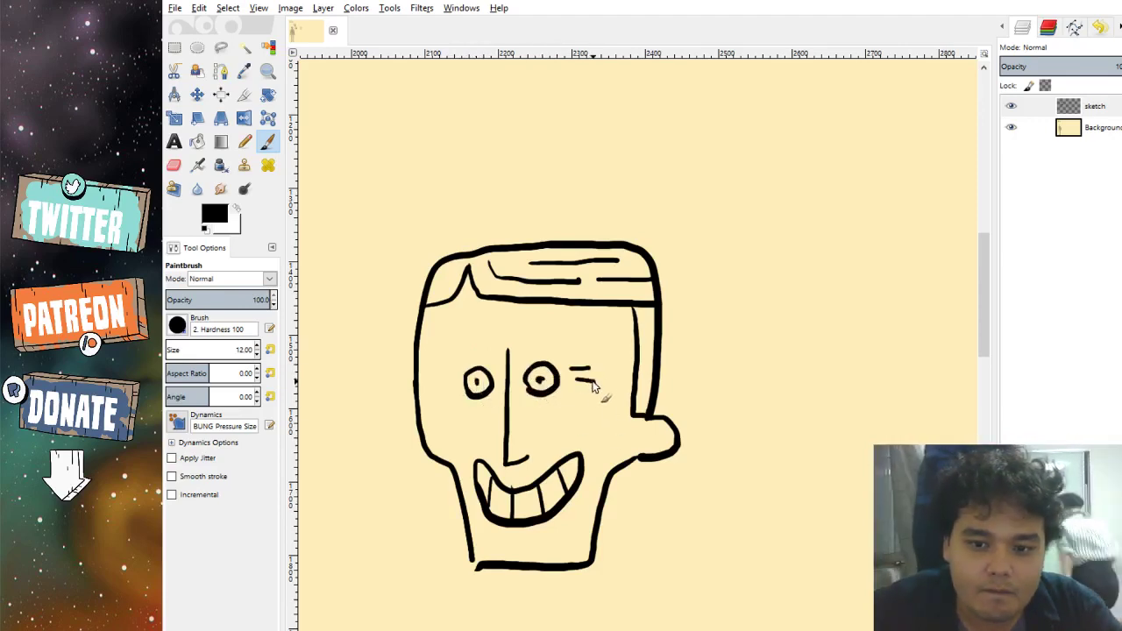
key(ctrl+z)
key(ctrl+z)
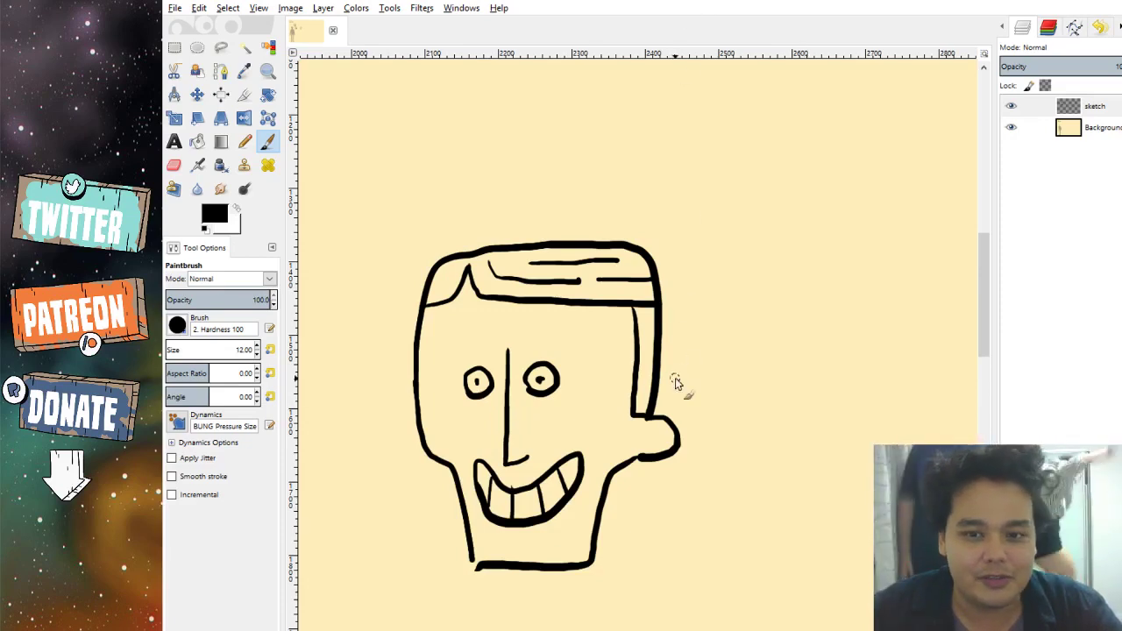
Undo all the strokes of the third head until only the first two heads remain beside the silhouette.
key(ctrl+z)
key(ctrl+z)
key(ctrl+z)
key(ctrl+z)
key(ctrl+z)
key(ctrl+z)
key(ctrl+z)
key(ctrl+z)
key(ctrl+z)
key(ctrl+z)
key(ctrl+z)
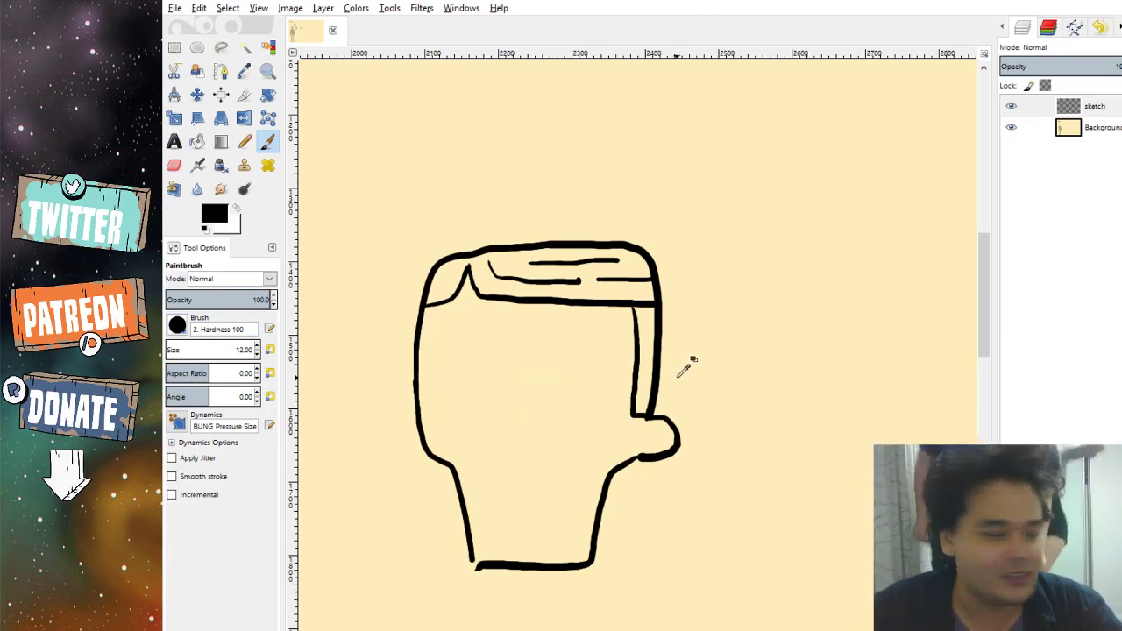
key(ctrl+z)
key(ctrl+z)
key(ctrl+z)
key(ctrl+z)
key(ctrl+z)
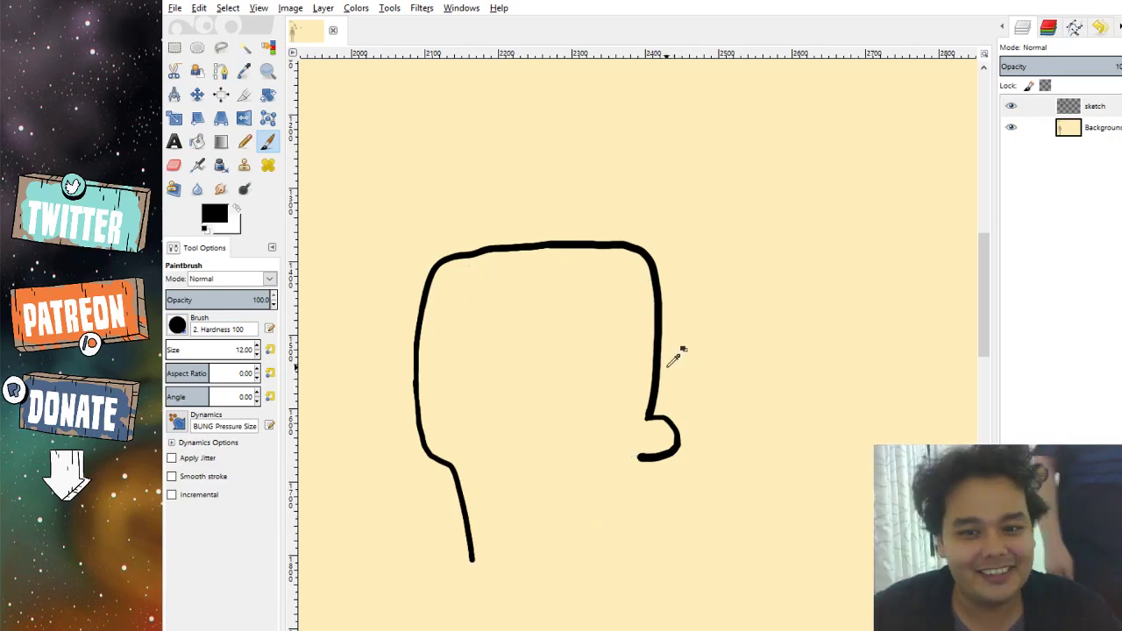
key(minus)
key(minus)
key(minus)
key(minus)
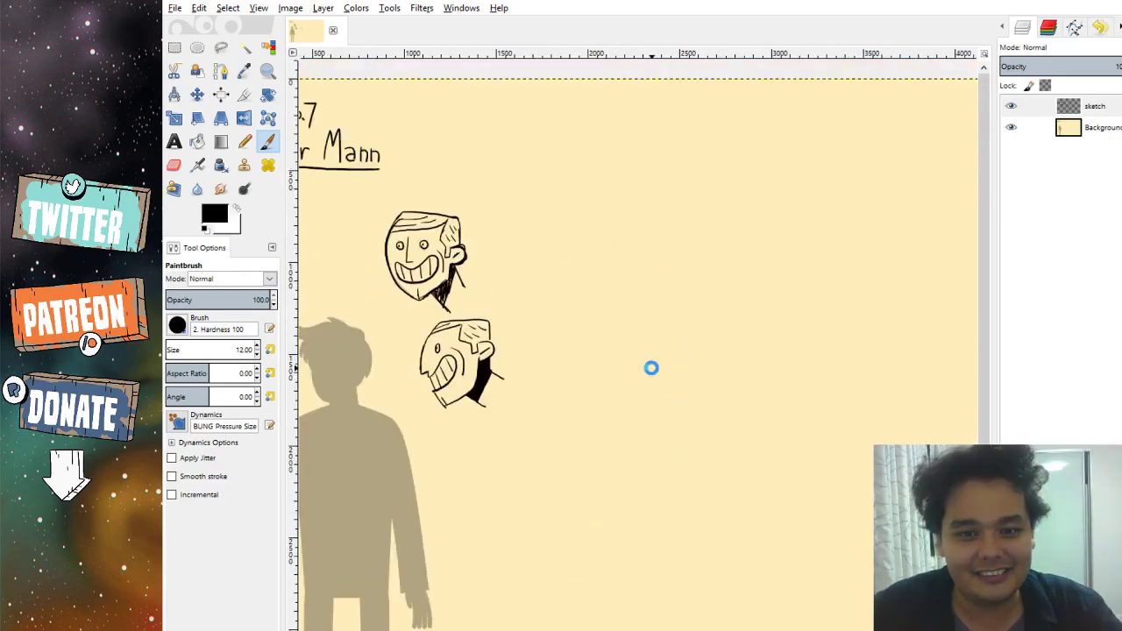
Fill the gaps in the first head's neck shadow with solid black brush strokes.
scroll(368, 249, up, 4)
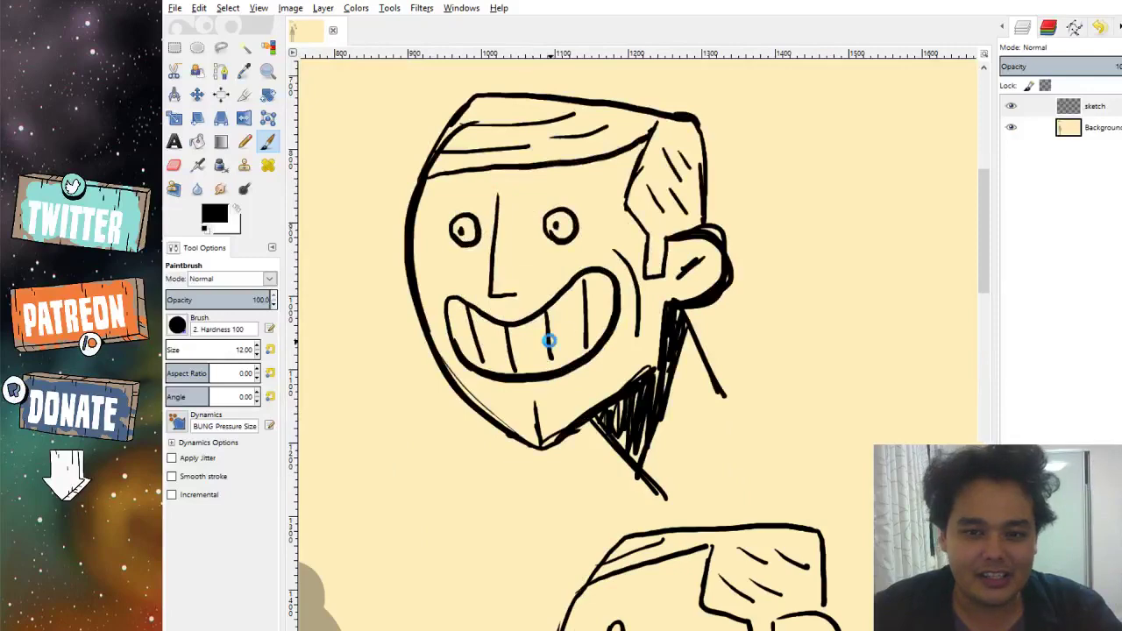
scroll(543, 328, down, 2)
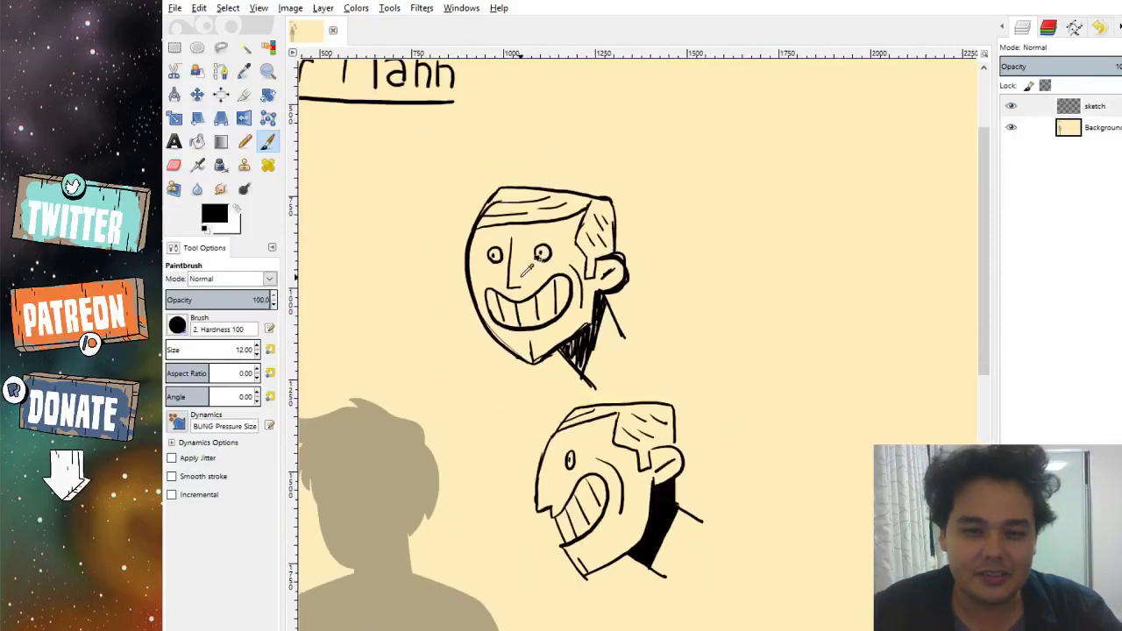
scroll(528, 269, up, 2)
scroll(524, 259, down, 4)
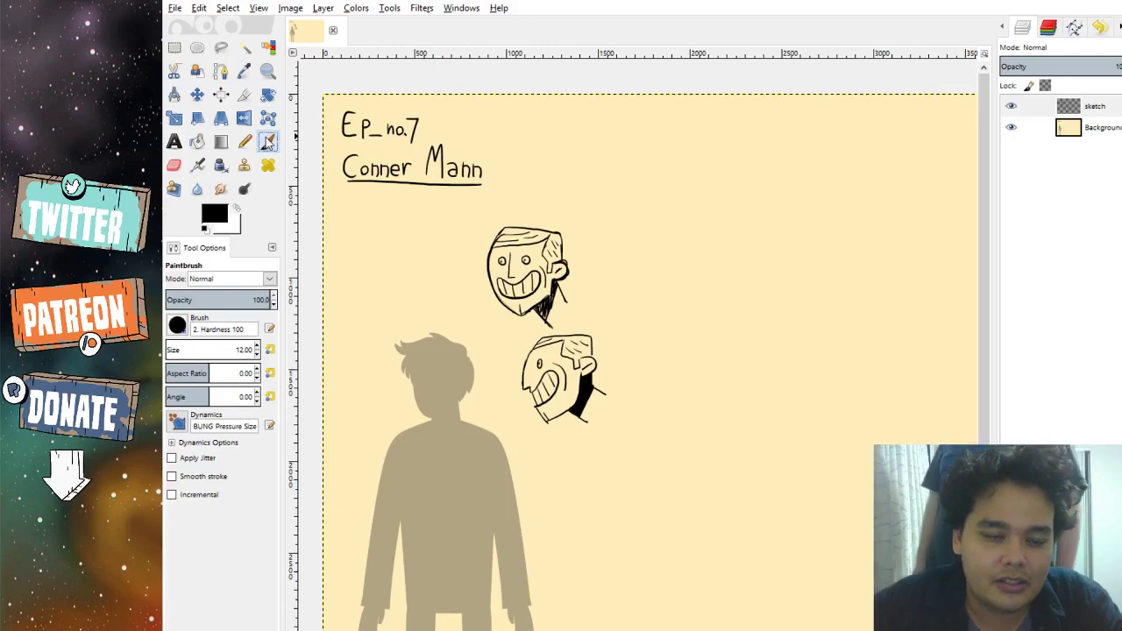
ctrl+scroll(550, 312, up, 6)
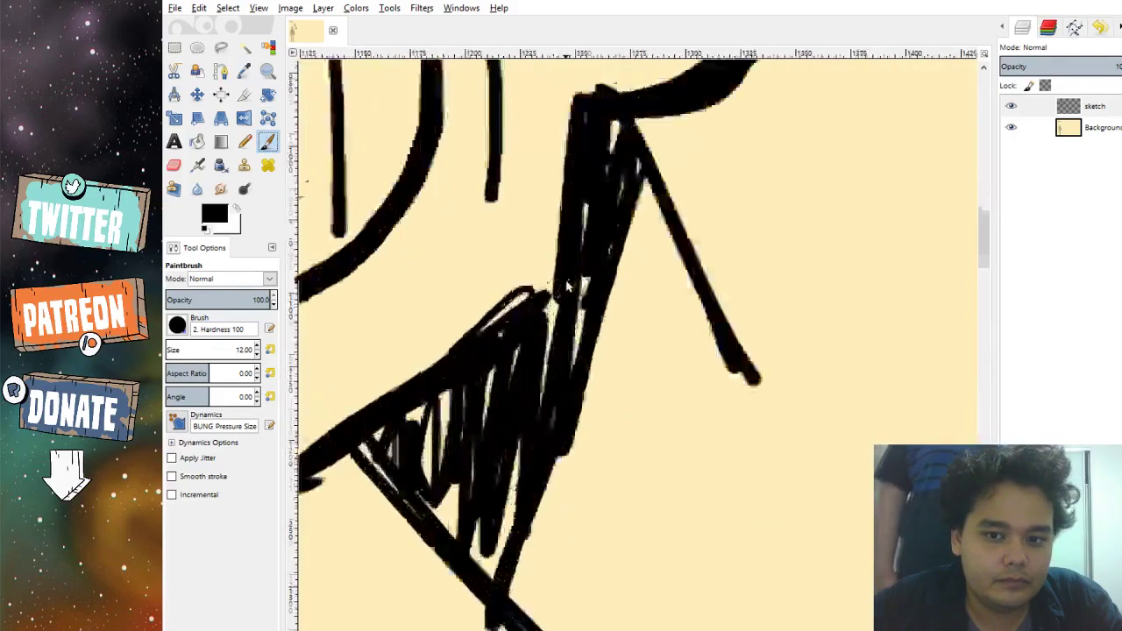
mouse_move(570, 270)
mouse_down()
mouse_move(527, 333)
mouse_move(583, 271)
mouse_move(542, 379)
mouse_move(487, 388)
mouse_move(377, 447)
mouse_up()
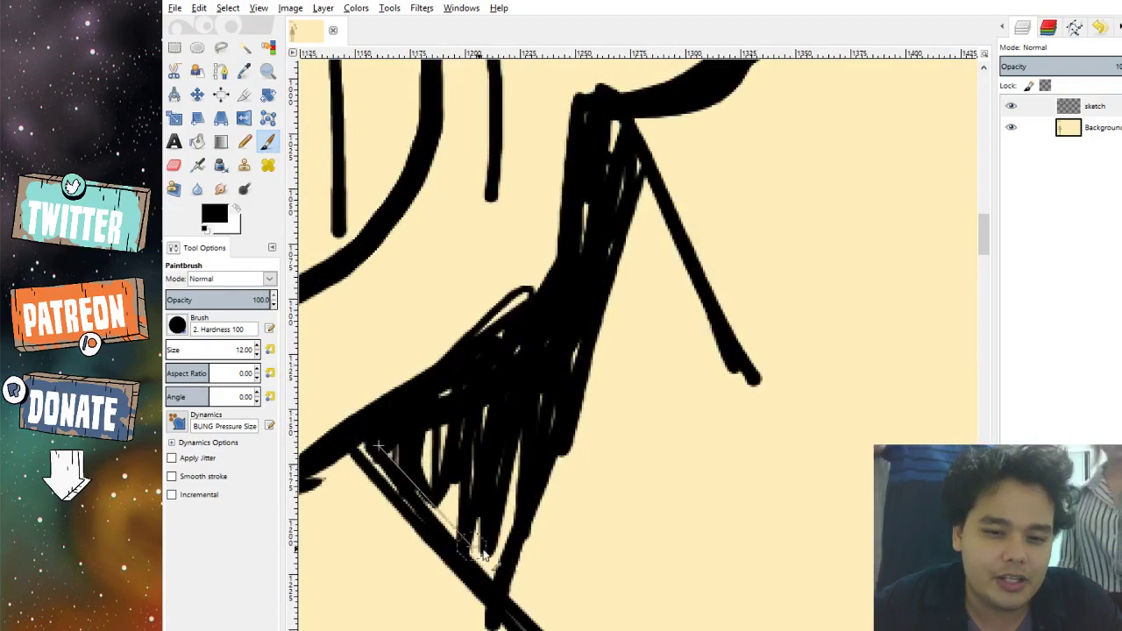
shift+click(491, 574)
mouse_move(491, 574)
mouse_down()
mouse_move(404, 527)
mouse_move(430, 450)
mouse_move(467, 409)
mouse_move(433, 451)
mouse_move(469, 525)
mouse_move(425, 440)
mouse_move(482, 412)
mouse_up()
scroll(482, 412, down, 3)
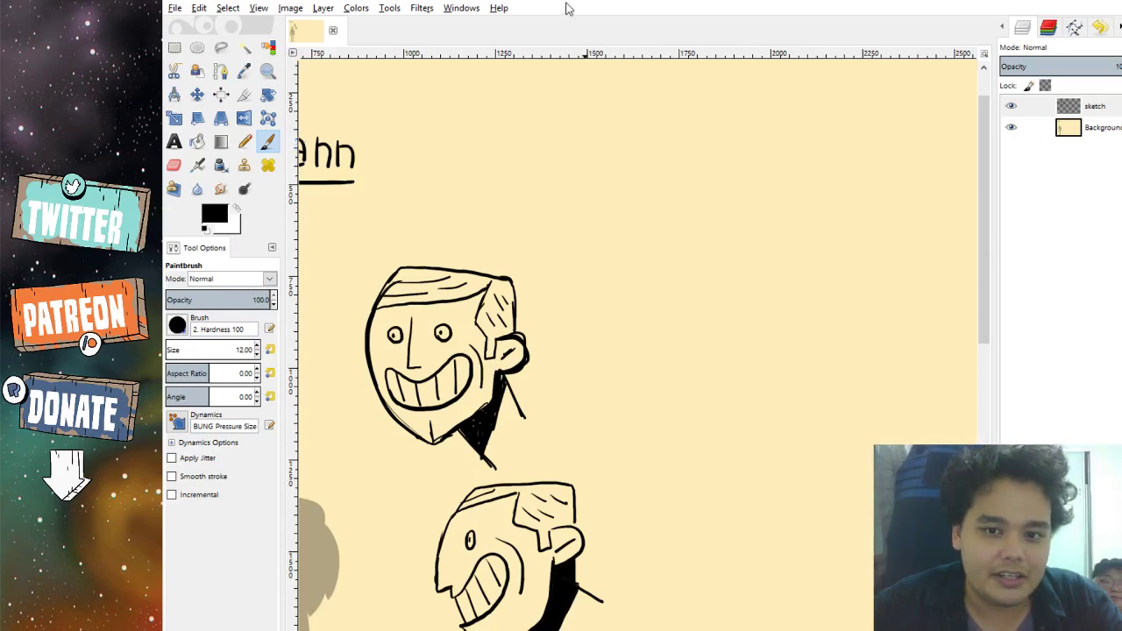
Draw an angled nose with a nostril and a wide open mouth outline in the empty area above the silhouette, beside the first head.
scroll(626, 301, down, 3)
scroll(676, 240, up, 3)
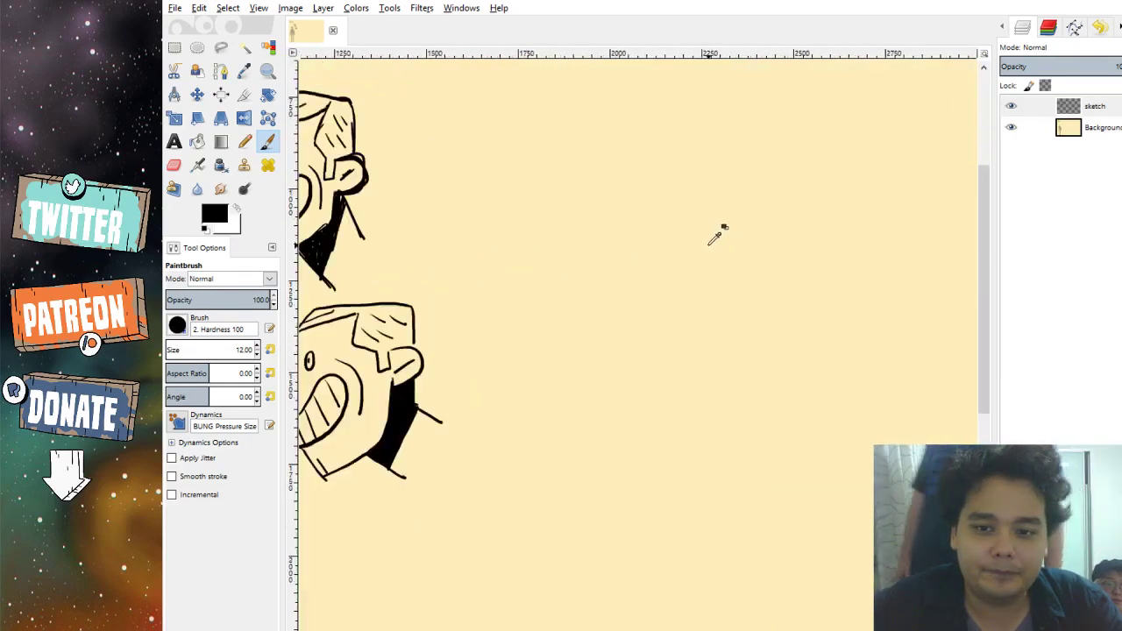
scroll(524, 179, up, 1)
scroll(517, 187, up, 3)
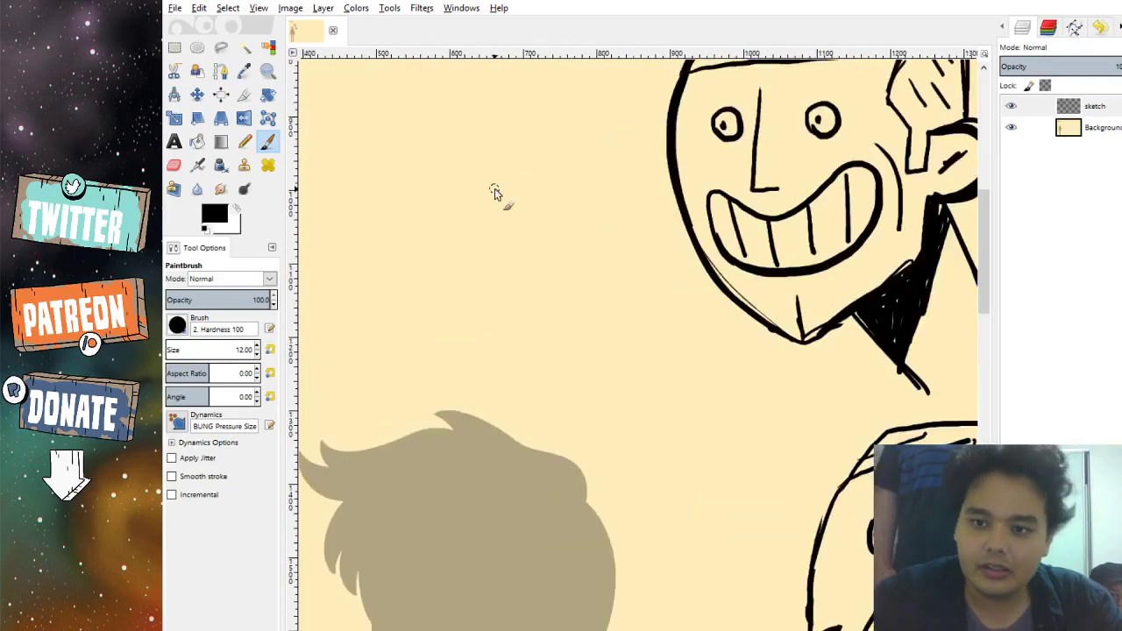
scroll(565, 272, up, 3)
mouse_move(487, 232)
mouse_down()
mouse_move(459, 307)
mouse_move(474, 328)
mouse_move(491, 319)
mouse_up()
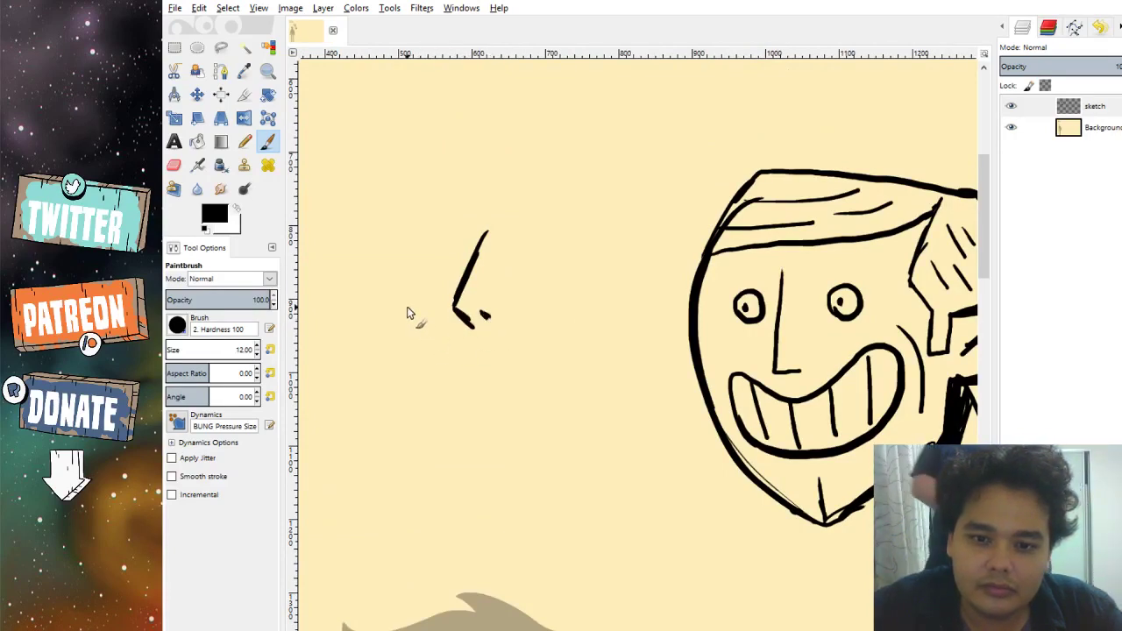
mouse_move(406, 307)
mouse_down()
mouse_move(478, 340)
mouse_move(568, 288)
mouse_move(604, 288)
mouse_move(620, 359)
mouse_move(610, 392)
mouse_move(542, 444)
mouse_move(496, 455)
mouse_move(447, 453)
mouse_move(412, 433)
mouse_move(392, 396)
mouse_move(394, 315)
mouse_move(404, 306)
mouse_move(419, 365)
mouse_move(508, 364)
mouse_up()
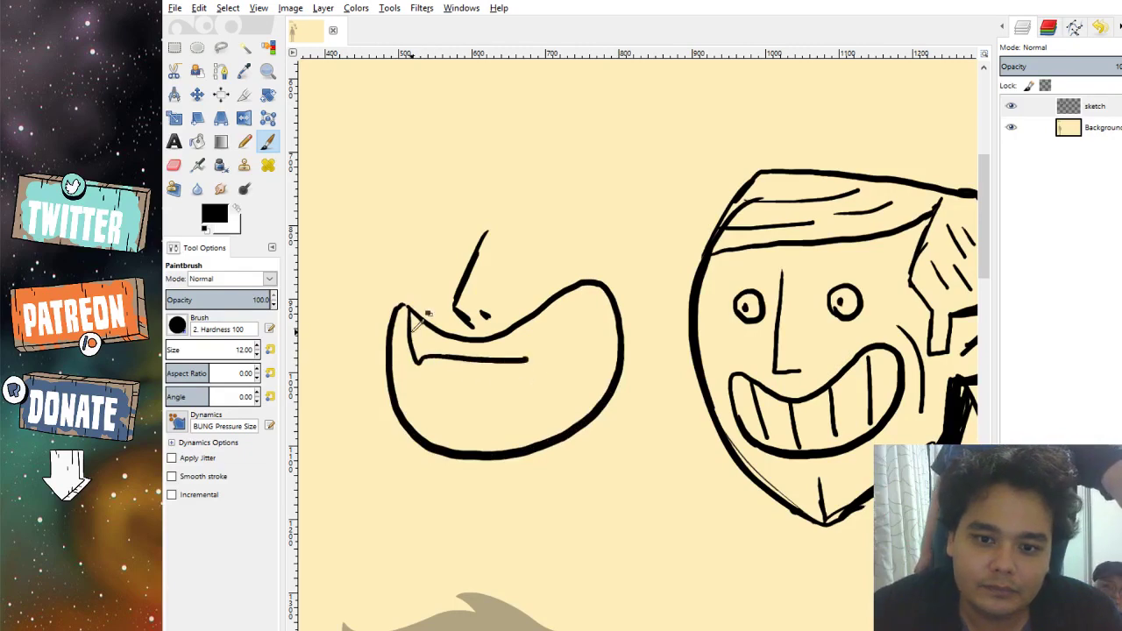
Redraw the upper teeth inside the open mouth, and add a row of lower teeth and a curled tongue.
key(ctrl+z)
mouse_move(412, 314)
mouse_down()
mouse_move(422, 369)
mouse_move(434, 369)
mouse_move(438, 355)
mouse_move(591, 359)
mouse_move(598, 290)
mouse_move(596, 317)
mouse_move(568, 302)
mouse_up()
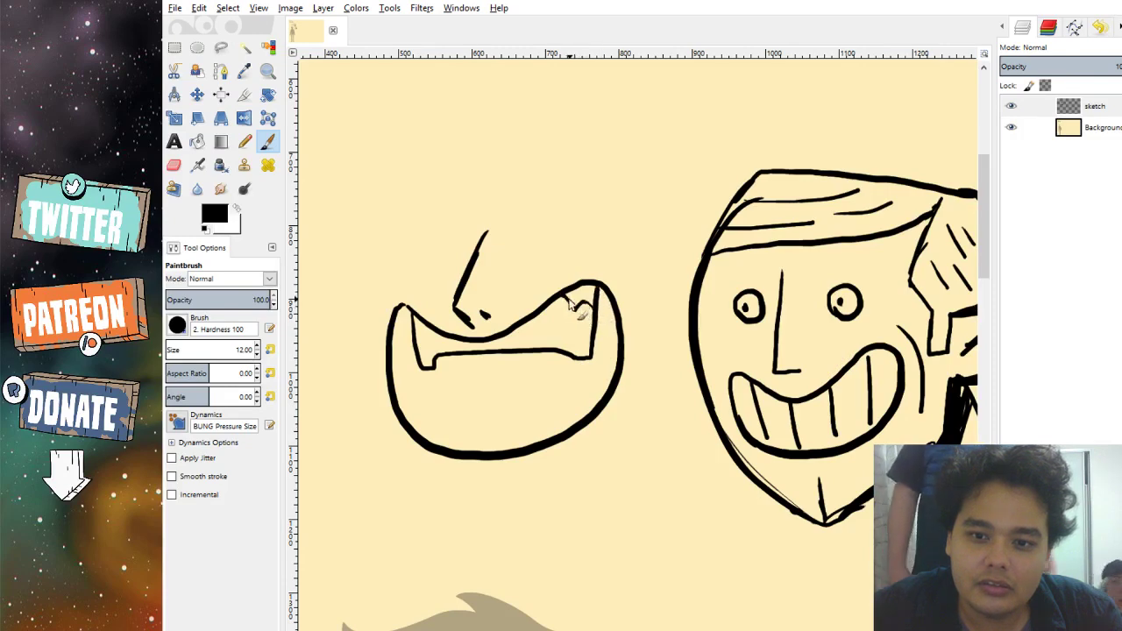
drag(427, 438, 581, 410)
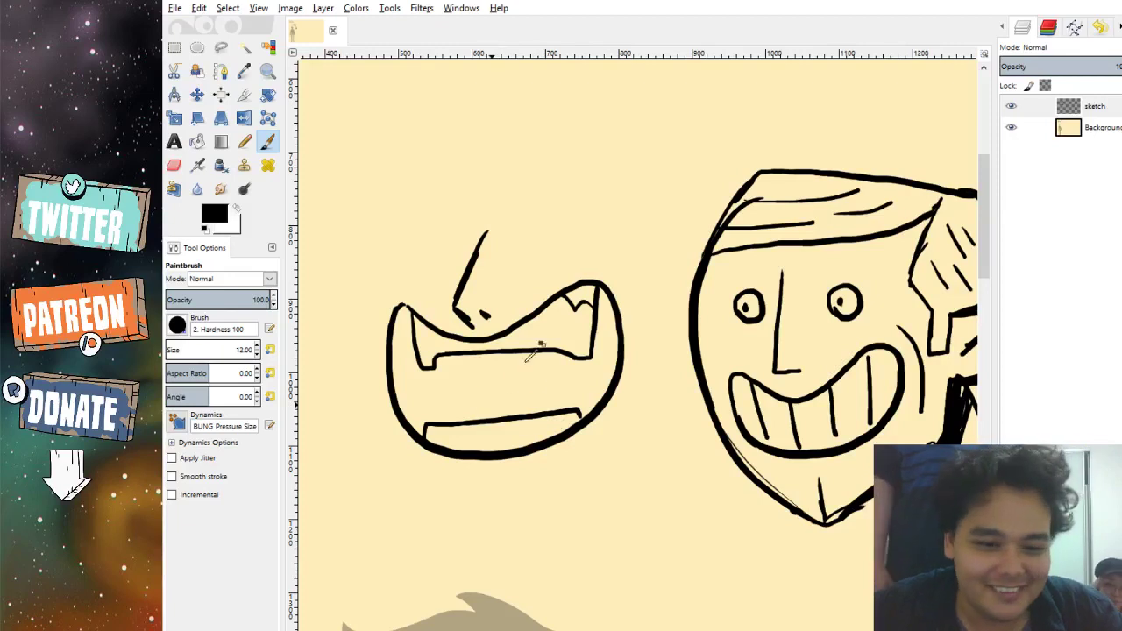
mouse_move(513, 425)
mouse_down()
mouse_move(474, 390)
mouse_move(514, 368)
mouse_move(575, 398)
mouse_up()
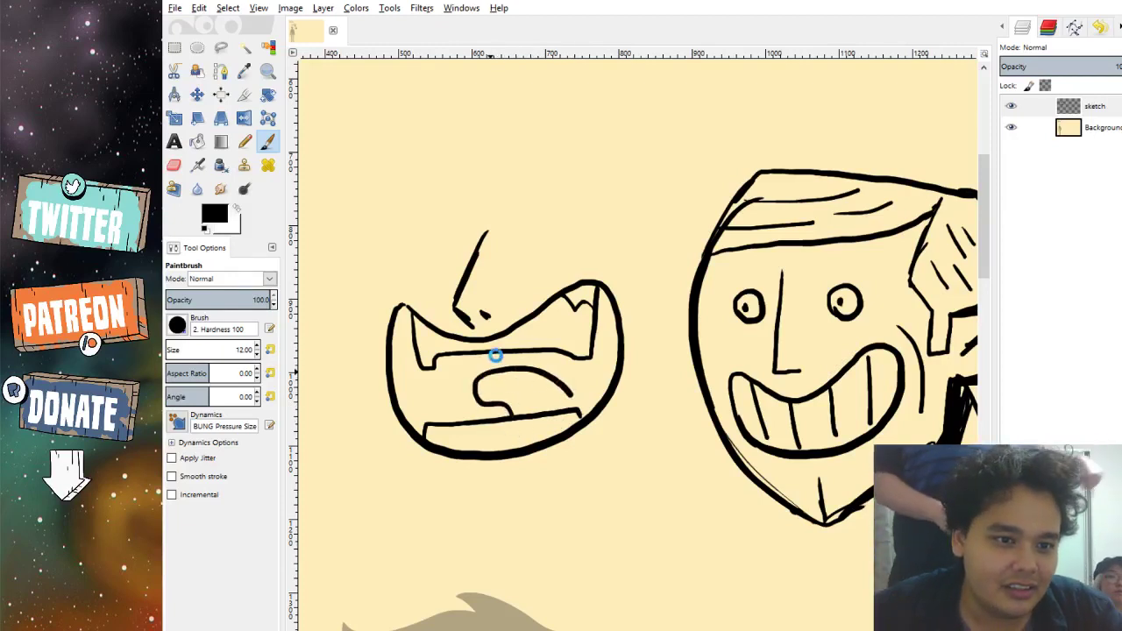
Draw two small round eyes with pupil dots on either side of the new head's nose.
scroll(548, 455, up, 2)
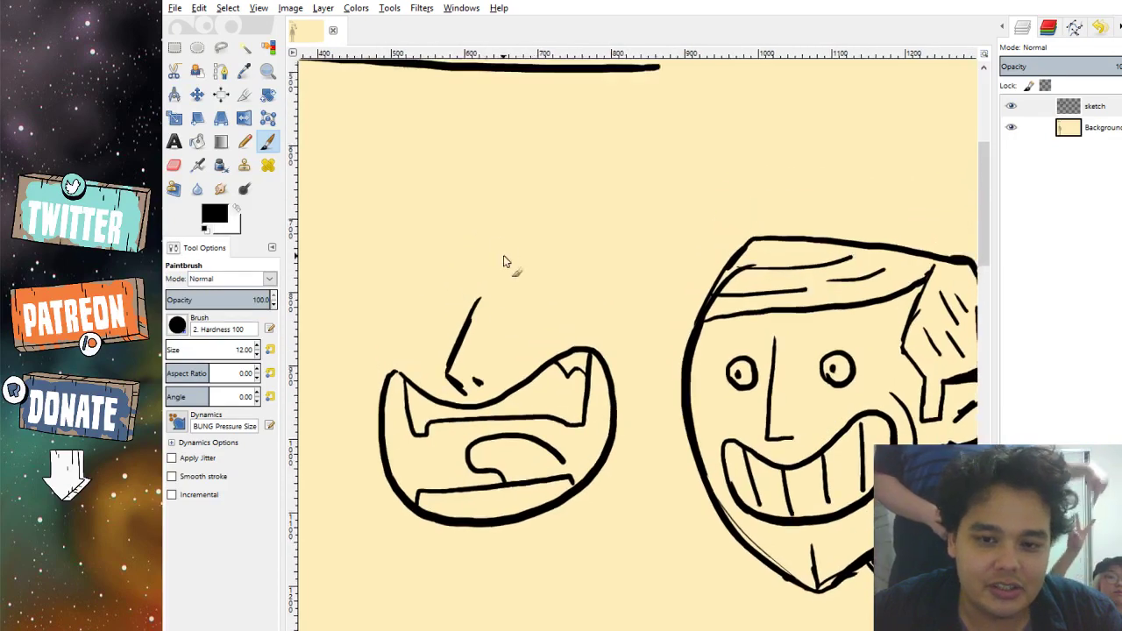
mouse_move(530, 302)
mouse_down()
mouse_move(531, 320)
mouse_move(517, 307)
mouse_up()
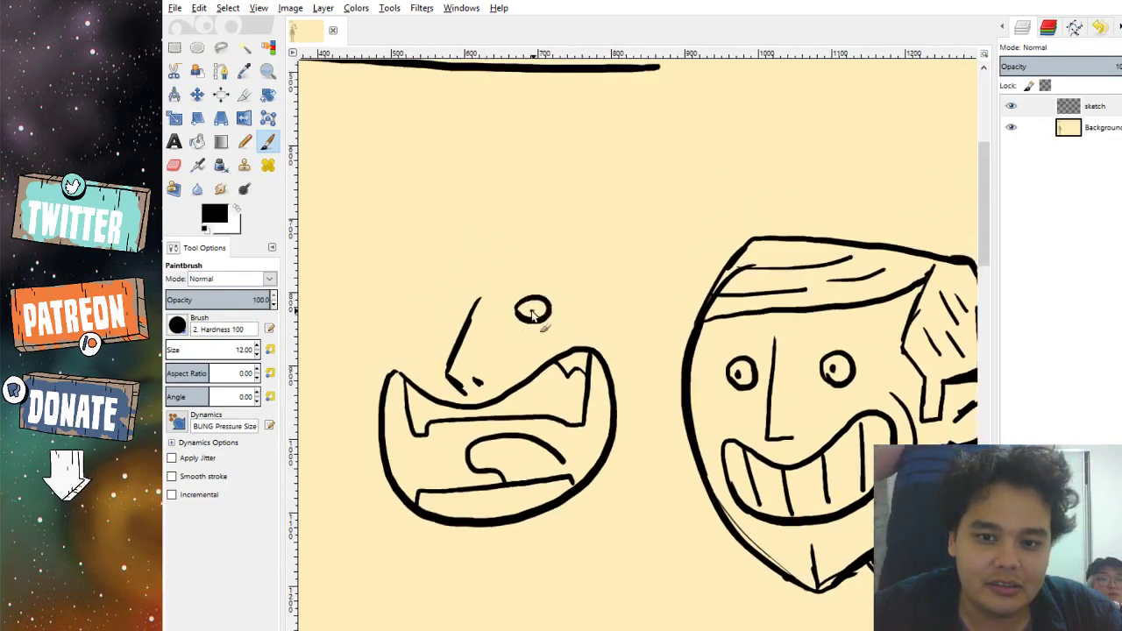
click(533, 308)
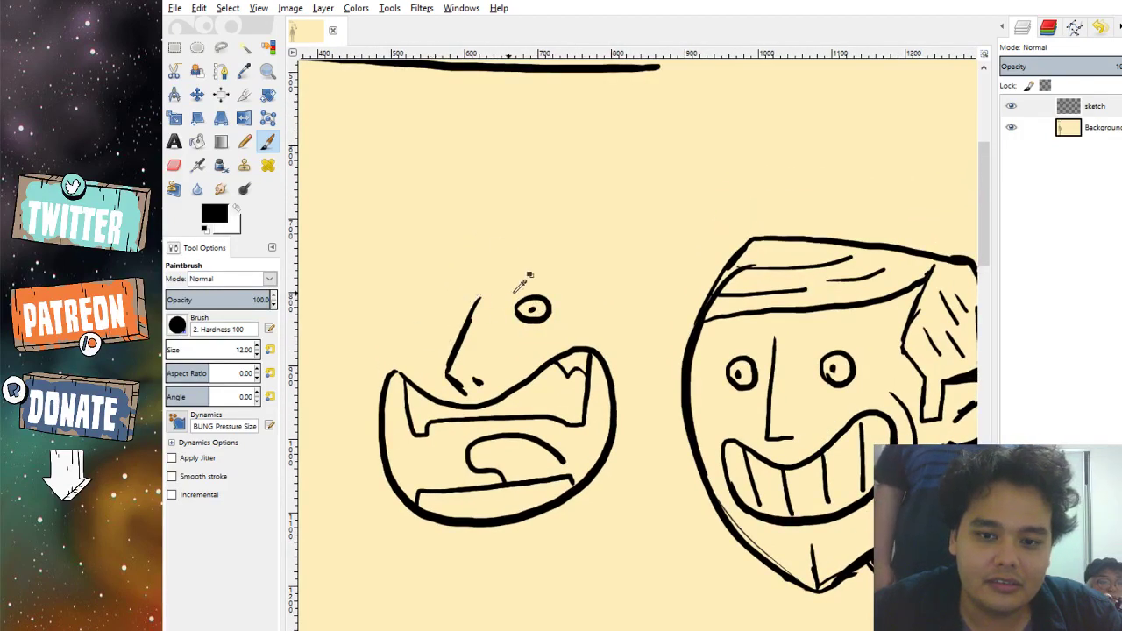
key(ctrl+z)
key(ctrl+z)
mouse_move(526, 323)
mouse_down()
mouse_move(543, 315)
mouse_move(529, 326)
mouse_move(532, 313)
mouse_up()
click(531, 310)
drag(443, 317, 448, 318)
click(444, 315)
Outline the new head with rounded cheeks and a pointed chin, and add an ear and swept-back hair with a sideburn.
mouse_move(428, 279)
mouse_down()
mouse_move(362, 377)
mouse_move(358, 461)
mouse_move(404, 536)
mouse_move(459, 573)
mouse_move(482, 577)
mouse_move(613, 498)
mouse_move(646, 409)
mouse_up()
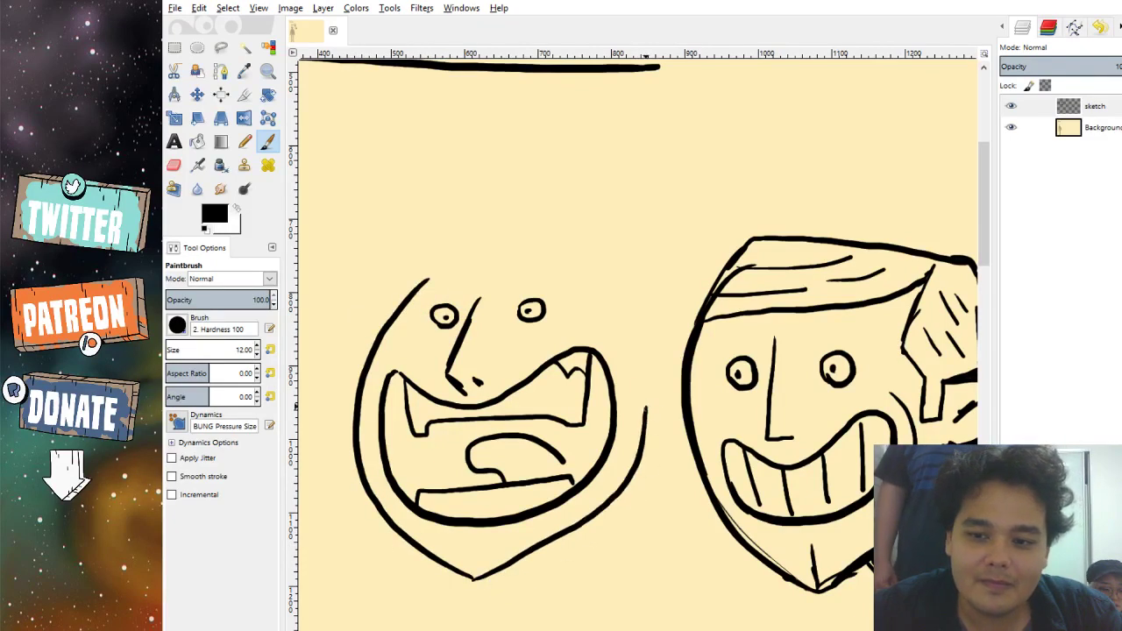
scroll(576, 325, down, 1)
scroll(576, 325, right, 1)
mouse_move(611, 333)
mouse_down()
mouse_move(638, 372)
mouse_move(611, 385)
mouse_move(632, 390)
mouse_move(639, 301)
mouse_move(639, 337)
mouse_move(647, 306)
mouse_move(619, 322)
mouse_move(493, 281)
mouse_move(461, 282)
mouse_move(424, 306)
mouse_move(482, 264)
mouse_move(640, 282)
mouse_move(671, 317)
mouse_move(672, 361)
mouse_up()
scroll(580, 337, up, 1)
scroll(580, 337, left, 1)
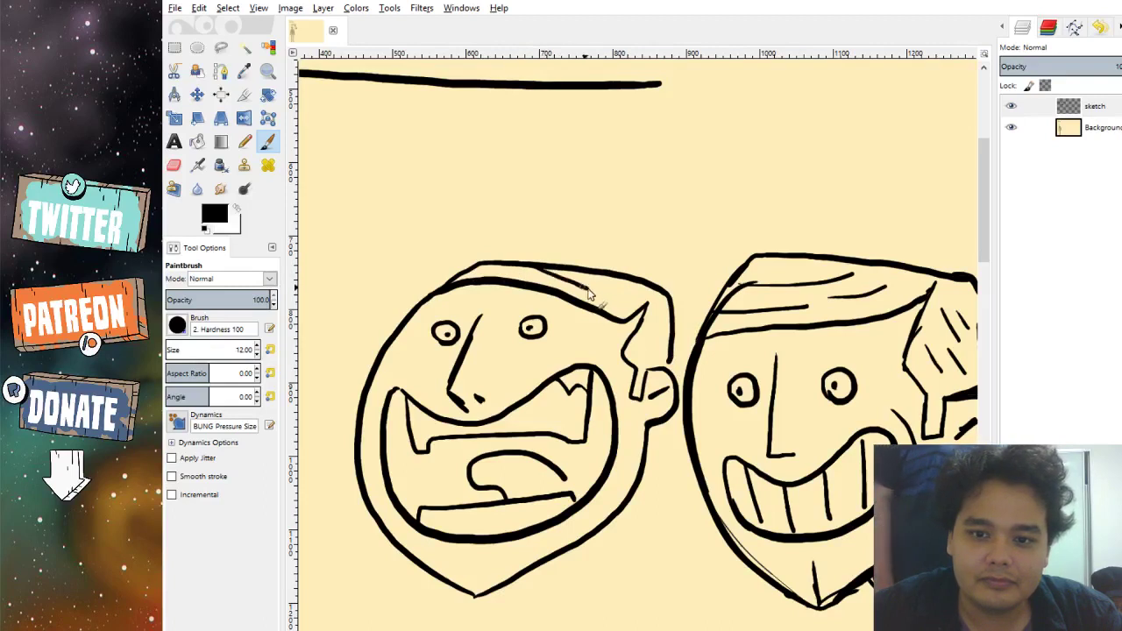
Add strand lines across the top and side of the laughing head's hair.
drag(595, 279, 642, 300)
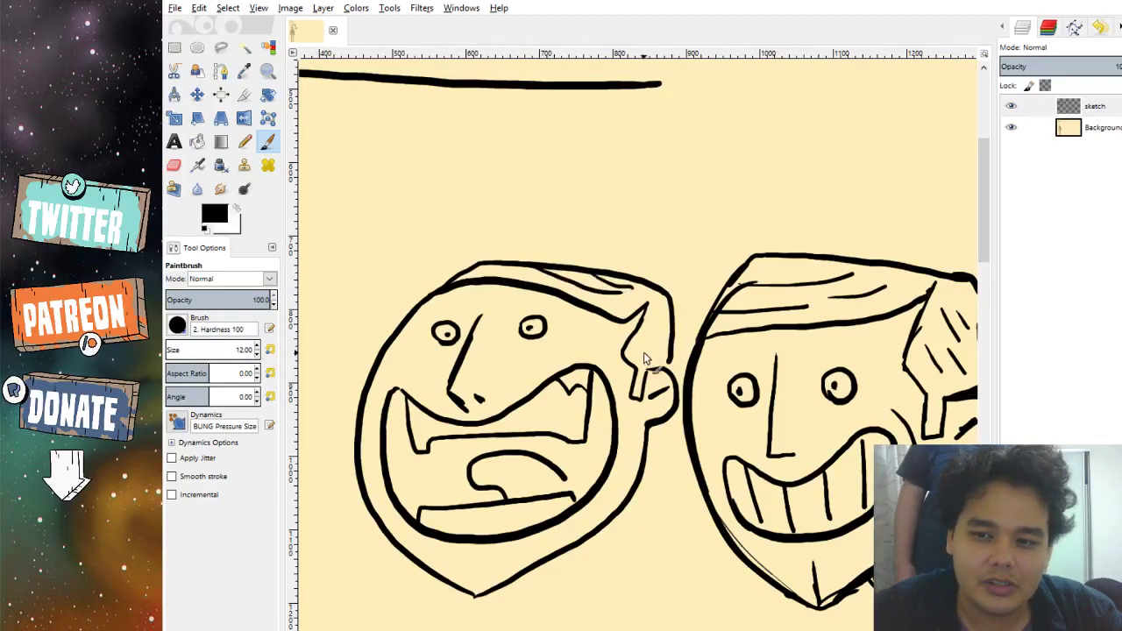
drag(646, 358, 670, 368)
drag(653, 322, 670, 346)
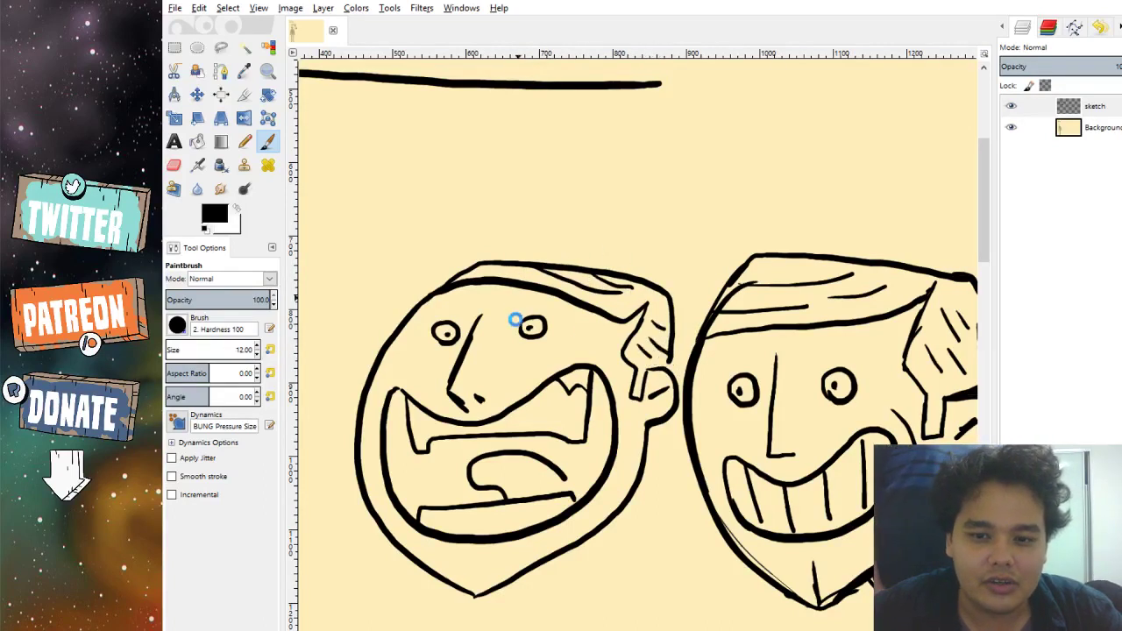
Draw a cheek crease above the mouth corner nearest the ear and extend the tongue's outline to meet the lower teeth.
mouse_move(561, 350)
mouse_down()
mouse_move(595, 349)
mouse_move(617, 368)
mouse_up()
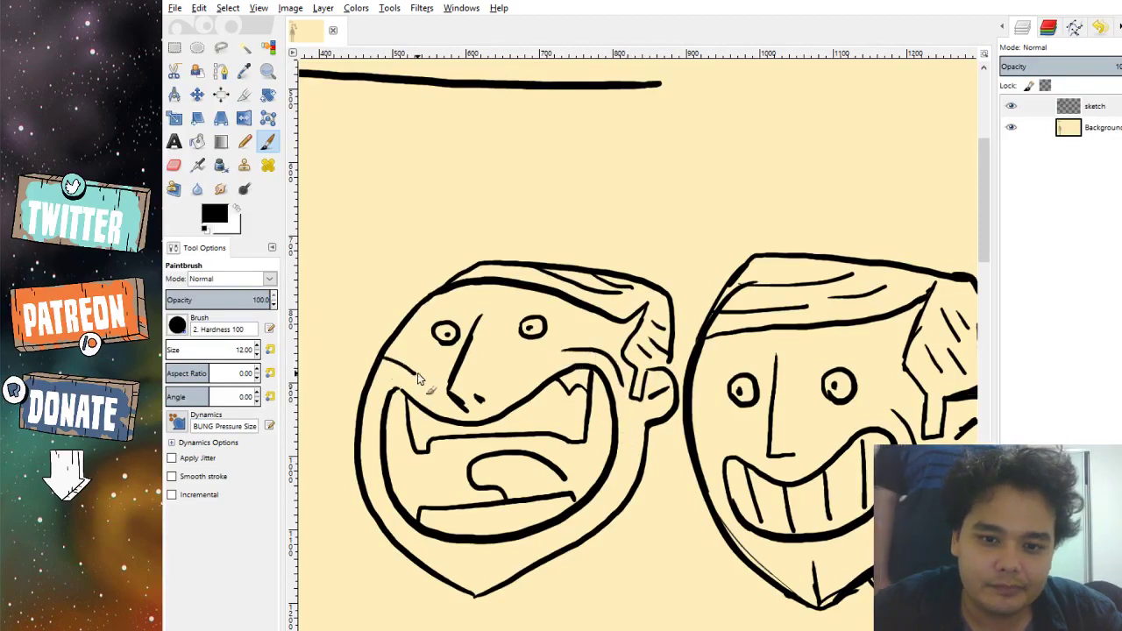
drag(375, 375, 421, 383)
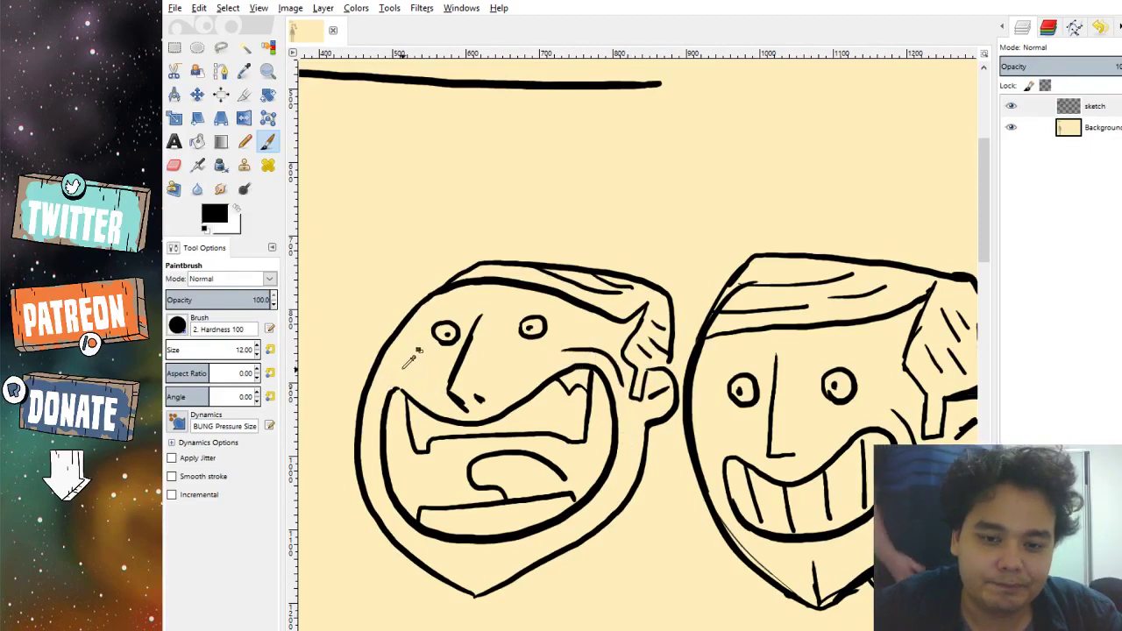
drag(574, 378, 547, 337)
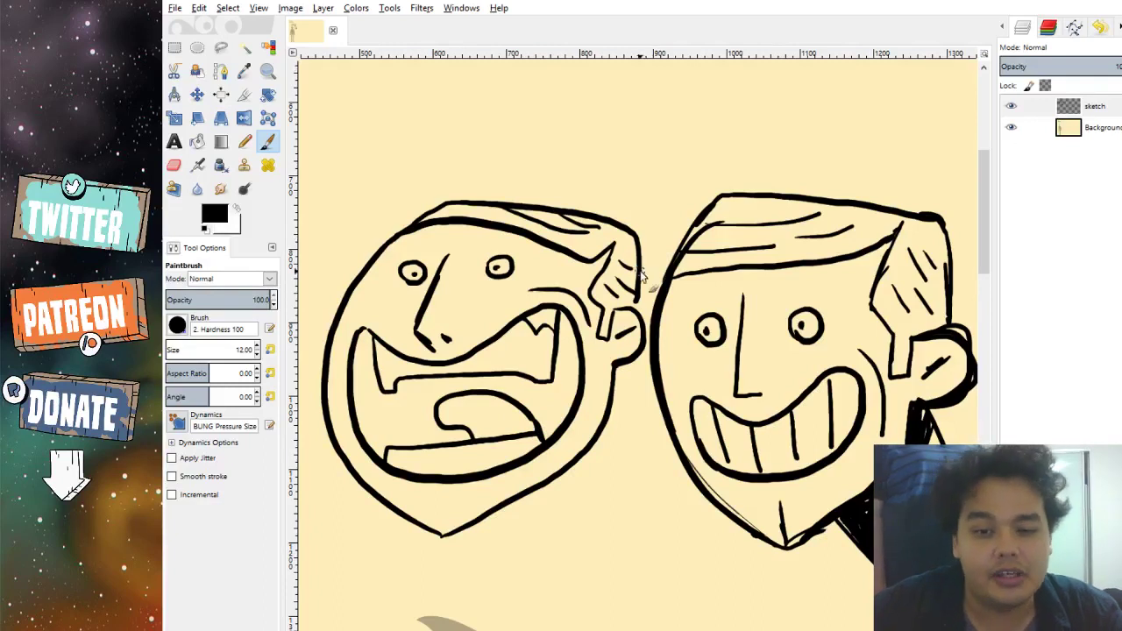
Close the gap in the laughing mouth's outline with the Paintbrush, and bucket-fill the mouth interior with black around the teeth and tongue.
click(197, 141)
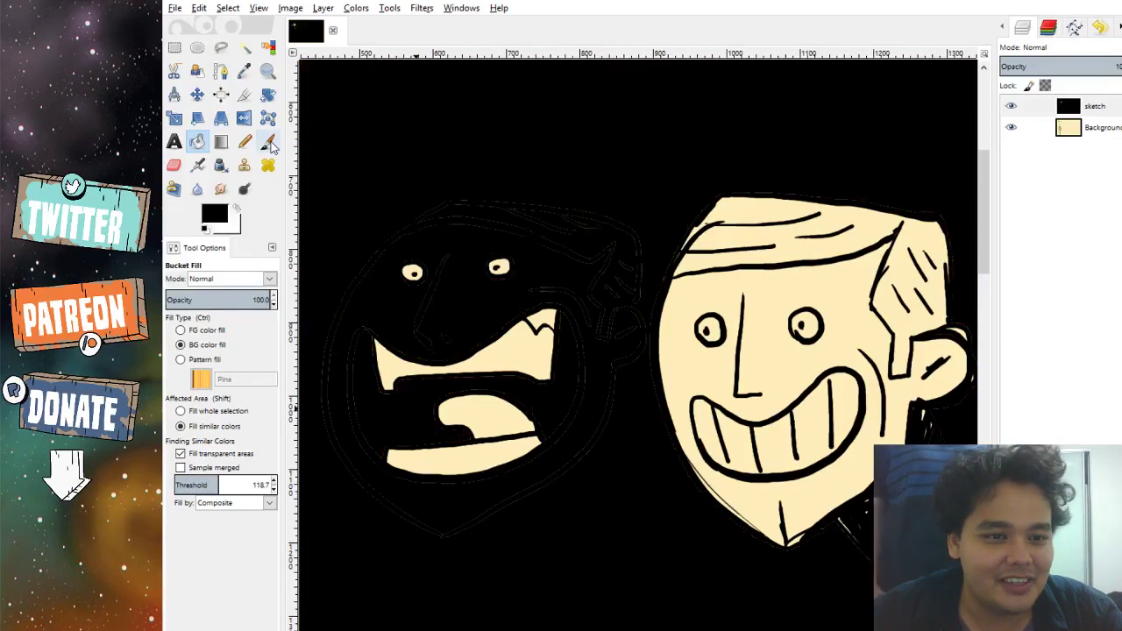
key(ctrl+z)
click(268, 142)
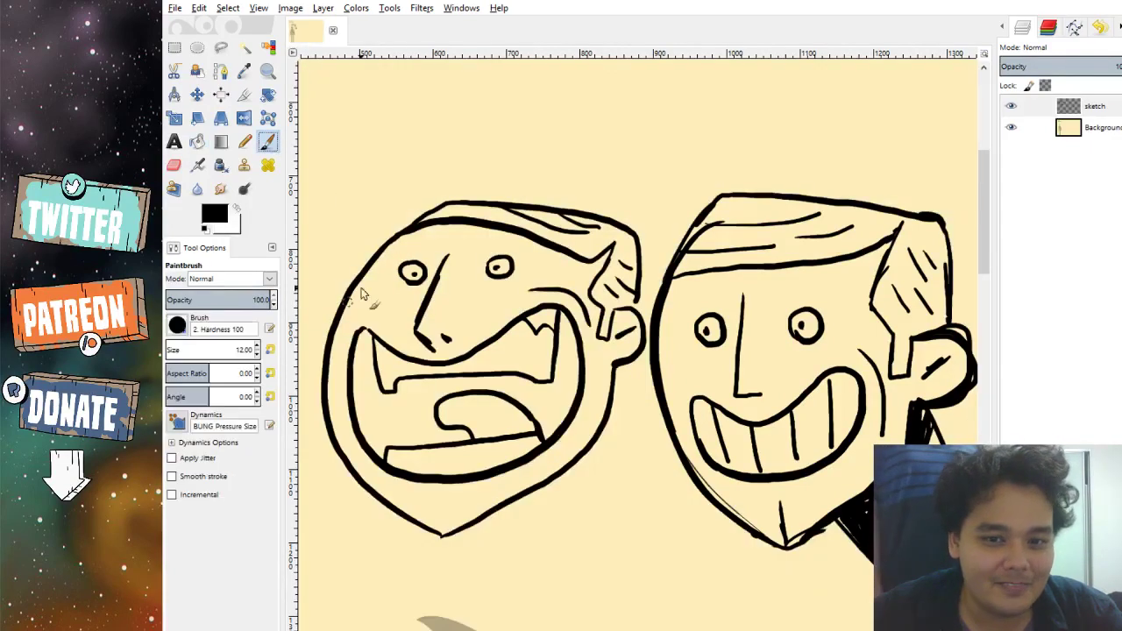
scroll(364, 294, up, 5)
scroll(359, 356, down, 2)
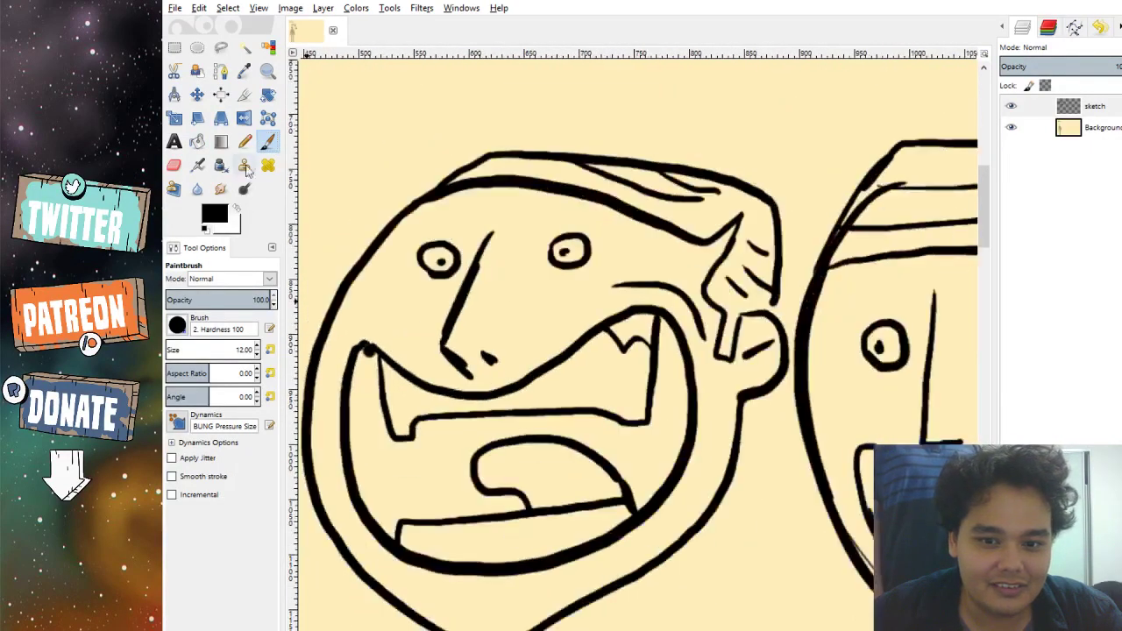
click(197, 141)
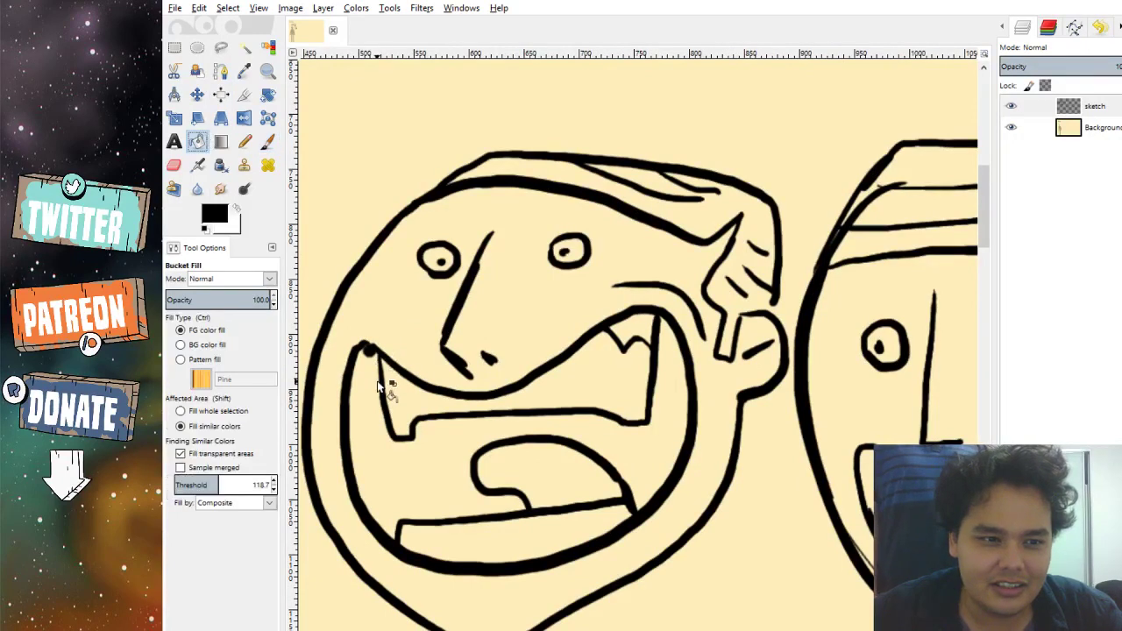
click(382, 450)
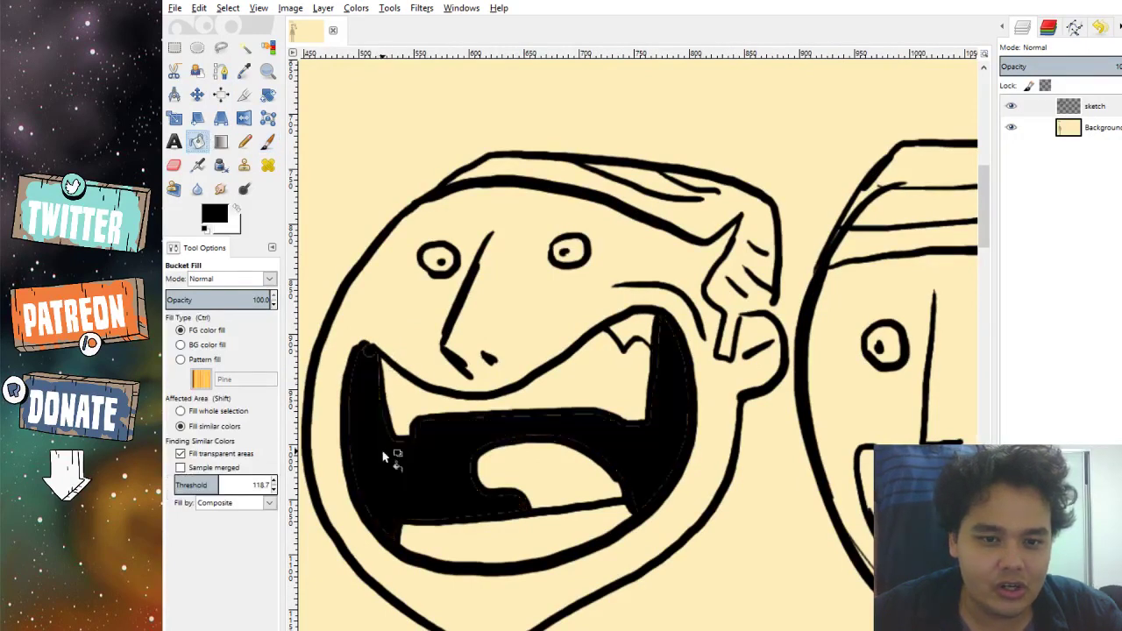
click(267, 141)
scroll(561, 324, down, 4)
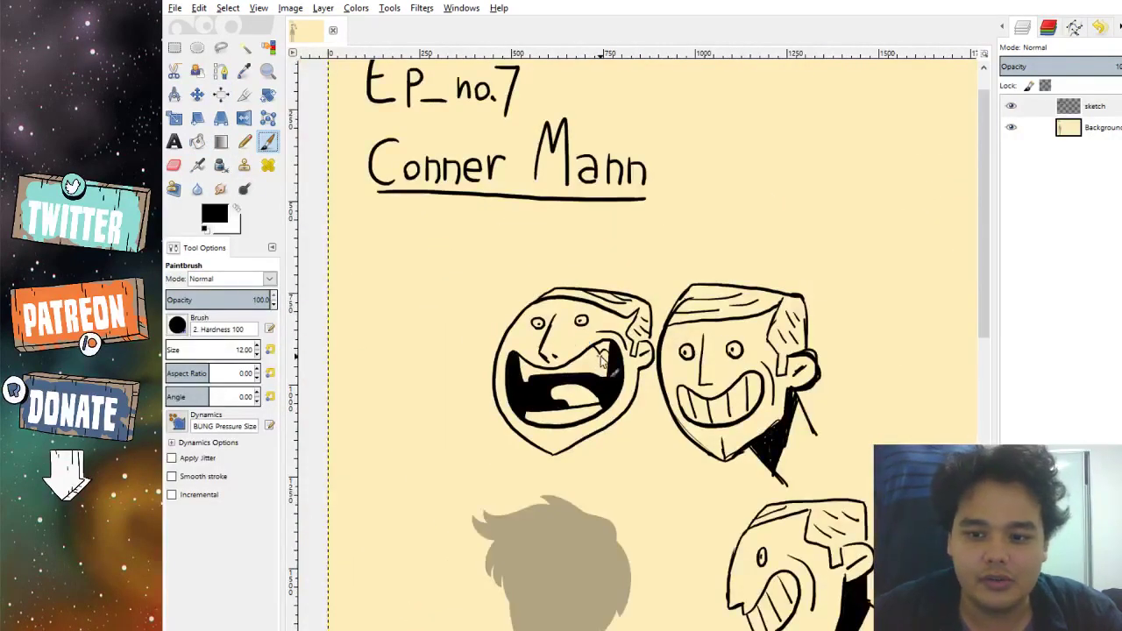
Draw the dividing lines between the upper teeth of the laughing head.
scroll(651, 418, down, 1)
scroll(633, 393, up, 3)
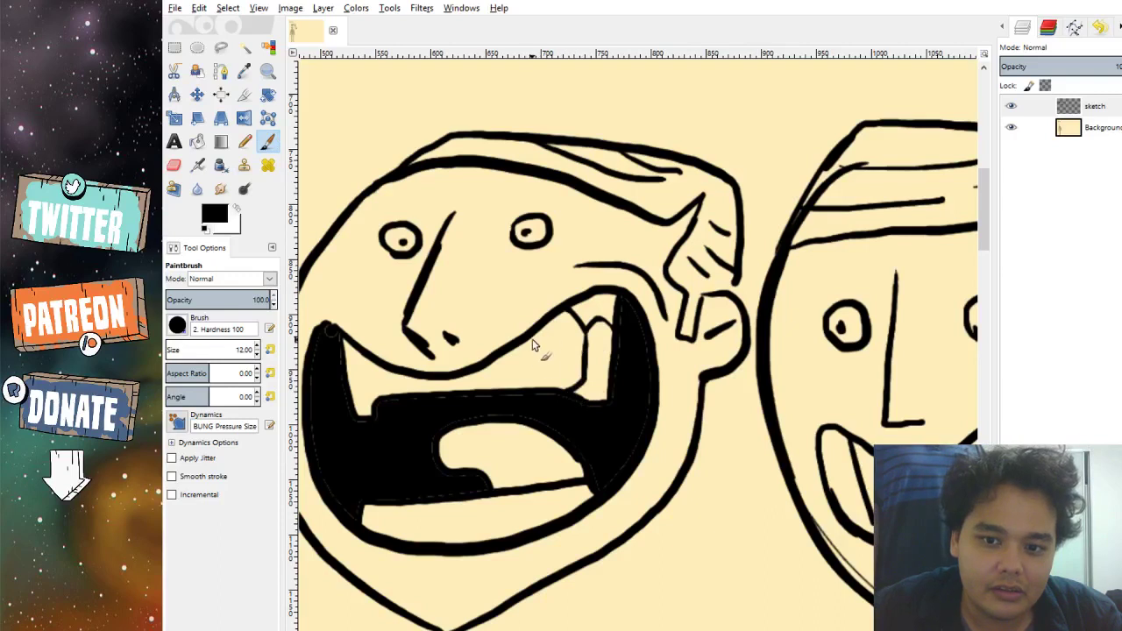
drag(526, 342, 525, 390)
mouse_move(456, 379)
mouse_down()
mouse_move(455, 391)
mouse_move(396, 391)
mouse_up()
drag(358, 349, 365, 393)
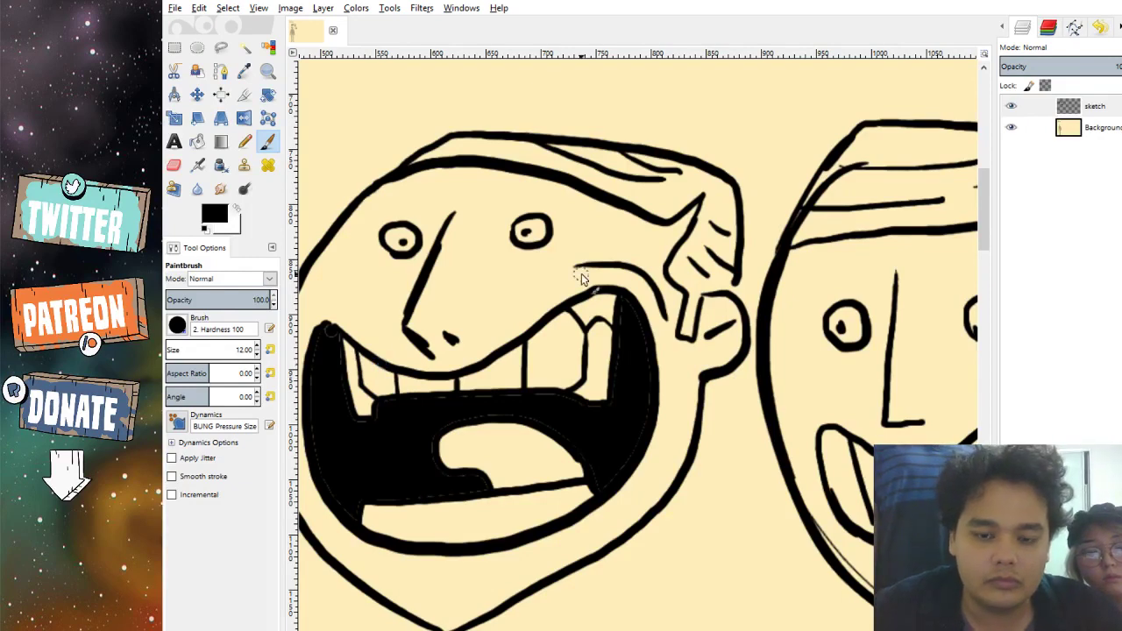
Divide the laughing head's lower row of teeth with four short lines.
drag(391, 508, 392, 535)
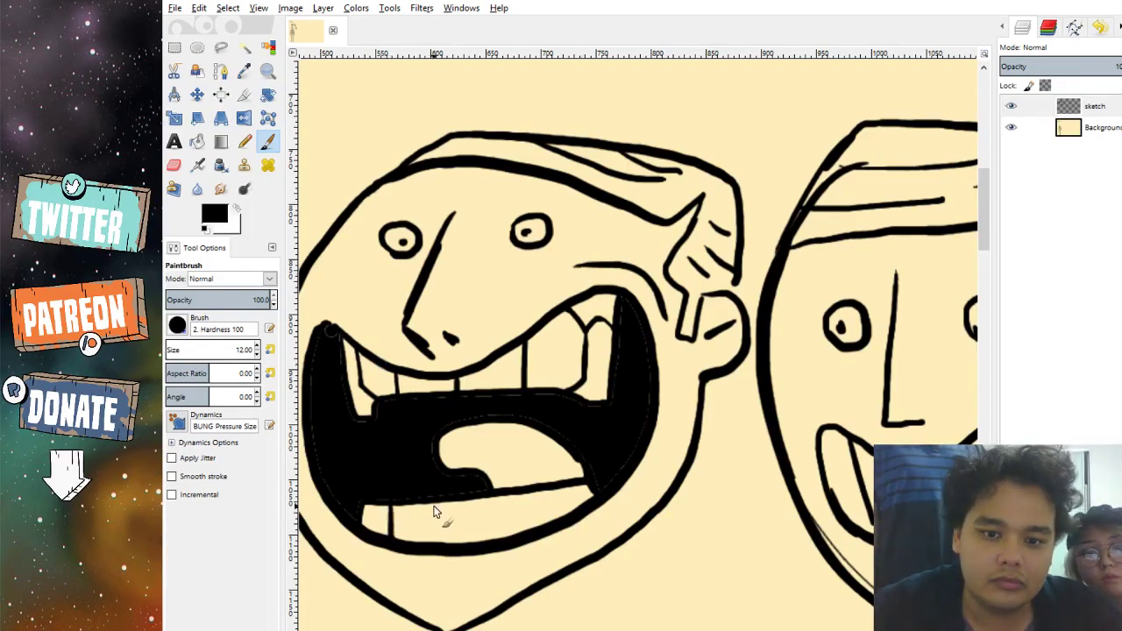
drag(435, 501, 436, 538)
drag(481, 498, 490, 540)
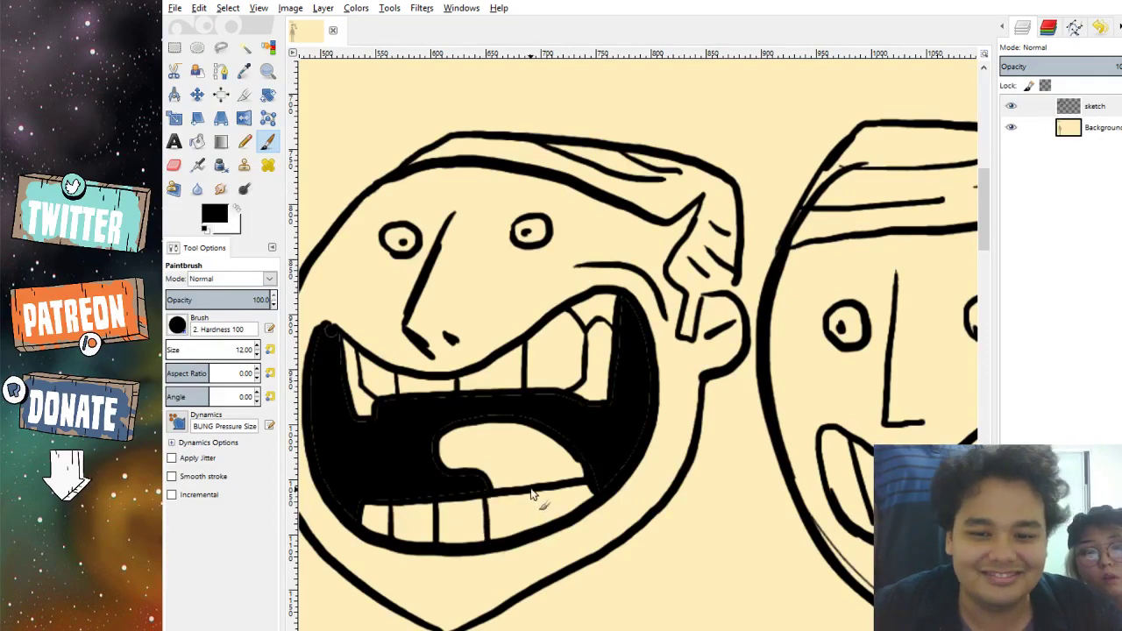
drag(531, 493, 536, 532)
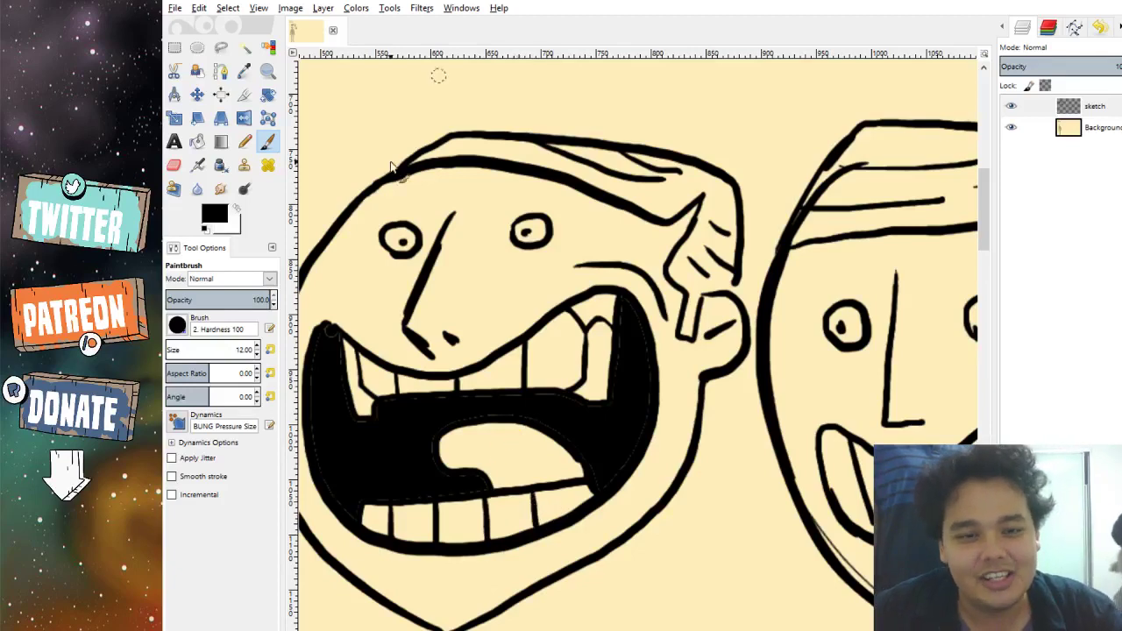
scroll(566, 311, down, 5)
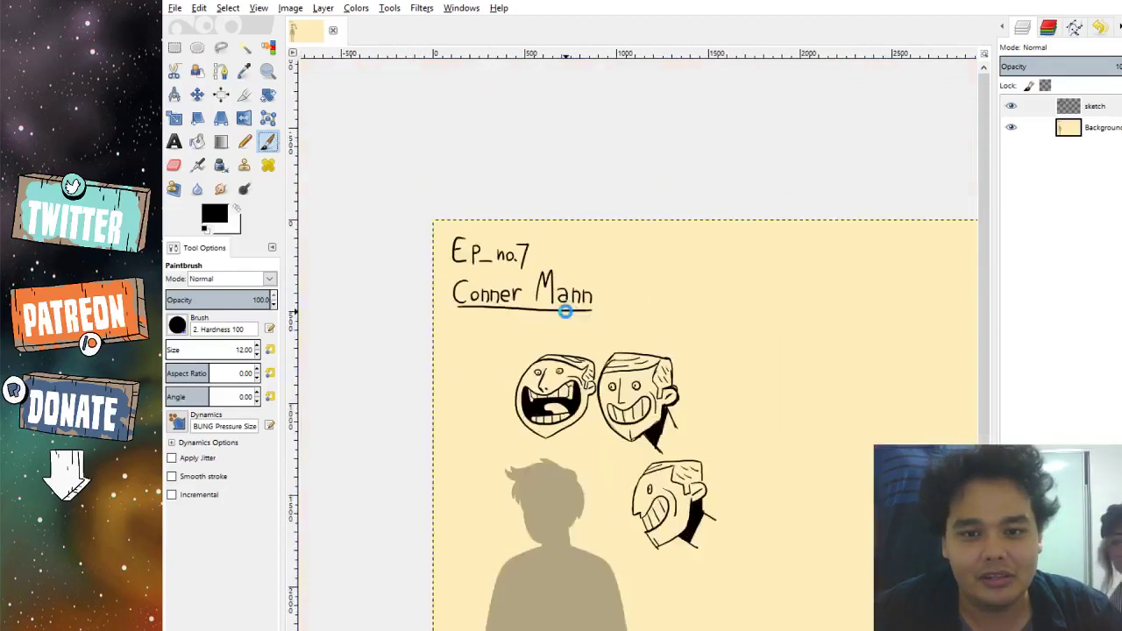
scroll(491, 314, up, 2)
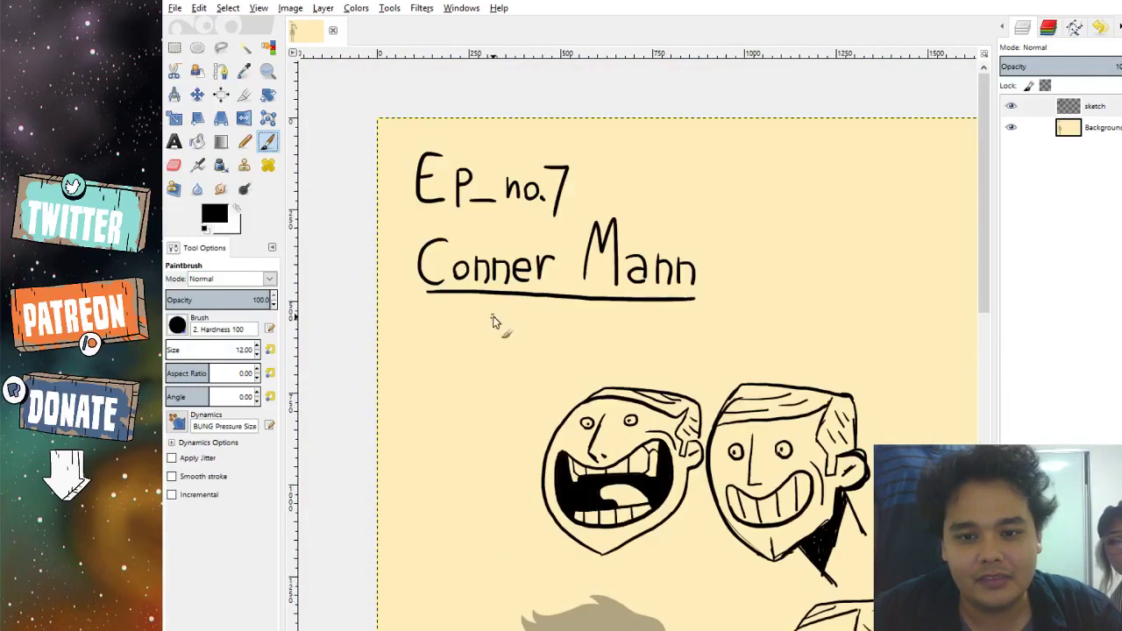
scroll(726, 266, up, 3)
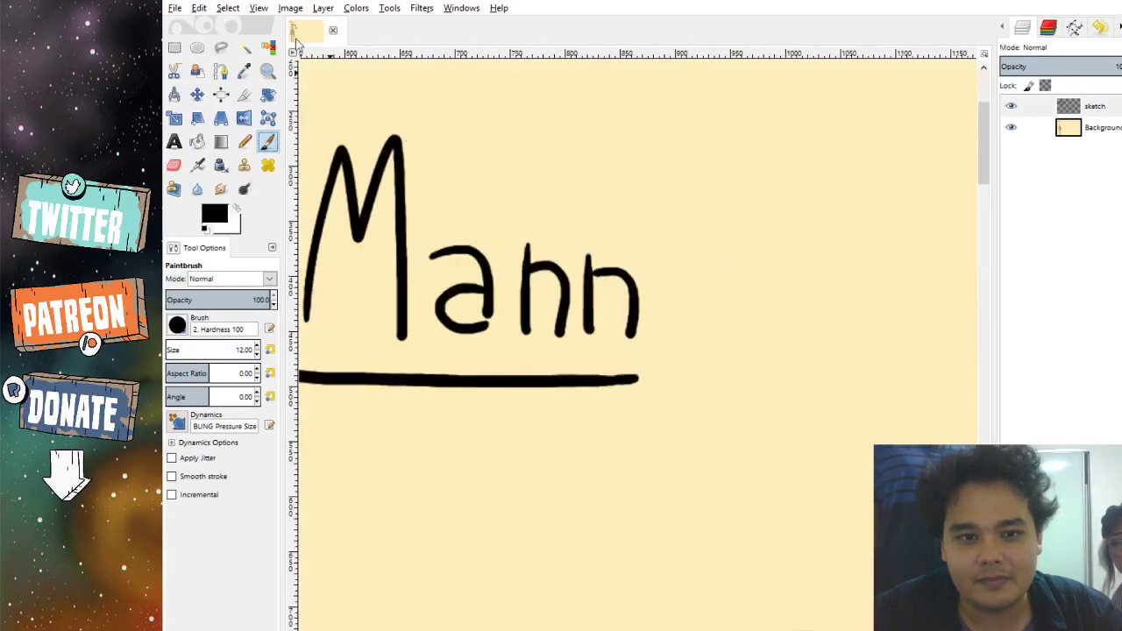
key(r)
drag(710, 171, 579, 358)
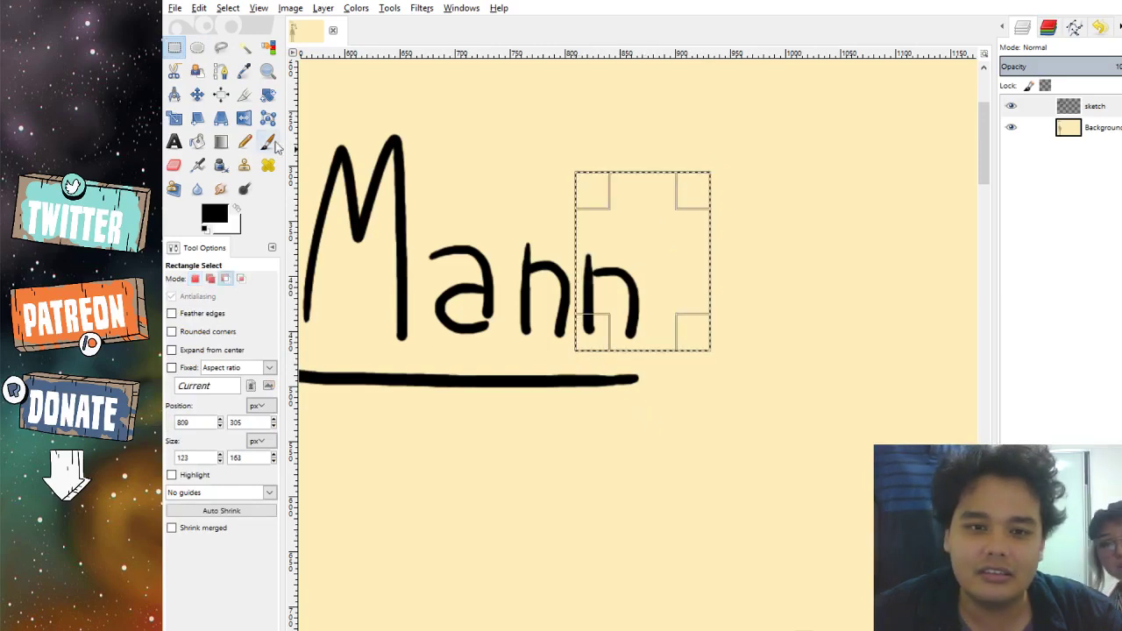
key(ctrl+shift+a)
key(p)
scroll(593, 271, down, 3)
click(175, 47)
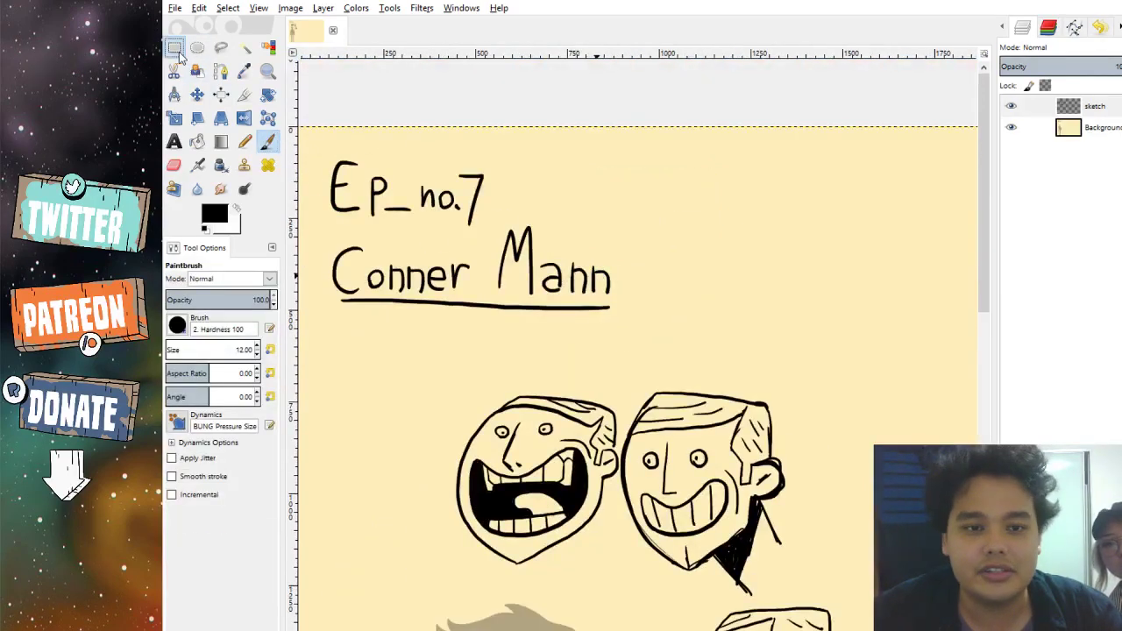
scroll(607, 282, up, 3)
drag(635, 229, 545, 362)
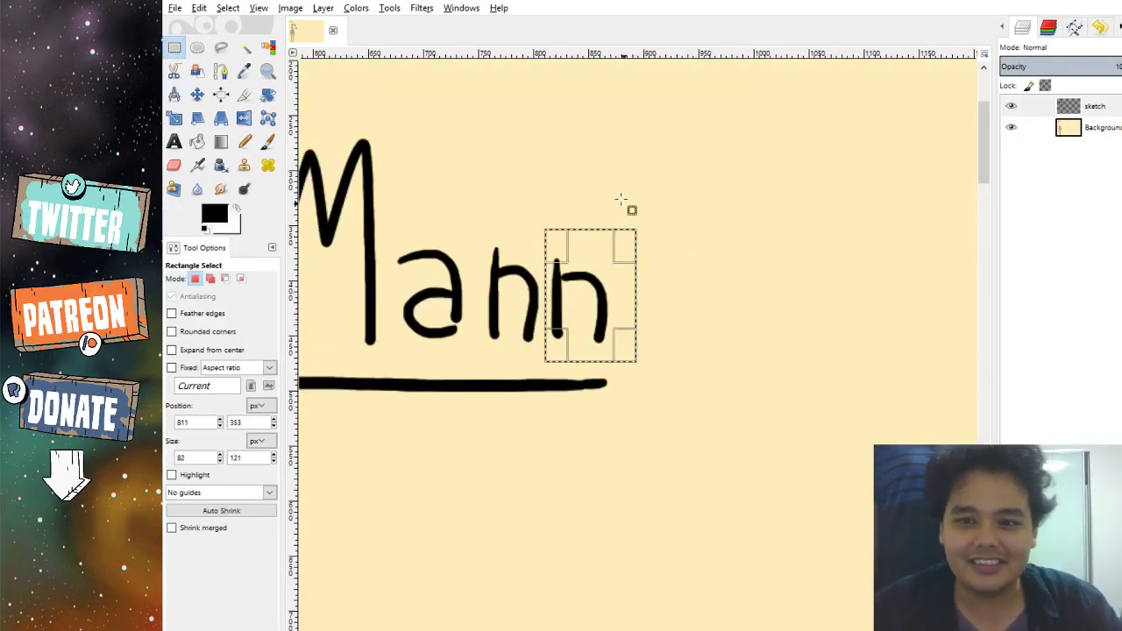
key(ctrl+shift+a)
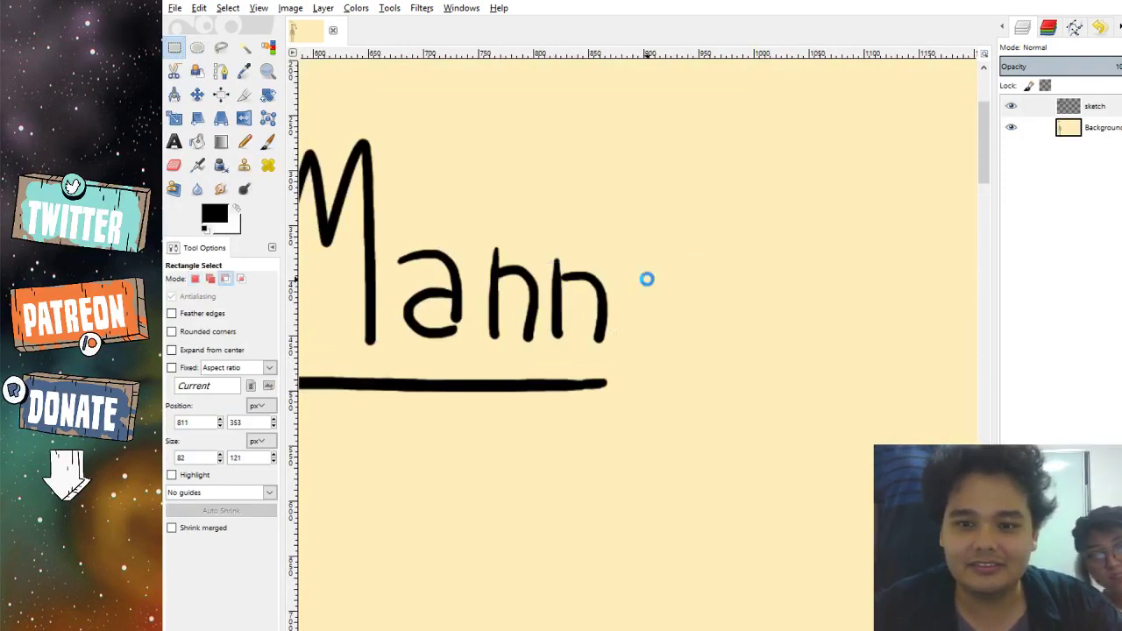
On the sketch layer, wipe away the last n of the handwritten title with the Smudge tool at rate 100.
click(1092, 109)
key(s)
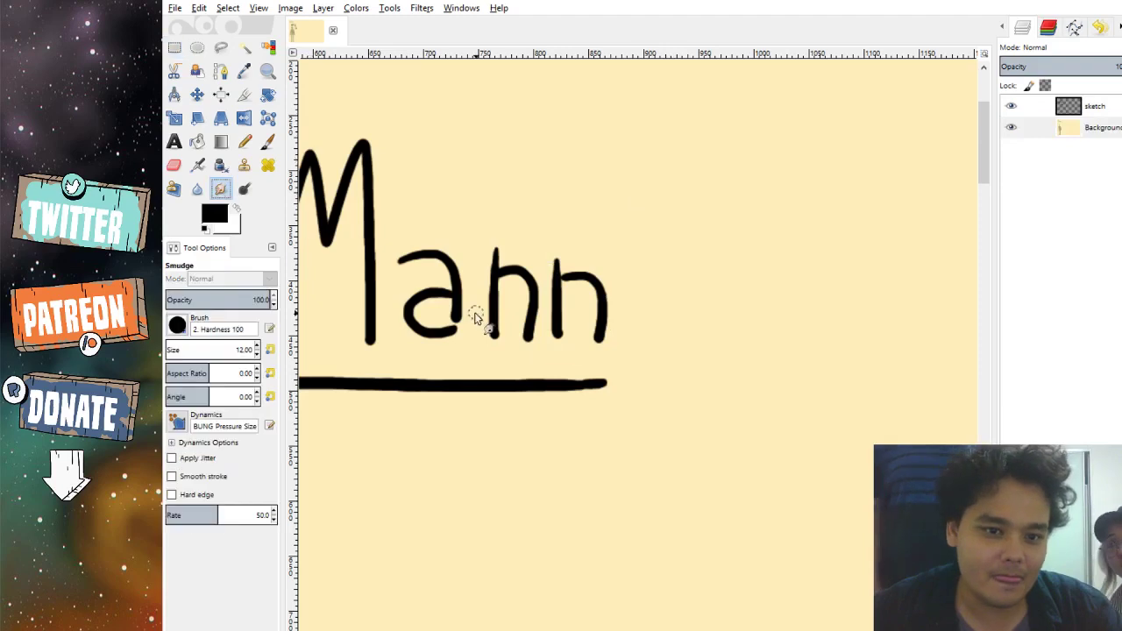
drag(223, 515, 344, 489)
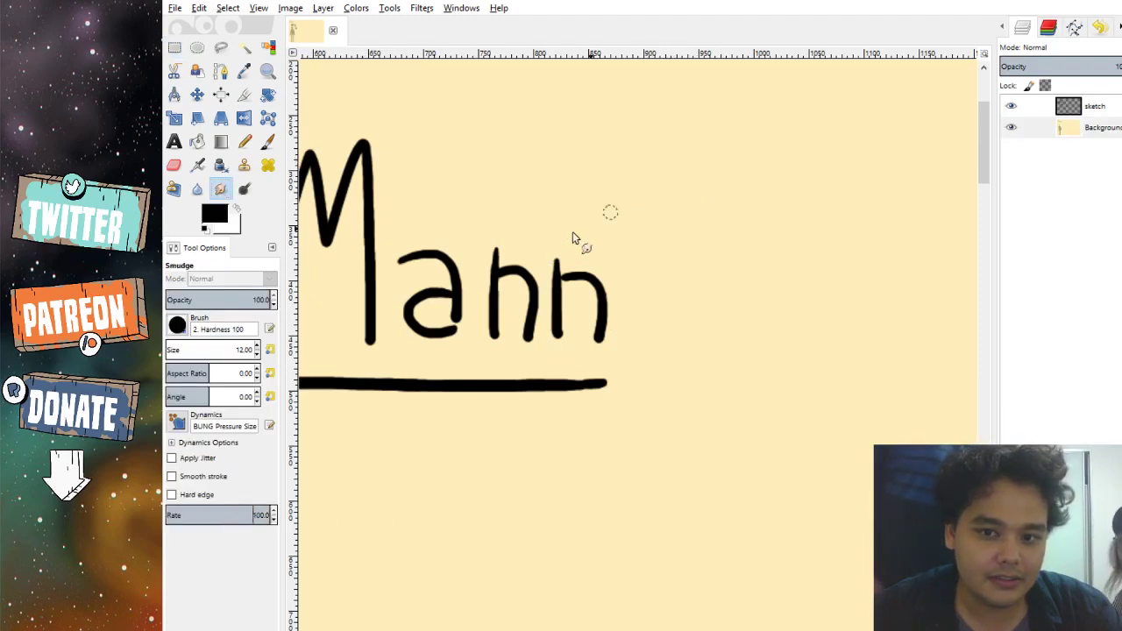
scroll(573, 231, up, 1)
drag(547, 263, 557, 386)
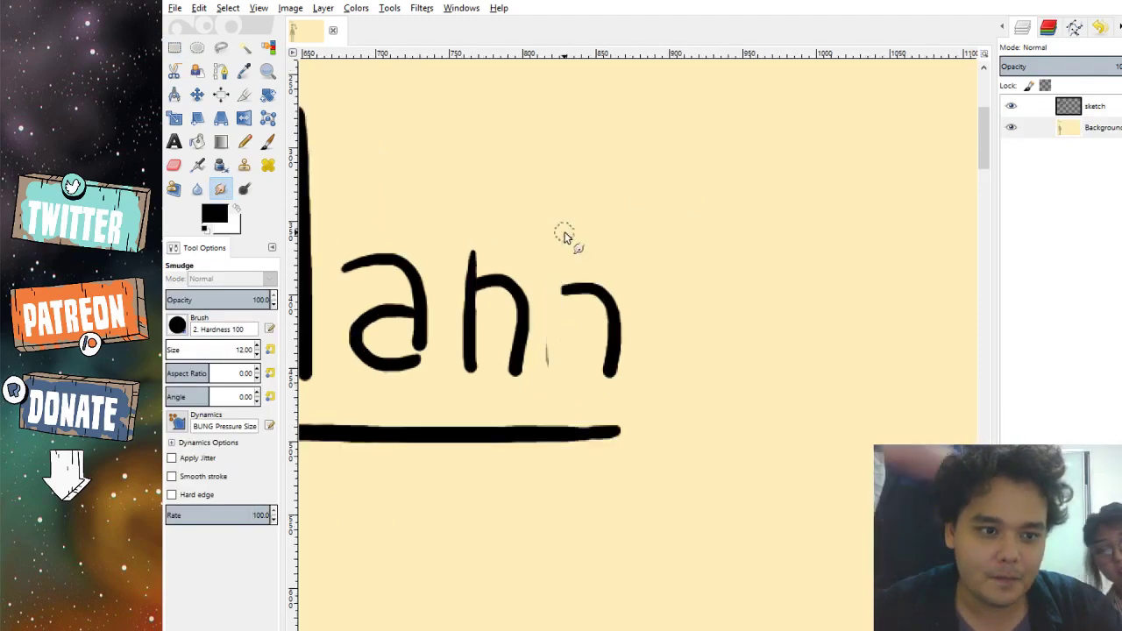
mouse_move(566, 285)
mouse_down()
mouse_move(596, 325)
mouse_move(581, 318)
mouse_move(611, 353)
mouse_move(621, 337)
mouse_move(627, 386)
mouse_up()
scroll(728, 212, down, 2)
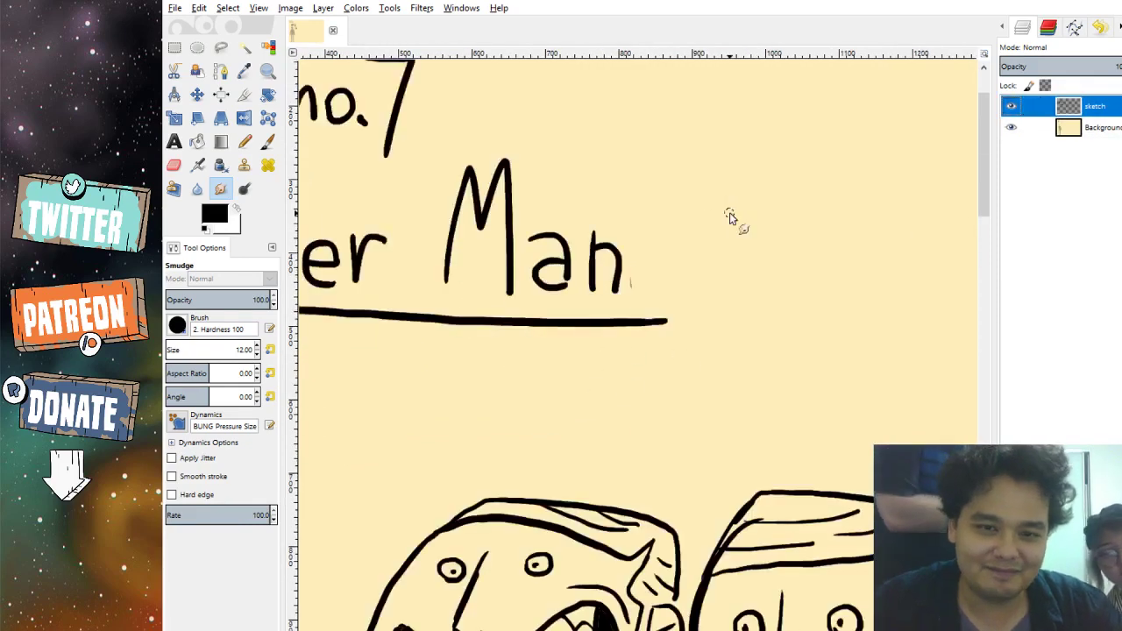
Handwrite "sley" after "Man" in the title with the Paintbrush to complete the new surname.
key(p)
drag(671, 254, 642, 287)
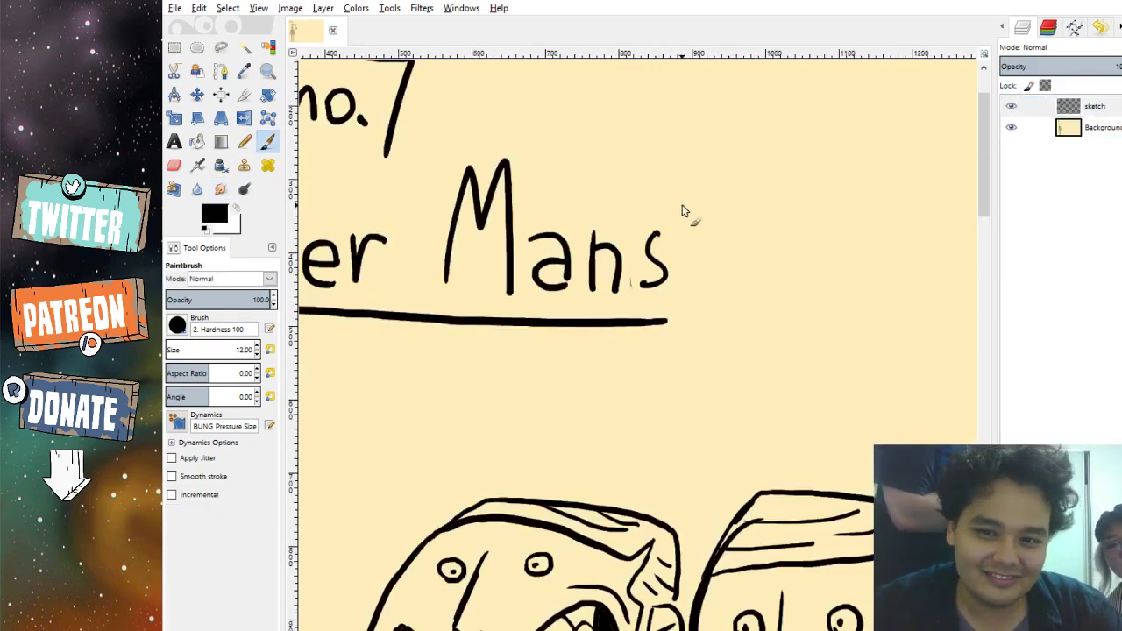
mouse_move(685, 202)
mouse_down()
mouse_move(680, 287)
mouse_move(747, 283)
mouse_up()
mouse_move(775, 239)
mouse_down()
mouse_move(754, 339)
mouse_move(722, 314)
mouse_up()
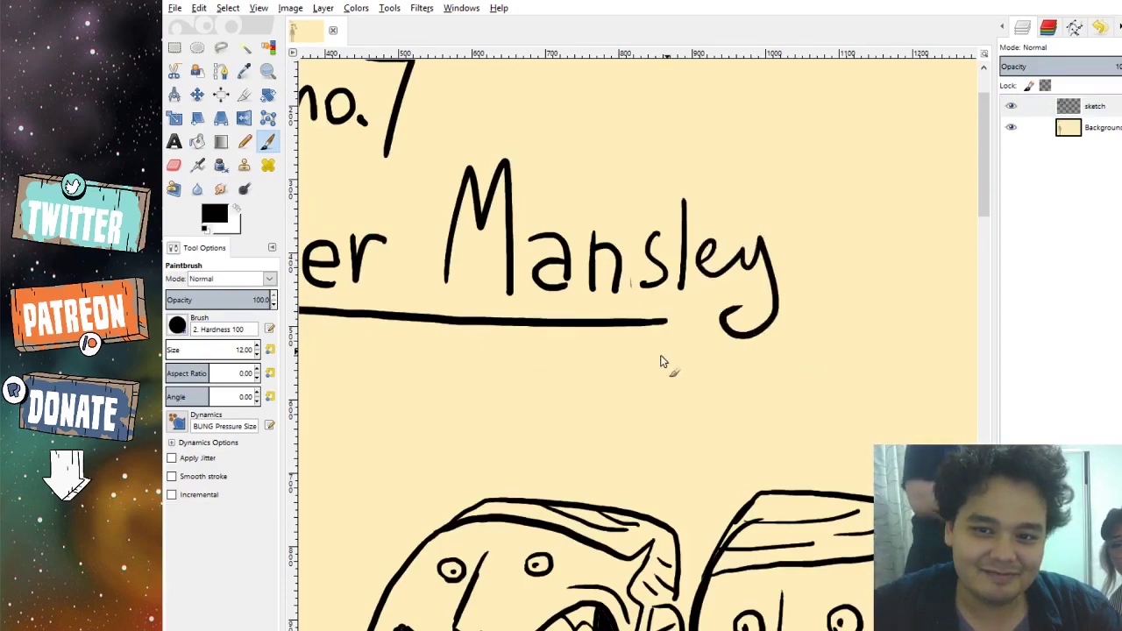
scroll(654, 375, left, 3)
scroll(653, 375, up, 1)
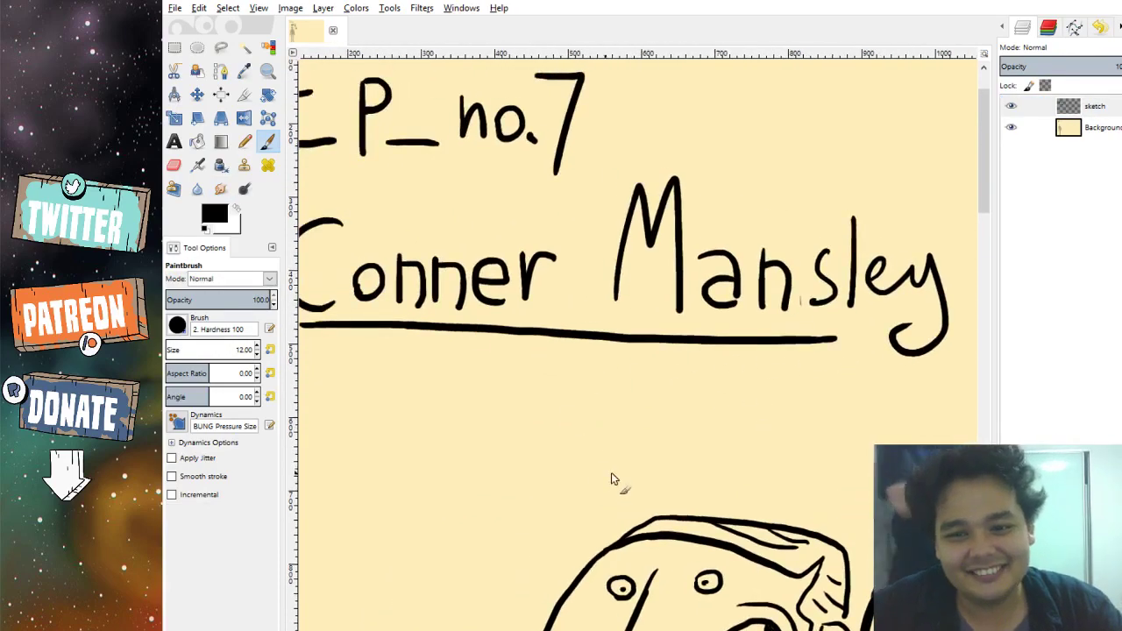
scroll(611, 474, down, 5)
scroll(692, 481, right, 3)
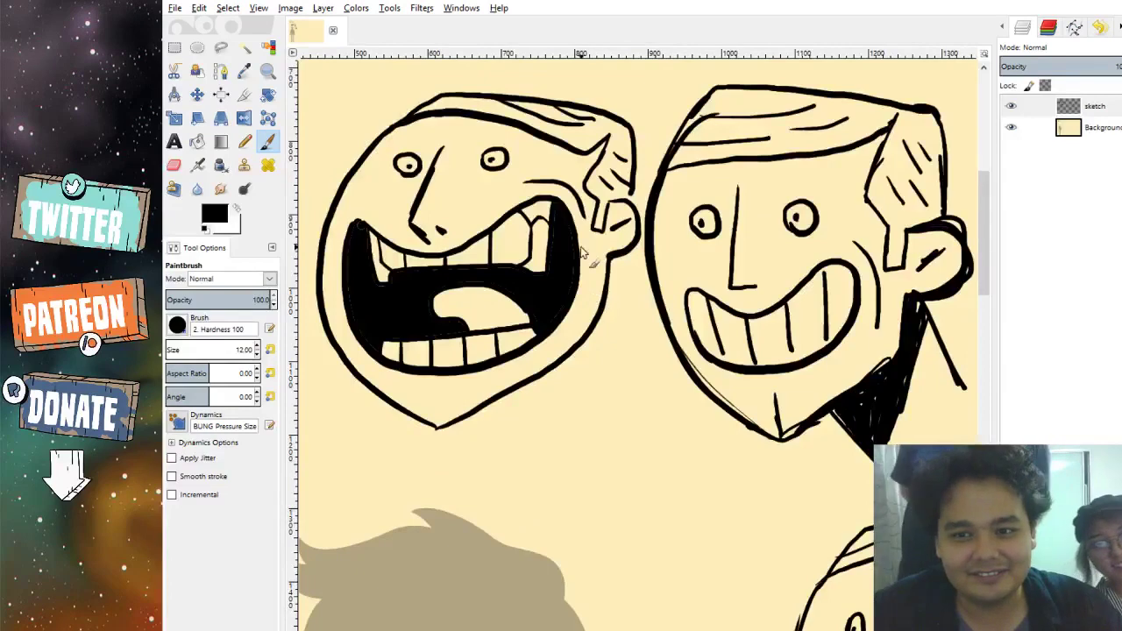
scroll(638, 462, left, 5)
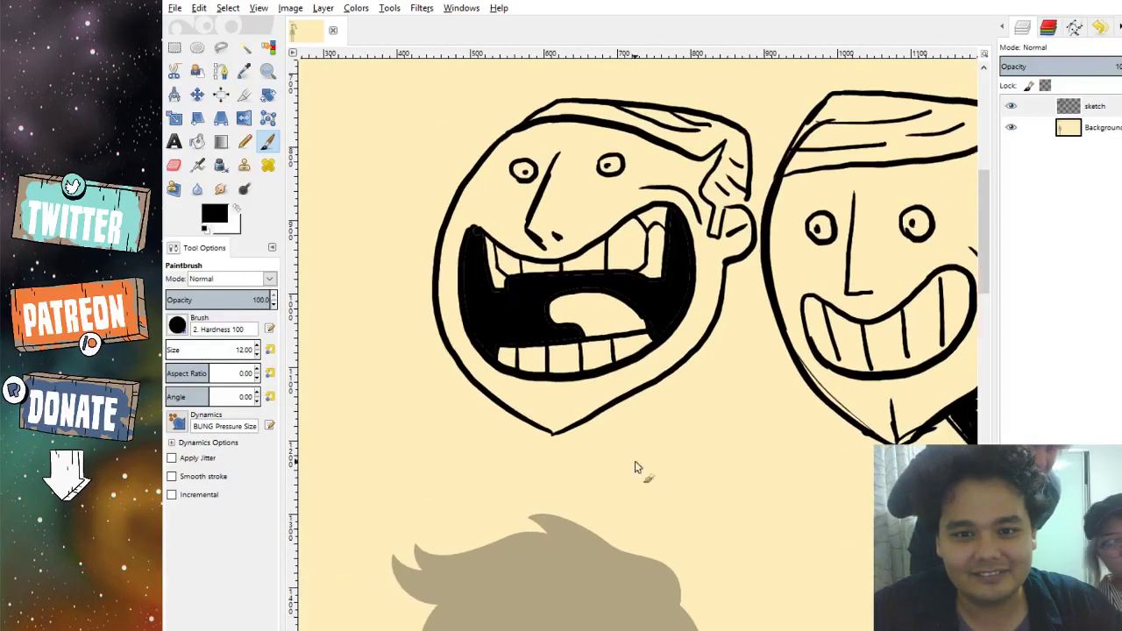
scroll(540, 395, up, 1)
scroll(420, 230, up, 1)
scroll(418, 241, left, 1)
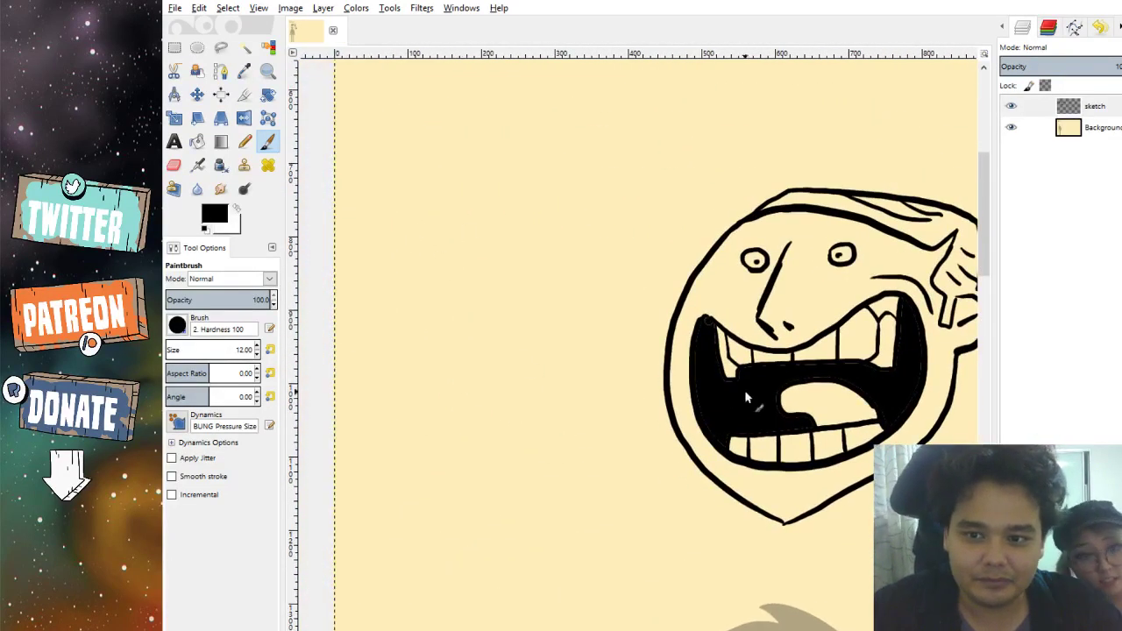
Fuzzy-select the eyes, nose and connected head outline of the three-quarter grinning head, leaving out its mouth.
scroll(746, 399, right, 8)
scroll(646, 394, down, 1)
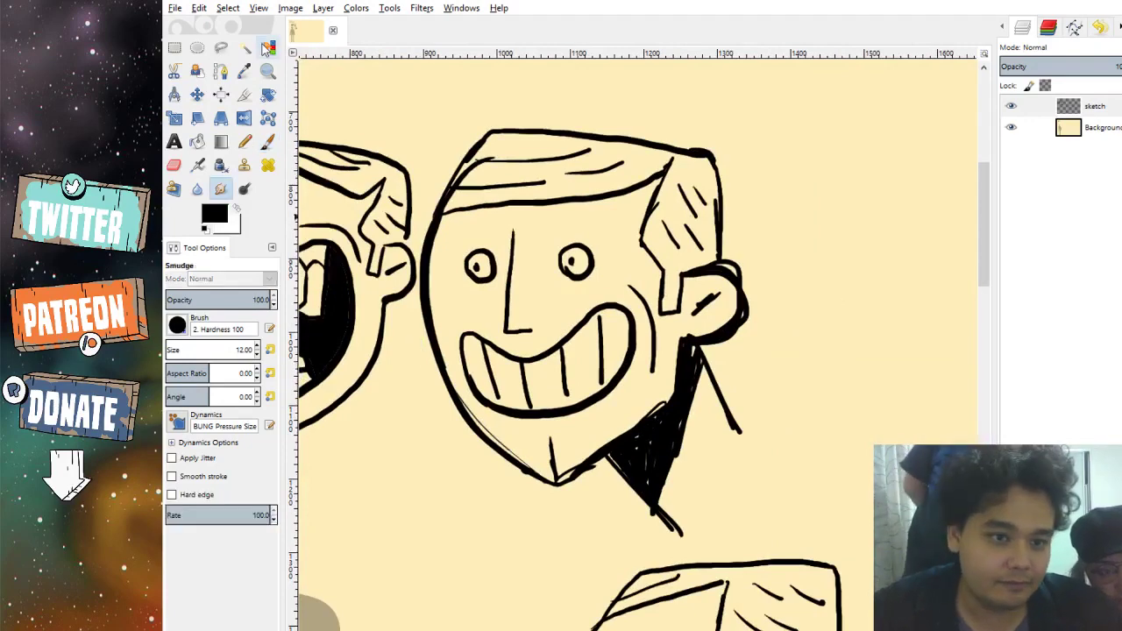
key(u)
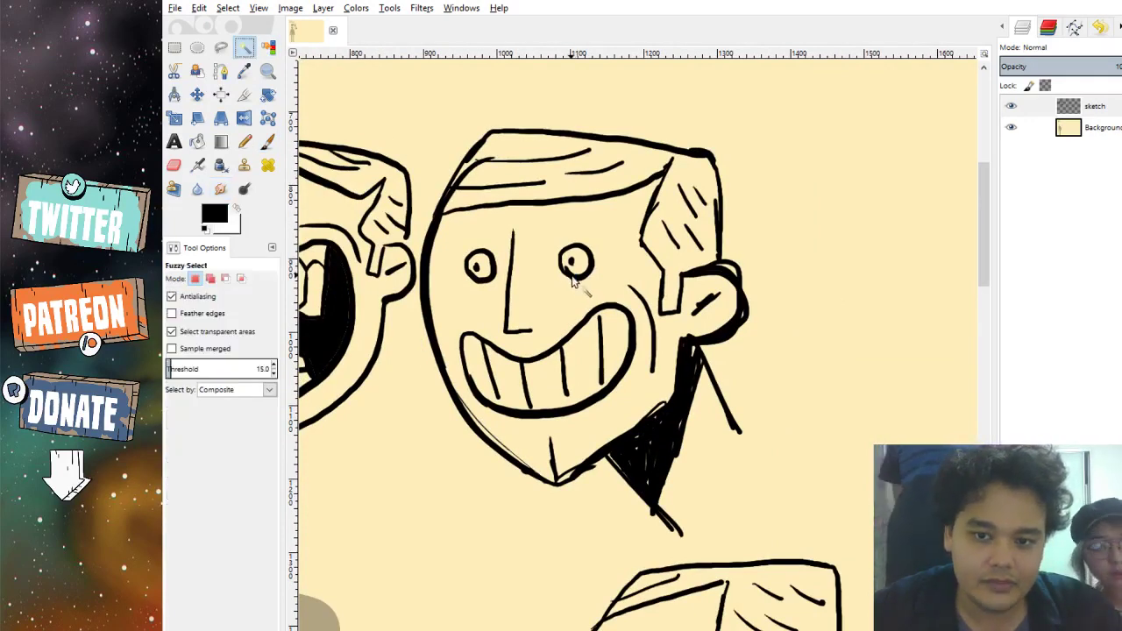
shift+click(571, 276)
shift+click(508, 296)
shift+click(482, 279)
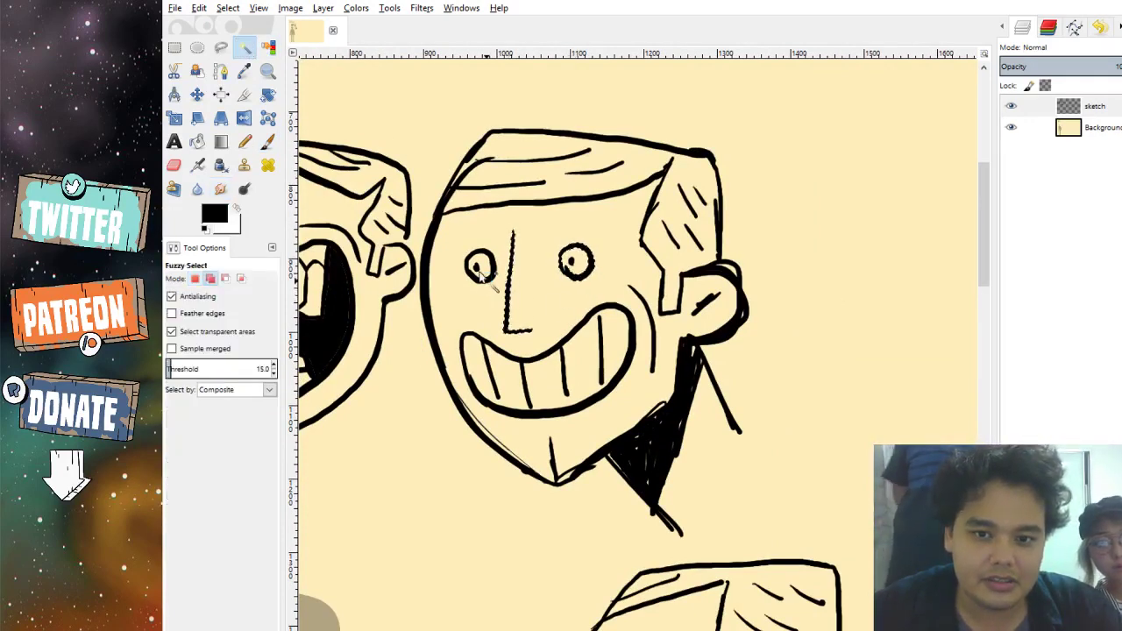
shift+click(553, 198)
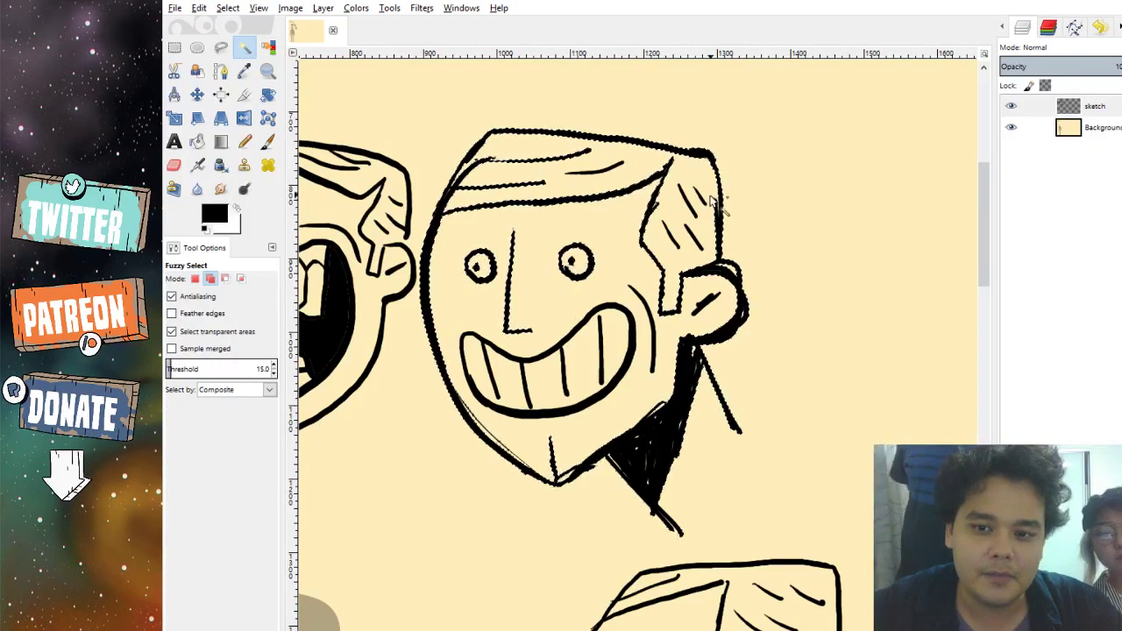
Add the loose hair strands and inner ear line to the selection, and paste the selected linework as a new layer.
scroll(664, 250, up, 3)
shift+click(663, 250)
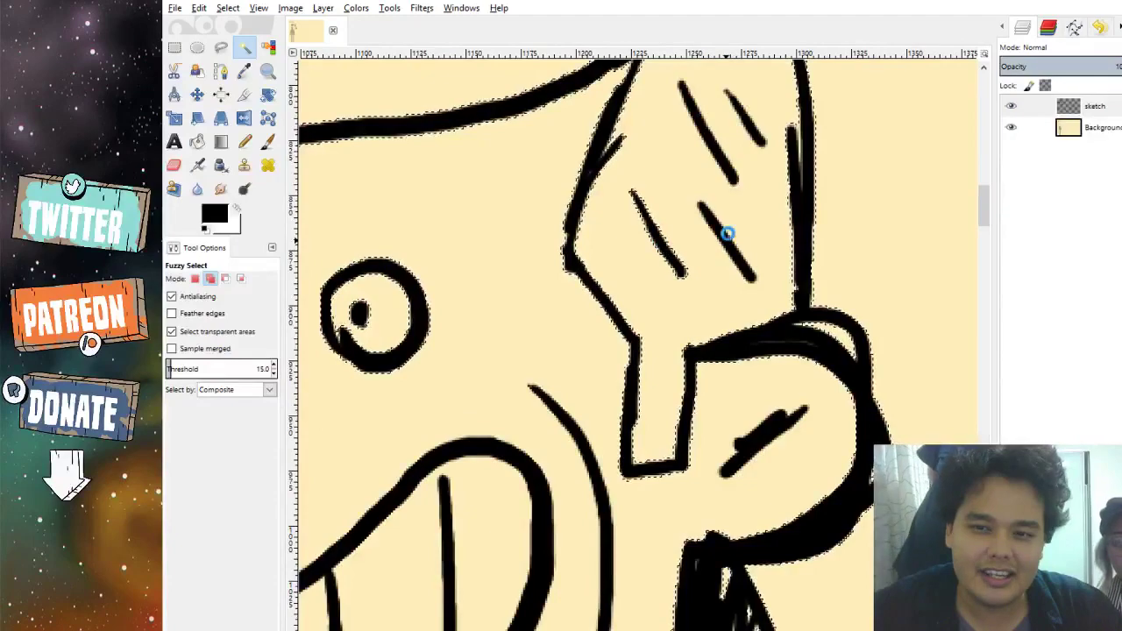
shift+click(727, 233)
shift+click(722, 149)
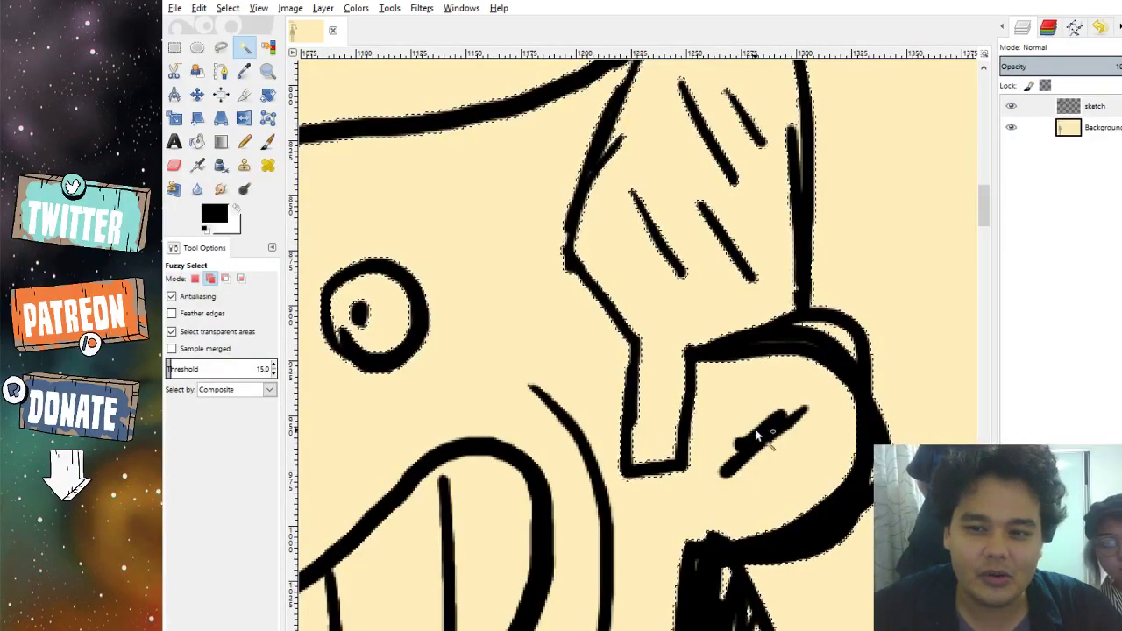
scroll(514, 400, down, 3)
scroll(493, 386, up, 3)
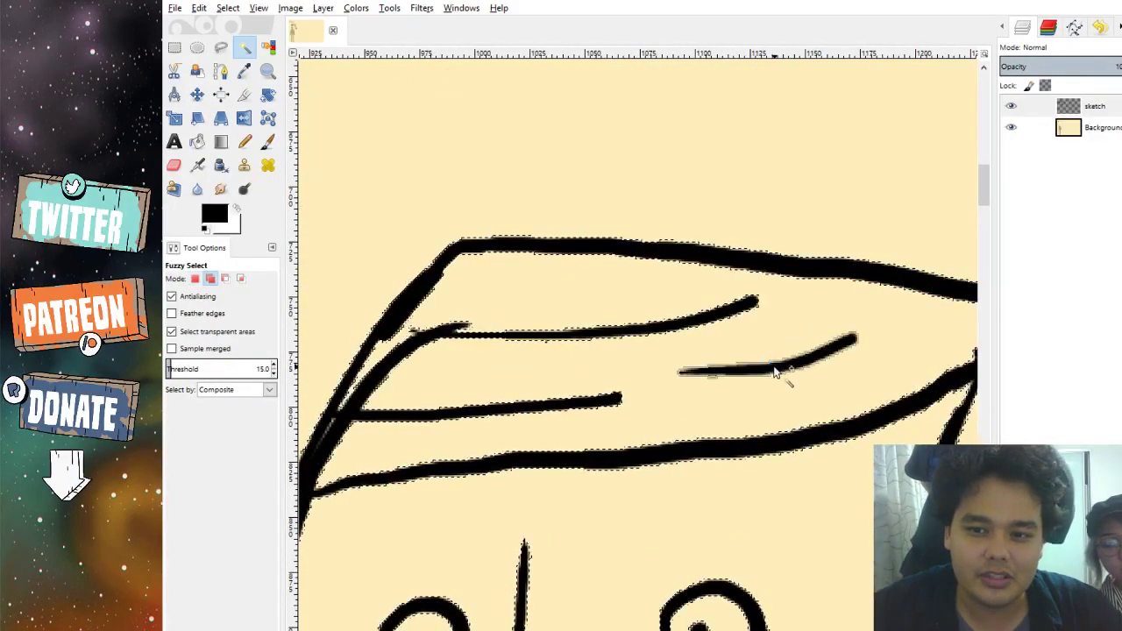
scroll(781, 376, down, 3)
key(ctrl+v)
key(shift+ctrl+n)
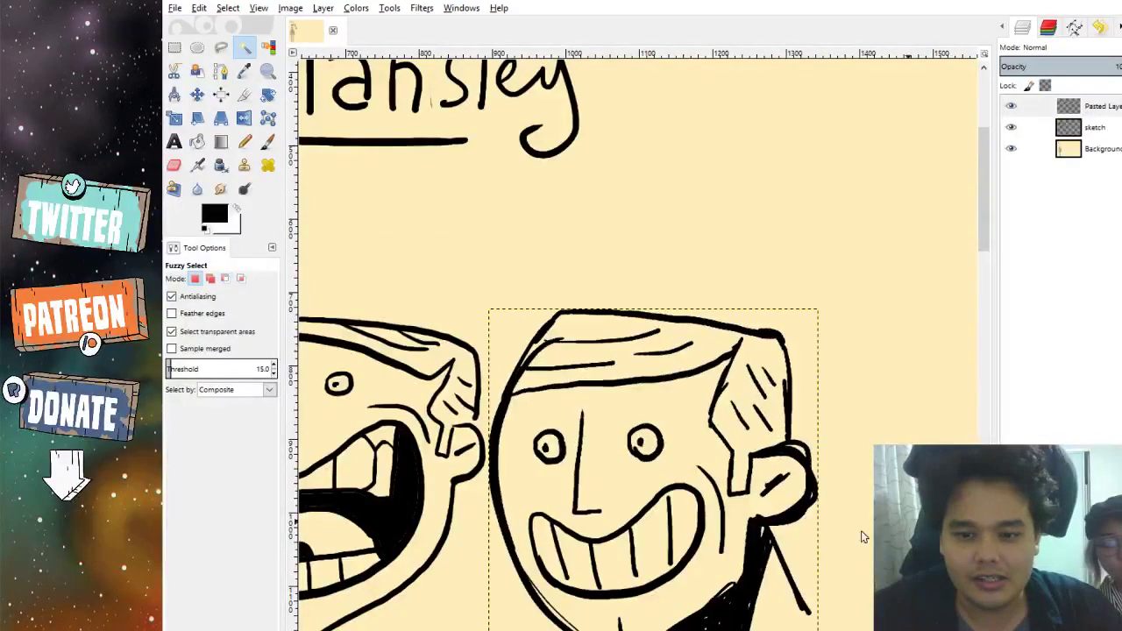
Move the pasted mouthless head into the empty space to the right of the original grinning head.
click(197, 99)
scroll(562, 295, down, 3)
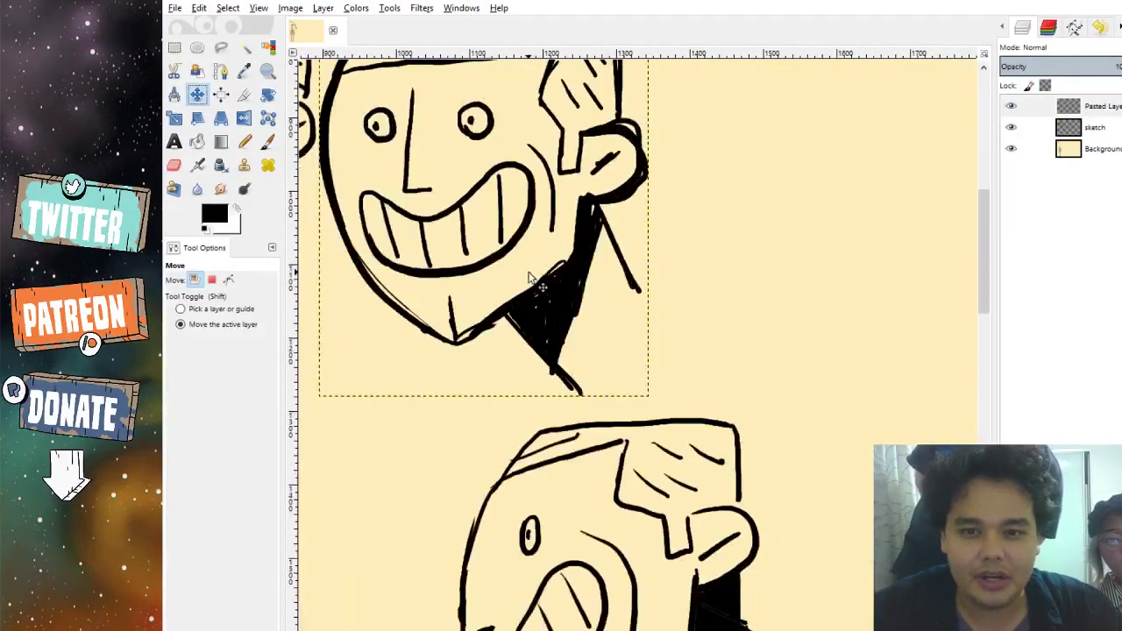
scroll(565, 285, up, 2)
scroll(561, 285, down, 2)
drag(506, 280, 738, 278)
scroll(735, 348, right, 3)
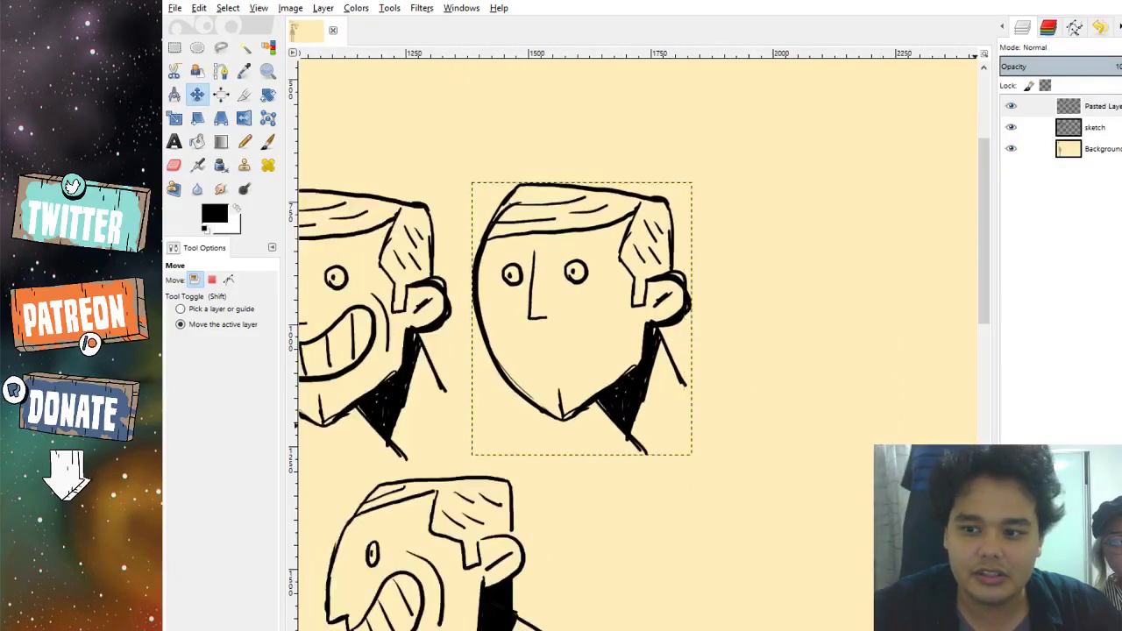
Duplicate the mouthless head layer and place the duplicate to the right of the first copy.
key(shift+ctrl+d)
scroll(528, 348, down, 1)
drag(529, 348, 697, 349)
Merge the two mouthless heads into one layer, and place a duplicate of that layer to the right of the pair.
click(1097, 113)
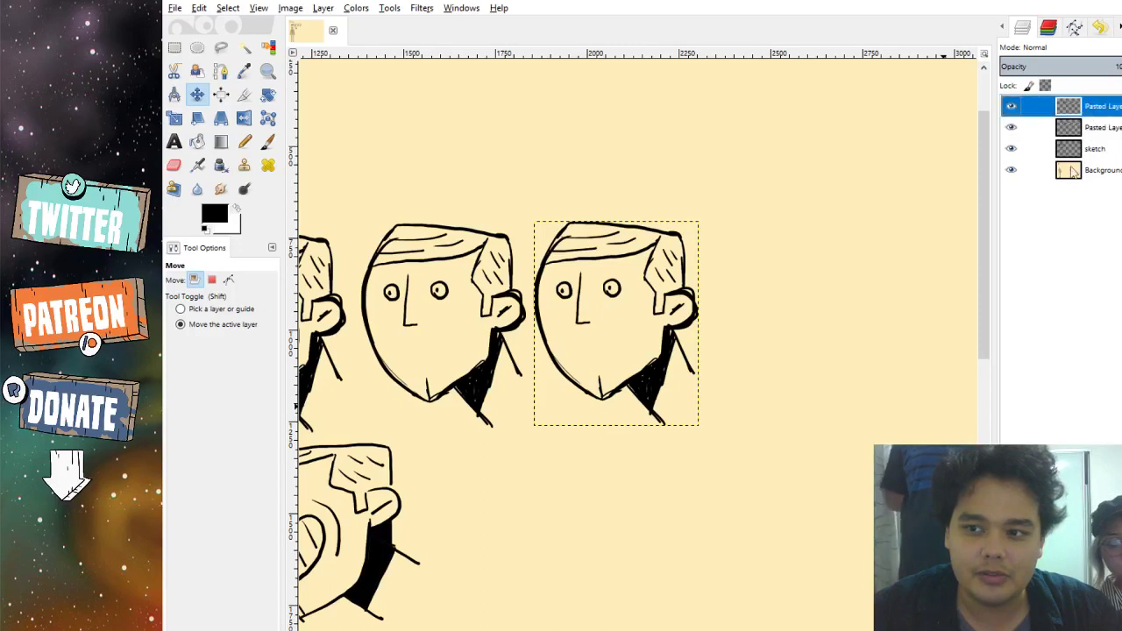
key(ctrl+m)
key(shift+ctrl+d)
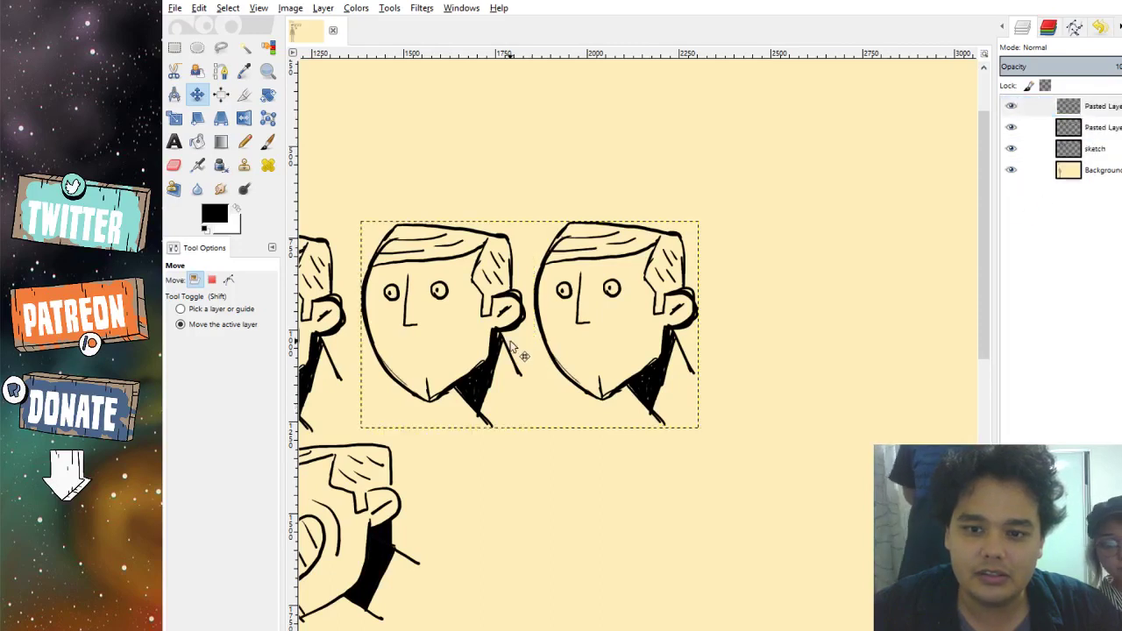
drag(513, 350, 866, 357)
scroll(741, 351, right, 5)
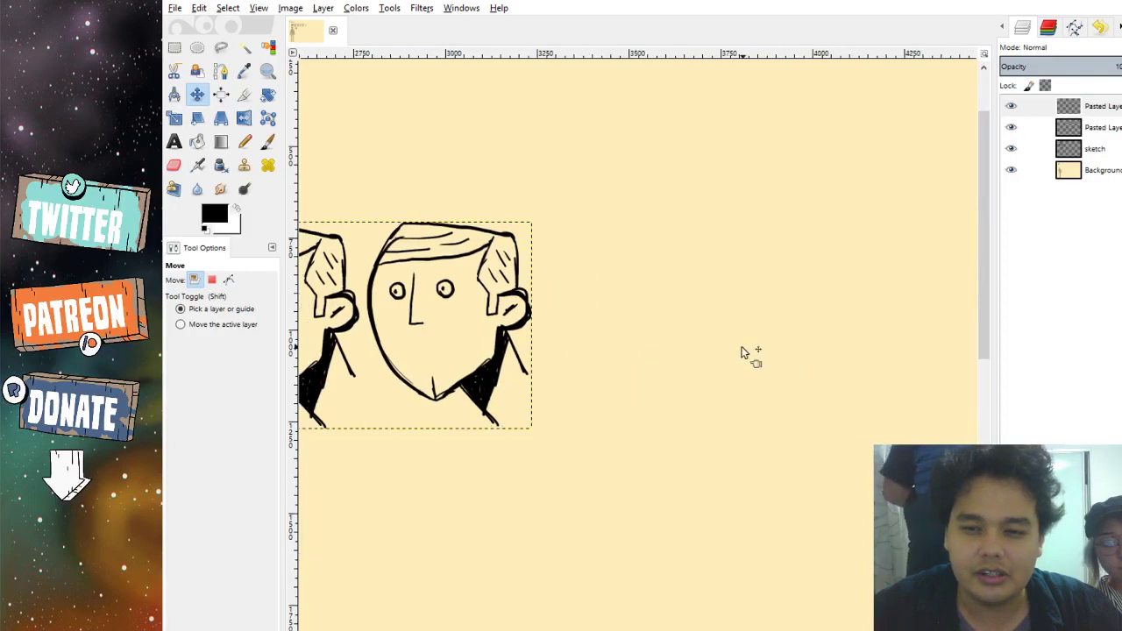
Duplicate the layer with the pair of mouthless heads and place the duplicate beside the pair to extend the row.
key(shift+ctrl+d)
scroll(585, 385, left, 2)
drag(586, 386, 930, 382)
Merge all the pasted head layers down into the sketch layer and switch to the Paintbrush.
click(1093, 114)
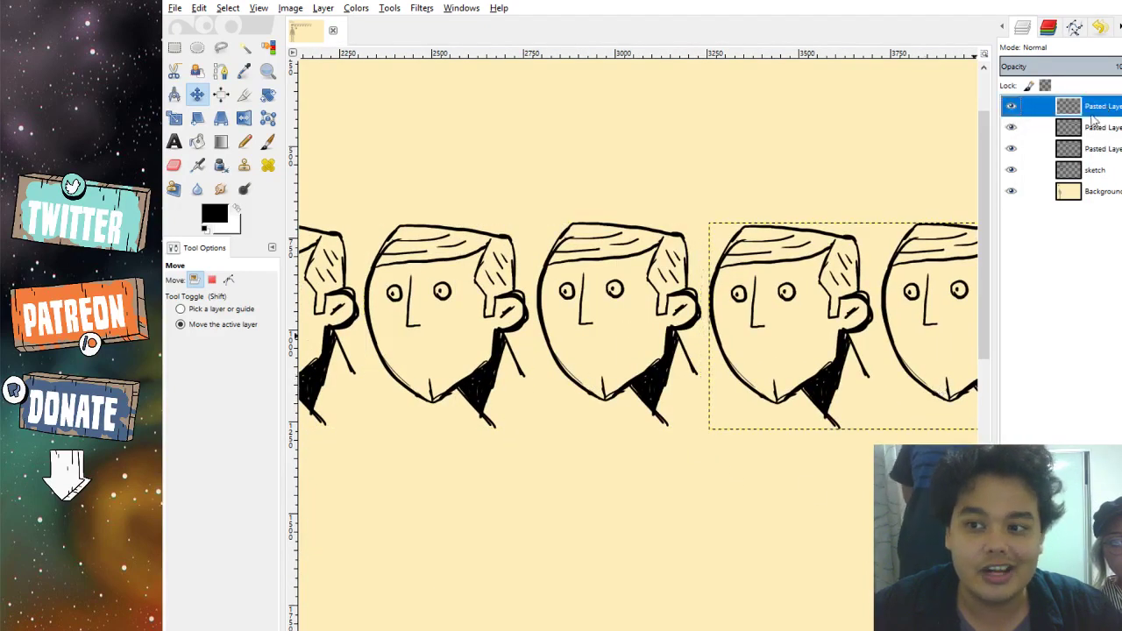
key(ctrl+m)
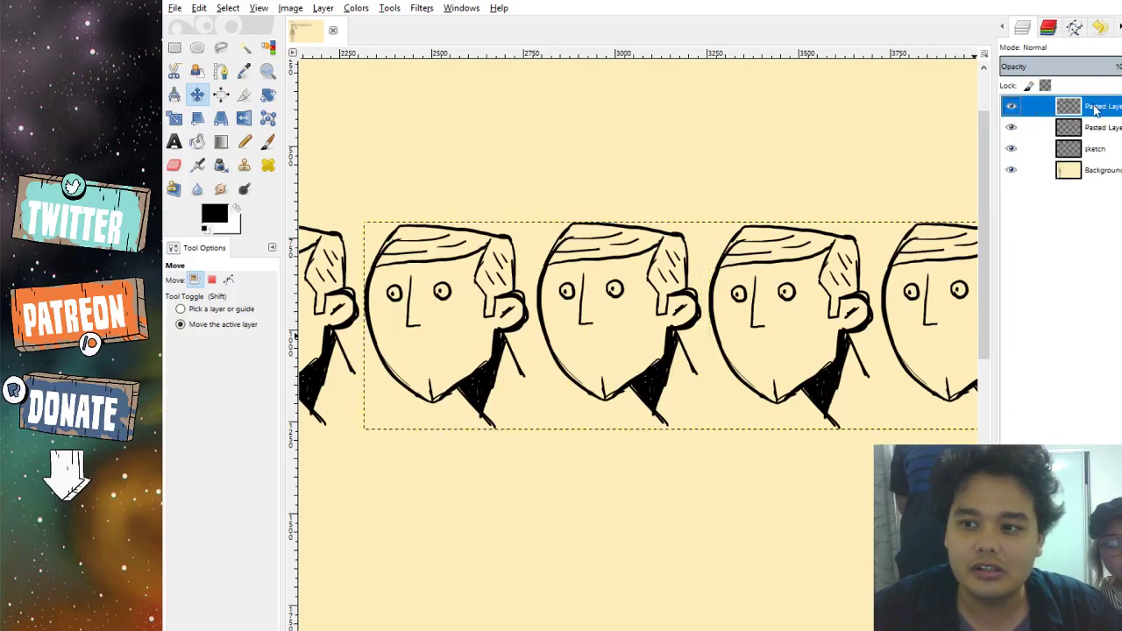
key(ctrl+m)
key(ctrl+m)
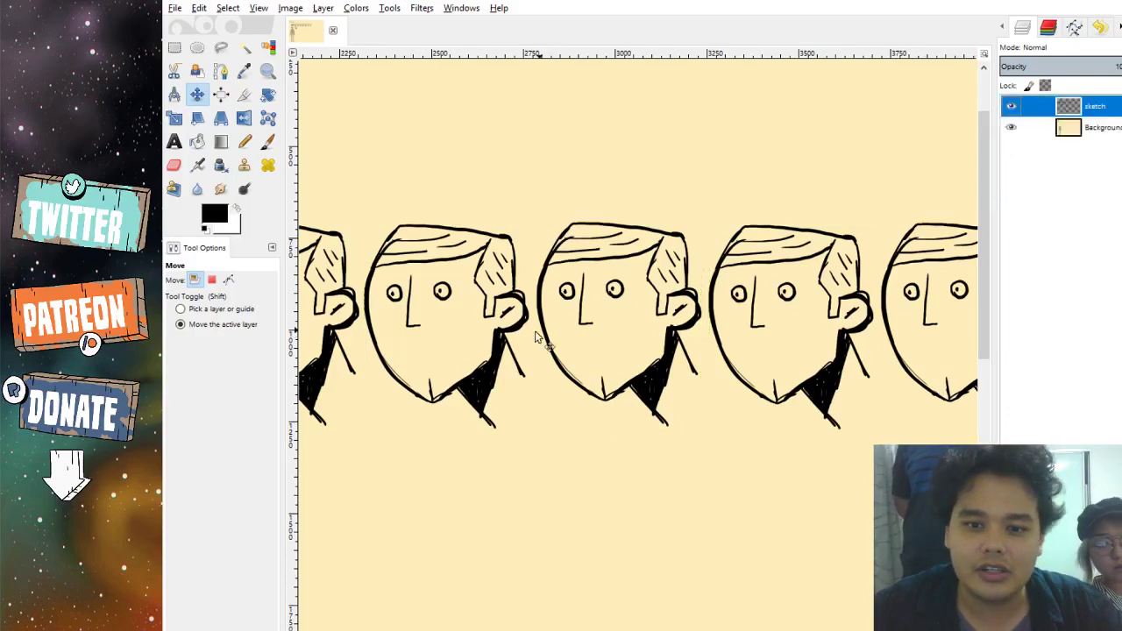
click(267, 141)
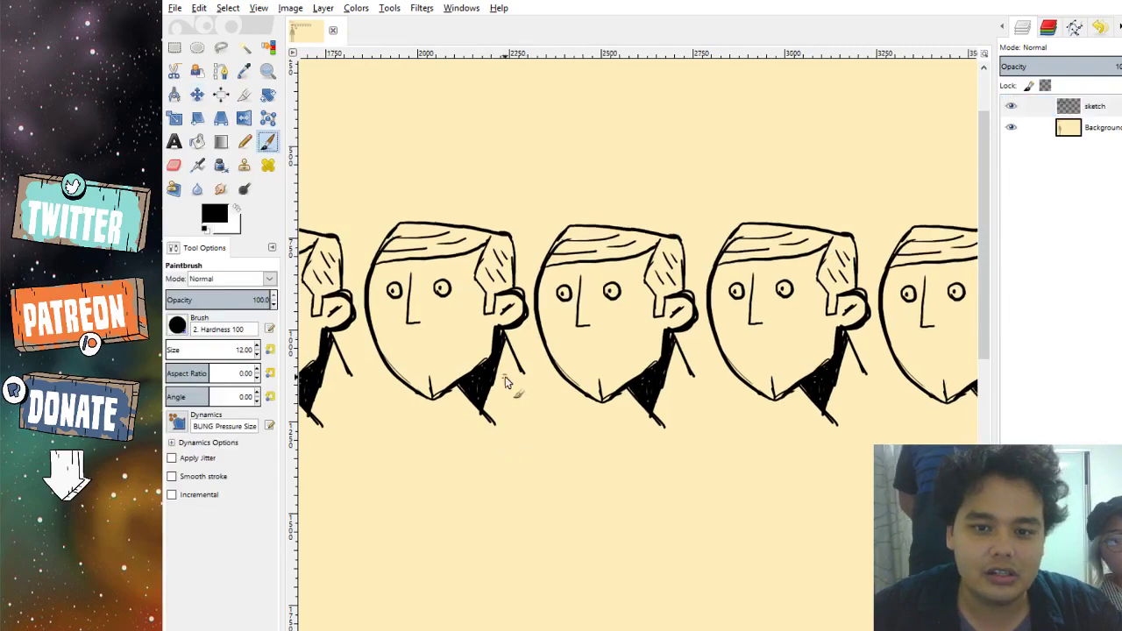
Try a small slanted oval mouth on the first mouthless head beside the grinning one.
scroll(522, 384, left, 10)
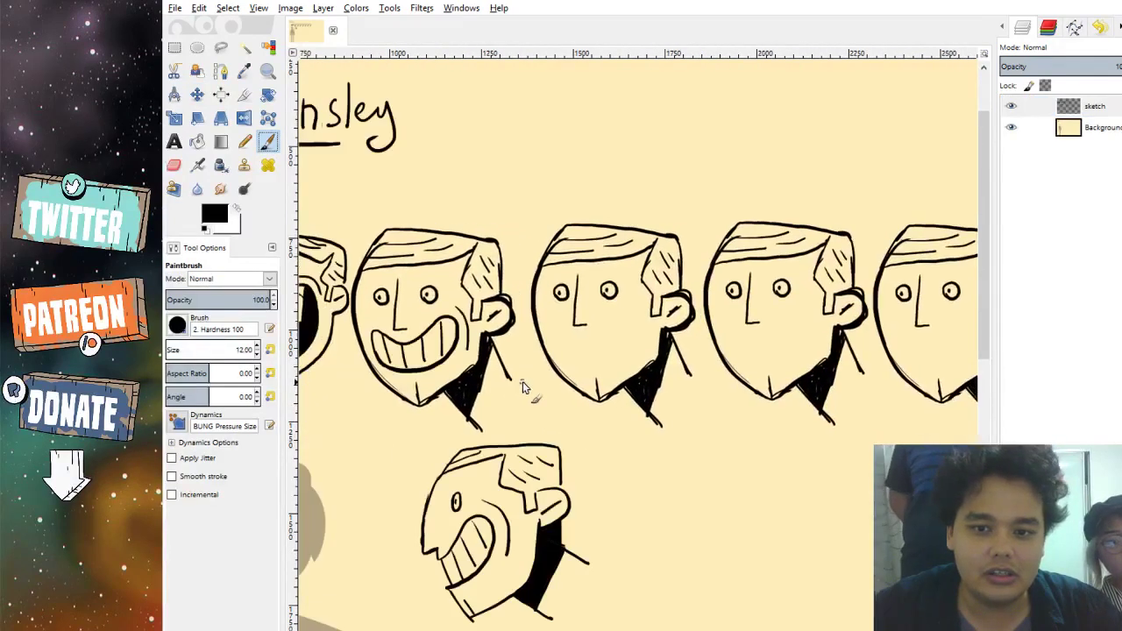
scroll(634, 373, up, 3)
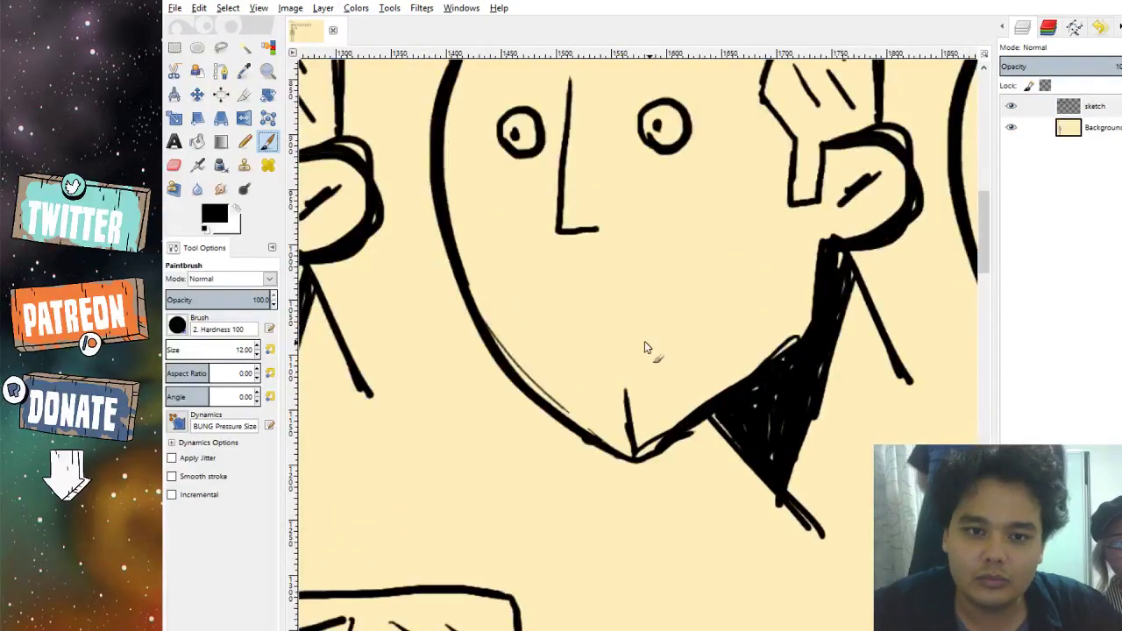
mouse_move(550, 263)
mouse_down()
mouse_move(573, 293)
mouse_move(589, 361)
mouse_up()
click(531, 250)
mouse_move(546, 306)
mouse_down()
mouse_move(600, 361)
mouse_move(554, 344)
mouse_move(543, 265)
mouse_move(525, 324)
mouse_up()
key(ctrl+z)
key(ctrl+z)
key(ctrl+z)
key(ctrl+z)
key(ctrl+z)
key(ctrl+z)
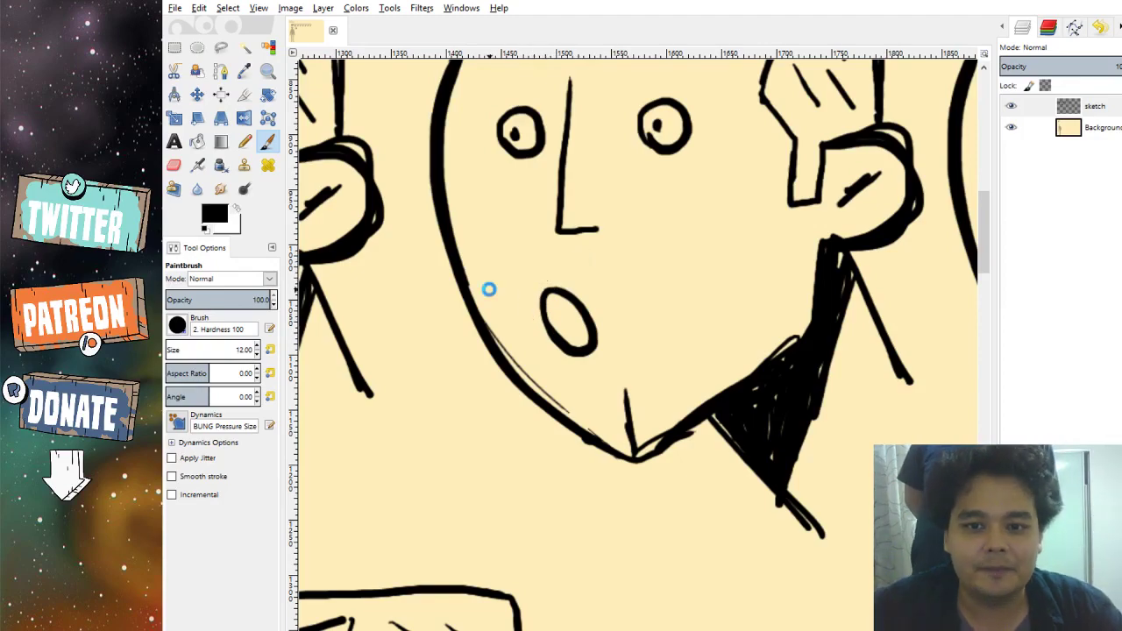
Compare the oval-mouthed head with the laughing and grinning heads in the expression row.
scroll(664, 321, down, 5)
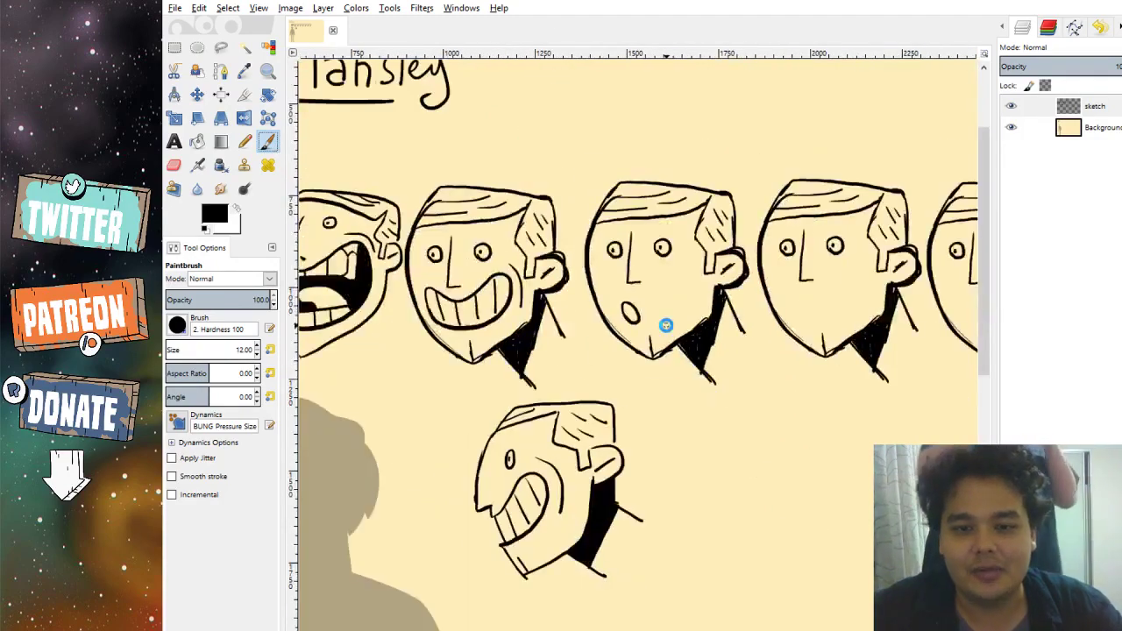
scroll(686, 320, left, 2)
scroll(686, 320, up, 4)
scroll(679, 311, down, 3)
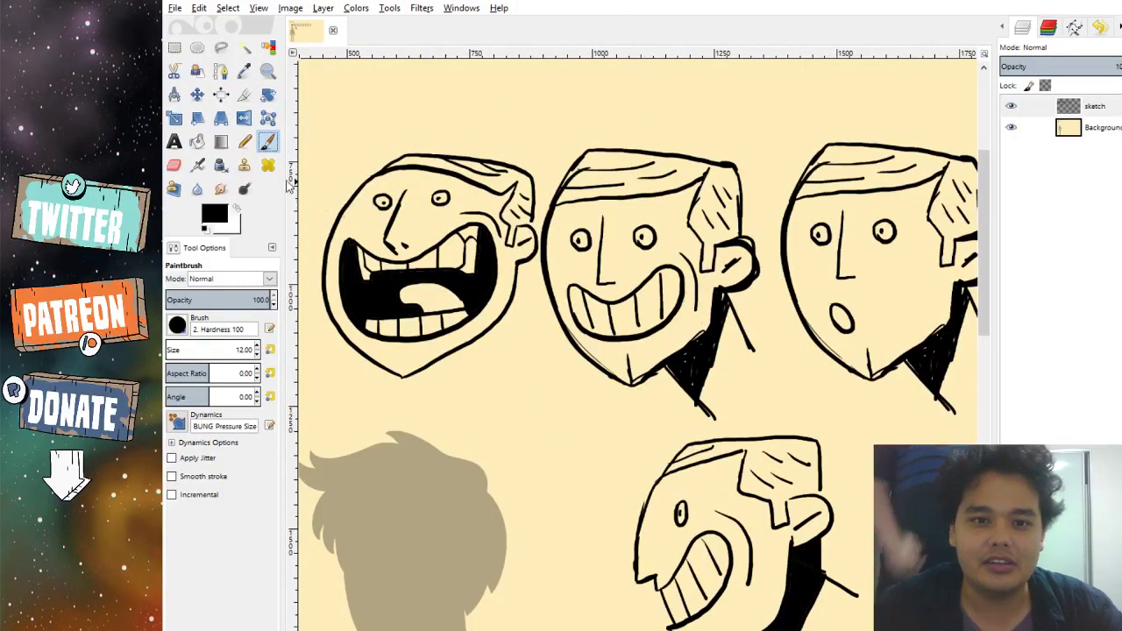
scroll(535, 386, right, 5)
scroll(515, 327, up, 3)
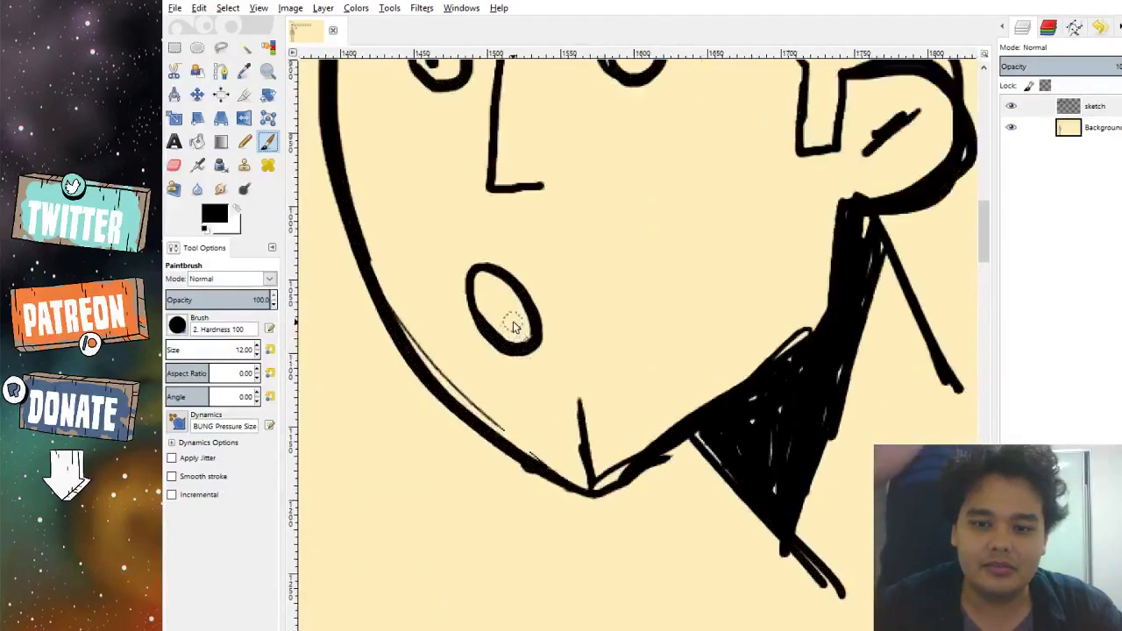
scroll(547, 295, down, 3)
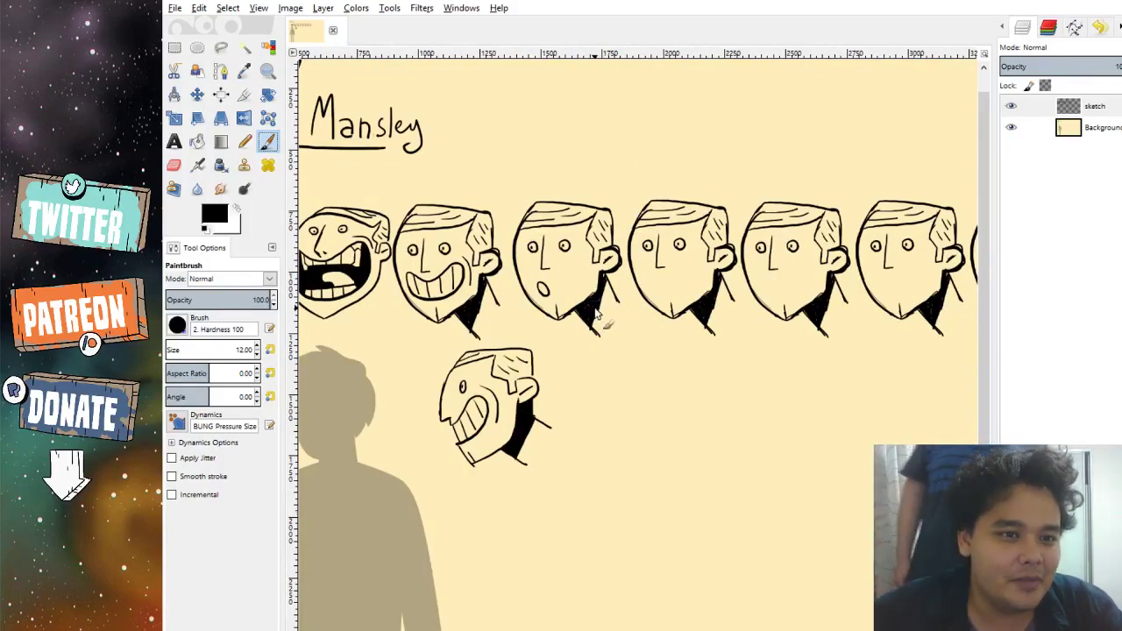
scroll(576, 280, up, 5)
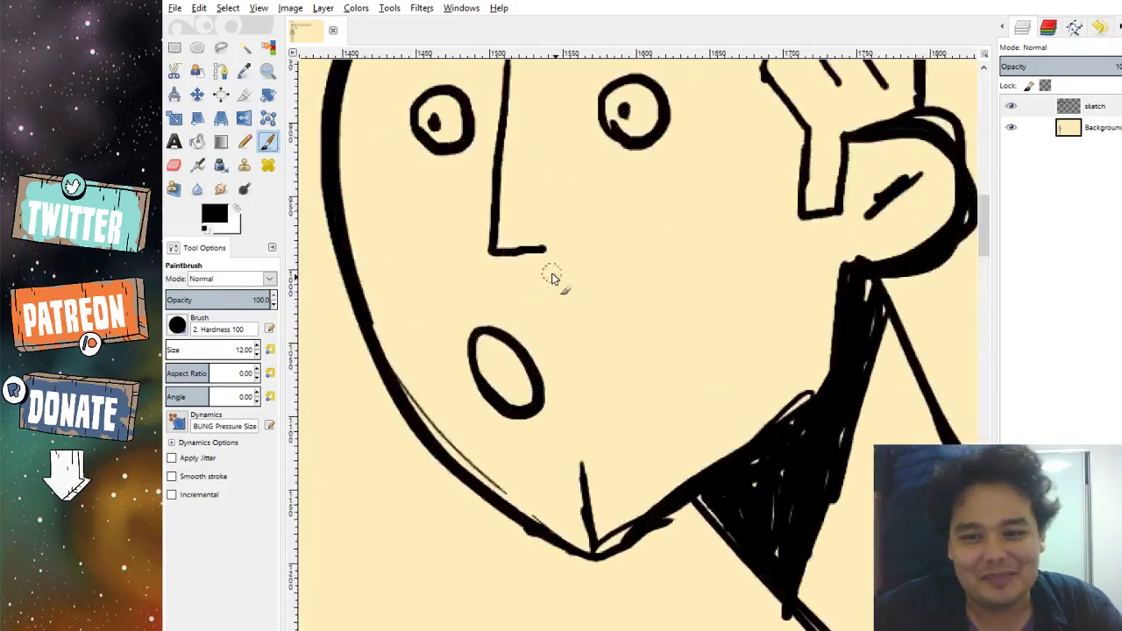
Try a larger round open mouth on the same head, with a curved crease beneath it.
scroll(583, 369, down, 1)
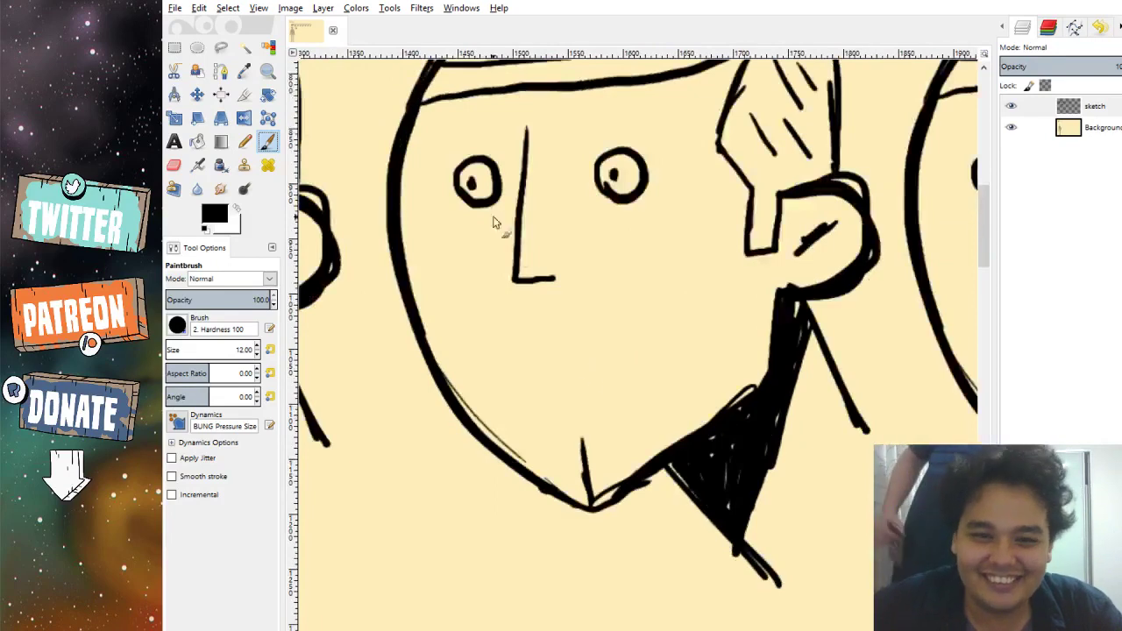
mouse_move(549, 413)
mouse_down()
mouse_move(511, 353)
mouse_move(576, 335)
mouse_move(599, 381)
mouse_move(571, 411)
mouse_move(524, 411)
mouse_up()
mouse_move(504, 342)
mouse_down()
mouse_move(509, 386)
mouse_move(526, 357)
mouse_move(603, 393)
mouse_move(548, 421)
mouse_move(501, 359)
mouse_up()
key(ctrl+z)
key(ctrl+z)
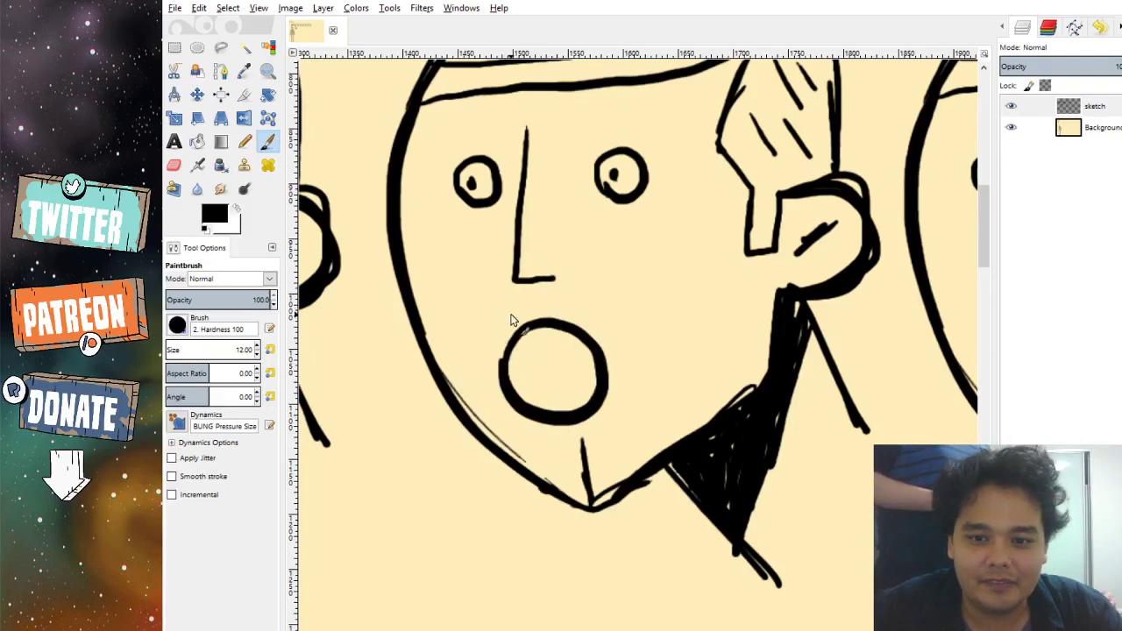
mouse_move(492, 321)
mouse_down()
mouse_move(479, 384)
mouse_move(519, 436)
mouse_move(567, 449)
mouse_move(600, 432)
mouse_move(616, 374)
mouse_move(620, 414)
mouse_move(594, 439)
mouse_move(561, 447)
mouse_move(501, 432)
mouse_move(479, 395)
mouse_move(481, 320)
mouse_up()
key(ctrl+z)
key(ctrl+z)
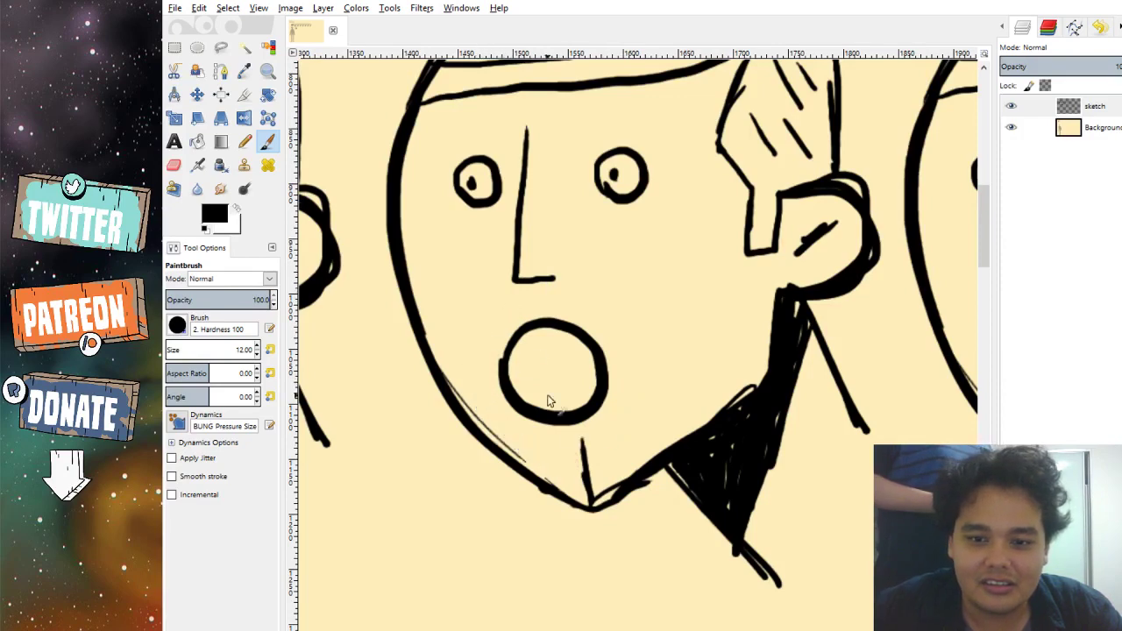
mouse_move(516, 436)
mouse_down()
mouse_move(561, 452)
mouse_move(624, 414)
mouse_move(628, 396)
mouse_up()
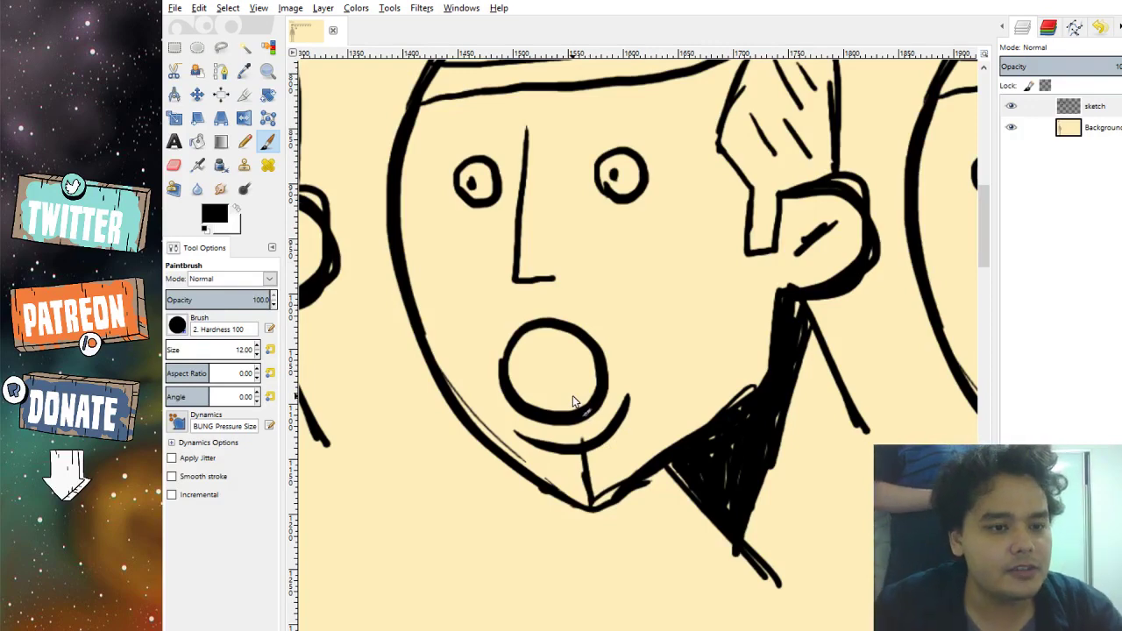
key(ctrl+z)
key(ctrl+z)
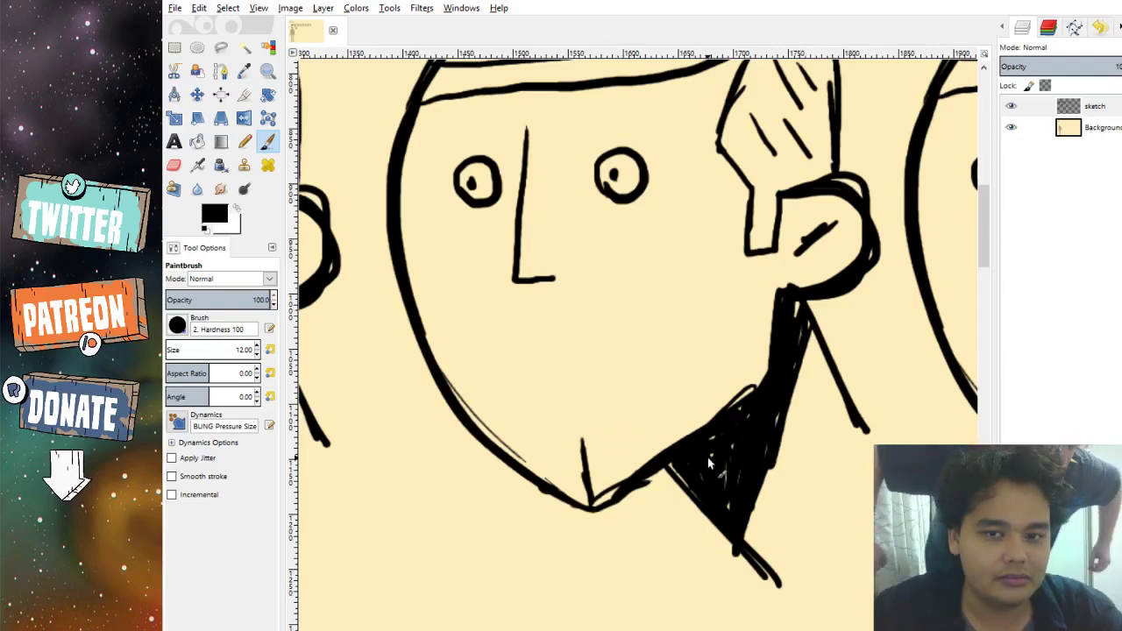
Try a downturned mouth with tooth lines below the nose, with a curved cheek crease on each side.
scroll(710, 463, up, 1)
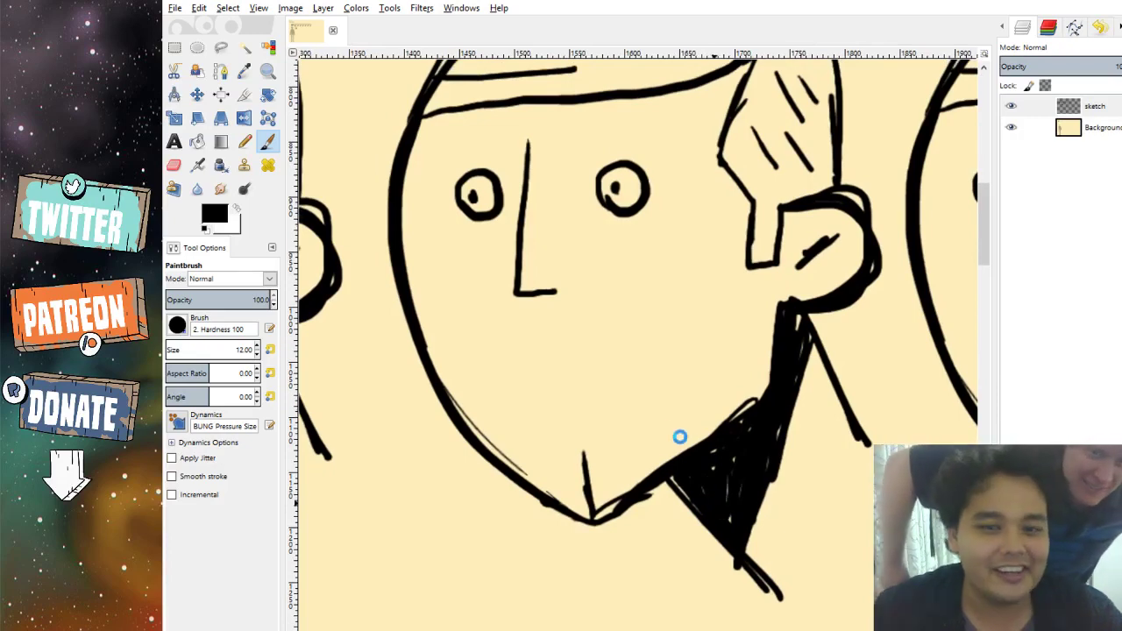
scroll(672, 405, up, 4)
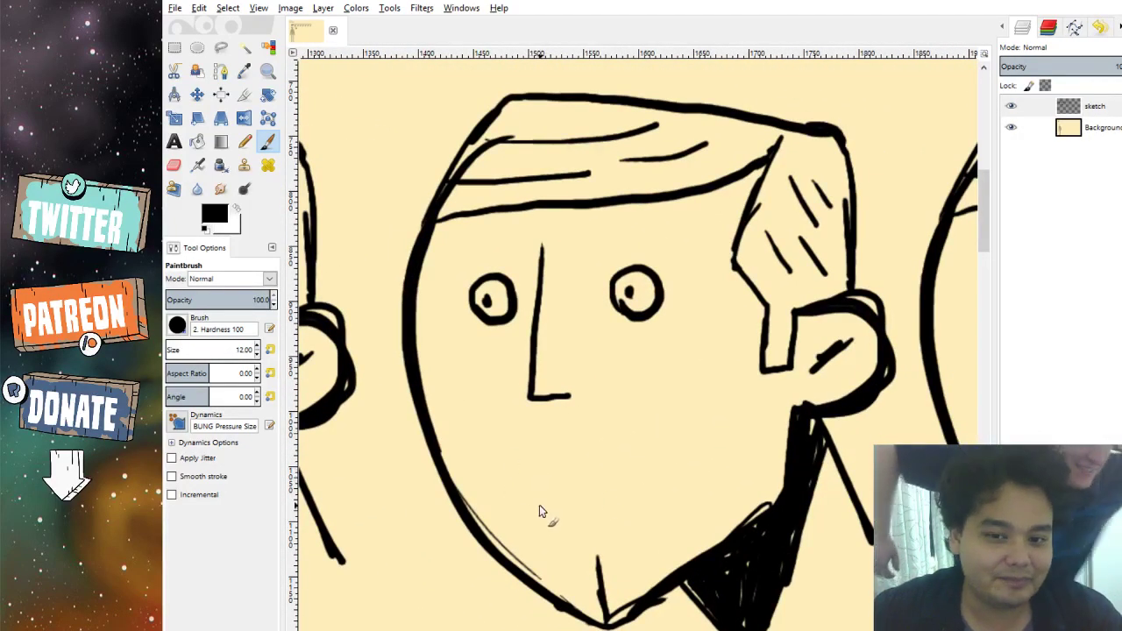
mouse_move(516, 502)
mouse_down()
mouse_move(520, 462)
mouse_move(551, 445)
mouse_move(593, 447)
mouse_move(628, 474)
mouse_move(632, 496)
mouse_move(567, 470)
mouse_move(531, 501)
mouse_up()
key(ctrl+z)
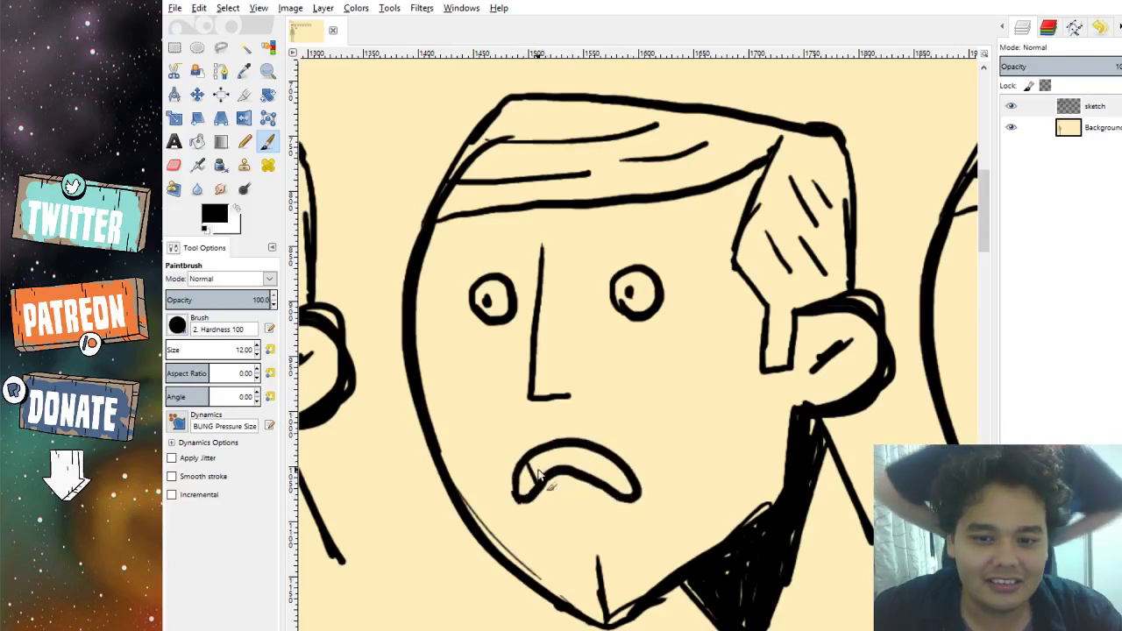
drag(588, 449, 591, 478)
drag(615, 456, 617, 484)
mouse_move(630, 405)
mouse_down()
mouse_move(651, 455)
mouse_move(635, 519)
mouse_up()
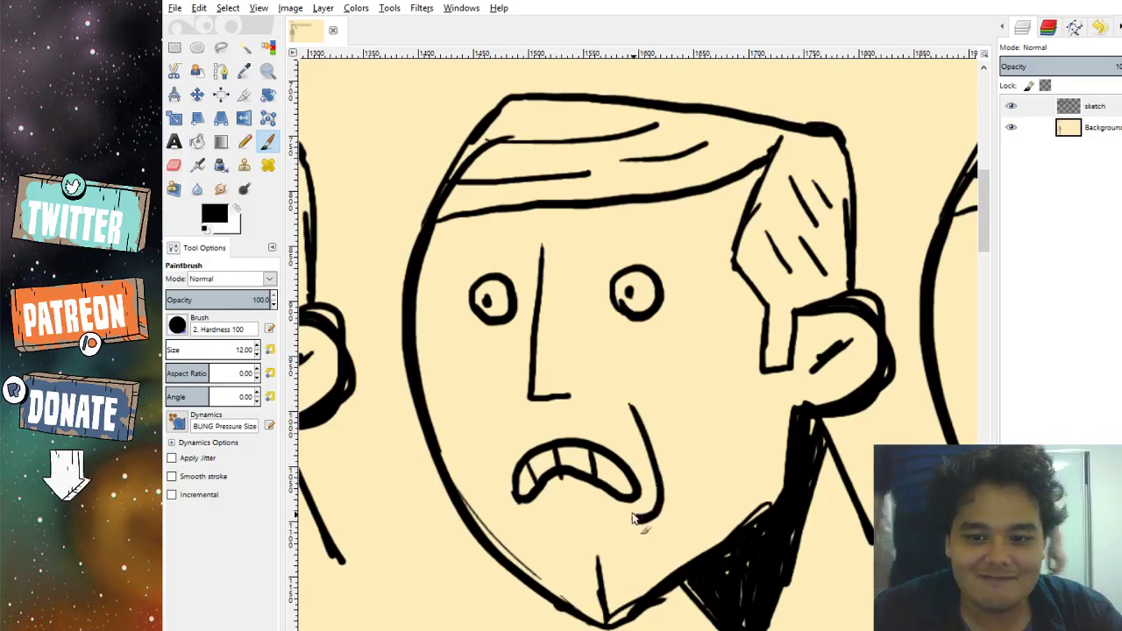
mouse_move(496, 410)
mouse_down()
mouse_move(498, 494)
mouse_move(533, 524)
mouse_up()
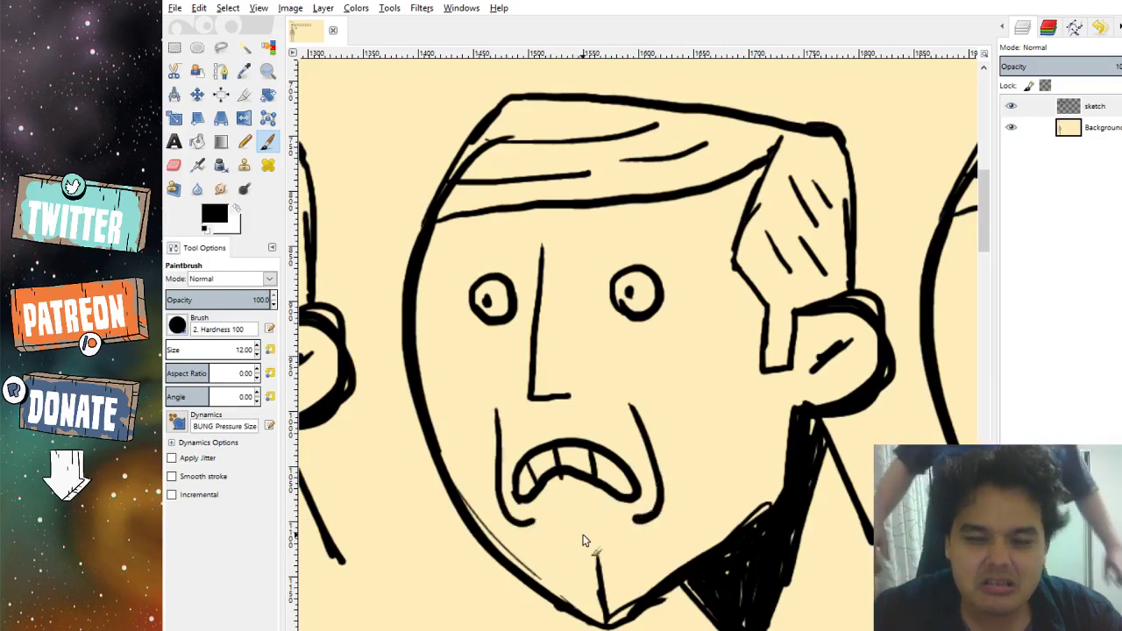
Undo the cheek creases, tooth lines and downturned mouth on the head.
key(ctrl+z)
key(ctrl+z)
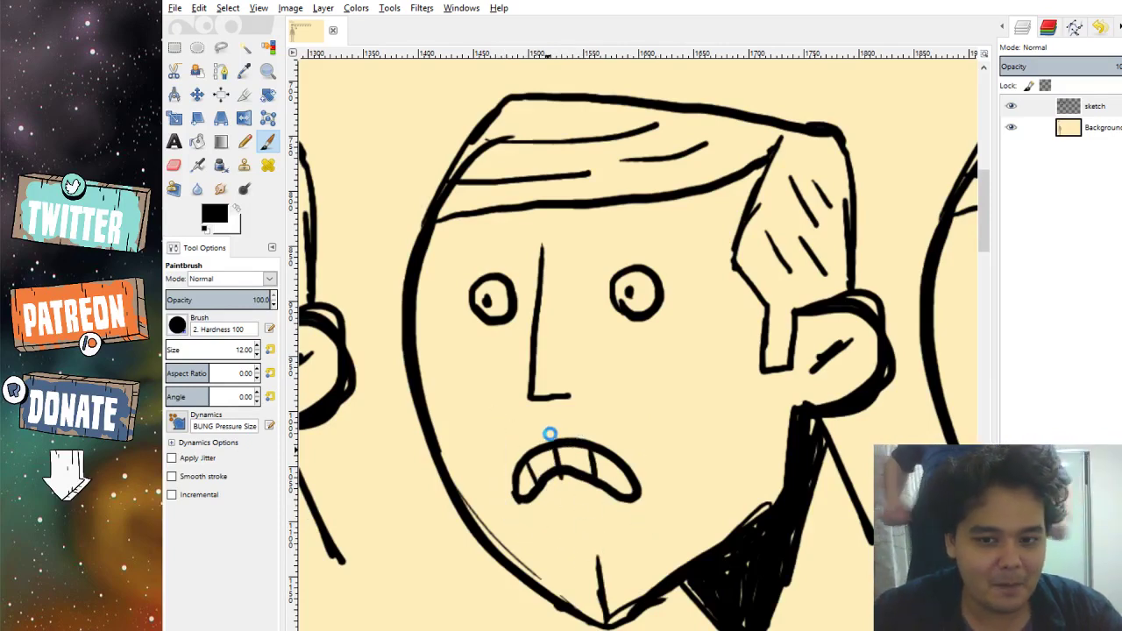
key(ctrl+z)
key(ctrl+z)
key(ctrl+z)
key(ctrl+z)
key(ctrl+z)
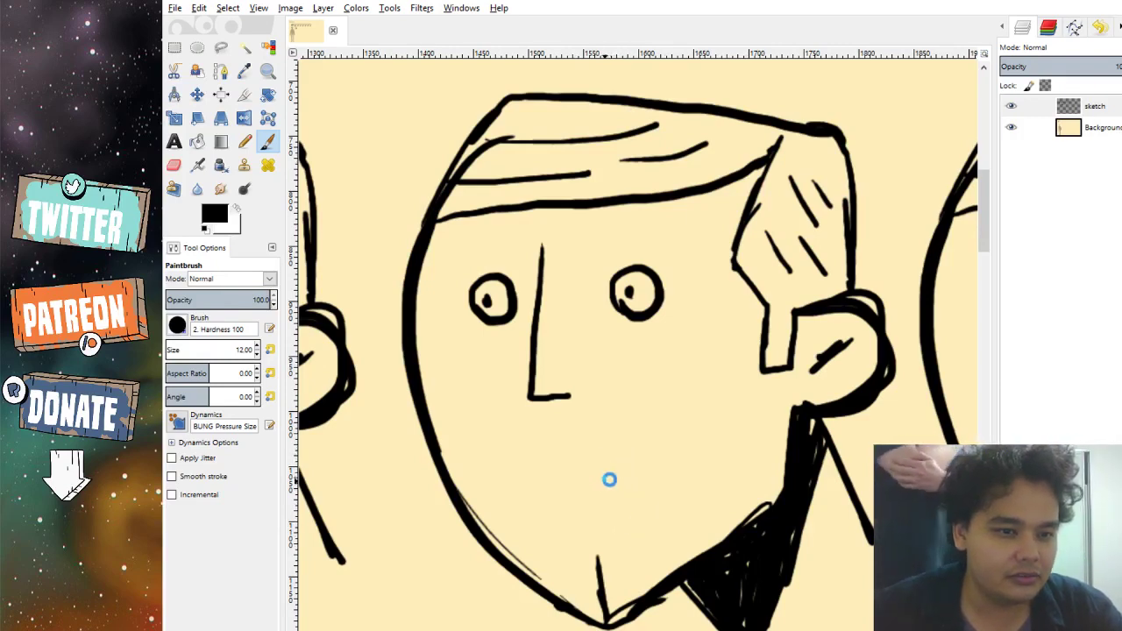
Try a flat, narrow mouth with a short angled crease under the nose of the same head.
drag(681, 521, 552, 468)
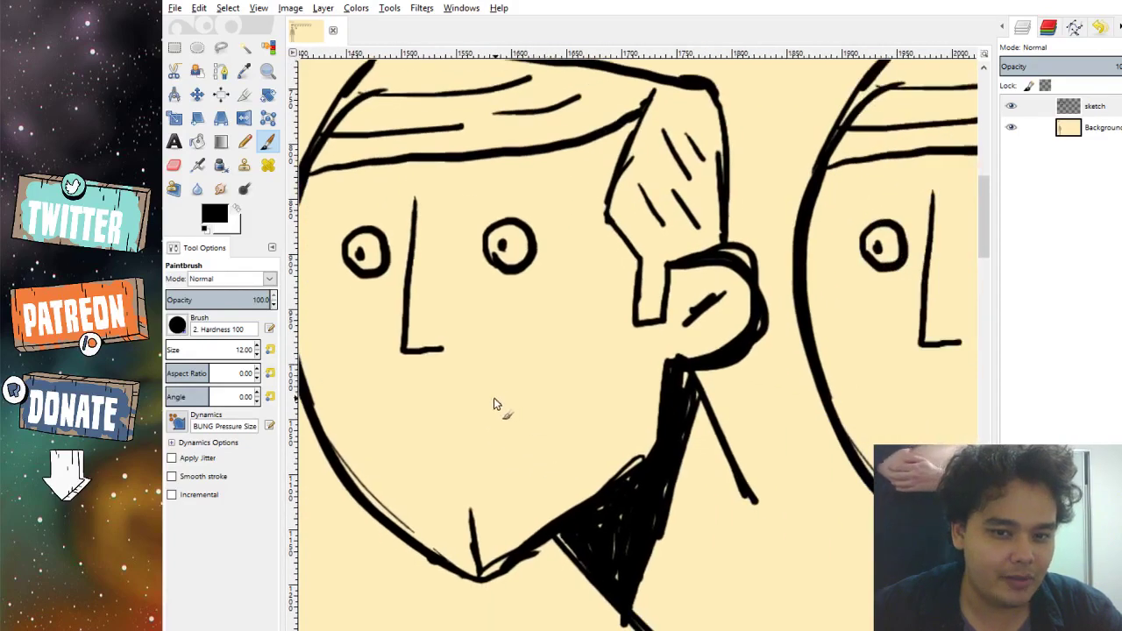
mouse_move(496, 404)
mouse_down()
mouse_move(544, 401)
mouse_move(490, 402)
mouse_up()
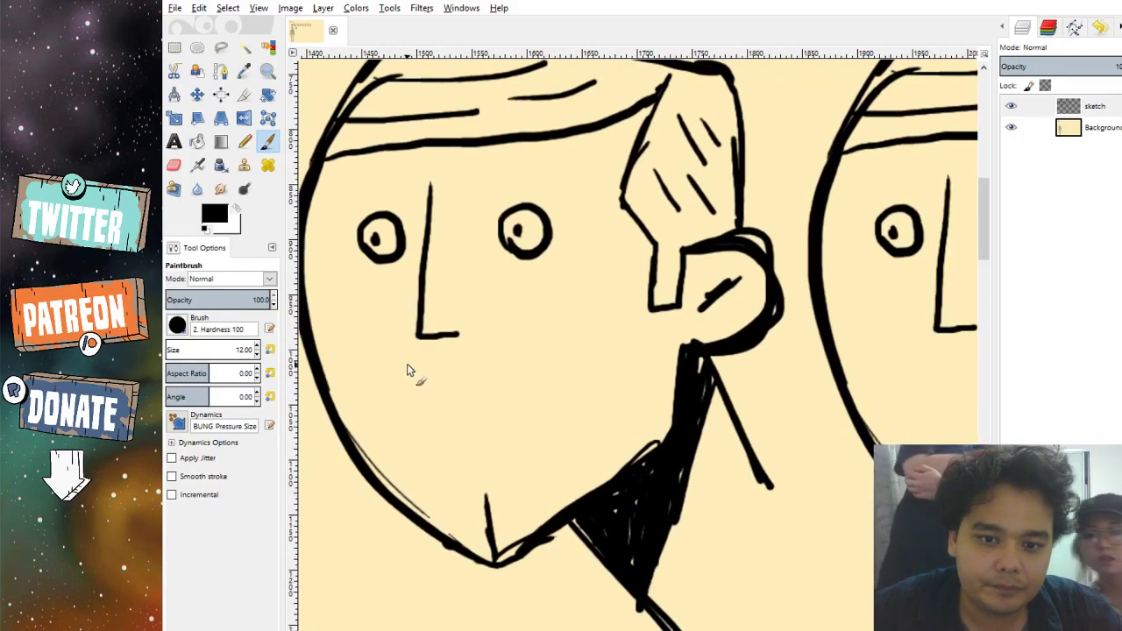
mouse_move(407, 370)
mouse_down()
mouse_move(395, 408)
mouse_move(406, 414)
mouse_move(465, 404)
mouse_move(561, 416)
mouse_move(438, 426)
mouse_up()
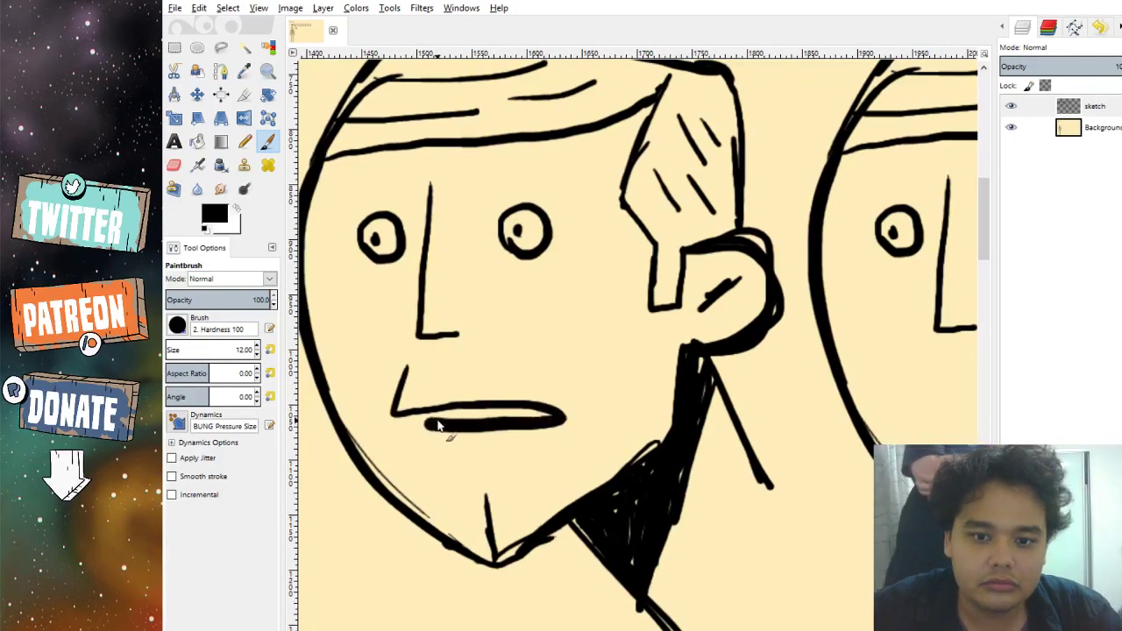
key(ctrl+z)
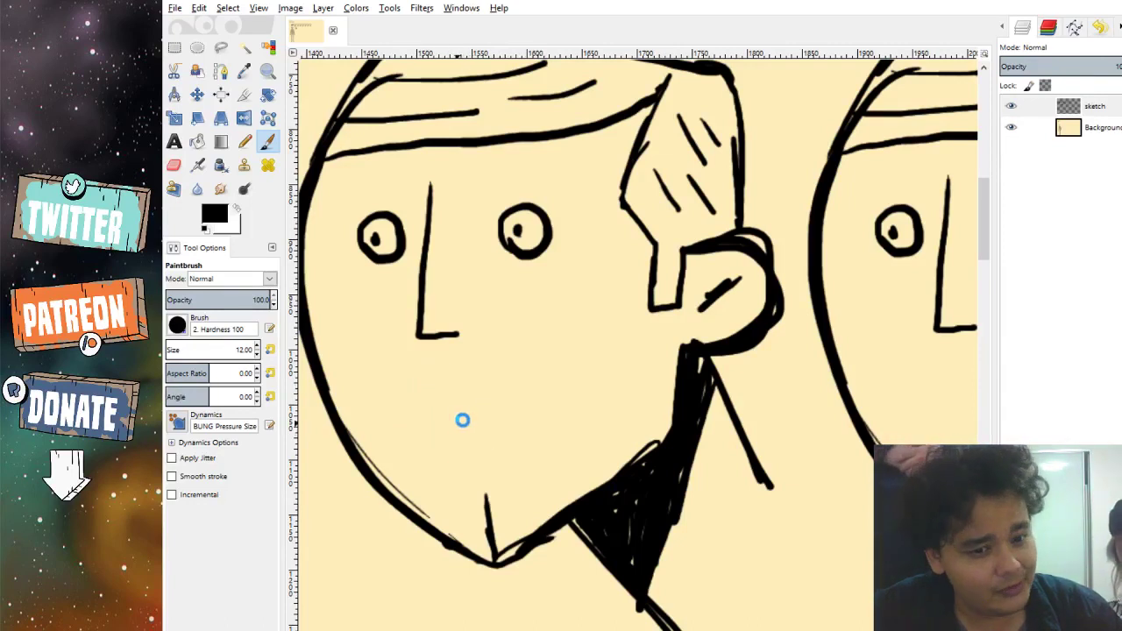
mouse_move(405, 379)
mouse_down()
mouse_move(500, 422)
mouse_move(452, 436)
mouse_move(412, 429)
mouse_up()
key(ctrl+z)
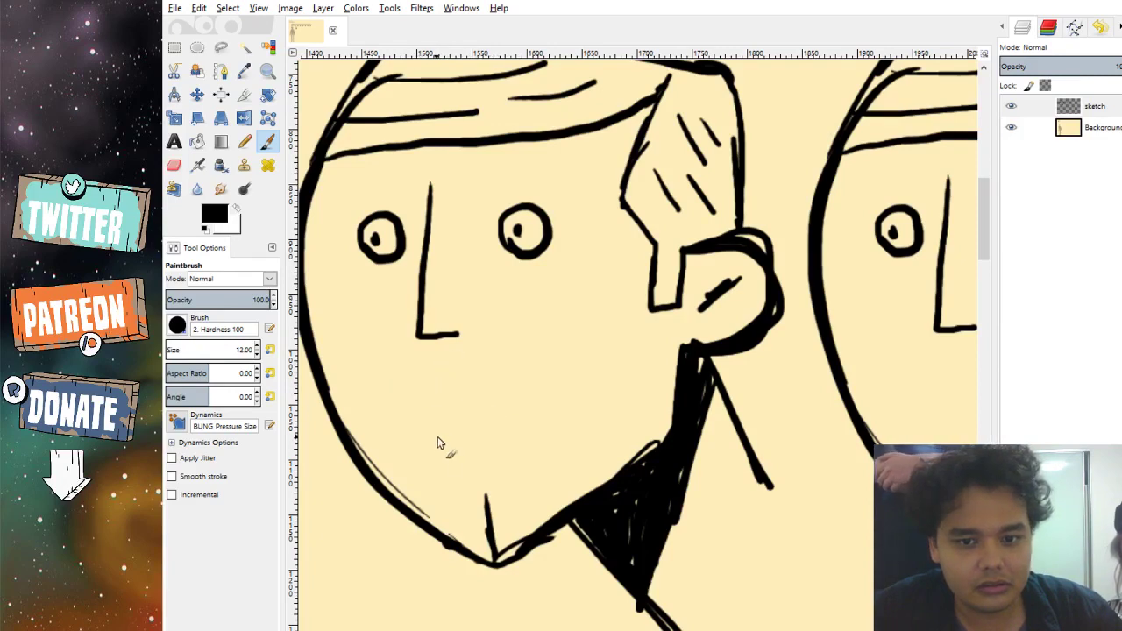
Draw a large round open mouth with an upper row of teeth, and a curved crease around its left side.
mouse_move(449, 475)
mouse_down()
mouse_move(408, 414)
mouse_move(525, 445)
mouse_move(514, 478)
mouse_move(400, 376)
mouse_up()
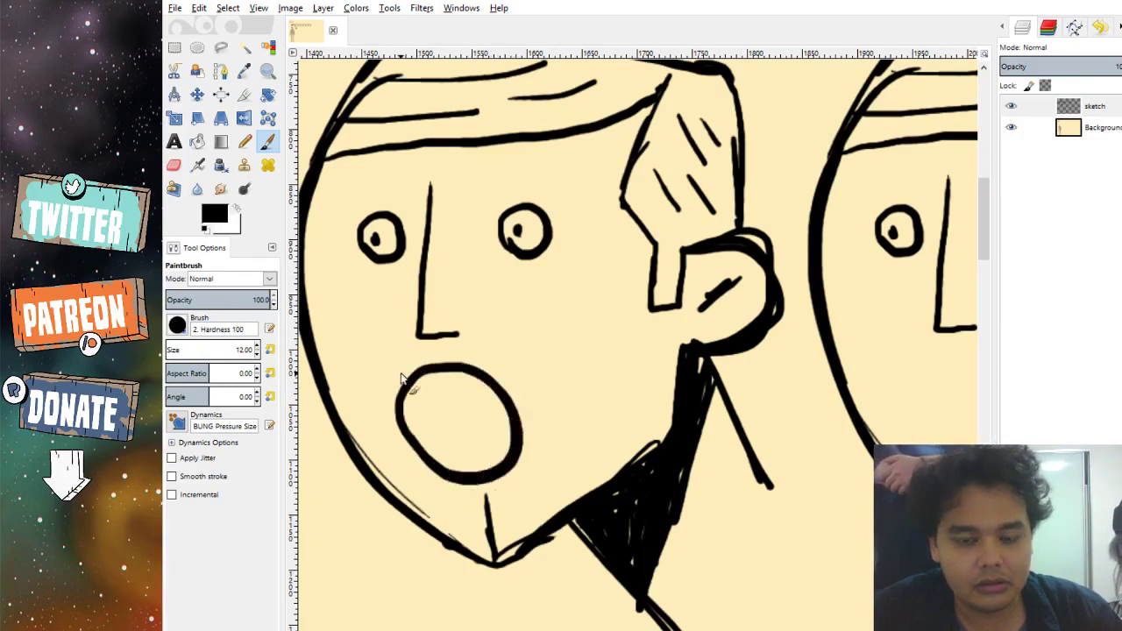
drag(402, 419, 505, 399)
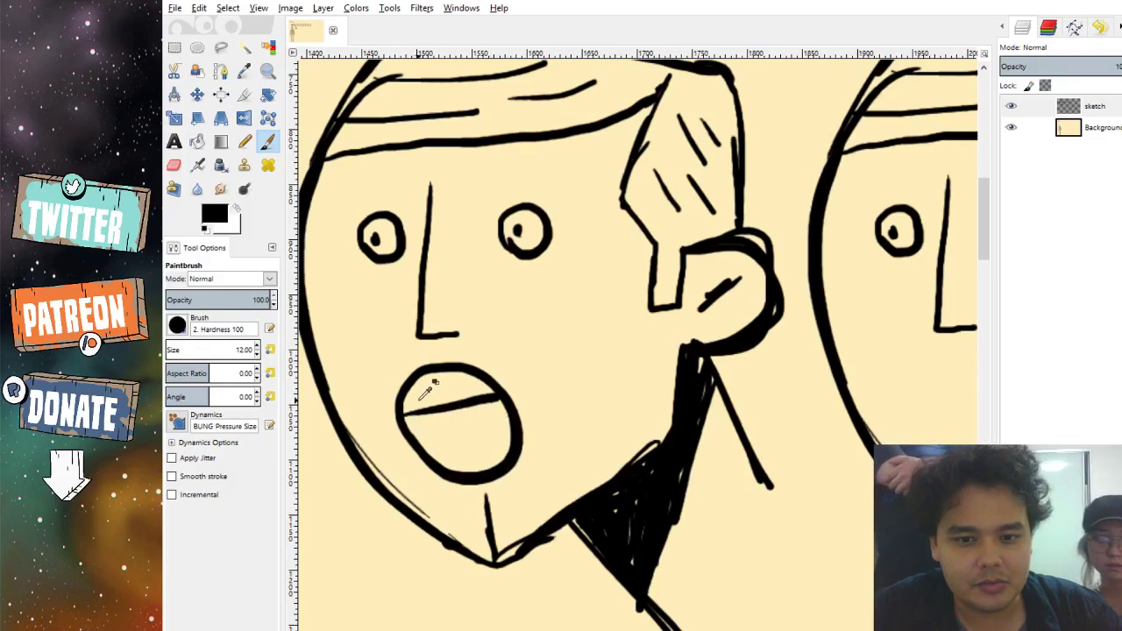
key(ctrl+z)
drag(401, 417, 513, 410)
key(ctrl+z)
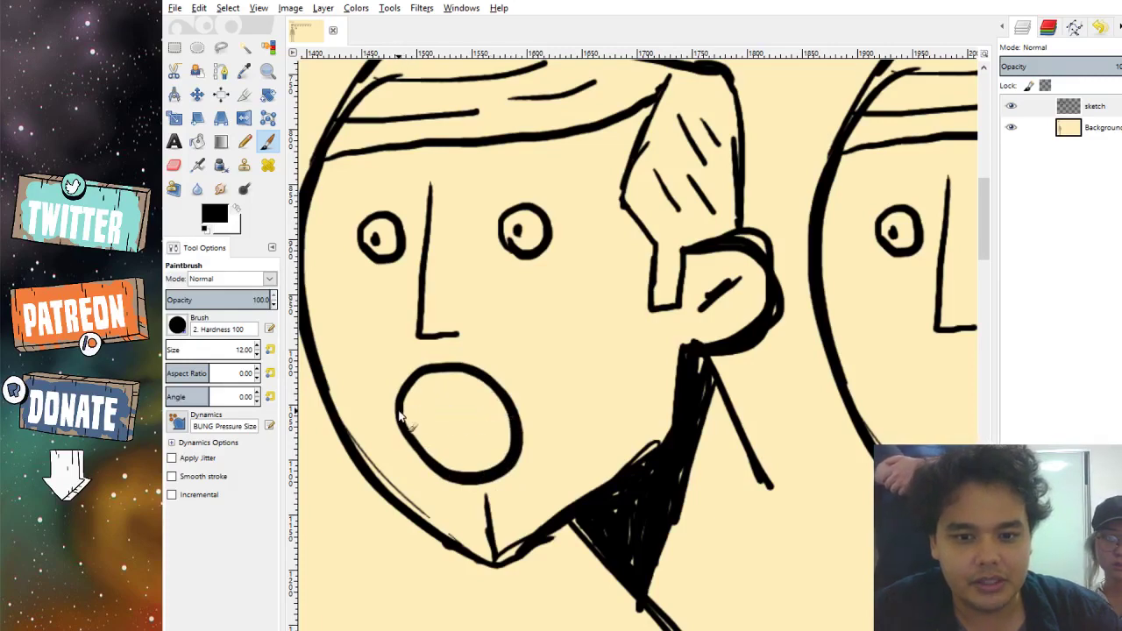
drag(399, 417, 514, 405)
drag(417, 384, 430, 417)
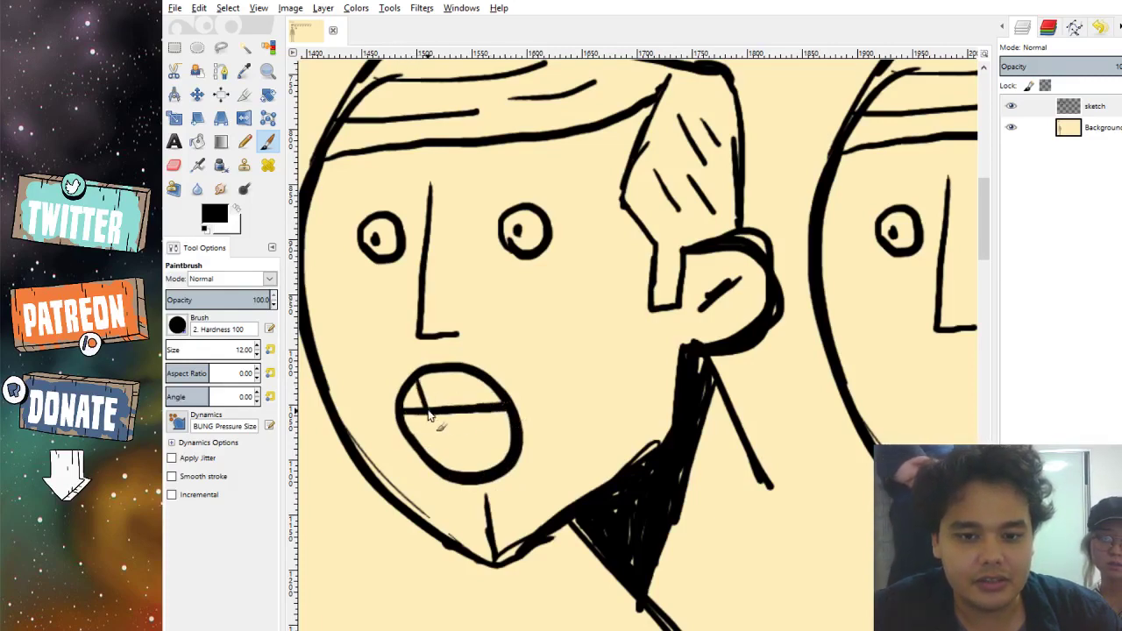
mouse_move(447, 372)
mouse_down()
mouse_move(456, 399)
mouse_move(488, 410)
mouse_up()
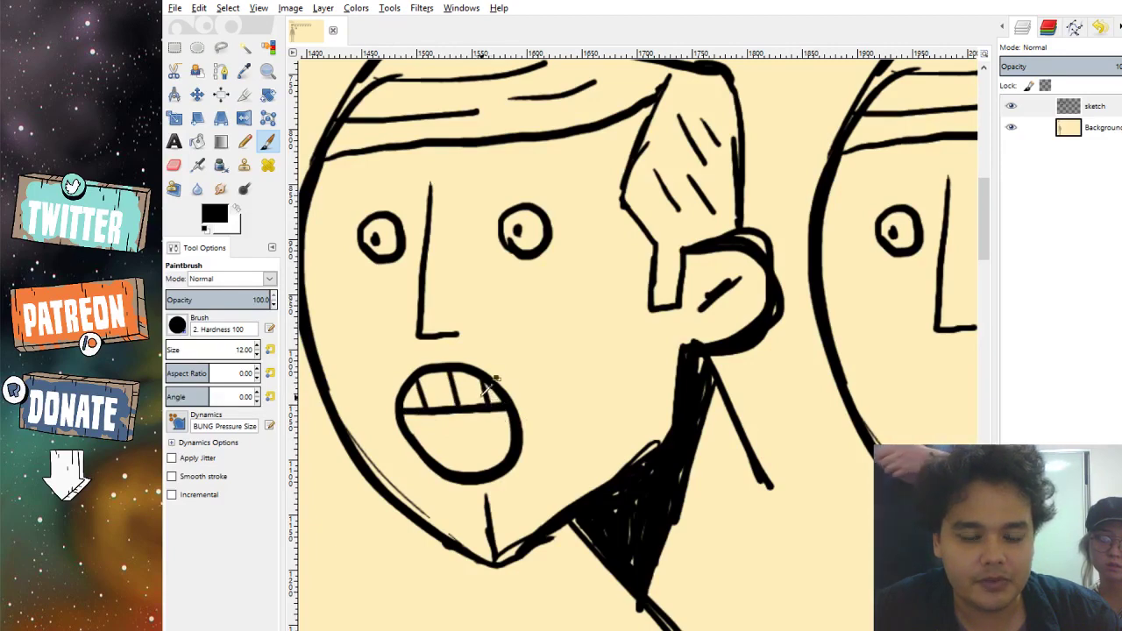
mouse_move(394, 370)
mouse_down()
mouse_move(383, 391)
mouse_move(387, 447)
mouse_move(424, 491)
mouse_move(466, 507)
mouse_up()
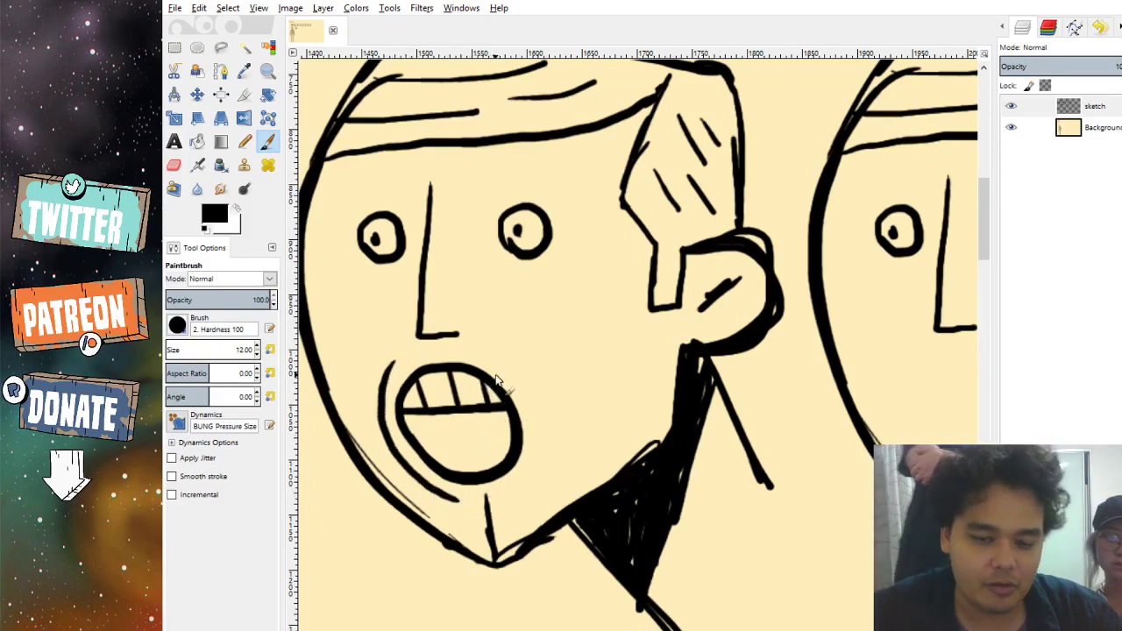
Add a lower row of teeth inside the round mouth and a curved tongue line between the two tooth rows.
scroll(473, 426, right, 1)
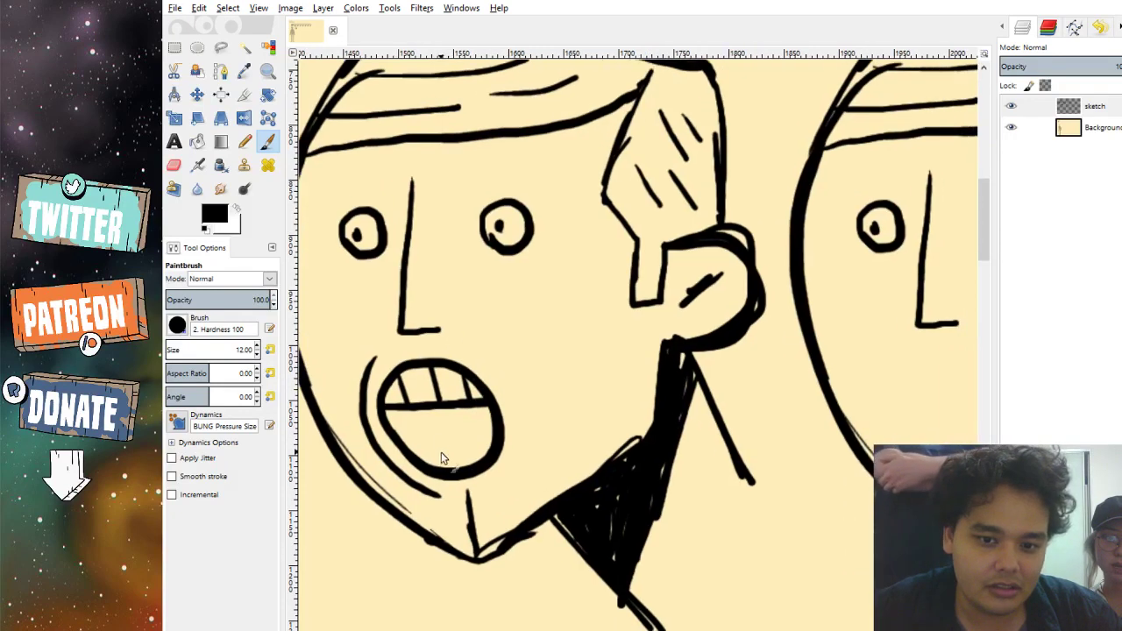
mouse_move(406, 450)
mouse_down()
mouse_move(487, 443)
mouse_move(441, 466)
mouse_move(430, 453)
mouse_move(465, 455)
mouse_up()
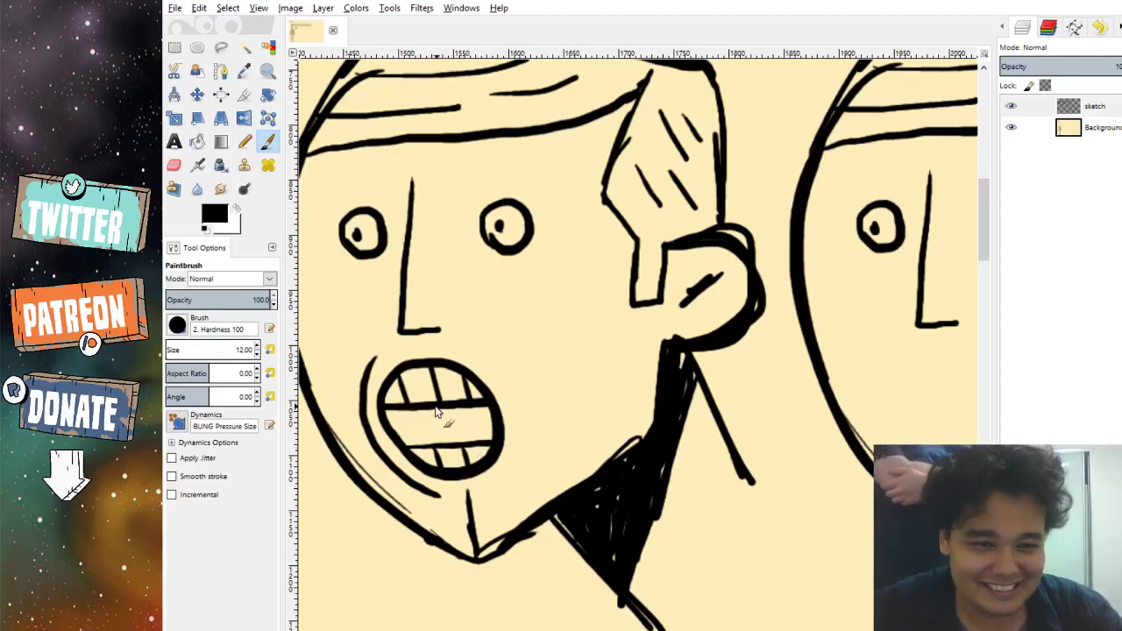
drag(412, 427, 491, 425)
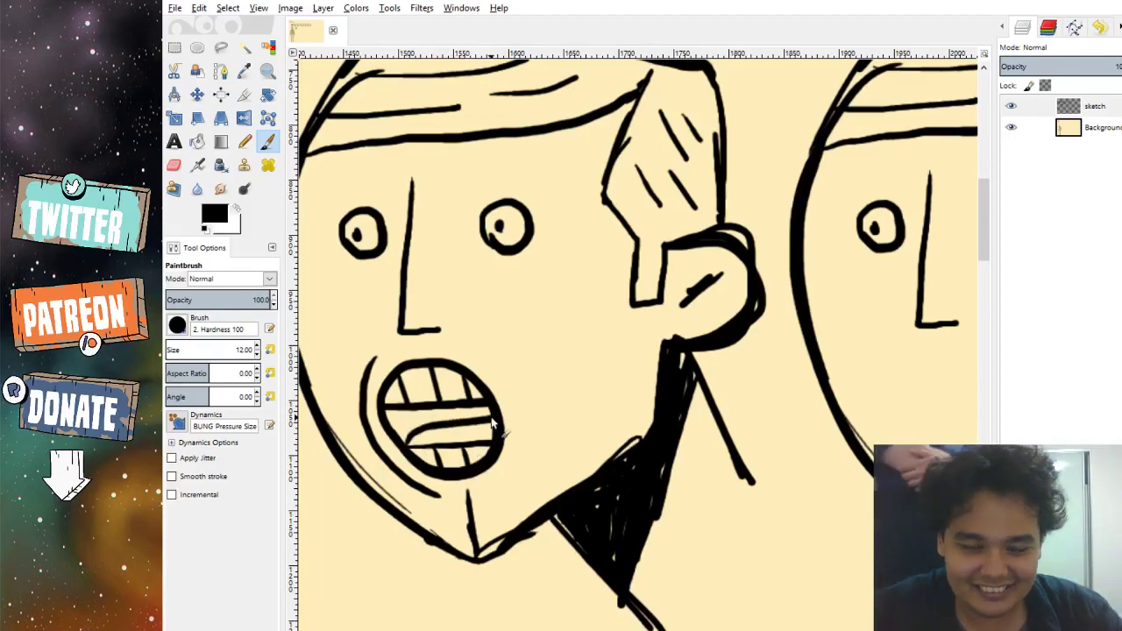
key(ctrl+z)
mouse_move(433, 449)
mouse_down()
mouse_move(426, 430)
mouse_move(489, 425)
mouse_up()
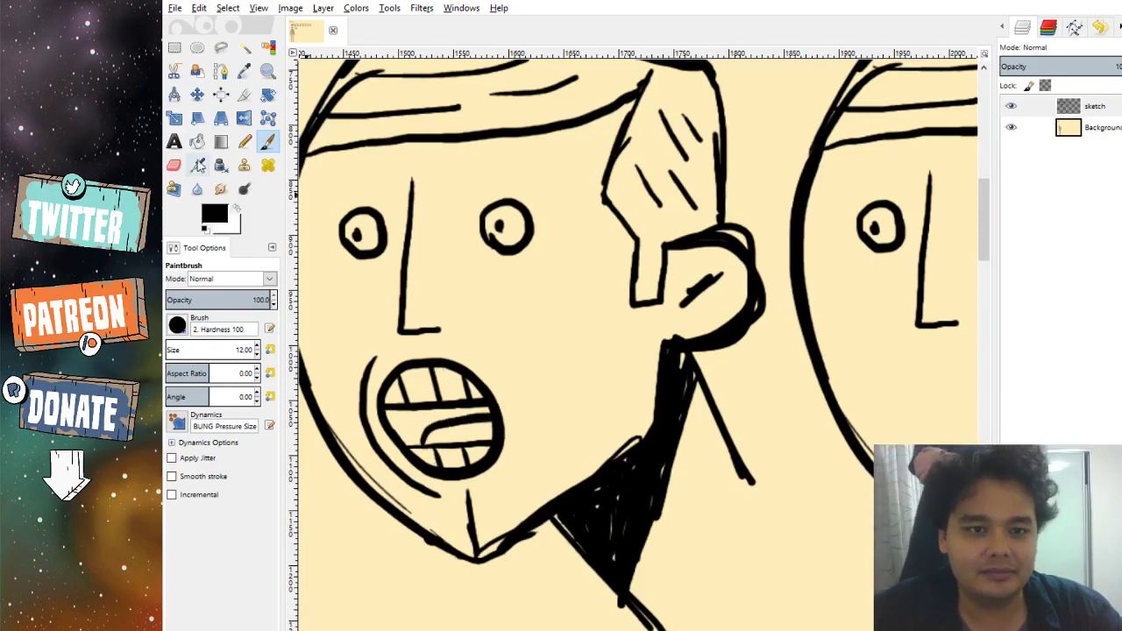
Fill the empty area inside the round mouth, between the upper teeth and the tongue, with solid black.
click(197, 142)
scroll(456, 429, left, 8)
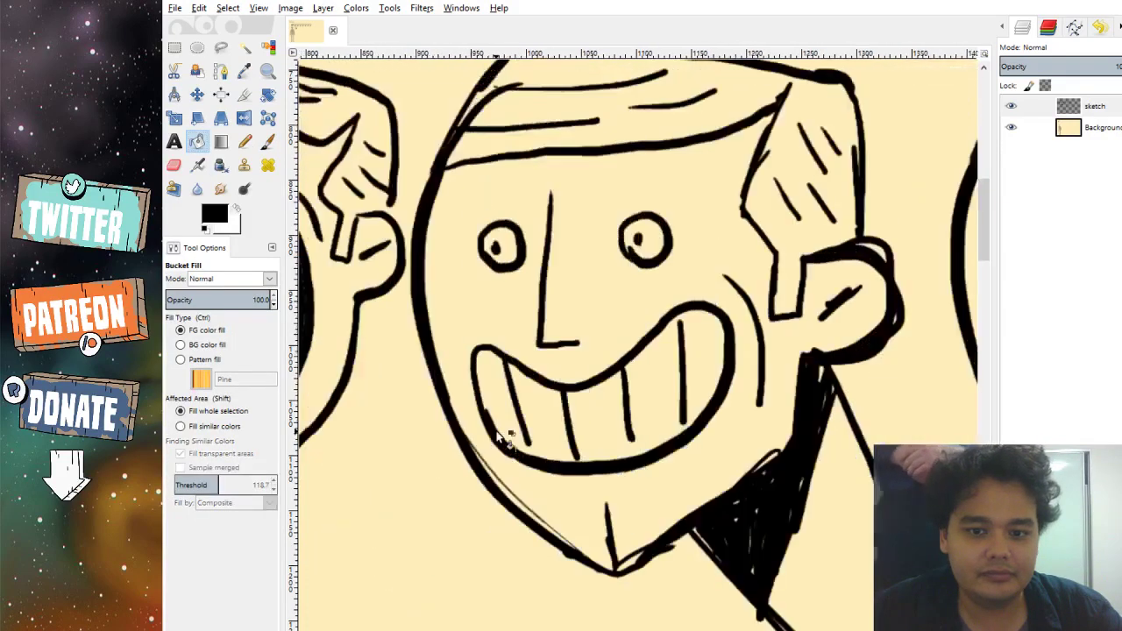
click(267, 141)
scroll(494, 375, right, 10)
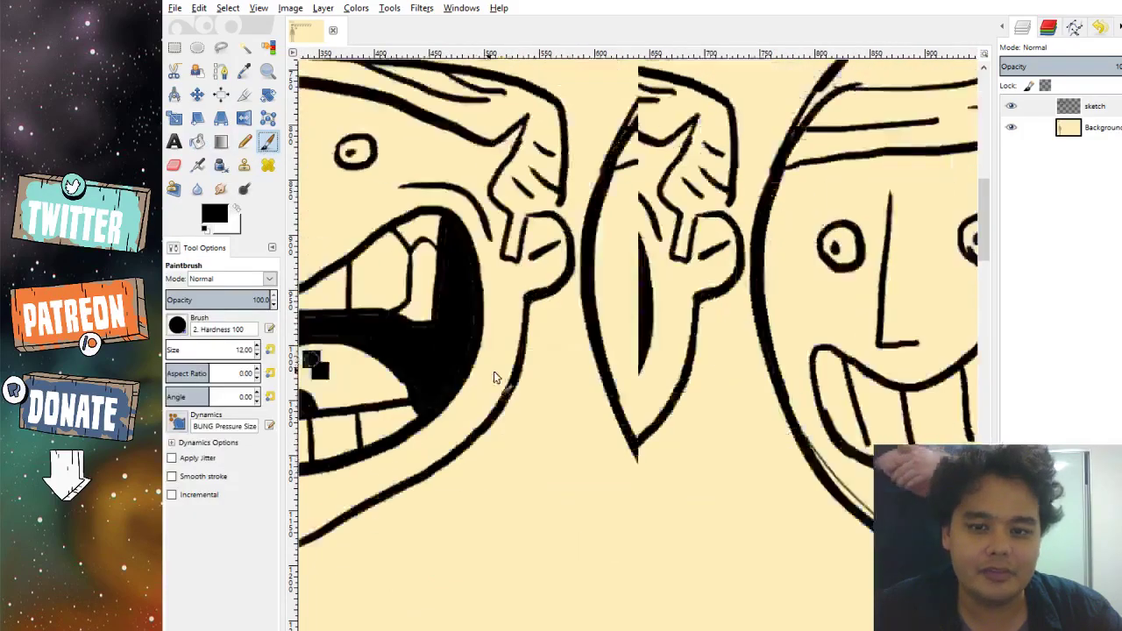
scroll(495, 368, down, 3)
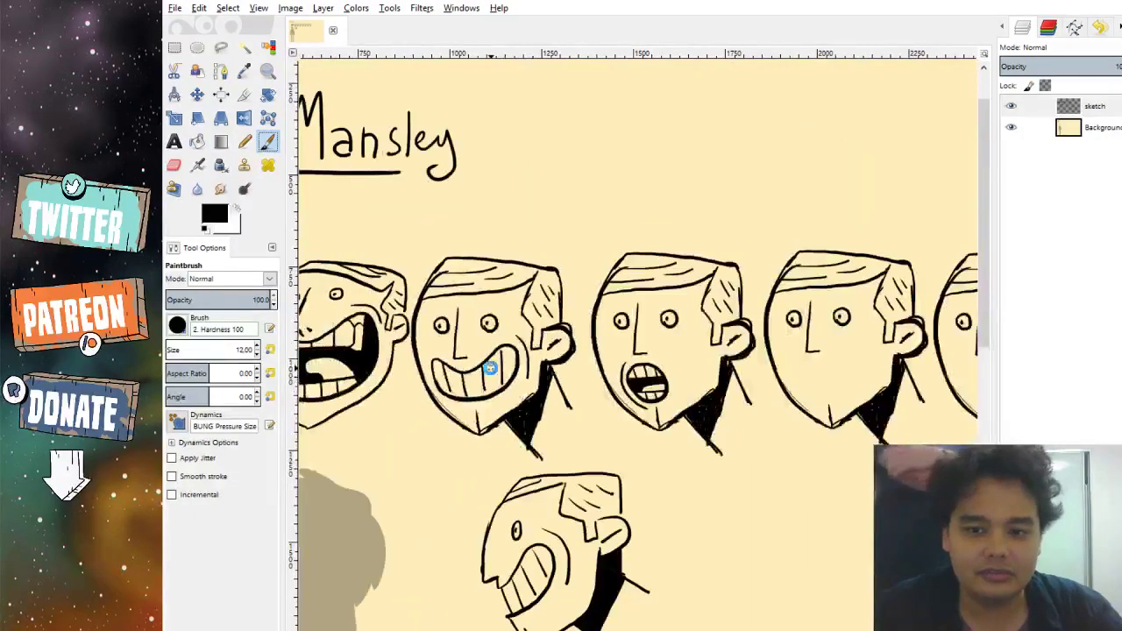
Draw a wide, flat mouth outline with rounded ends below the nose of the next mouthless head.
scroll(613, 386, right, 4)
scroll(639, 377, up, 3)
scroll(638, 377, up, 2)
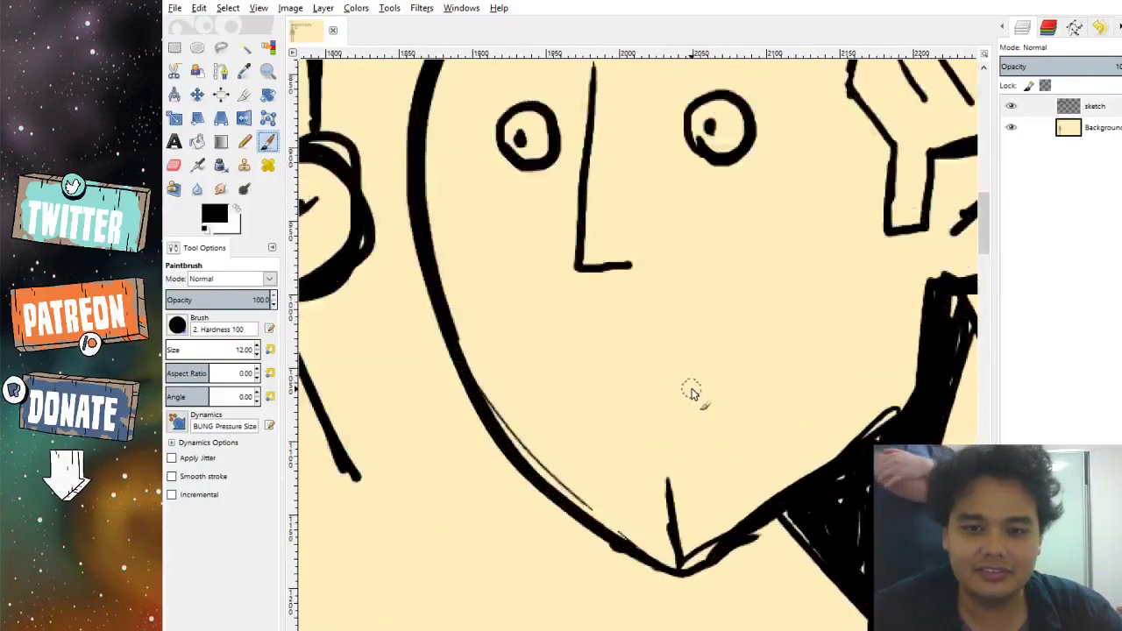
scroll(724, 409, up, 1)
scroll(702, 456, right, 2)
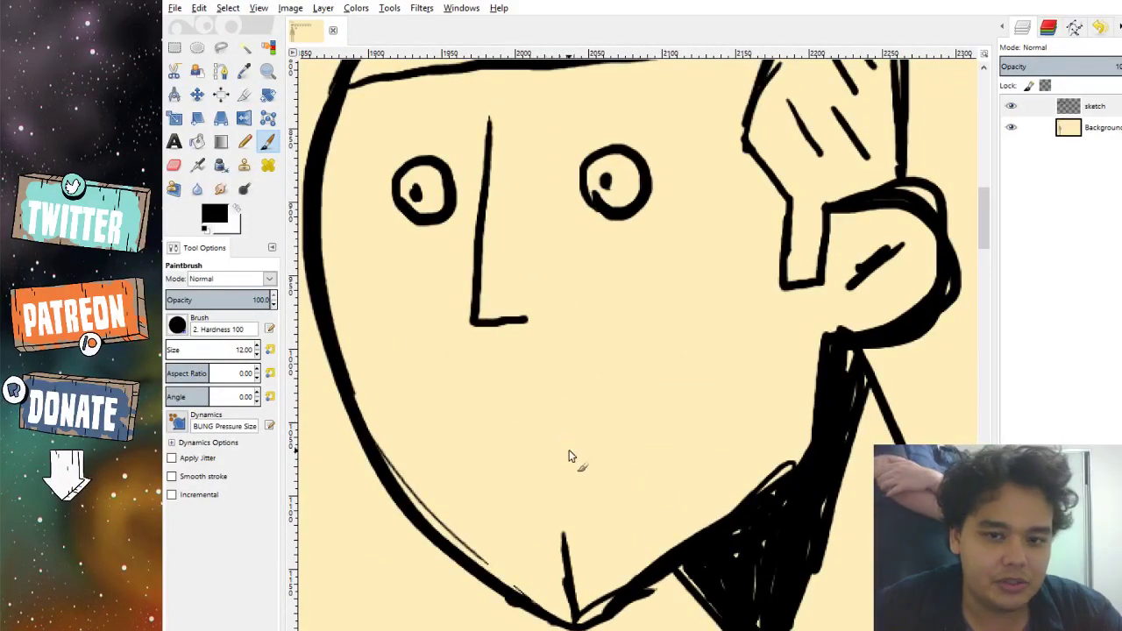
mouse_move(344, 362)
mouse_down()
mouse_move(535, 371)
mouse_move(692, 413)
mouse_move(705, 450)
mouse_move(609, 475)
mouse_move(483, 479)
mouse_move(394, 464)
mouse_move(376, 386)
mouse_move(445, 369)
mouse_move(697, 366)
mouse_move(744, 376)
mouse_move(757, 407)
mouse_move(703, 441)
mouse_move(460, 458)
mouse_move(409, 452)
mouse_move(371, 415)
mouse_move(374, 372)
mouse_move(373, 390)
mouse_move(395, 375)
mouse_up()
key(ctrl+z)
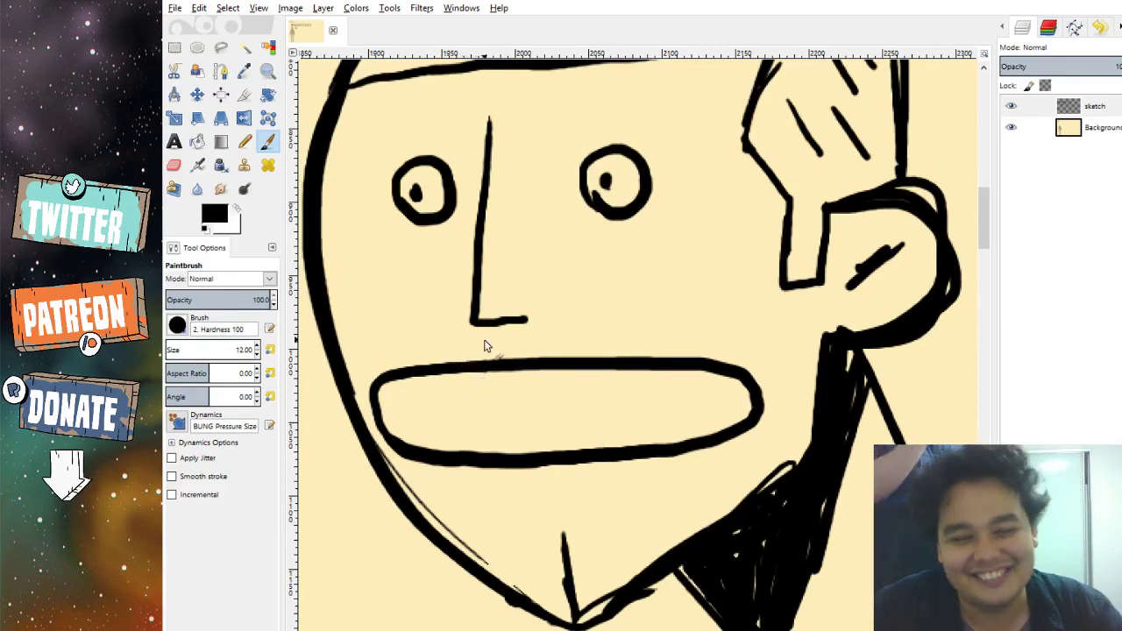
Divide the wide flat mouth into teeth with four evenly spaced vertical lines.
drag(425, 376, 431, 449)
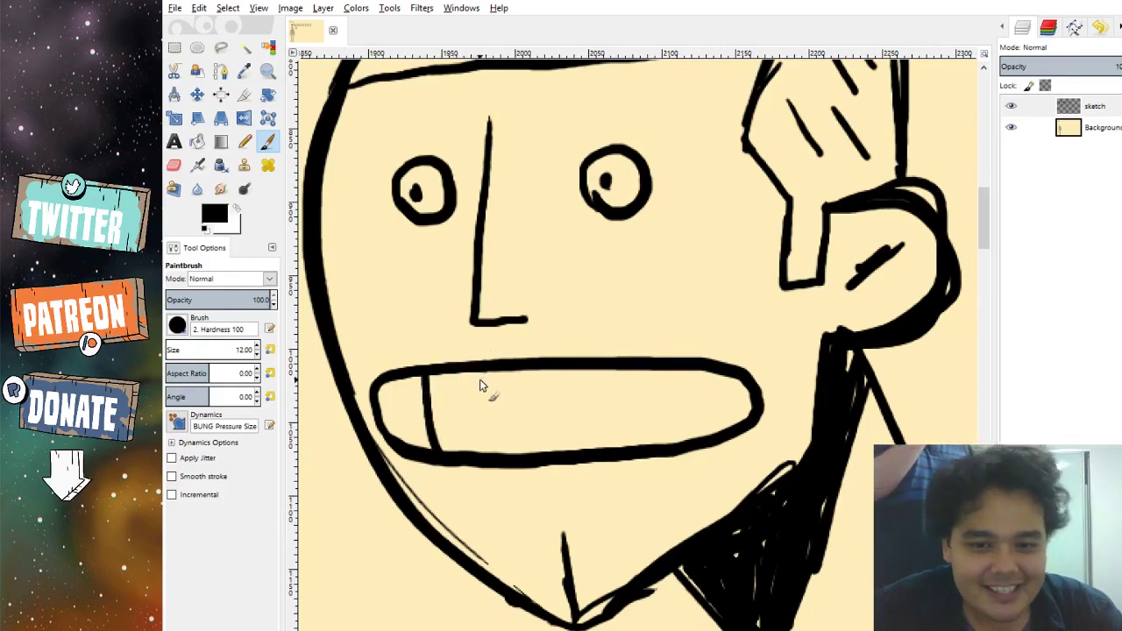
drag(497, 372, 508, 453)
drag(577, 372, 583, 451)
scroll(574, 372, right, 3)
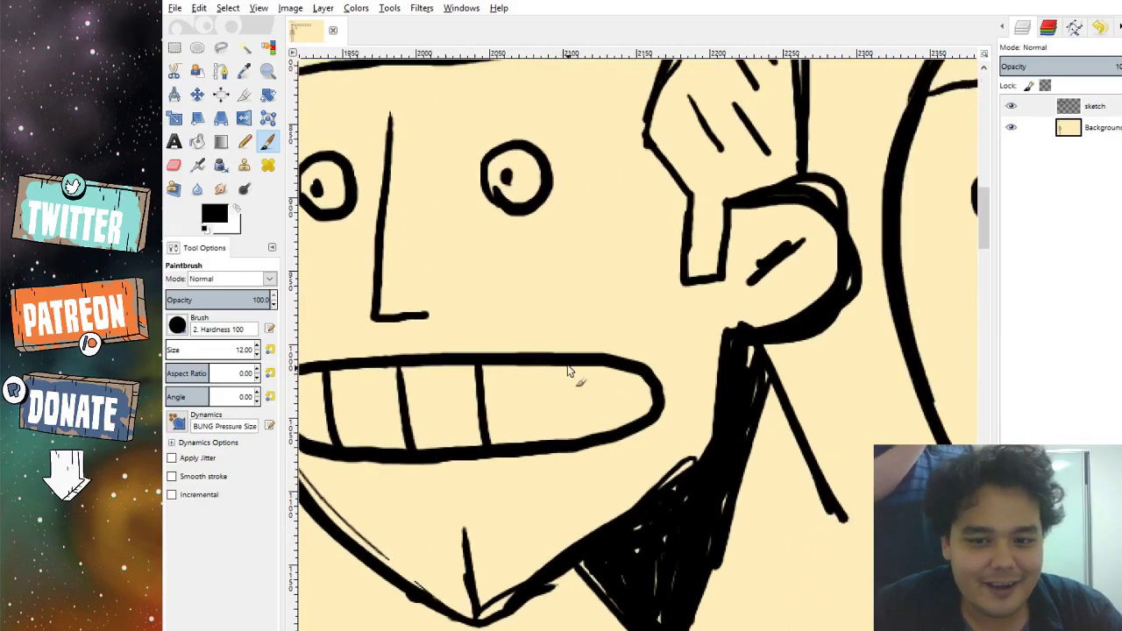
drag(570, 370, 575, 447)
Draw a curved crease and a short crease above it on the ear-side cheek, and a slanted crease on the opposite cheek.
mouse_move(624, 318)
mouse_down()
mouse_move(665, 359)
mouse_move(694, 440)
mouse_up()
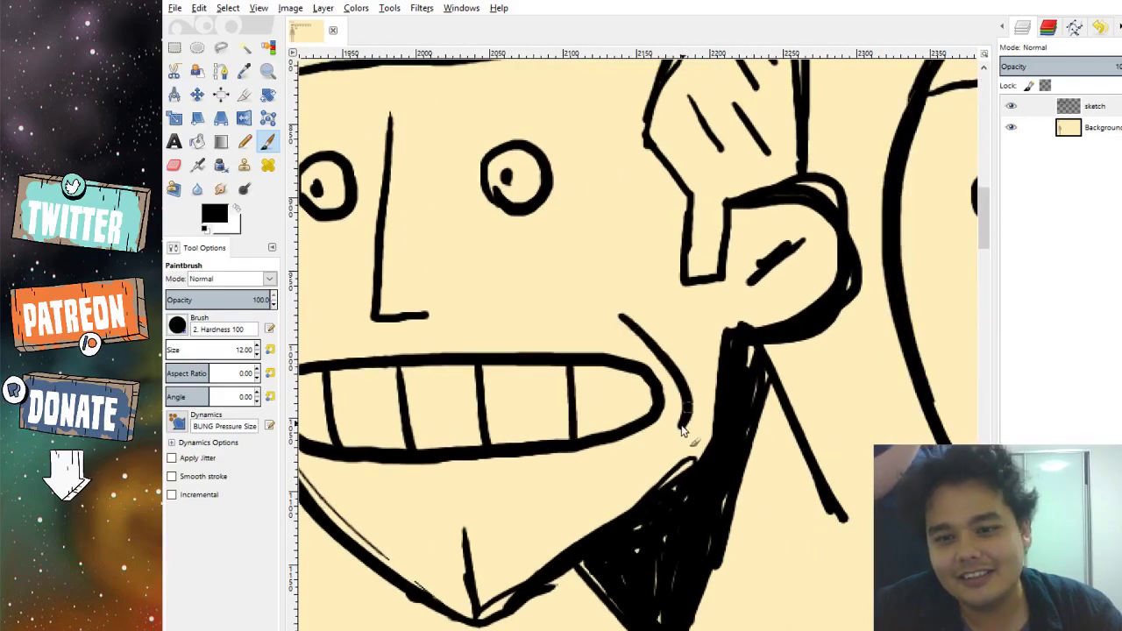
key(ctrl+z)
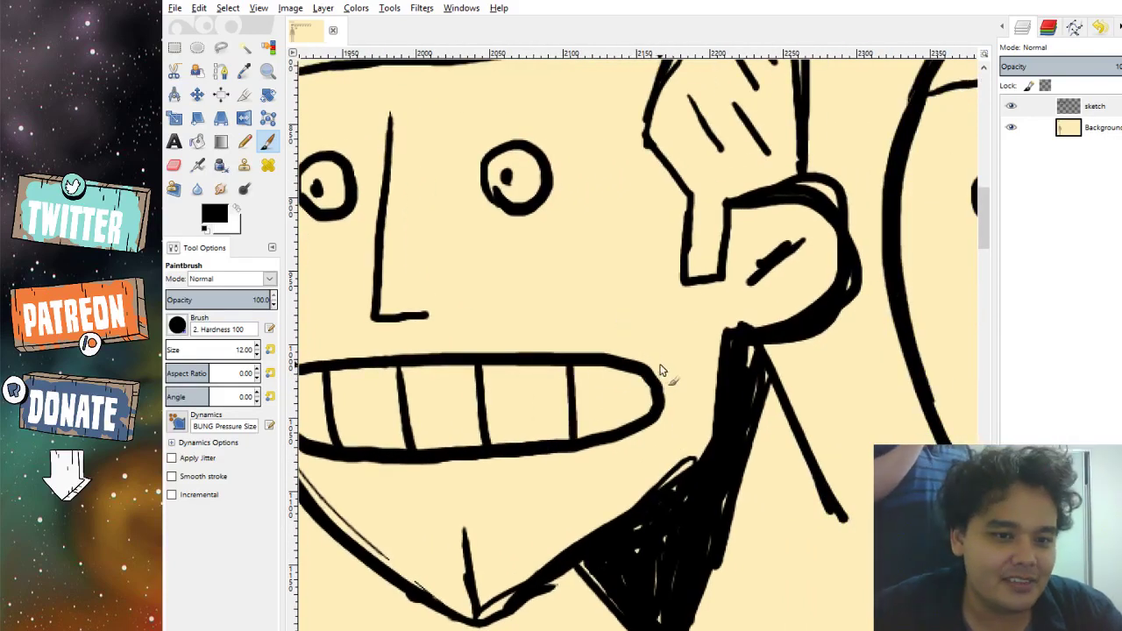
scroll(664, 371, right, 2)
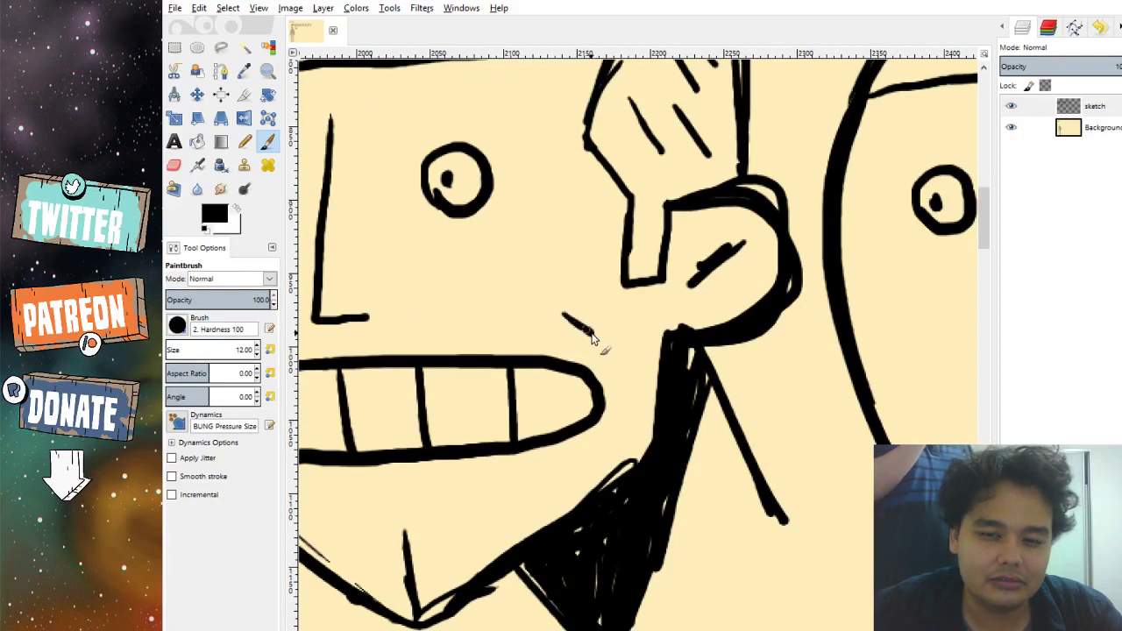
mouse_move(593, 338)
mouse_down()
mouse_move(628, 367)
mouse_move(631, 412)
mouse_move(636, 395)
mouse_move(605, 450)
mouse_up()
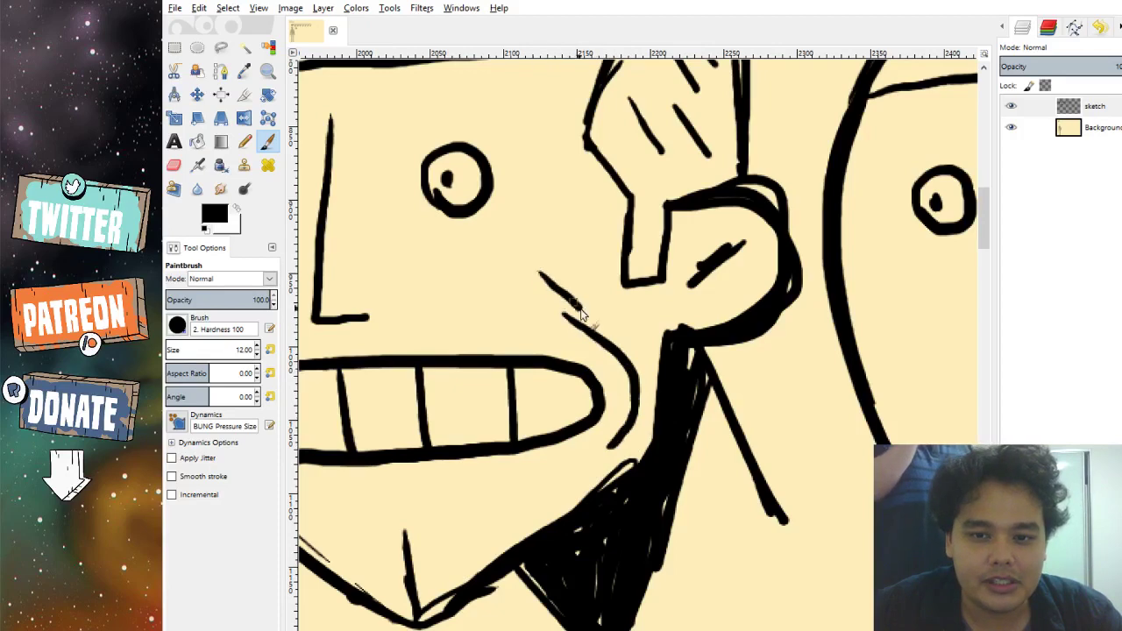
scroll(587, 311, left, 5)
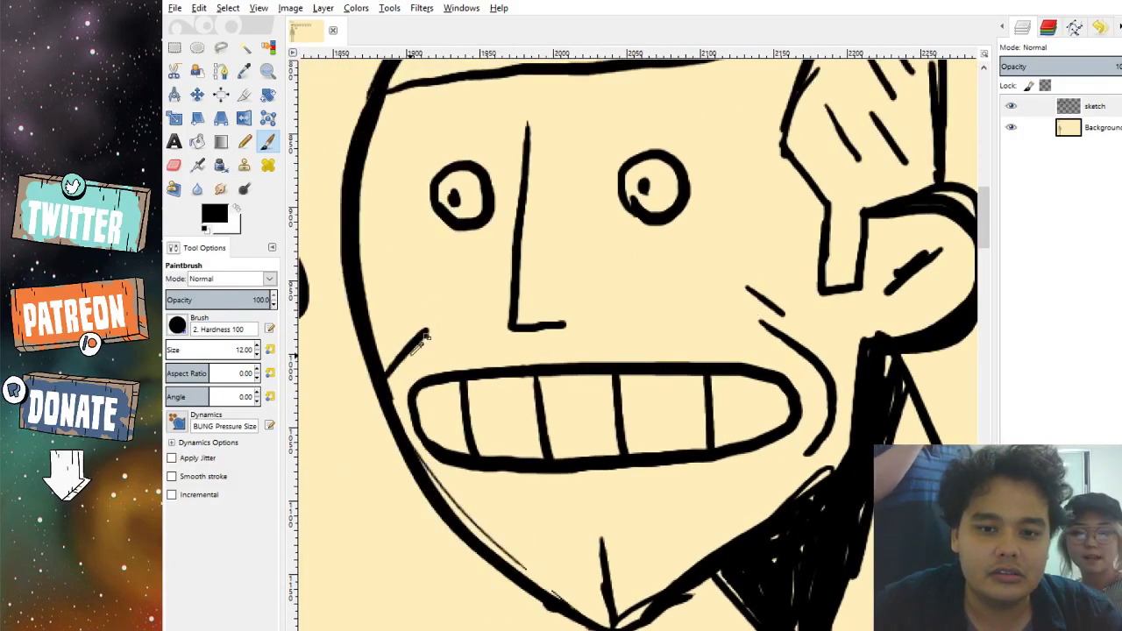
drag(430, 319, 382, 393)
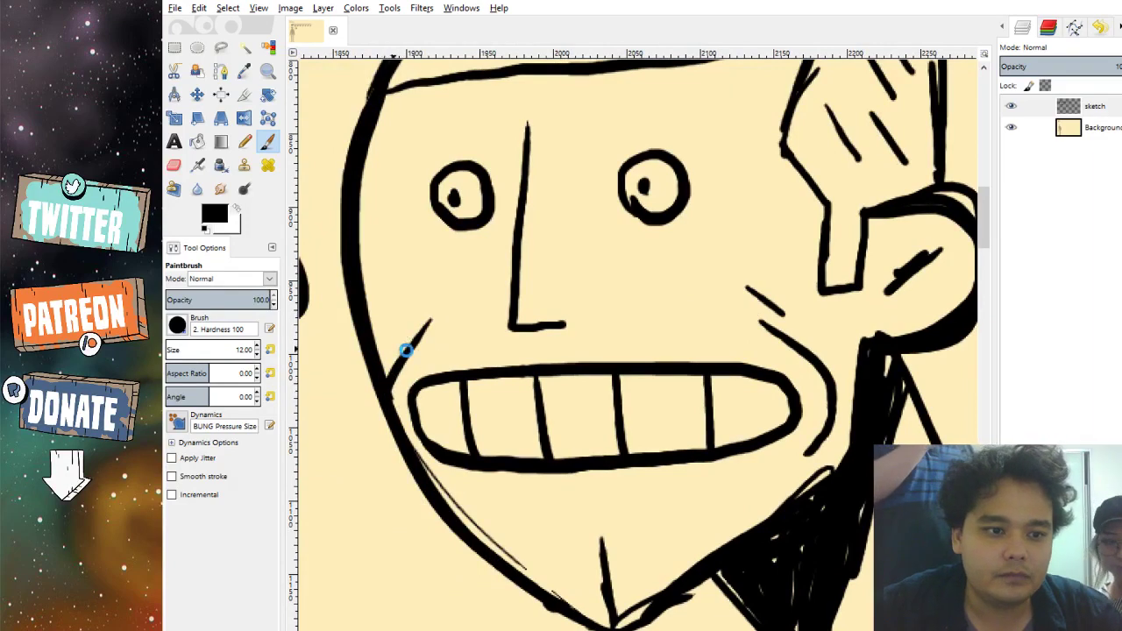
Draw a short horizontal crease between the wide mouth and the chin line.
scroll(590, 496, right, 3)
scroll(455, 489, down, 1)
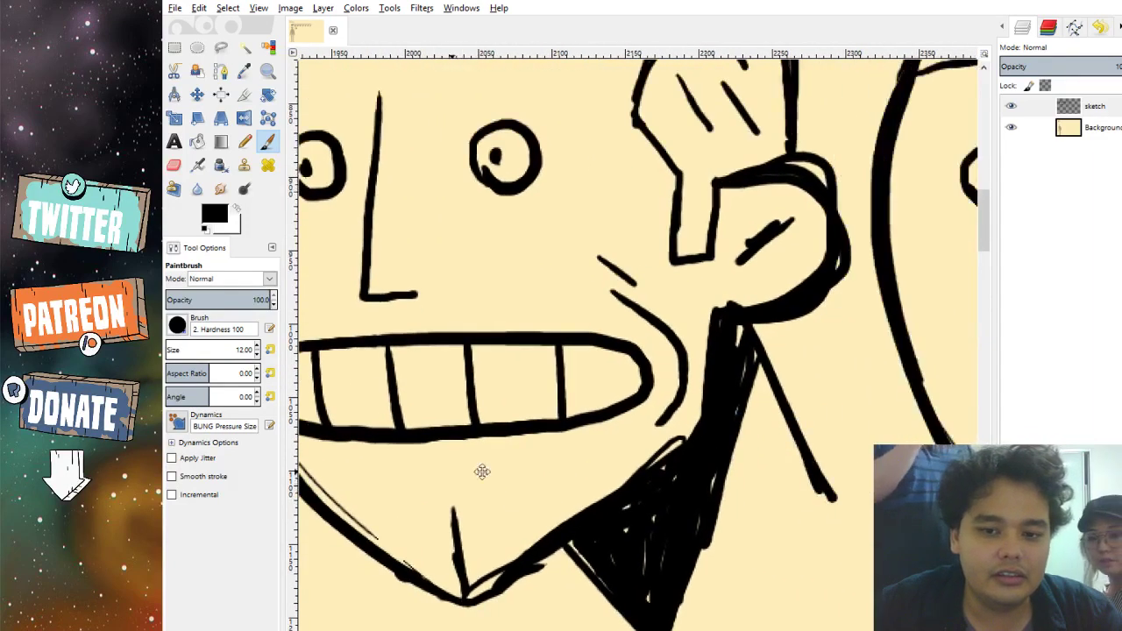
scroll(482, 472, left, 2)
drag(504, 476, 642, 476)
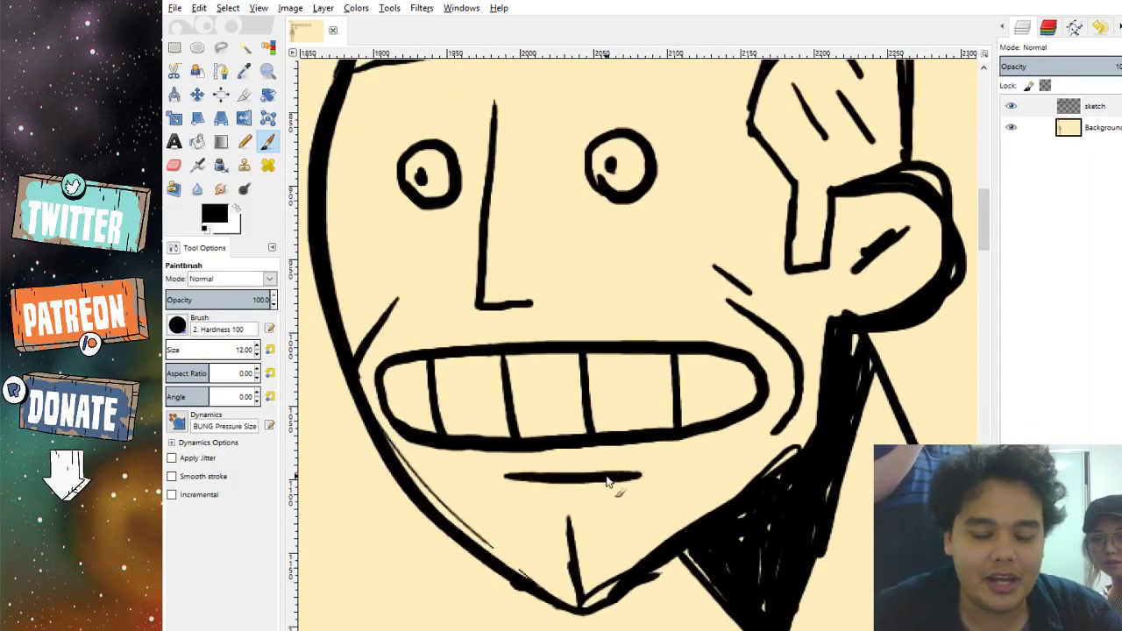
key(ctrl+z)
drag(510, 478, 654, 479)
key(ctrl+z)
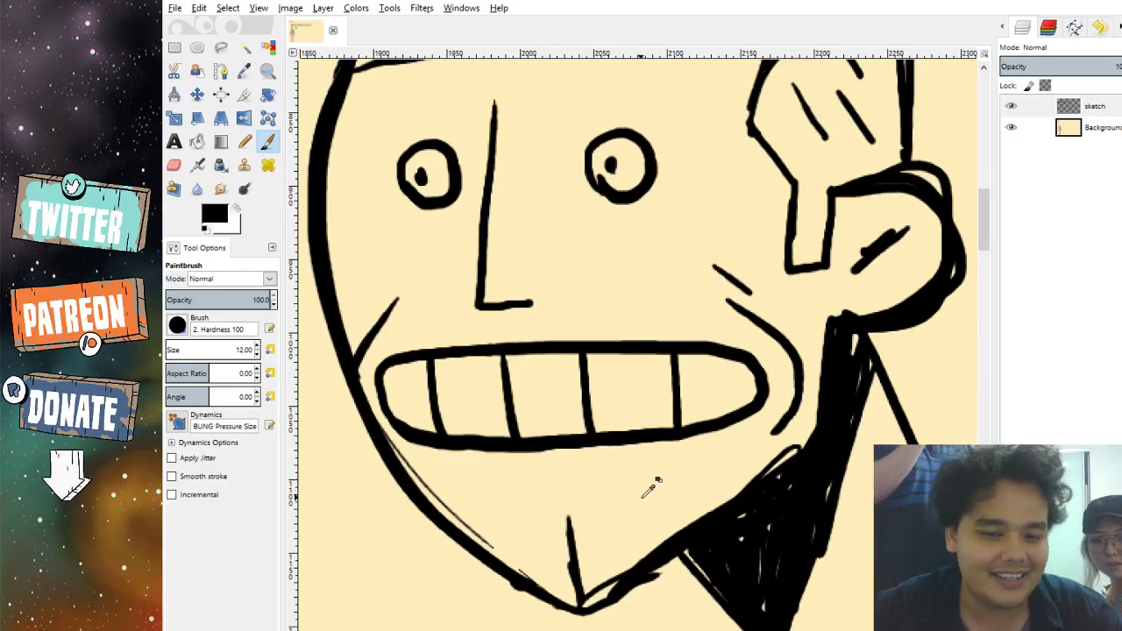
drag(504, 480, 664, 484)
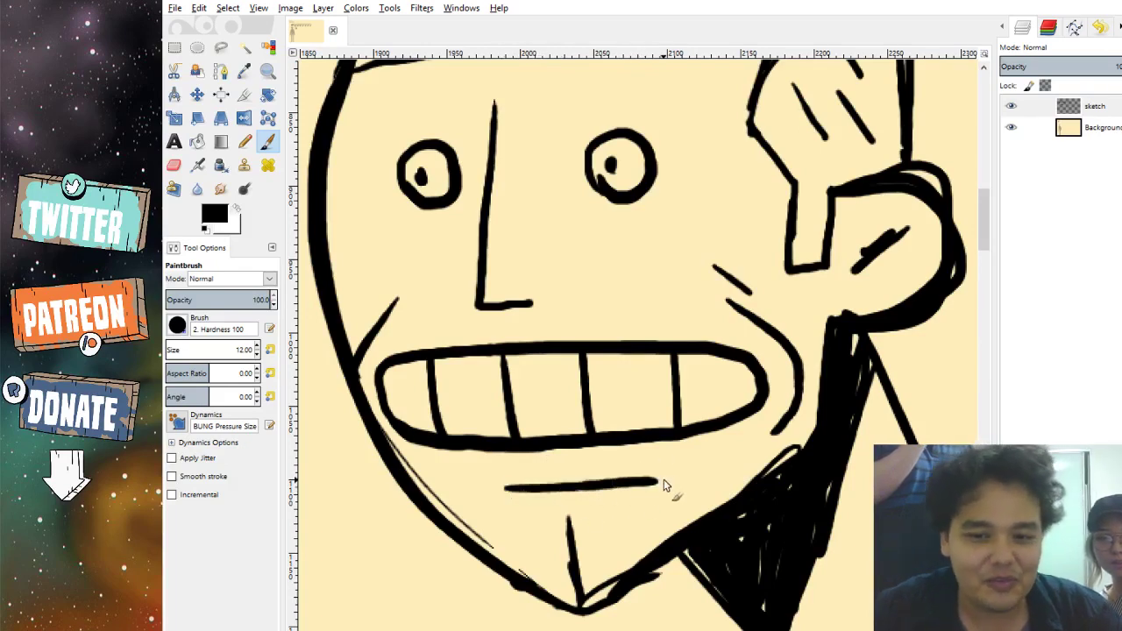
key(ctrl+z)
drag(501, 479, 638, 480)
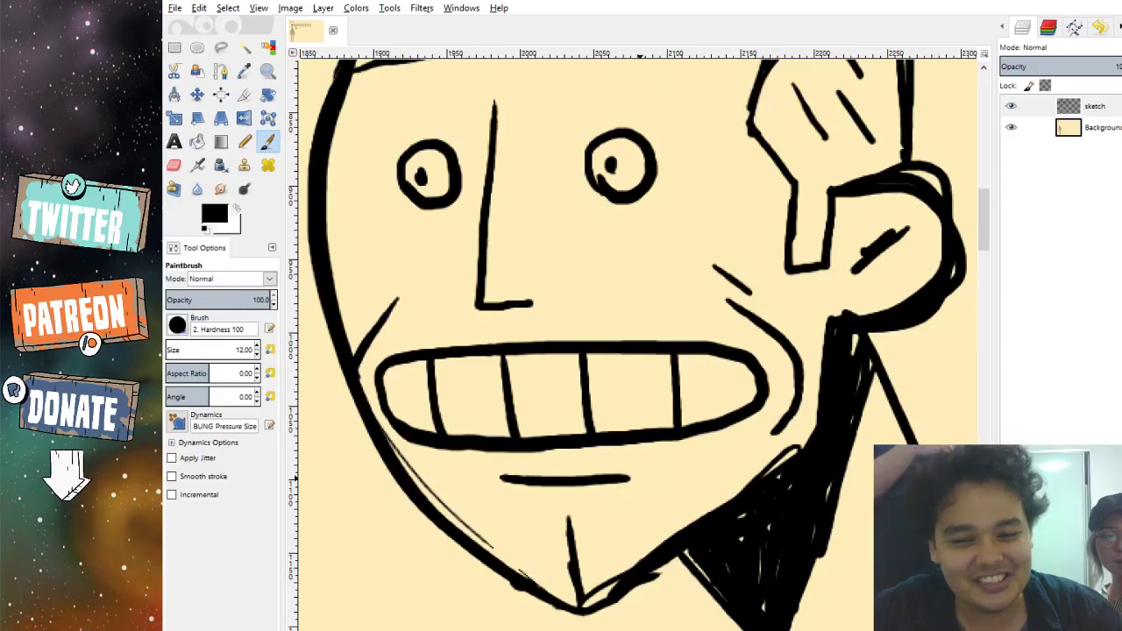
Try a wavy mouth line below the nose of the next mouthless head.
scroll(796, 492, right, 8)
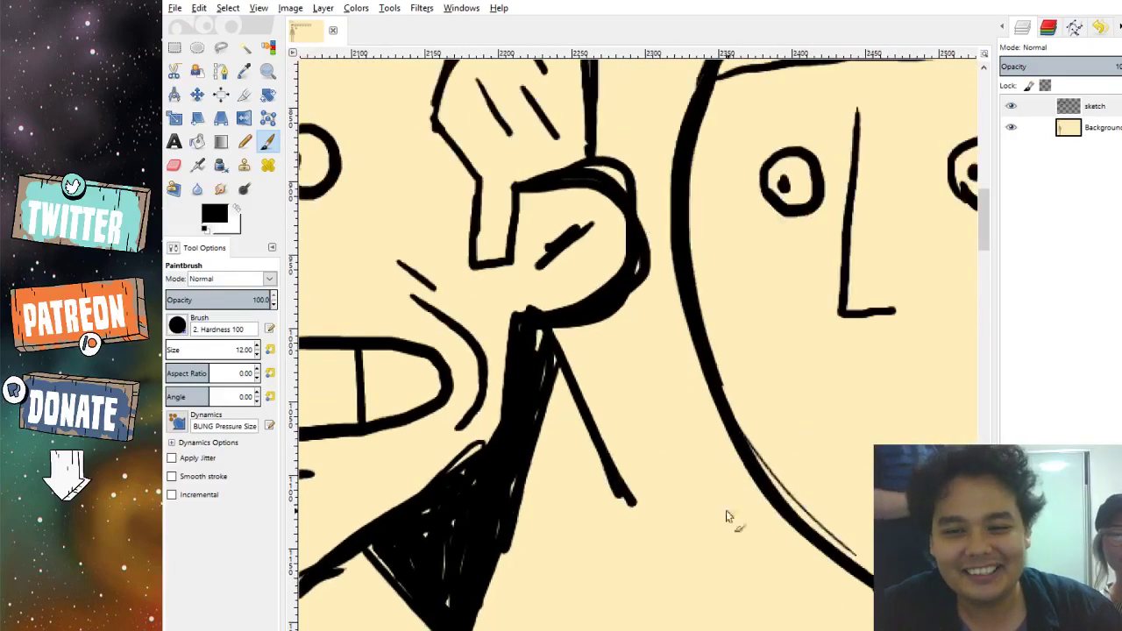
scroll(415, 420, left, 1)
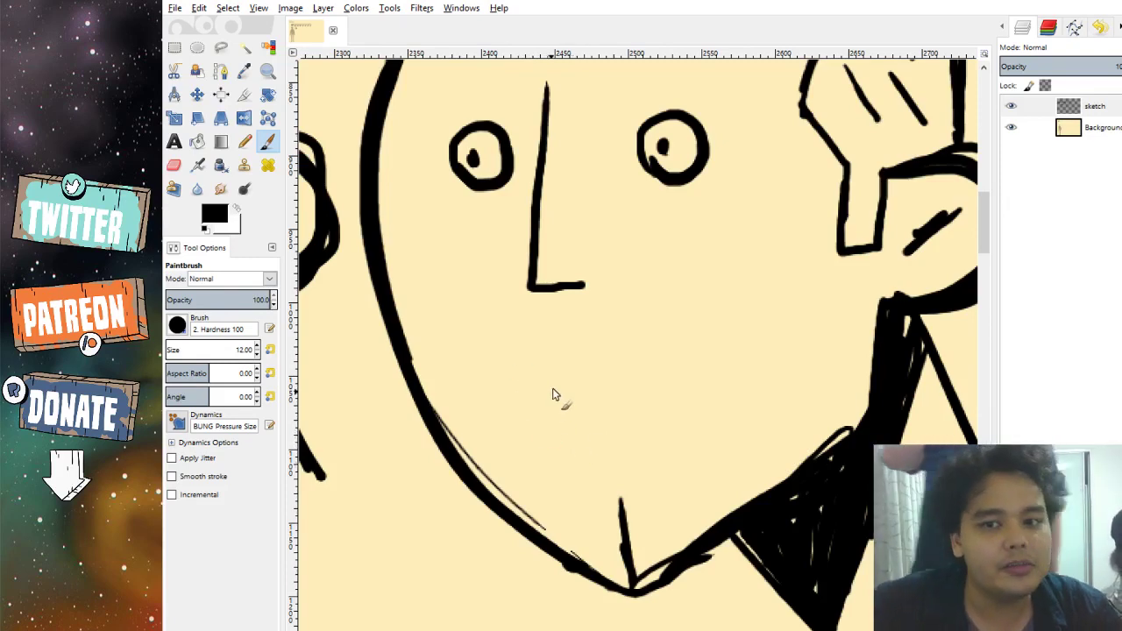
mouse_move(439, 410)
mouse_down()
mouse_move(507, 324)
mouse_move(578, 346)
mouse_move(693, 342)
mouse_up()
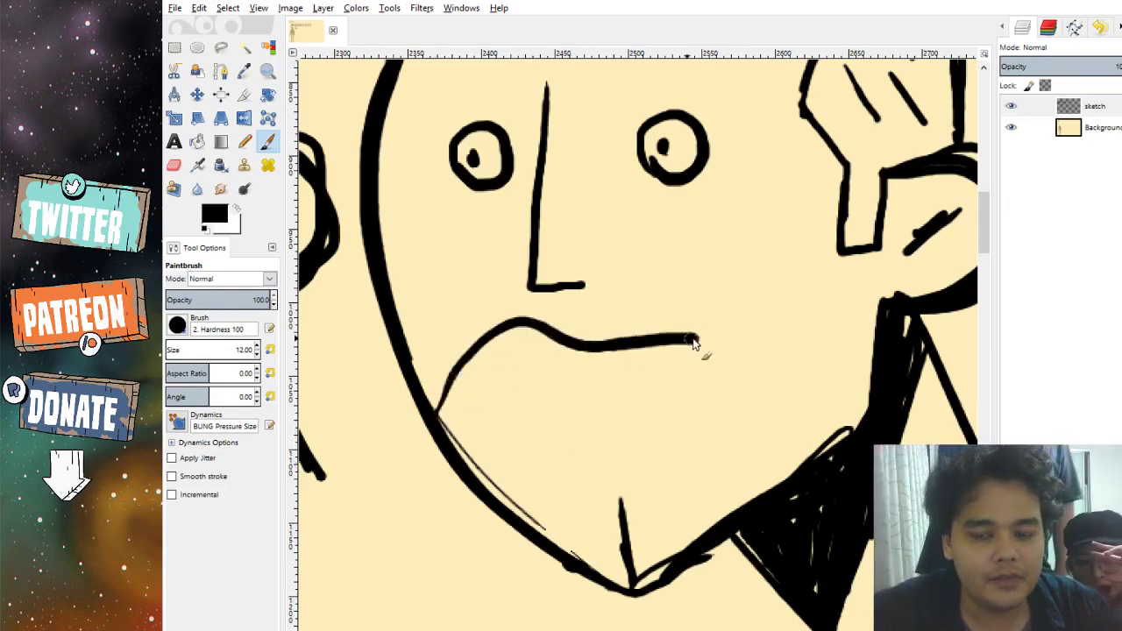
key(ctrl+z)
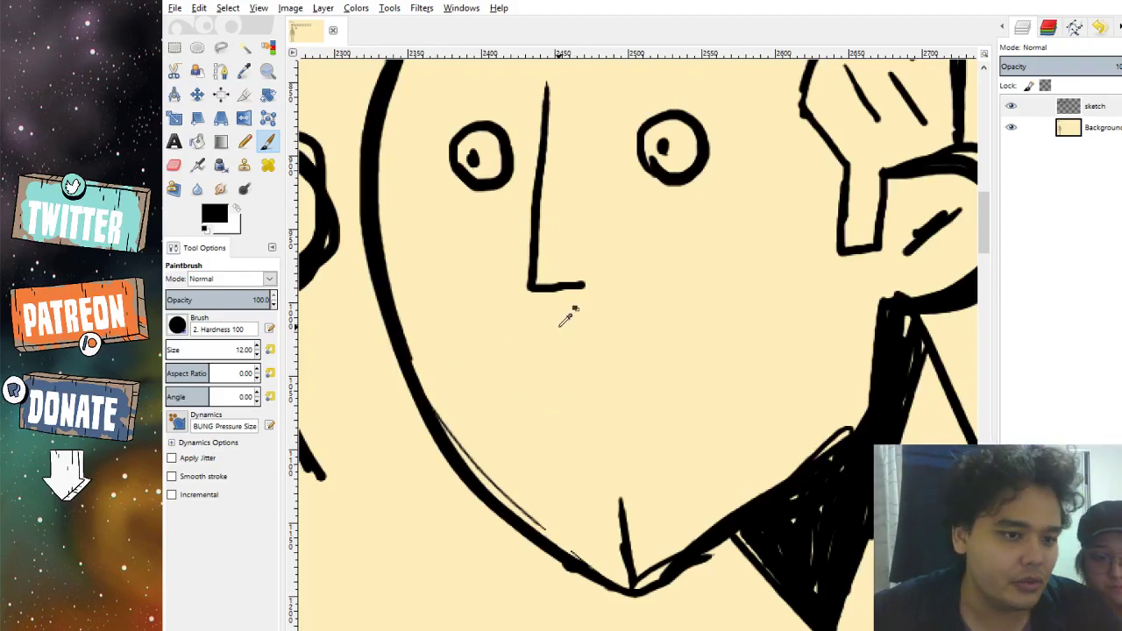
Draw a large open, downturned mouth outline with two drooping lobes below the nose of this head.
drag(557, 367, 563, 419)
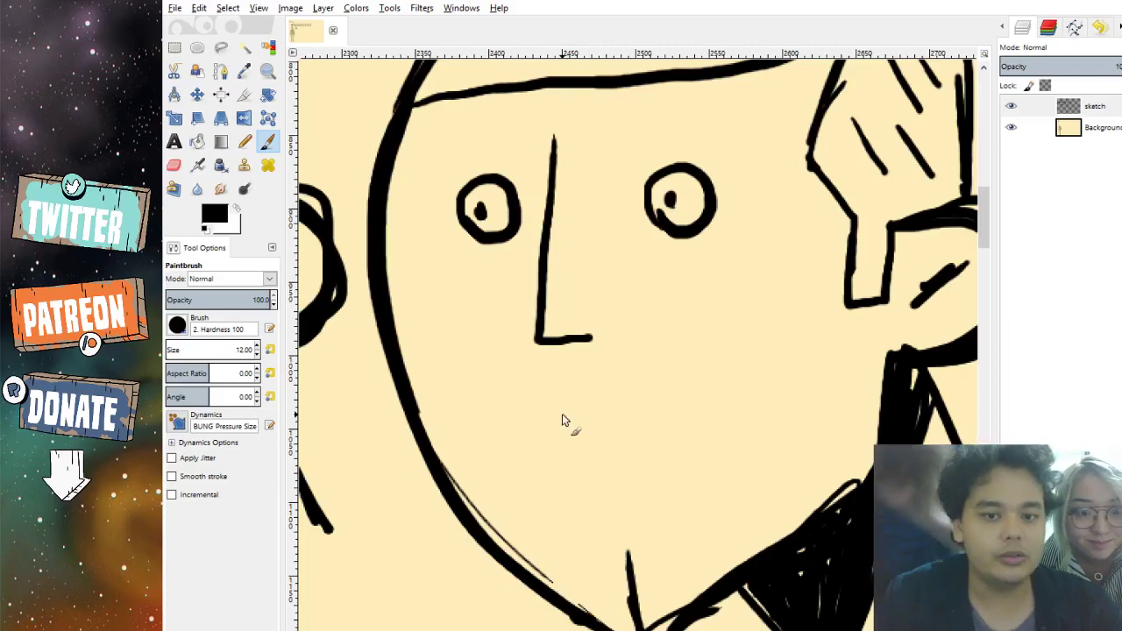
scroll(572, 518, down, 1)
scroll(476, 493, up, 1)
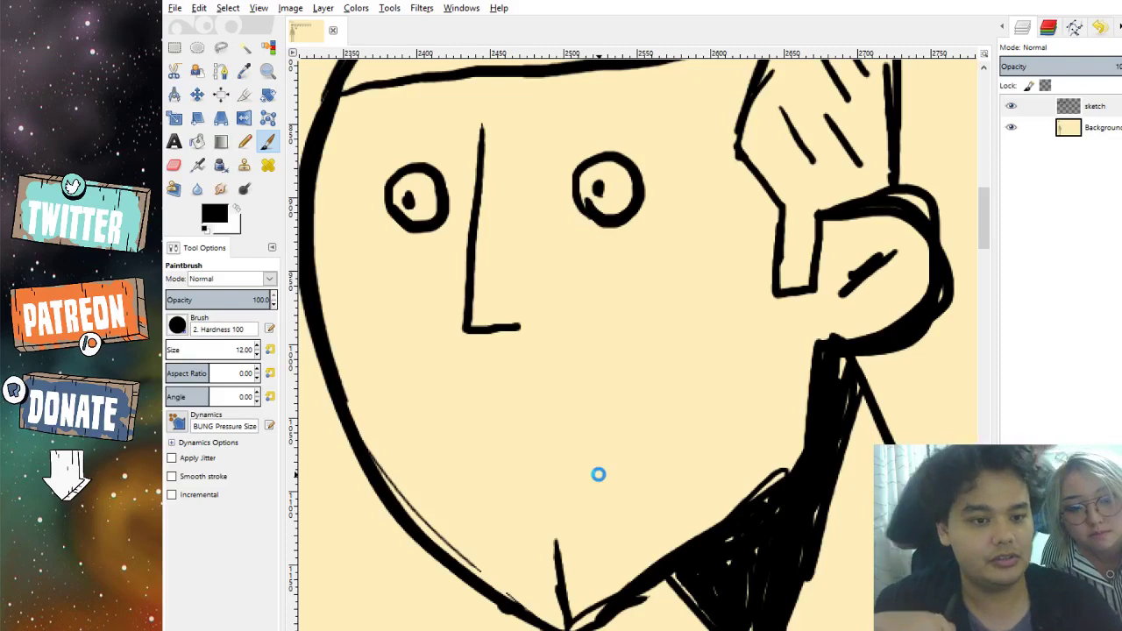
scroll(540, 443, left, 1)
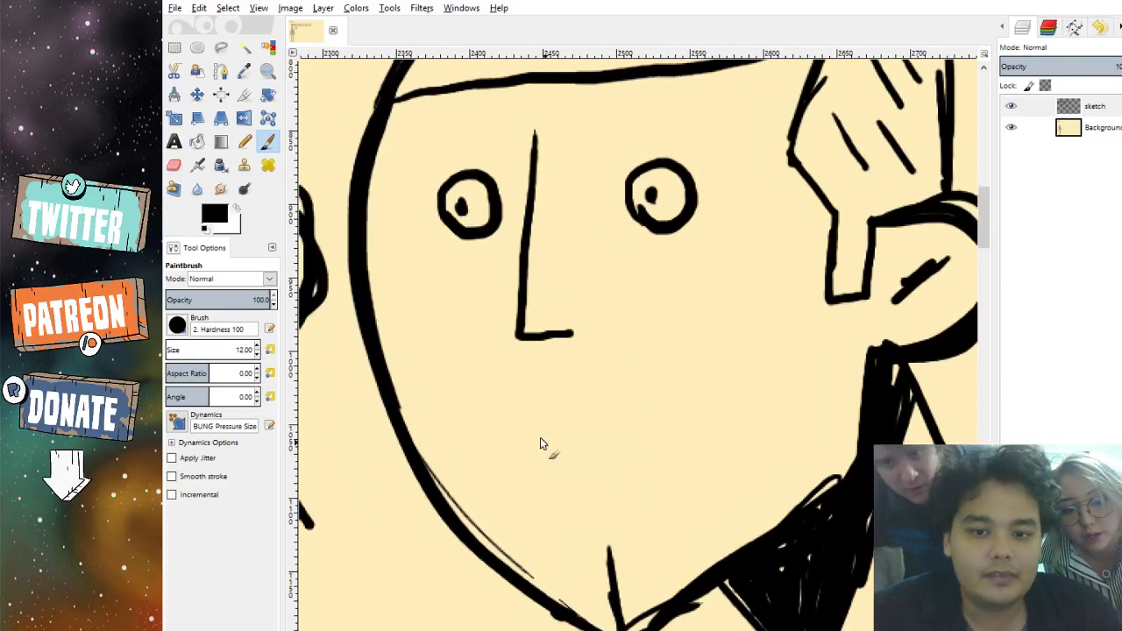
mouse_move(506, 515)
mouse_down()
mouse_move(496, 388)
mouse_move(633, 361)
mouse_move(723, 449)
mouse_move(686, 511)
mouse_move(614, 451)
mouse_move(566, 467)
mouse_move(555, 517)
mouse_move(528, 535)
mouse_move(496, 514)
mouse_up()
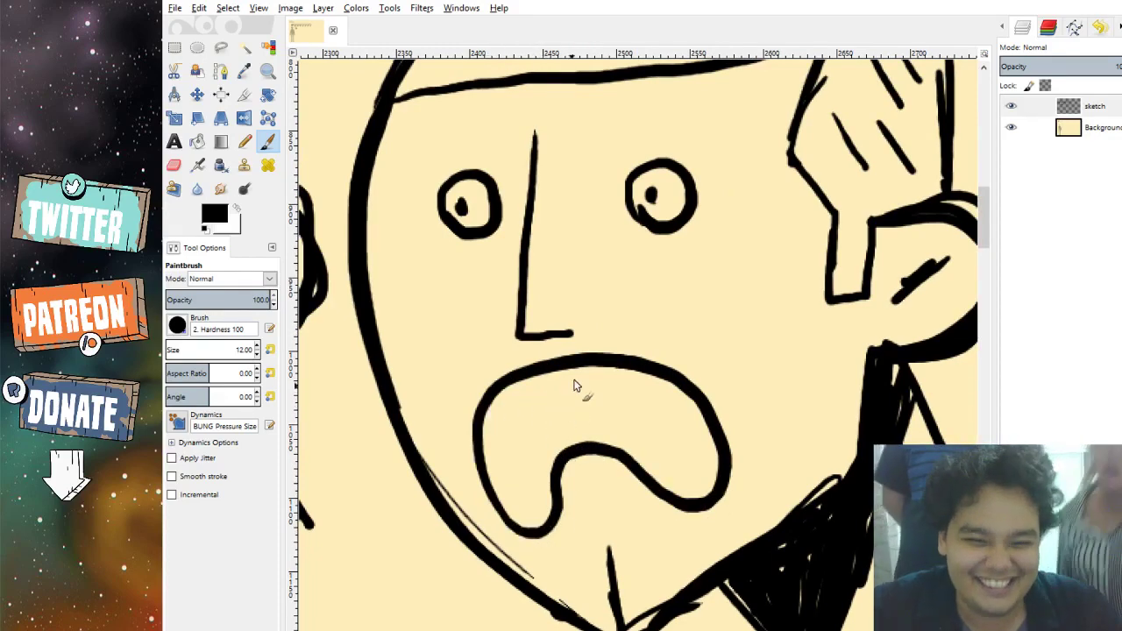
Draw an upper tooth line across the drooping mouth and split the teeth with two short vertical lines.
drag(489, 405, 680, 385)
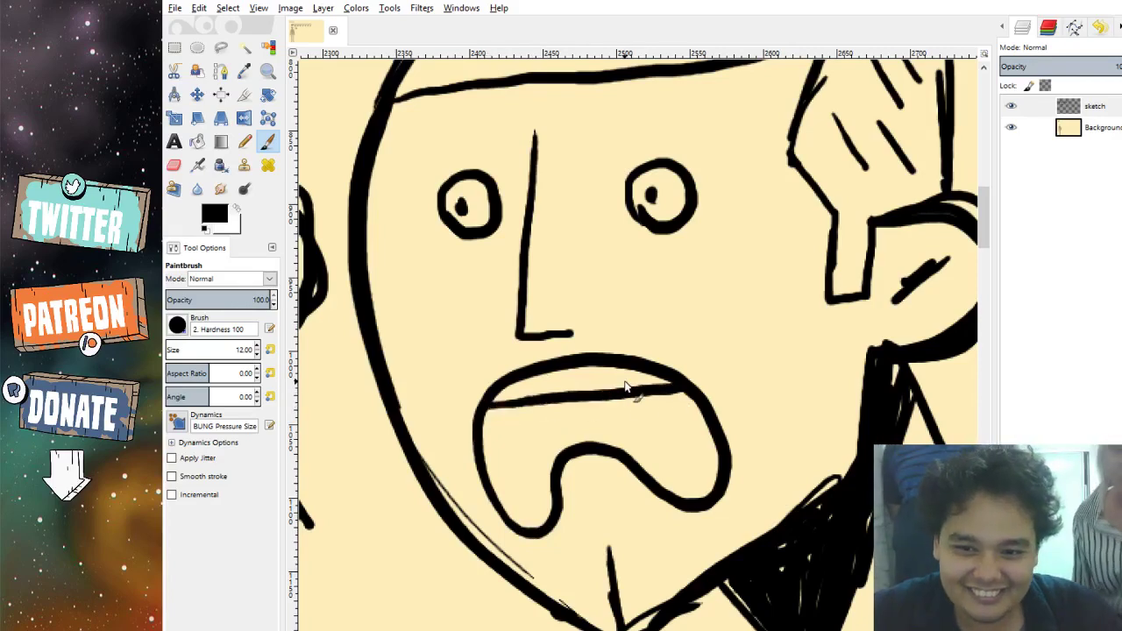
drag(527, 378, 529, 395)
drag(599, 367, 602, 391)
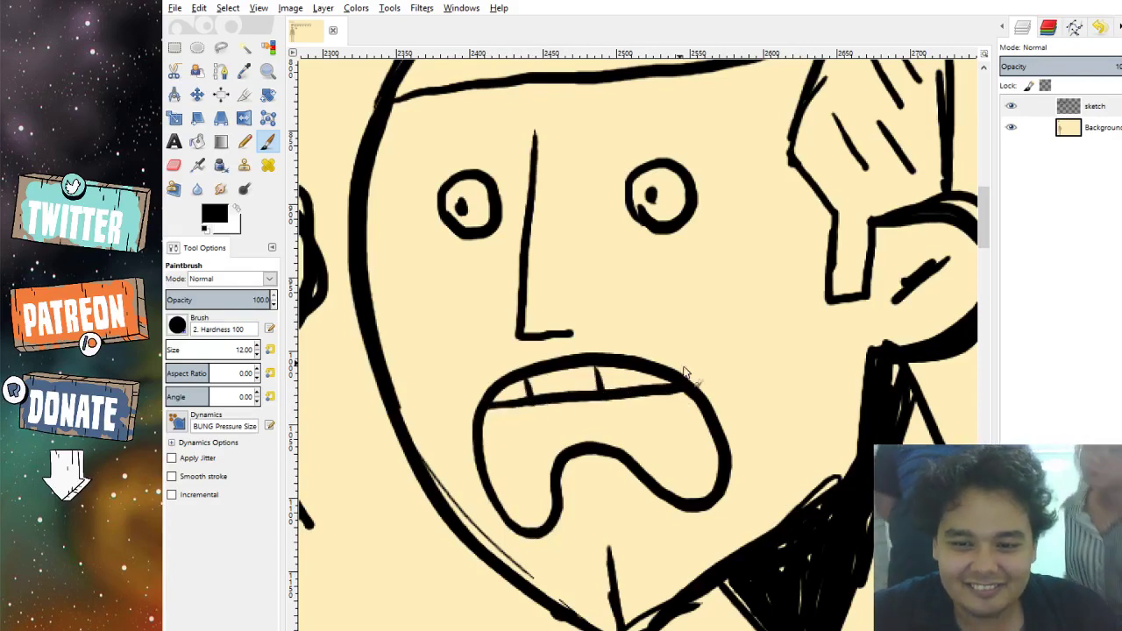
Draw slanted cheek creases on both sides of the drooping open mouth.
drag(718, 420, 646, 405)
mouse_move(672, 330)
mouse_down()
mouse_move(687, 382)
mouse_move(689, 465)
mouse_up()
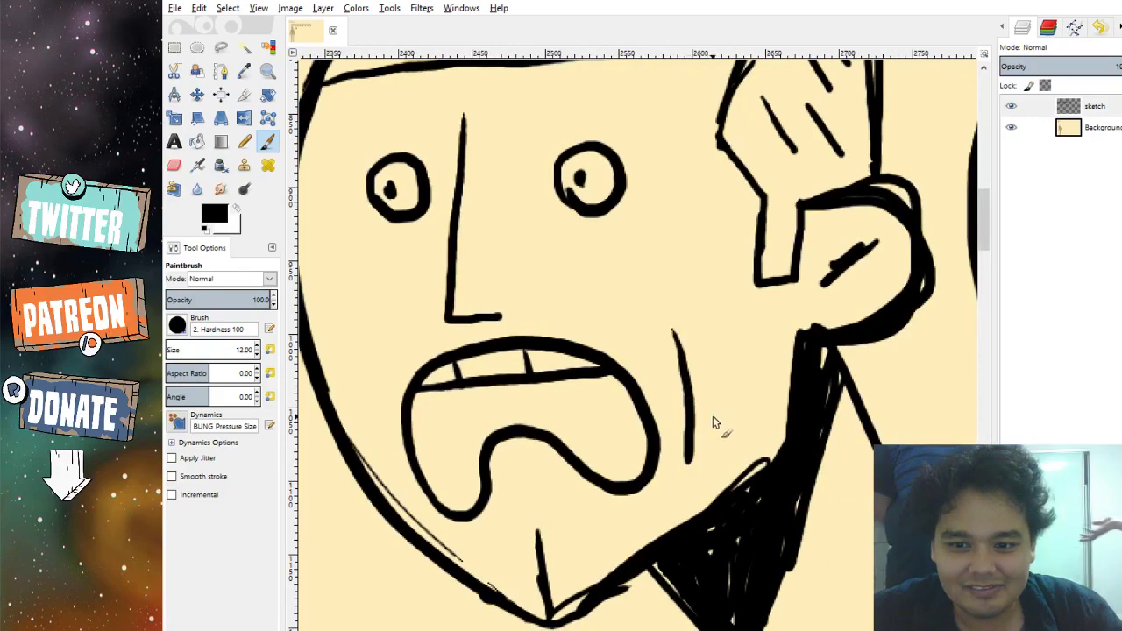
drag(715, 419, 710, 487)
mouse_move(356, 377)
mouse_down()
mouse_move(376, 441)
mouse_move(431, 515)
mouse_move(487, 478)
mouse_up()
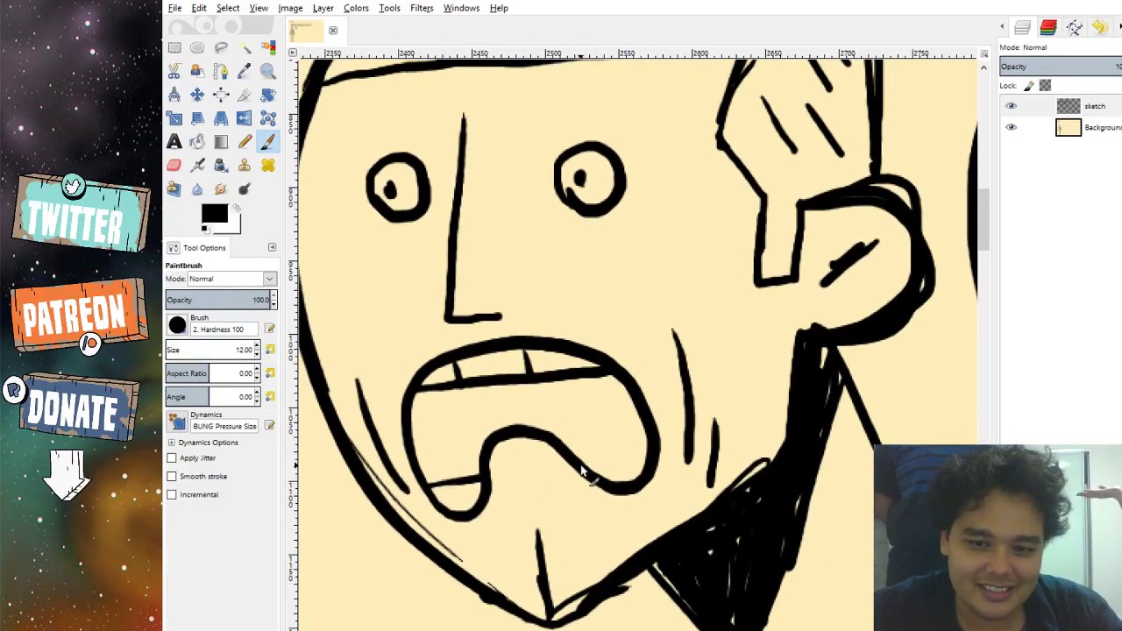
Draw lower tooth lines across the mouth's drooping lobes and split each lobe's teeth with a short vertical line.
drag(582, 464, 649, 456)
drag(455, 484, 463, 510)
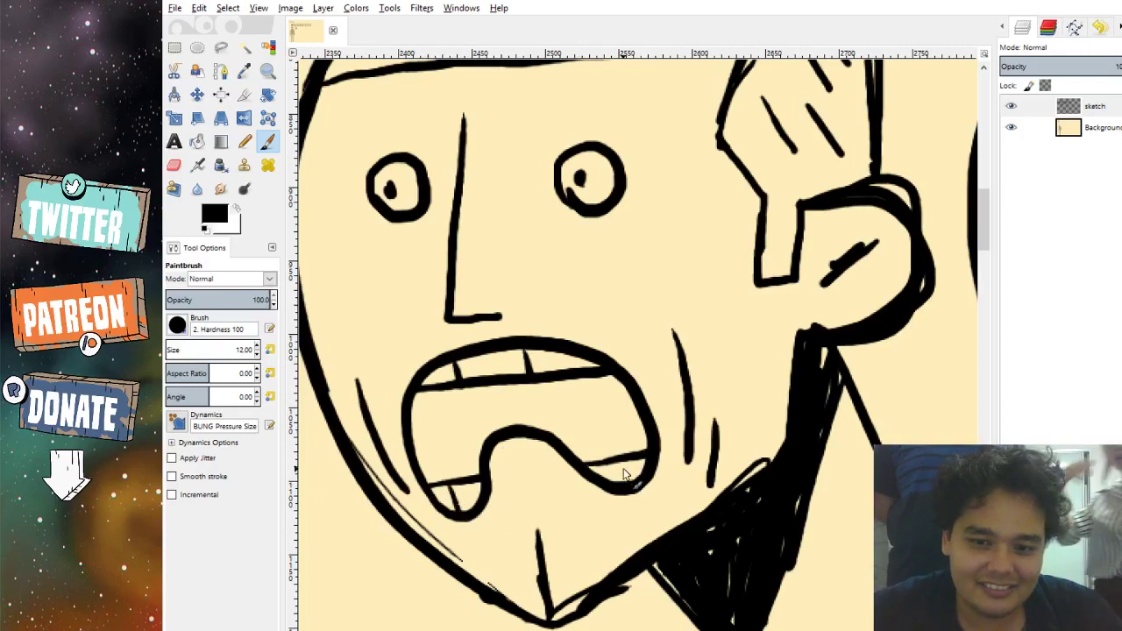
drag(627, 463, 625, 473)
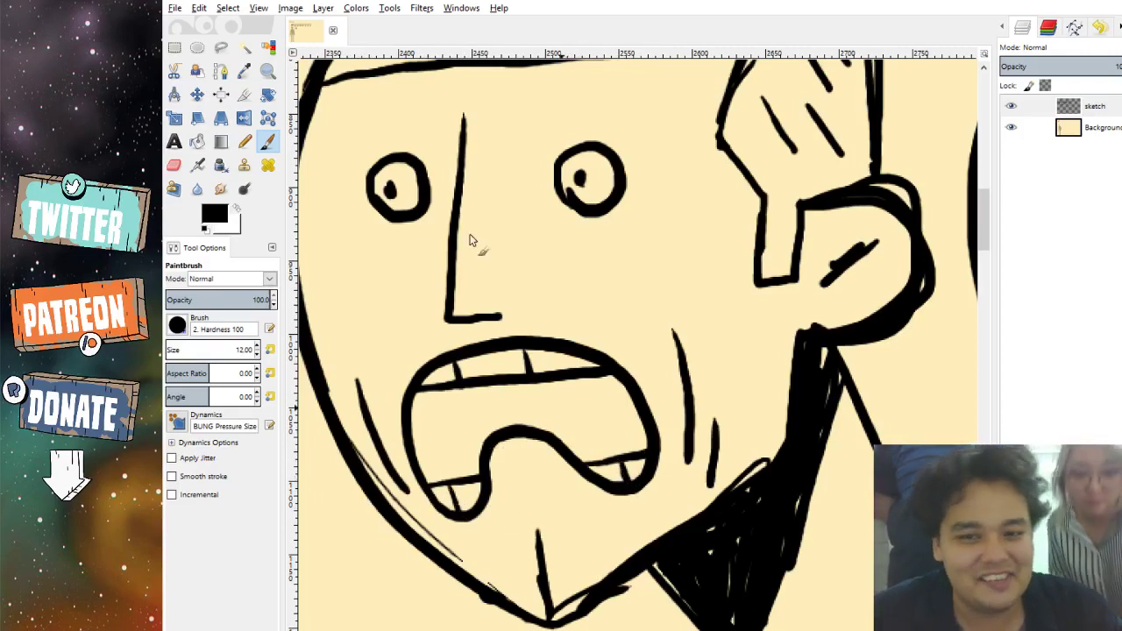
Fill the mouth interior between the upper and lower teeth with black, then return to the Paintbrush.
click(198, 141)
click(475, 426)
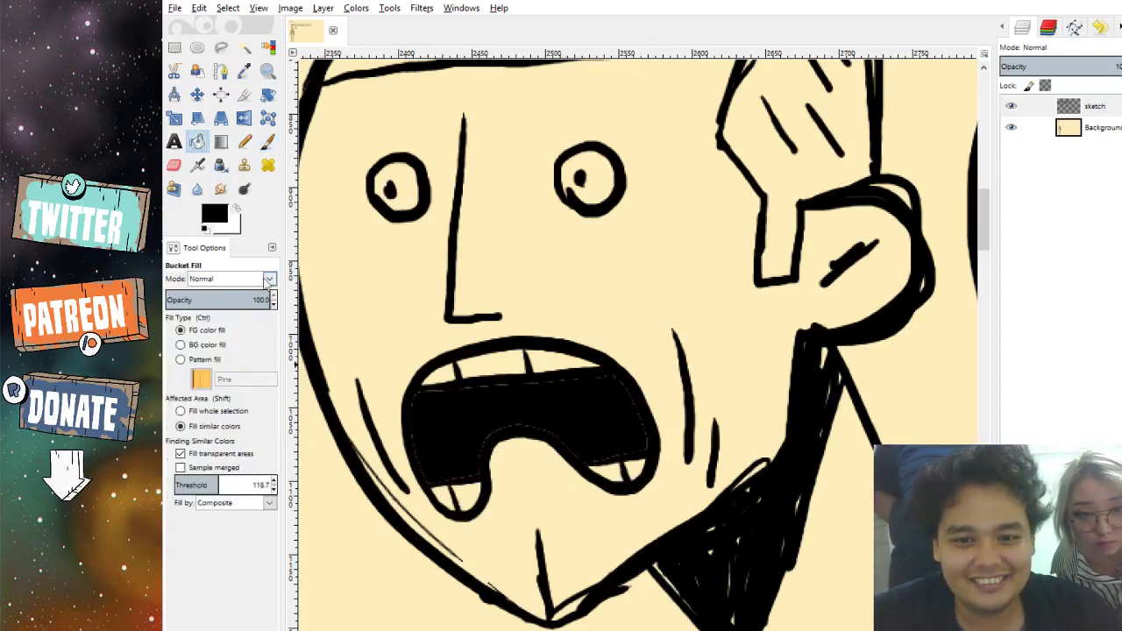
click(268, 143)
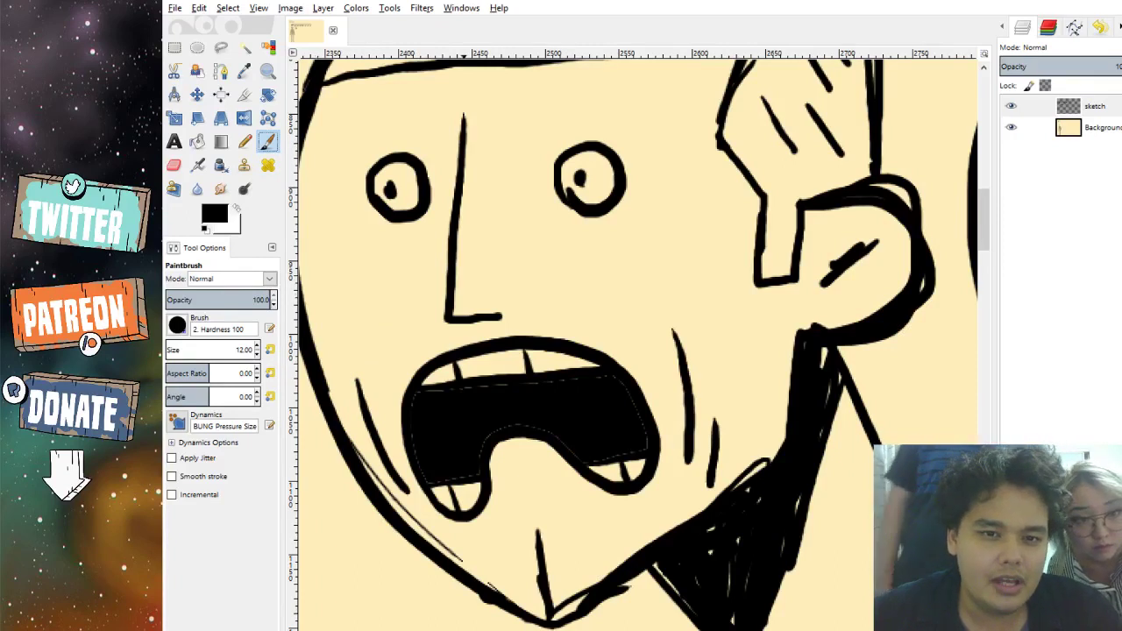
Try slanted eyebrow outlines above both eyes of the next mouthless head, then undo them.
scroll(451, 184, down, 3)
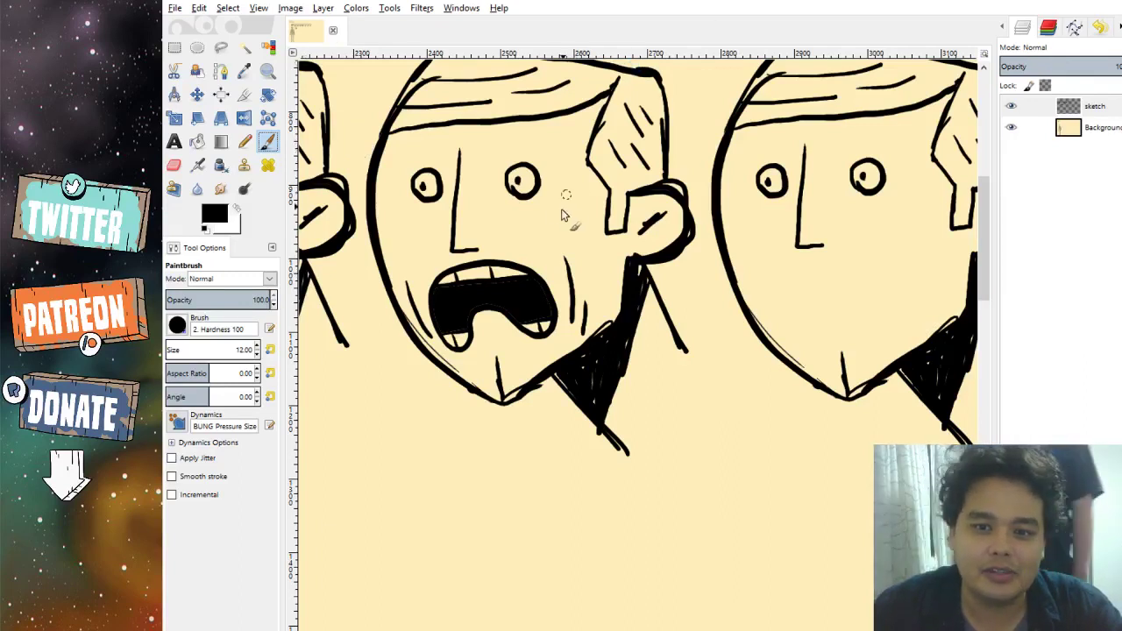
scroll(816, 280, right, 3)
scroll(815, 279, up, 2)
scroll(804, 250, down, 1)
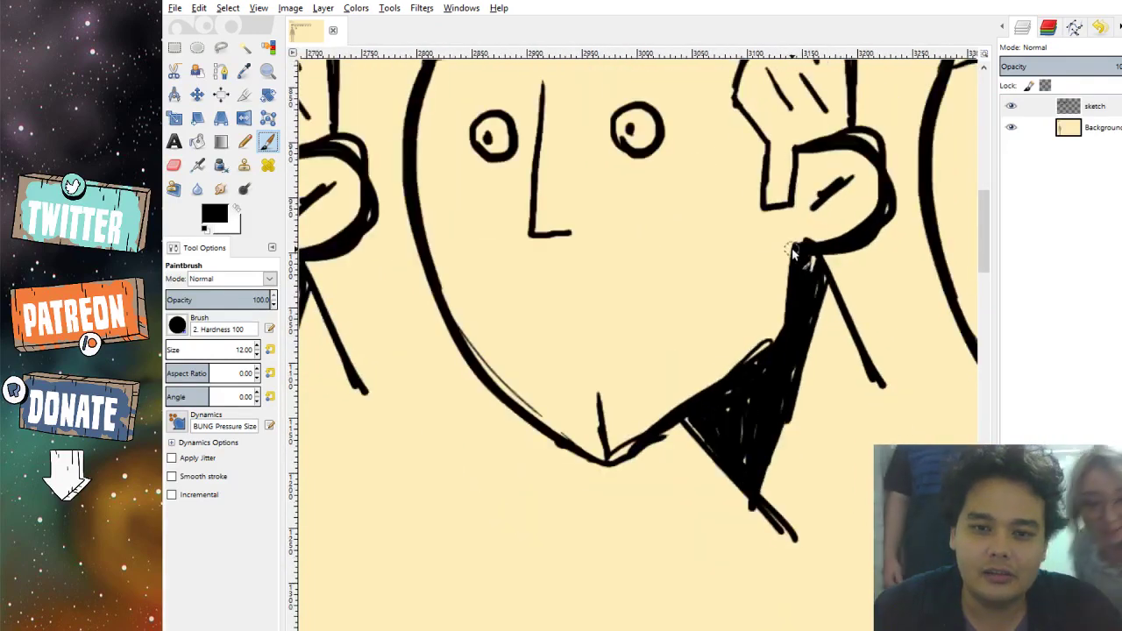
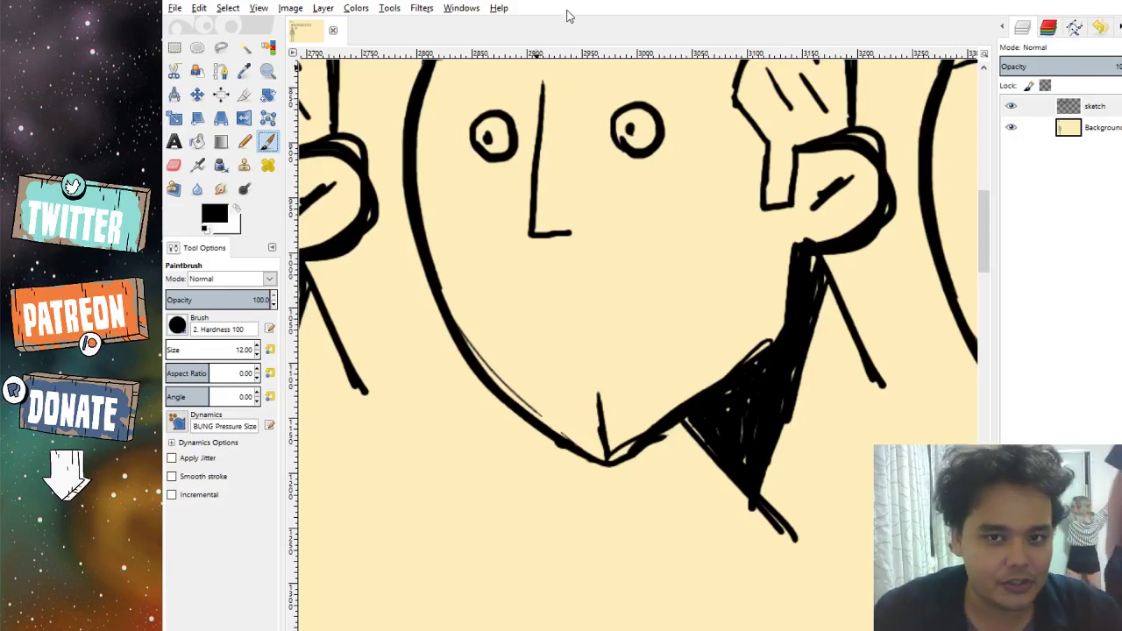
scroll(623, 328, up, 3)
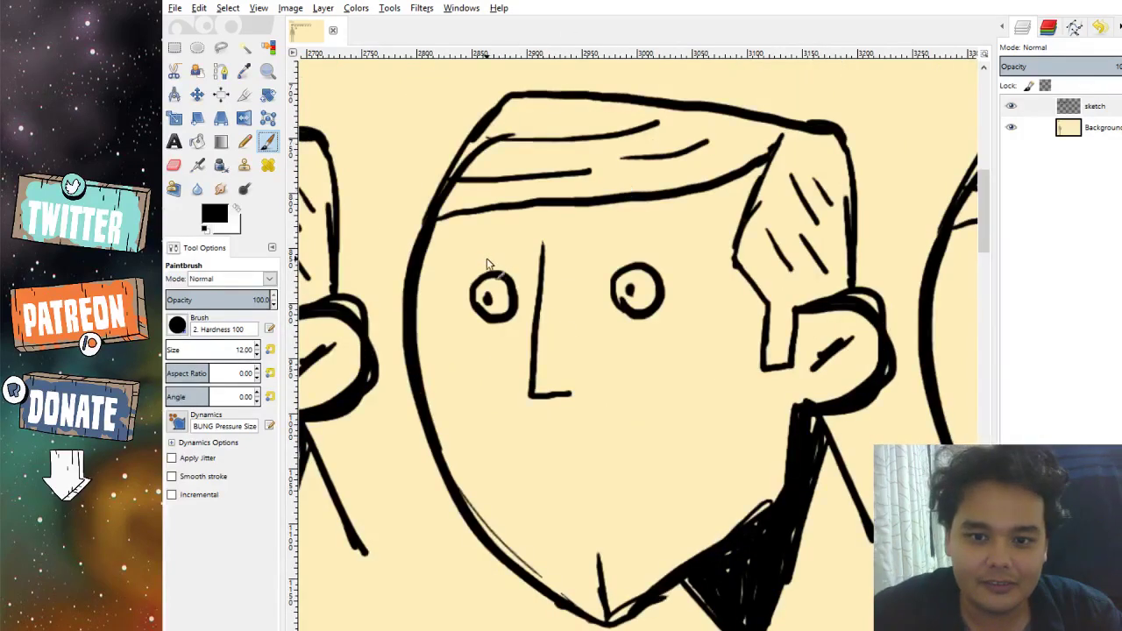
mouse_move(461, 254)
mouse_down()
mouse_move(508, 252)
mouse_move(507, 271)
mouse_move(477, 265)
mouse_move(485, 243)
mouse_move(517, 251)
mouse_move(479, 262)
mouse_move(456, 237)
mouse_move(520, 246)
mouse_move(514, 256)
mouse_move(449, 258)
mouse_up()
key(ctrl+z)
key(ctrl+z)
mouse_move(603, 254)
mouse_down()
mouse_move(663, 224)
mouse_move(682, 253)
mouse_move(602, 263)
mouse_up()
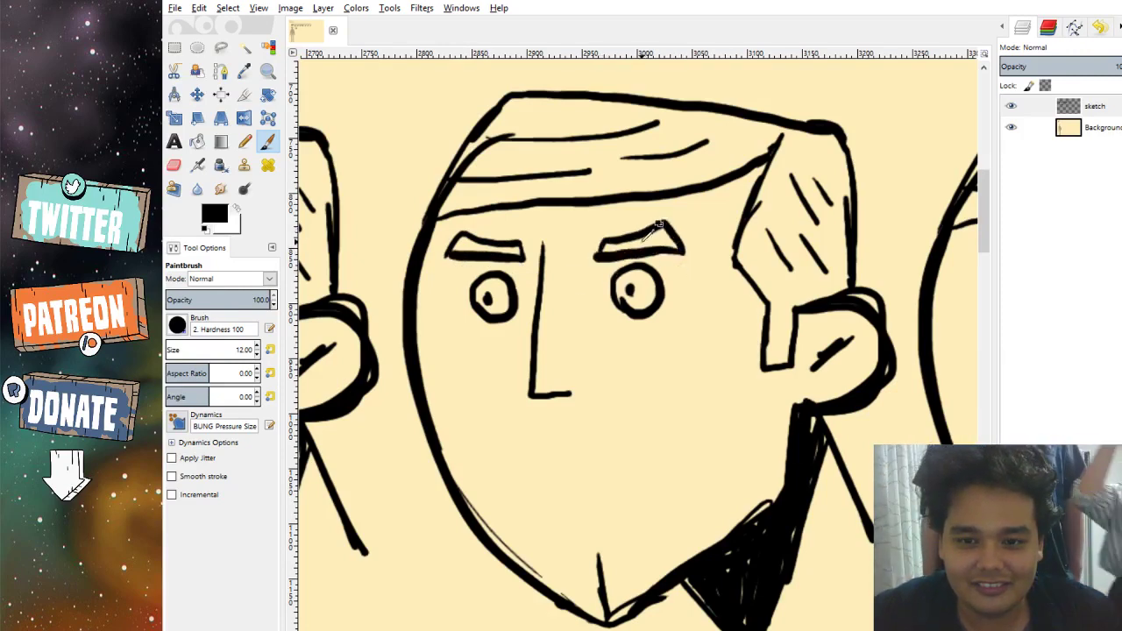
key(ctrl+z)
key(ctrl+z)
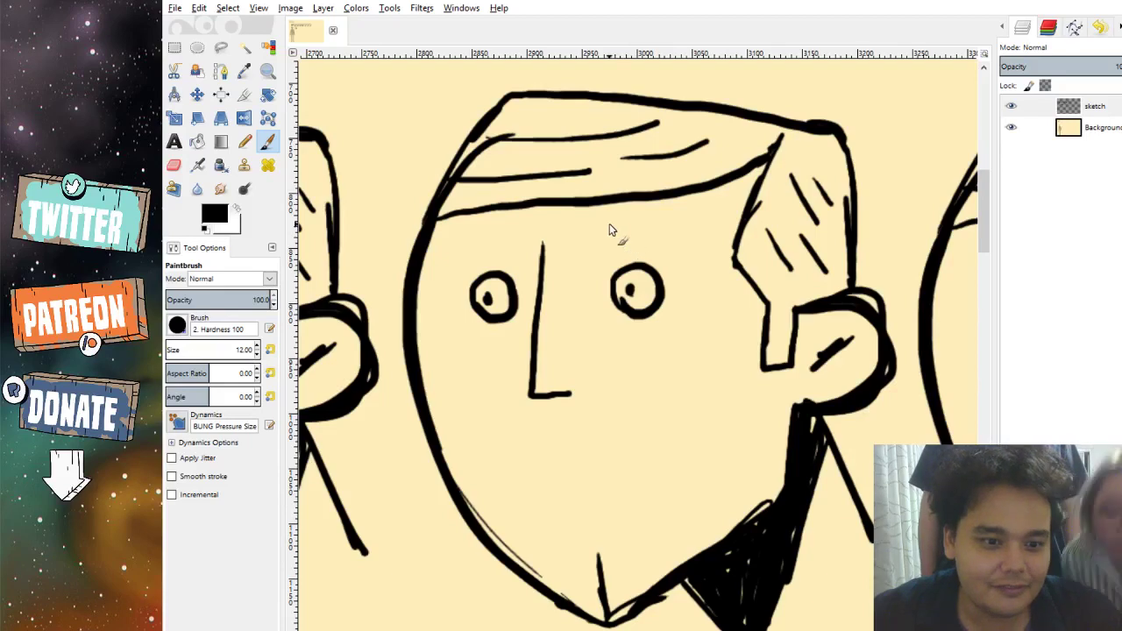
Try a mouth line below the nose of this head, then undo it.
scroll(609, 289, right, 1)
drag(559, 400, 634, 435)
key(ctrl+z)
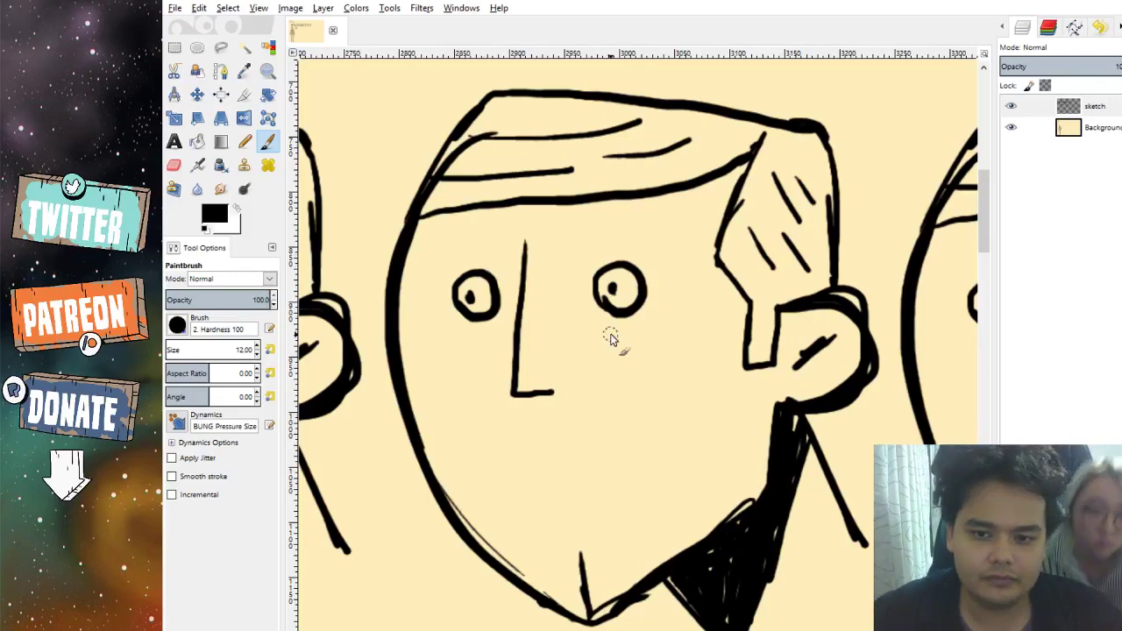
scroll(618, 321, down, 4)
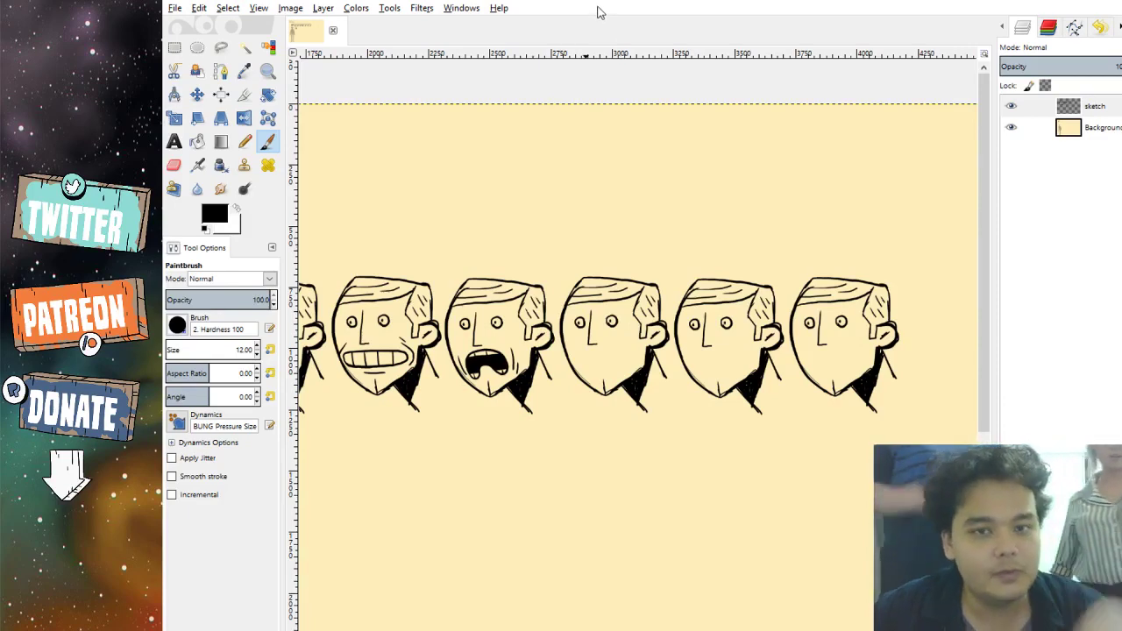
scroll(654, 334, up, 4)
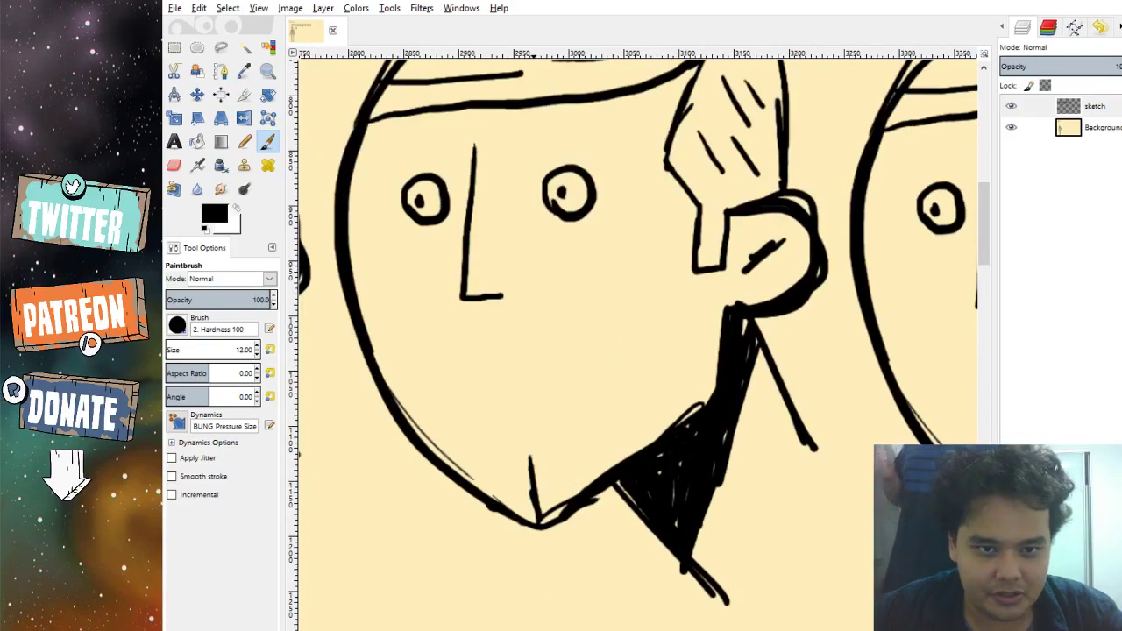
scroll(681, 153, down, 2)
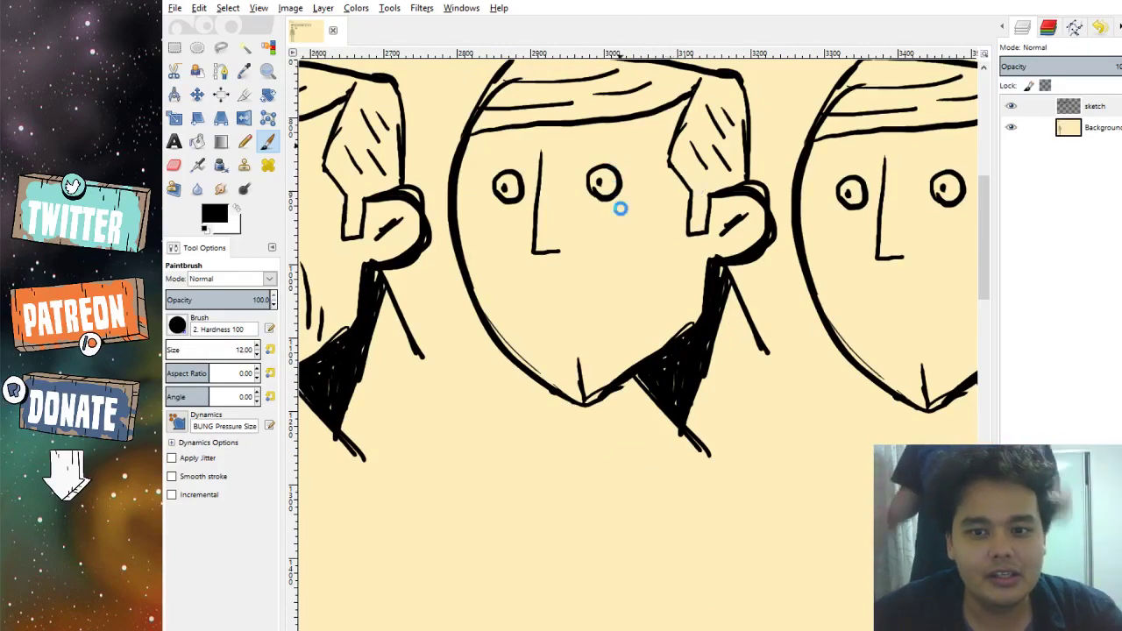
scroll(614, 218, up, 3)
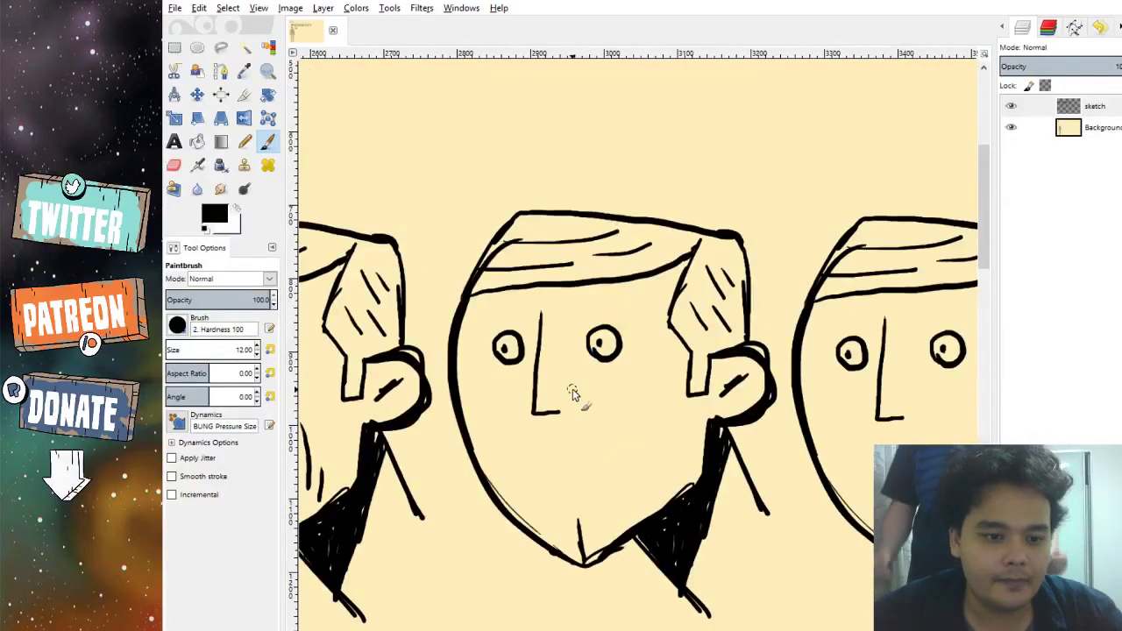
scroll(584, 428, up, 1)
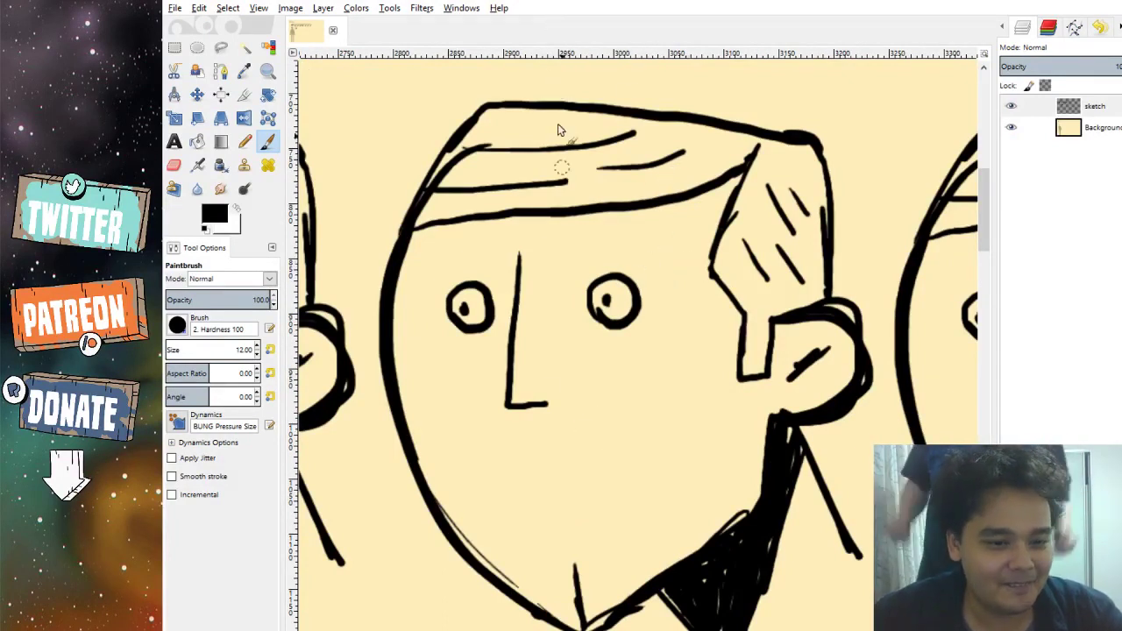
scroll(605, 431, down, 1)
scroll(596, 453, left, 2)
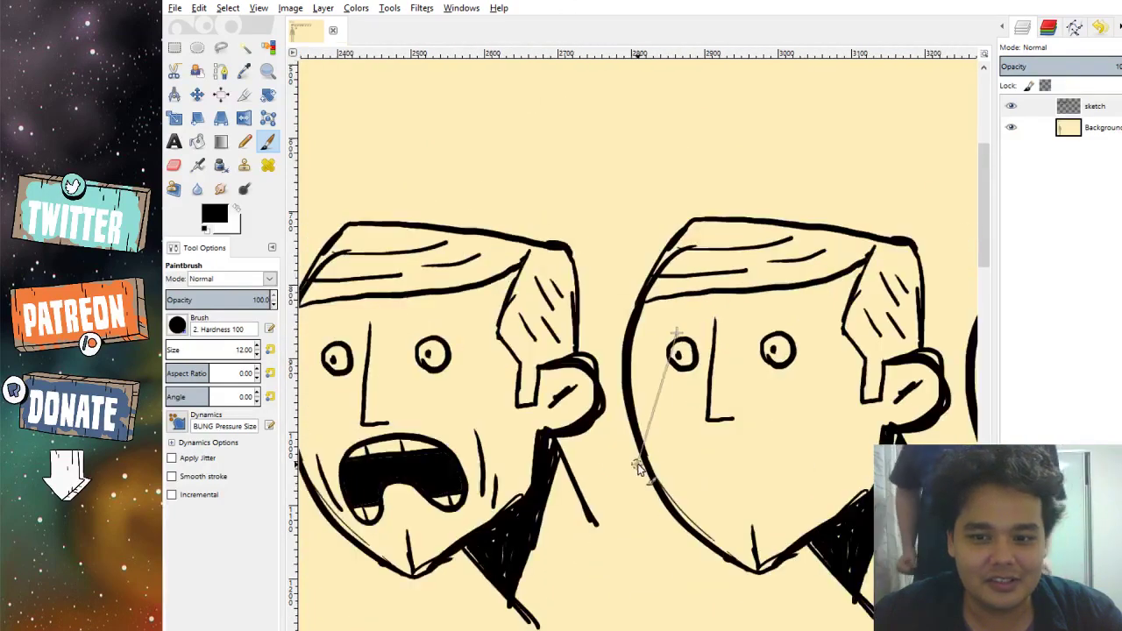
scroll(807, 502, up, 1)
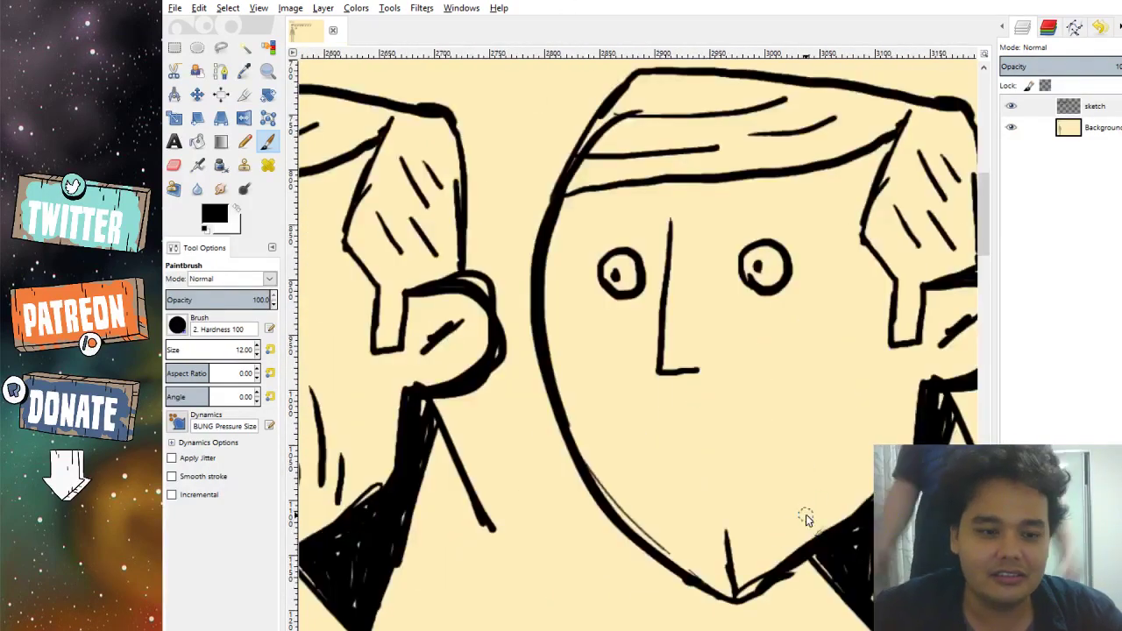
scroll(815, 468, right, 2)
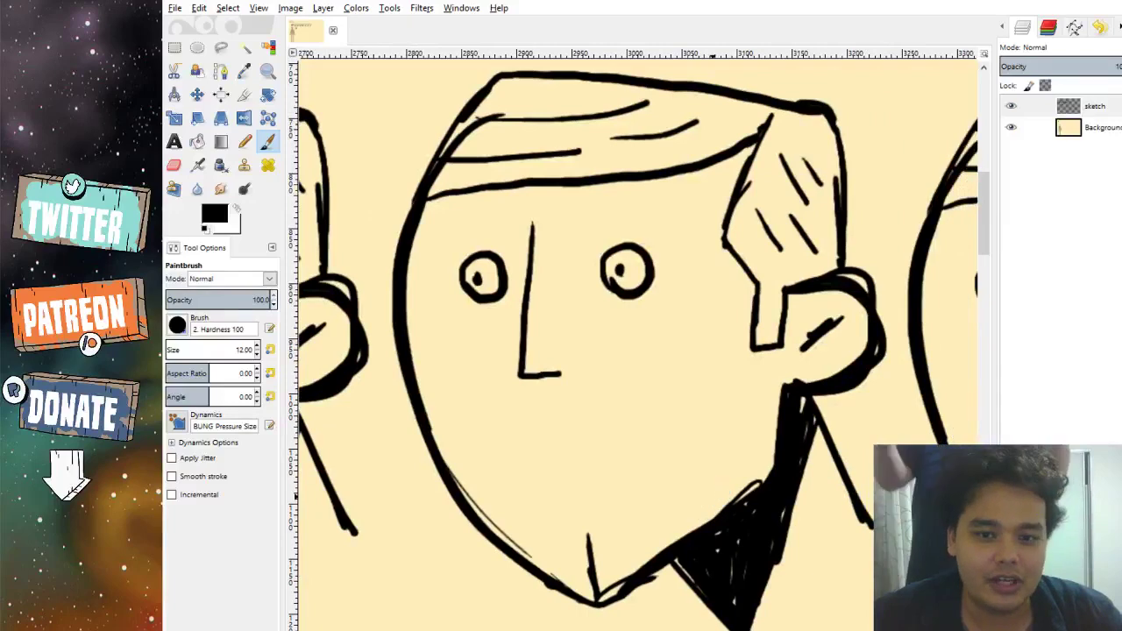
scroll(596, 466, right, 1)
scroll(596, 466, down, 1)
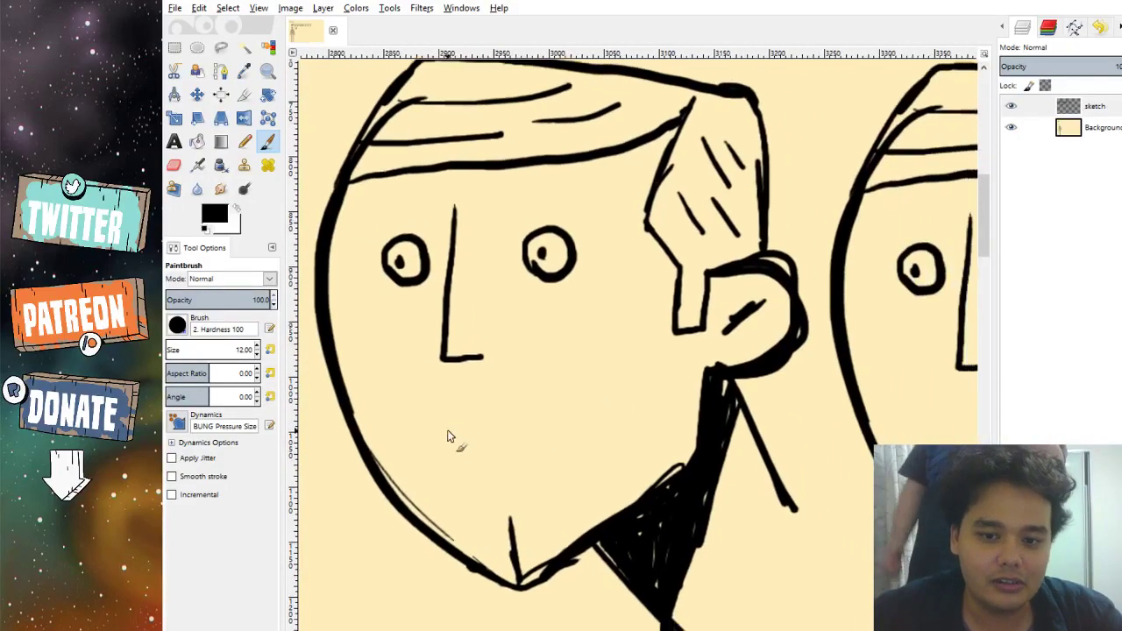
Draw a wide U-shaped smile around the nose of this head, with a curved cheek crease beyond each end.
scroll(447, 435, left, 1)
scroll(447, 436, up, 1)
mouse_move(426, 350)
mouse_down()
mouse_move(477, 398)
mouse_move(529, 410)
mouse_move(567, 404)
mouse_move(644, 325)
mouse_up()
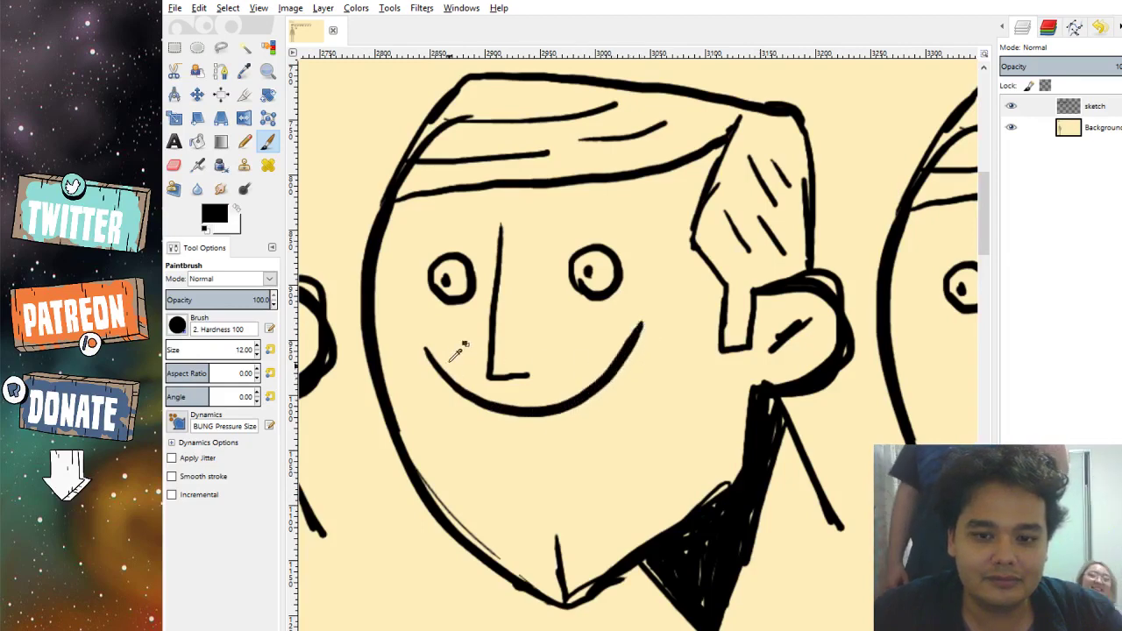
key(ctrl+z)
mouse_move(425, 351)
mouse_down()
mouse_move(453, 414)
mouse_move(519, 448)
mouse_move(567, 441)
mouse_move(625, 393)
mouse_move(416, 348)
mouse_move(457, 415)
mouse_move(522, 431)
mouse_move(576, 419)
mouse_move(637, 364)
mouse_move(668, 297)
mouse_move(677, 349)
mouse_up()
key(ctrl+z)
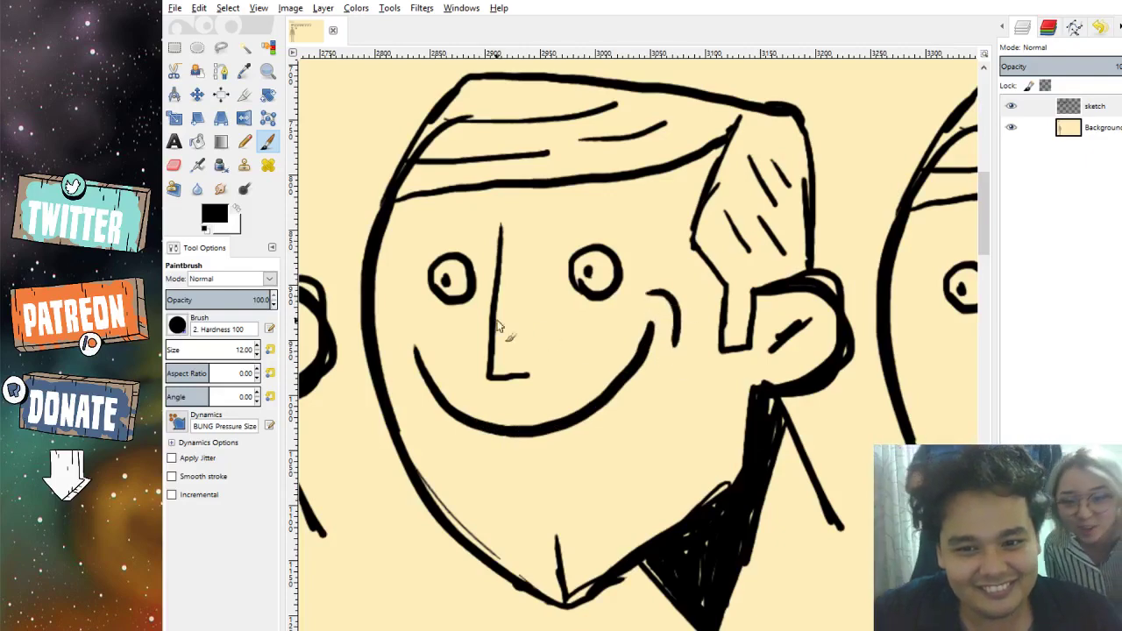
drag(418, 313, 401, 370)
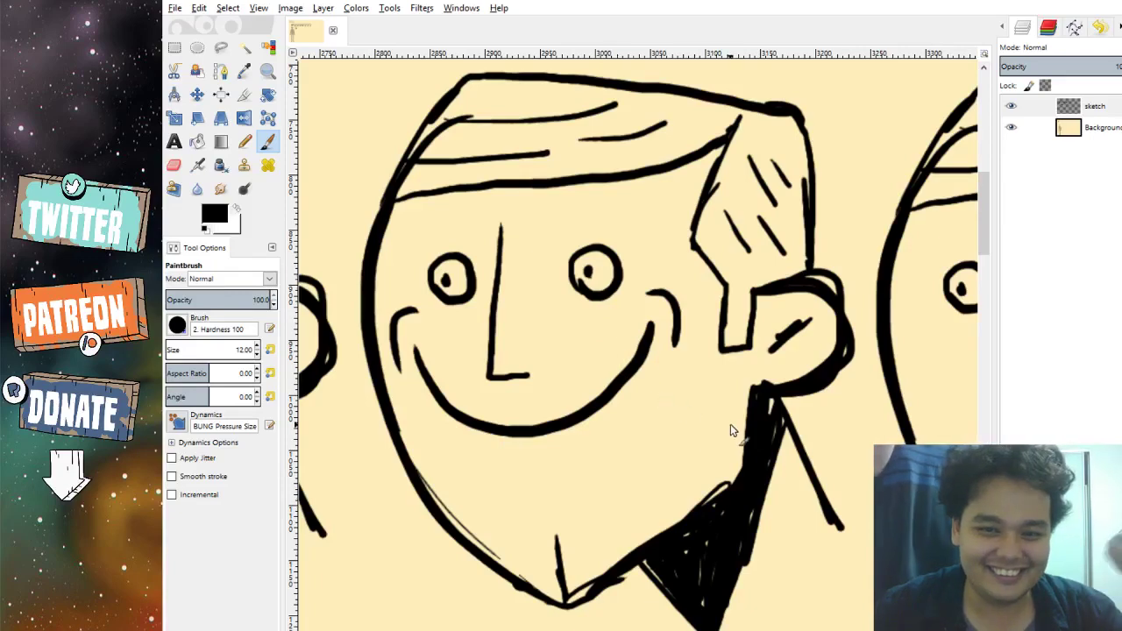
Draw a crooked mouth with divided teeth and one tooth over the lower lip on the next head, plus two creases on the cheek nearest the ear.
drag(731, 431, 553, 406)
scroll(782, 459, right, 5)
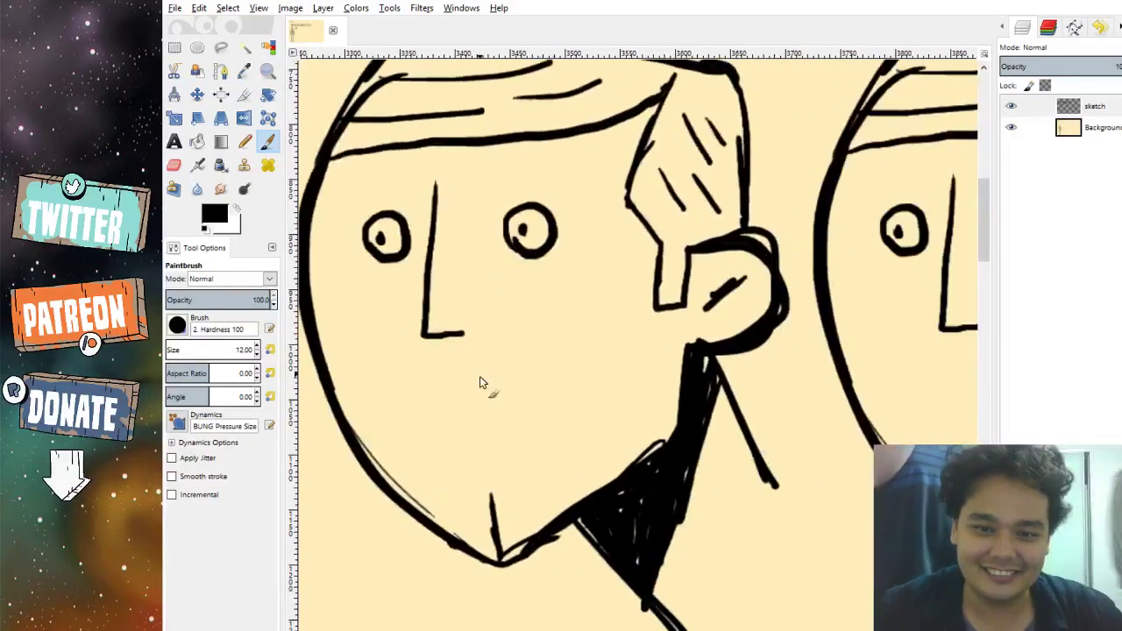
mouse_move(408, 429)
mouse_down()
mouse_move(405, 380)
mouse_move(424, 370)
mouse_move(456, 384)
mouse_move(534, 355)
mouse_move(565, 389)
mouse_move(567, 424)
mouse_move(544, 433)
mouse_move(452, 421)
mouse_move(449, 456)
mouse_move(437, 430)
mouse_up()
drag(467, 393, 475, 411)
drag(509, 363, 528, 424)
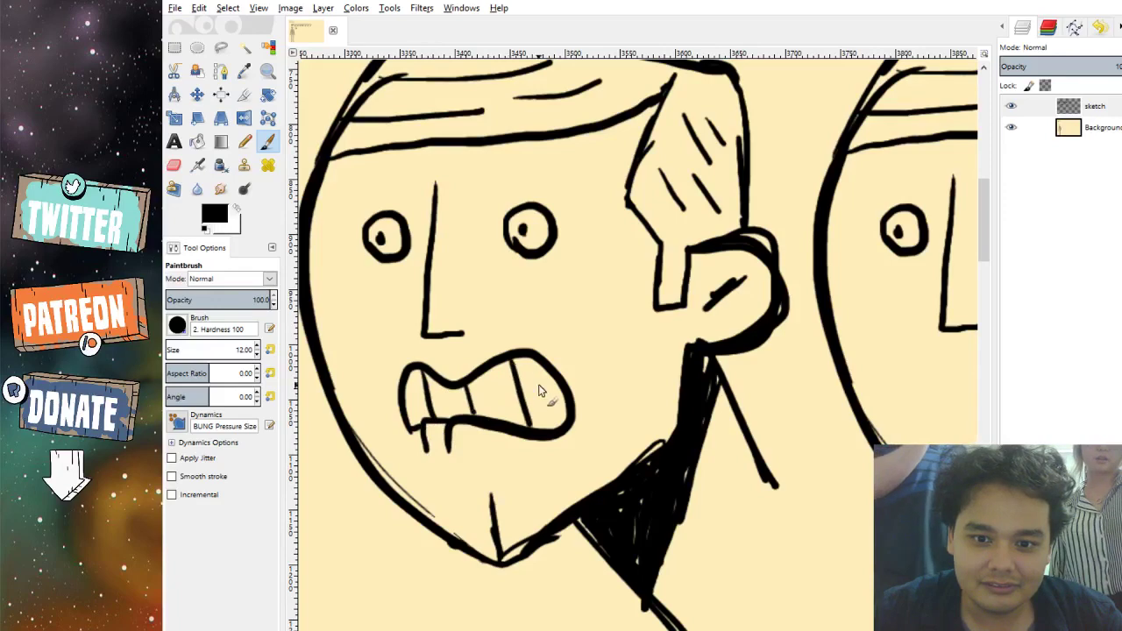
drag(561, 314, 586, 419)
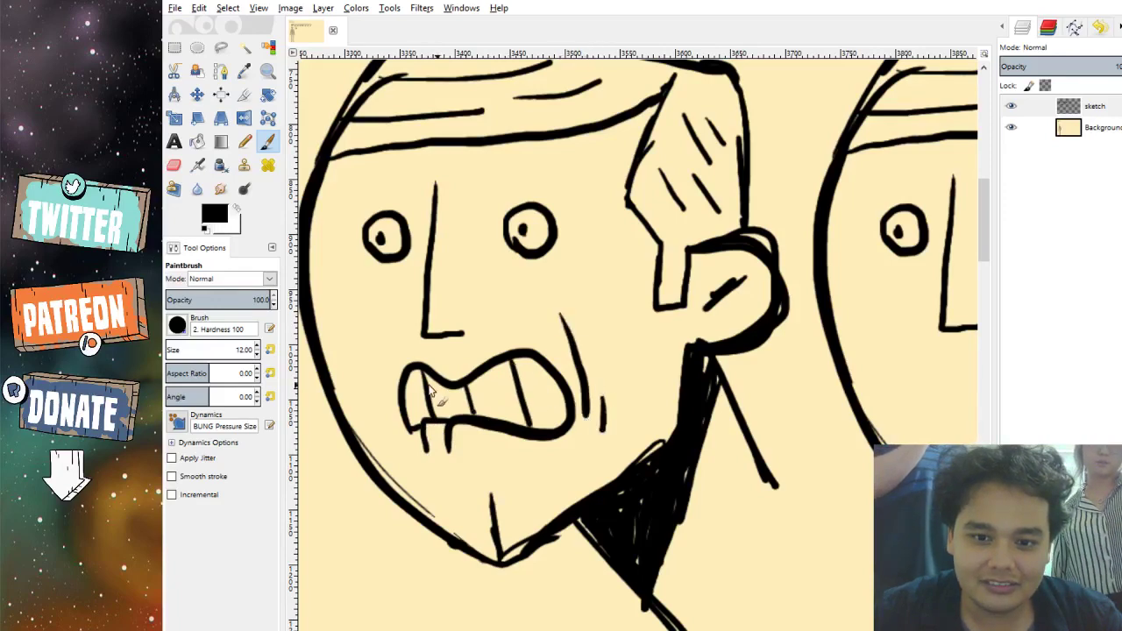
Draw a large lopsided open mouth on the last head, with an upper tooth line and lower tooth edges inside.
scroll(589, 367, right, 5)
scroll(589, 366, right, 2)
scroll(561, 350, down, 1)
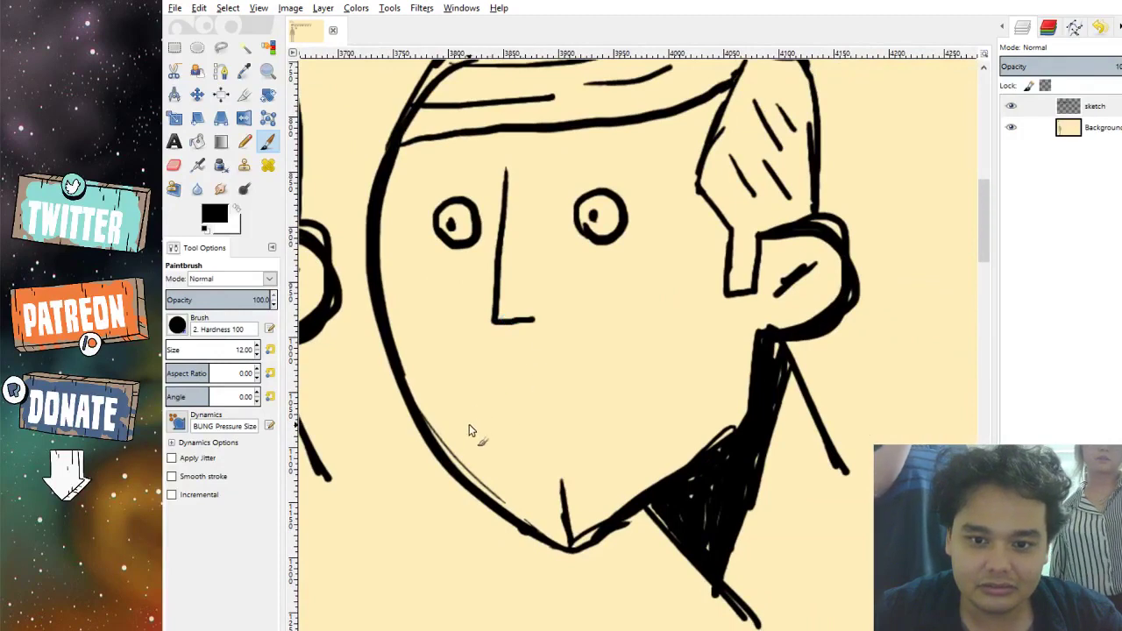
mouse_move(469, 424)
mouse_down()
mouse_move(452, 369)
mouse_move(471, 353)
mouse_move(522, 369)
mouse_move(636, 313)
mouse_move(665, 318)
mouse_move(686, 373)
mouse_move(674, 418)
mouse_move(634, 427)
mouse_move(548, 411)
mouse_move(481, 435)
mouse_move(504, 386)
mouse_move(676, 357)
mouse_move(603, 385)
mouse_move(608, 412)
mouse_up()
drag(526, 386, 524, 413)
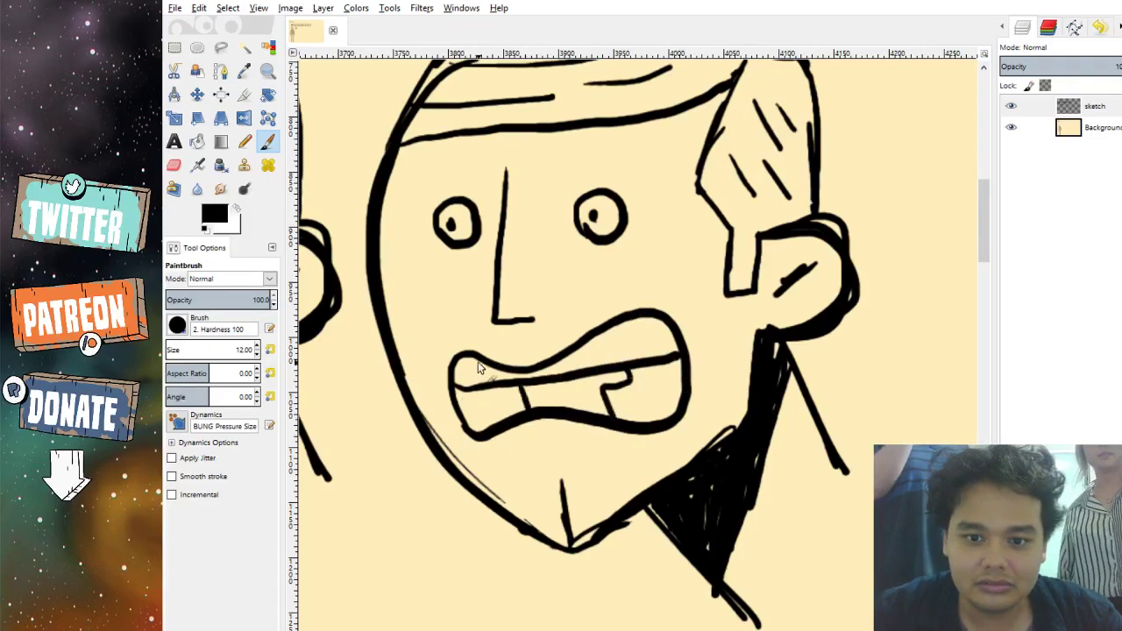
Split the upper teeth of the lopsided mouth with short vertical divider lines.
mouse_move(480, 359)
mouse_down()
mouse_move(517, 375)
mouse_move(545, 381)
mouse_up()
drag(580, 346, 584, 374)
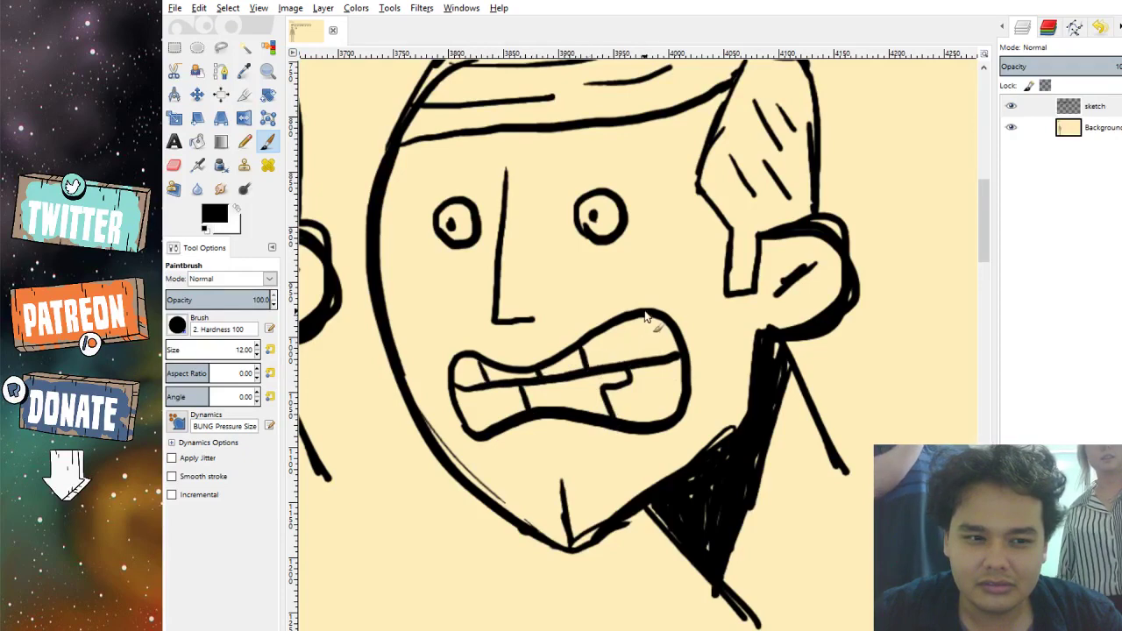
drag(639, 321, 650, 357)
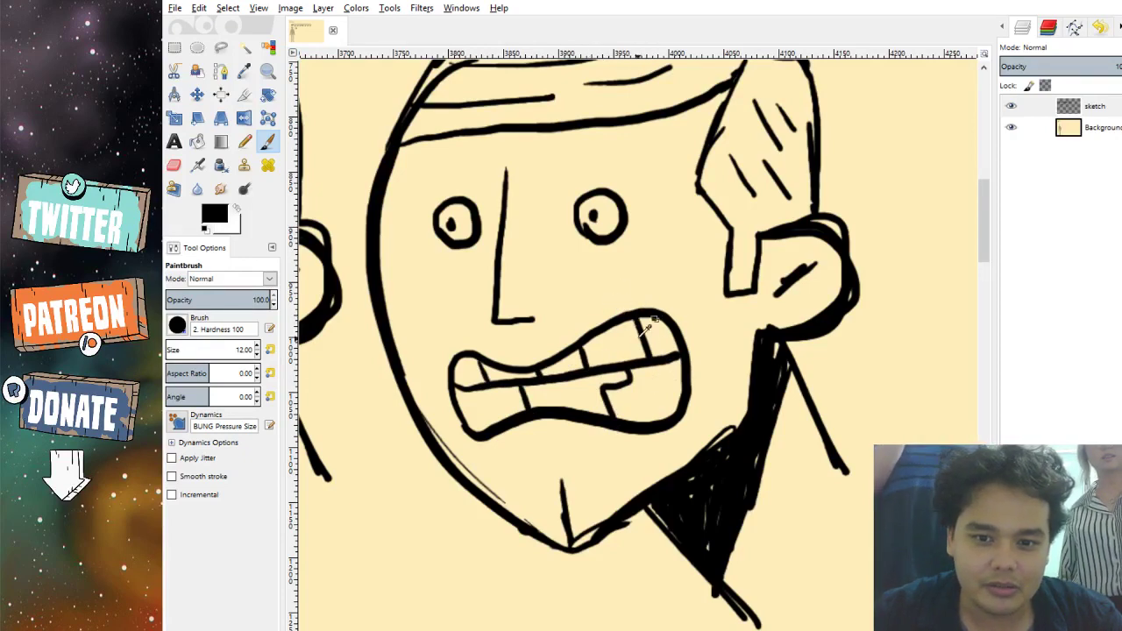
Fill the gaps on both sides of the lower teeth with black, then return to the Paintbrush.
click(197, 141)
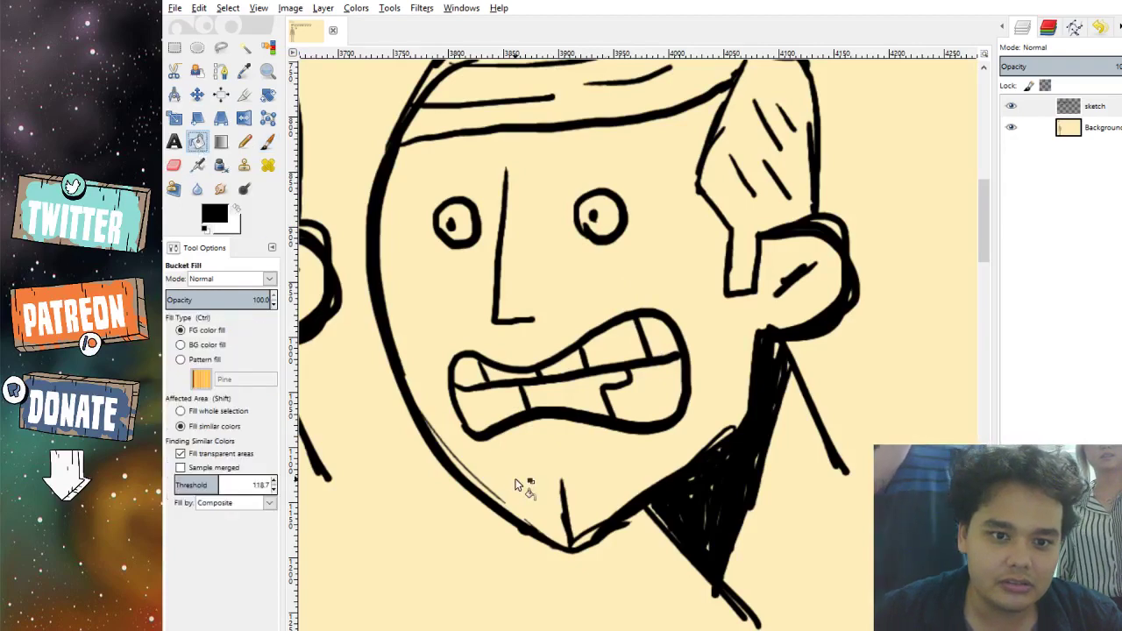
click(487, 410)
click(650, 409)
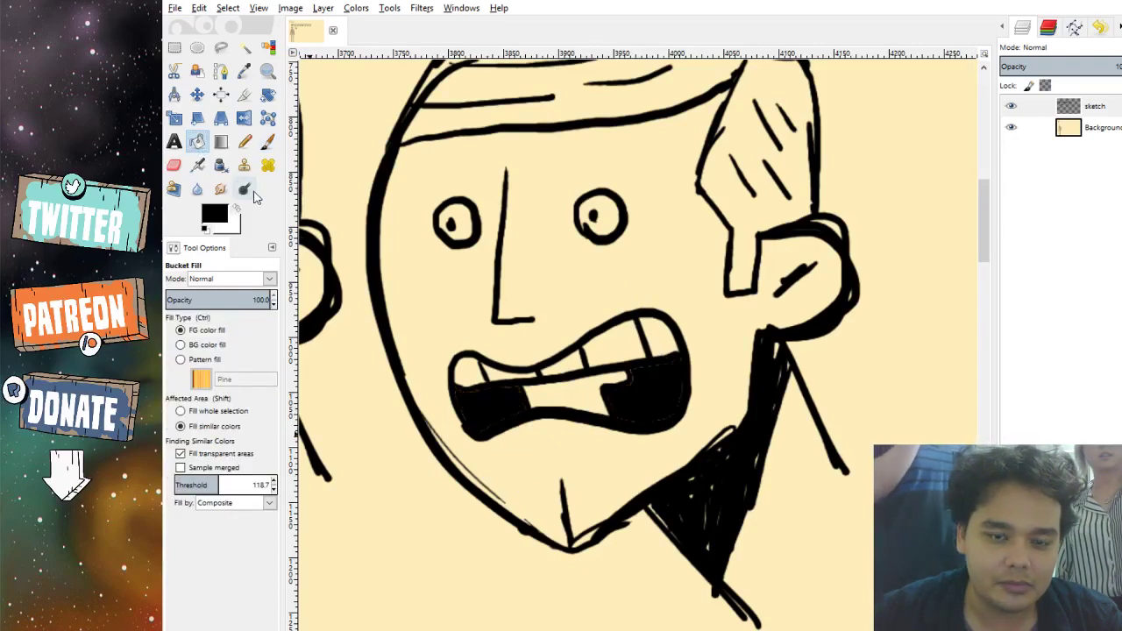
click(268, 141)
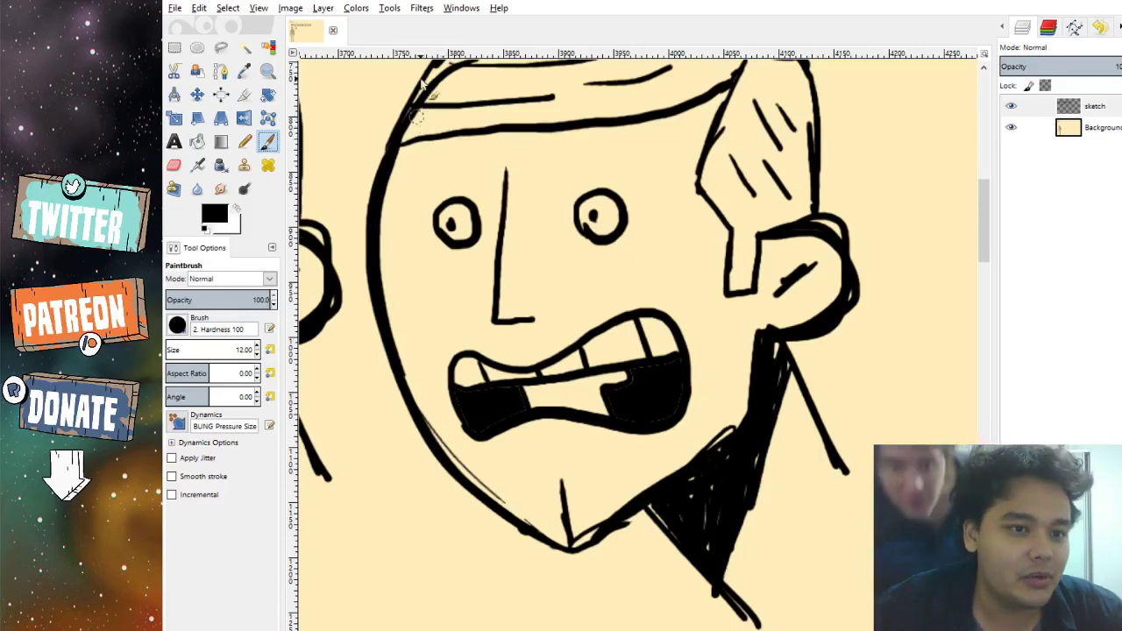
drag(424, 123, 405, 133)
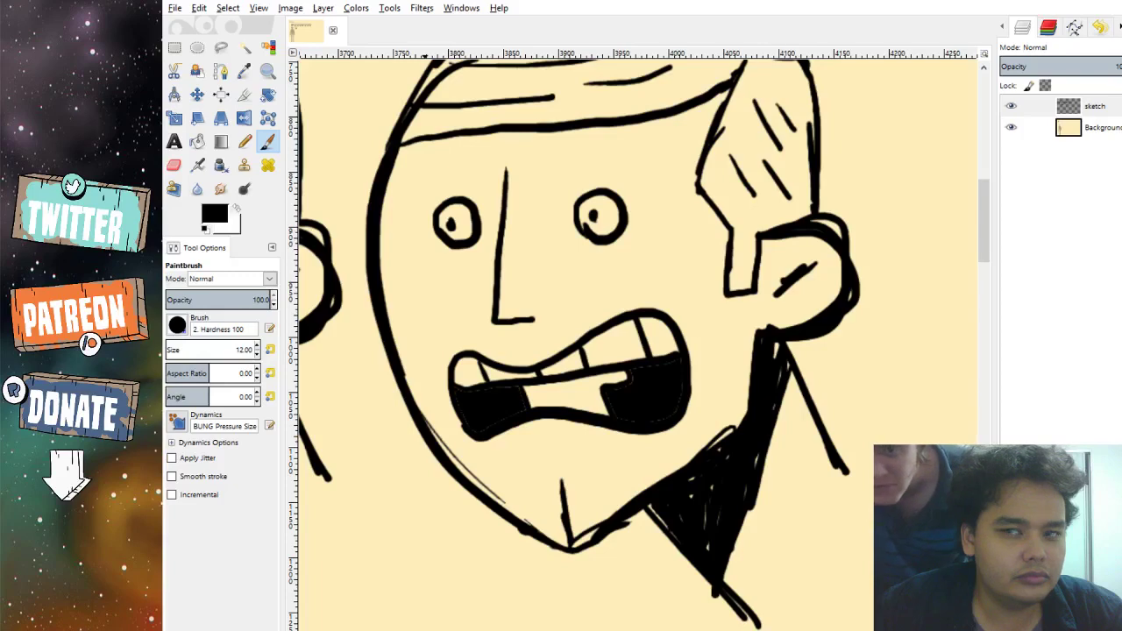
scroll(676, 295, left, 10)
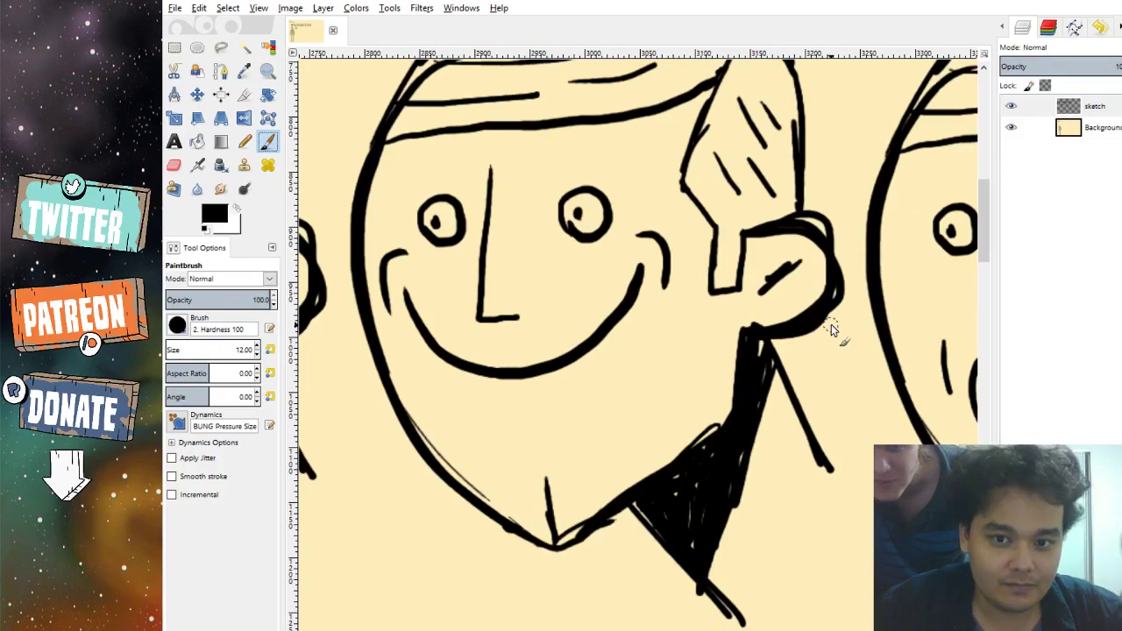
scroll(761, 342, right, 2)
scroll(761, 342, down, 4)
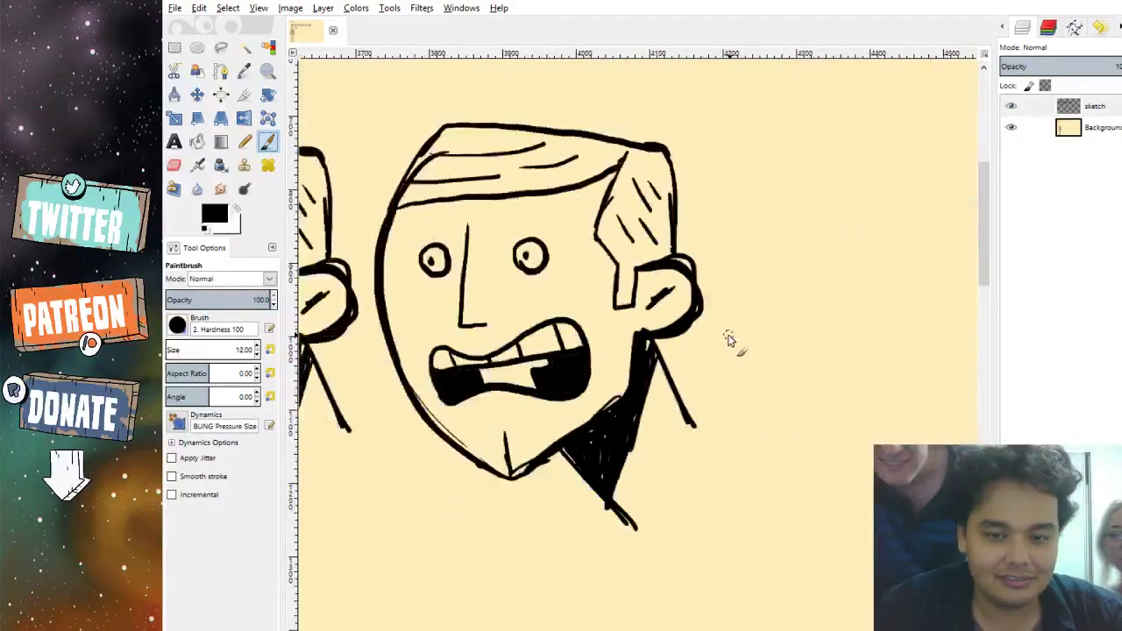
scroll(718, 343, up, 3)
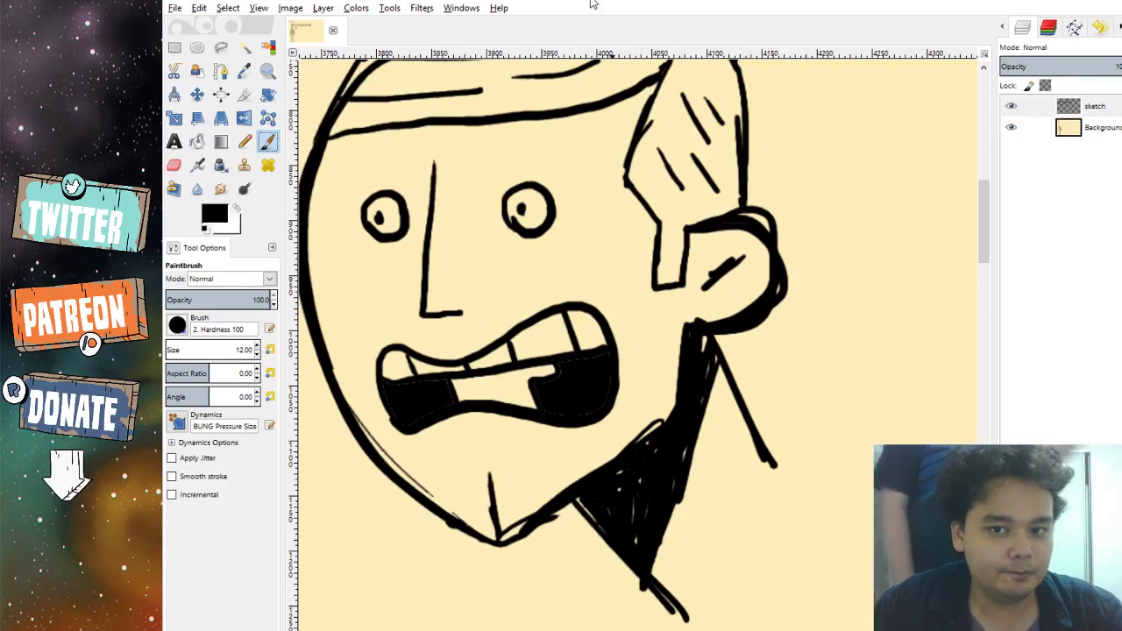
Paste the mouthless head as a new layer and place it after the last head in the row.
key(shift+ctrl+j)
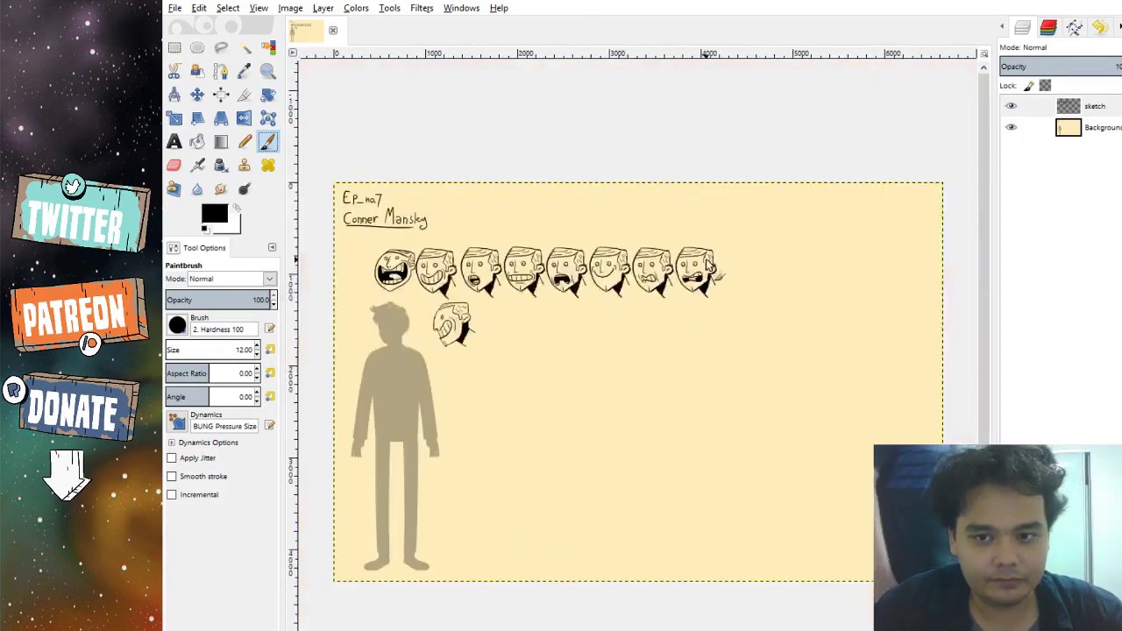
scroll(712, 266, up, 4)
key(ctrl+v)
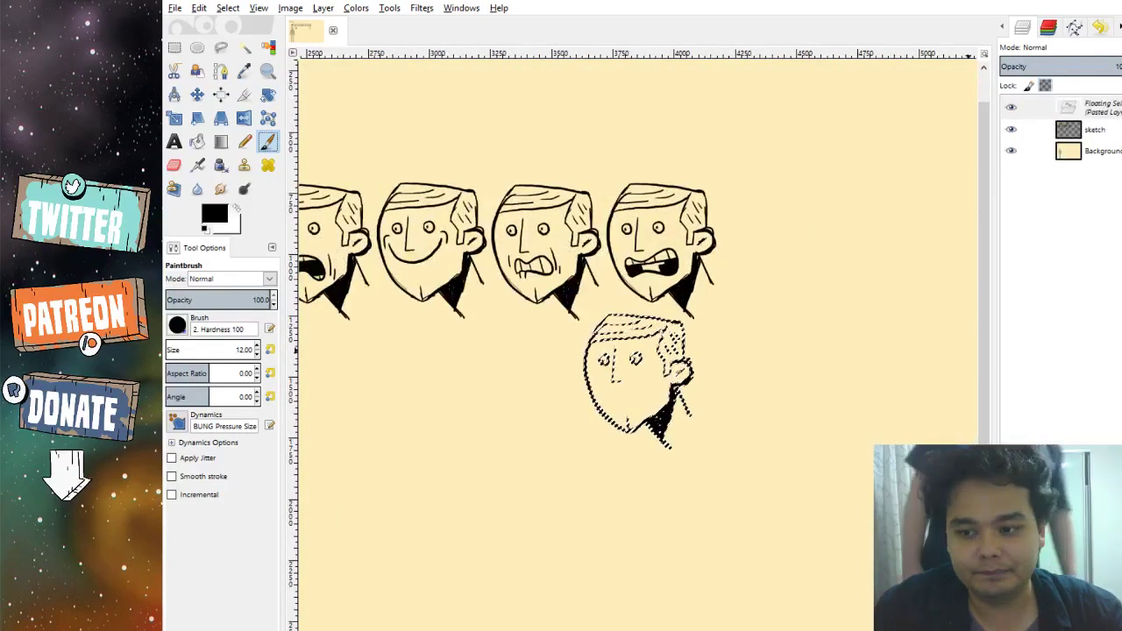
key(shift+ctrl+n)
key(m)
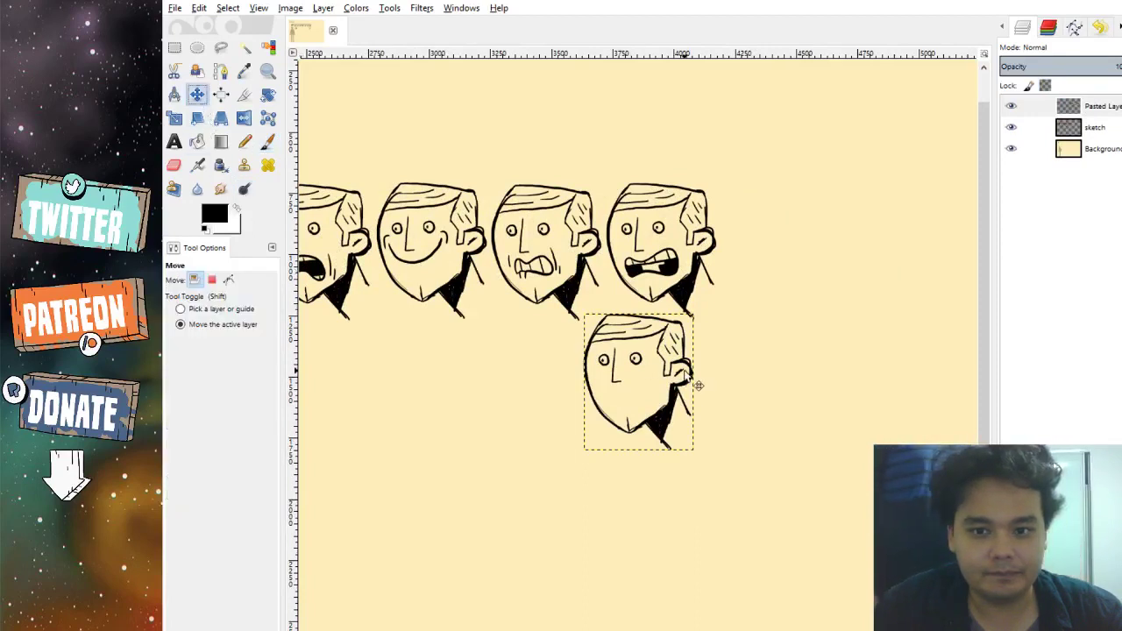
drag(698, 386, 834, 253)
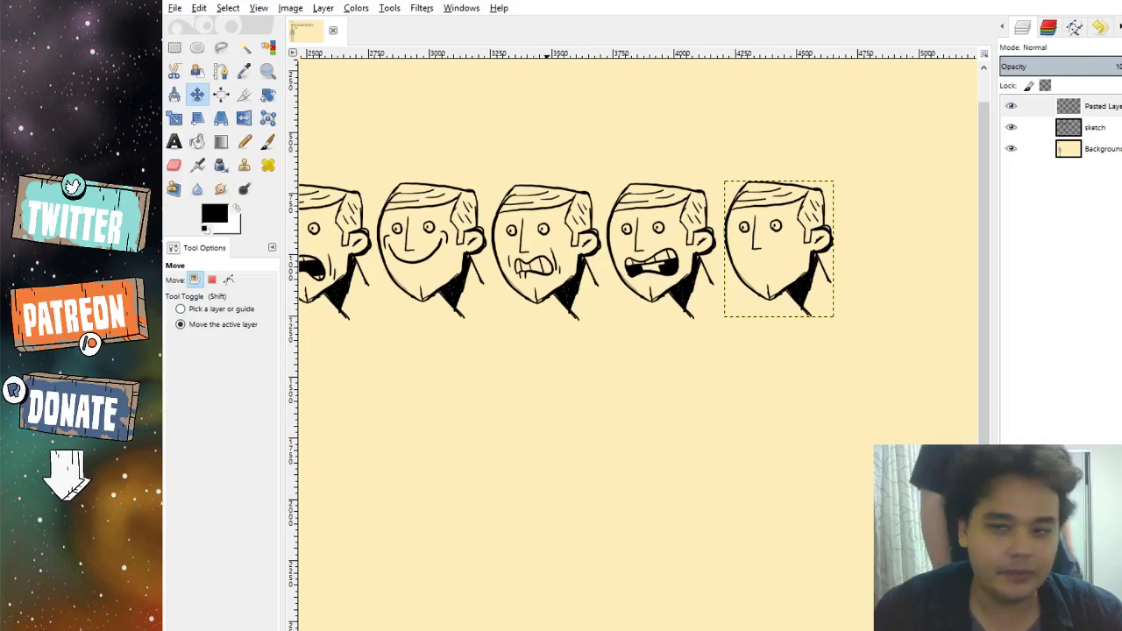
Paste another mouthless head beside the new copy and merge the two pasted layers into one.
scroll(833, 243, up, 3)
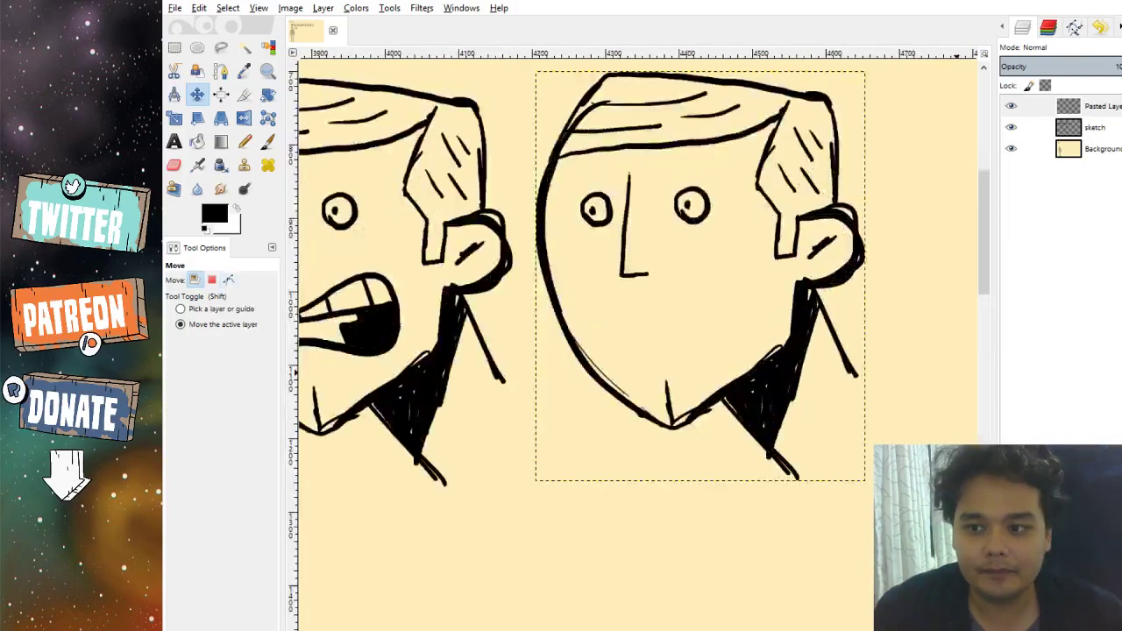
key(ctrl+v)
scroll(671, 321, down, 3)
drag(604, 270, 838, 270)
click(1096, 105)
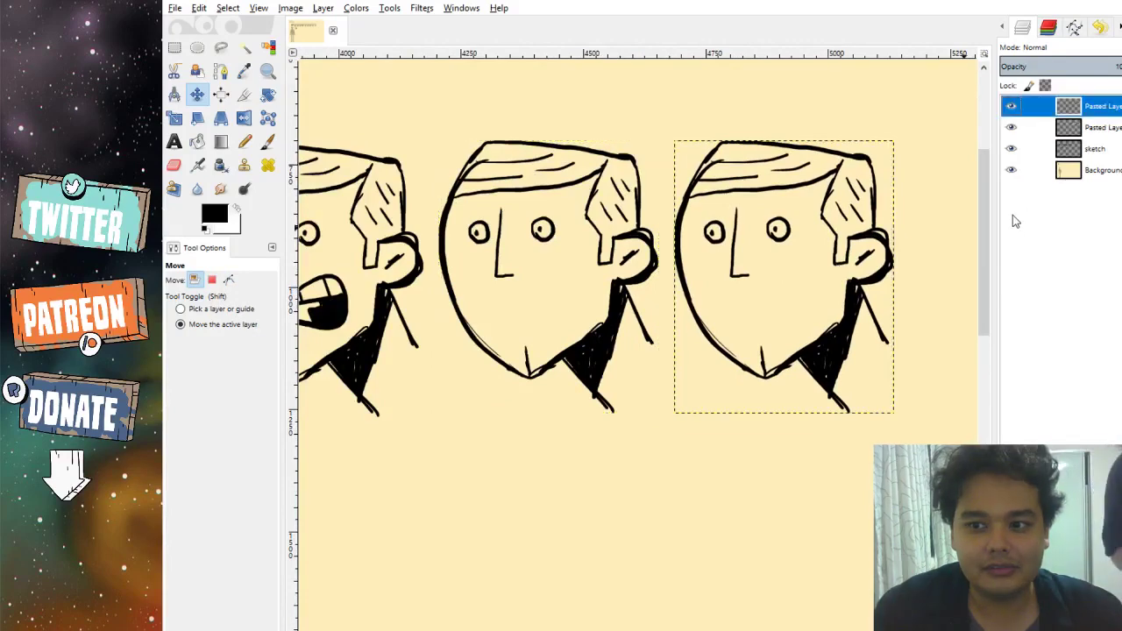
key(ctrl+m)
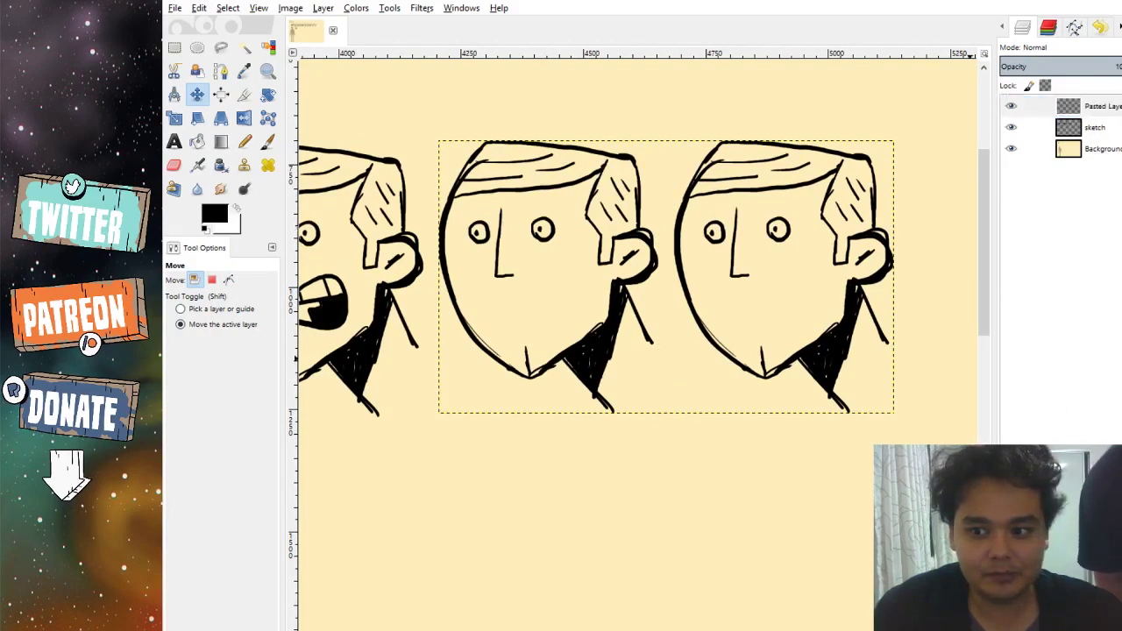
Duplicate the two-head layer, place the duplicate at the end of the row and merge both into one four-head layer.
key(shift+ctrl+d)
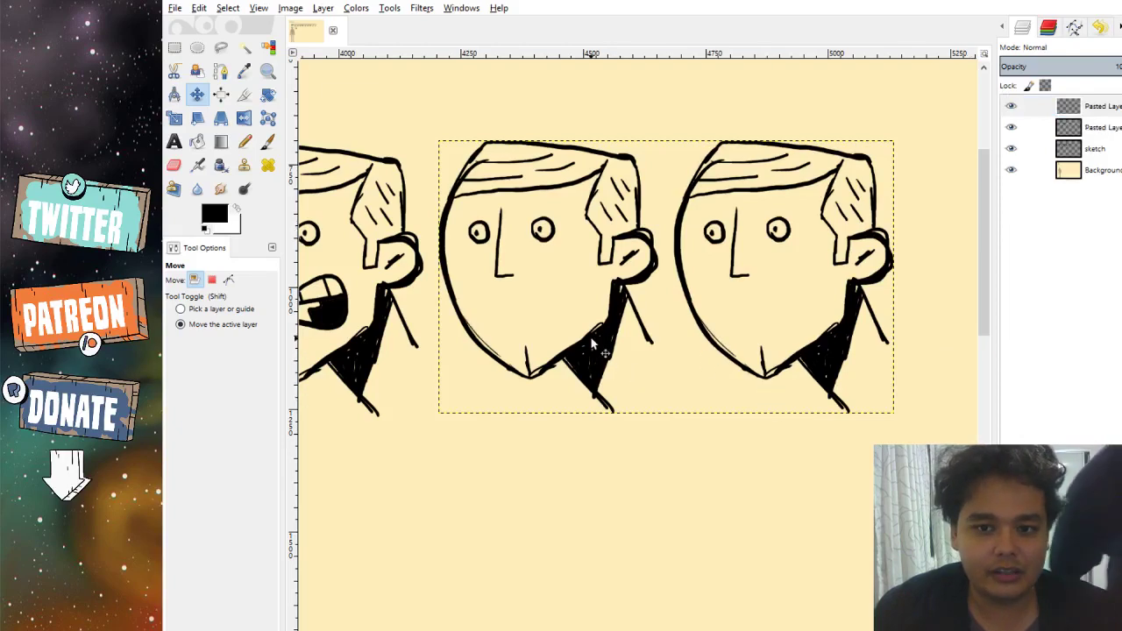
scroll(601, 351, down, 1)
drag(593, 325, 936, 327)
click(1096, 112)
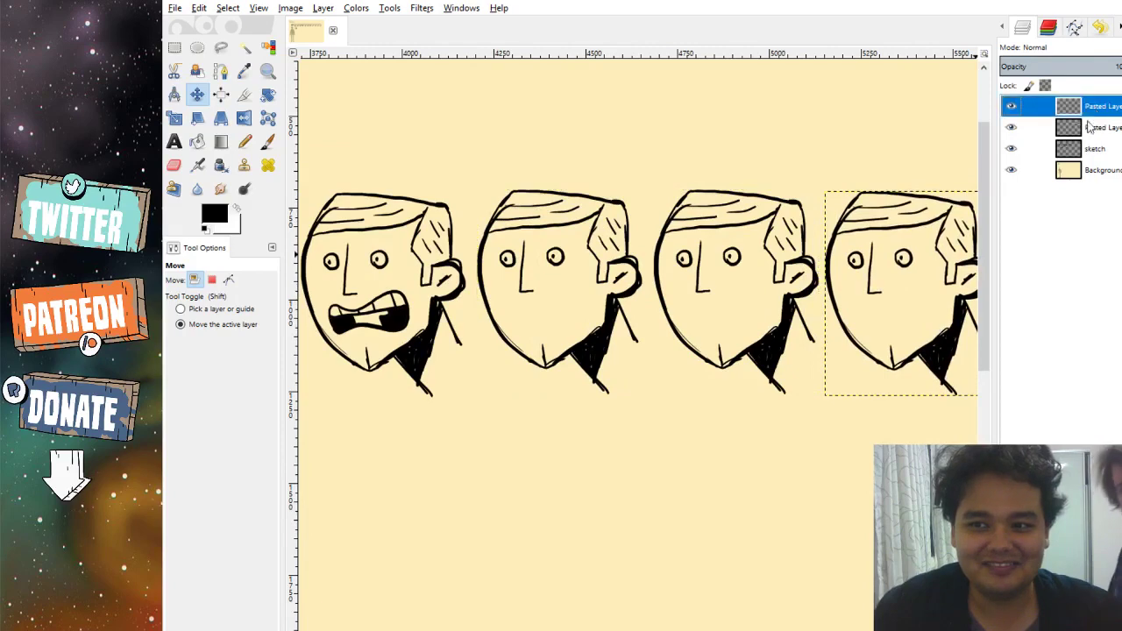
key(ctrl+m)
scroll(727, 382, down, 4)
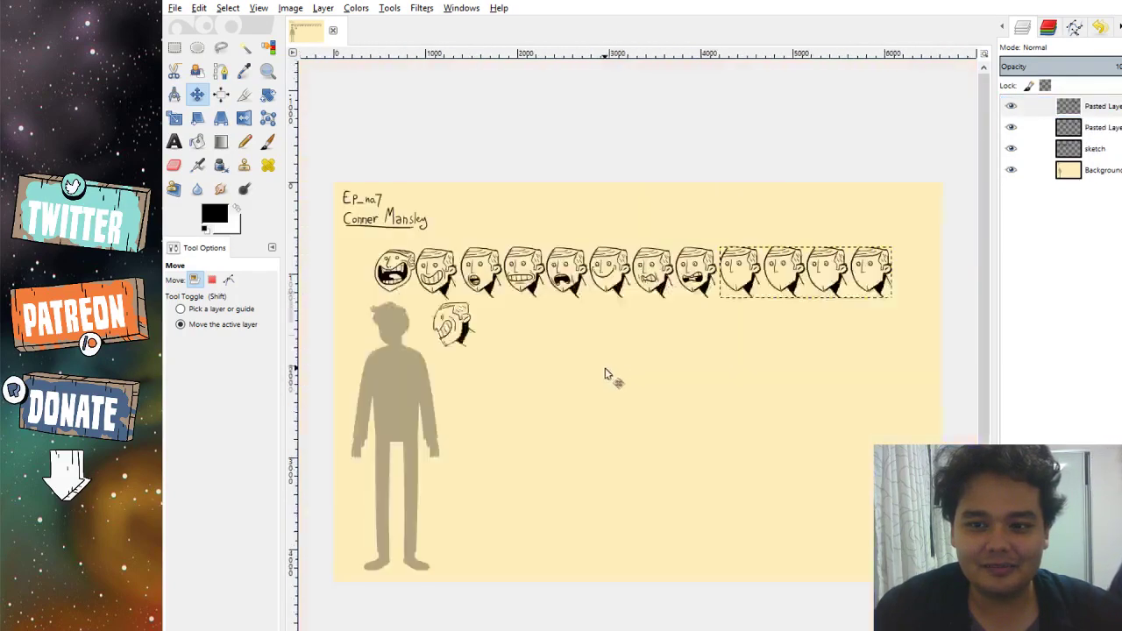
key(ctrl+c)
key(ctrl+v)
drag(881, 298, 862, 340)
key(ctrl+z)
key(ctrl+z)
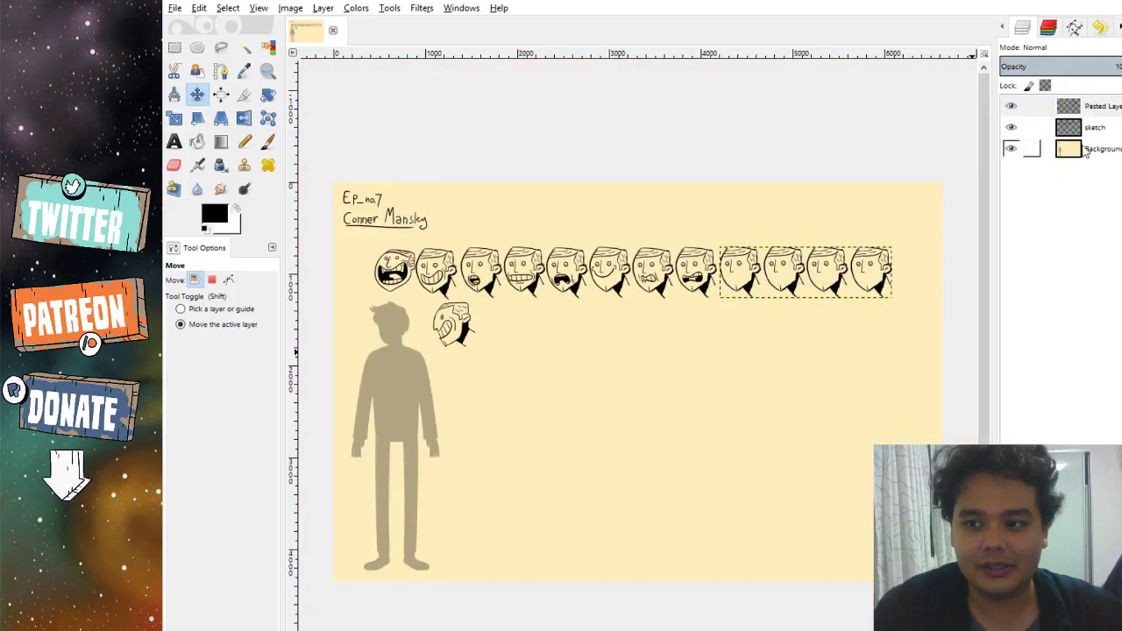
Merge the four-head layer into the sketch layer and return to the Paintbrush at the first mouthless head.
key(ctrl+z)
scroll(897, 306, up, 4)
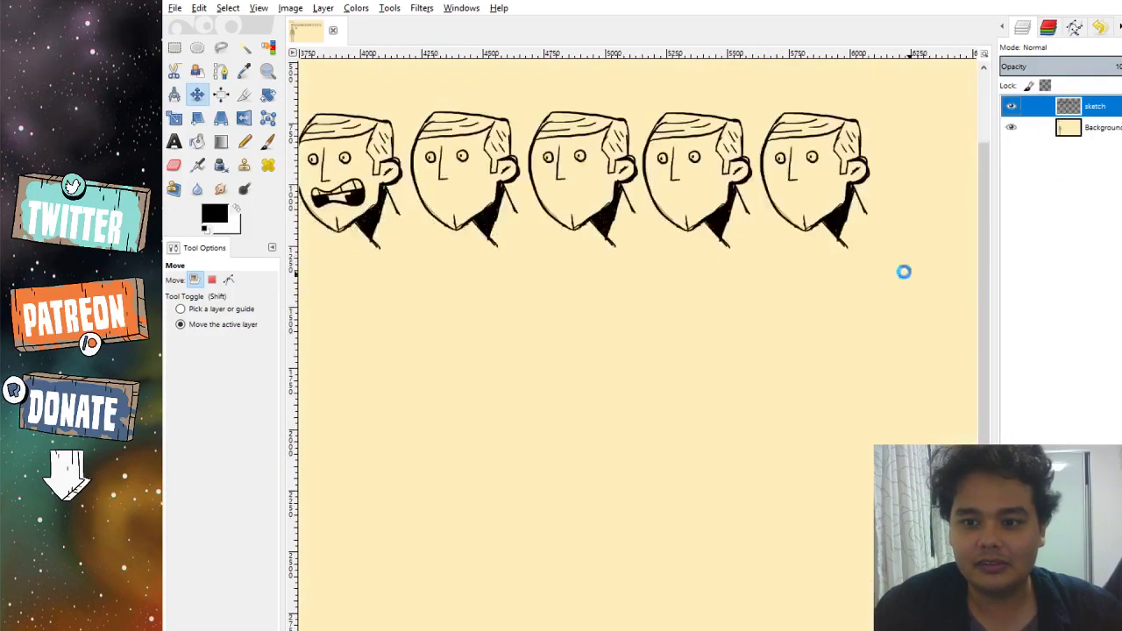
click(269, 140)
scroll(613, 176, left, 3)
scroll(622, 180, up, 4)
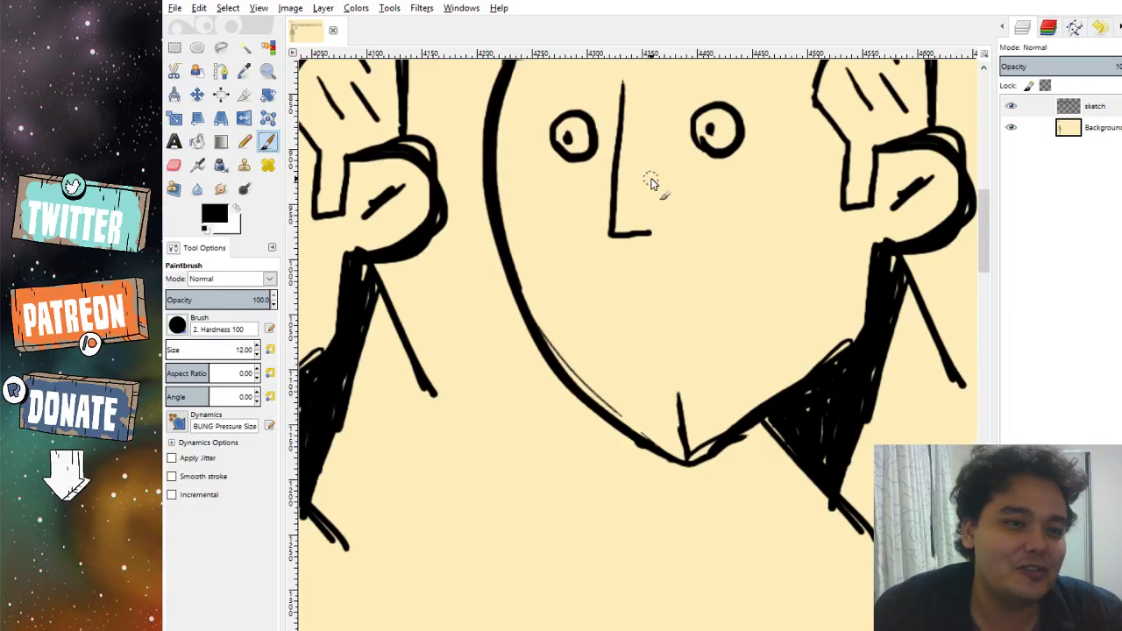
scroll(655, 163, up, 1)
scroll(639, 143, down, 1)
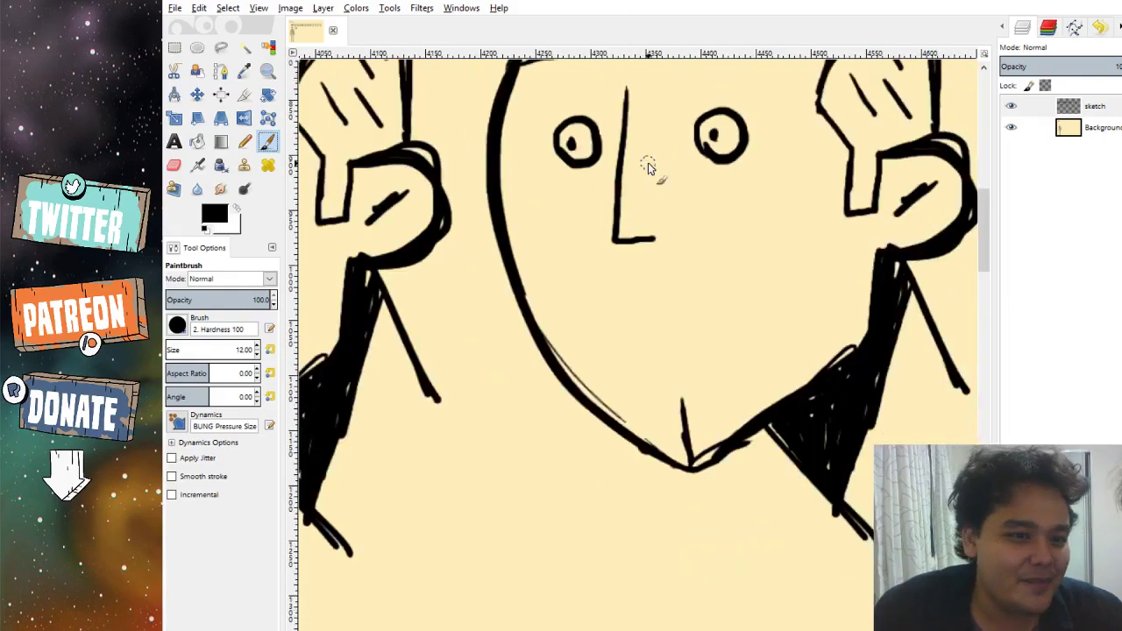
scroll(693, 219, down, 2)
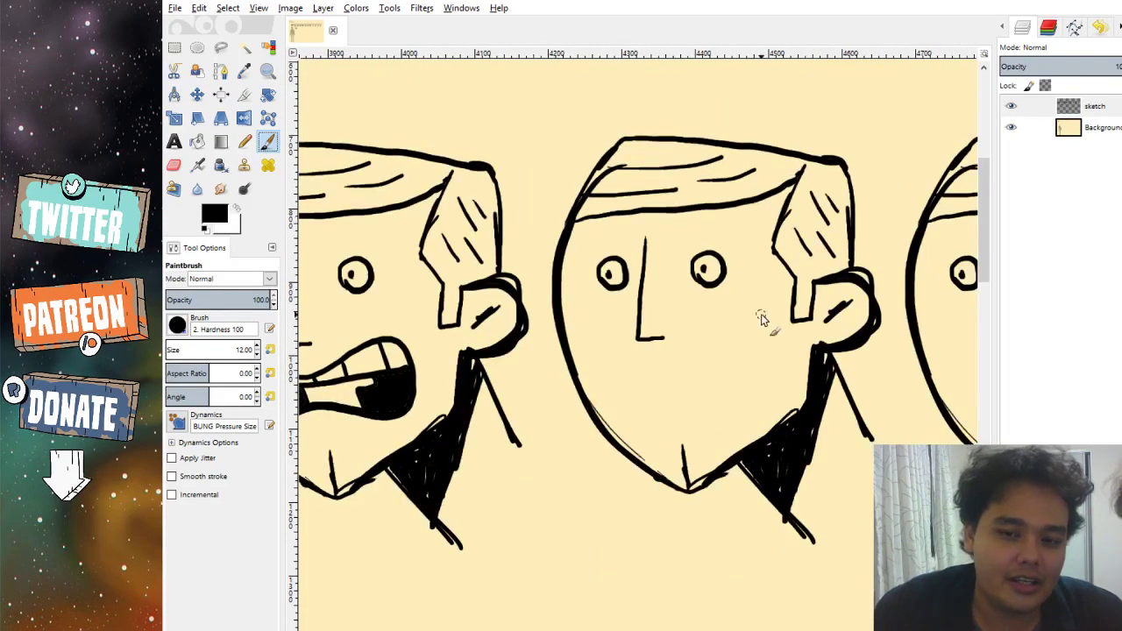
scroll(771, 336, up, 2)
scroll(773, 333, down, 2)
scroll(759, 320, down, 2)
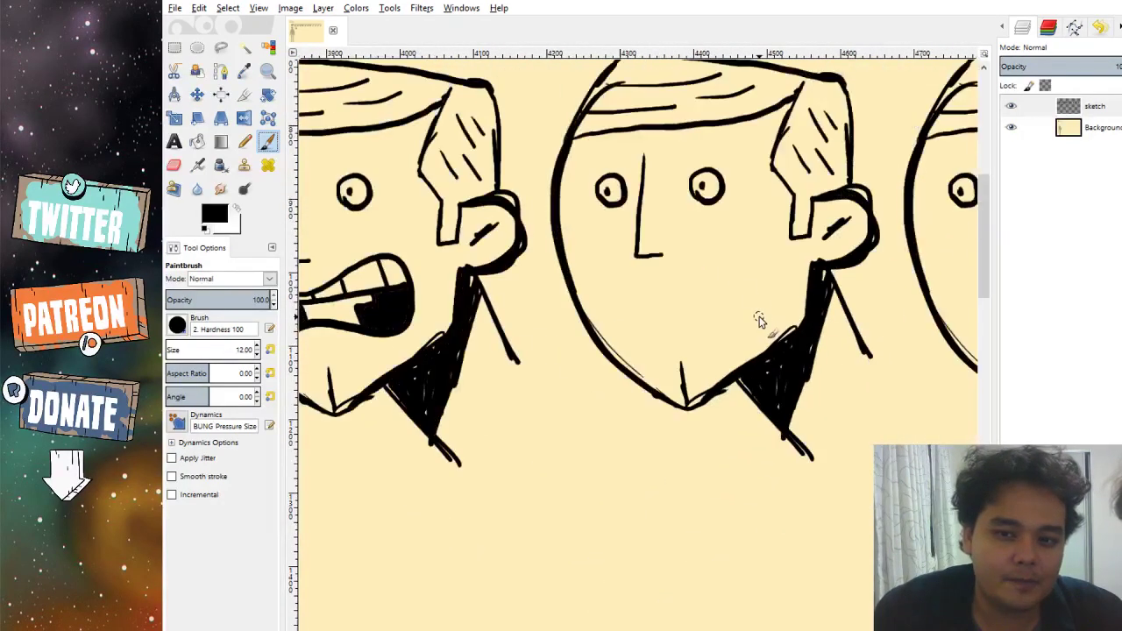
scroll(759, 320, up, 2)
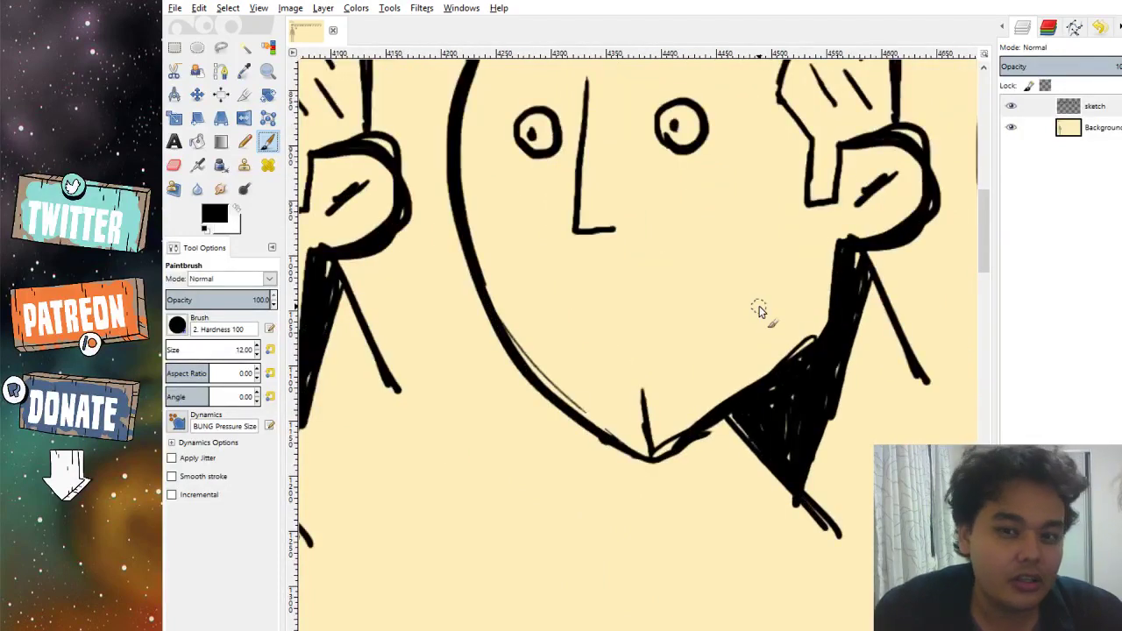
scroll(754, 311, up, 3)
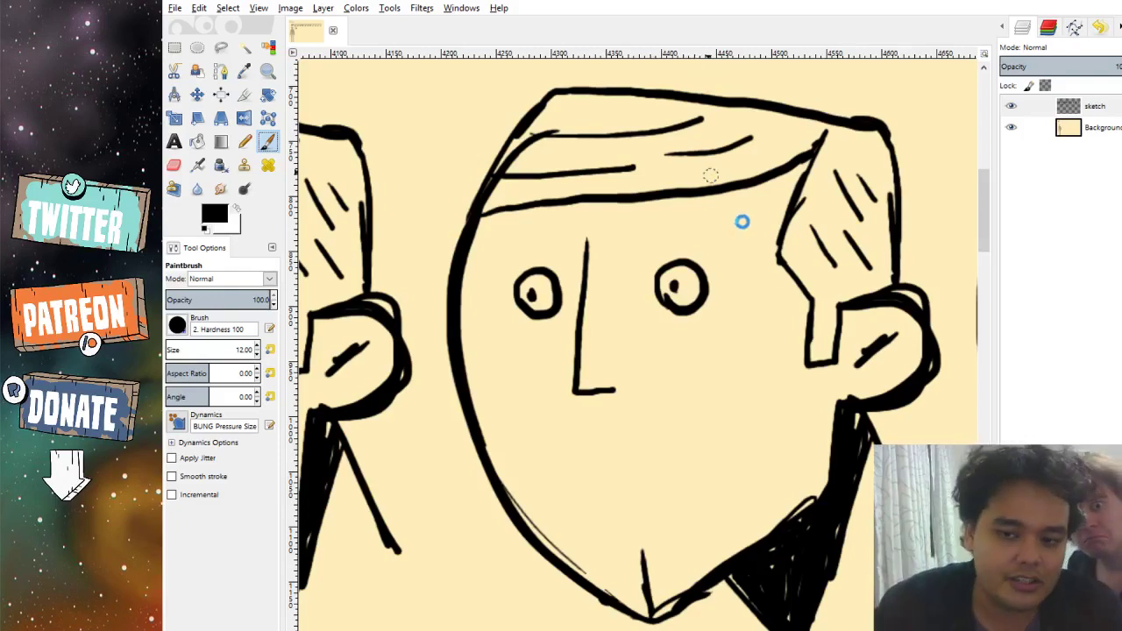
drag(531, 453, 551, 488)
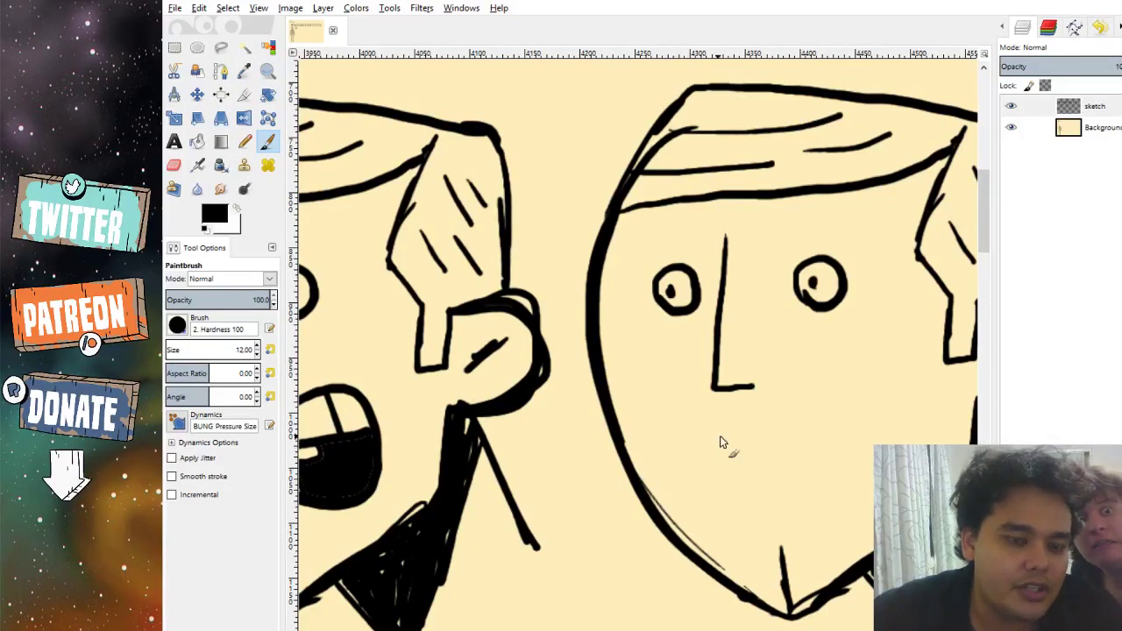
scroll(824, 493, right, 3)
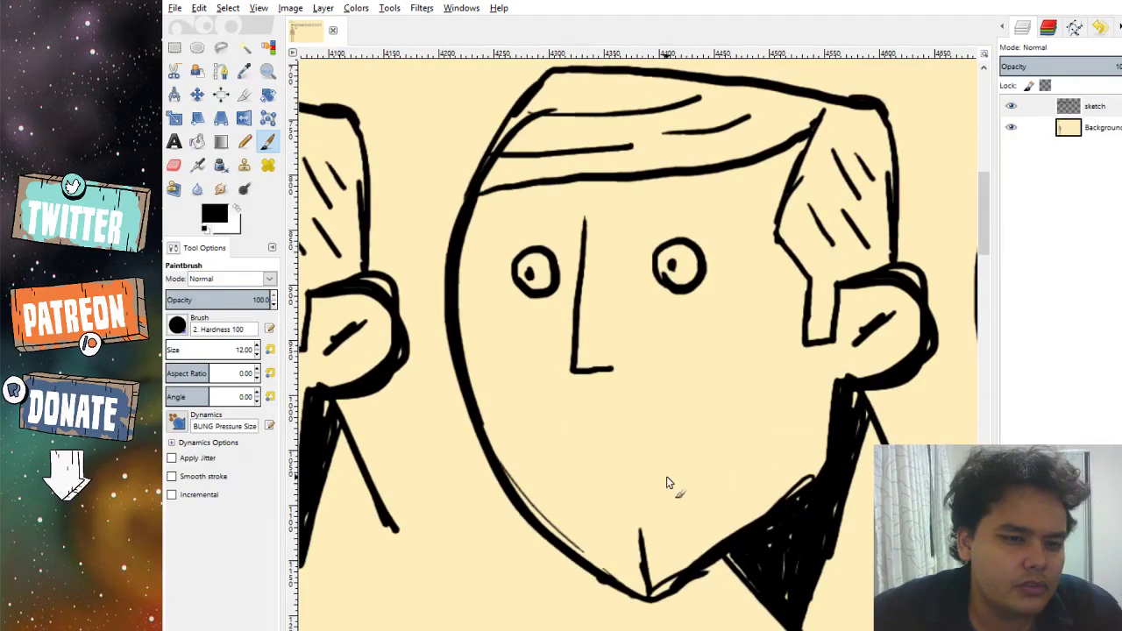
scroll(666, 483, right, 1)
mouse_move(511, 417)
mouse_down()
mouse_move(546, 439)
mouse_move(593, 394)
mouse_up()
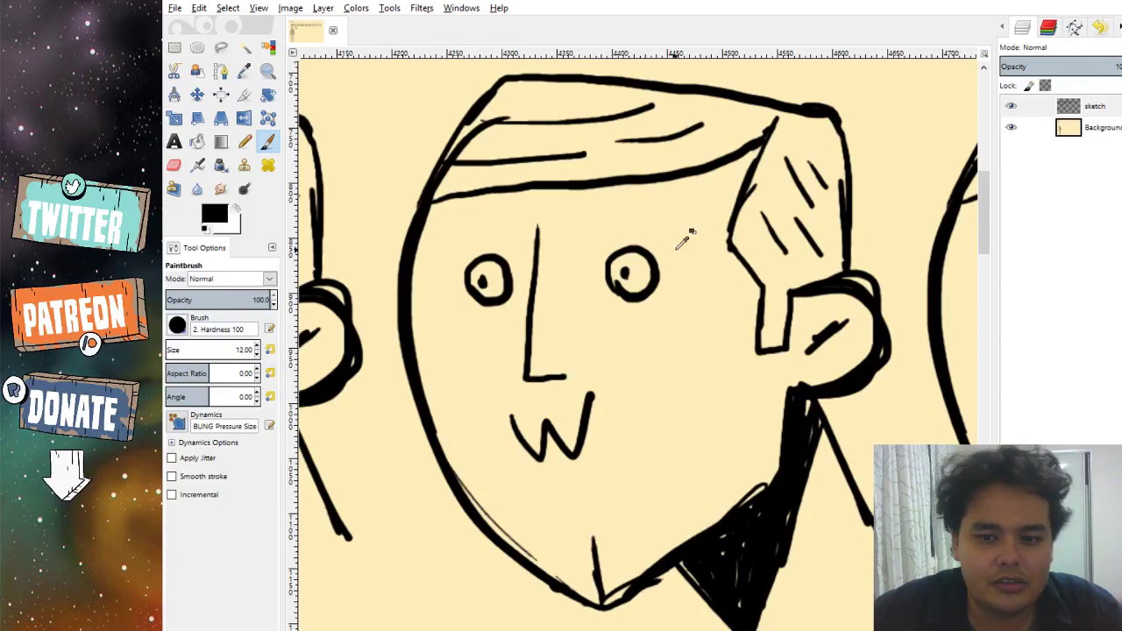
key(ctrl+z)
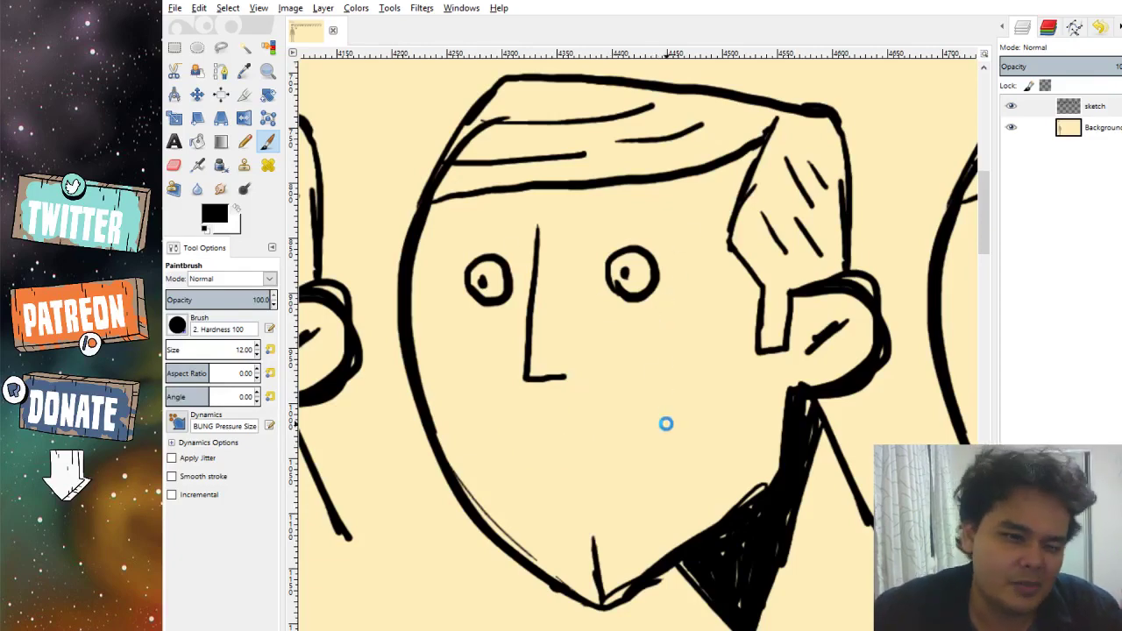
scroll(736, 502, right, 2)
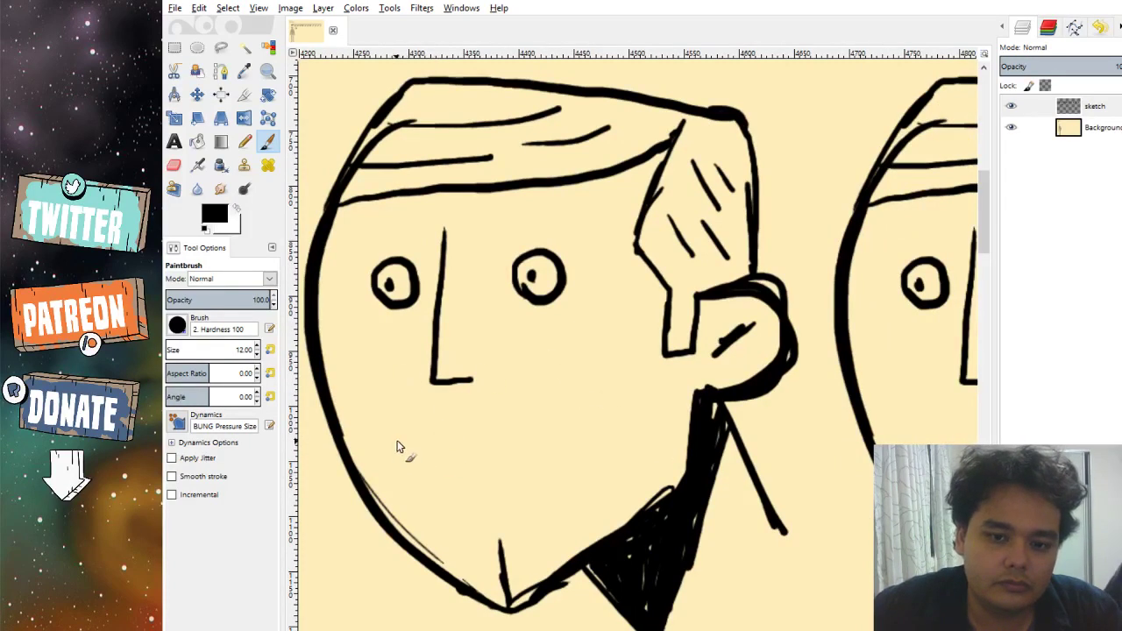
mouse_move(363, 462)
mouse_down()
mouse_move(441, 418)
mouse_move(507, 413)
mouse_move(612, 443)
mouse_up()
key(ctrl+z)
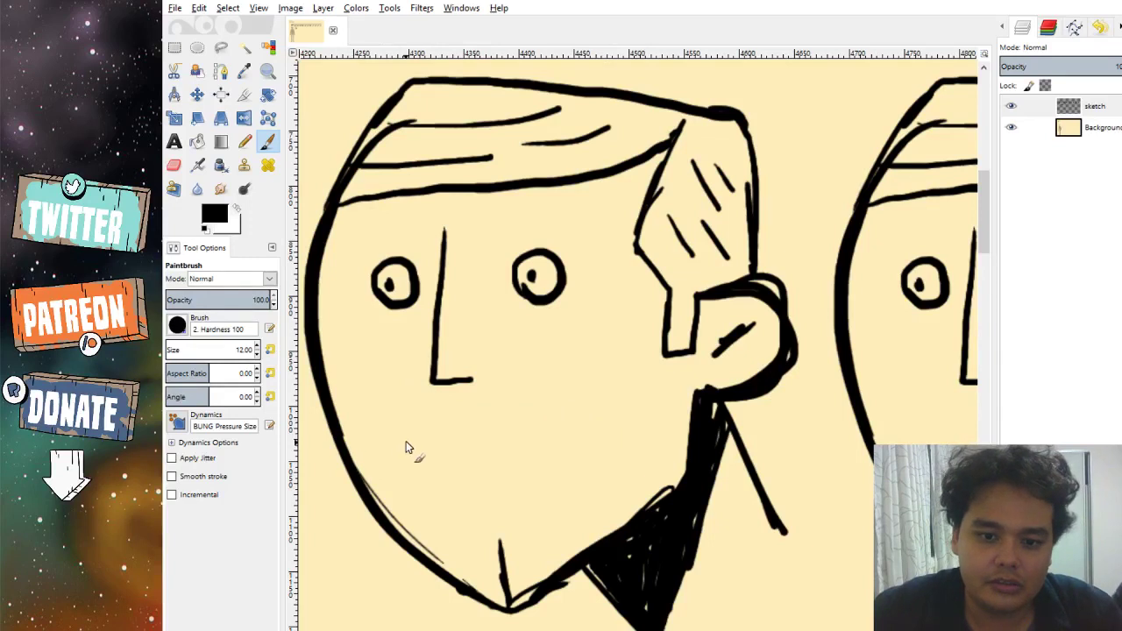
Draw a wide downturned frown on the first mouthless head, with crease lines on both cheeks beside the mouth.
mouse_move(381, 460)
mouse_down()
mouse_move(427, 420)
mouse_move(476, 409)
mouse_move(558, 417)
mouse_move(607, 459)
mouse_up()
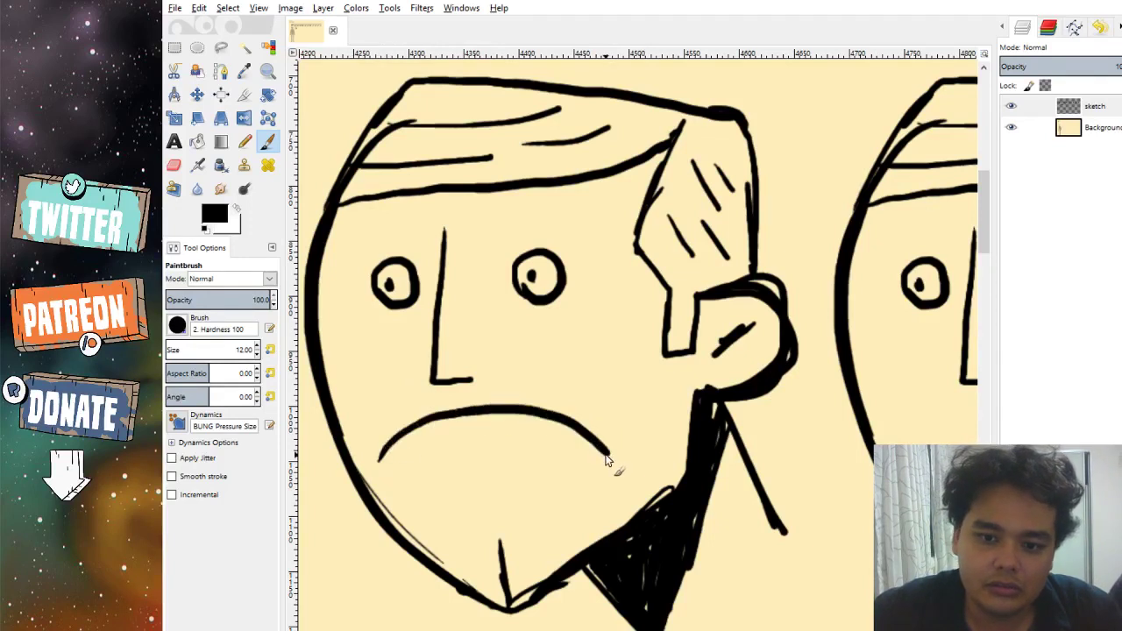
mouse_move(614, 386)
mouse_down()
mouse_move(638, 482)
mouse_move(612, 480)
mouse_up()
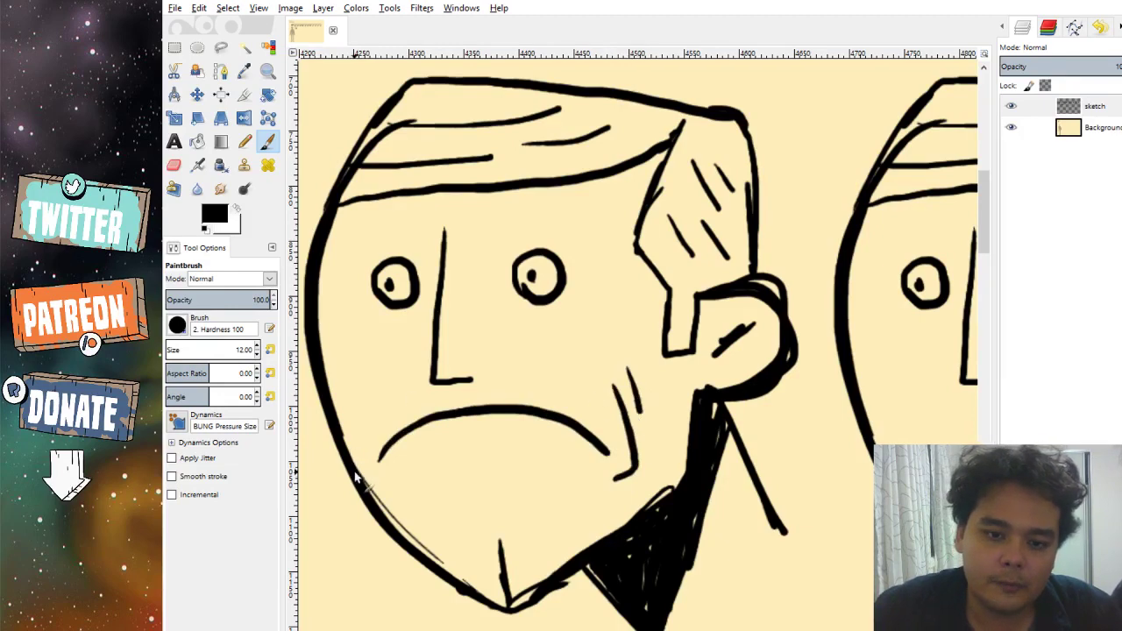
drag(379, 390, 354, 454)
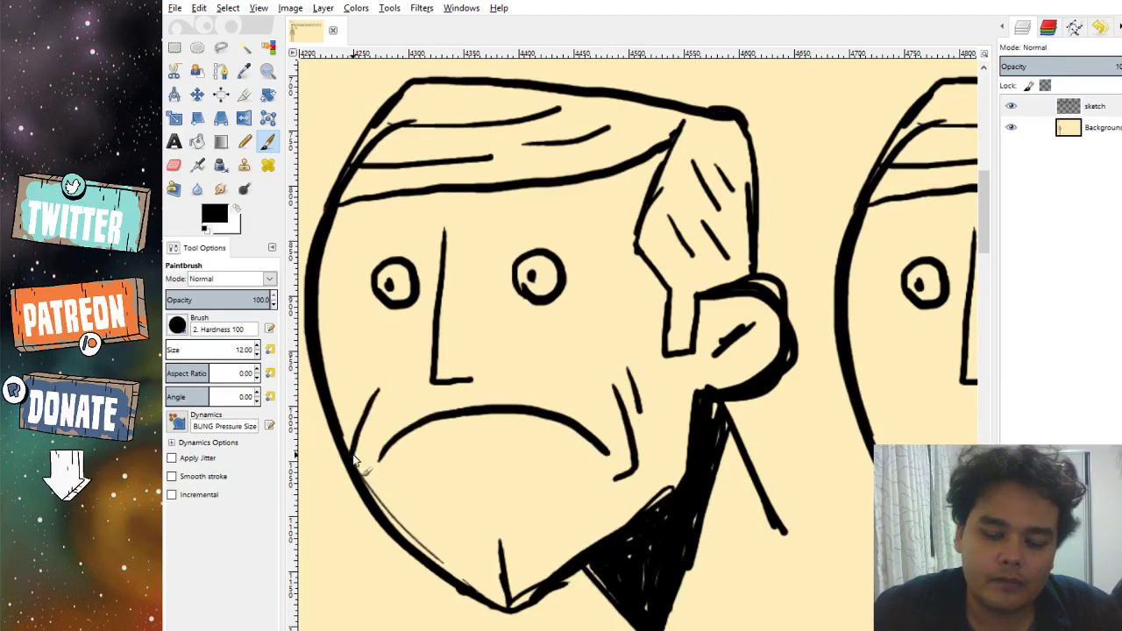
key(ctrl+z)
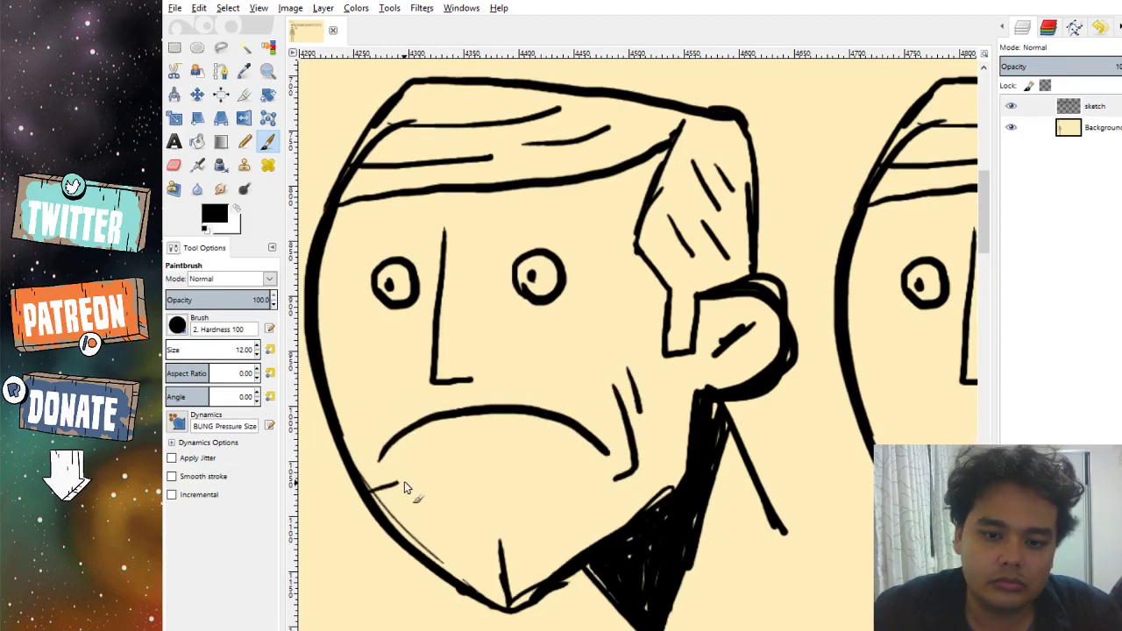
drag(350, 460, 382, 378)
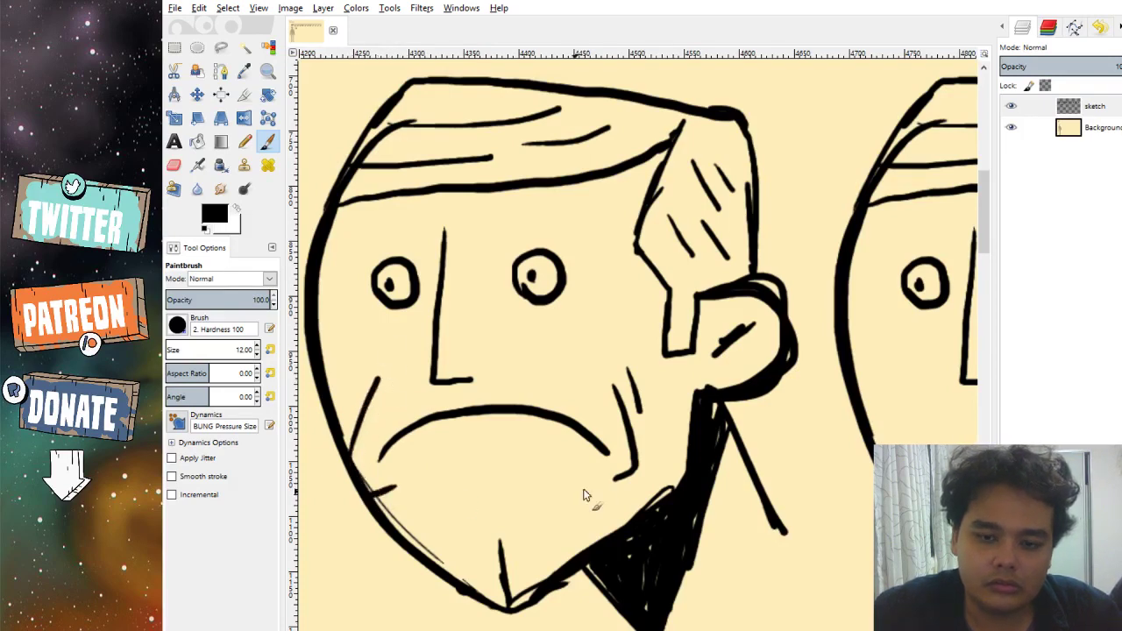
drag(735, 500, 540, 501)
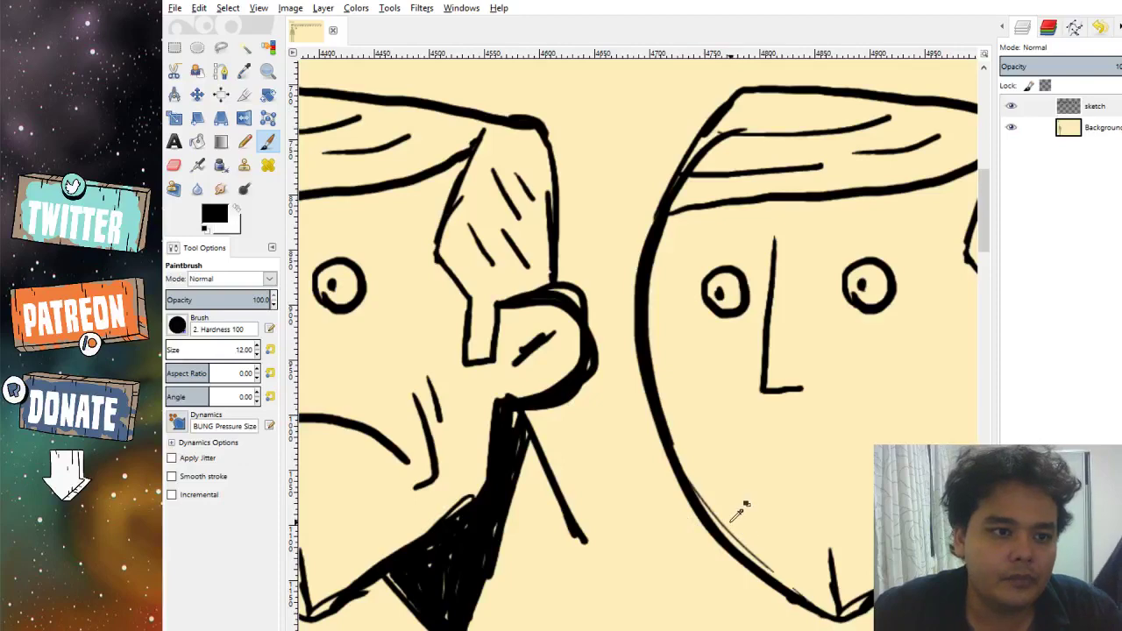
drag(771, 510, 590, 513)
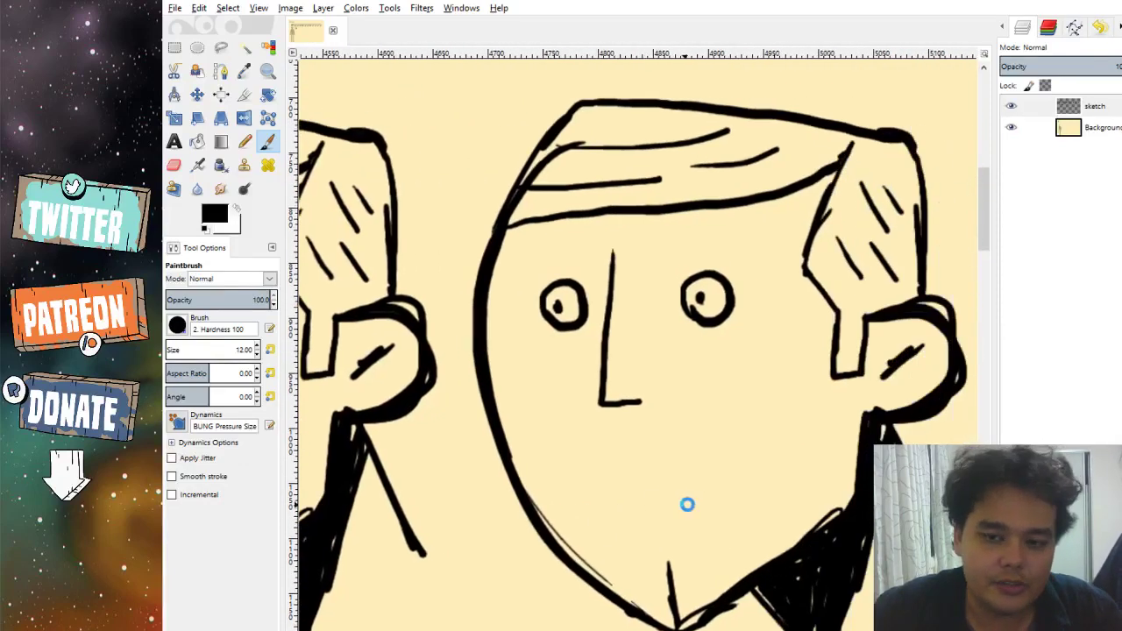
Try out a long, nearly straight closed mouth line below the nose of the next mouthless head.
mouse_move(787, 519)
mouse_down()
mouse_move(587, 503)
mouse_move(500, 429)
mouse_move(553, 431)
mouse_up()
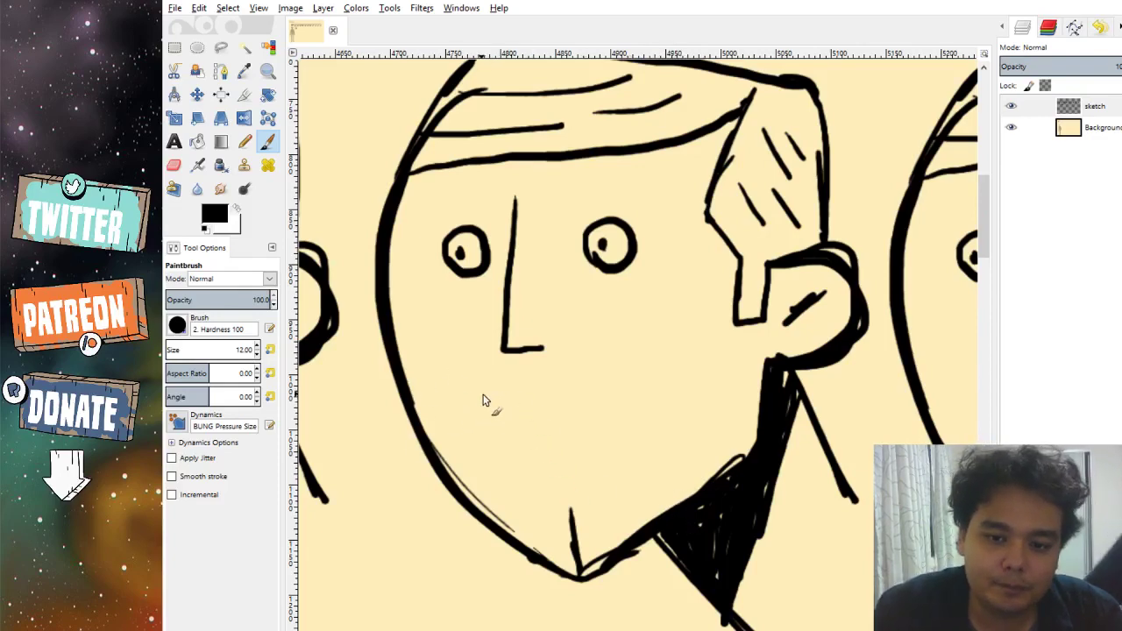
drag(455, 392, 631, 392)
key(ctrl+z)
drag(446, 385, 657, 395)
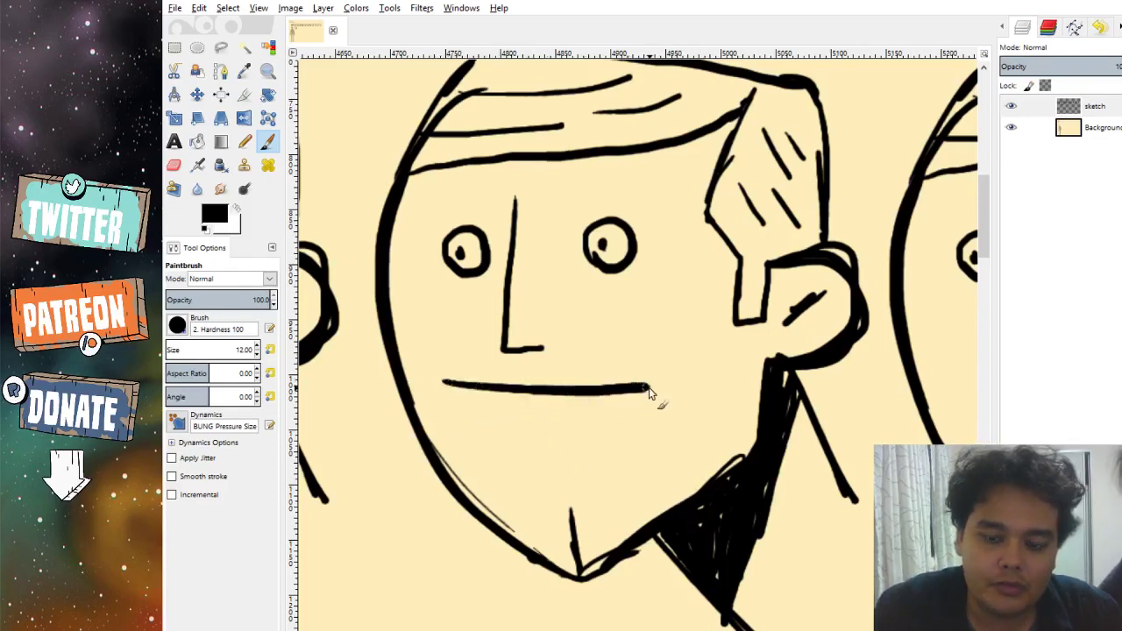
key(ctrl+z)
drag(455, 381, 646, 381)
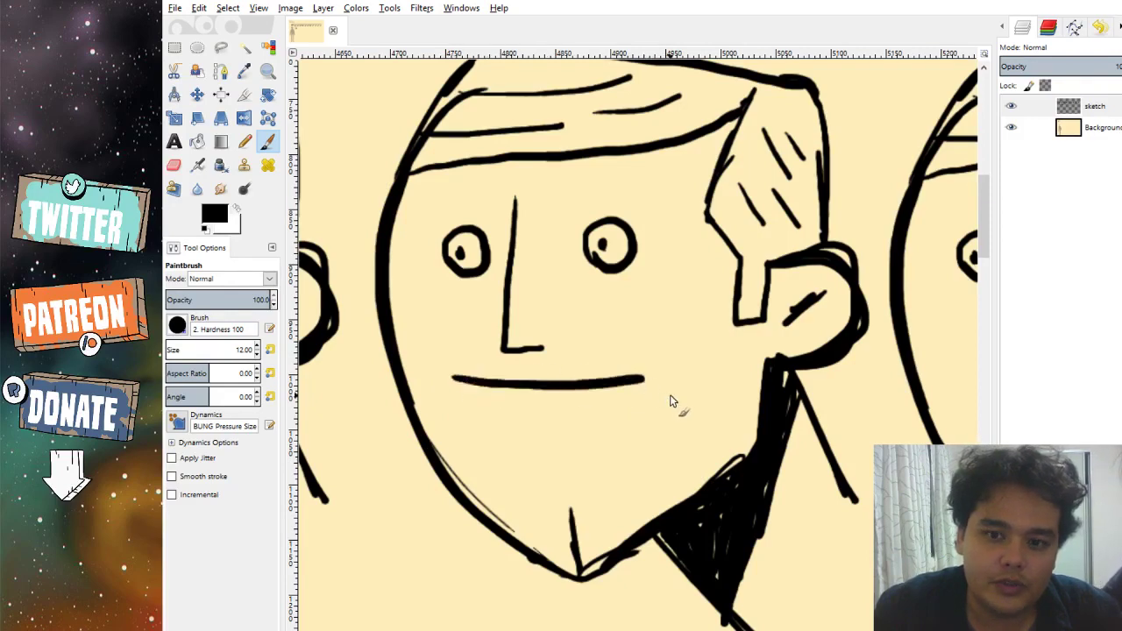
key(ctrl+z)
drag(442, 381, 666, 386)
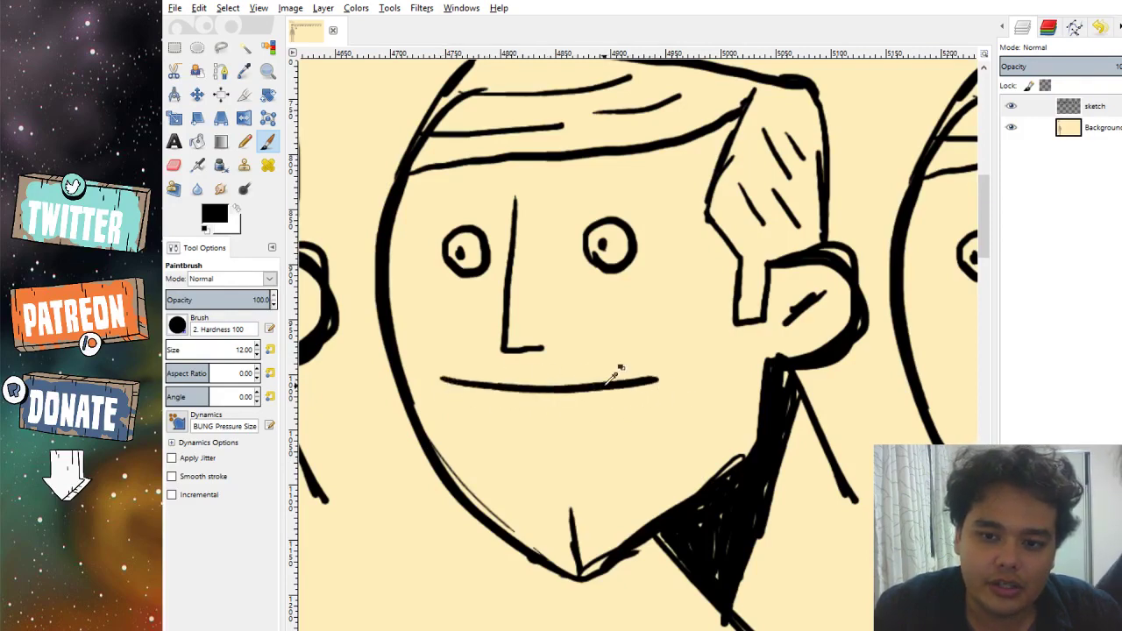
key(ctrl+z)
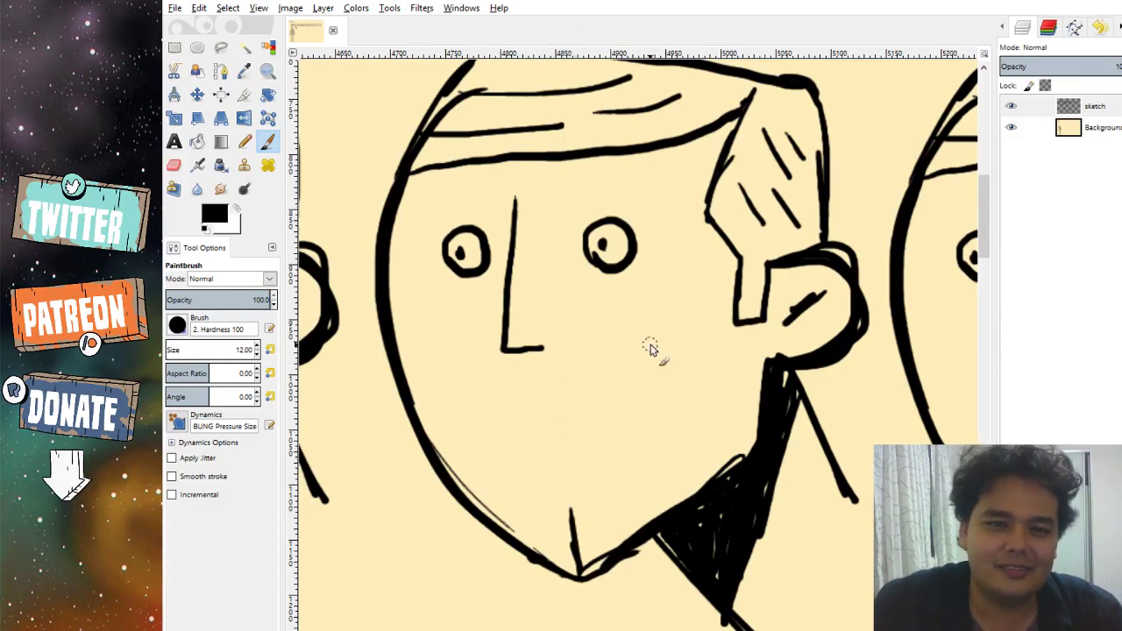
Draw a rounded rectangular mouth with clenched teeth below the nose, divided by two vertical tooth lines.
mouse_move(459, 466)
mouse_down()
mouse_move(459, 430)
mouse_move(532, 400)
mouse_move(585, 396)
mouse_move(611, 426)
mouse_move(614, 466)
mouse_move(525, 469)
mouse_move(464, 404)
mouse_move(536, 395)
mouse_move(580, 406)
mouse_move(594, 464)
mouse_move(551, 471)
mouse_move(491, 476)
mouse_move(453, 417)
mouse_move(489, 469)
mouse_up()
key(ctrl+z)
key(ctrl+z)
drag(489, 398, 489, 468)
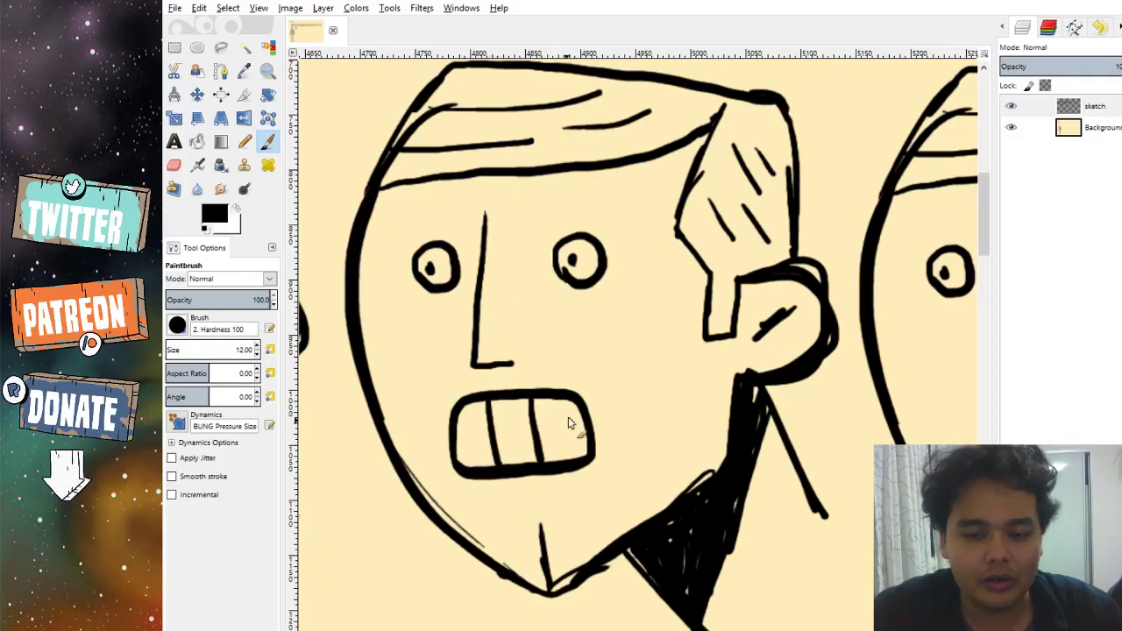
Try out crease lines on both cheeks and beneath the clenched-teeth mouth.
mouse_move(421, 395)
mouse_down()
mouse_move(430, 446)
mouse_move(458, 496)
mouse_move(473, 496)
mouse_up()
mouse_move(618, 382)
mouse_down()
mouse_move(625, 444)
mouse_move(597, 483)
mouse_up()
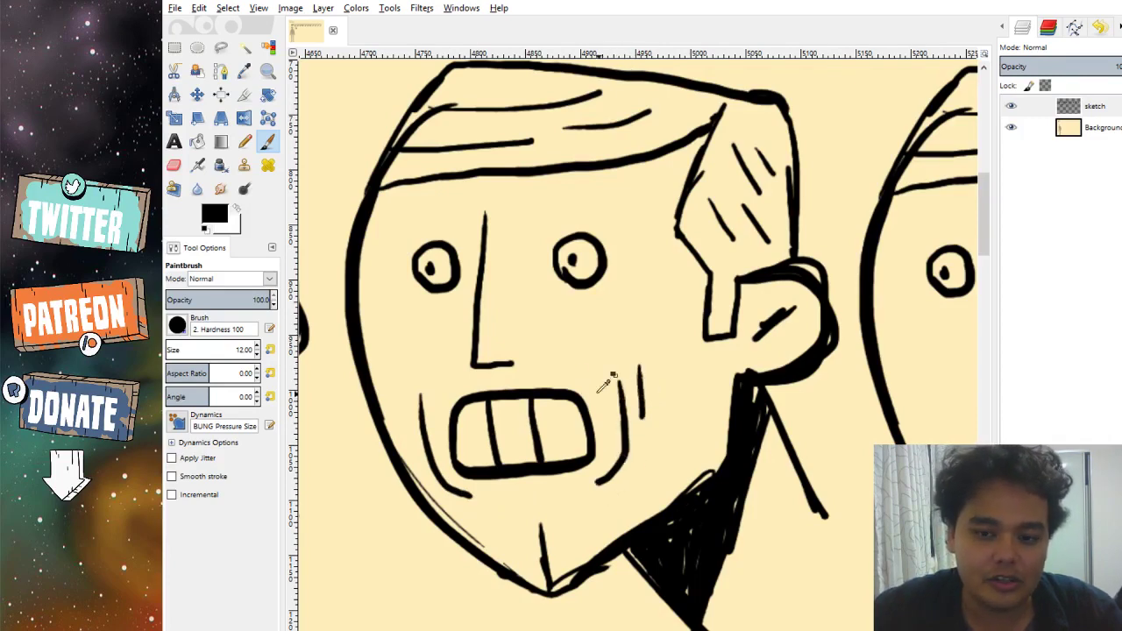
key(ctrl+z)
key(ctrl+z)
key(ctrl+z)
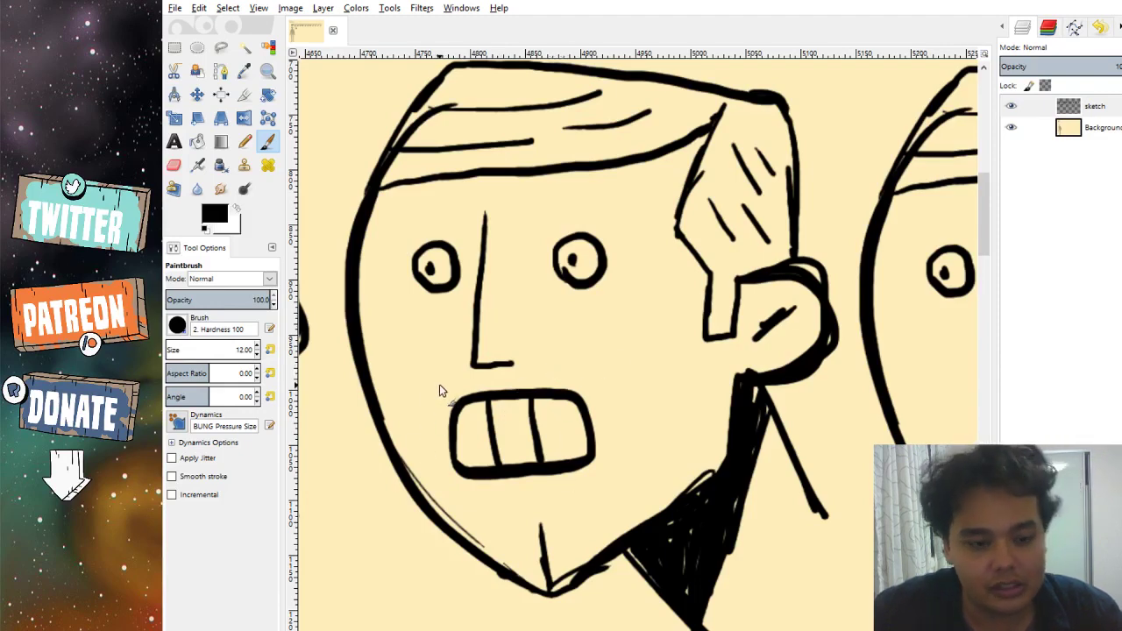
mouse_move(428, 440)
mouse_down()
mouse_move(448, 493)
mouse_move(567, 495)
mouse_up()
key(ctrl+z)
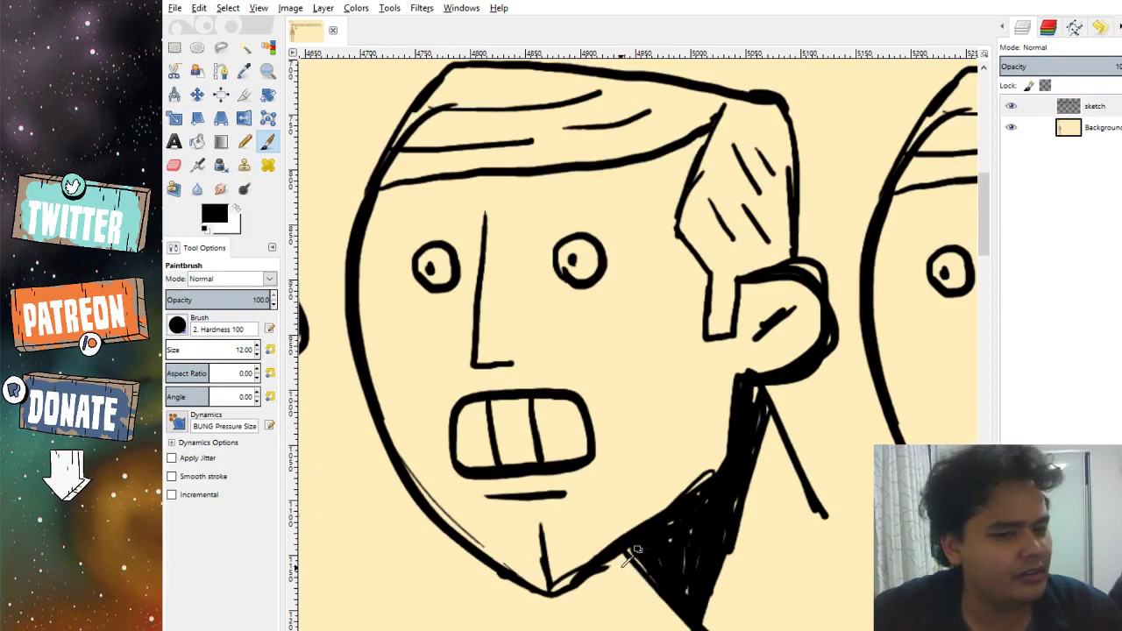
key(ctrl+z)
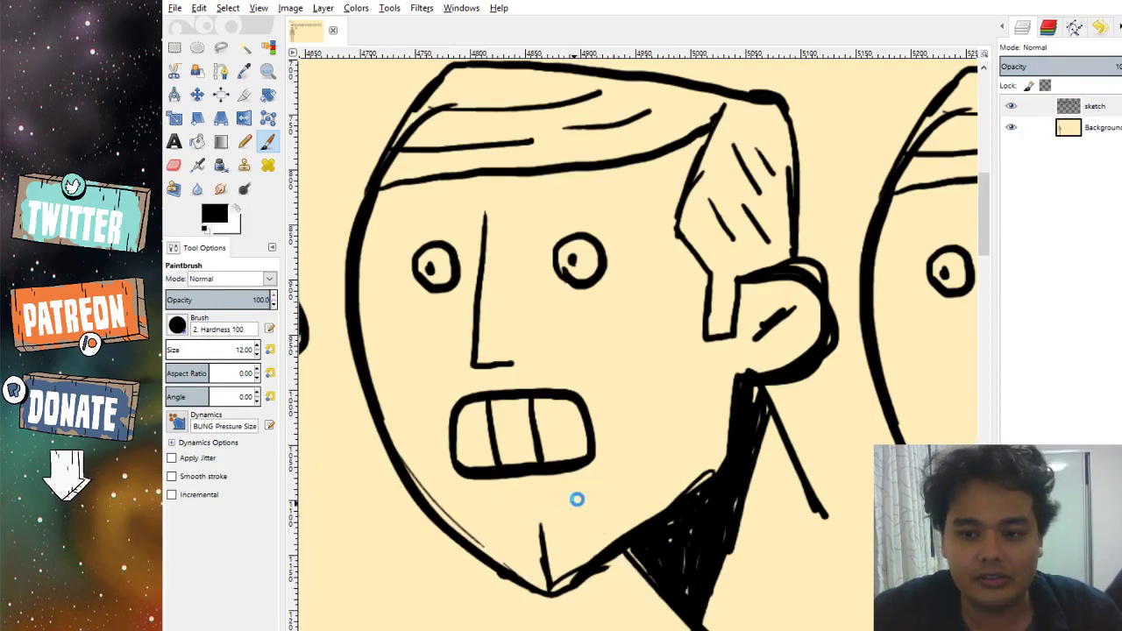
Try to draw a wide, open downturned mouth on the next mouthless head in the row.
drag(686, 593, 610, 600)
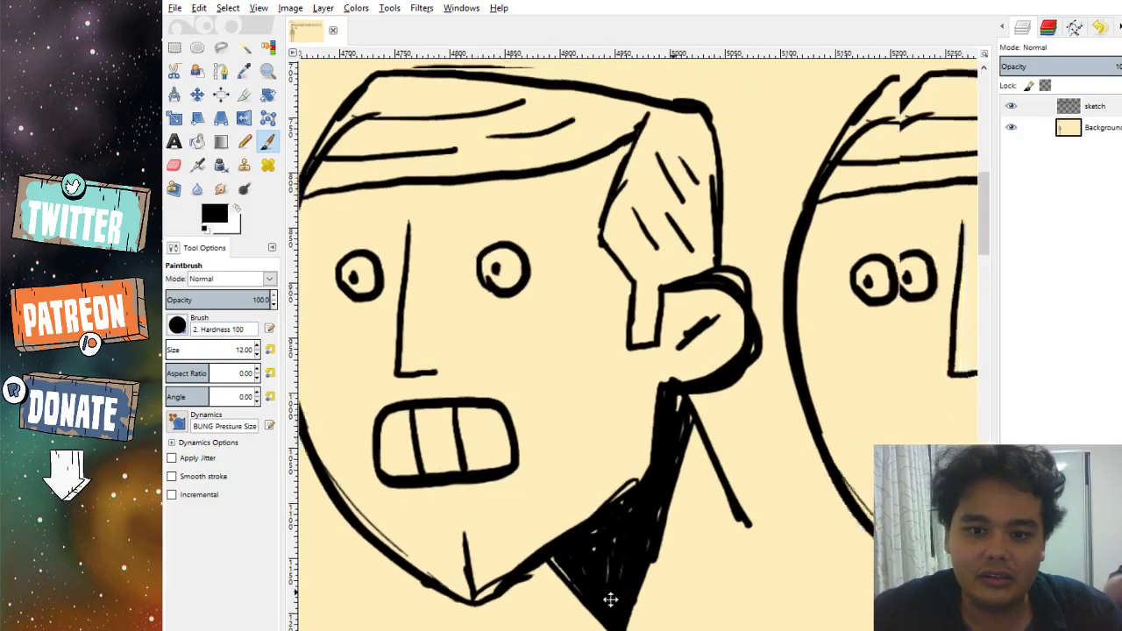
scroll(575, 593, right, 5)
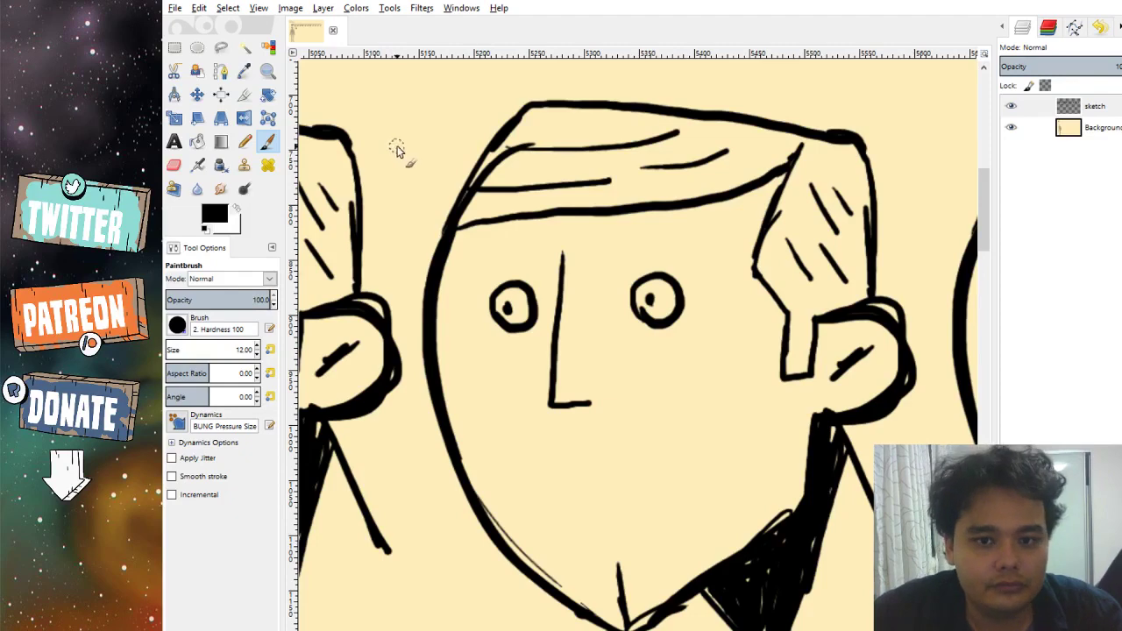
scroll(693, 409, down, 3)
scroll(686, 405, up, 2)
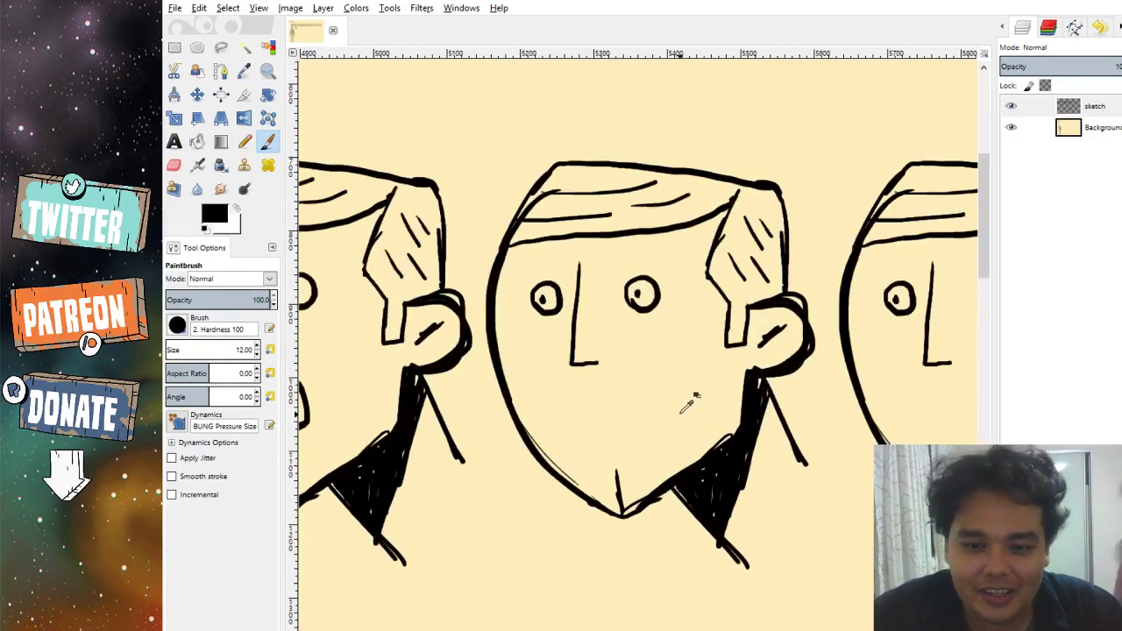
scroll(686, 405, up, 2)
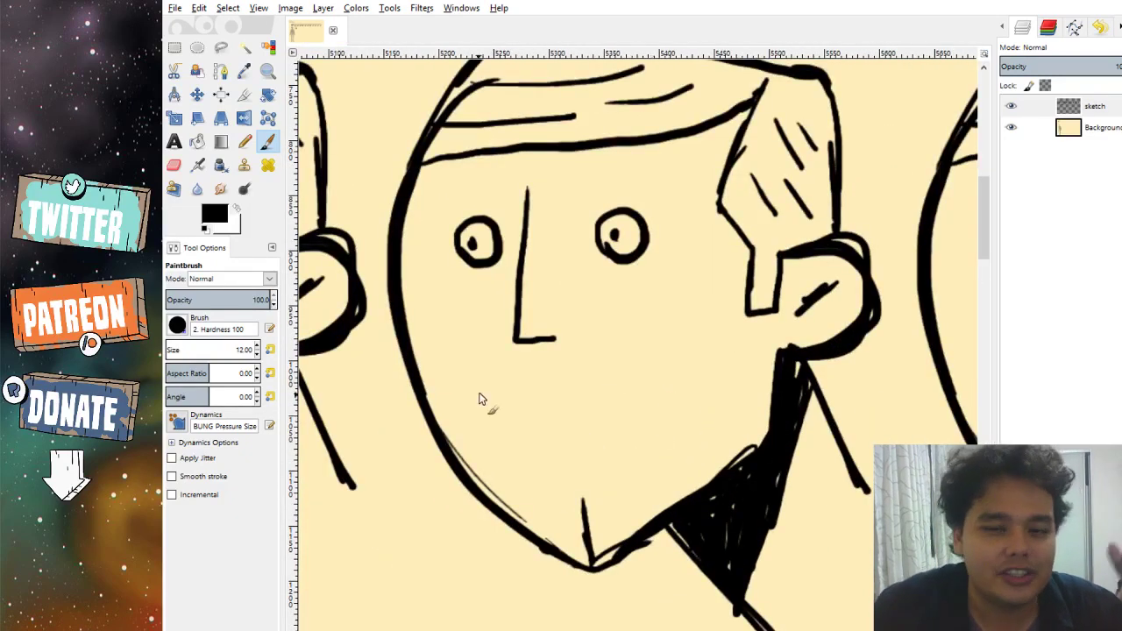
scroll(620, 420, right, 2)
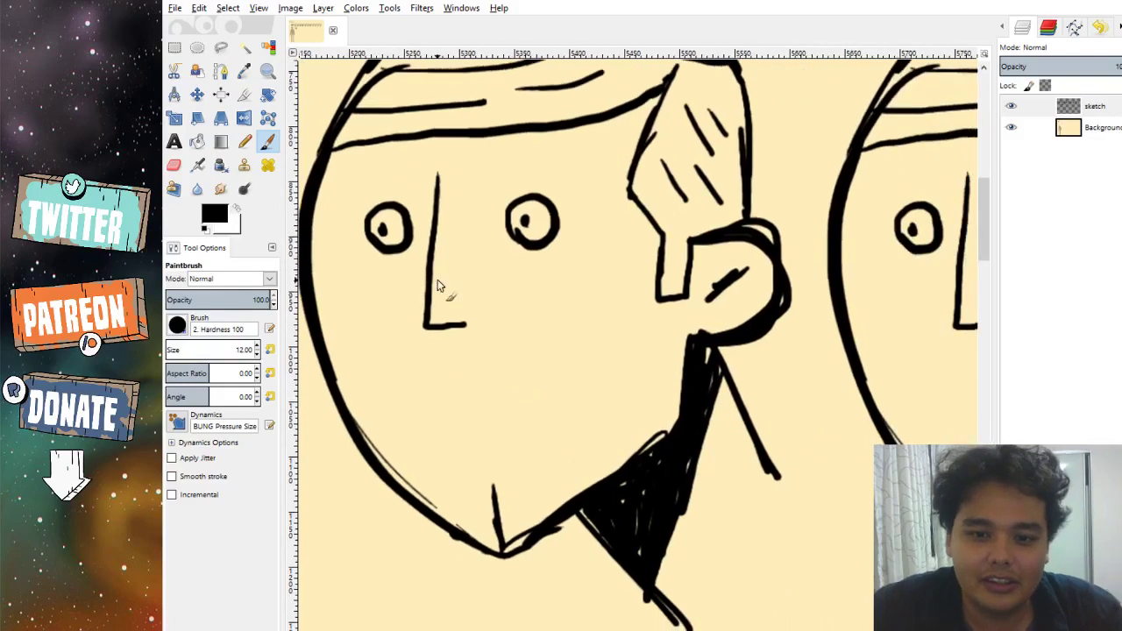
mouse_move(401, 443)
mouse_down()
mouse_move(462, 359)
mouse_move(552, 361)
mouse_move(591, 402)
mouse_move(593, 434)
mouse_move(566, 439)
mouse_move(489, 411)
mouse_move(453, 420)
mouse_move(414, 460)
mouse_up()
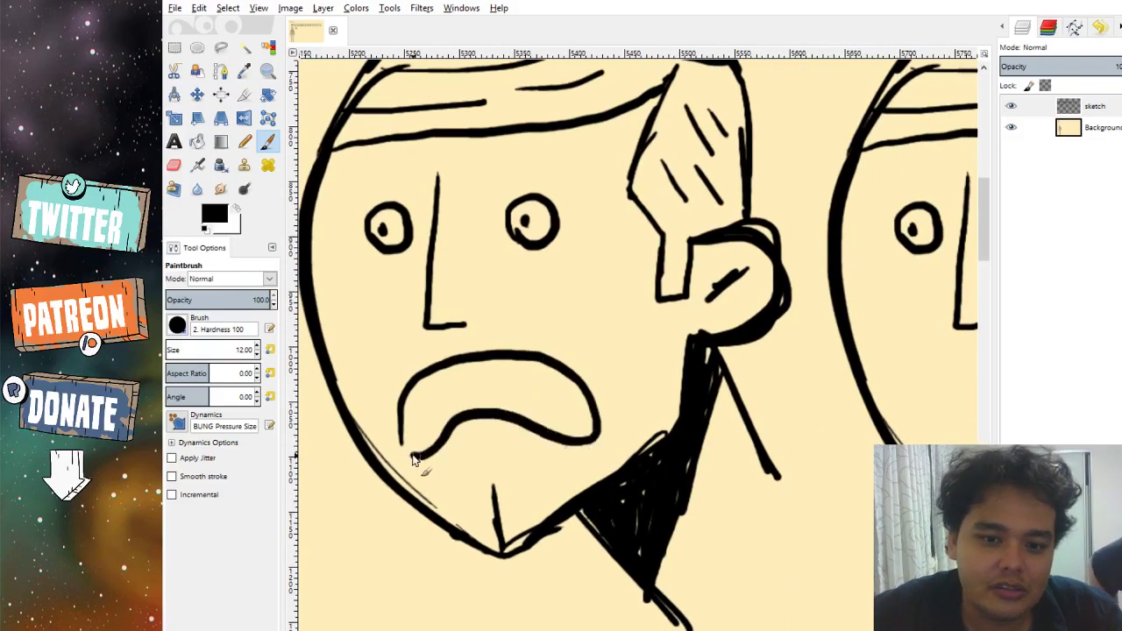
key(ctrl+z)
Try a thin, slightly slanted mouth with a row of teeth and a curved cheek crease on the same head.
drag(386, 386, 539, 373)
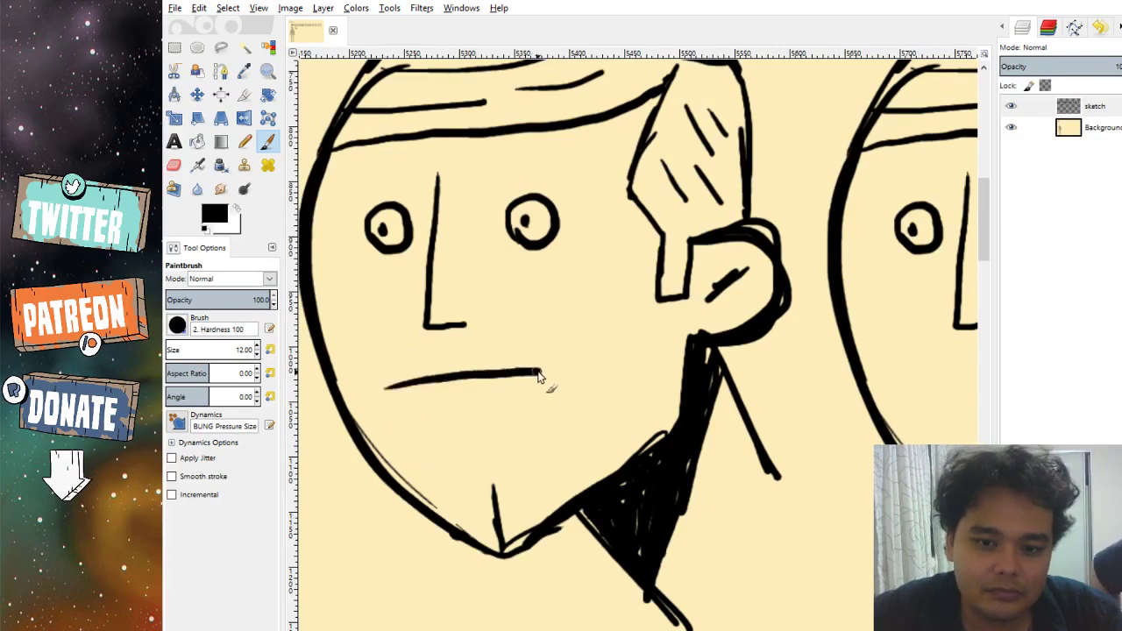
key(ctrl+z)
mouse_move(380, 392)
mouse_down()
mouse_move(586, 369)
mouse_move(605, 384)
mouse_move(390, 399)
mouse_up()
drag(460, 384, 460, 401)
mouse_move(491, 383)
mouse_down()
mouse_move(491, 399)
mouse_move(524, 396)
mouse_up()
mouse_move(550, 378)
mouse_down()
mouse_move(551, 393)
mouse_move(576, 391)
mouse_up()
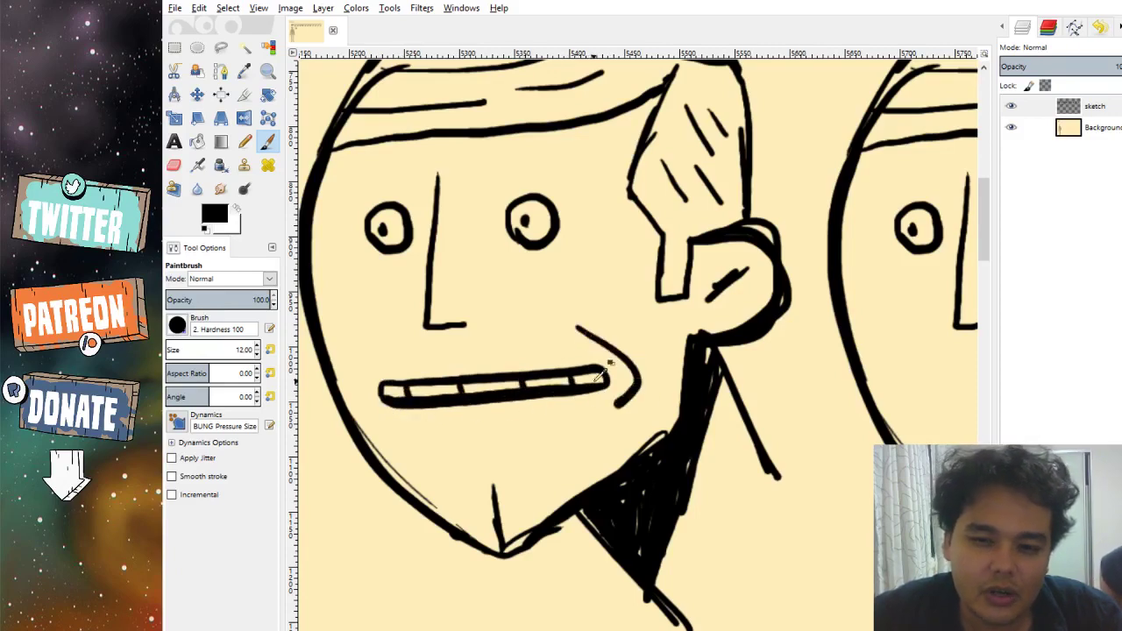
key(ctrl+z)
key(ctrl+z)
key(ctrl+z)
key(ctrl+z)
key(ctrl+z)
key(ctrl+z)
key(ctrl+z)
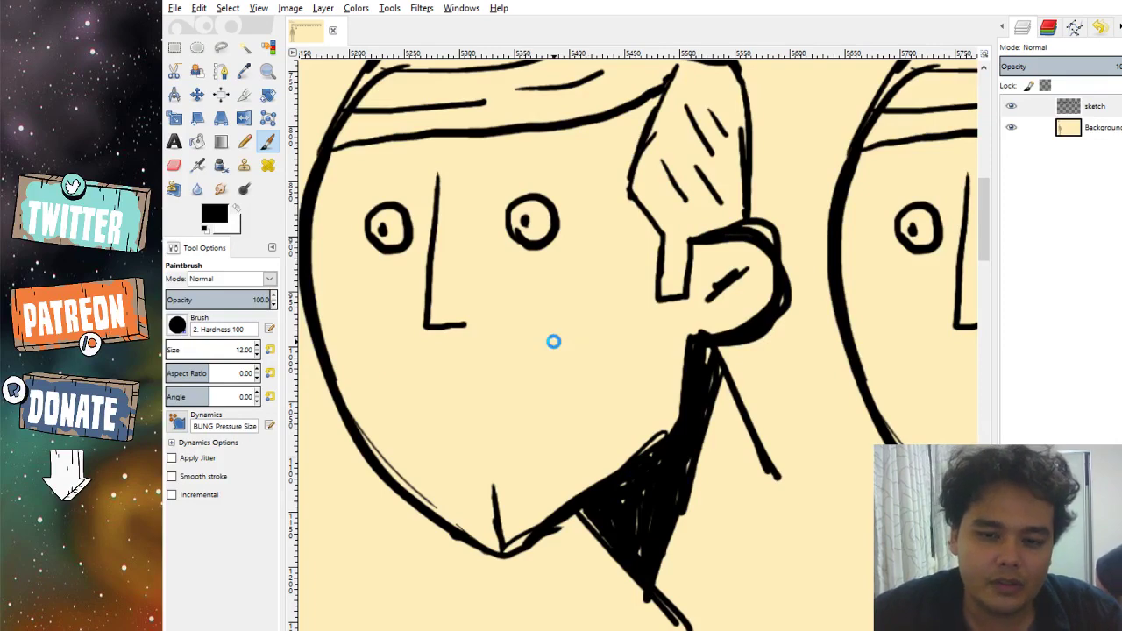
Try another mouth shape low on the same mouthless face.
mouse_move(430, 424)
mouse_down()
mouse_move(449, 375)
mouse_move(474, 422)
mouse_move(446, 427)
mouse_move(448, 386)
mouse_move(470, 397)
mouse_move(483, 429)
mouse_move(430, 424)
mouse_move(452, 398)
mouse_move(439, 401)
mouse_move(469, 398)
mouse_move(457, 411)
mouse_move(473, 402)
mouse_move(456, 423)
mouse_move(469, 404)
mouse_move(440, 422)
mouse_move(462, 406)
mouse_up()
key(ctrl+z)
key(ctrl+z)
key(ctrl+z)
Draw a small puckered black oval mouth on the last head, with a curved crease on one side and short lines on the other.
scroll(462, 406, right, 5)
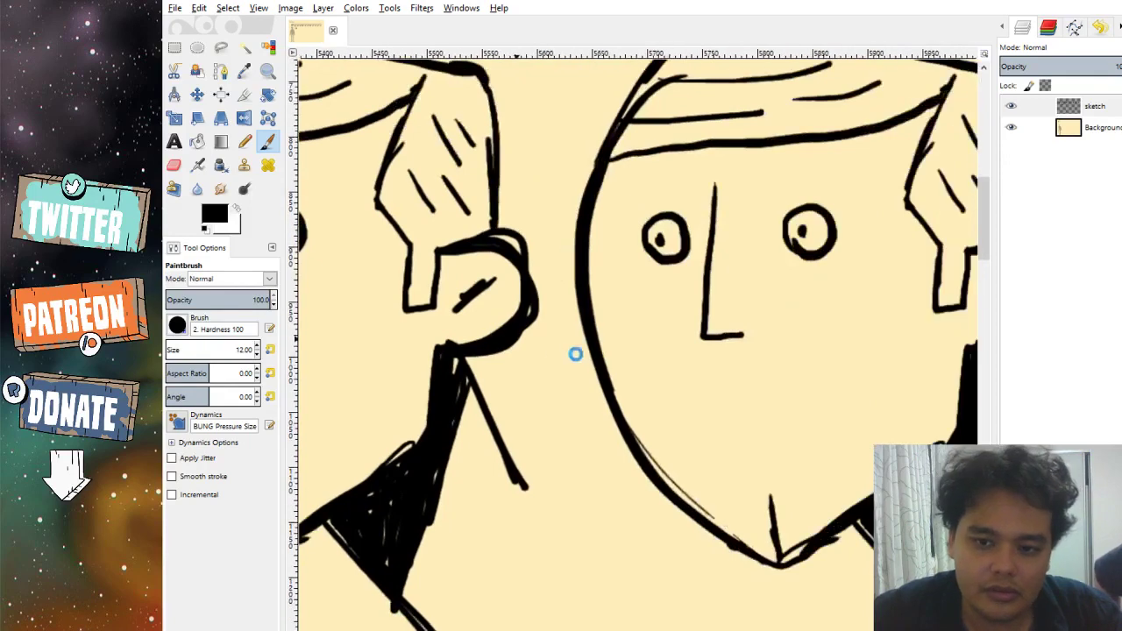
scroll(807, 477, right, 5)
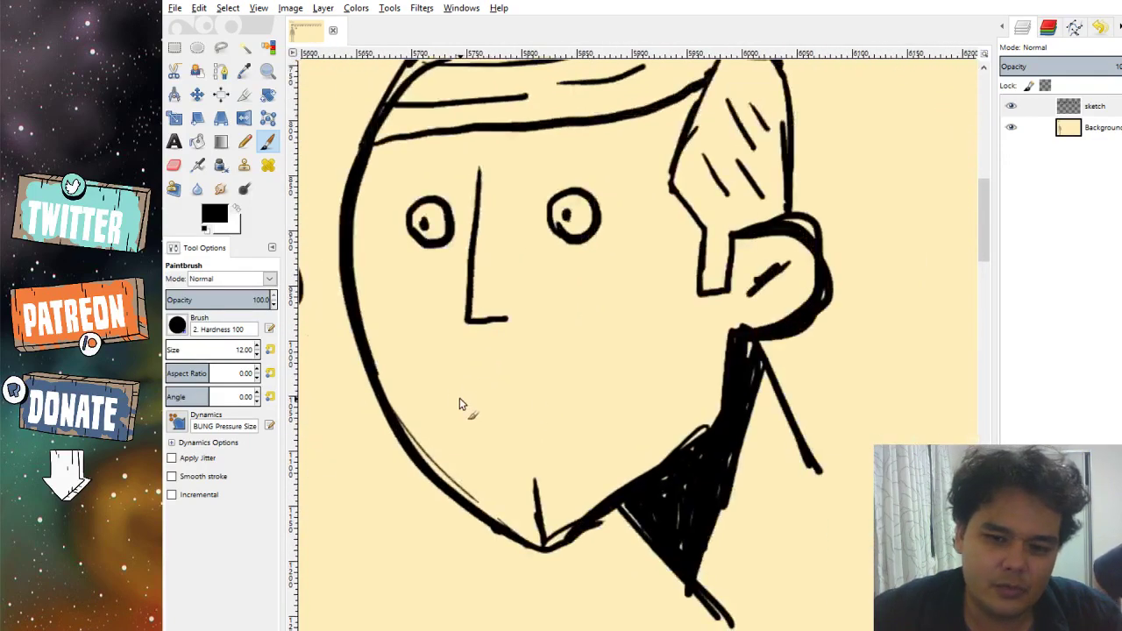
mouse_move(461, 372)
mouse_down()
mouse_move(475, 398)
mouse_move(457, 395)
mouse_move(458, 374)
mouse_move(480, 398)
mouse_move(468, 409)
mouse_move(465, 383)
mouse_move(469, 399)
mouse_move(442, 358)
mouse_move(463, 438)
mouse_up()
drag(501, 367, 467, 366)
drag(480, 374, 490, 373)
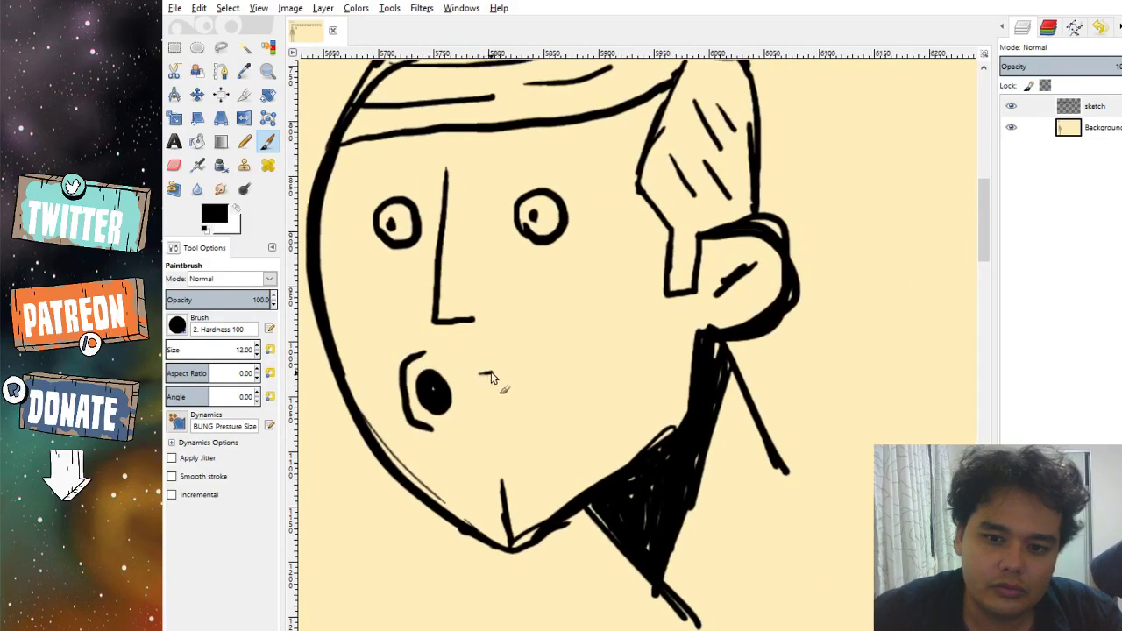
Review the row of expression heads and the grinning profile head beneath it.
scroll(555, 380, right, 10)
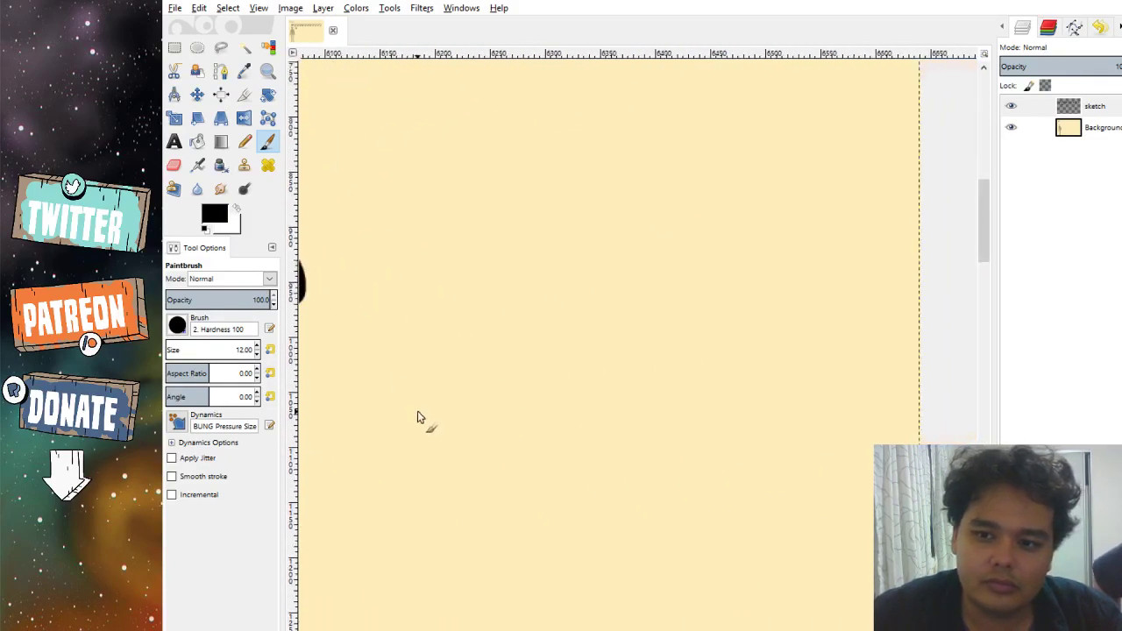
scroll(718, 363, down, 4)
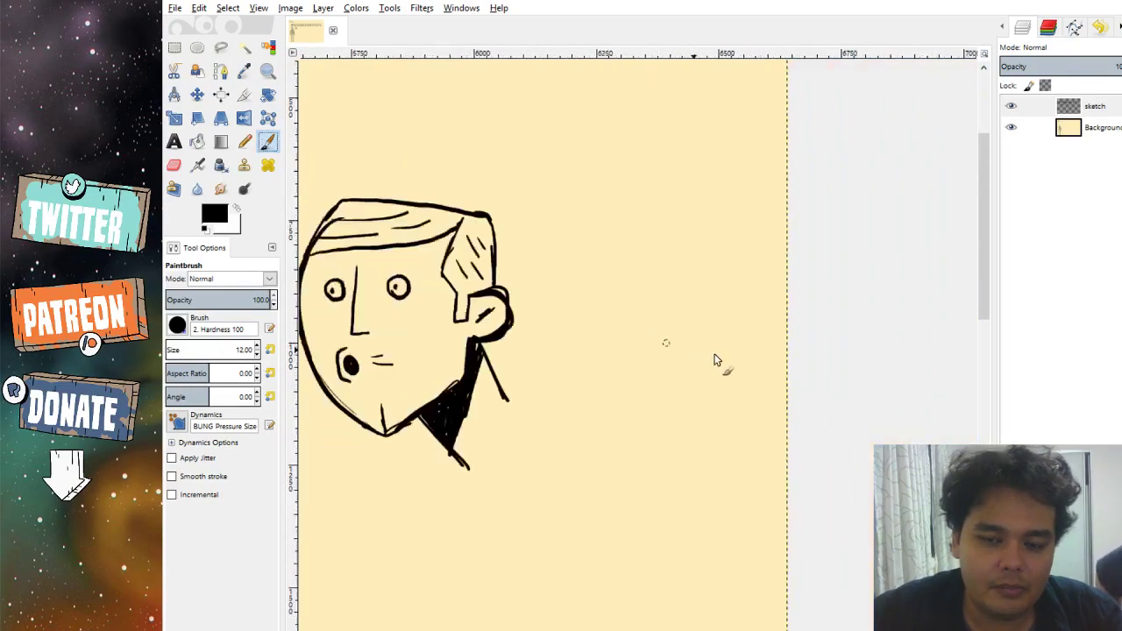
scroll(693, 367, left, 10)
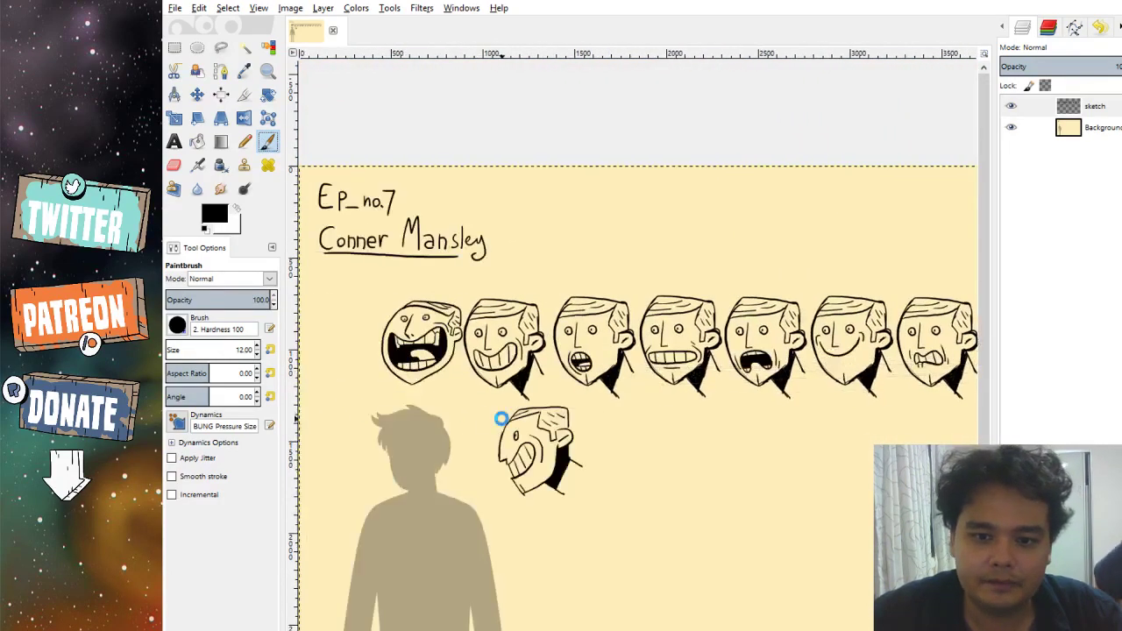
scroll(385, 364, up, 4)
scroll(384, 362, down, 1)
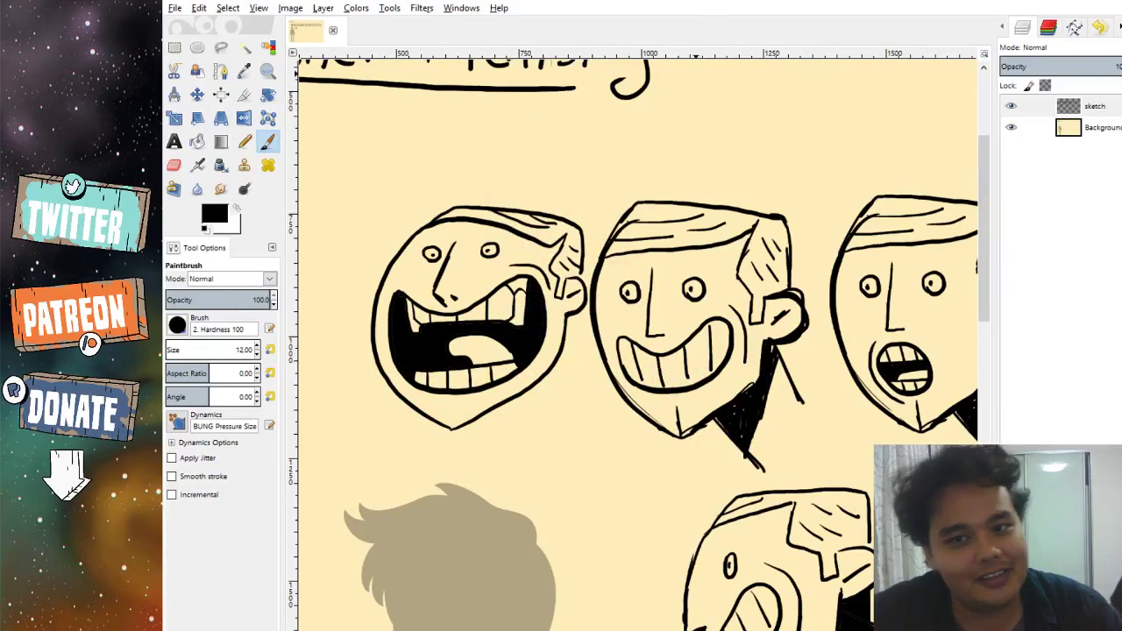
scroll(517, 298, down, 2)
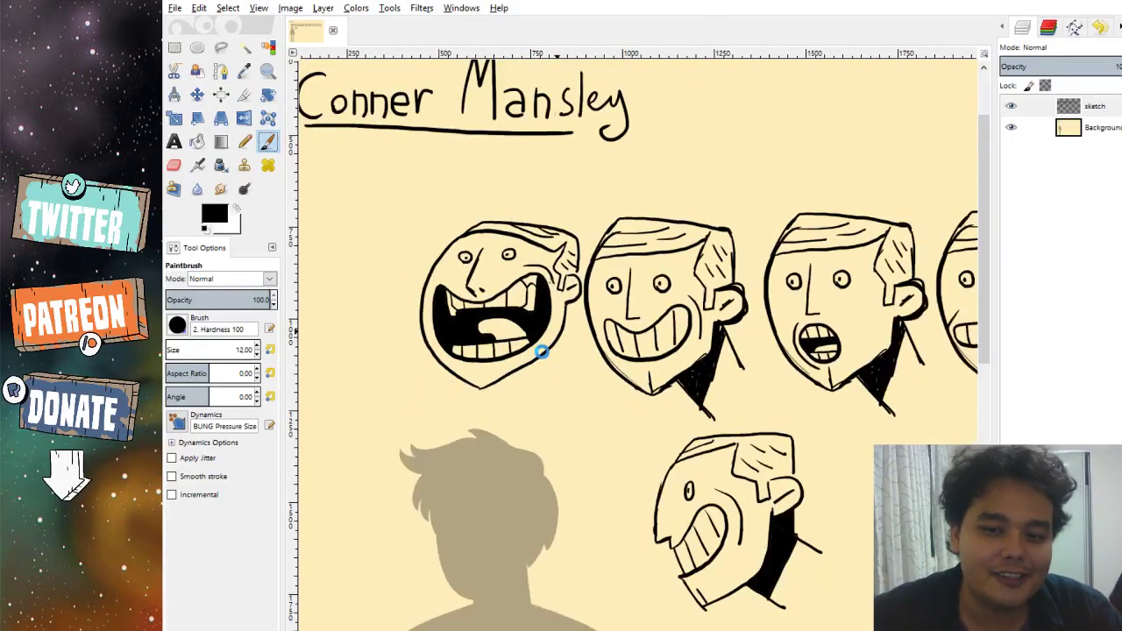
scroll(541, 337, down, 5)
scroll(506, 379, up, 3)
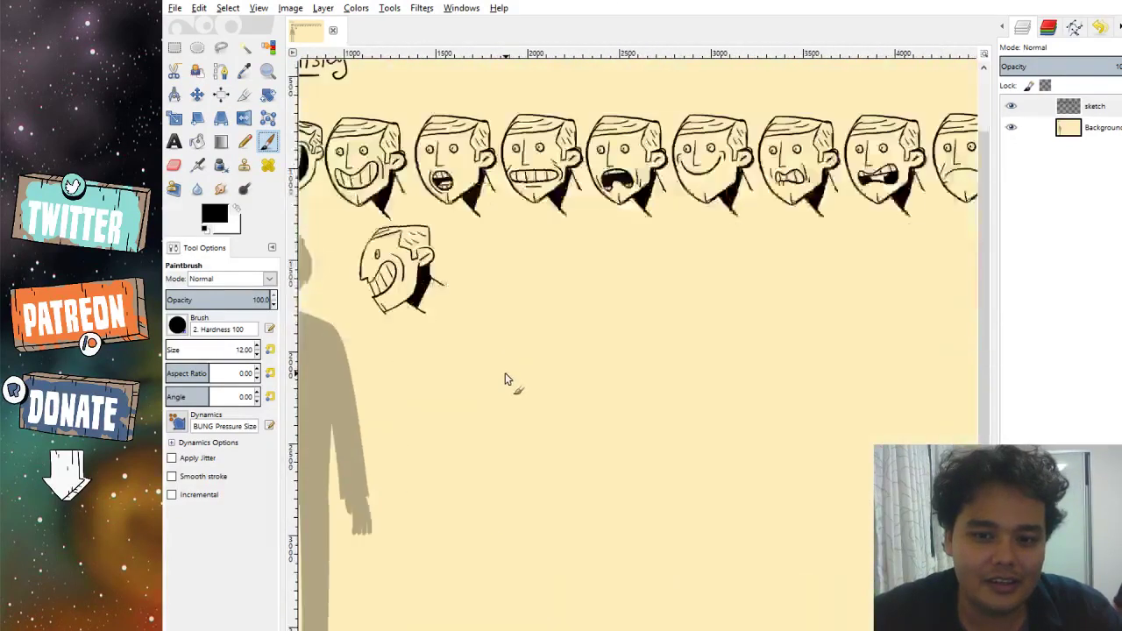
scroll(464, 258, up, 1)
scroll(421, 238, up, 3)
scroll(614, 235, left, 3)
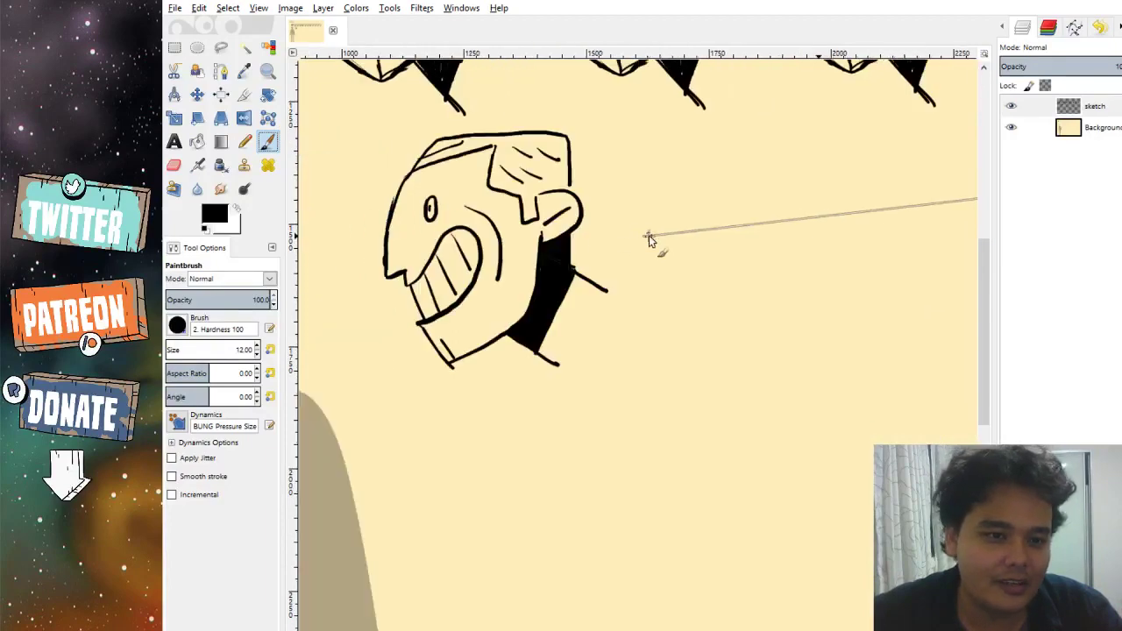
scroll(667, 254, up, 3)
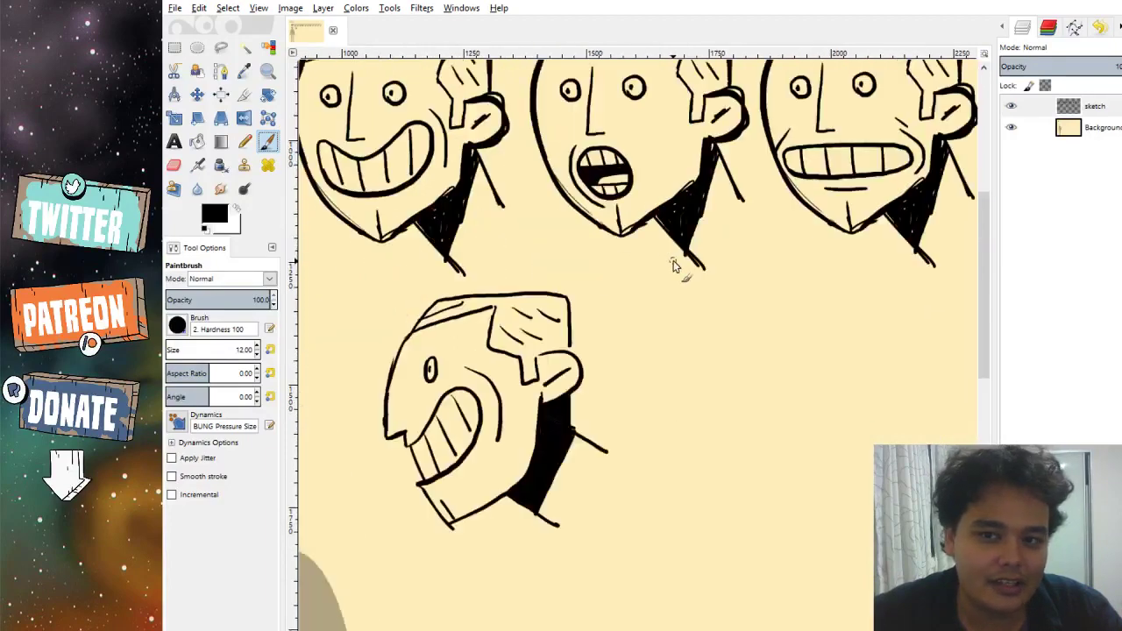
Copy the profile head without its mouth and cheek crease using Free Select, and paste it as a new layer.
click(221, 47)
scroll(375, 358, up, 1)
scroll(374, 358, up, 1)
mouse_move(369, 329)
mouse_down()
mouse_move(340, 453)
mouse_move(361, 544)
mouse_move(379, 563)
mouse_move(454, 553)
mouse_move(488, 464)
mouse_move(581, 358)
mouse_move(639, 382)
mouse_move(687, 442)
mouse_move(710, 512)
mouse_move(688, 420)
mouse_move(648, 466)
mouse_move(495, 500)
mouse_move(456, 547)
mouse_move(461, 591)
mouse_move(734, 539)
mouse_move(711, 414)
mouse_move(665, 343)
mouse_move(621, 316)
mouse_move(568, 309)
mouse_move(455, 328)
mouse_move(433, 349)
mouse_move(417, 380)
mouse_move(508, 438)
mouse_up()
scroll(701, 452, down, 2)
scroll(464, 555, down, 2)
key(ctrl+c)
key(ctrl+v)
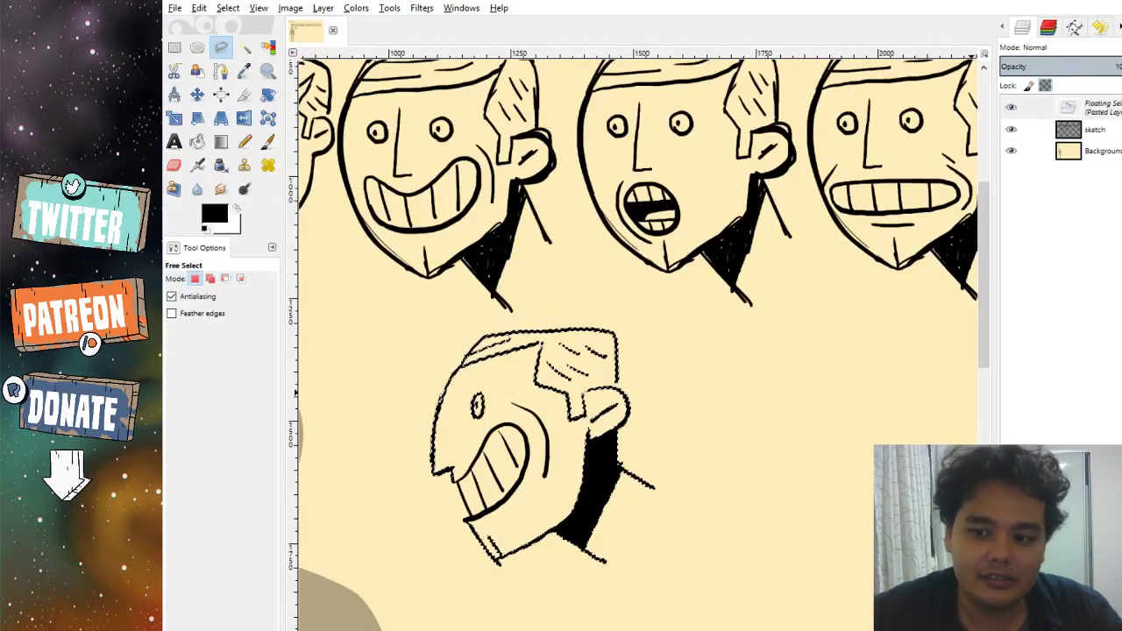
key(ctrl+shift+n)
Move the mouthless profile copy beside the original profile head and duplicate its layer.
click(197, 93)
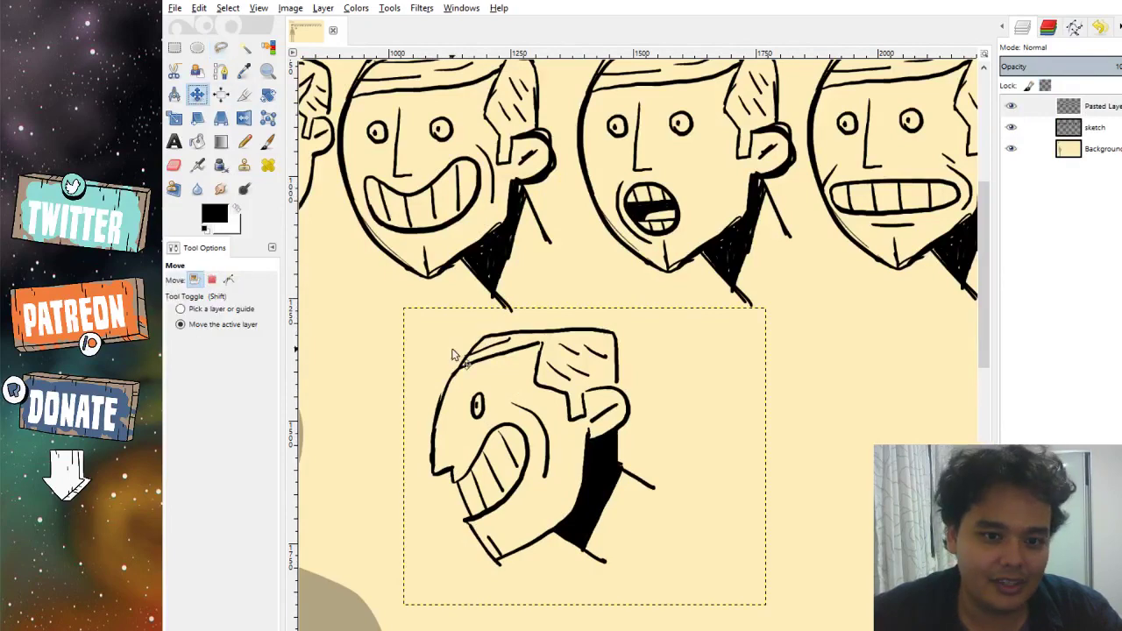
drag(565, 434, 835, 432)
scroll(836, 427, right, 3)
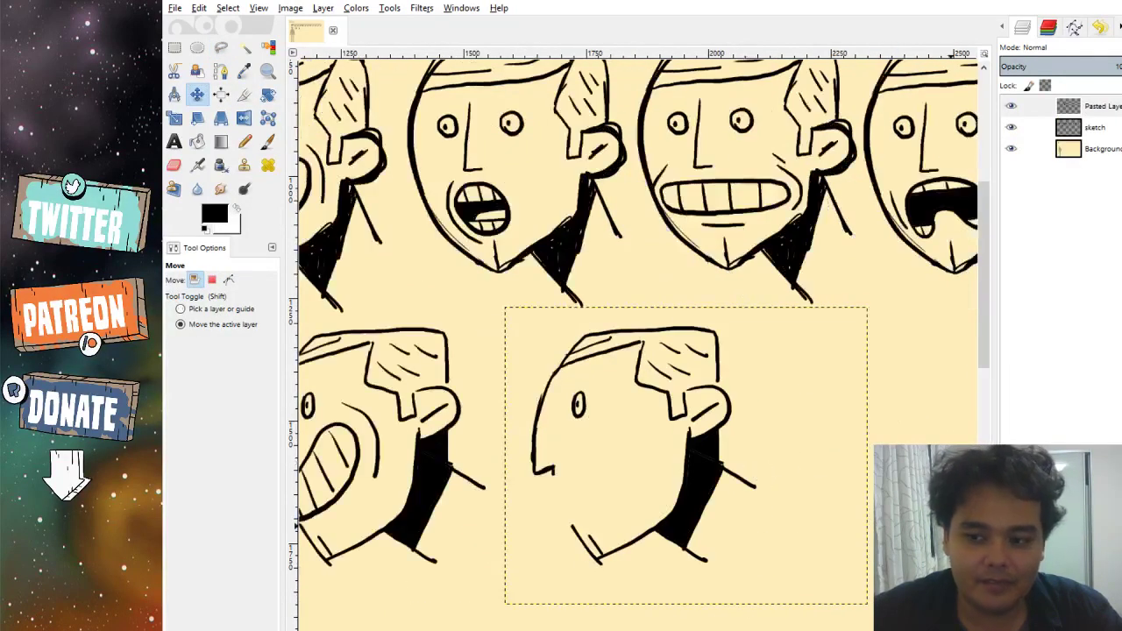
key(ctrl+shift+d)
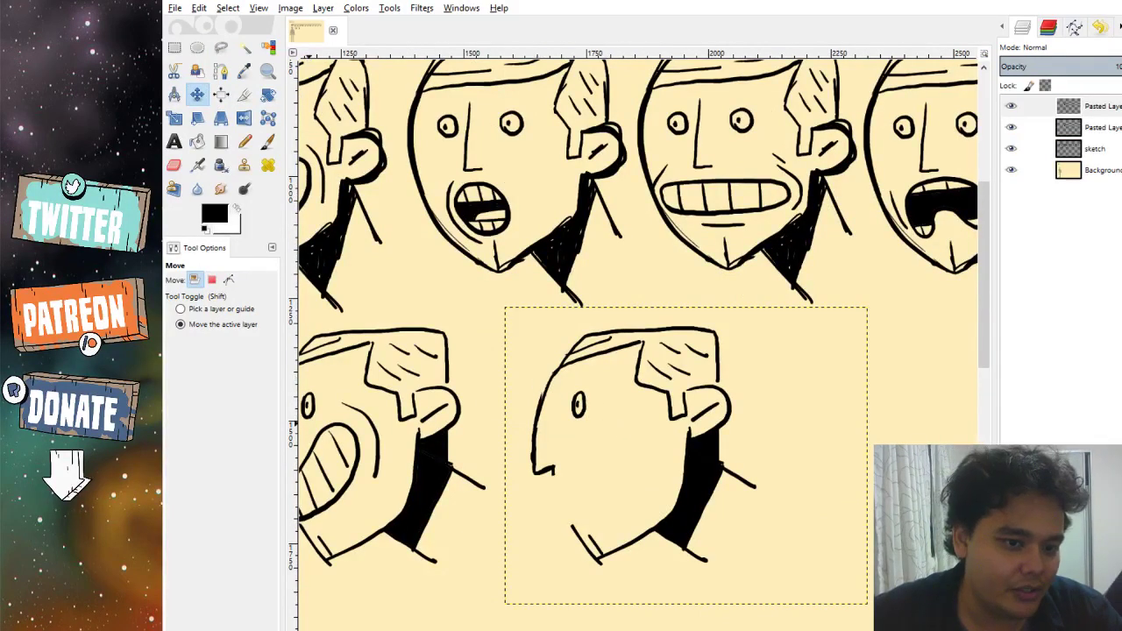
scroll(589, 467, right, 3)
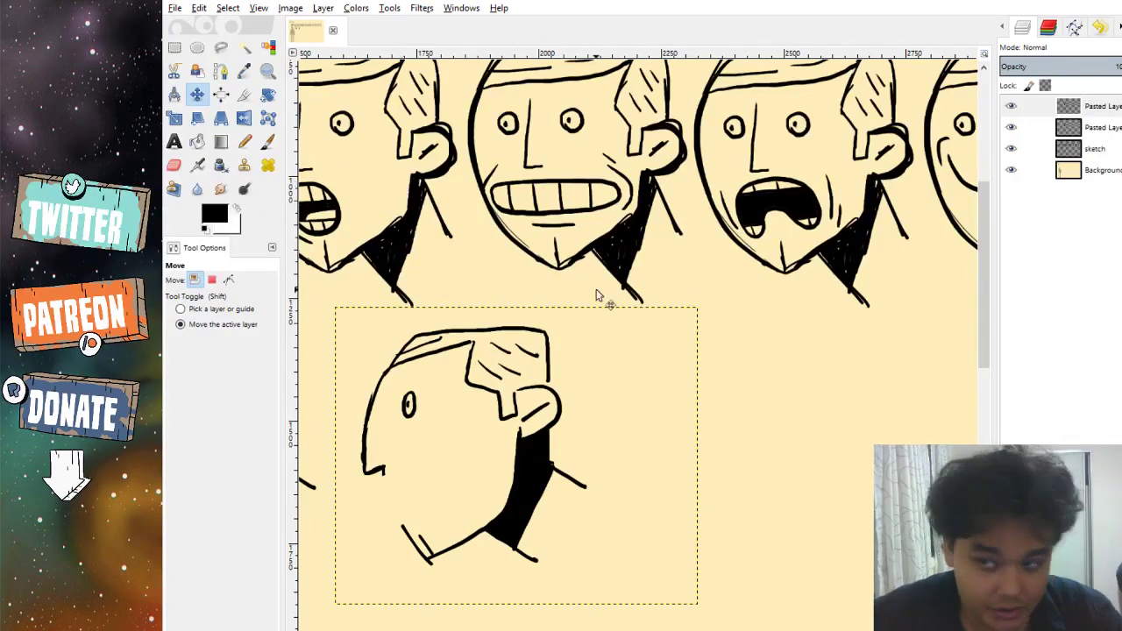
Place the duplicate mouthless profile head beside the first copy in the lower row and merge the two into one layer.
scroll(646, 464, left, 3)
scroll(659, 464, right, 3)
scroll(659, 464, left, 3)
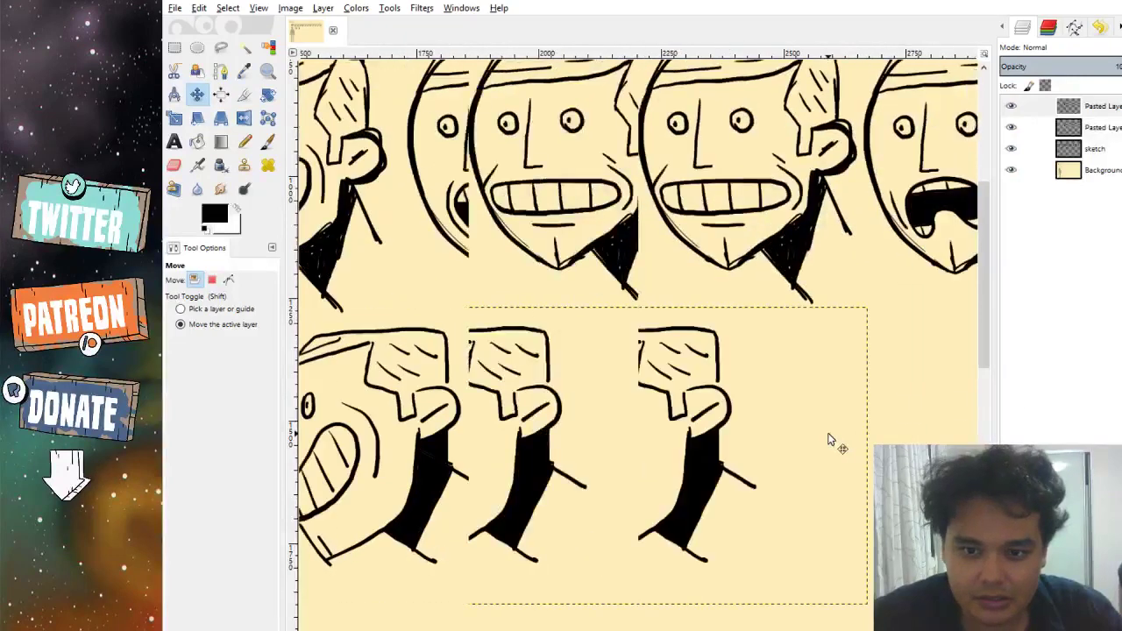
click(1015, 106)
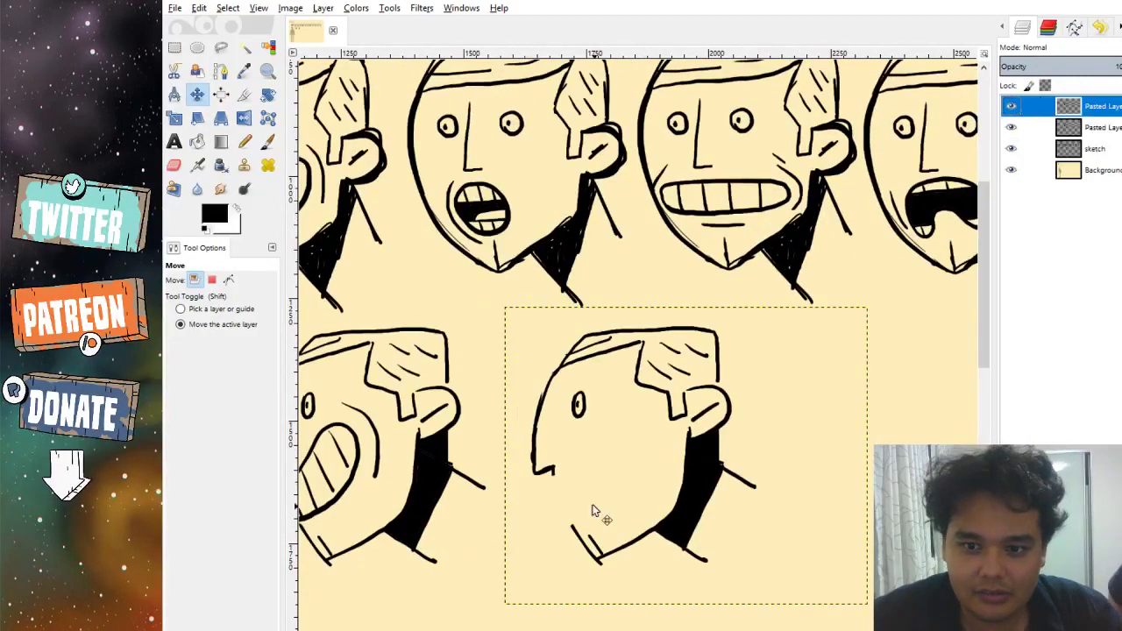
scroll(561, 491, right, 3)
drag(523, 466, 764, 453)
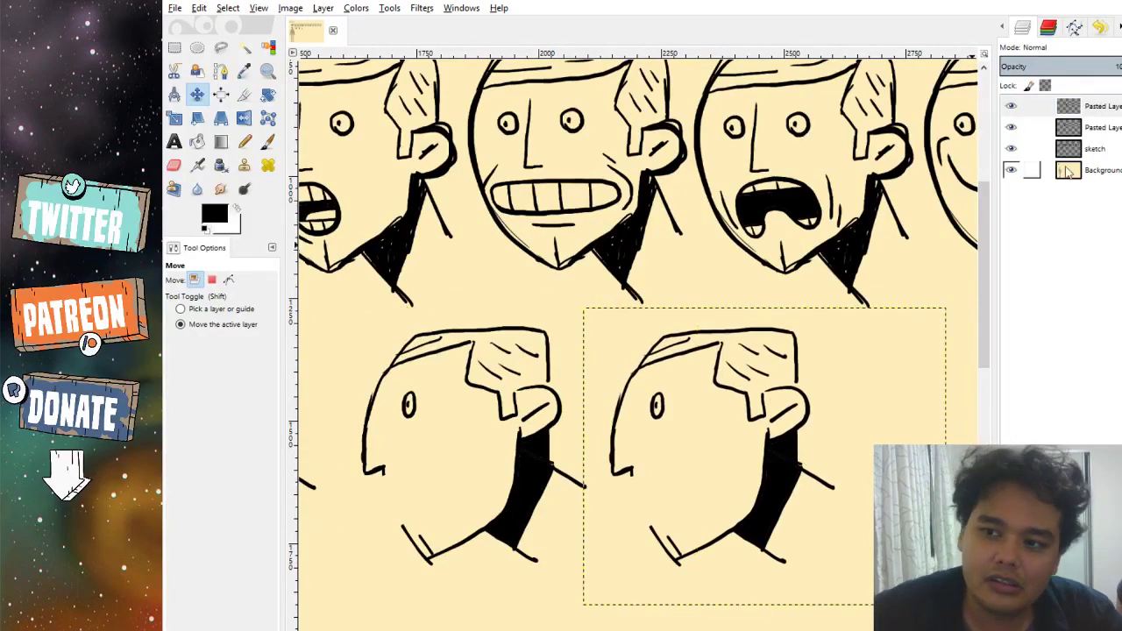
key(ctrl+m)
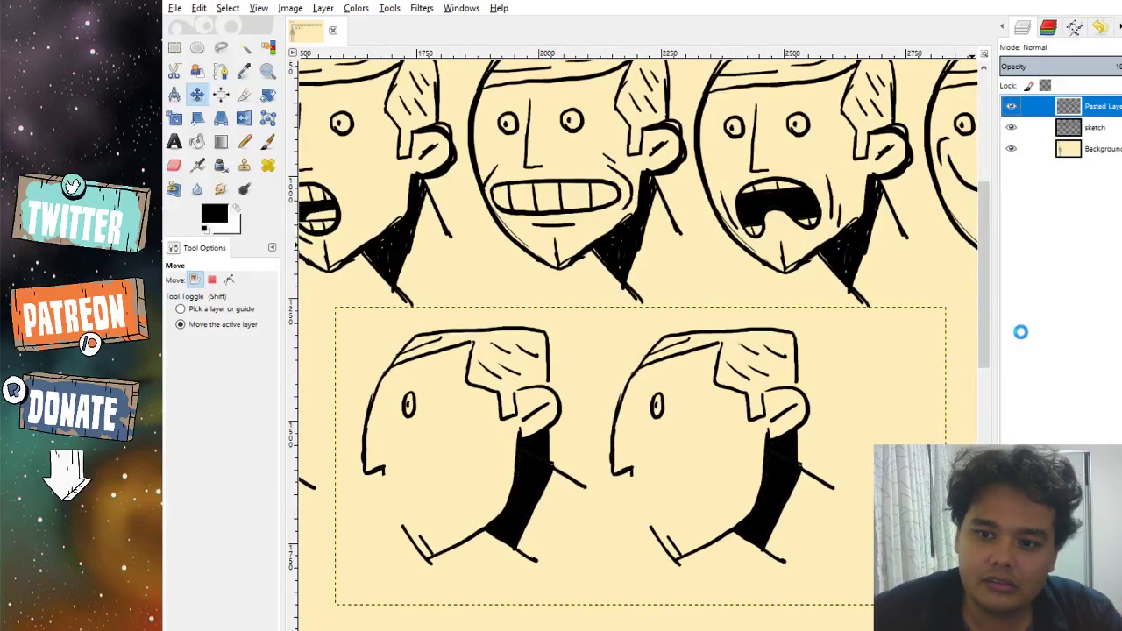
Duplicate the merged layer of two profile heads and move the duplicate along the lower row, beside the original pair.
key(shift+ctrl+d)
scroll(483, 426, right, 7)
scroll(526, 421, left, 4)
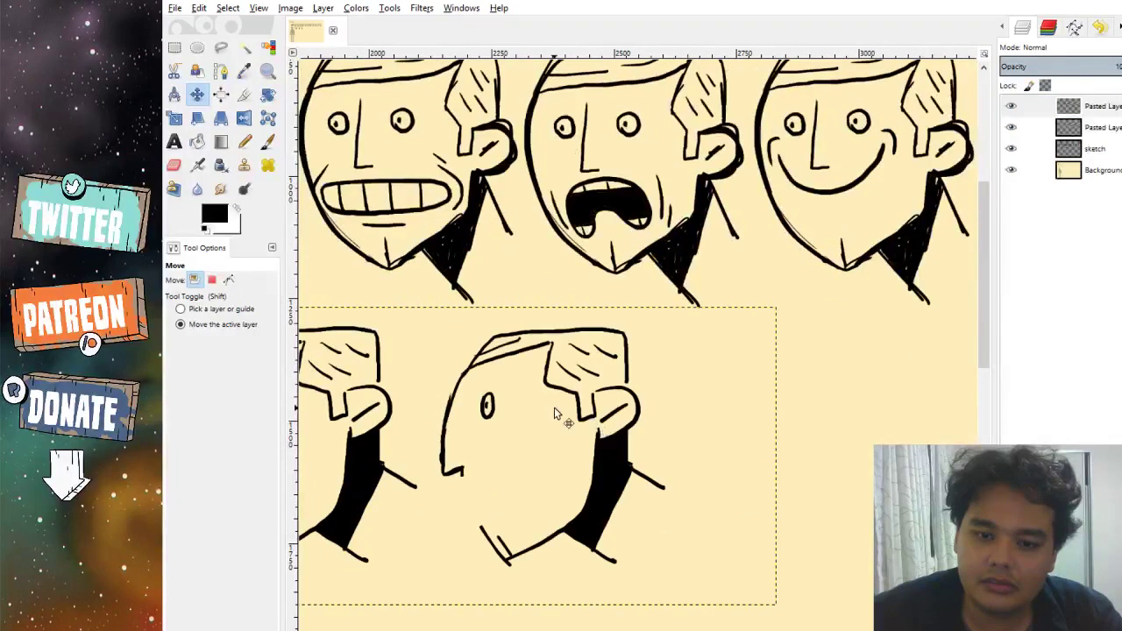
drag(568, 419, 788, 413)
scroll(789, 413, right, 6)
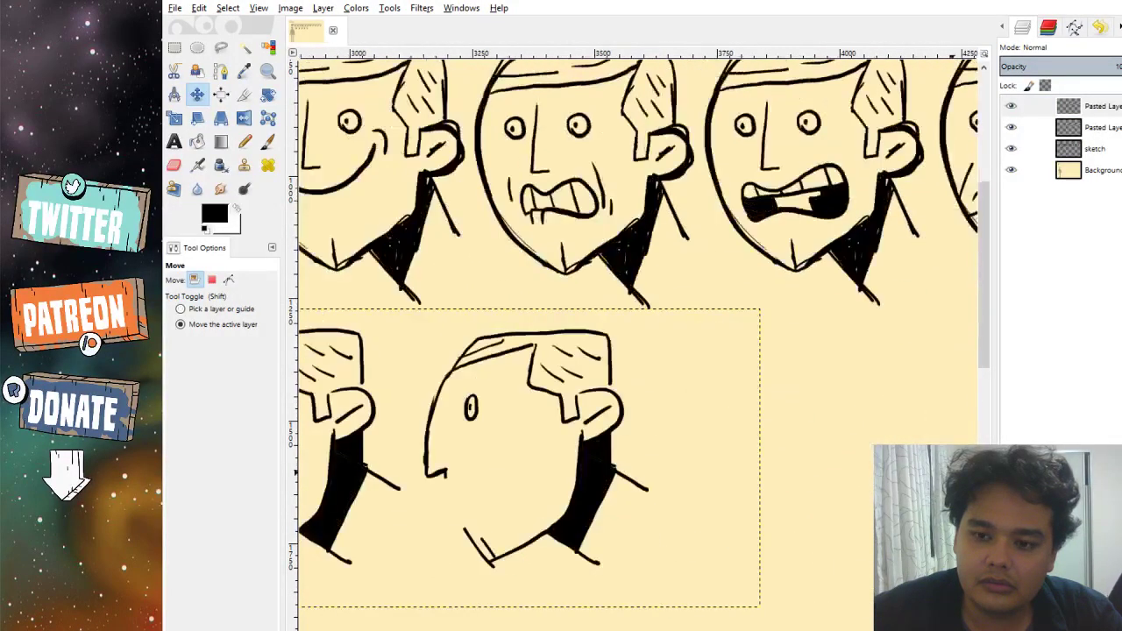
Extend the lower row with two more duplicates of the profile-head pair, each placed after the previous one.
key(shift+ctrl+d)
ctrl+scroll(659, 471, down, 1)
drag(534, 444, 903, 441)
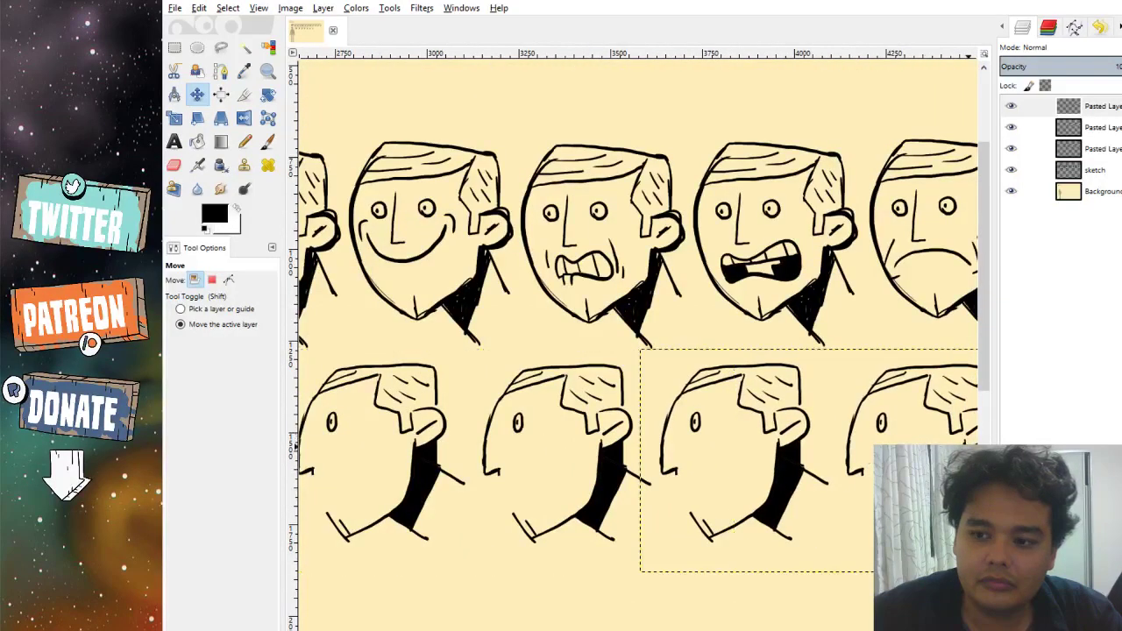
key(shift+ctrl+d)
scroll(626, 471, right, 6)
drag(579, 449, 826, 456)
Duplicate the last profile-head pair, place it at the end of the row, and merge it down into the layer below.
key(shift+ctrl+d)
scroll(676, 433, right, 3)
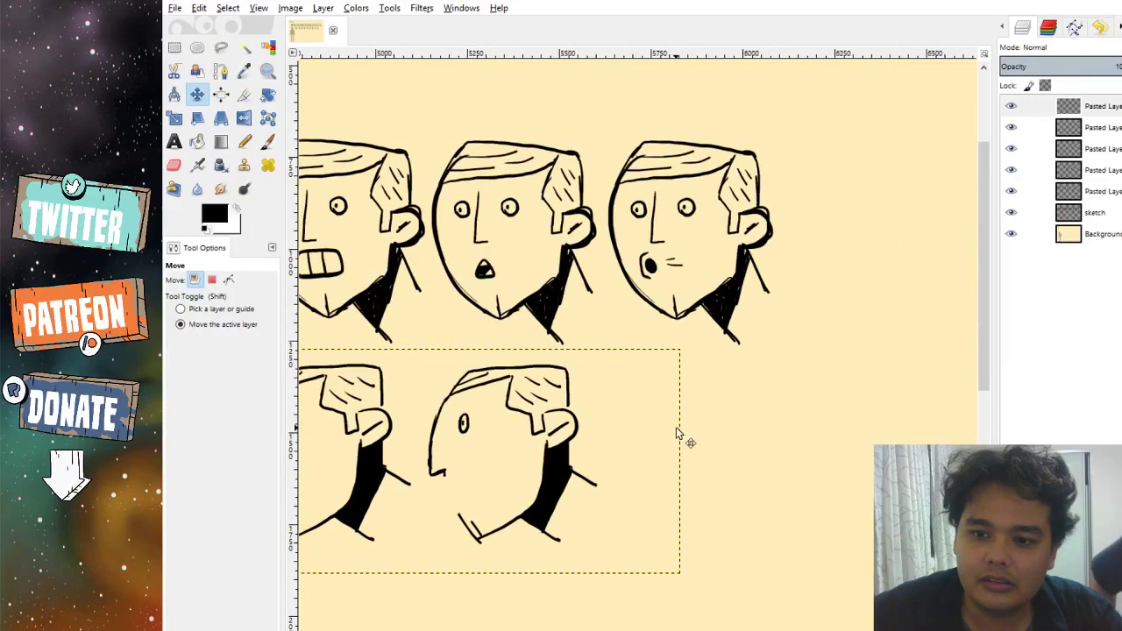
drag(510, 453, 863, 443)
click(1109, 112)
key(ctrl+m)
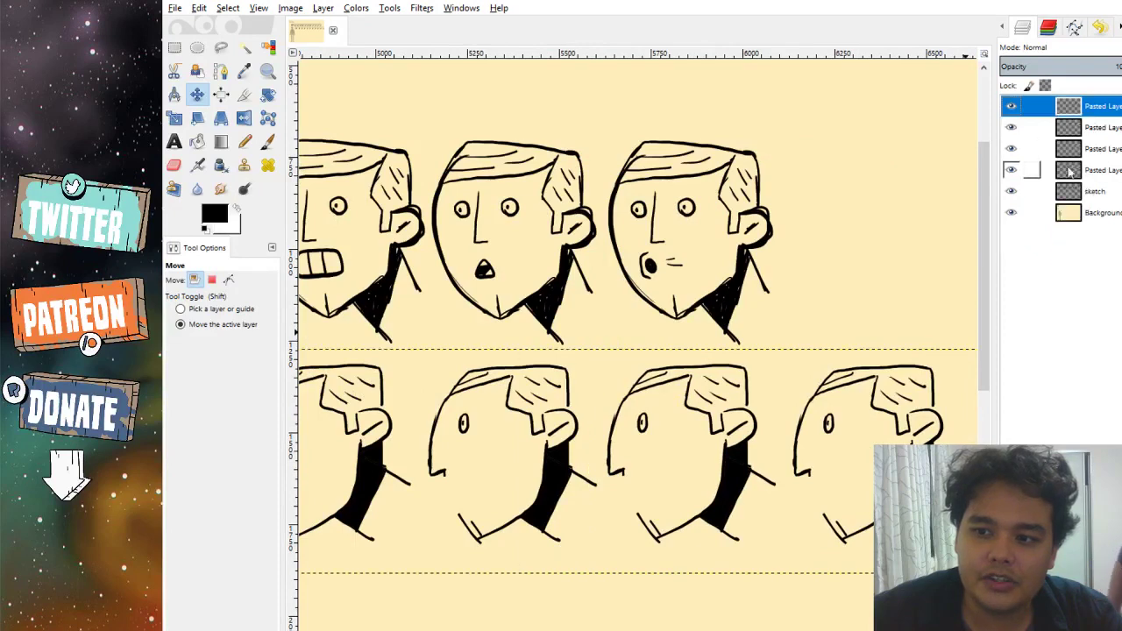
Merge the four pasted layers down into the sketch layer.
click(1091, 128)
click(1092, 112)
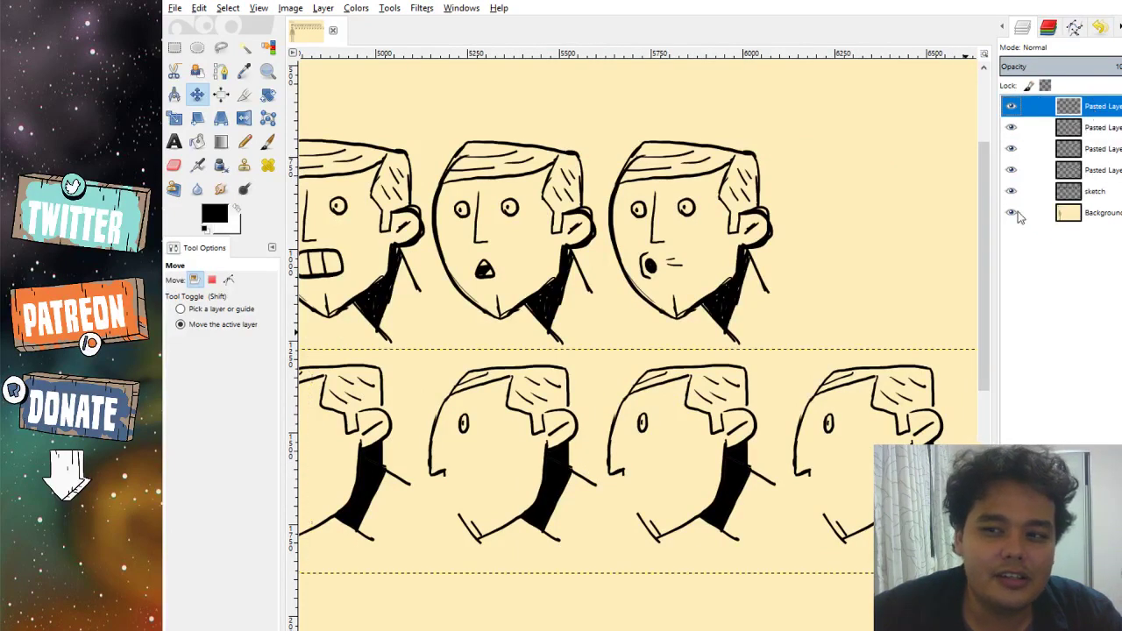
key(ctrl+m)
key(ctrl+m)
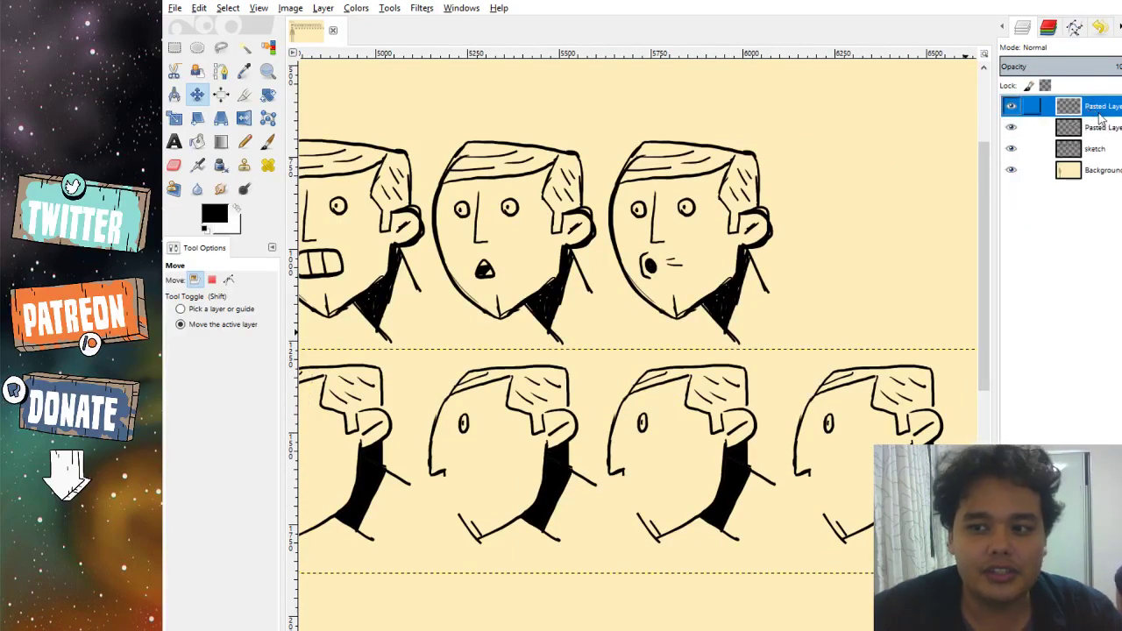
key(ctrl+m)
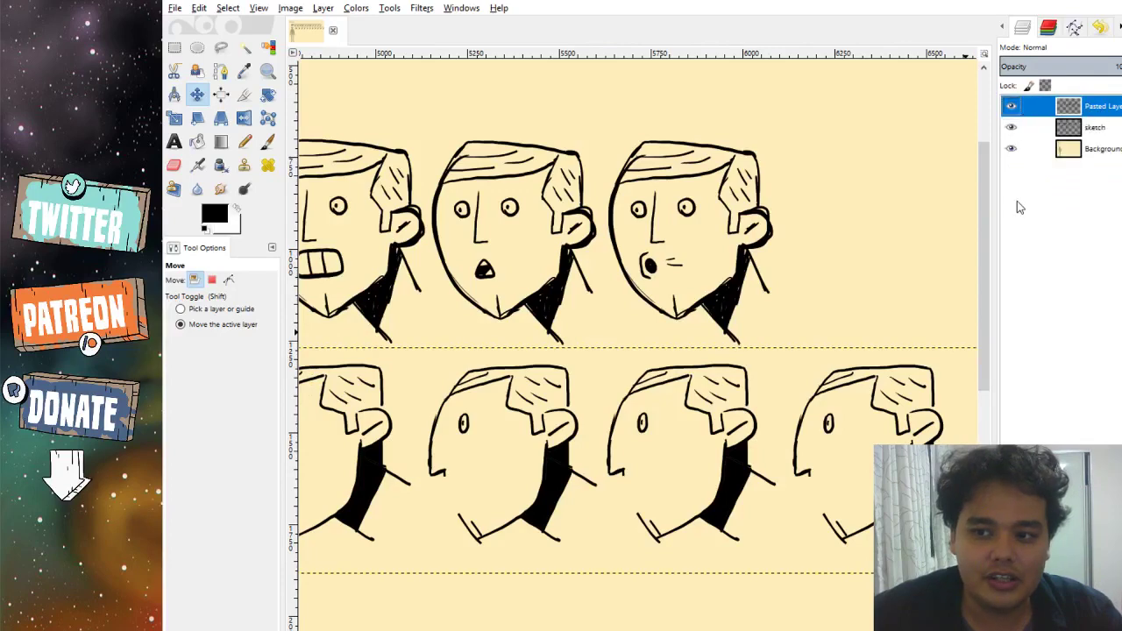
key(ctrl+m)
Paint a small open mouth with upper and lower teeth on the second profile head, using the black size 12 Paintbrush.
click(267, 140)
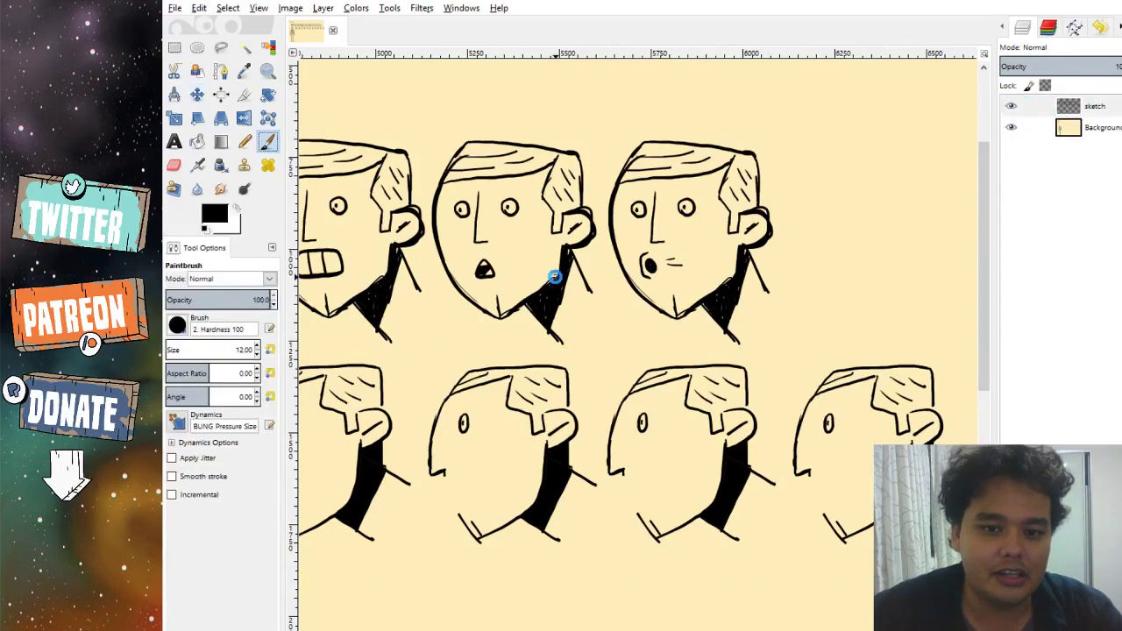
scroll(593, 321, left, 15)
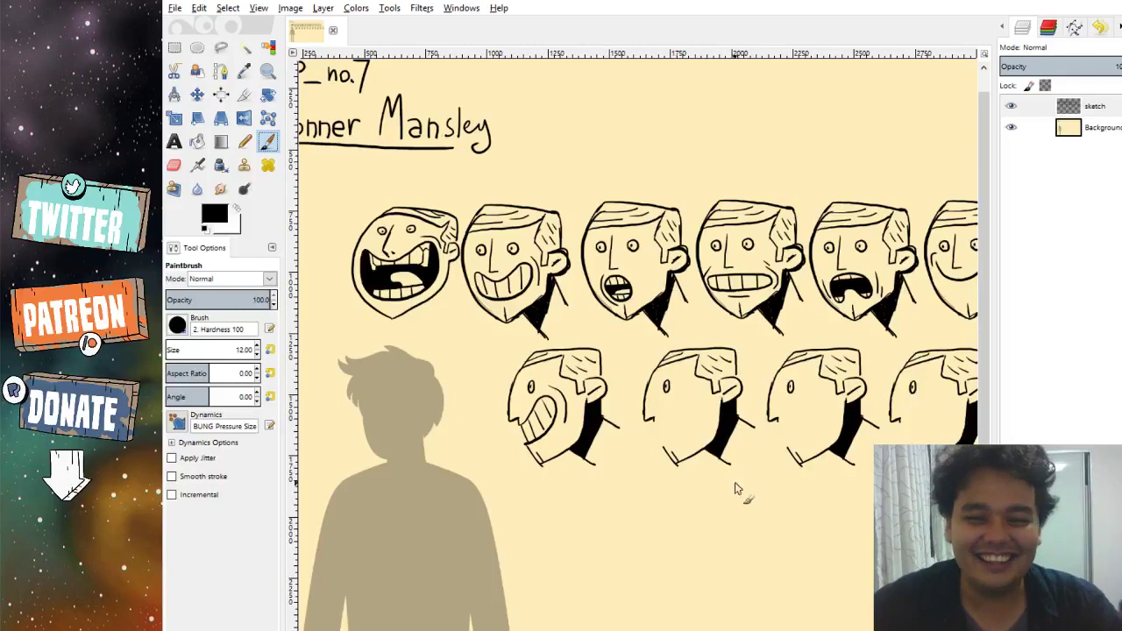
scroll(684, 418, up, 5)
scroll(673, 403, down, 2)
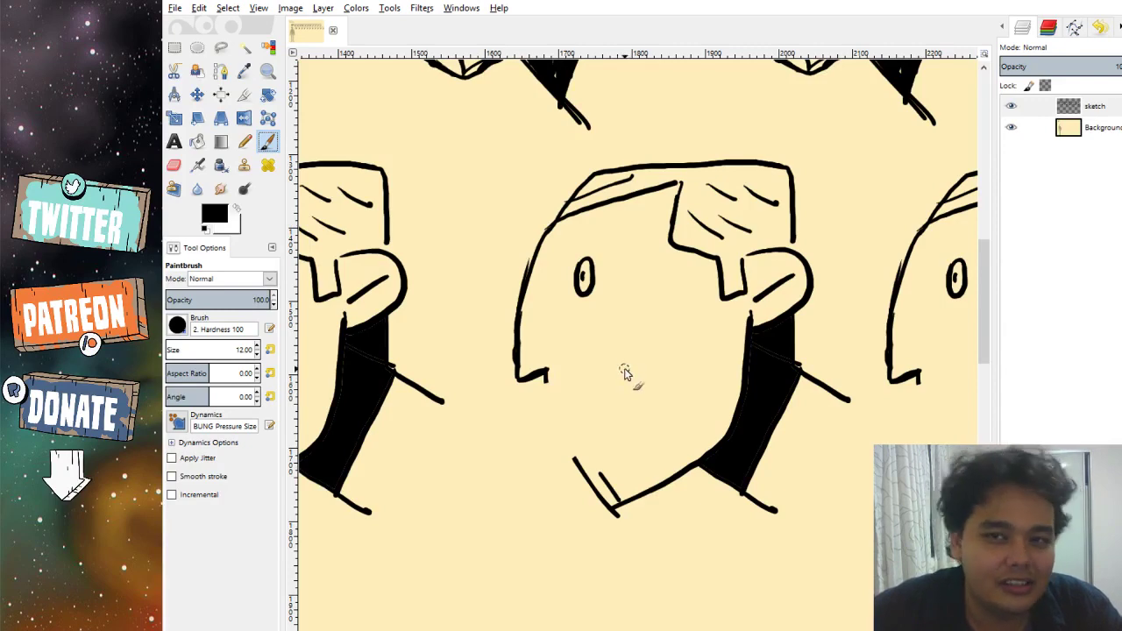
scroll(623, 369, down, 2)
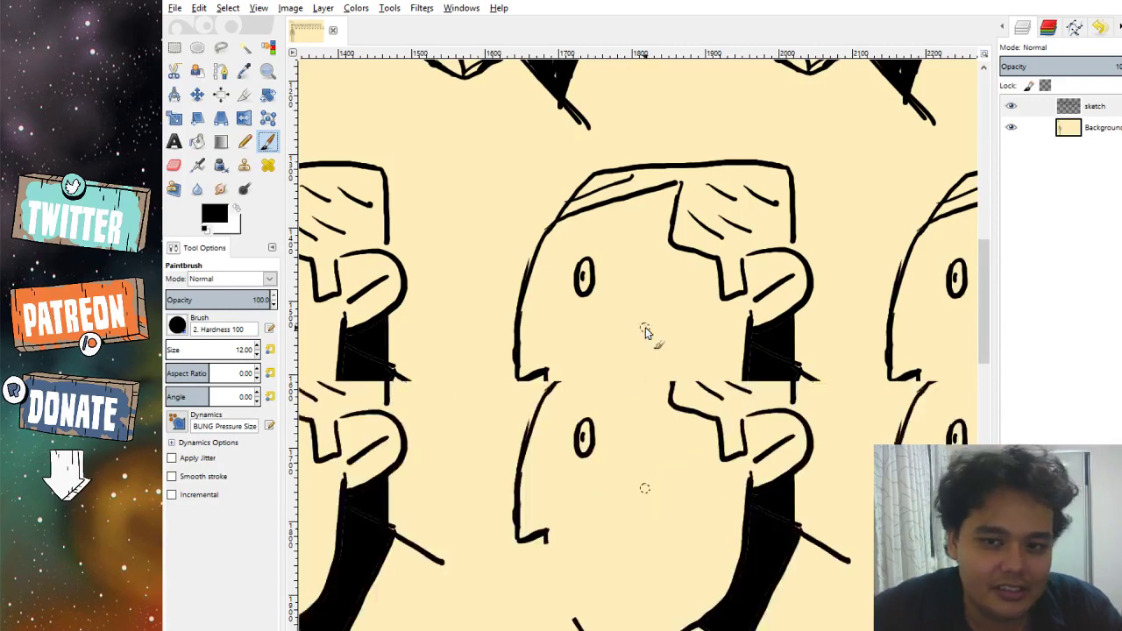
scroll(646, 326, up, 3)
scroll(646, 493, down, 1)
scroll(633, 491, up, 4)
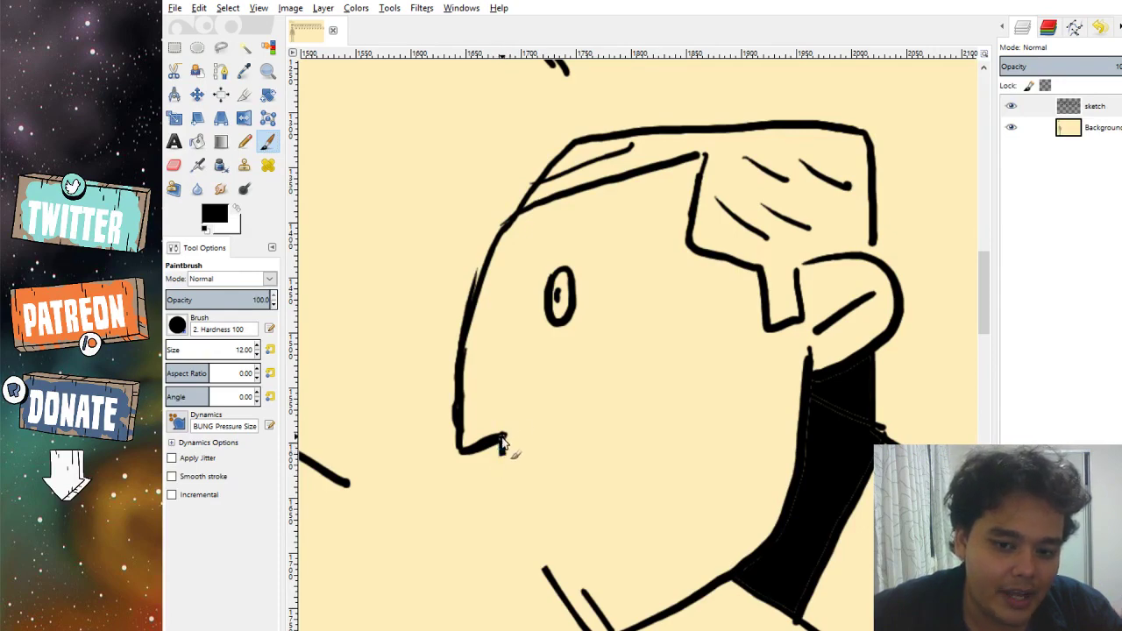
mouse_move(502, 443)
mouse_down()
mouse_move(550, 478)
mouse_move(567, 498)
mouse_move(572, 523)
mouse_move(545, 567)
mouse_up()
mouse_move(511, 472)
mouse_down()
mouse_move(513, 495)
mouse_move(555, 491)
mouse_move(533, 473)
mouse_move(539, 496)
mouse_up()
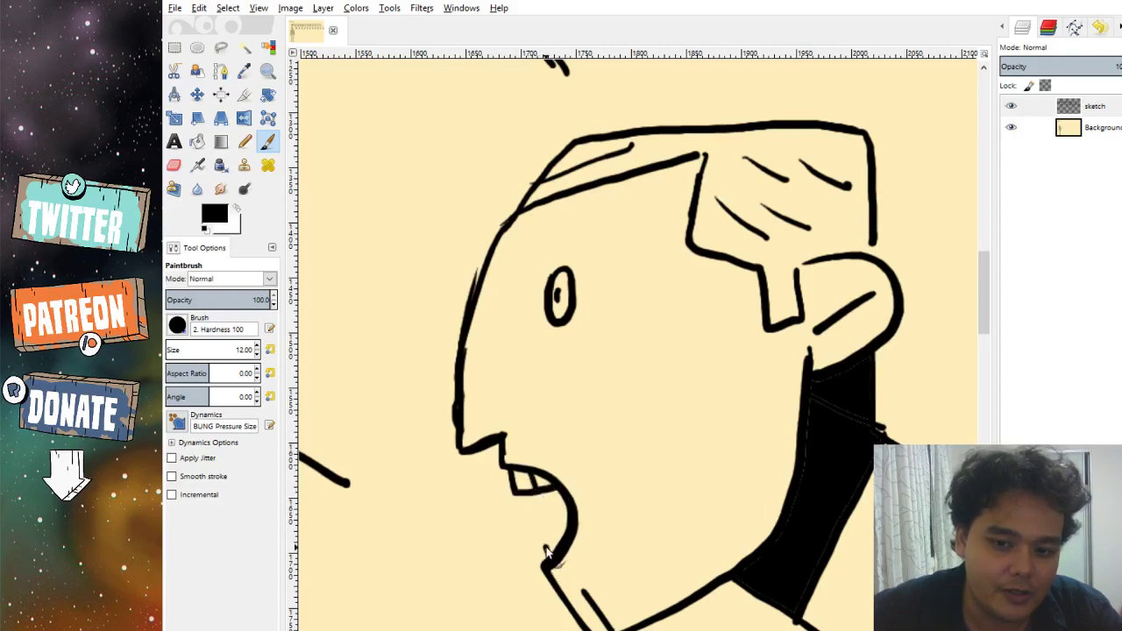
drag(544, 547, 568, 532)
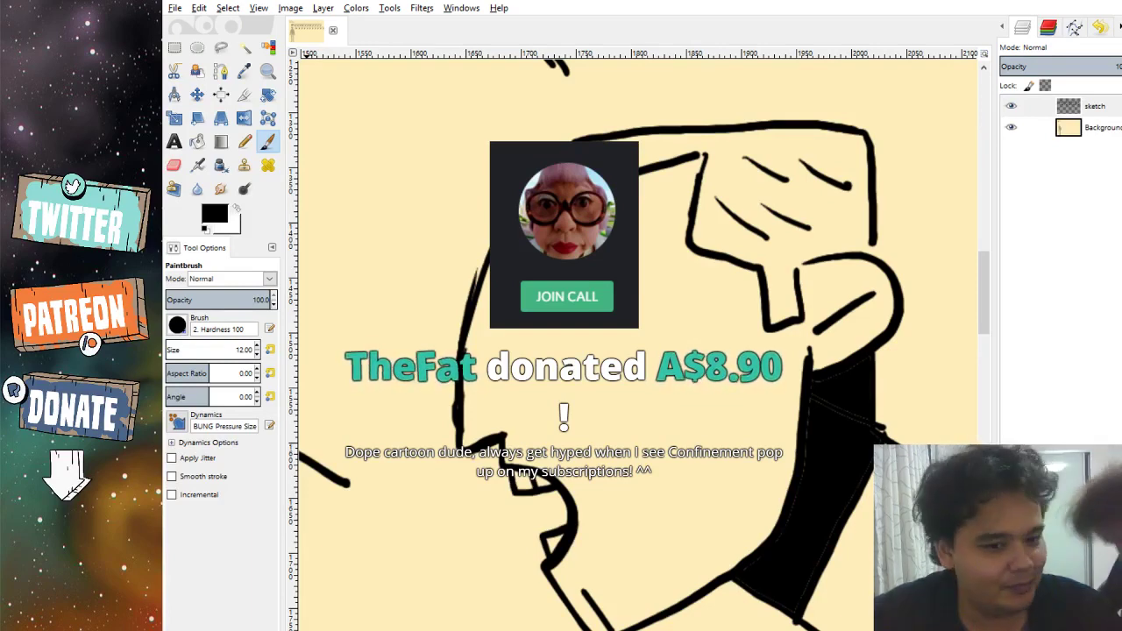
Paint a wide mouth outline with a first tooth line on the third profile head, joining it to nose and chin.
key(minus)
key(minus)
key(minus)
key(minus)
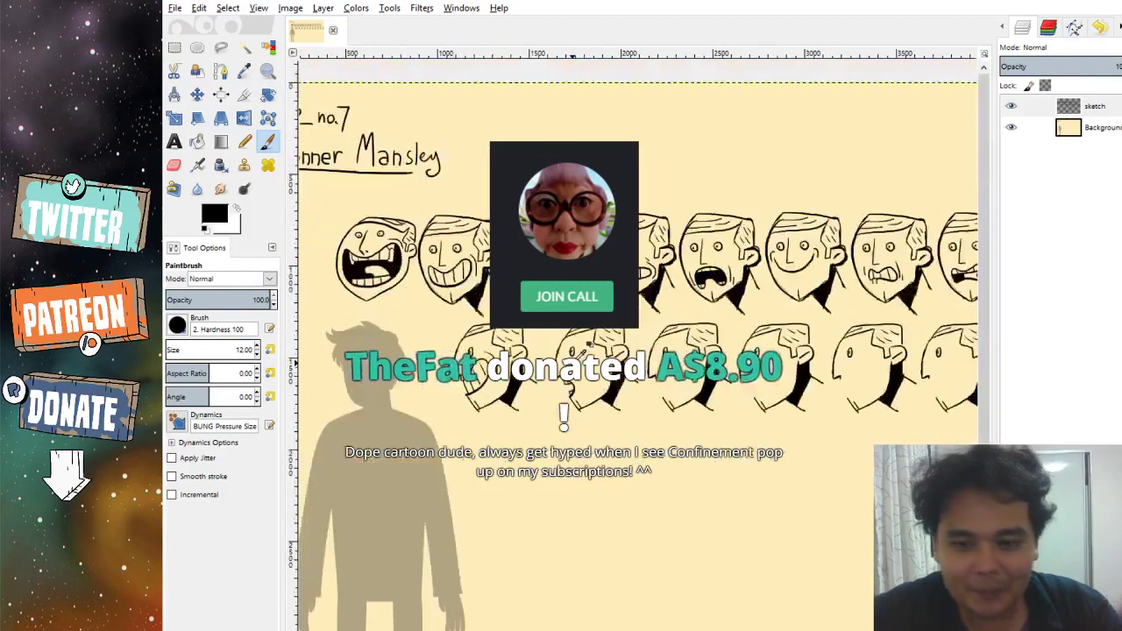
key(plus)
key(plus)
key(plus)
key(plus)
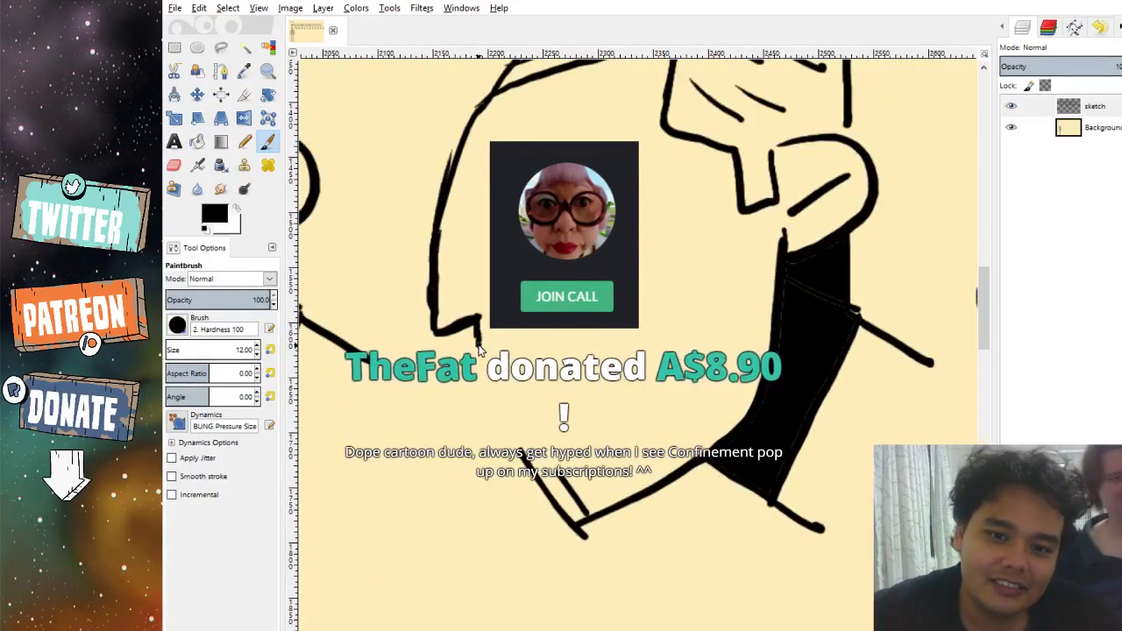
mouse_move(493, 340)
mouse_down()
mouse_move(610, 330)
mouse_move(638, 353)
mouse_move(637, 378)
mouse_move(602, 404)
mouse_move(511, 428)
mouse_move(521, 449)
mouse_move(516, 409)
mouse_up()
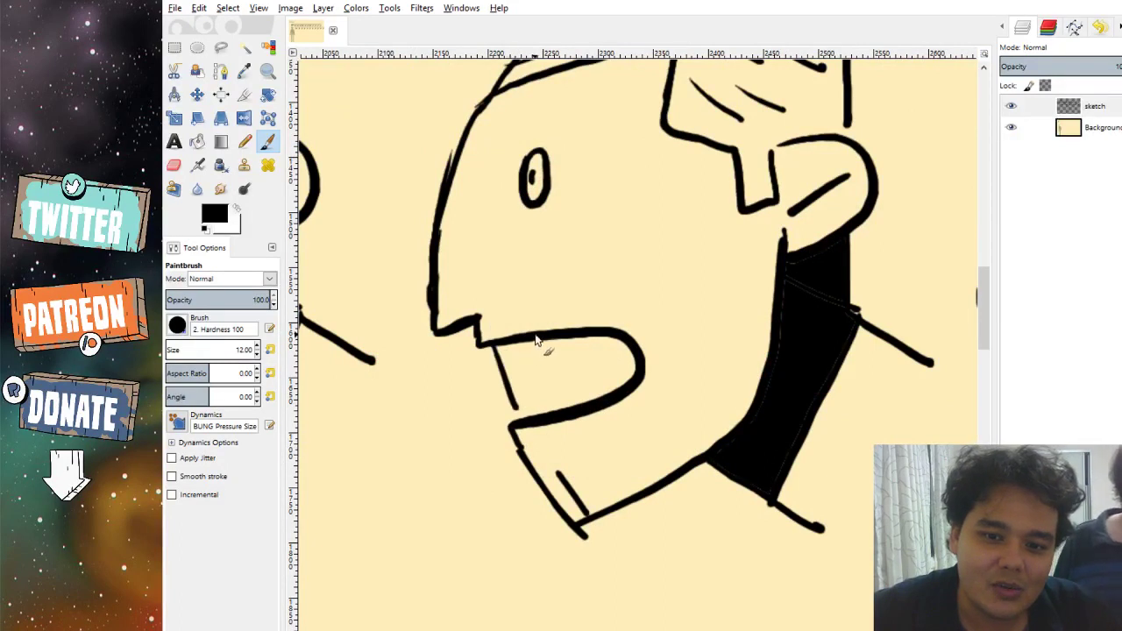
Add the remaining tooth dividers inside the third profile head's mouth and two cheek creases behind it.
drag(537, 340, 555, 405)
drag(580, 341, 586, 398)
drag(596, 340, 604, 390)
mouse_move(629, 300)
mouse_down()
mouse_move(672, 356)
mouse_move(648, 422)
mouse_up()
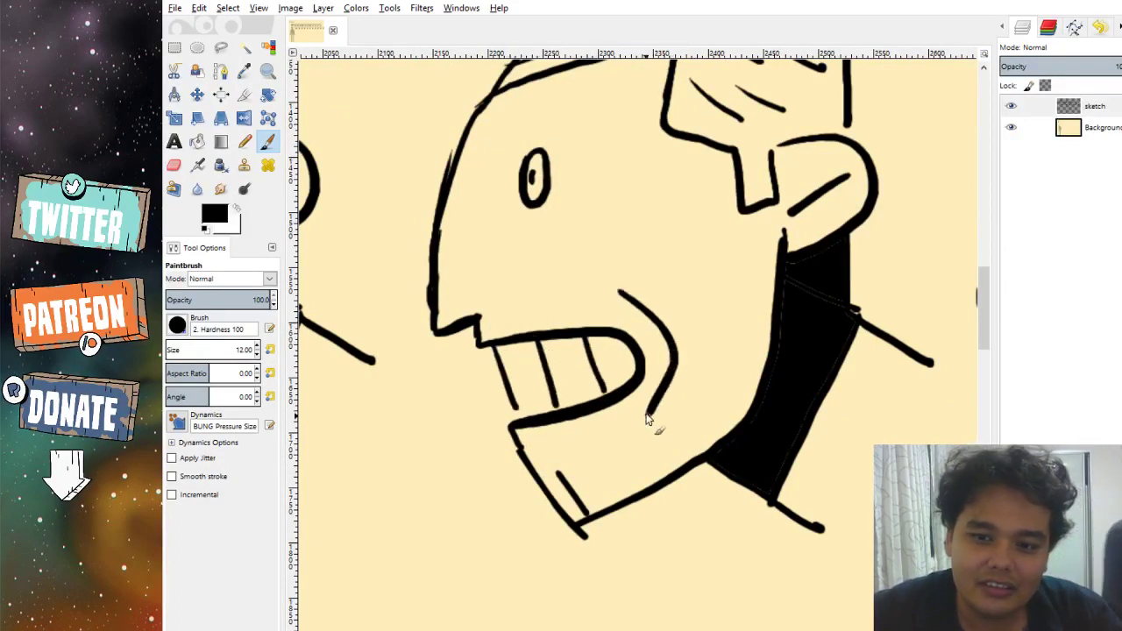
drag(655, 293, 680, 320)
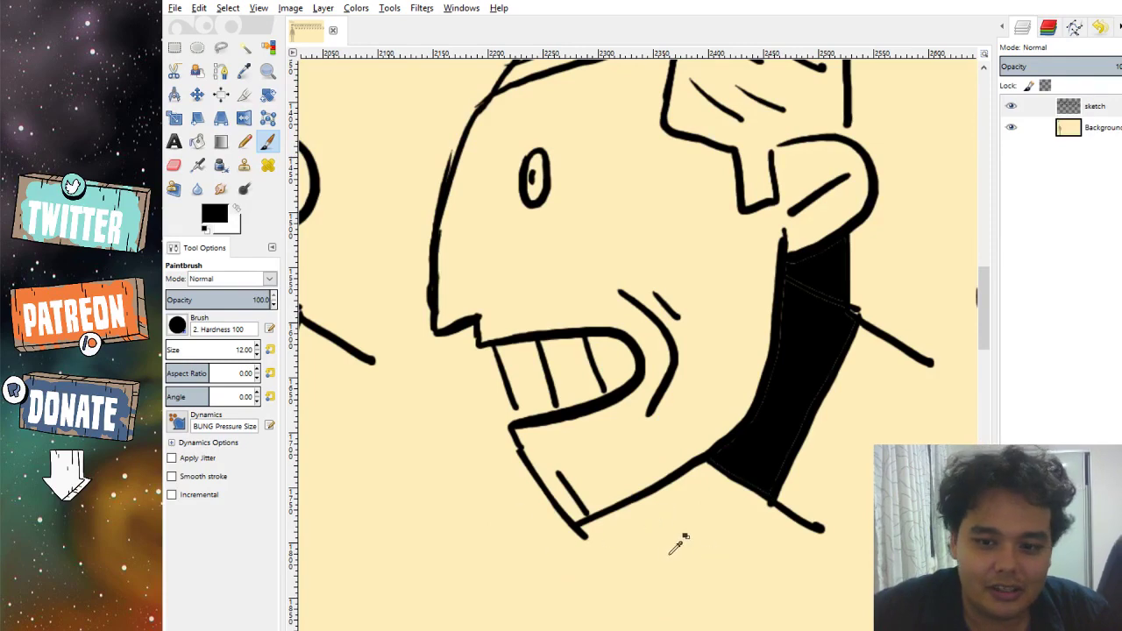
Paint a wide shouting mouth with a row of upper teeth on the fourth profile head, connected to the chin.
scroll(684, 543, right, 10)
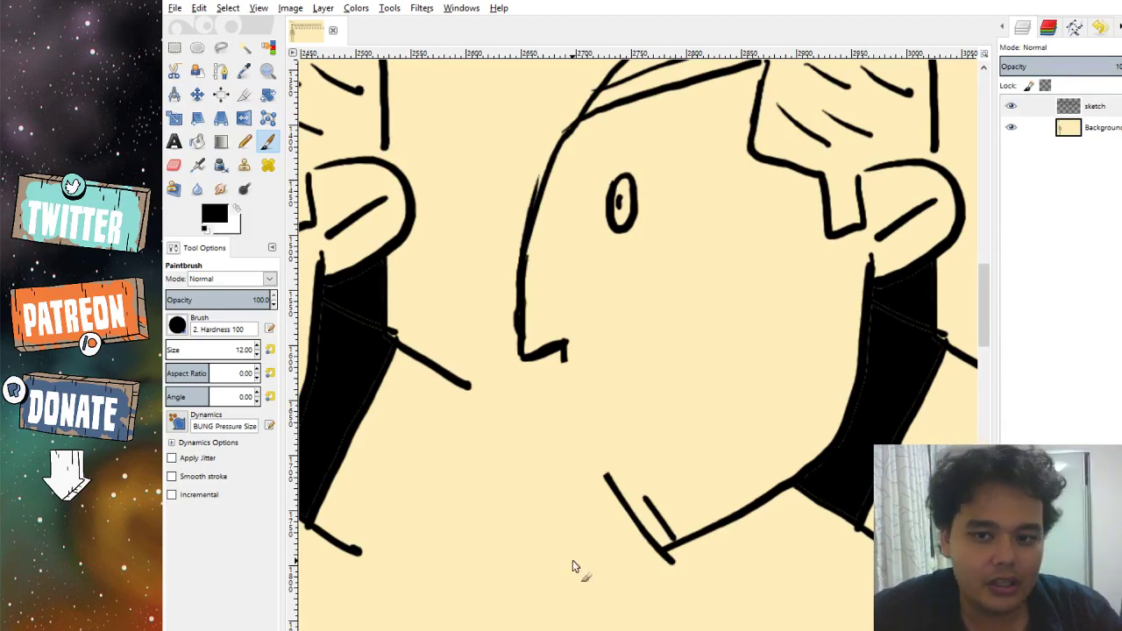
scroll(590, 476, up, 2)
scroll(590, 476, left, 5)
scroll(719, 567, right, 6)
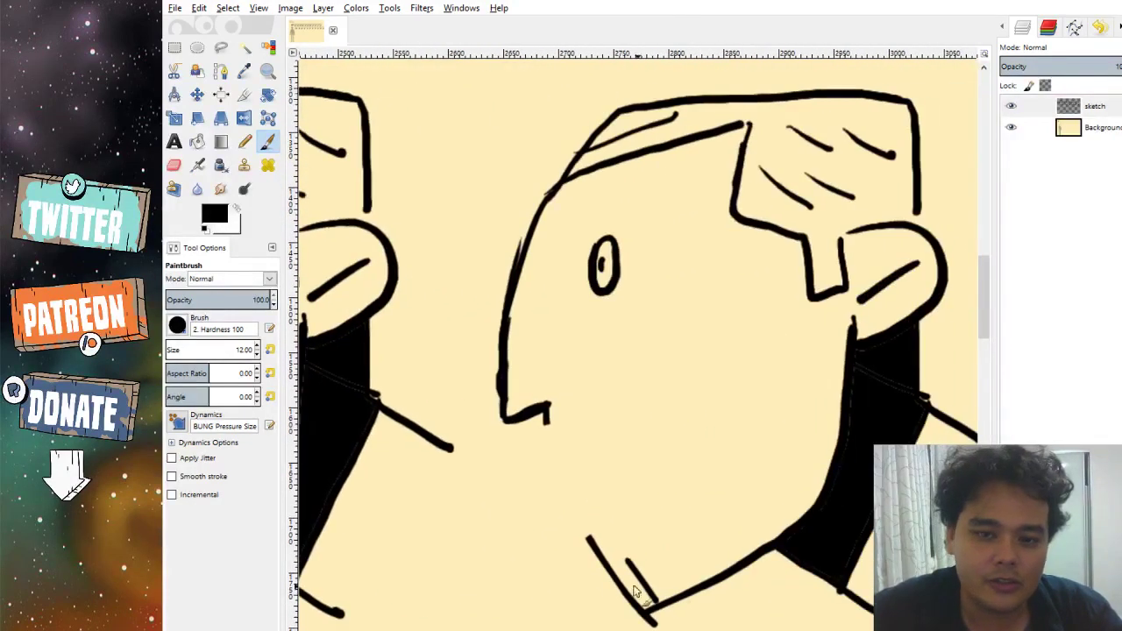
scroll(618, 412, up, 5)
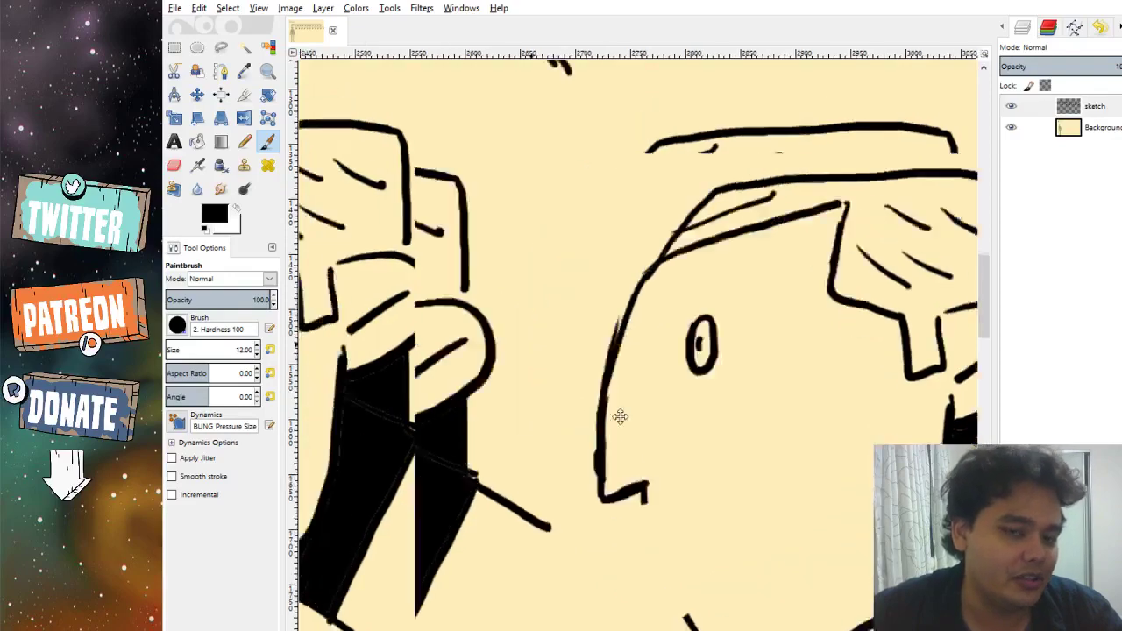
scroll(697, 472, right, 4)
scroll(697, 471, right, 4)
scroll(697, 472, up, 2)
scroll(769, 500, down, 2)
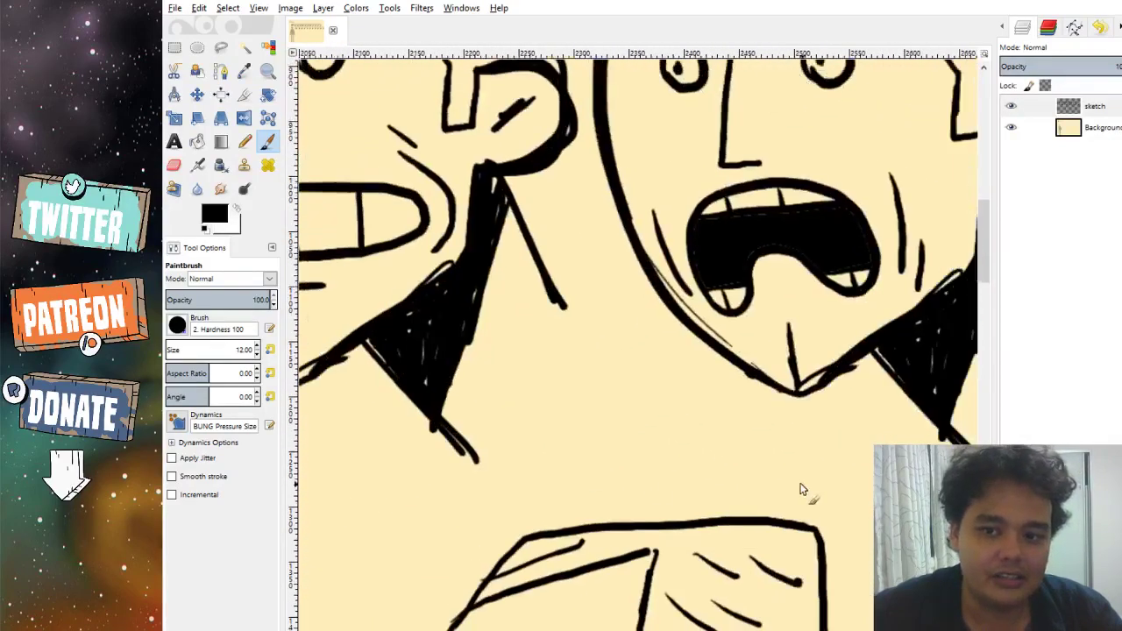
scroll(554, 462, right, 6)
scroll(476, 350, left, 3)
scroll(483, 393, down, 2)
scroll(451, 396, left, 1)
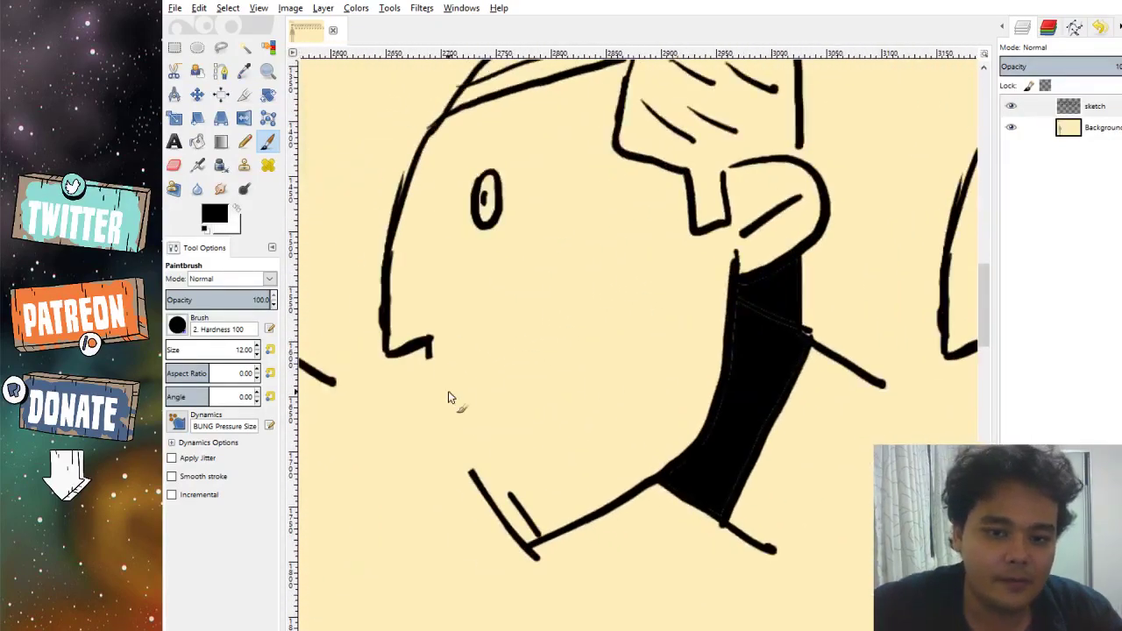
mouse_move(432, 362)
mouse_down()
mouse_move(515, 341)
mouse_move(549, 355)
mouse_move(583, 423)
mouse_move(574, 468)
mouse_move(548, 466)
mouse_move(486, 425)
mouse_move(456, 429)
mouse_move(478, 482)
mouse_up()
mouse_move(442, 359)
mouse_down()
mouse_move(514, 377)
mouse_move(545, 359)
mouse_move(489, 372)
mouse_move(519, 368)
mouse_up()
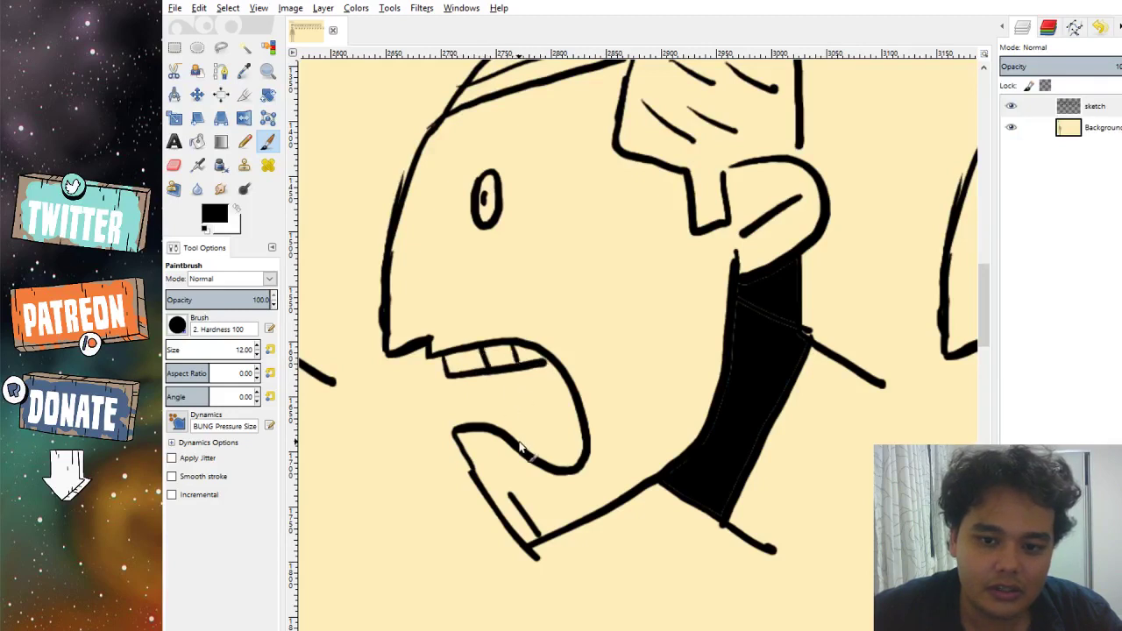
Add lower teeth, black shading and two cheek creases to the fourth profile head's shouting mouth.
drag(520, 446, 577, 430)
mouse_move(512, 442)
mouse_down()
mouse_move(582, 412)
mouse_move(560, 462)
mouse_up()
mouse_move(578, 419)
mouse_down()
mouse_move(520, 435)
mouse_move(577, 417)
mouse_up()
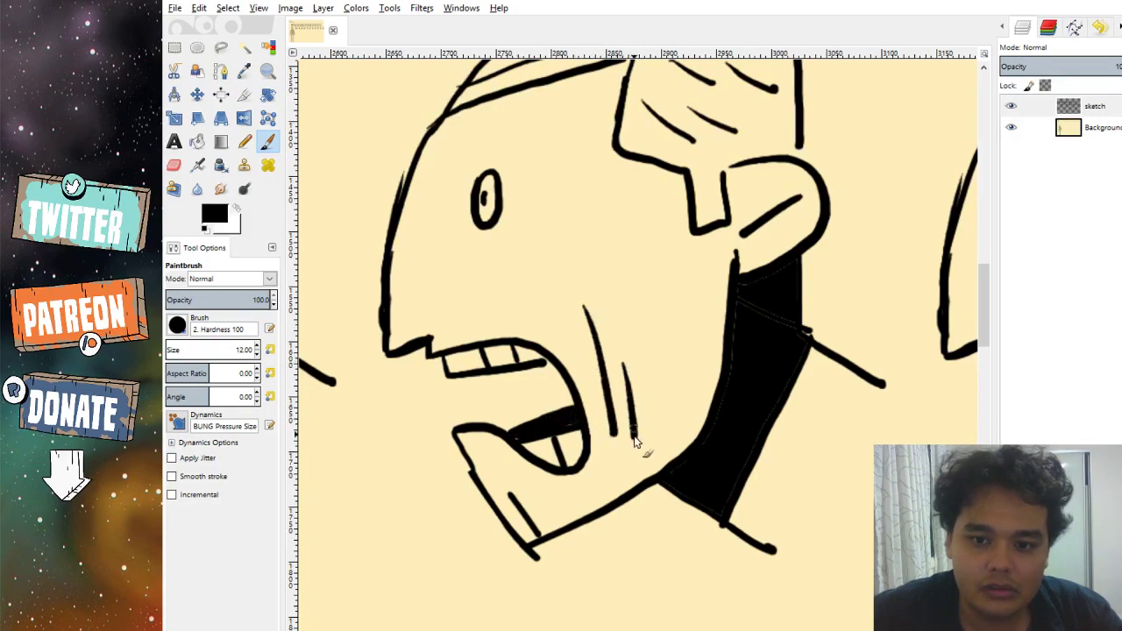
Paint a closed smile with cheek creases on the fifth profile head and join the lip to the chin line.
mouse_move(601, 476)
mouse_down()
mouse_move(614, 593)
mouse_move(459, 531)
mouse_move(591, 513)
mouse_move(585, 494)
mouse_move(441, 406)
mouse_up()
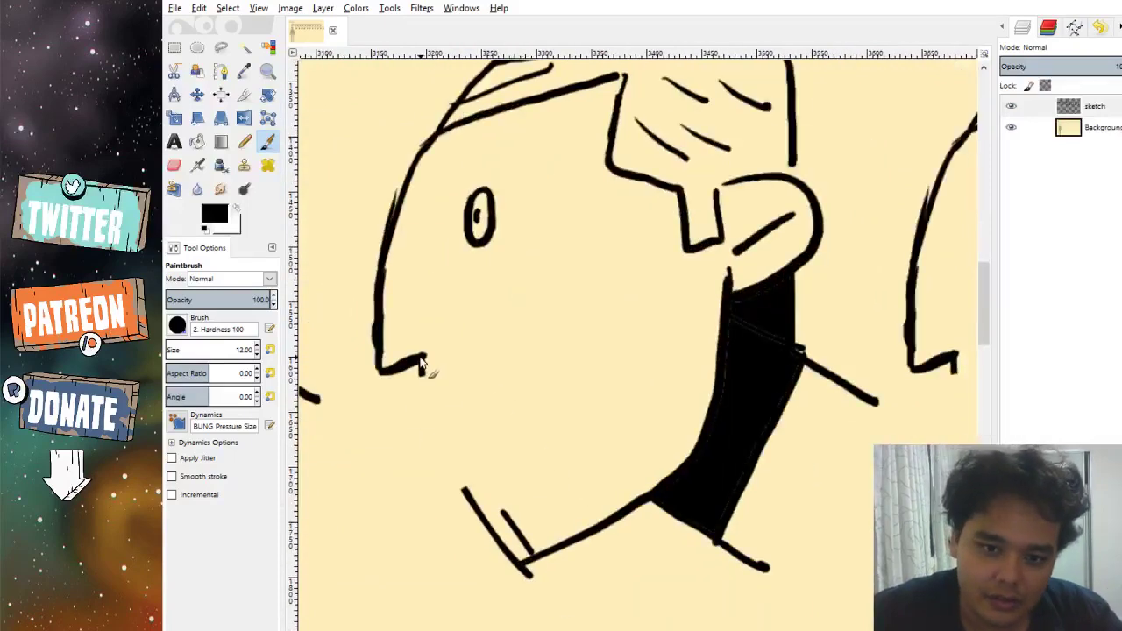
mouse_move(426, 360)
mouse_down()
mouse_move(427, 405)
mouse_move(465, 396)
mouse_move(526, 343)
mouse_move(546, 225)
mouse_move(603, 355)
mouse_up()
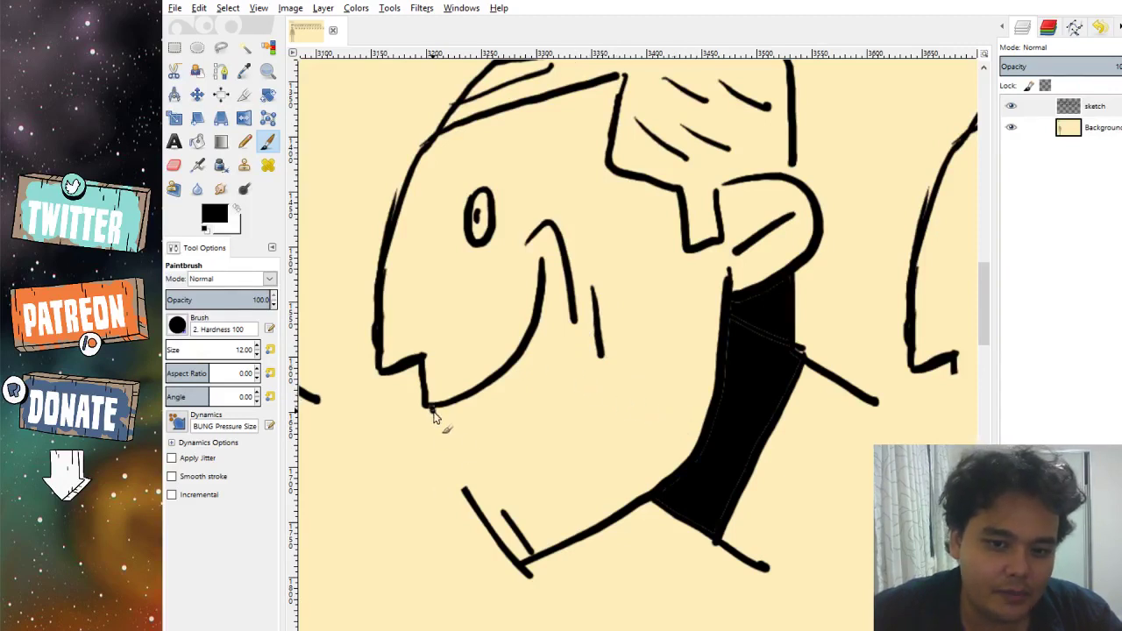
drag(431, 408, 495, 526)
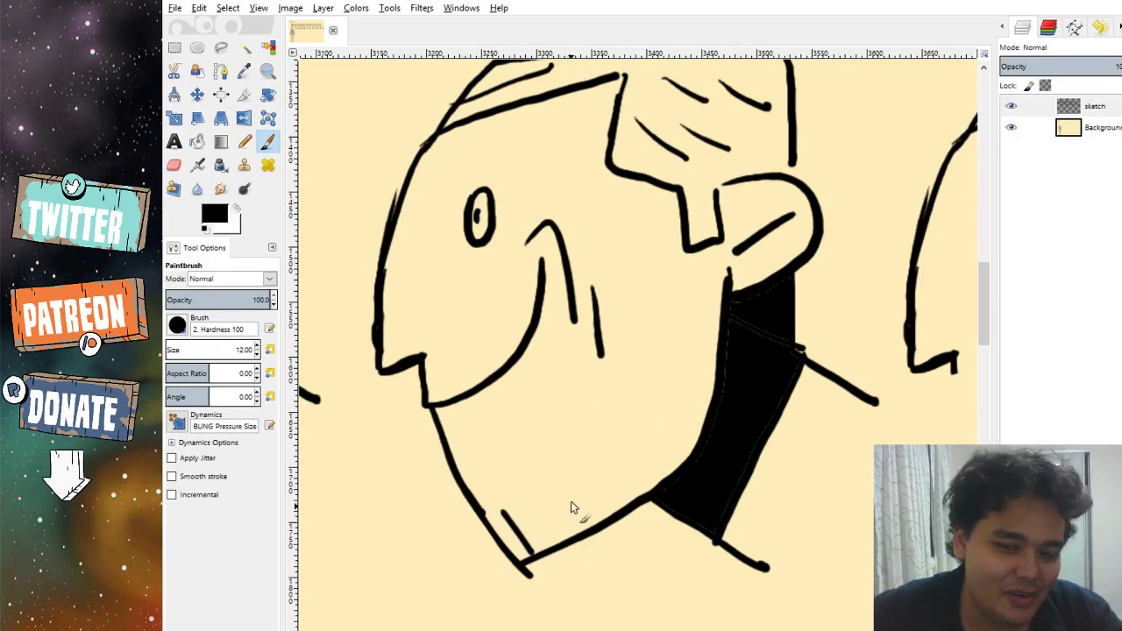
key(ctrl+z)
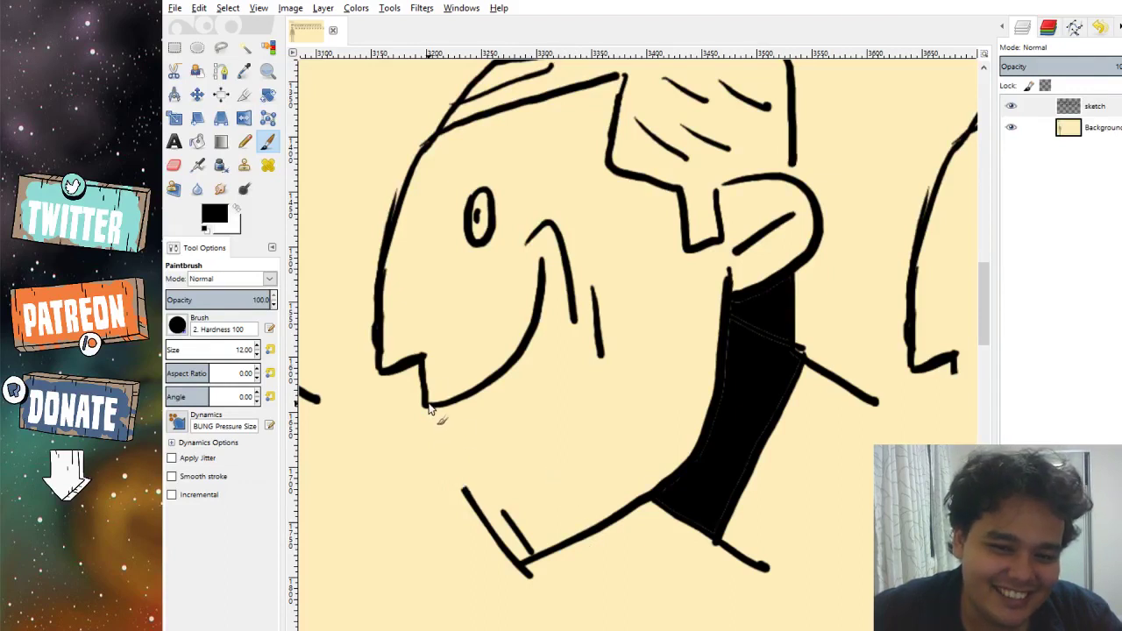
drag(427, 403, 486, 508)
key(ctrl+z)
drag(430, 406, 485, 512)
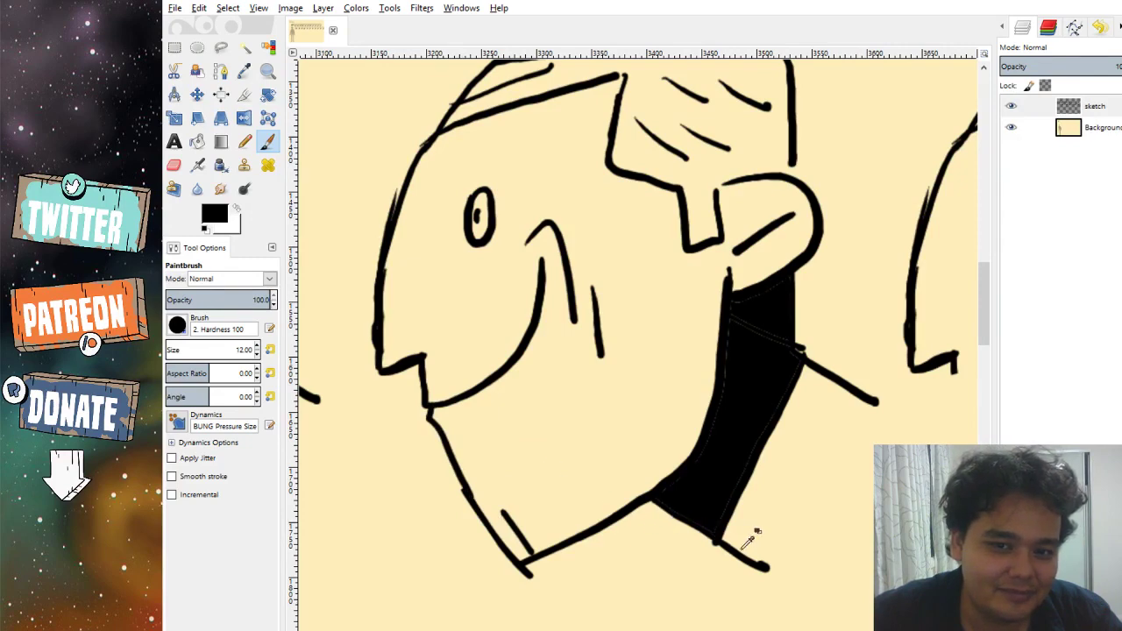
Paint a snarling mouth with clenched teeth on the sixth profile head, including tooth dividers and the line to the chin.
scroll(462, 359, up, 10)
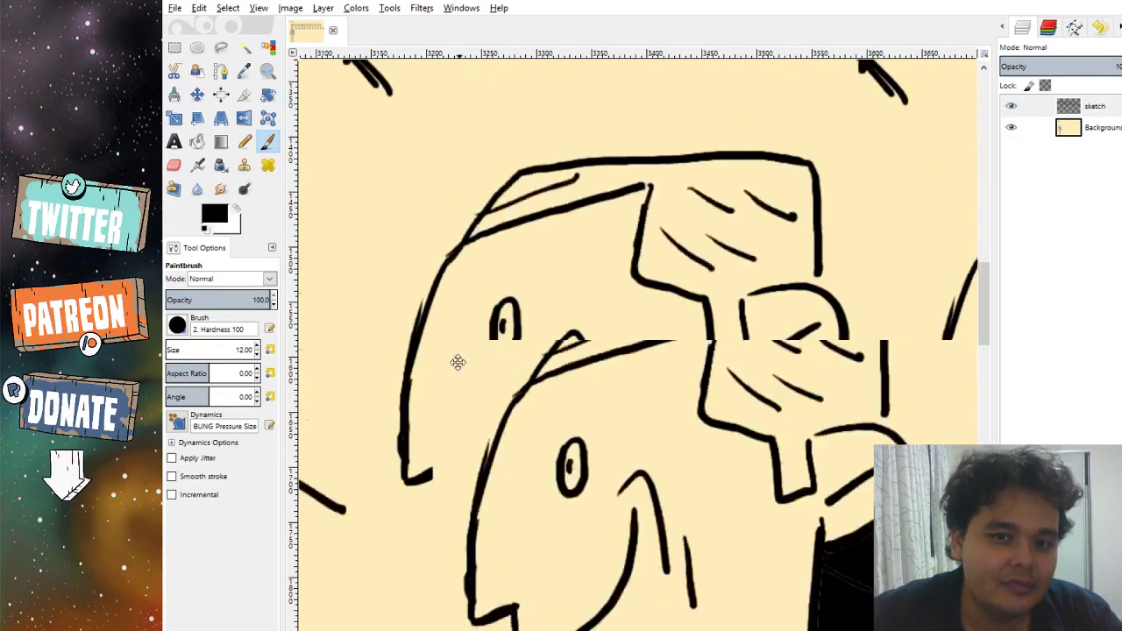
scroll(588, 538, left, 3)
scroll(734, 571, right, 8)
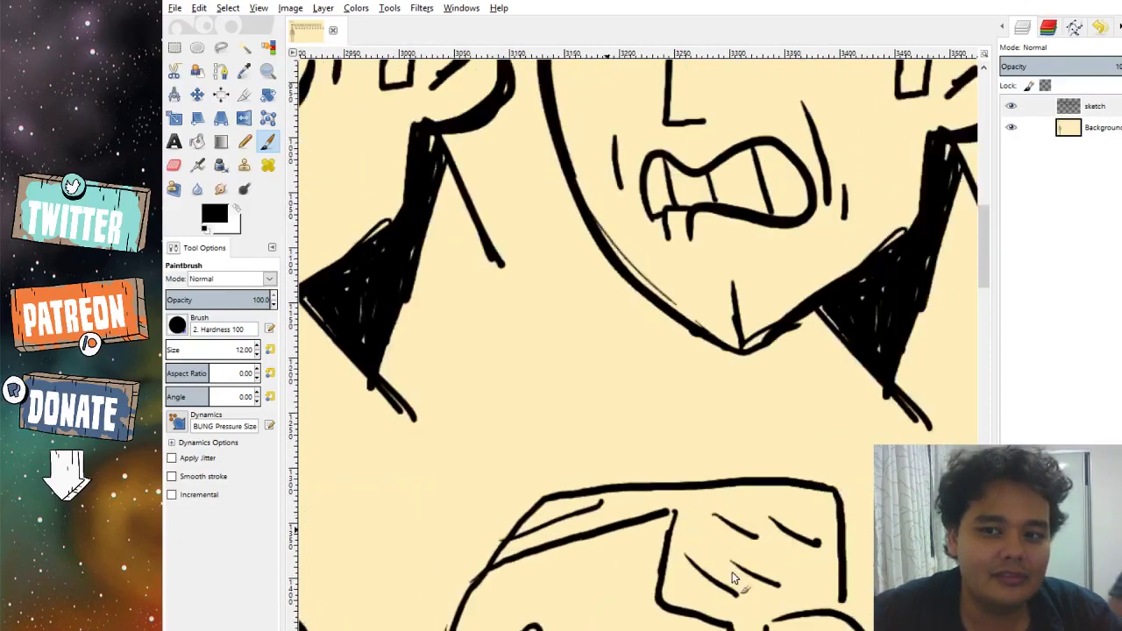
scroll(733, 576, down, 3)
scroll(516, 490, down, 5)
scroll(561, 533, right, 4)
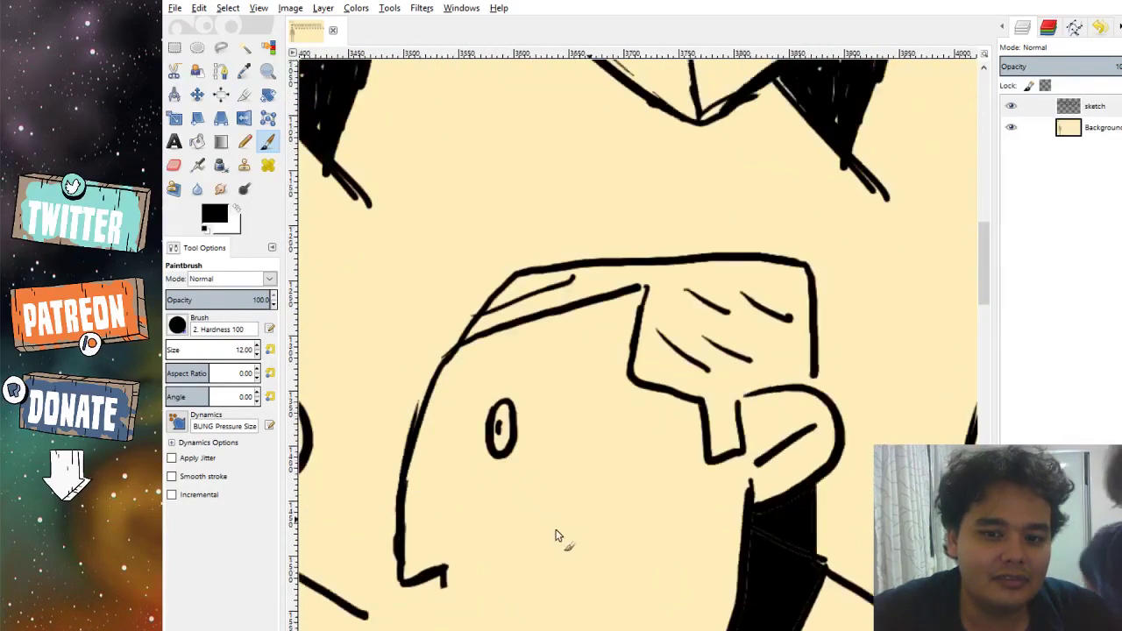
mouse_move(408, 412)
mouse_down()
mouse_move(413, 457)
mouse_move(457, 404)
mouse_move(483, 395)
mouse_move(507, 411)
mouse_move(521, 471)
mouse_move(434, 494)
mouse_move(450, 534)
mouse_up()
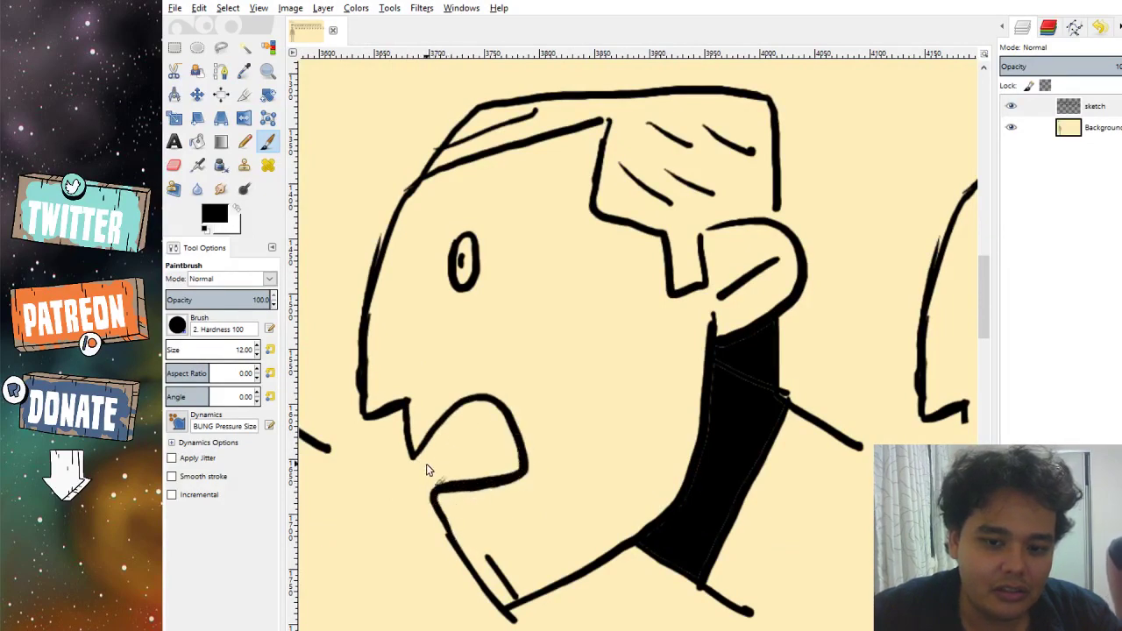
drag(425, 449, 439, 493)
drag(448, 435, 473, 479)
mouse_move(473, 404)
mouse_down()
mouse_move(492, 461)
mouse_move(464, 507)
mouse_move(489, 516)
mouse_up()
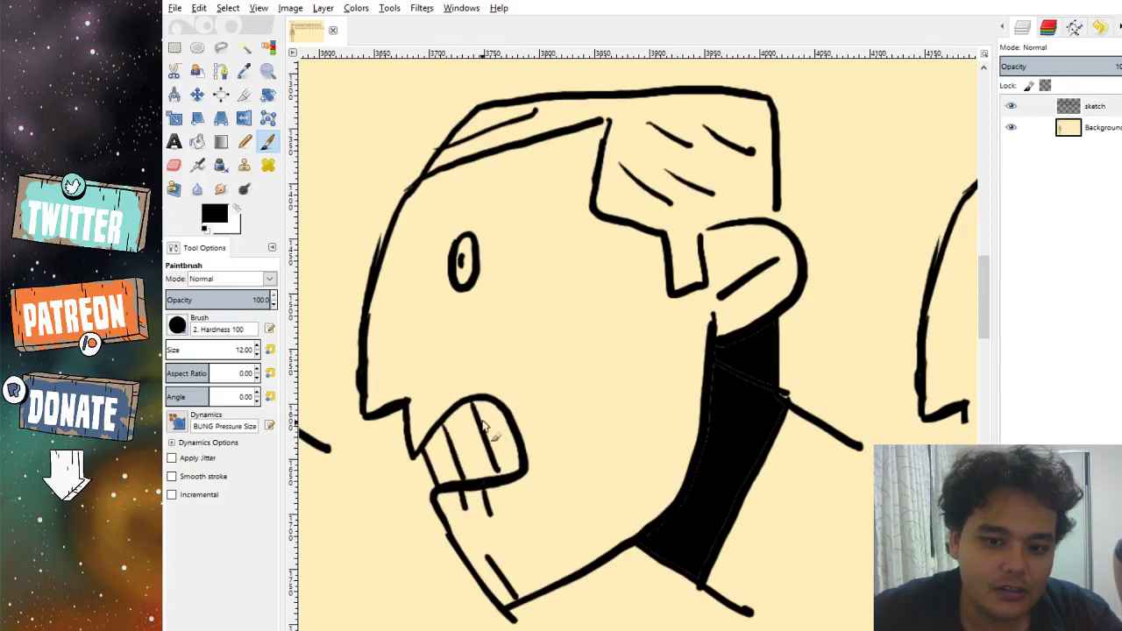
Paint an open mouth with upper and lower tooth rows on the seventh profile head, joined to the nose and chin.
scroll(544, 425, up, 2)
ctrl+scroll(501, 489, down, 2)
scroll(591, 586, up, 3)
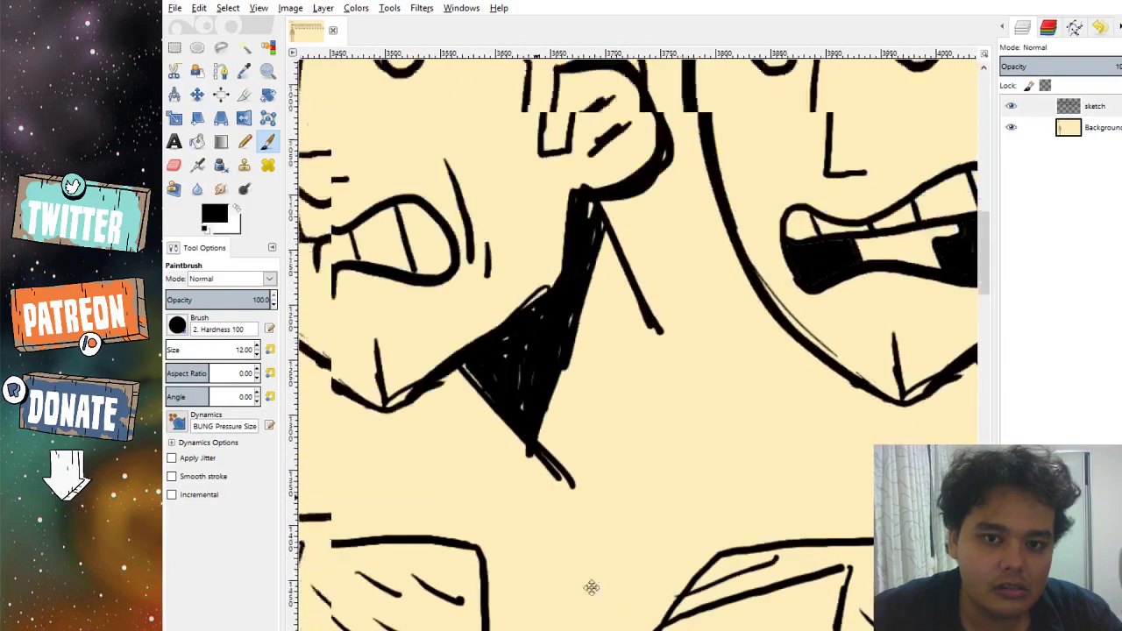
ctrl+scroll(715, 624, up, 2)
scroll(715, 624, right, 5)
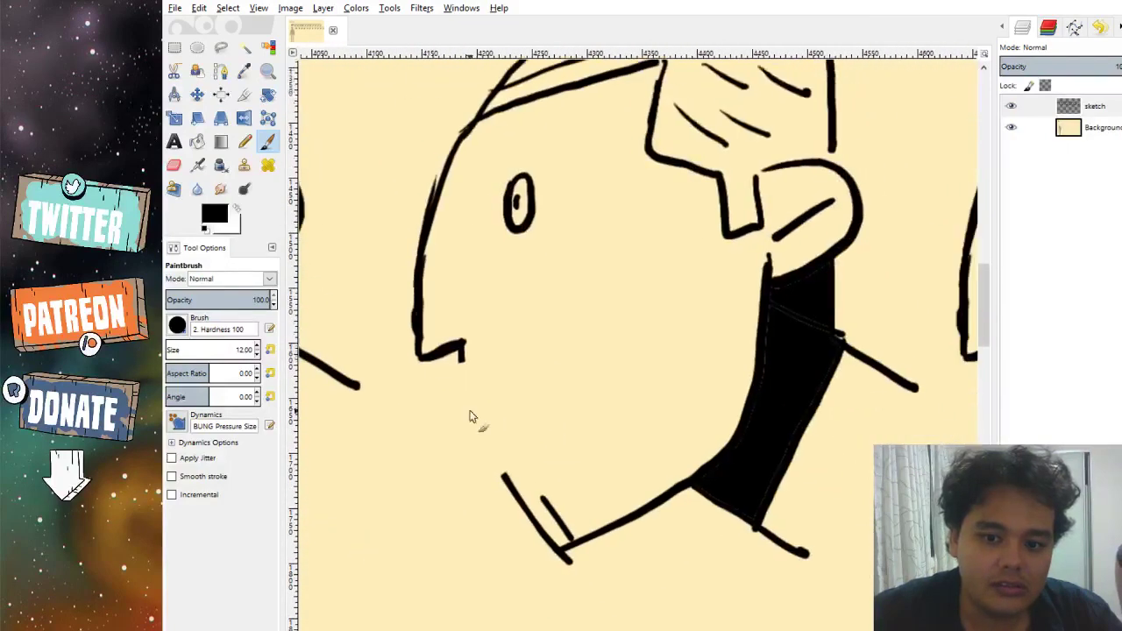
mouse_move(462, 348)
mouse_down()
mouse_move(472, 394)
mouse_move(529, 327)
mouse_move(562, 325)
mouse_move(602, 375)
mouse_move(605, 416)
mouse_move(578, 437)
mouse_move(484, 437)
mouse_move(507, 488)
mouse_up()
drag(484, 399, 596, 360)
drag(521, 438, 607, 406)
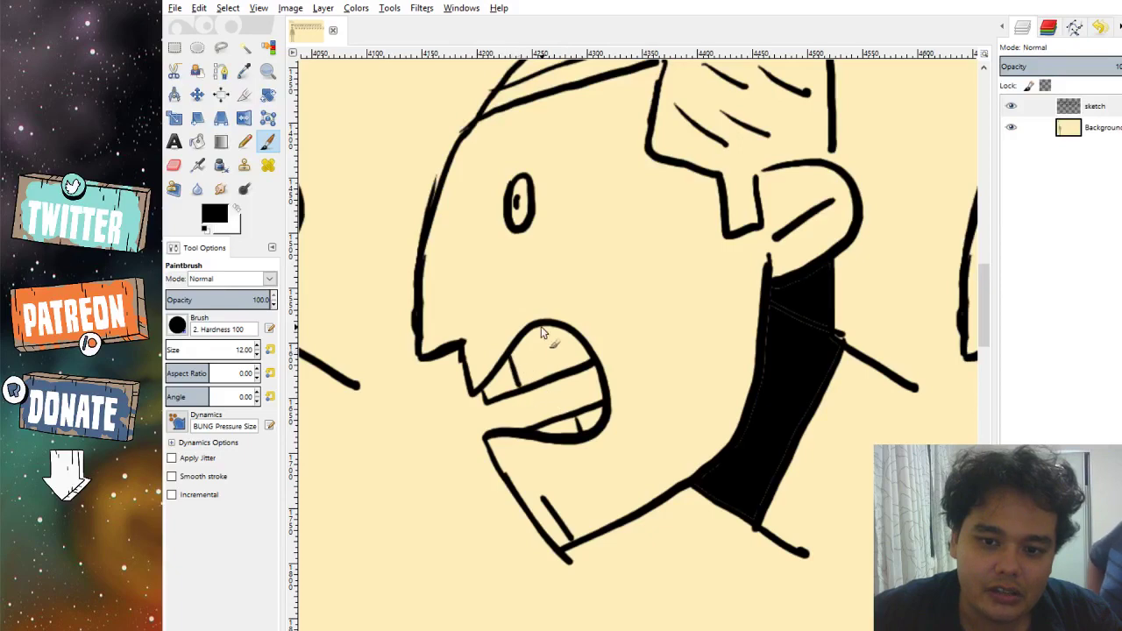
Add tooth dividers, a tongue line and two cheek creases to the seventh profile head's open mouth.
mouse_move(542, 329)
mouse_down()
mouse_move(558, 372)
mouse_move(539, 402)
mouse_move(569, 412)
mouse_up()
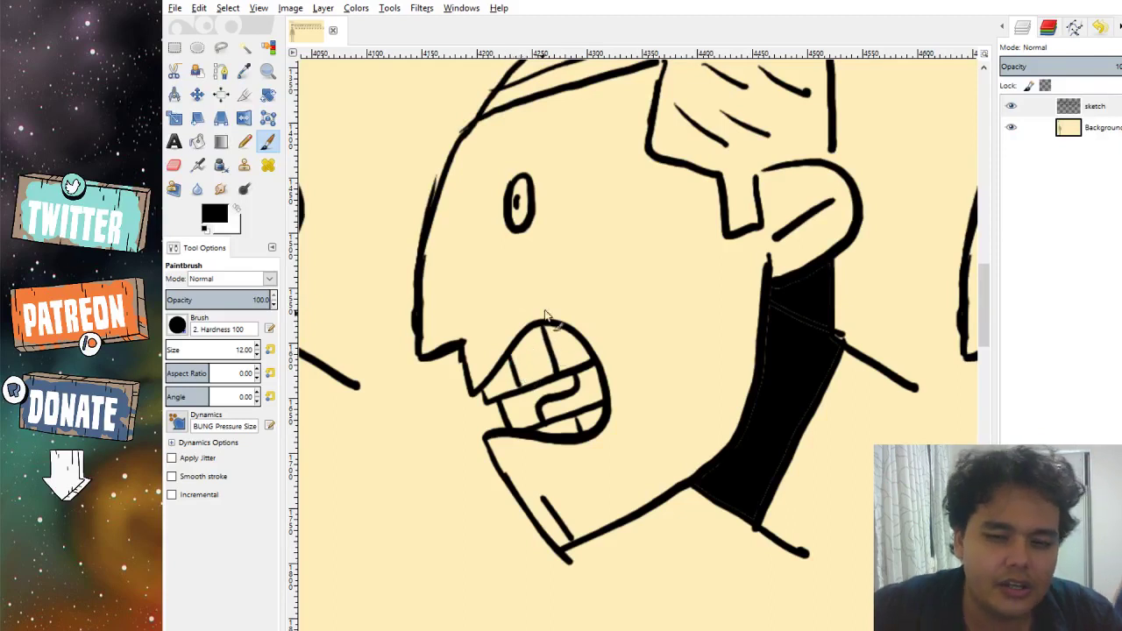
drag(614, 287, 636, 392)
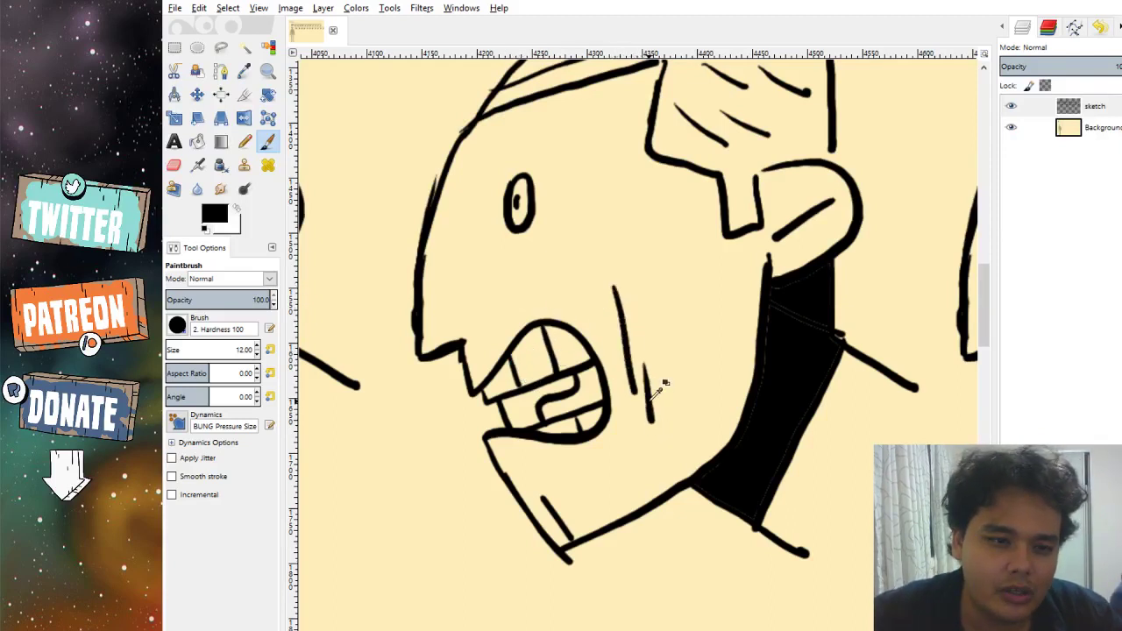
click(741, 500)
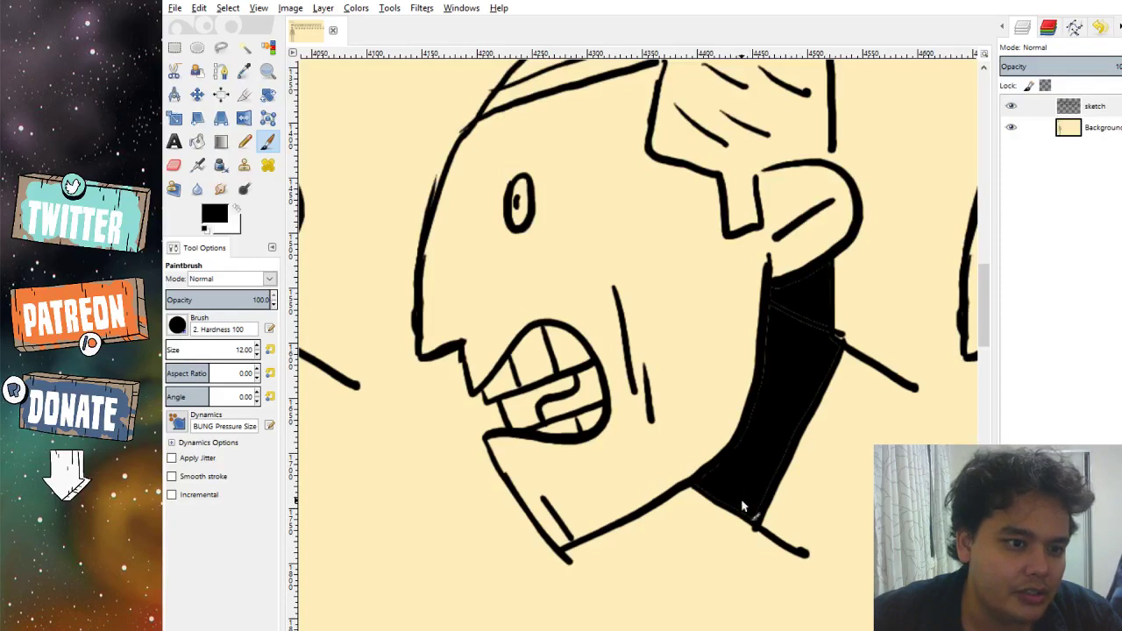
Paint a downturned frown with creases at its corner on the eighth profile head and connect the lip to the chin line.
scroll(624, 503, right, 5)
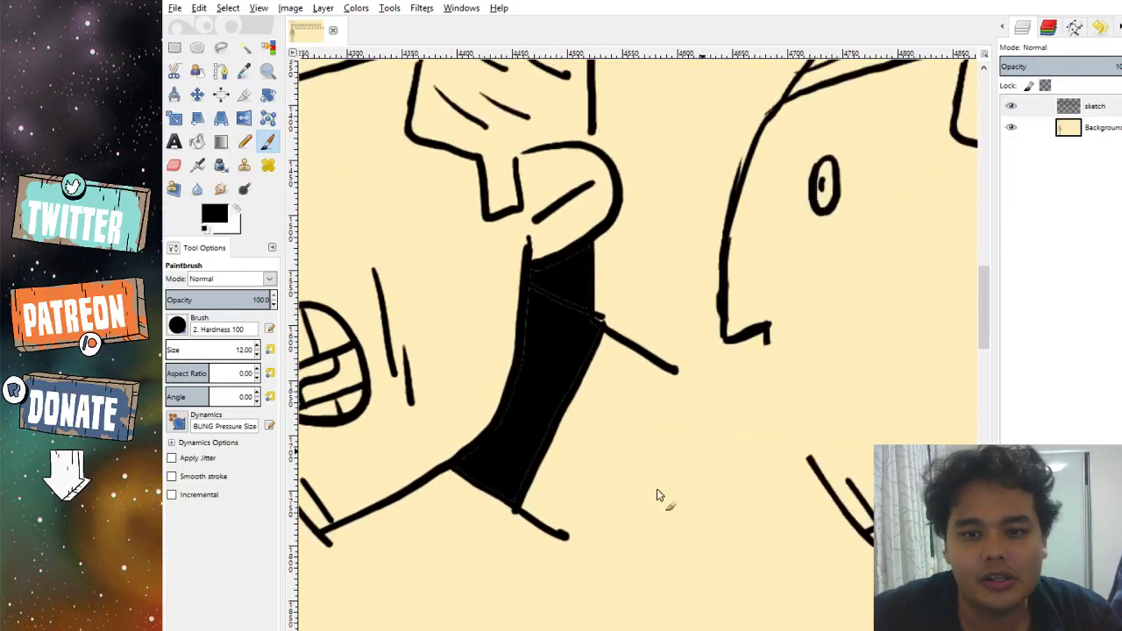
scroll(702, 535, up, 5)
scroll(701, 535, left, 4)
scroll(751, 584, up, 5)
scroll(666, 447, left, 3)
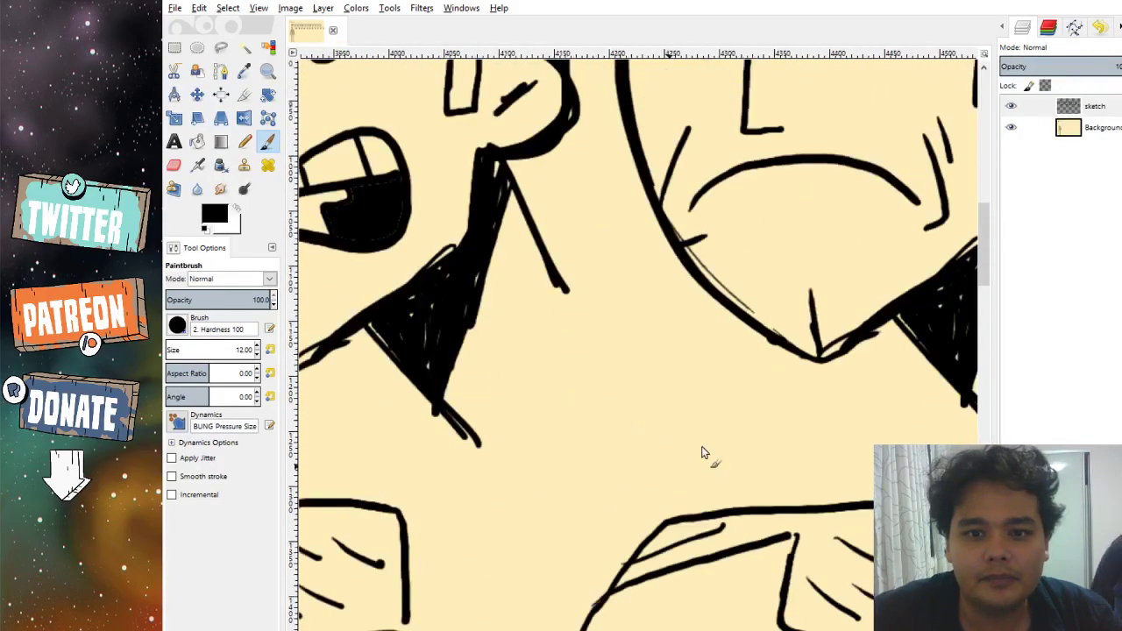
scroll(663, 463, down, 3)
scroll(663, 463, right, 3)
scroll(731, 546, down, 3)
scroll(731, 546, right, 4)
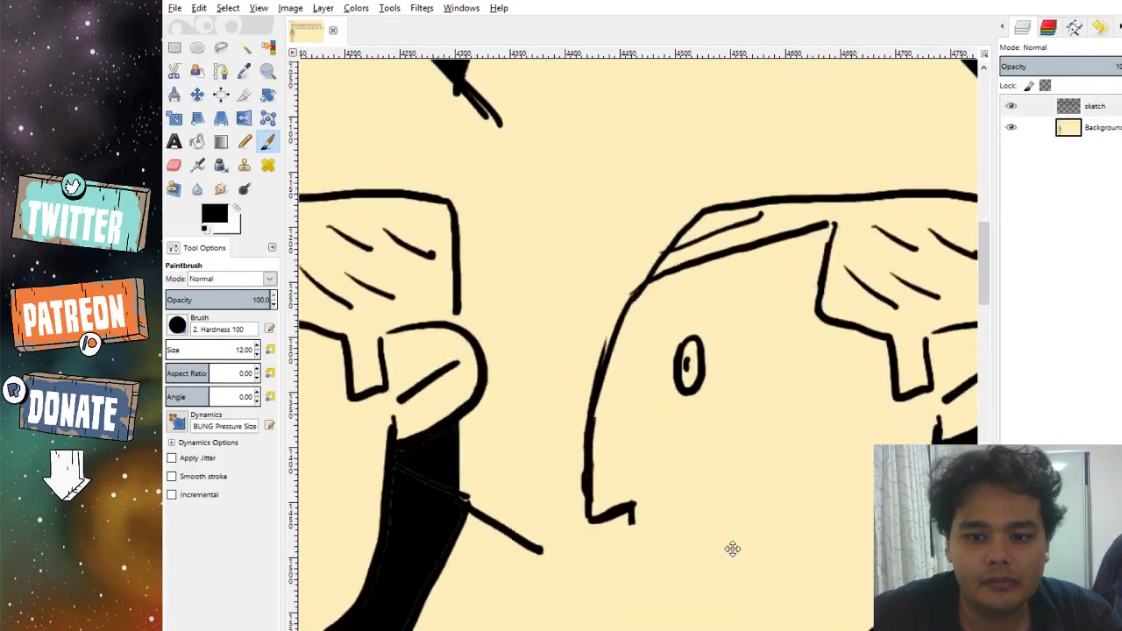
scroll(540, 427, down, 3)
scroll(540, 427, right, 4)
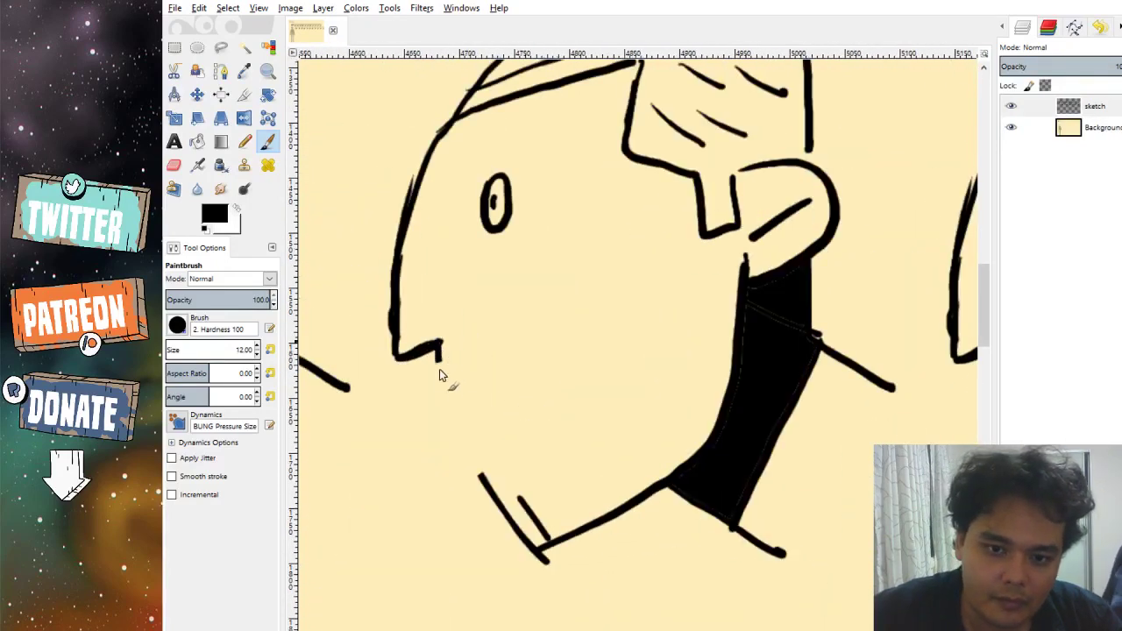
mouse_move(441, 372)
mouse_down()
mouse_move(448, 406)
mouse_move(537, 396)
mouse_up()
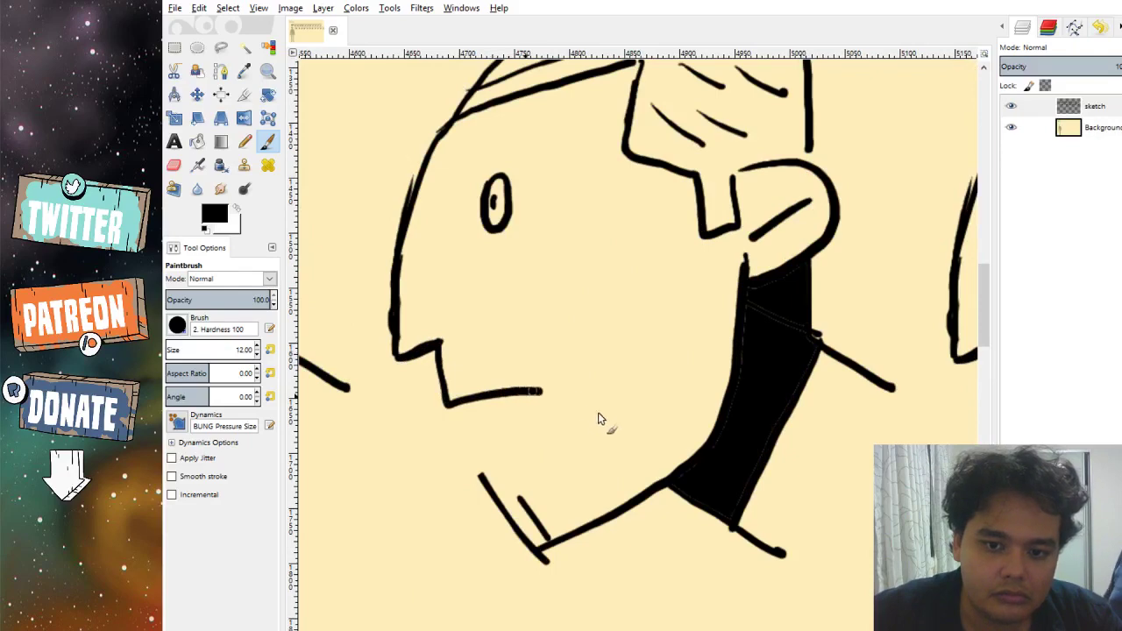
mouse_move(599, 419)
mouse_down()
mouse_move(622, 427)
mouse_move(634, 412)
mouse_move(641, 436)
mouse_move(621, 443)
mouse_up()
drag(634, 351, 646, 405)
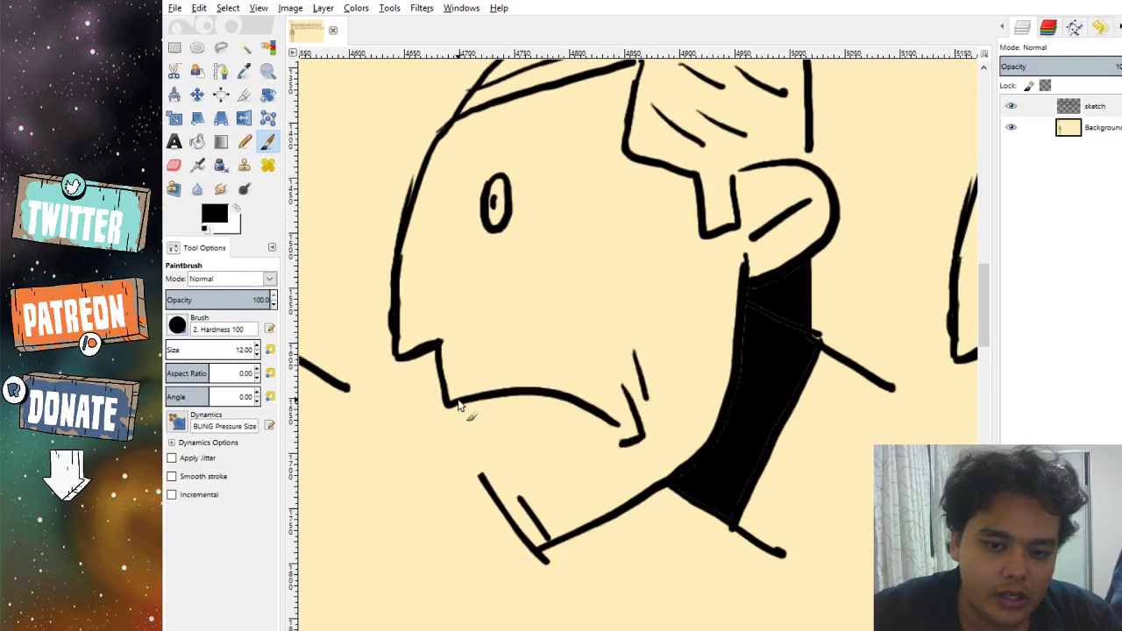
drag(462, 404, 507, 510)
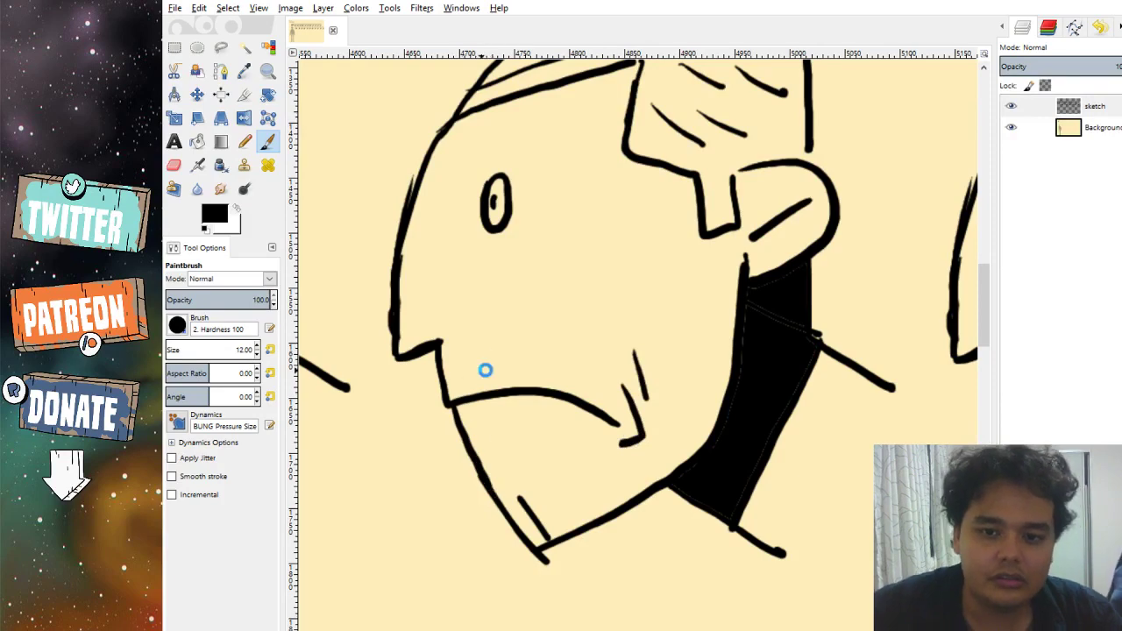
Paint a boxy mouth of clenched teeth with dividers and two cheek creases on the ninth profile head, joined to the chin.
scroll(535, 269, down, 3)
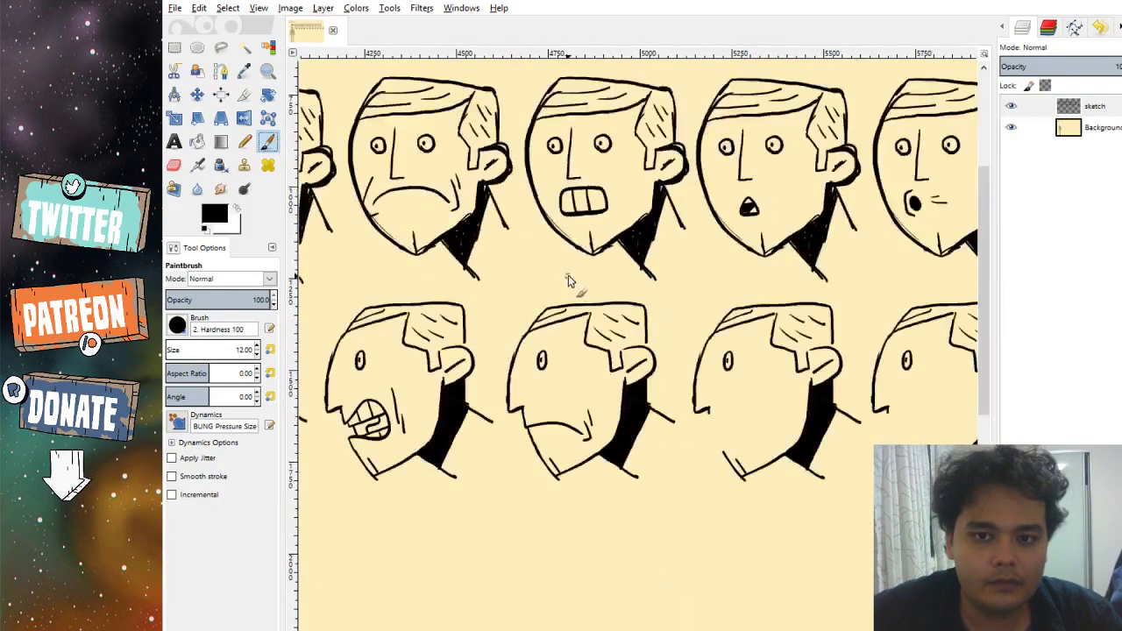
scroll(578, 292, right, 2)
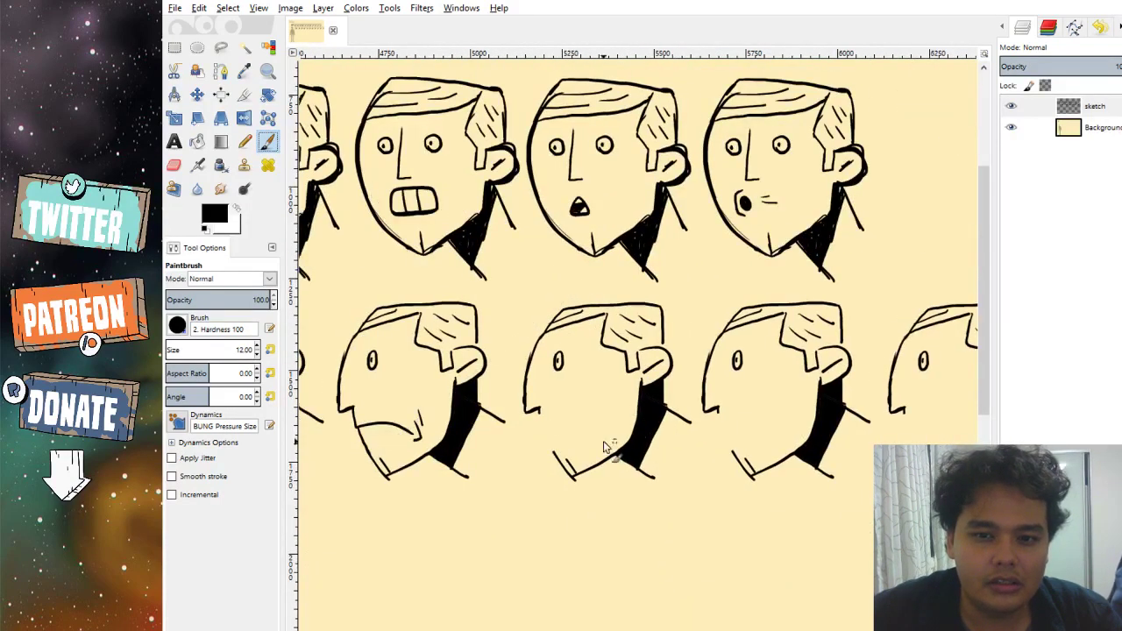
scroll(601, 443, up, 4)
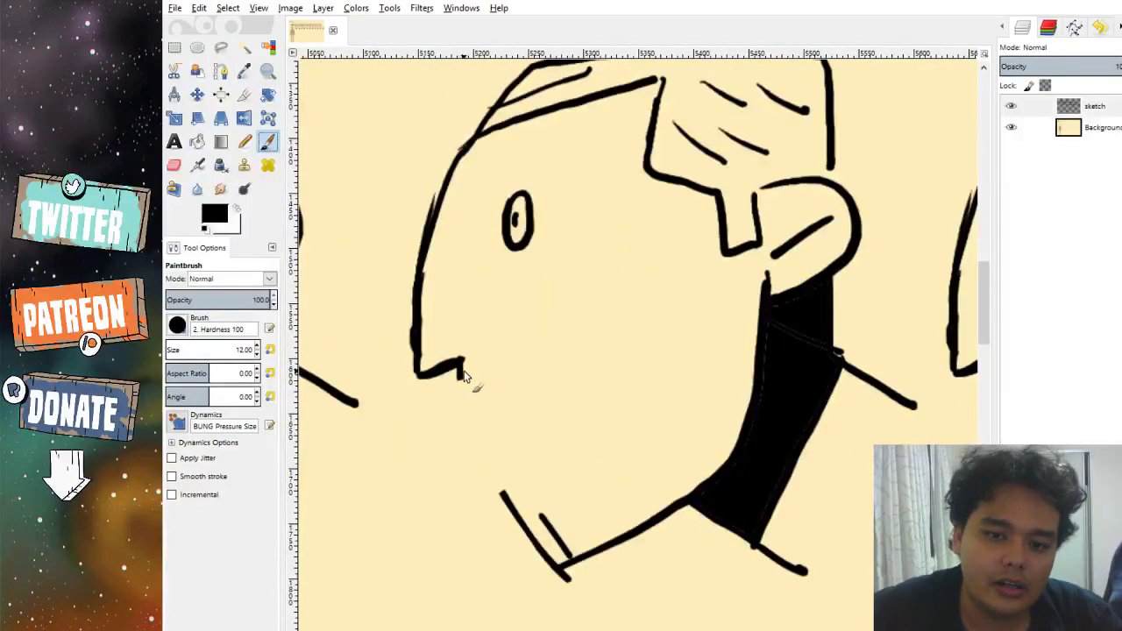
mouse_move(462, 368)
mouse_down()
mouse_move(461, 391)
mouse_move(496, 408)
mouse_move(566, 412)
mouse_up()
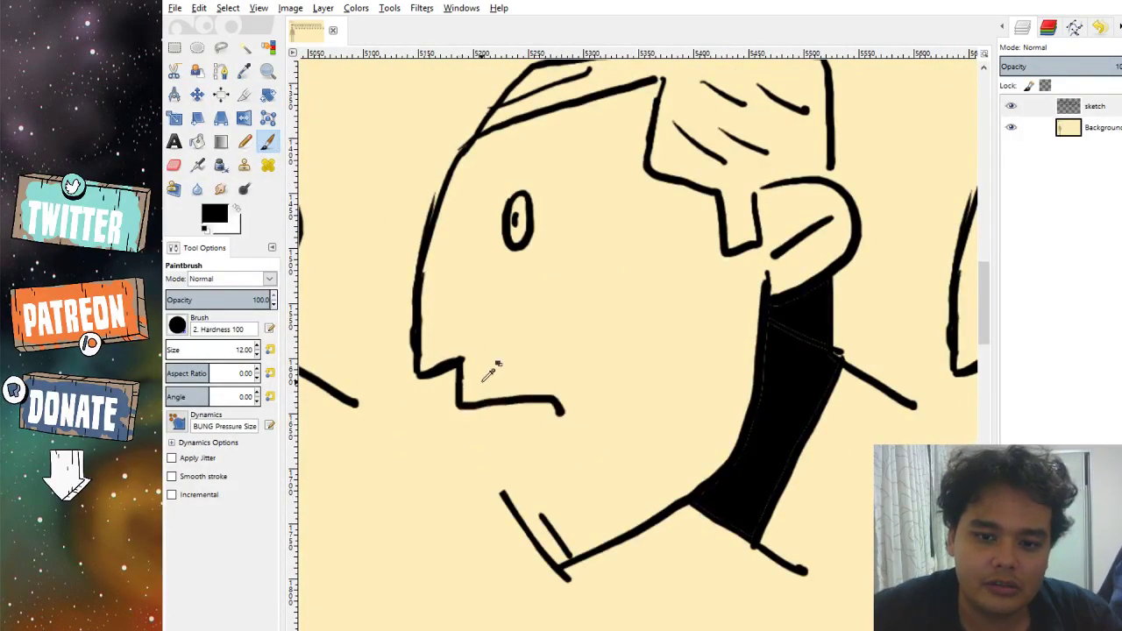
key(ctrl+z)
mouse_move(463, 366)
mouse_down()
mouse_move(463, 398)
mouse_move(541, 379)
mouse_move(559, 394)
mouse_move(578, 446)
mouse_move(569, 462)
mouse_move(494, 476)
mouse_up()
drag(471, 403, 497, 467)
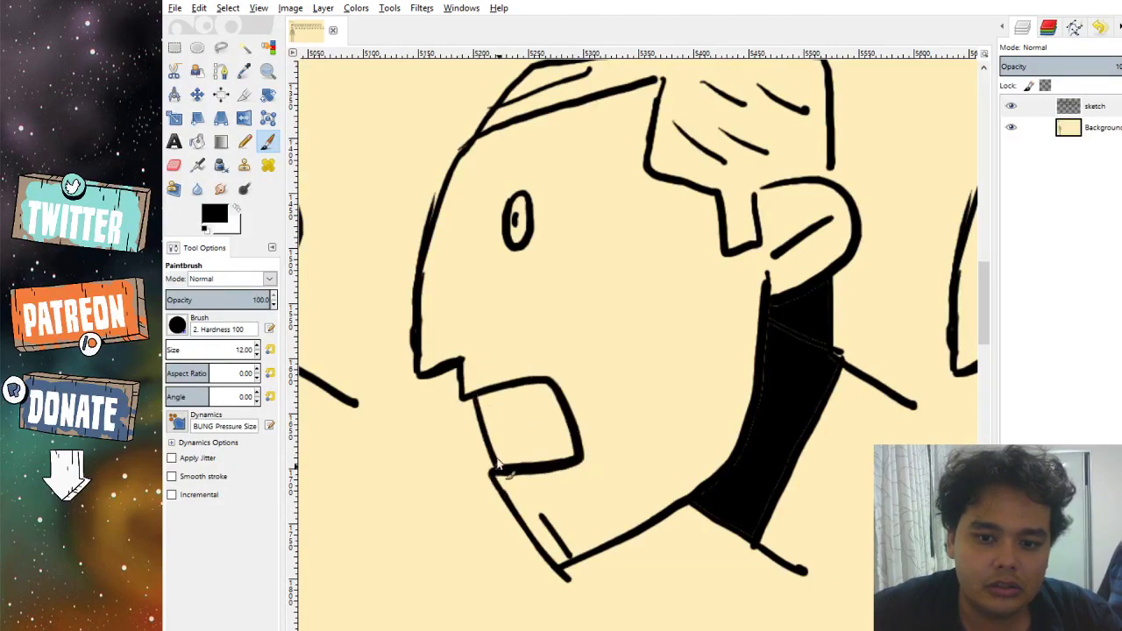
drag(514, 392, 536, 463)
drag(579, 342, 611, 428)
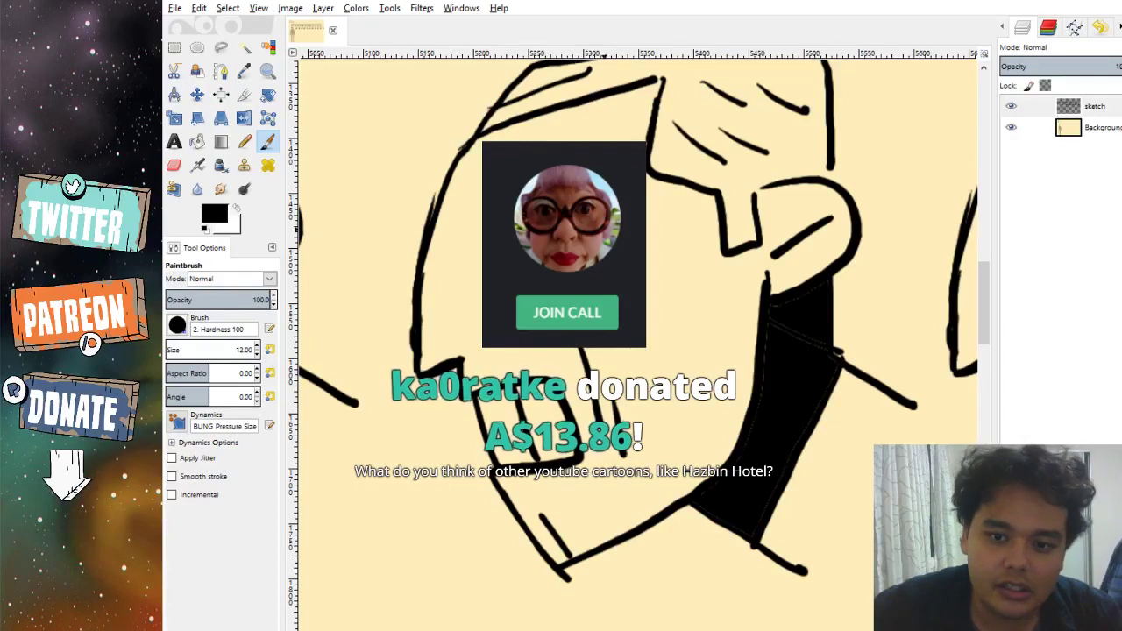
Paint a small open mouth with an upper tooth on the tenth profile head and connect it to the chin line.
scroll(433, 238, down, 3)
scroll(521, 478, up, 3)
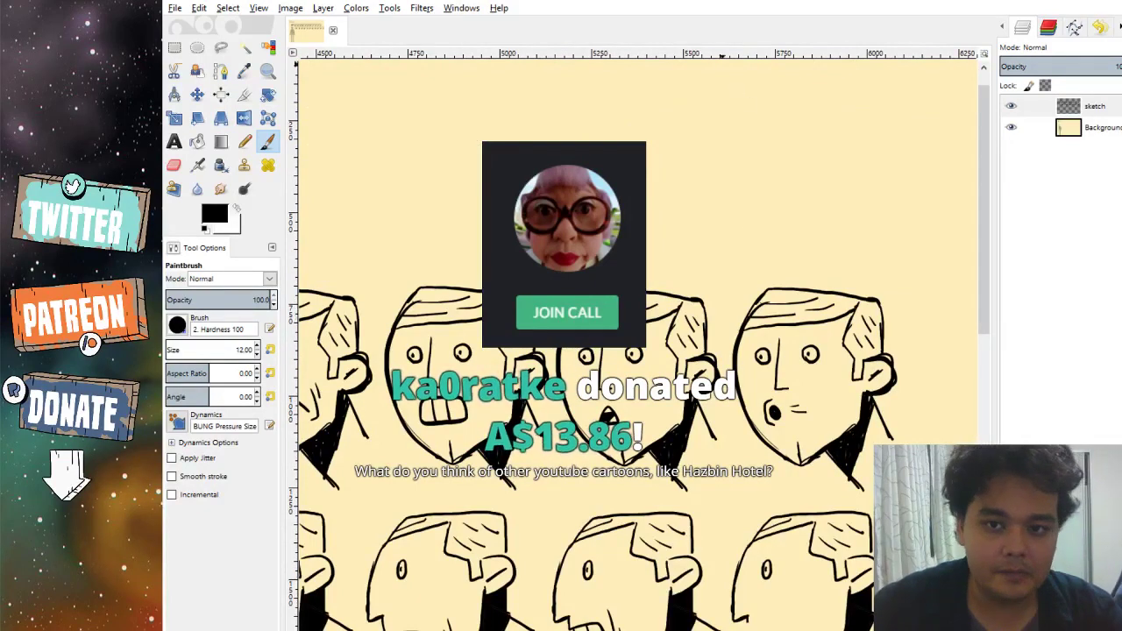
scroll(691, 271, down, 3)
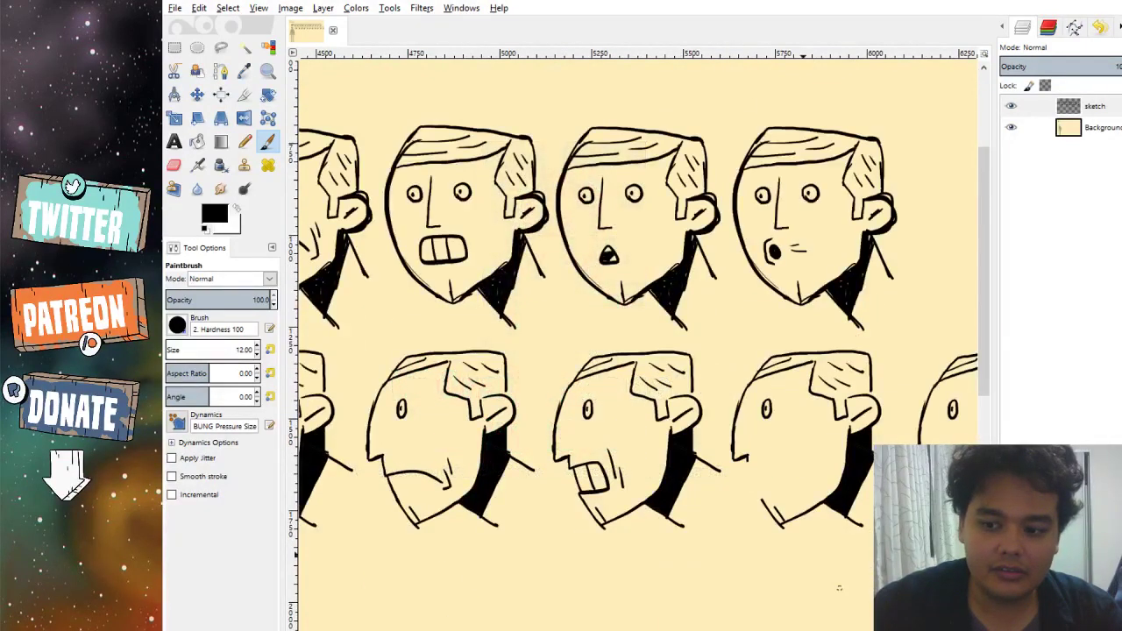
scroll(866, 455, right, 2)
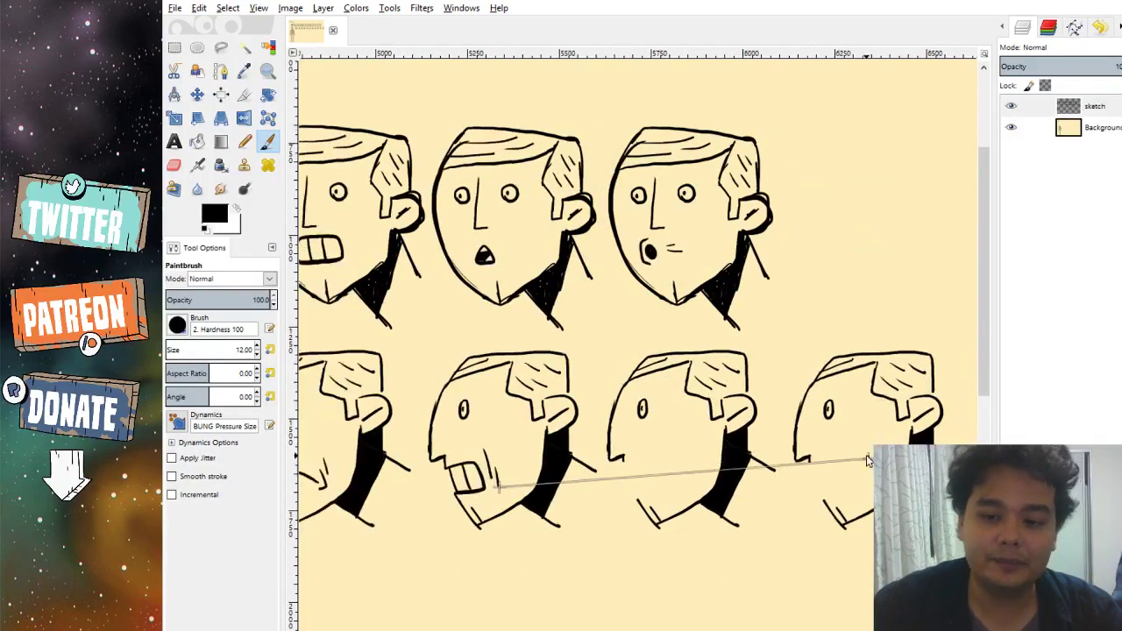
scroll(644, 508, up, 3)
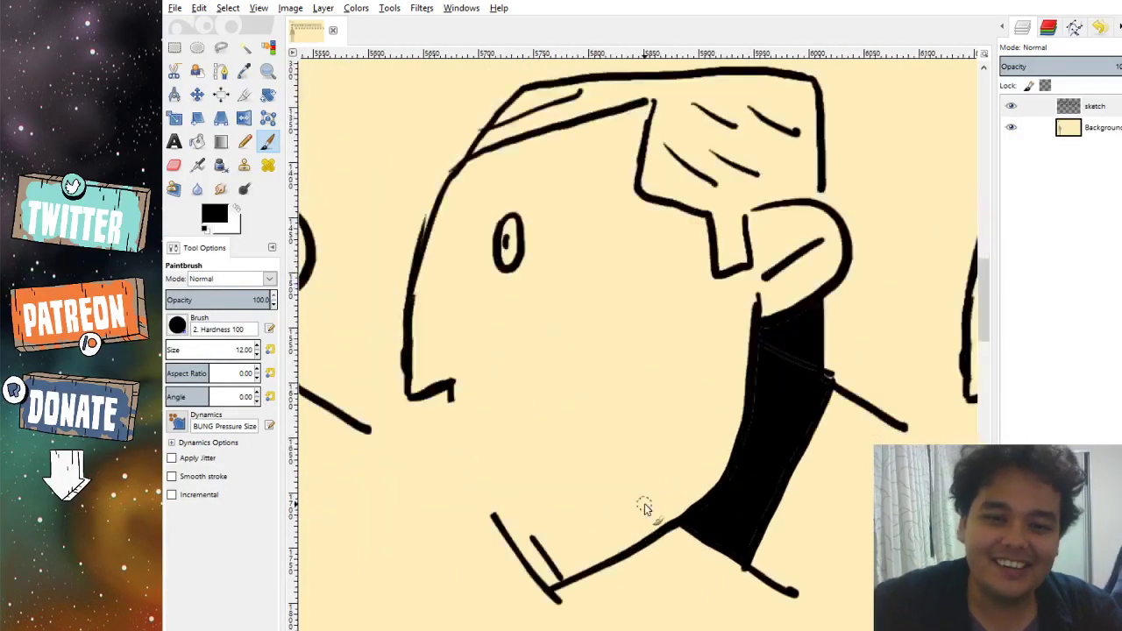
mouse_move(452, 383)
mouse_down()
mouse_move(455, 429)
mouse_move(513, 477)
mouse_move(510, 506)
mouse_up()
key(ctrl+z)
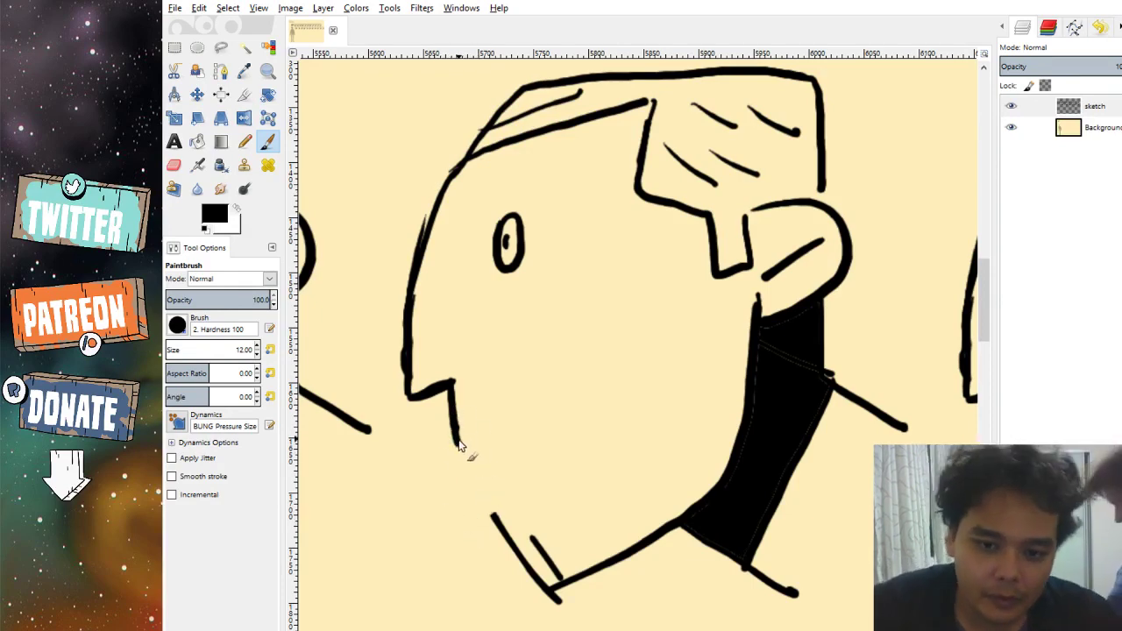
mouse_move(457, 445)
mouse_down()
mouse_move(512, 493)
mouse_move(491, 507)
mouse_up()
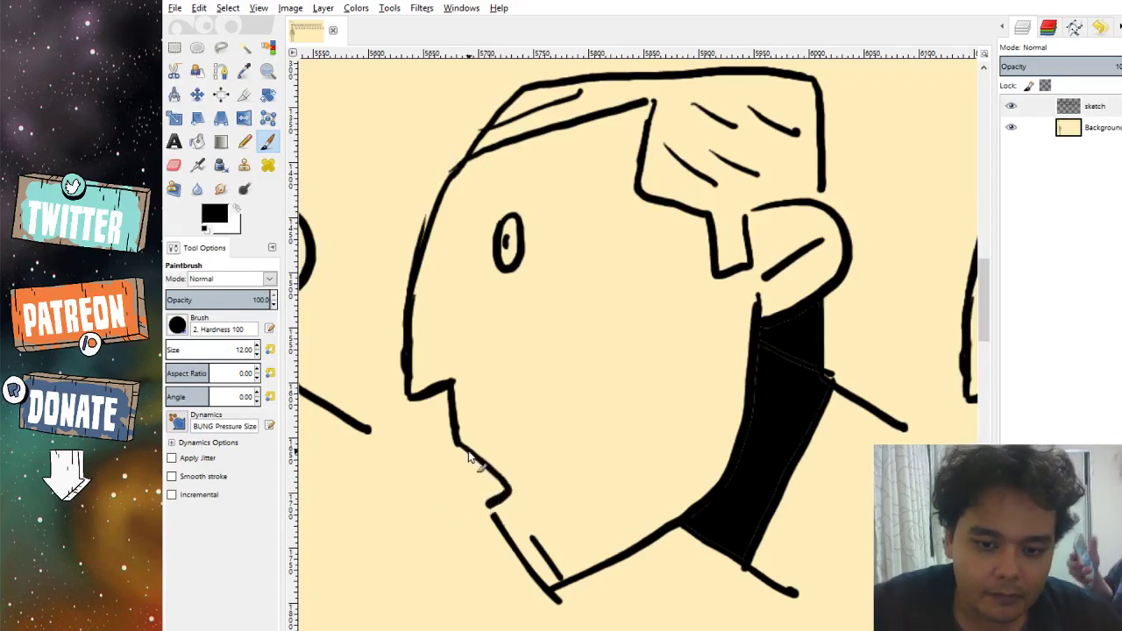
mouse_move(458, 444)
mouse_down()
mouse_move(470, 475)
mouse_move(487, 466)
mouse_move(496, 522)
mouse_up()
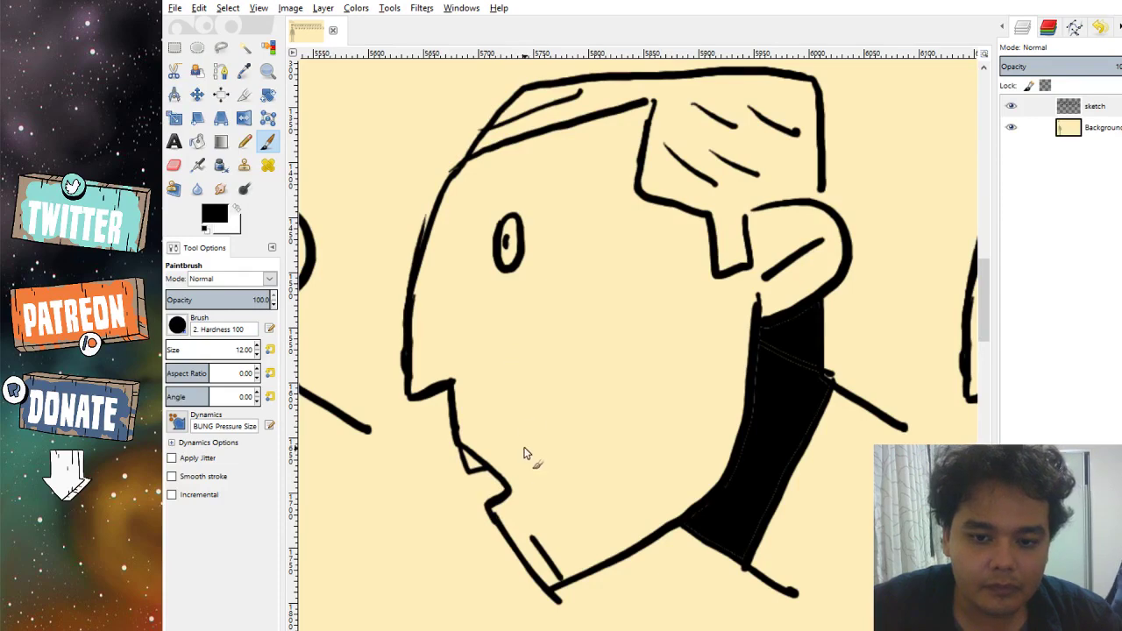
Paint puckered lips with small creases beside them on the eleventh profile head, running from the nose to the chin.
mouse_move(522, 444)
mouse_down()
mouse_move(528, 499)
mouse_move(484, 527)
mouse_move(491, 499)
mouse_move(460, 433)
mouse_move(530, 539)
mouse_move(580, 564)
mouse_move(463, 456)
mouse_up()
mouse_move(544, 335)
mouse_down()
mouse_move(538, 403)
mouse_move(565, 453)
mouse_move(600, 473)
mouse_up()
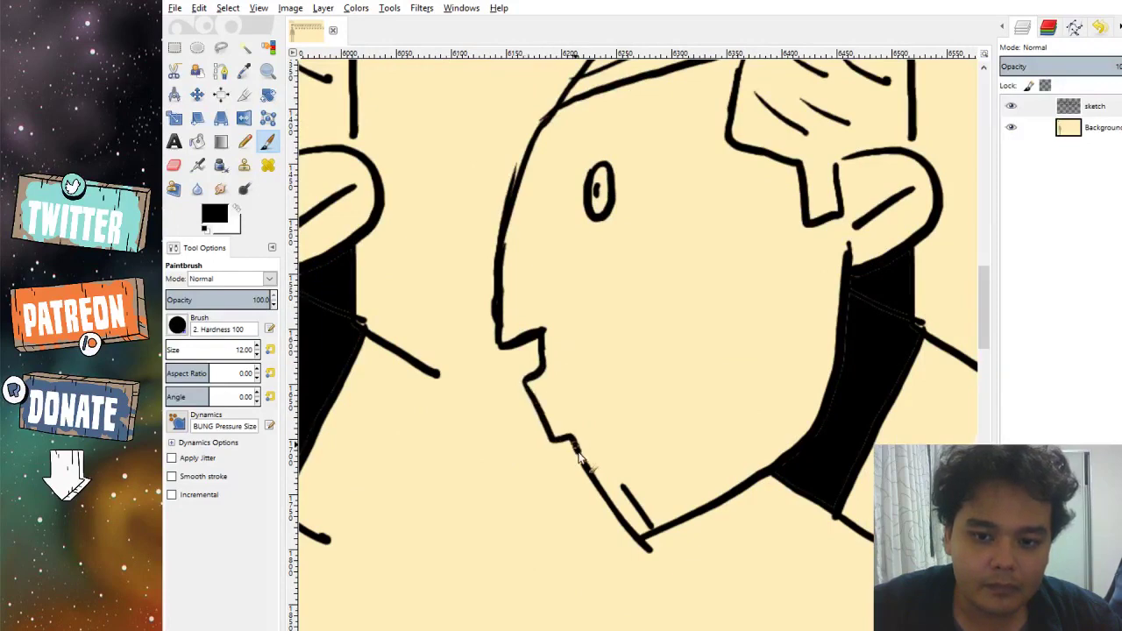
key(ctrl+z)
mouse_move(543, 338)
mouse_down()
mouse_move(527, 396)
mouse_move(555, 449)
mouse_move(586, 465)
mouse_up()
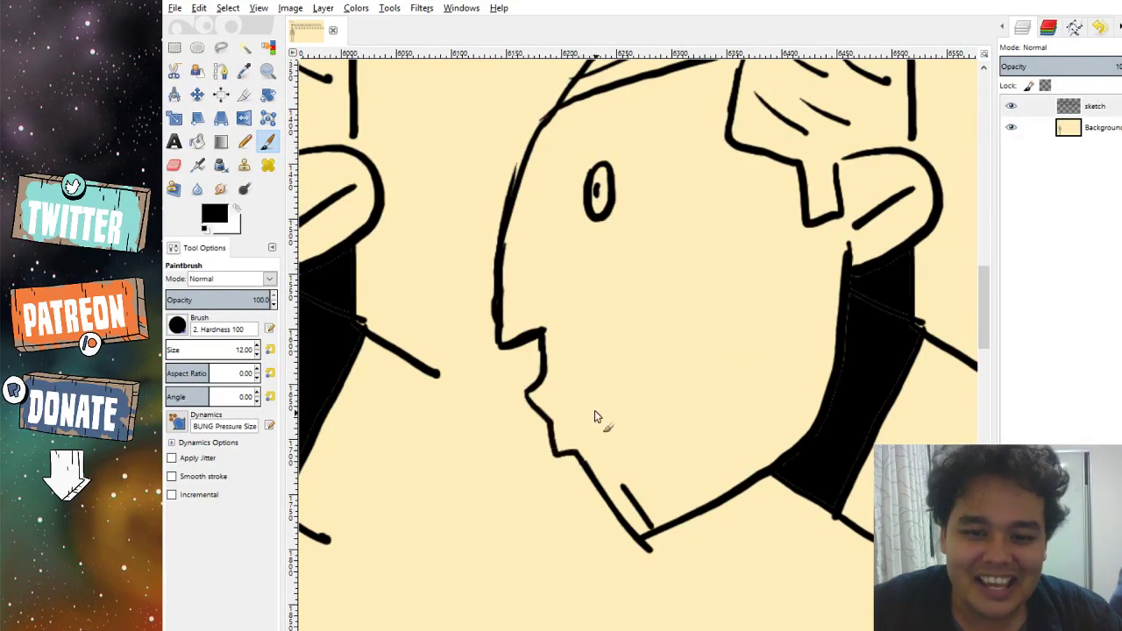
mouse_move(565, 406)
mouse_down()
mouse_move(585, 400)
mouse_move(602, 420)
mouse_move(613, 614)
mouse_move(556, 476)
mouse_move(719, 556)
mouse_move(633, 527)
mouse_move(465, 343)
mouse_up()
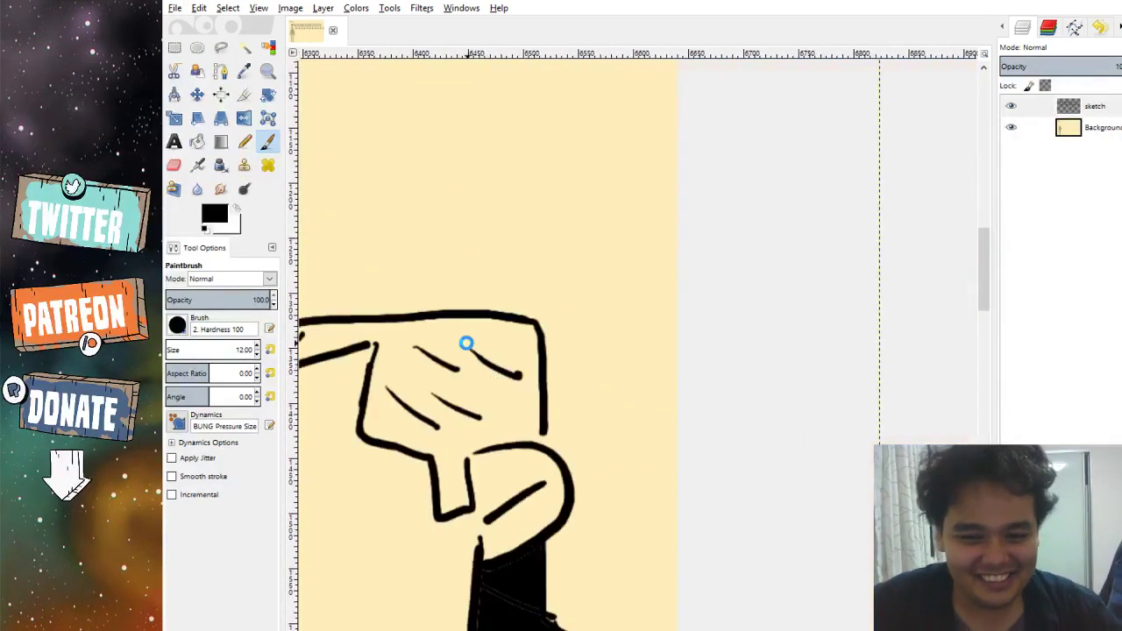
Crop the canvas to the beige background, cutting off the empty strip along its right edge, and switch back to the Paintbrush.
scroll(561, 280, down, 2)
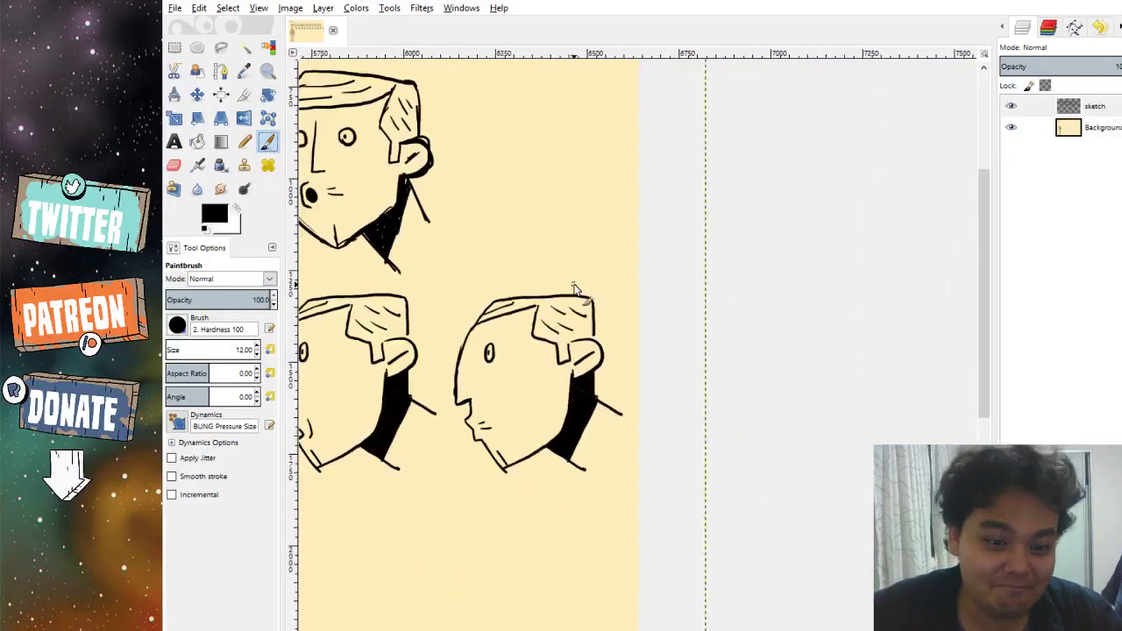
scroll(548, 268, down, 2)
scroll(592, 289, down, 2)
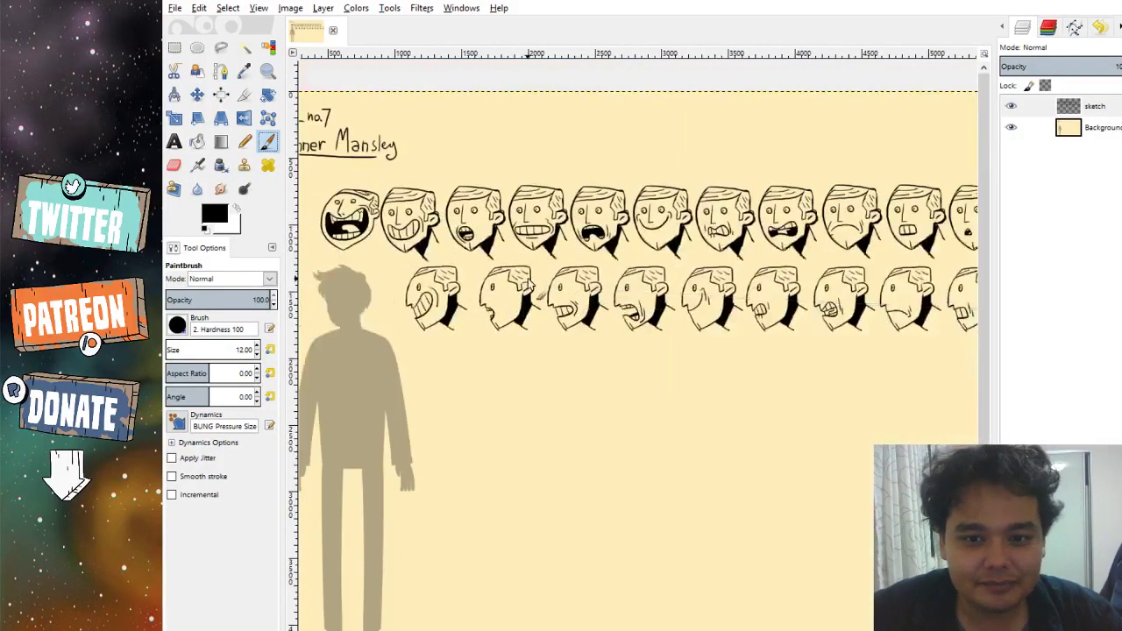
key(shift+ctrl+j)
click(244, 95)
scroll(388, 213, down, 1)
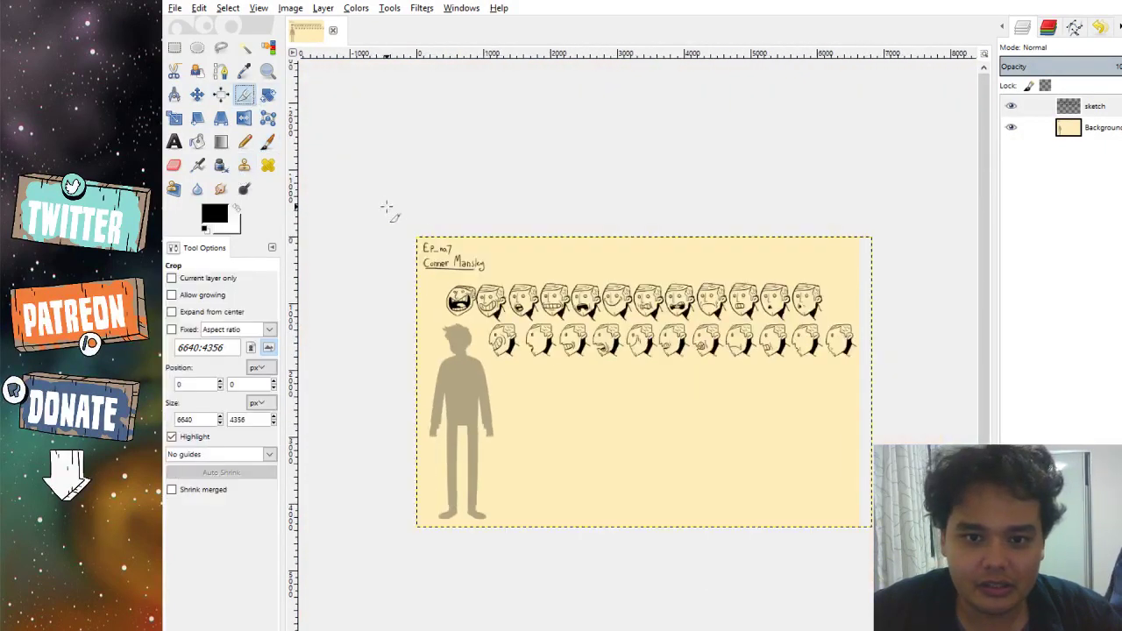
drag(415, 235, 860, 526)
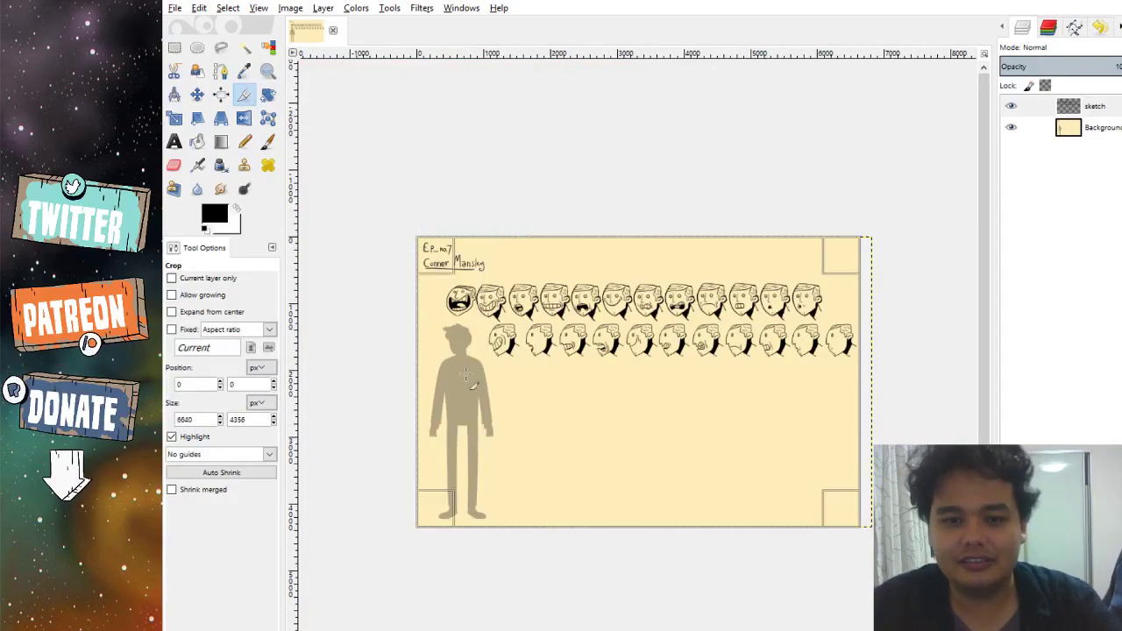
key(Return)
click(268, 142)
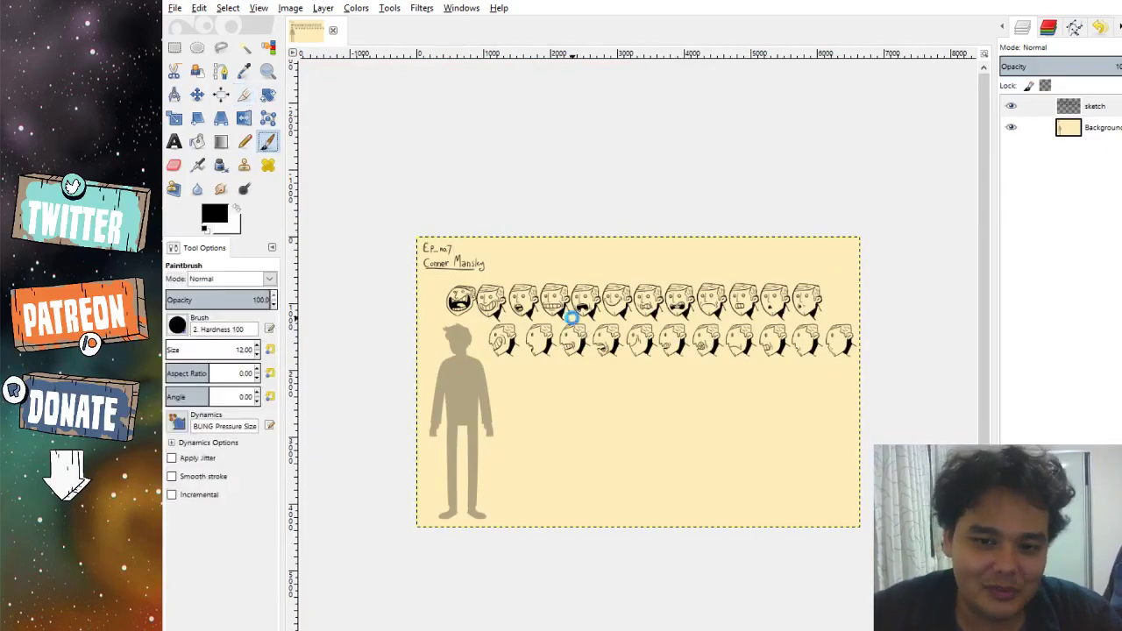
ctrl+scroll(545, 324, up, 4)
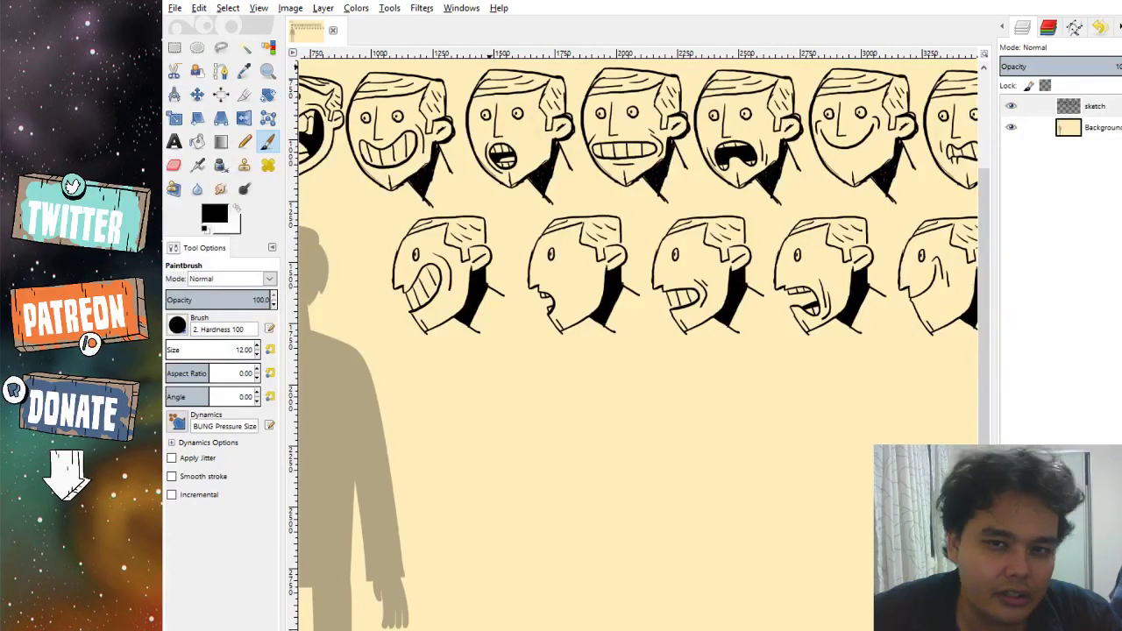
Look over the front-facing and profile heads, including a close view of the second front-facing head's chin and neck.
scroll(546, 188, down, 2)
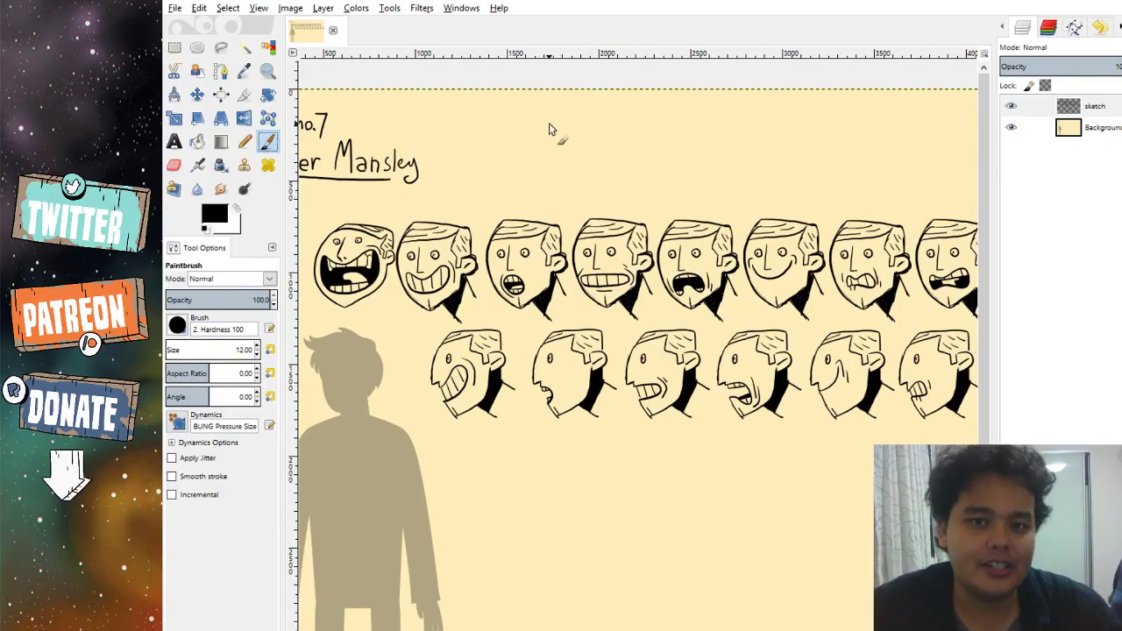
scroll(406, 195, left, 1)
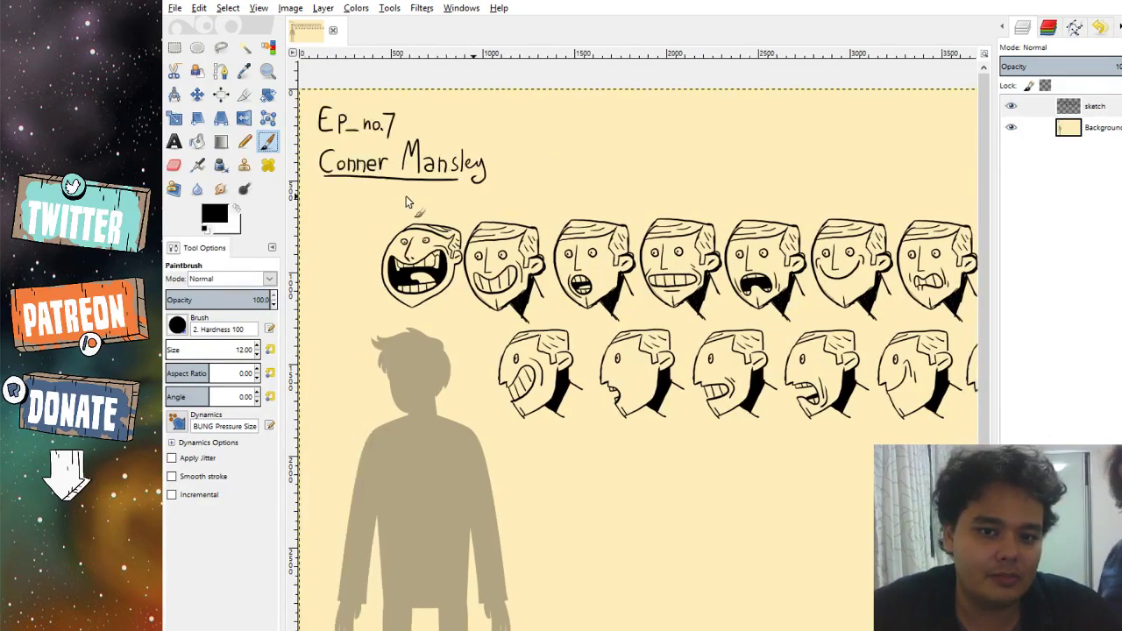
scroll(515, 275, up, 3)
scroll(491, 278, down, 4)
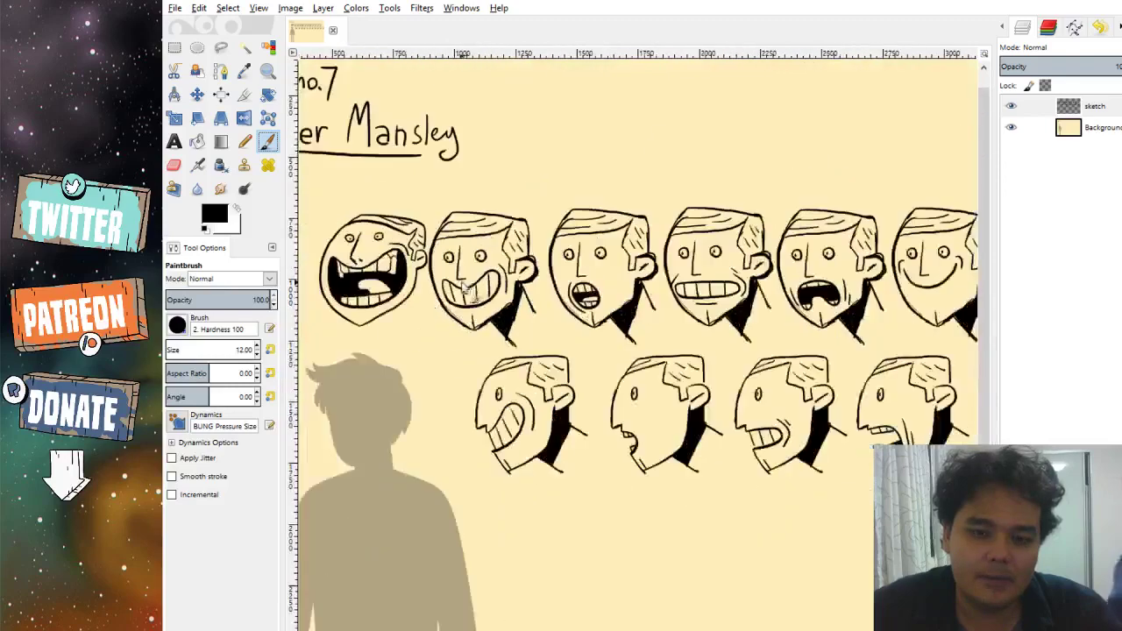
scroll(438, 364, up, 8)
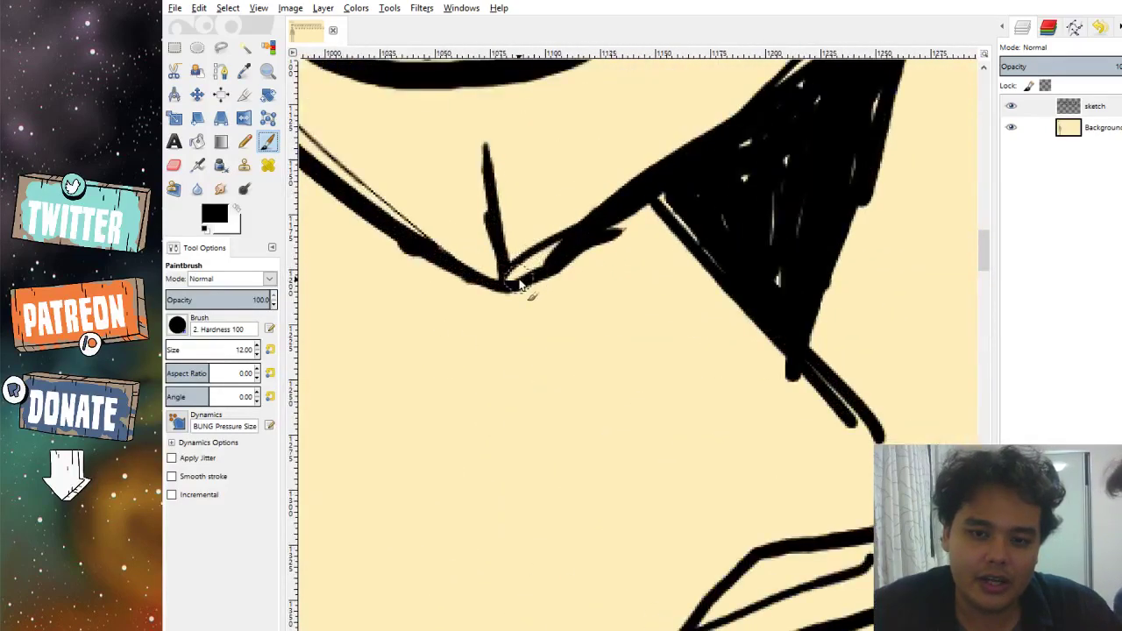
scroll(500, 295, down, 5)
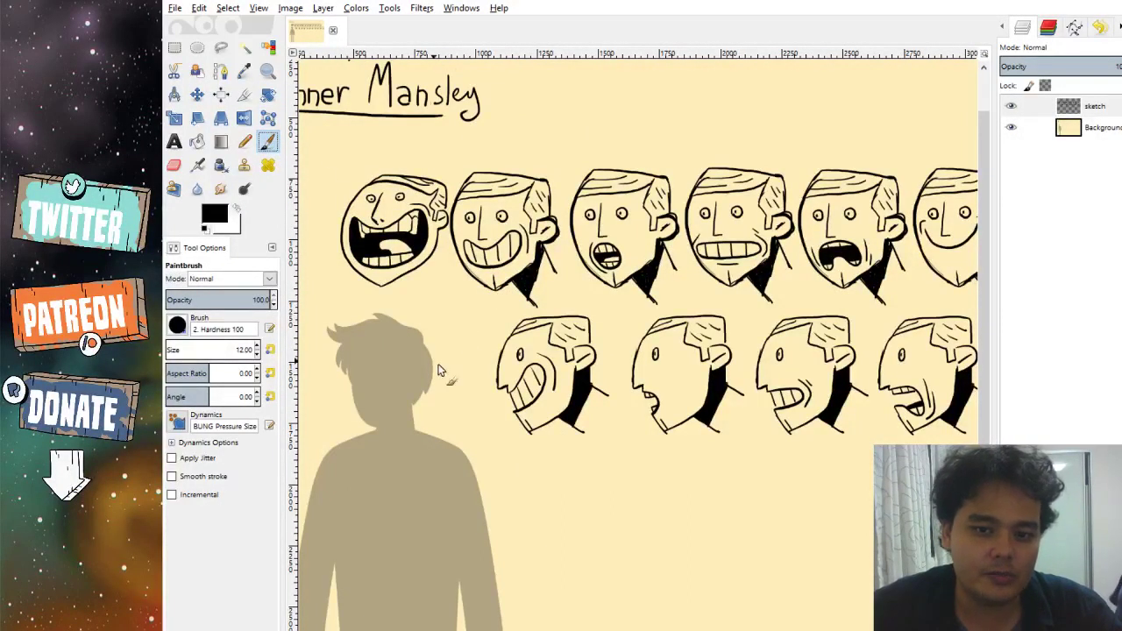
scroll(689, 388, down, 3)
scroll(701, 403, up, 2)
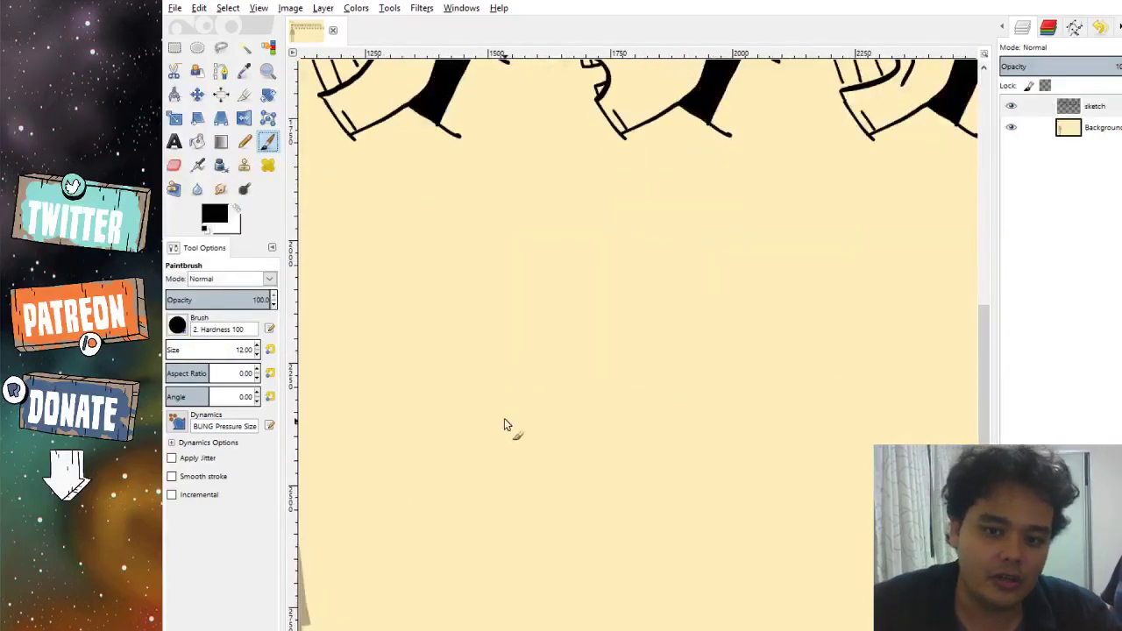
Paint a small bean-shaped face with jagged hair, dot eyes, a nose and a smile in the empty area below the profile heads.
mouse_move(515, 400)
mouse_down()
mouse_move(541, 371)
mouse_move(636, 393)
mouse_up()
key(ctrl+z)
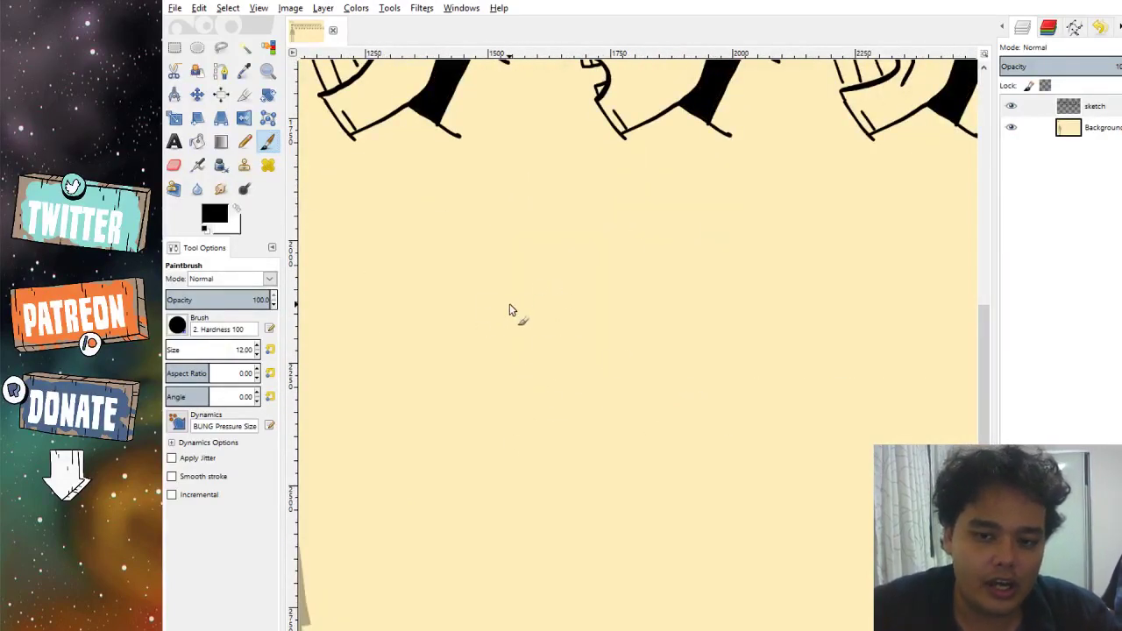
mouse_move(544, 306)
mouse_down()
mouse_move(513, 361)
mouse_move(467, 410)
mouse_move(522, 458)
mouse_move(620, 390)
mouse_move(630, 328)
mouse_move(587, 288)
mouse_move(570, 318)
mouse_move(614, 332)
mouse_move(622, 373)
mouse_move(550, 349)
mouse_move(522, 392)
mouse_move(561, 396)
mouse_up()
click(580, 354)
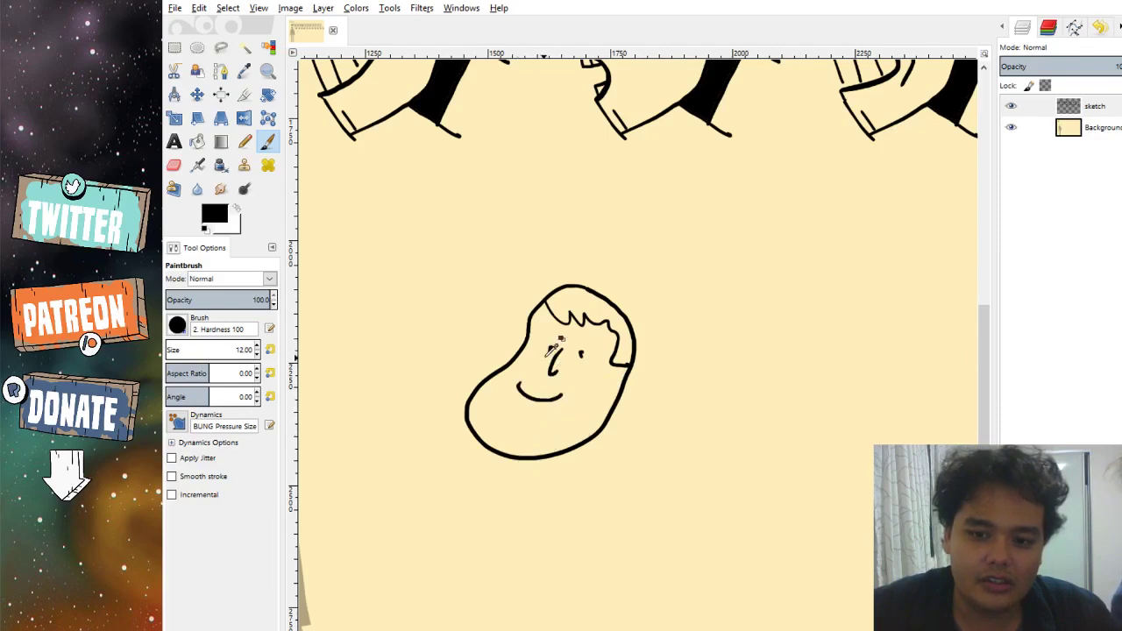
Paint loose curved lines around the small face, enclosed by a large wavy outer outline.
mouse_move(493, 349)
mouse_down()
mouse_move(614, 271)
mouse_move(674, 371)
mouse_move(589, 481)
mouse_up()
drag(462, 356, 448, 450)
mouse_move(419, 352)
mouse_down()
mouse_move(429, 465)
mouse_move(498, 489)
mouse_up()
mouse_move(471, 305)
mouse_down()
mouse_move(622, 217)
mouse_move(664, 513)
mouse_move(371, 439)
mouse_move(488, 205)
mouse_move(710, 215)
mouse_move(753, 293)
mouse_up()
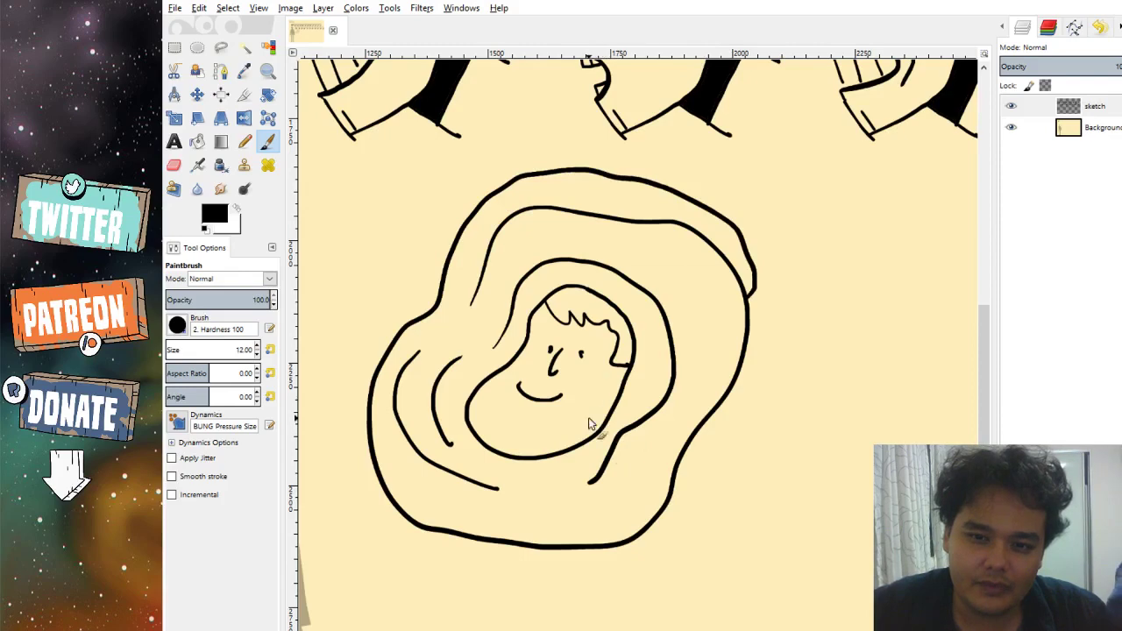
Fill the small face and its hair with solid black using Bucket Fill.
drag(699, 453, 662, 438)
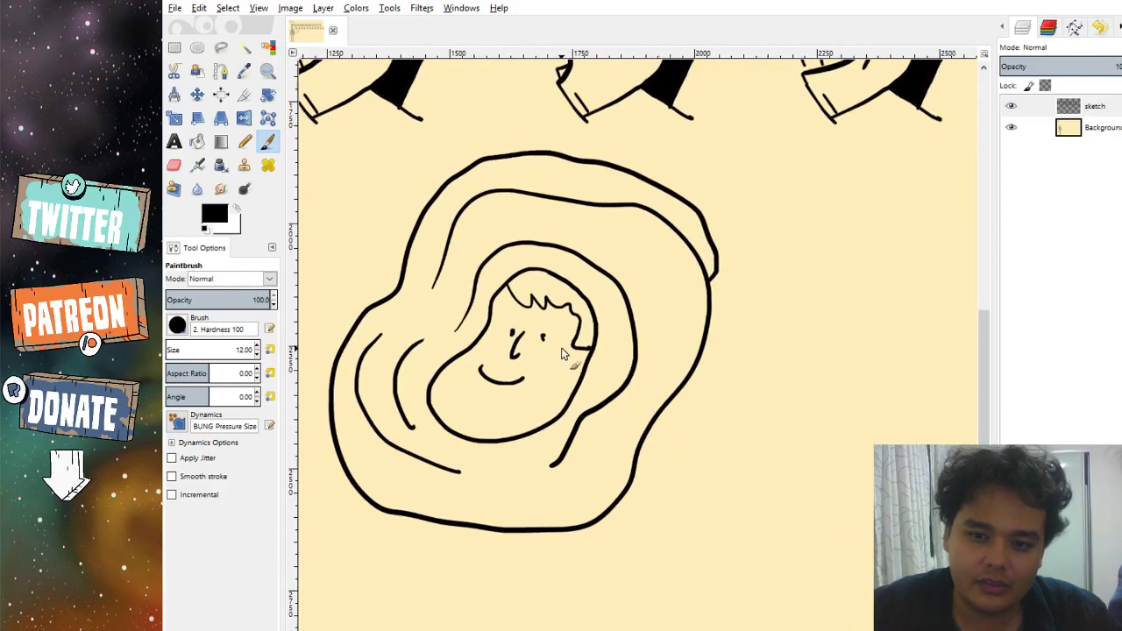
click(197, 141)
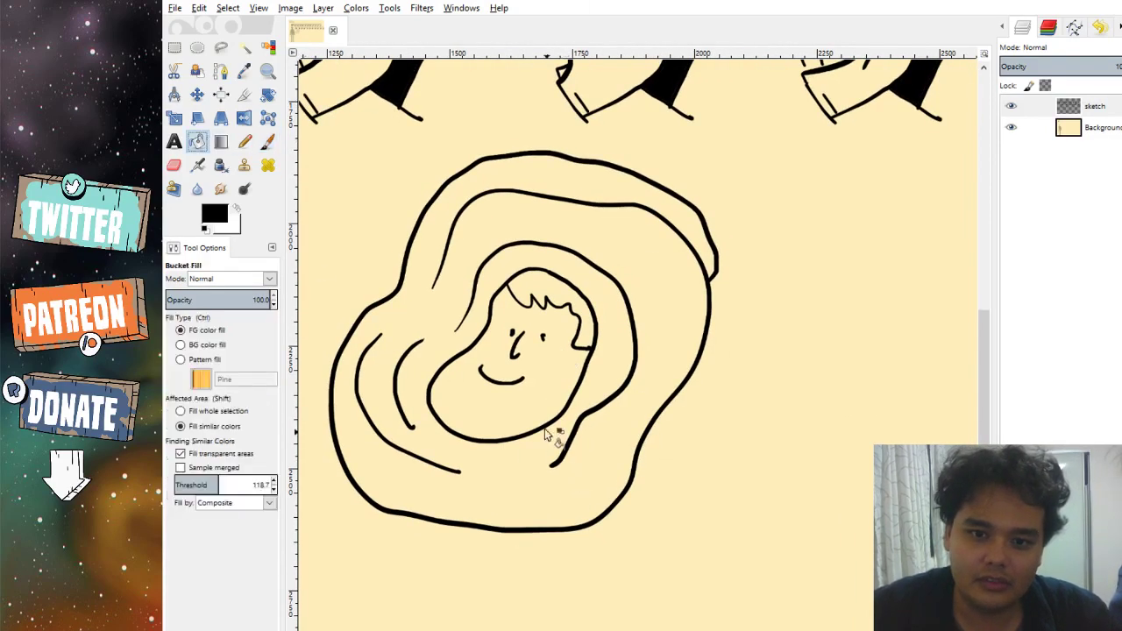
click(557, 314)
click(548, 296)
Paint two more curves with the Paintbrush outside the doodle's wavy outline, one above and beside it and one beneath it.
key(p)
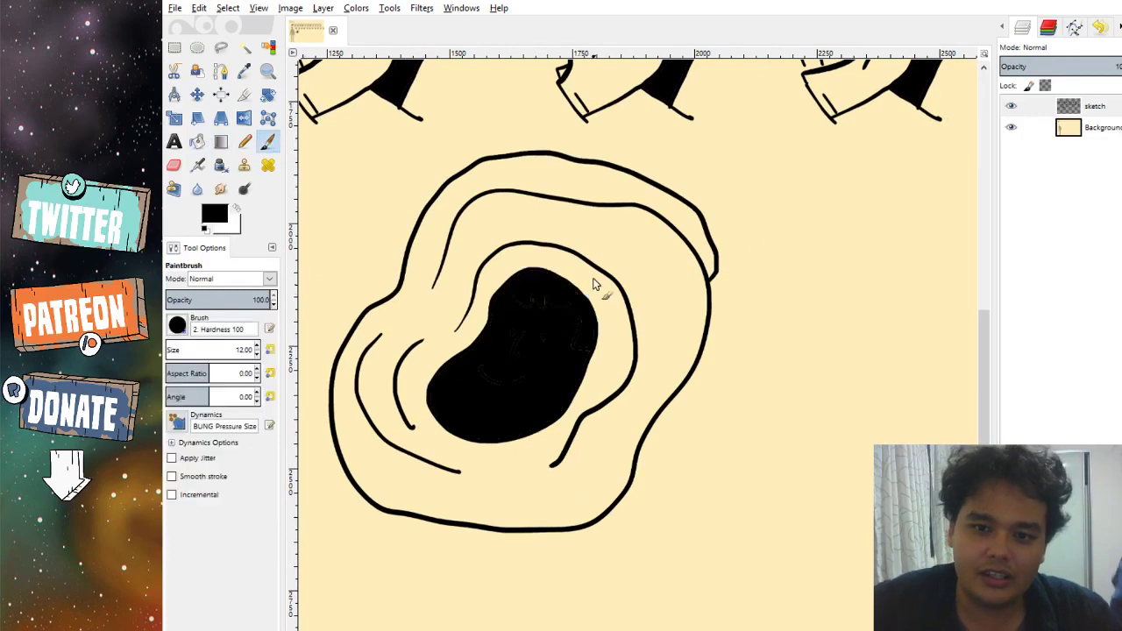
mouse_move(465, 173)
mouse_down()
mouse_move(634, 149)
mouse_move(789, 231)
mouse_move(747, 419)
mouse_up()
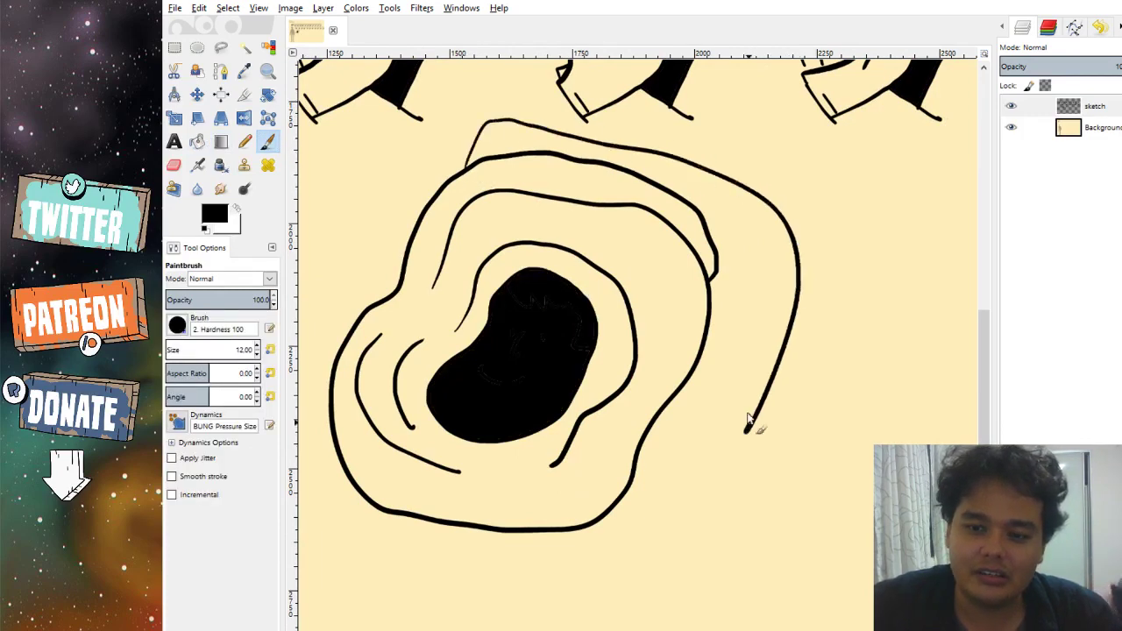
mouse_move(403, 515)
mouse_down()
mouse_move(512, 565)
mouse_move(622, 570)
mouse_move(677, 524)
mouse_up()
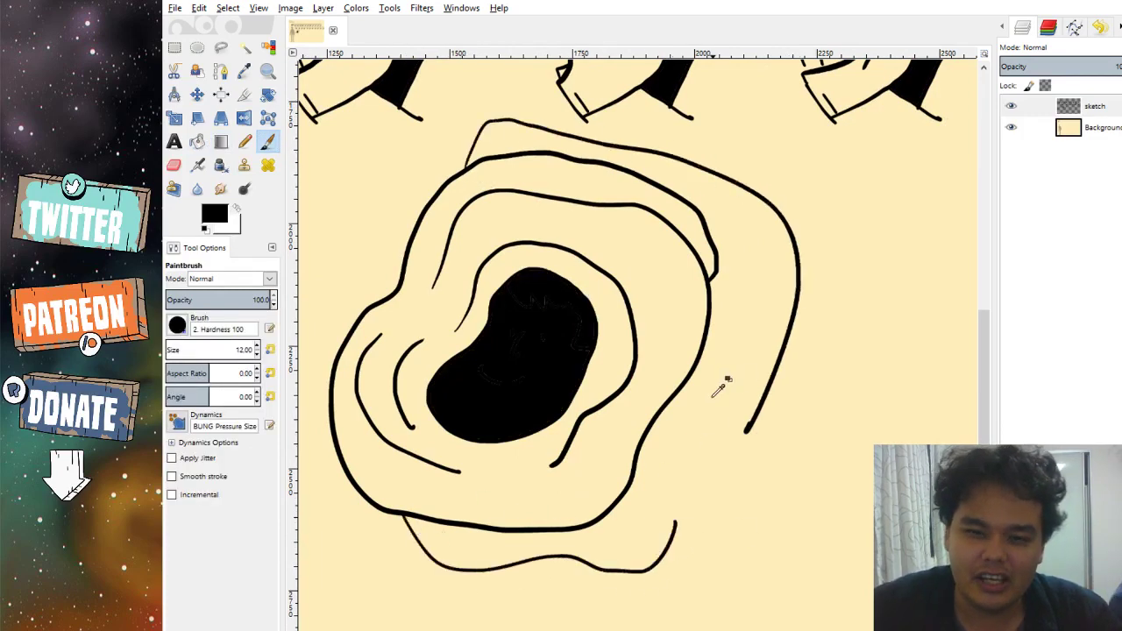
Undo the extra curves, the black fill, the surrounding lines and the small face until the doodle is gone.
key(ctrl+z)
key(ctrl+z)
key(ctrl+z)
key(ctrl+z)
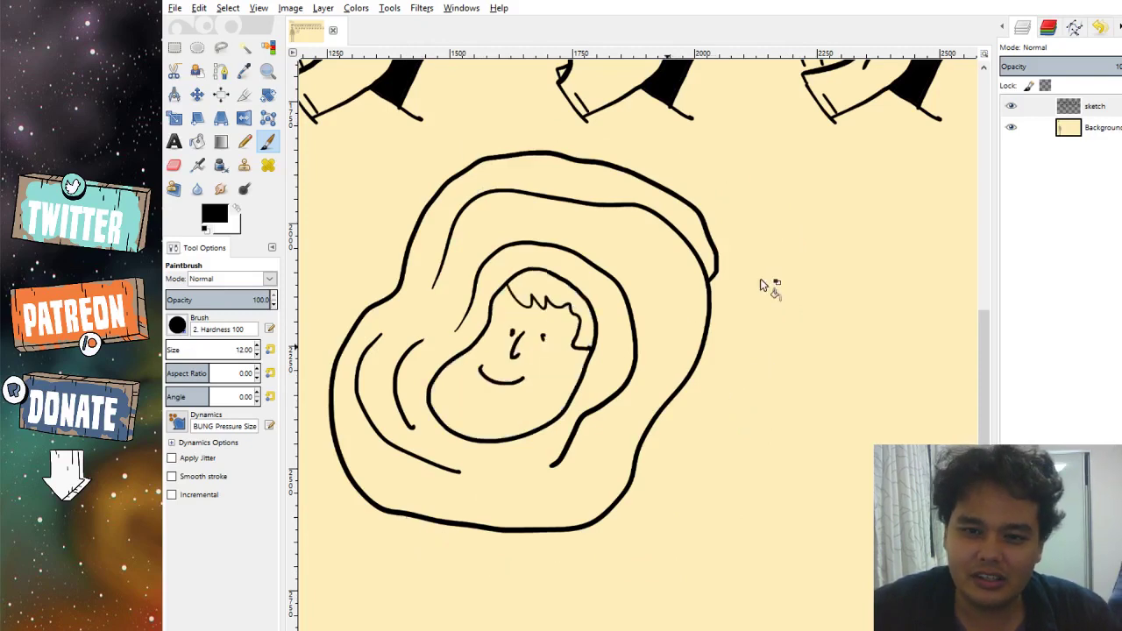
key(ctrl+z)
key(shift+b)
key(ctrl+z)
key(p)
key(ctrl+z)
key(ctrl+z)
key(ctrl+z)
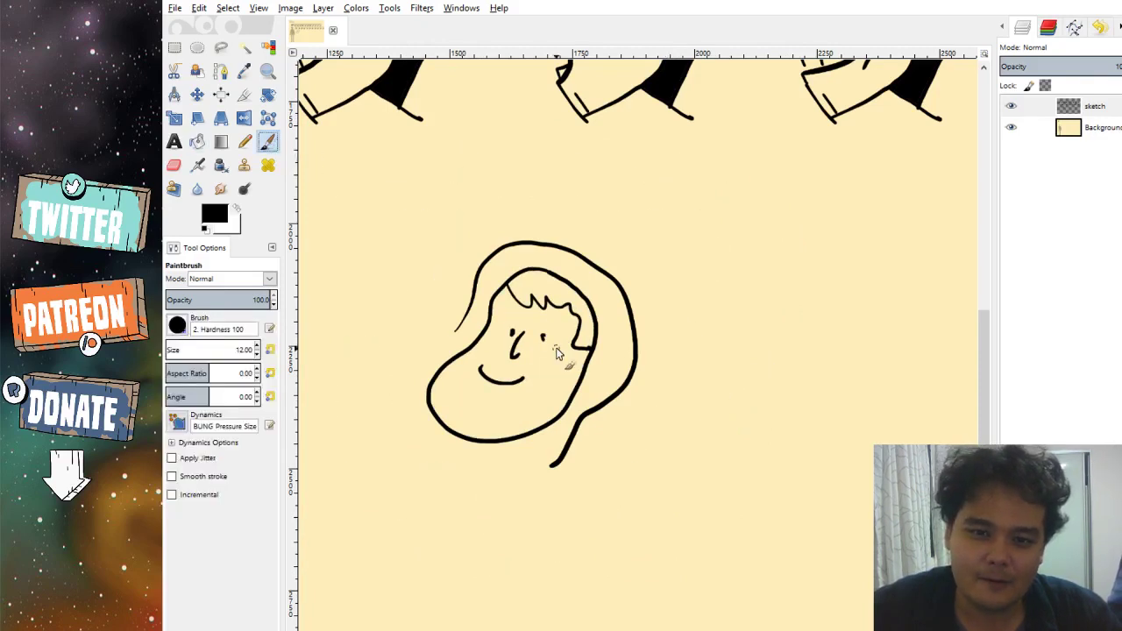
key(ctrl+z)
key(ctrl+z)
key(ctrl+z)
key(ctrl+z)
key(ctrl+z)
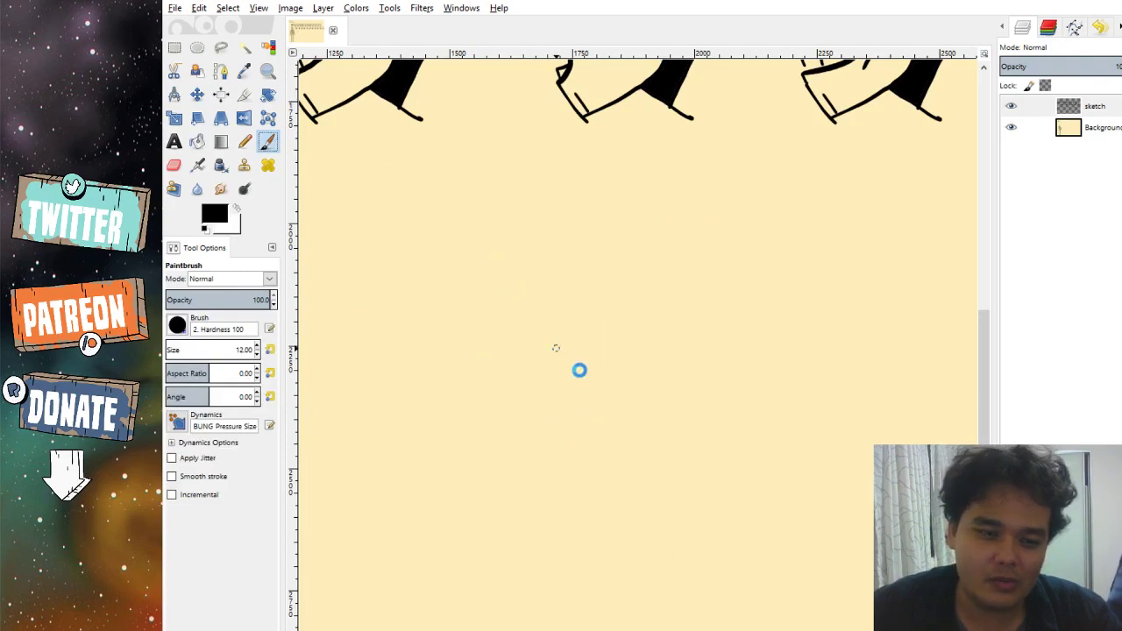
Survey both rows of heads from the first to the last expression, along with the title and the grey body silhouette.
scroll(548, 342, up, 4)
ctrl+scroll(568, 312, down, 1)
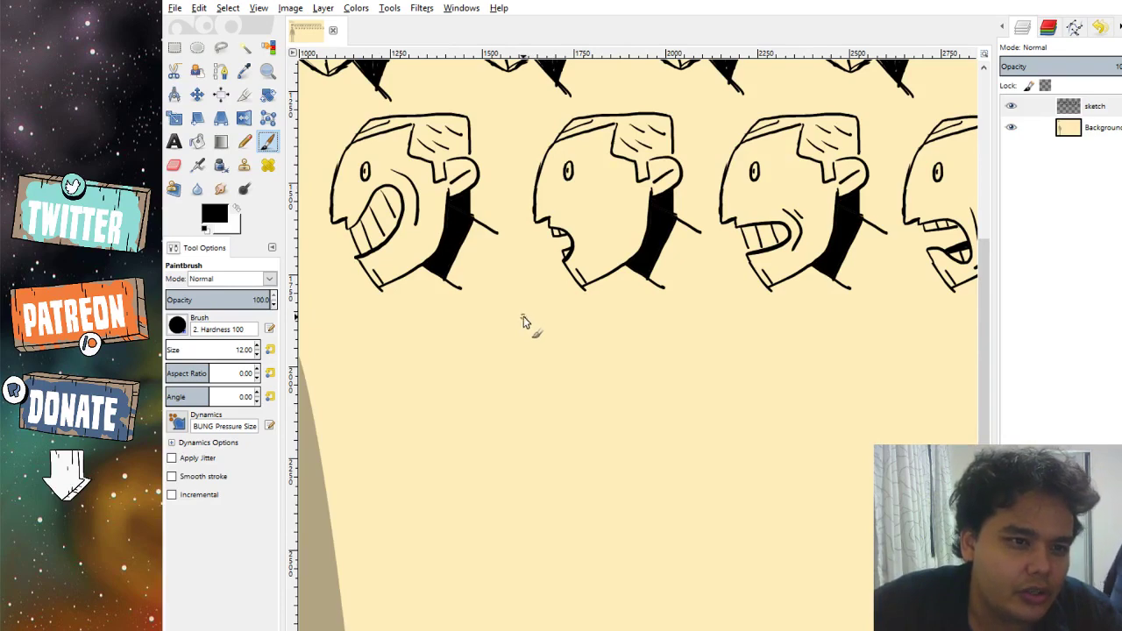
scroll(523, 322, left, 3)
scroll(520, 323, down, 2)
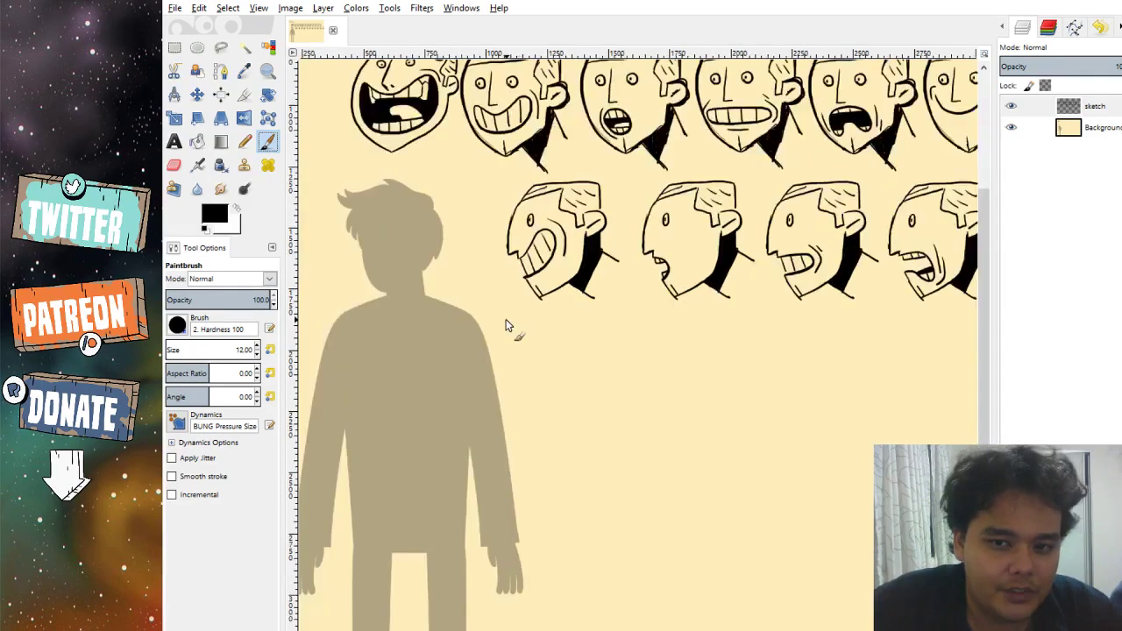
scroll(503, 323, up, 4)
scroll(415, 348, left, 1)
scroll(415, 341, right, 10)
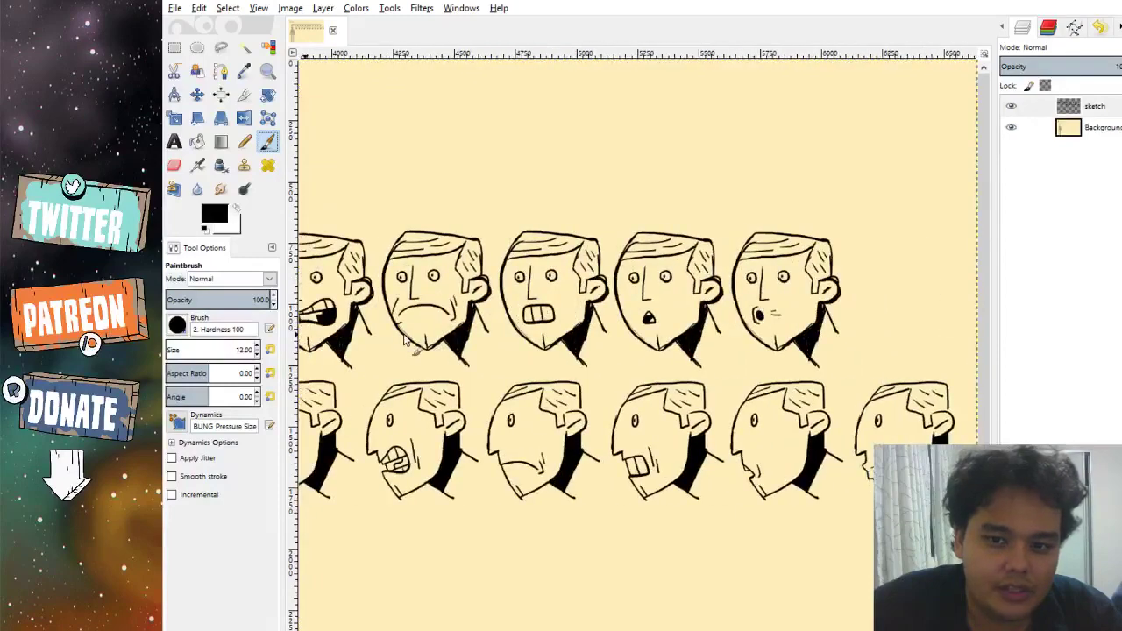
scroll(405, 341, left, 10)
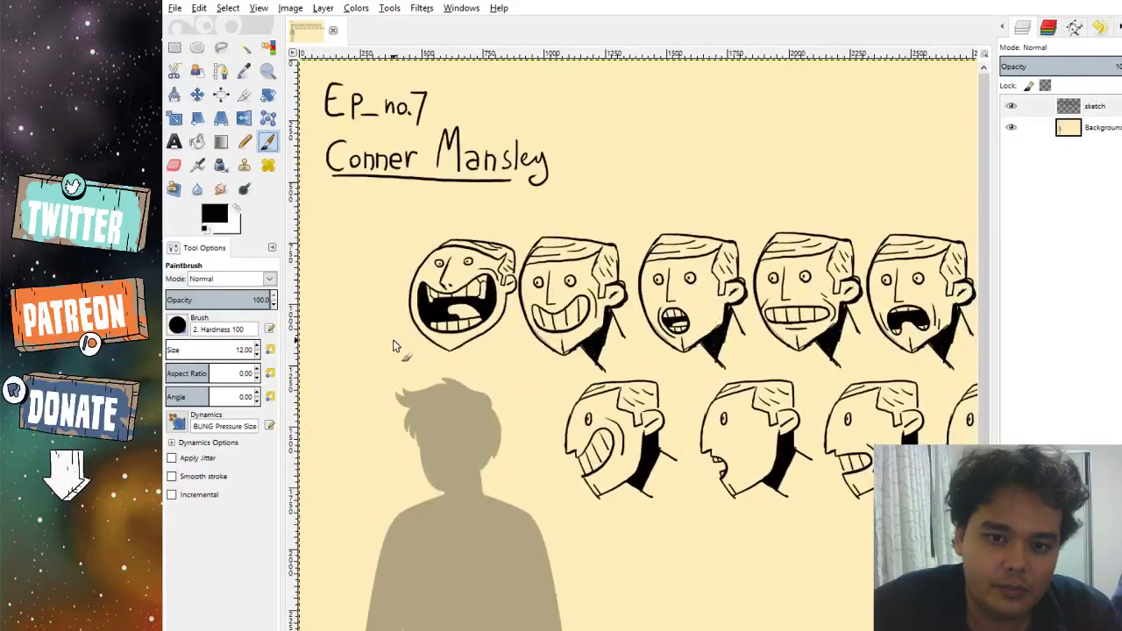
scroll(421, 333, down, 4)
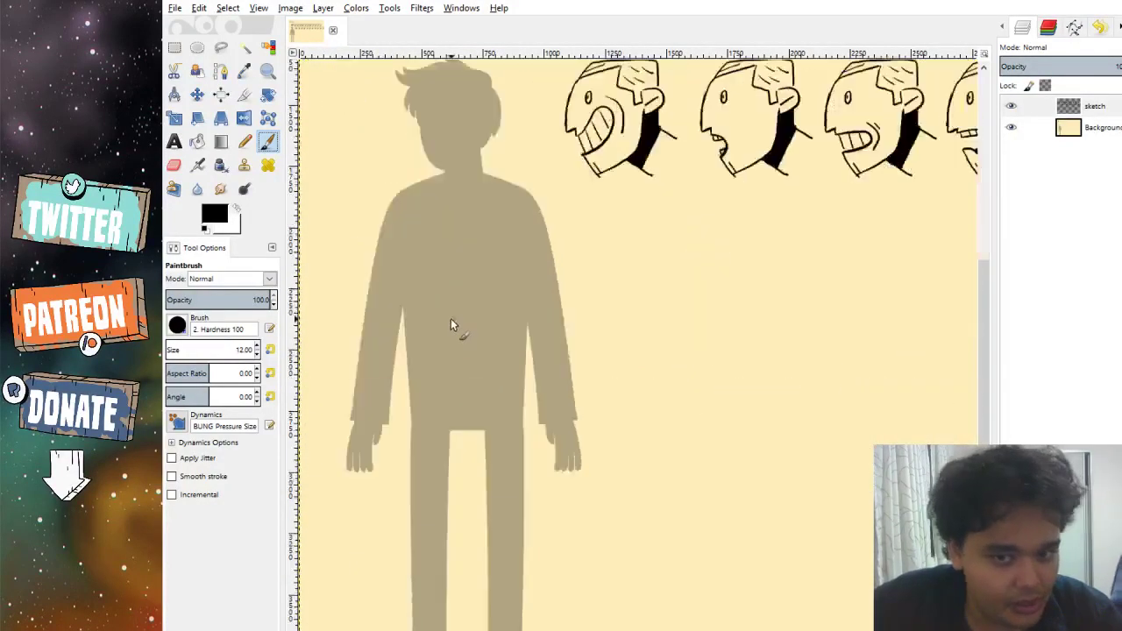
scroll(447, 317, down, 2)
Examine the first few profile heads against the front-facing row and the whole sheet layout, including the empty area below them.
scroll(615, 359, up, 3)
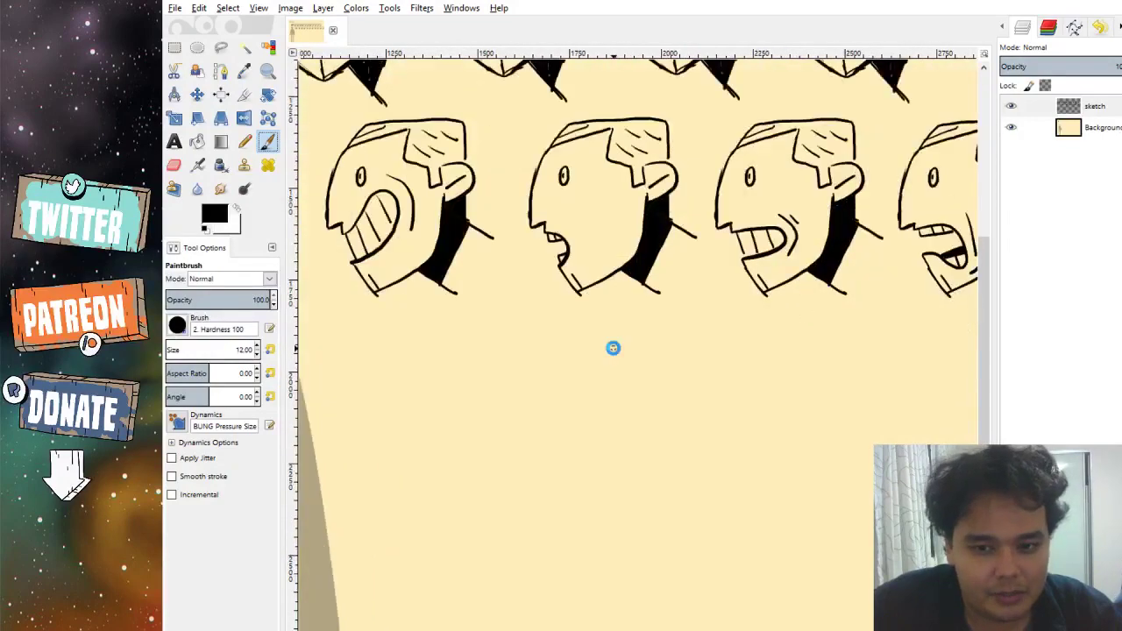
scroll(465, 149, up, 2)
scroll(465, 149, down, 2)
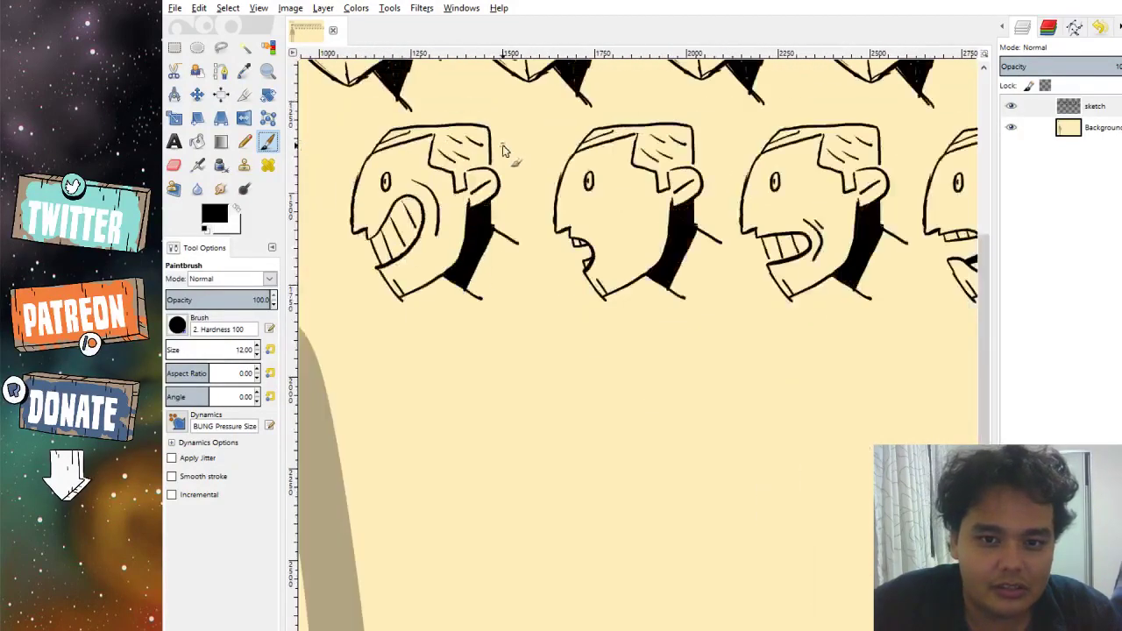
scroll(504, 158, down, 2)
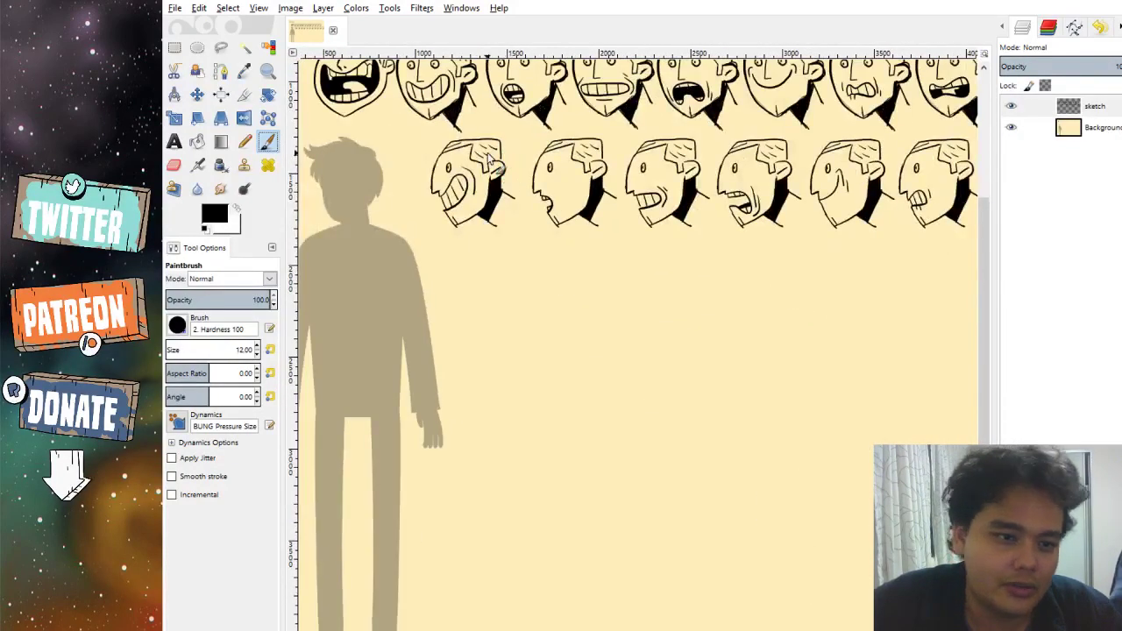
scroll(489, 158, up, 3)
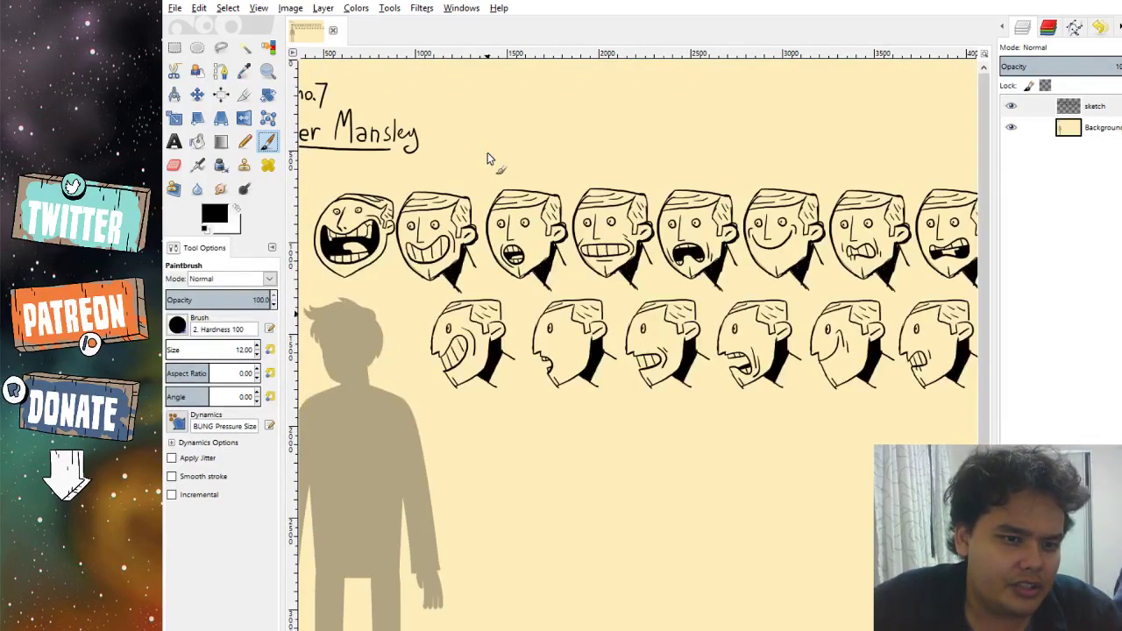
scroll(488, 156, down, 3)
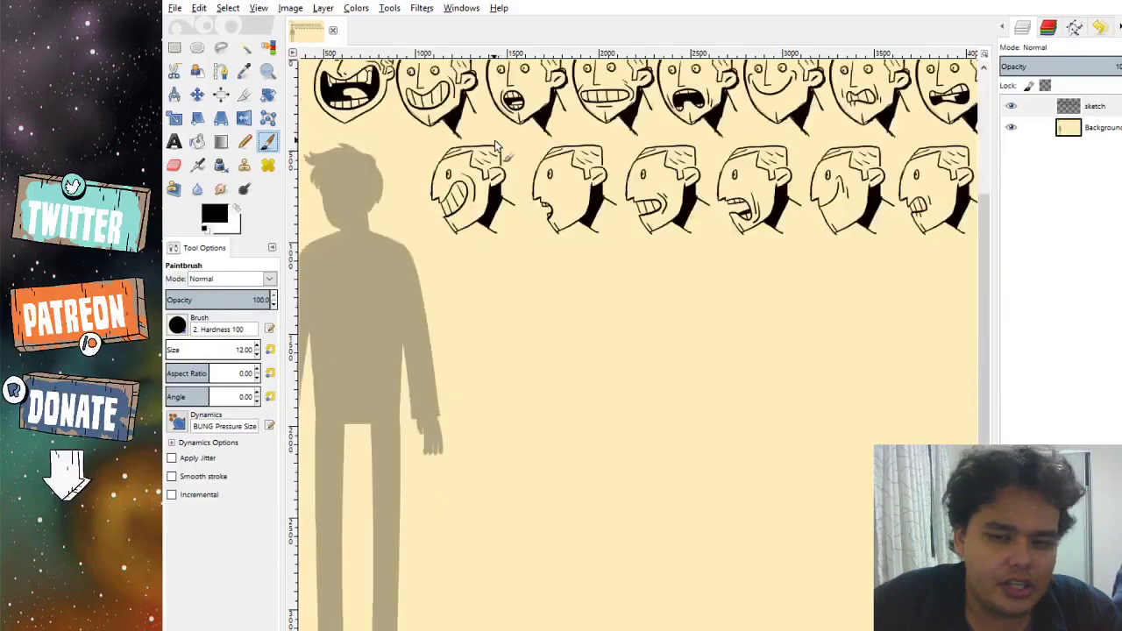
scroll(471, 243, up, 3)
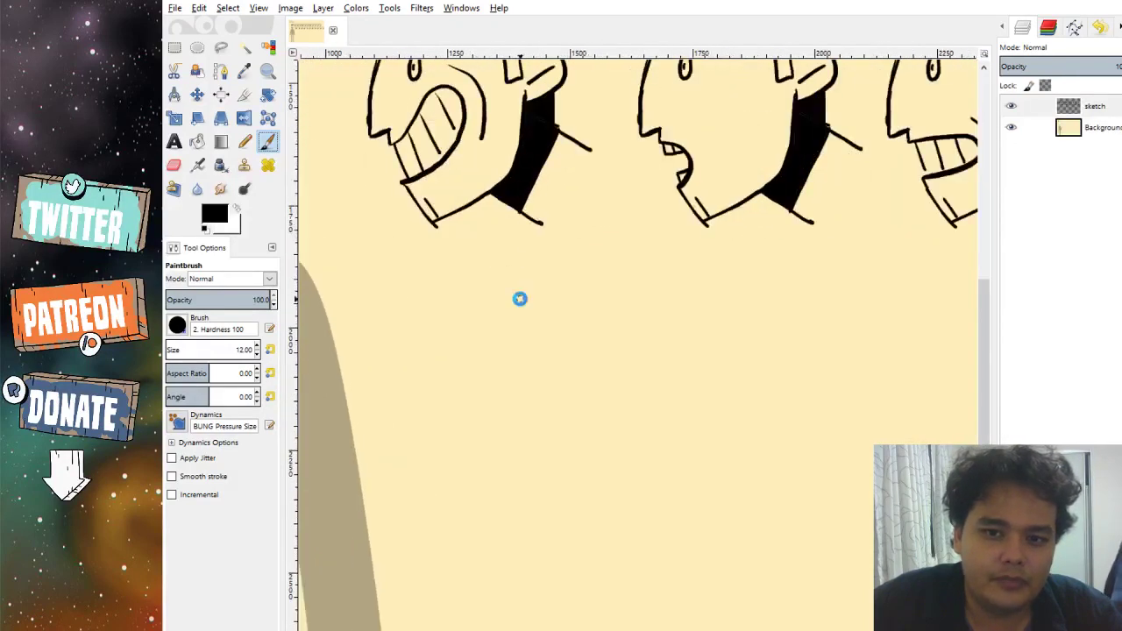
scroll(519, 317, up, 2)
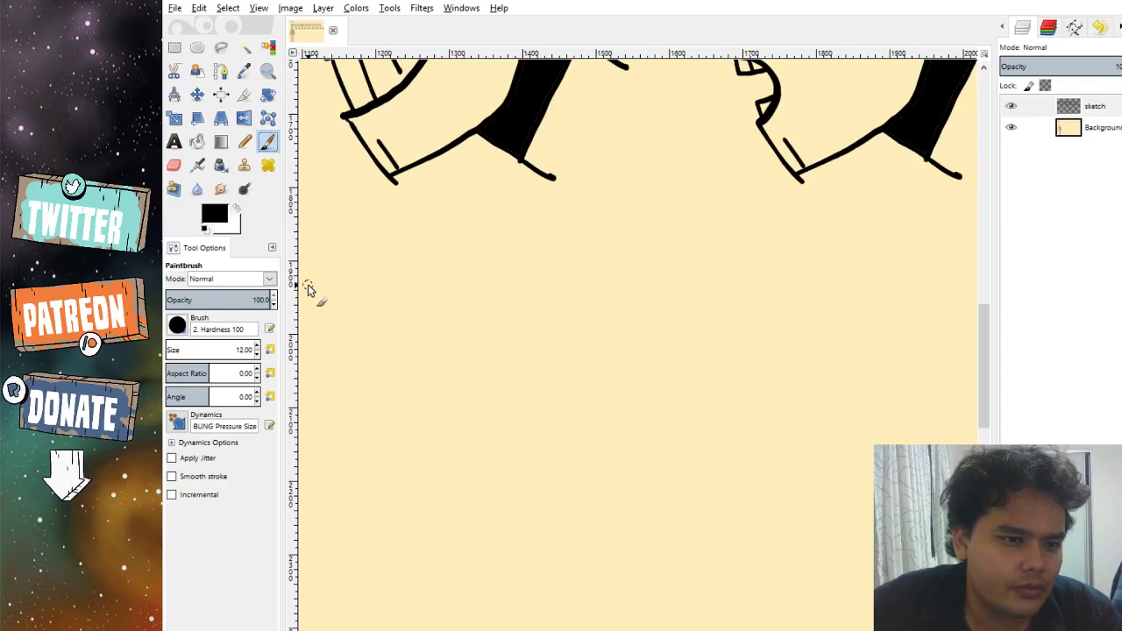
scroll(385, 313, down, 2)
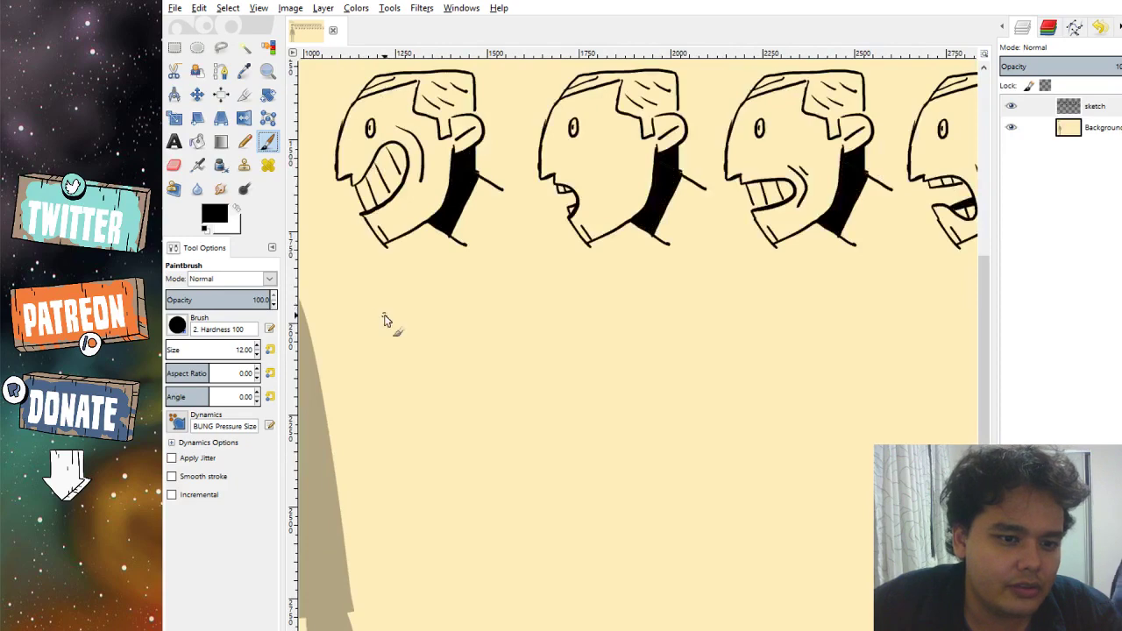
scroll(382, 302, right, 10)
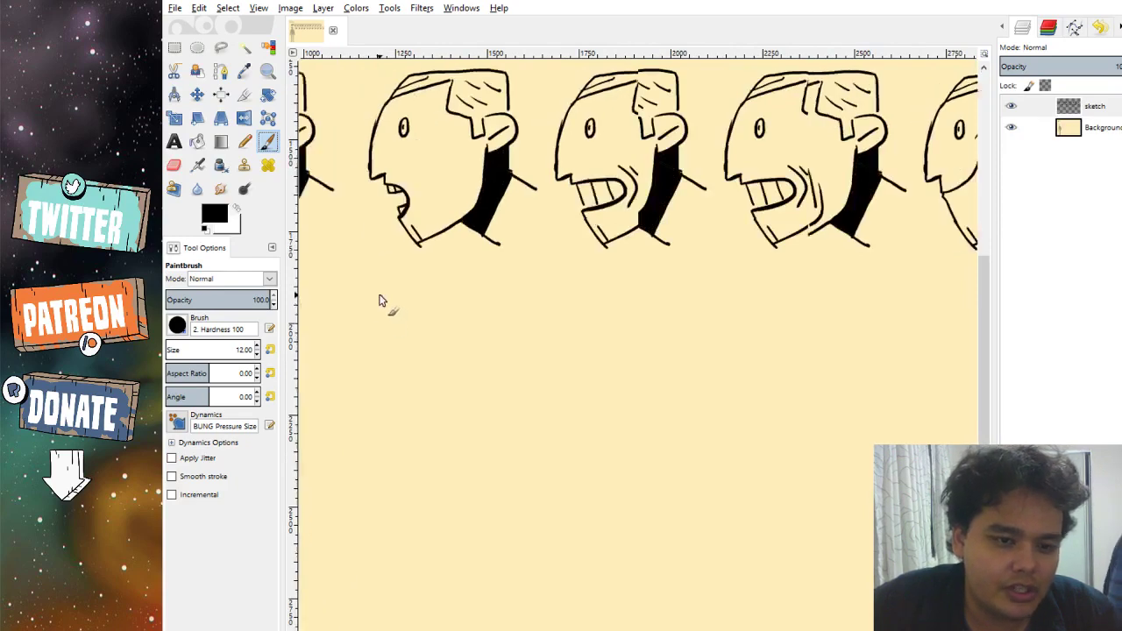
scroll(388, 300, right, 1)
scroll(425, 306, left, 14)
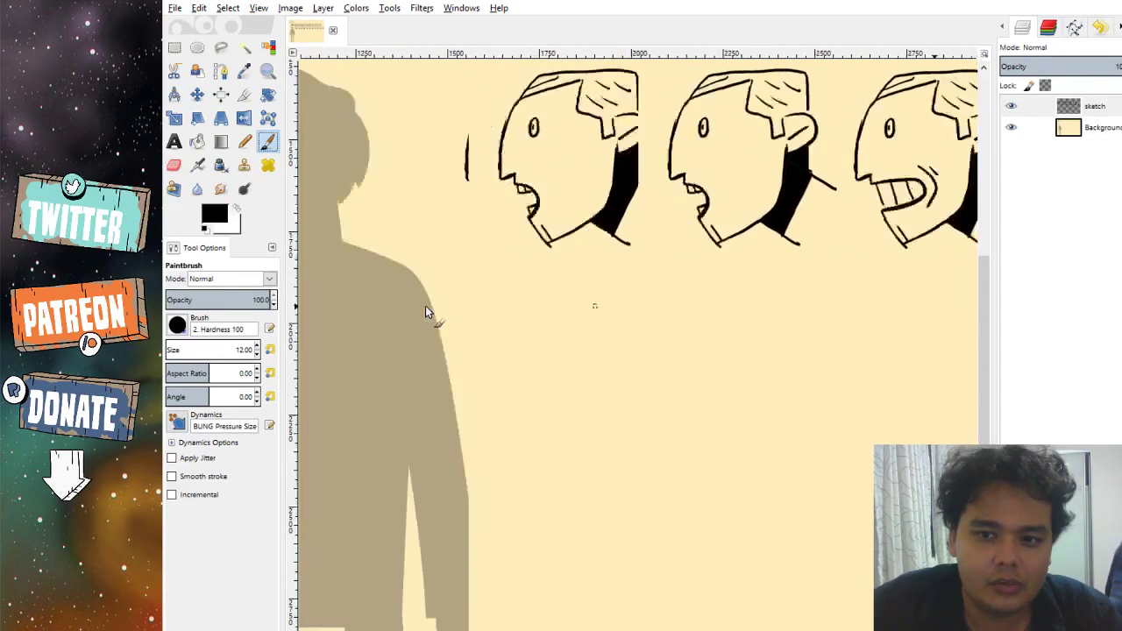
scroll(425, 307, right, 6)
scroll(419, 307, down, 4)
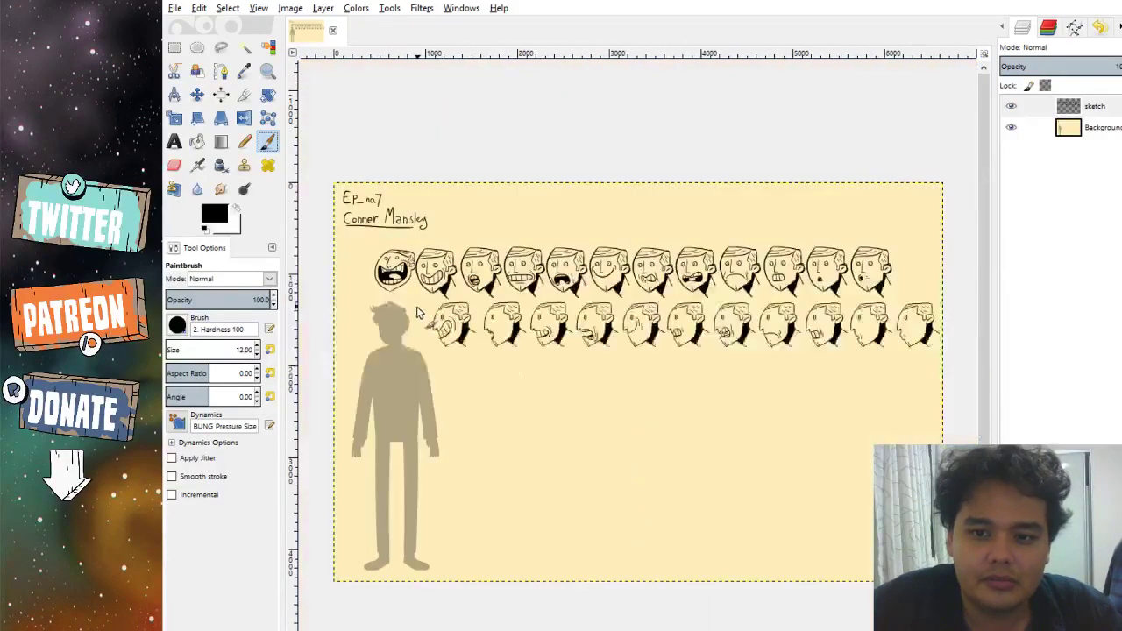
scroll(448, 395, up, 4)
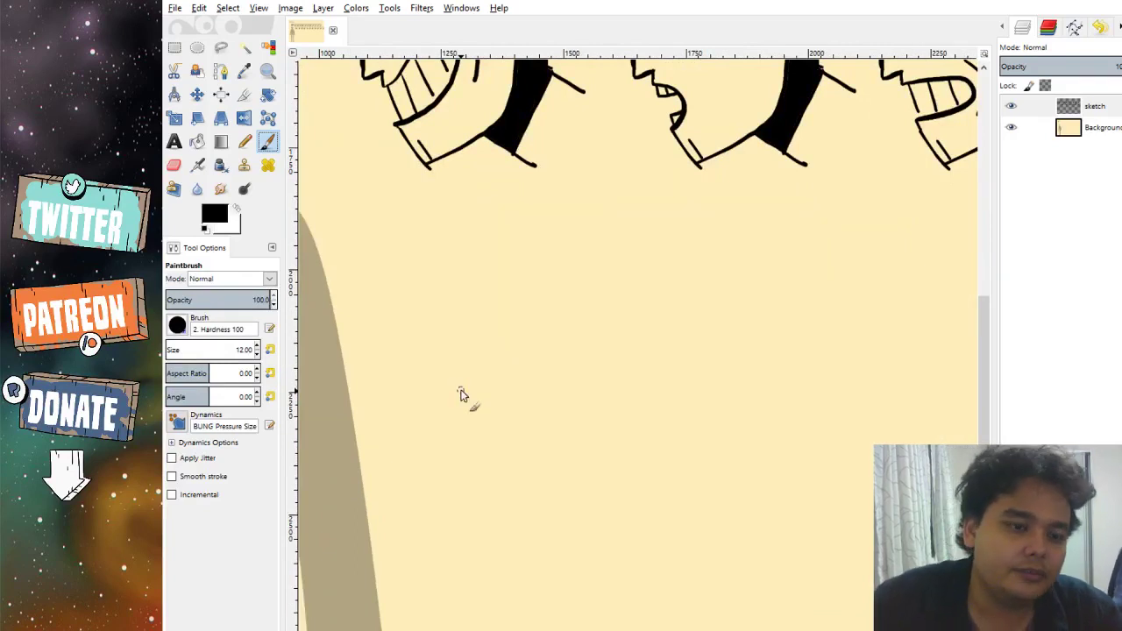
scroll(605, 395, up, 6)
scroll(605, 394, left, 3)
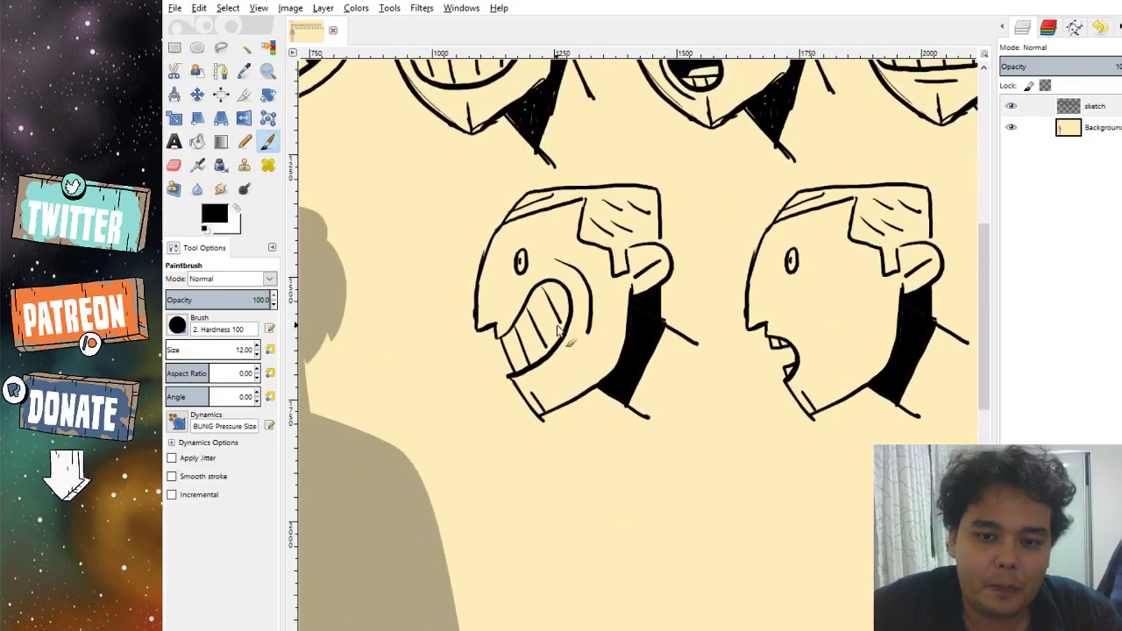
Paint a three-quarter head outline with a pointed chin and one ear in the empty area below the open-mouthed profile head.
scroll(557, 330, right, 1)
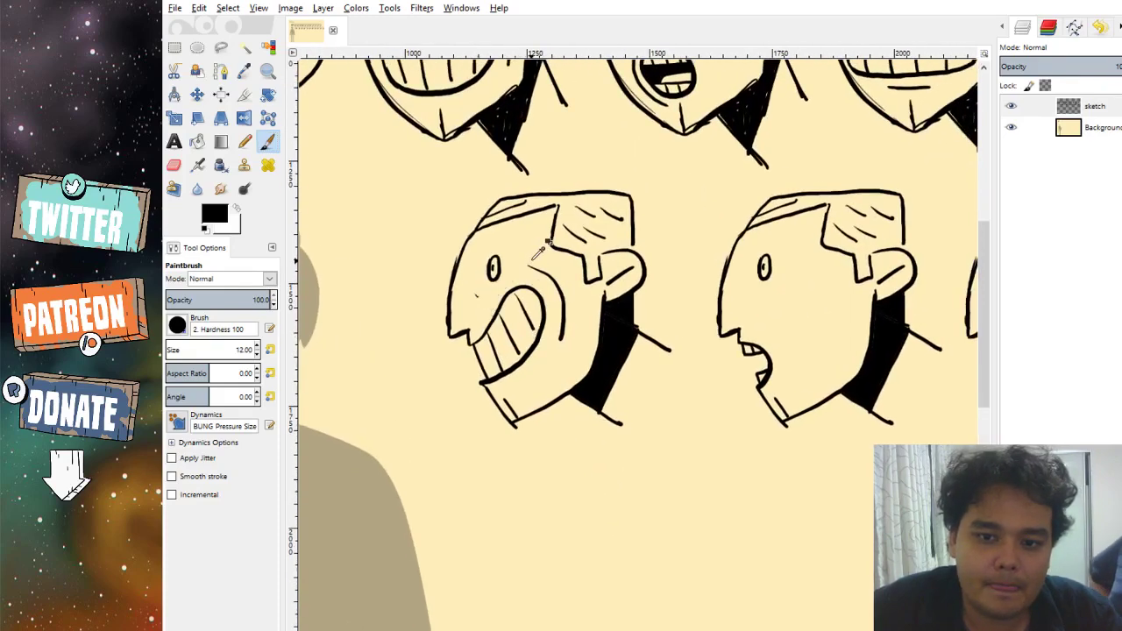
scroll(518, 421, down, 5)
scroll(517, 421, right, 2)
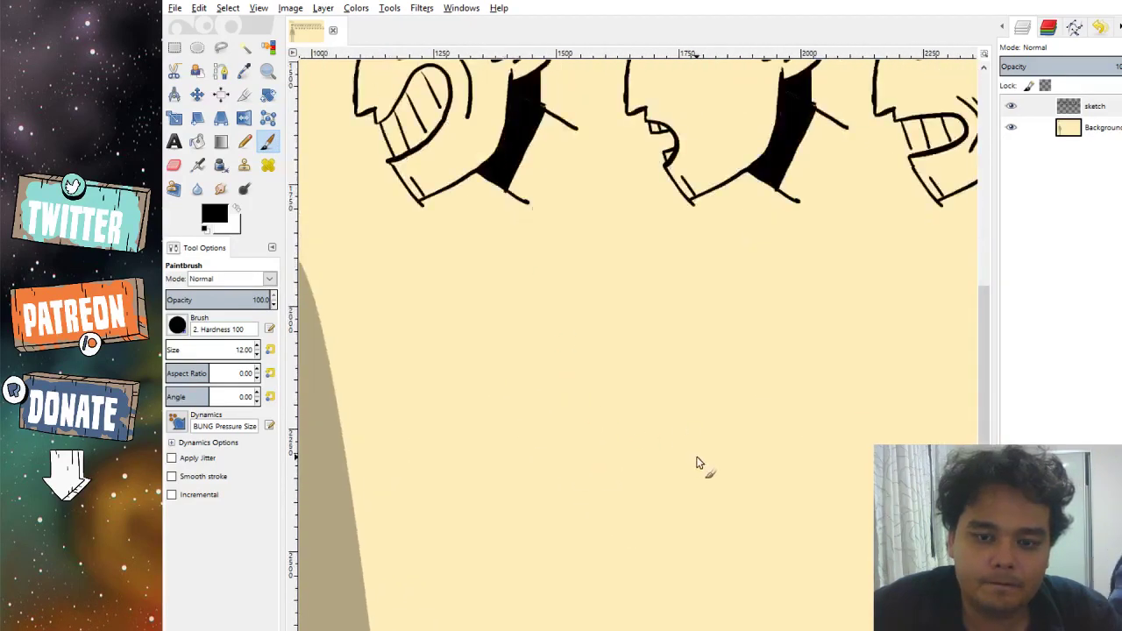
scroll(698, 462, down, 4)
scroll(698, 463, right, 4)
mouse_move(390, 284)
mouse_down()
mouse_move(399, 242)
mouse_move(450, 215)
mouse_move(467, 139)
mouse_move(503, 149)
mouse_up()
key(ctrl+z)
scroll(461, 270, up, 4)
scroll(461, 271, left, 2)
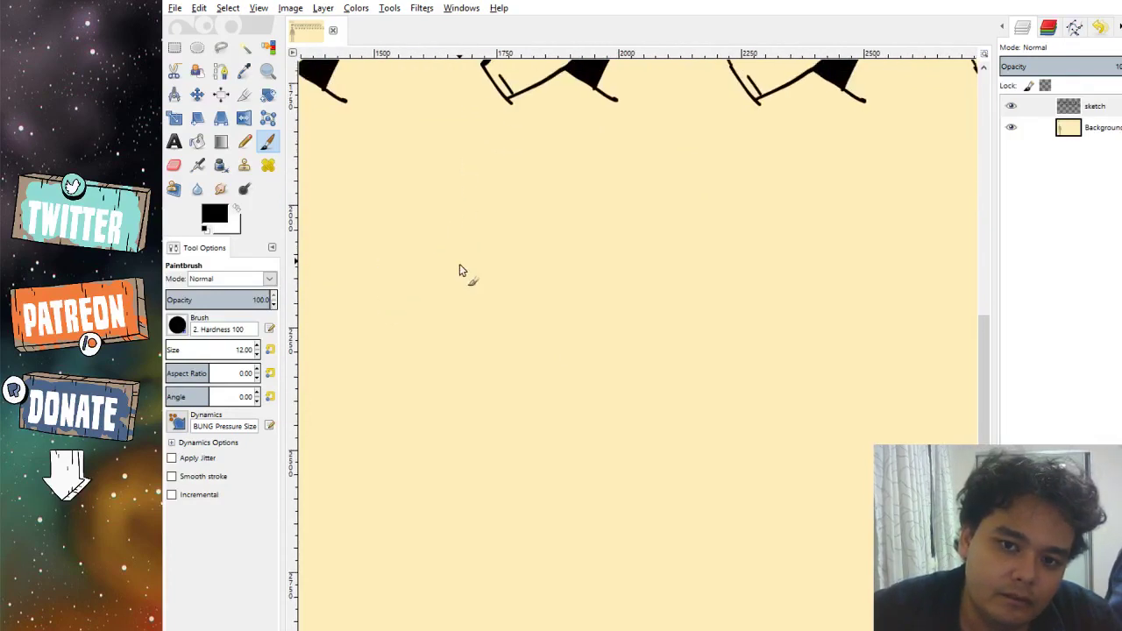
mouse_move(507, 420)
mouse_down()
mouse_move(463, 302)
mouse_move(491, 269)
mouse_move(539, 264)
mouse_move(578, 289)
mouse_move(605, 355)
mouse_move(587, 362)
mouse_move(581, 381)
mouse_move(509, 420)
mouse_up()
scroll(517, 262, up, 3)
scroll(518, 263, right, 2)
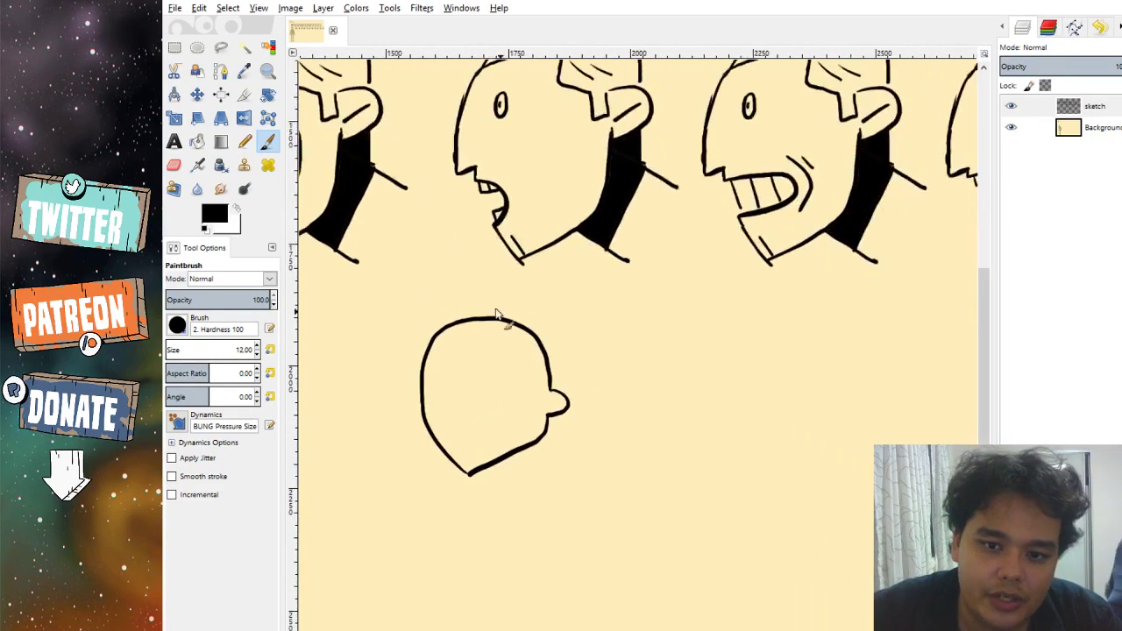
Paint the hairline, hair strokes, two small eyes, a long nose and a smiling mouth inside the new head outline.
mouse_move(424, 361)
mouse_down()
mouse_move(522, 339)
mouse_move(545, 411)
mouse_up()
mouse_move(429, 355)
mouse_down()
mouse_move(472, 332)
mouse_move(465, 305)
mouse_move(463, 353)
mouse_move(478, 346)
mouse_move(452, 357)
mouse_move(510, 350)
mouse_up()
scroll(488, 352, down, 2)
Paint two neck lines under the chin, a sloping shoulder on each side and a small V across the base of the neck.
mouse_move(497, 303)
mouse_down()
mouse_move(491, 291)
mouse_move(489, 307)
mouse_up()
scroll(472, 360, down, 3)
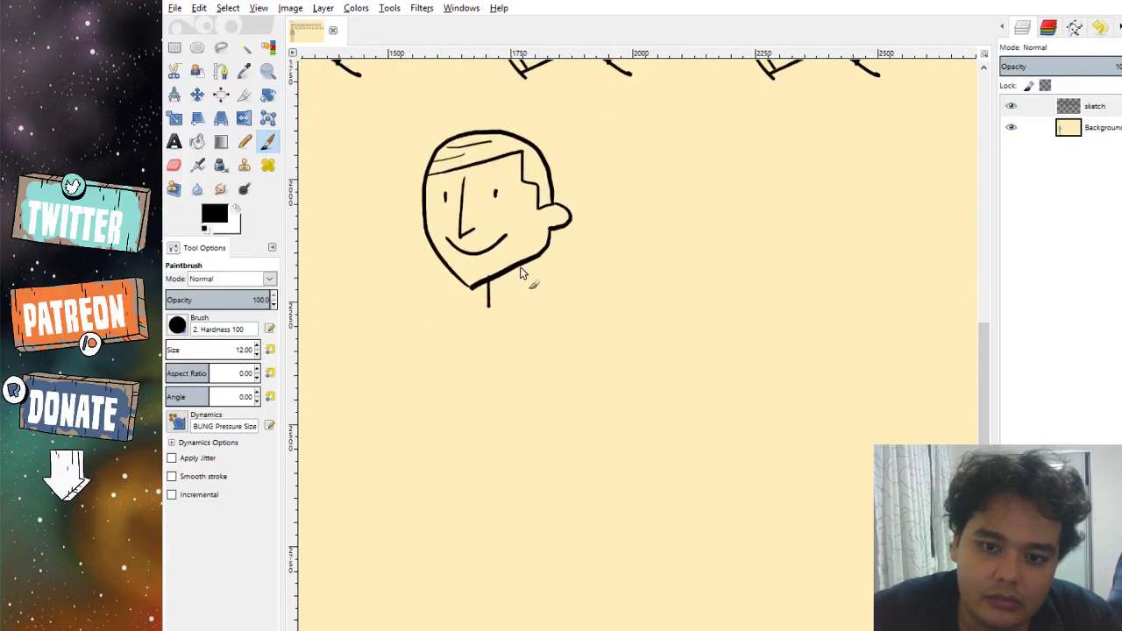
drag(521, 268, 522, 309)
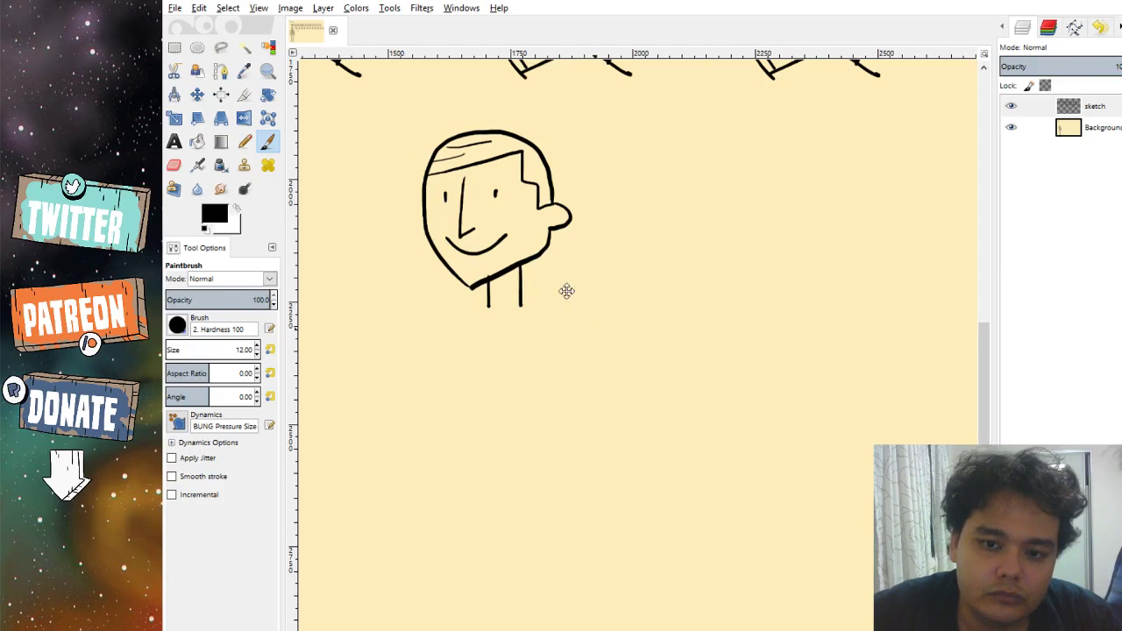
mouse_move(566, 291)
mouse_down()
mouse_move(496, 274)
mouse_move(567, 301)
mouse_up()
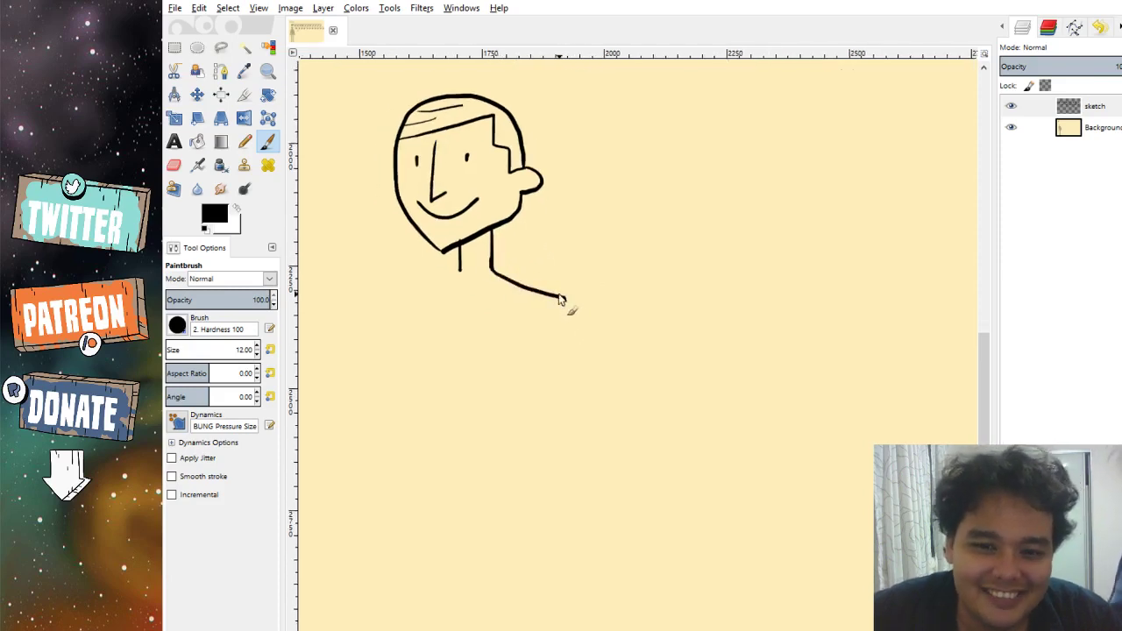
drag(459, 270, 388, 296)
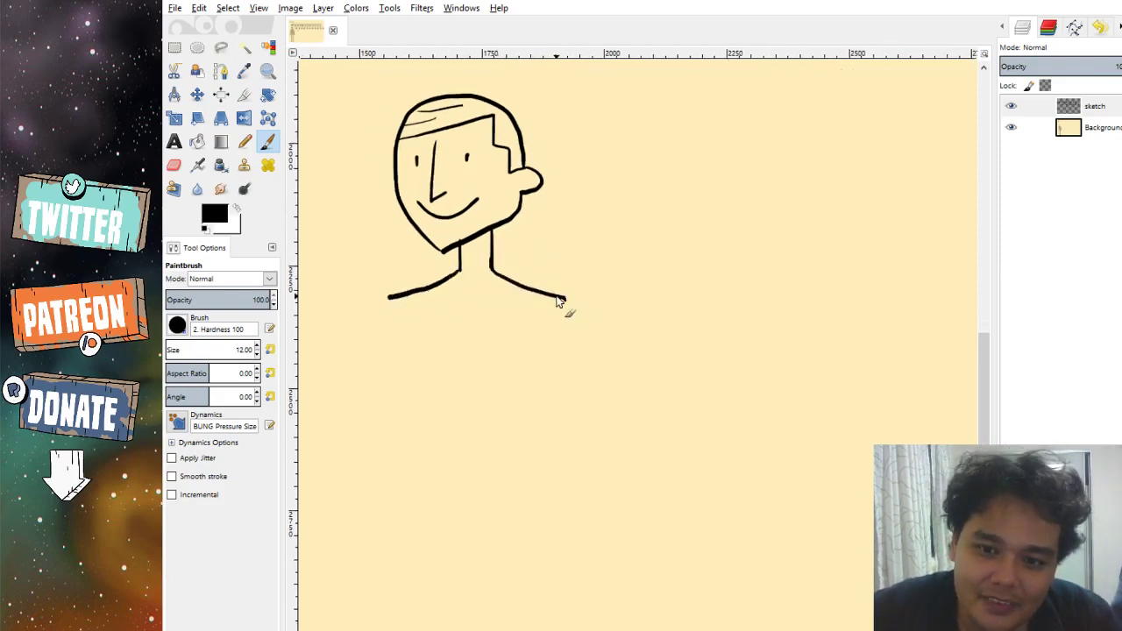
drag(565, 300, 579, 301)
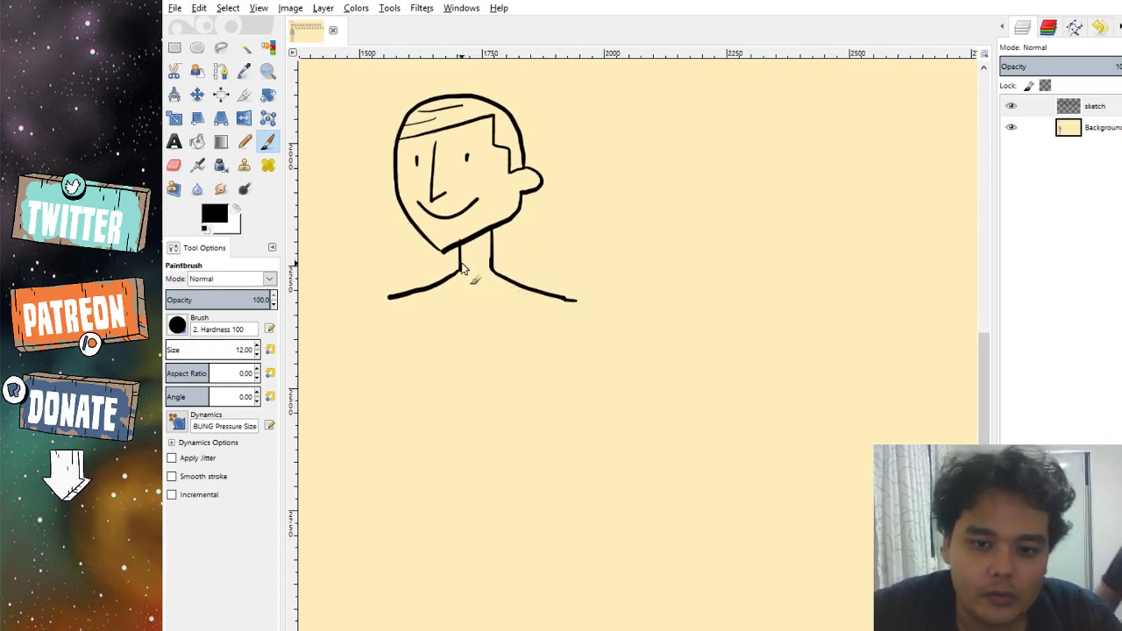
mouse_move(462, 261)
mouse_down()
mouse_move(474, 272)
mouse_move(489, 260)
mouse_up()
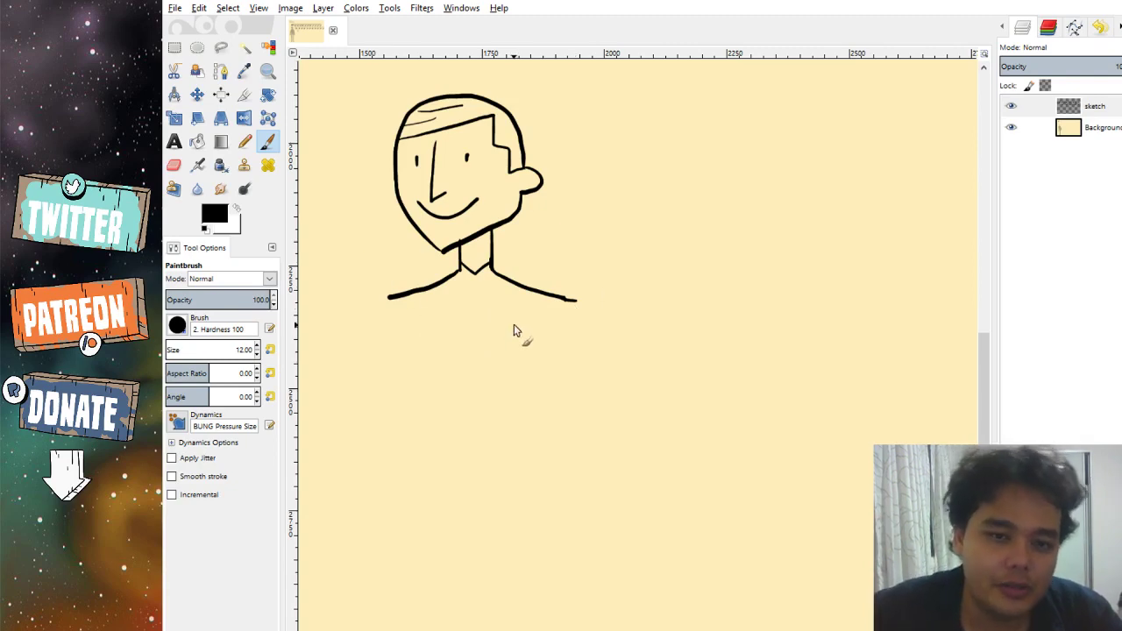
Paint the jacket's long narrow V opening from both sides of the neck down to a point on the chest.
drag(513, 326, 492, 269)
mouse_move(486, 230)
mouse_down()
mouse_move(461, 448)
mouse_move(469, 476)
mouse_up()
key(ctrl+z)
drag(485, 224, 456, 359)
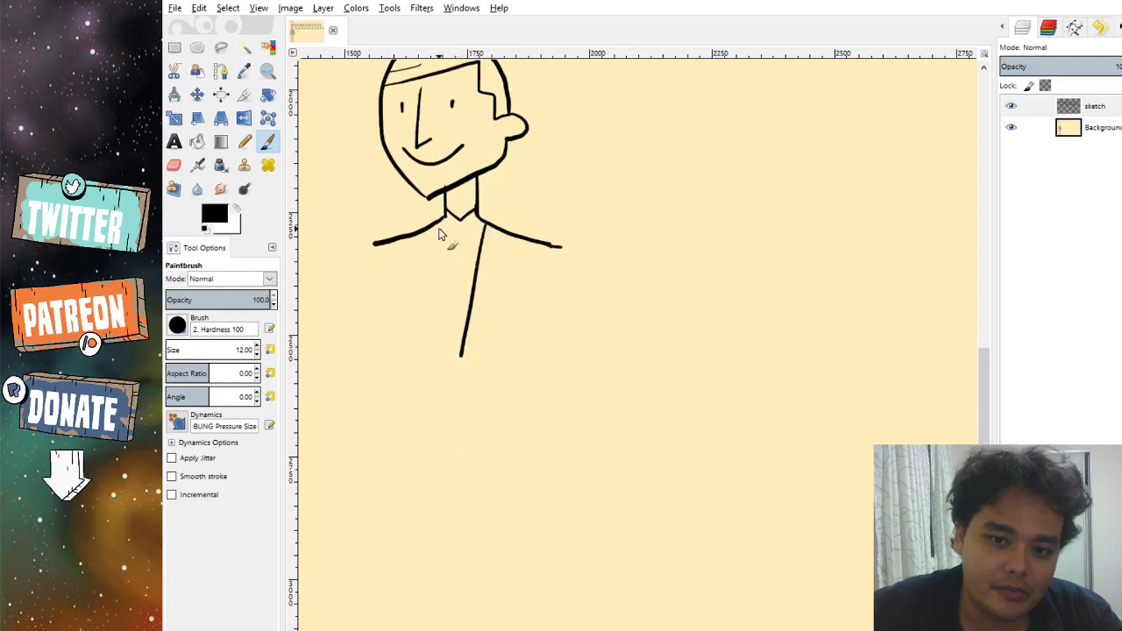
drag(439, 226, 455, 360)
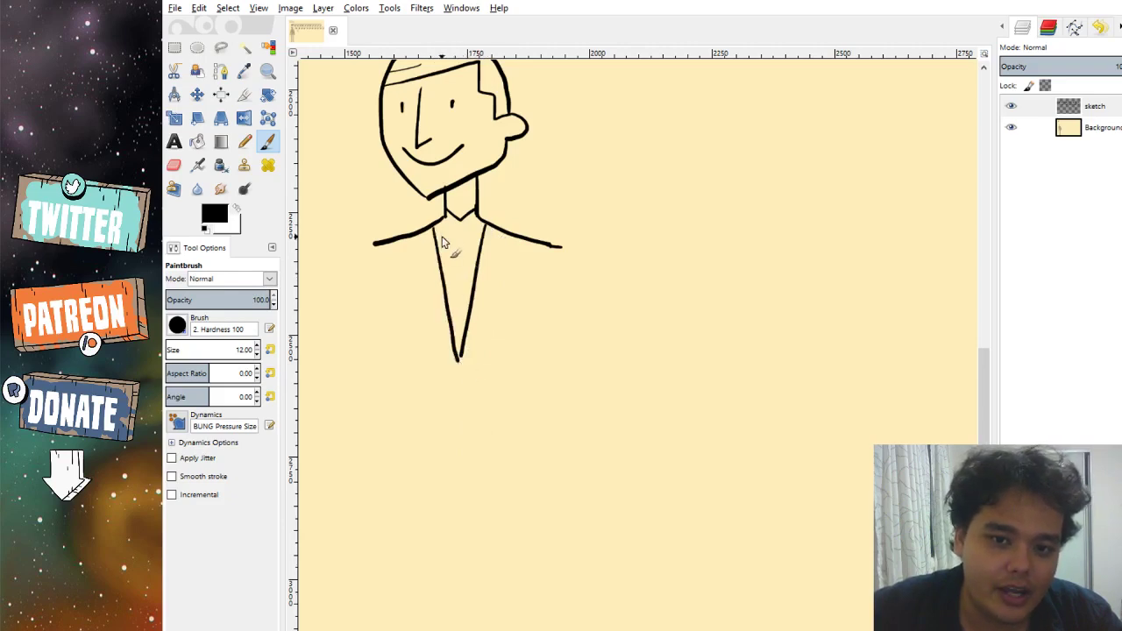
Paint a pointed shirt collar and tie inside the jacket opening, and a notched lapel on each side of it.
mouse_move(439, 225)
mouse_down()
mouse_move(473, 276)
mouse_move(445, 303)
mouse_up()
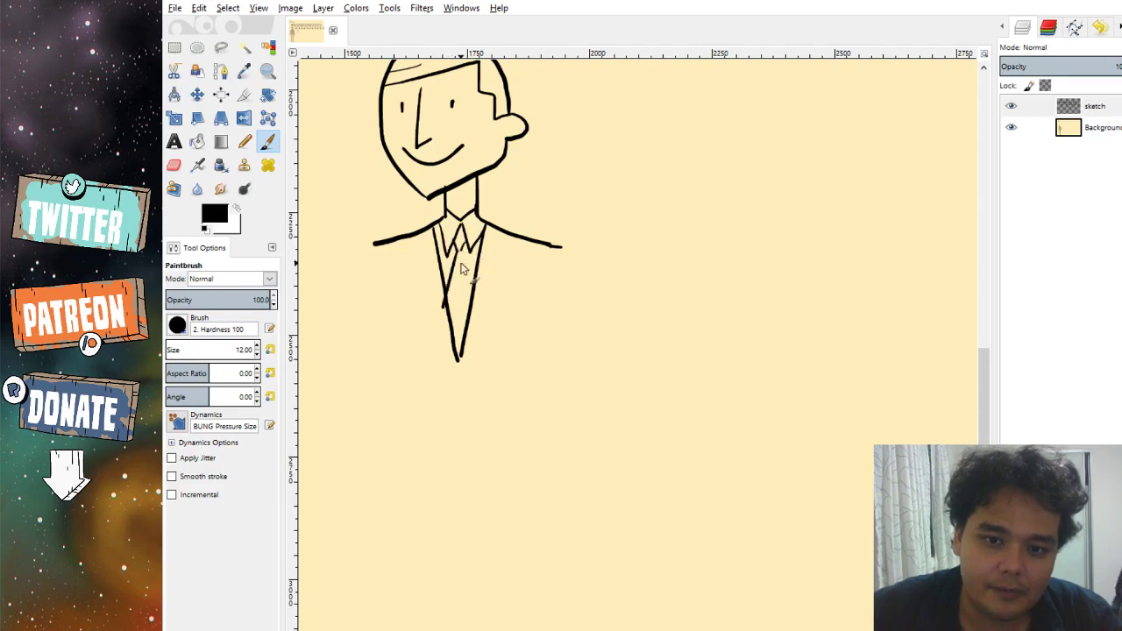
drag(463, 251, 471, 287)
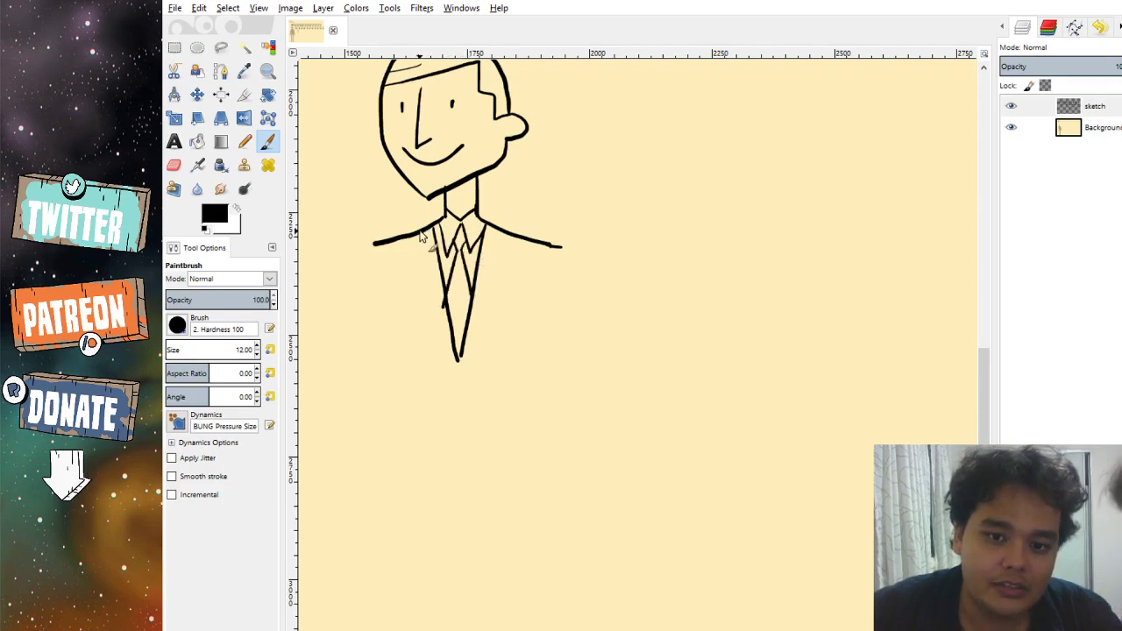
mouse_move(422, 232)
mouse_down()
mouse_move(419, 287)
mouse_move(456, 357)
mouse_up()
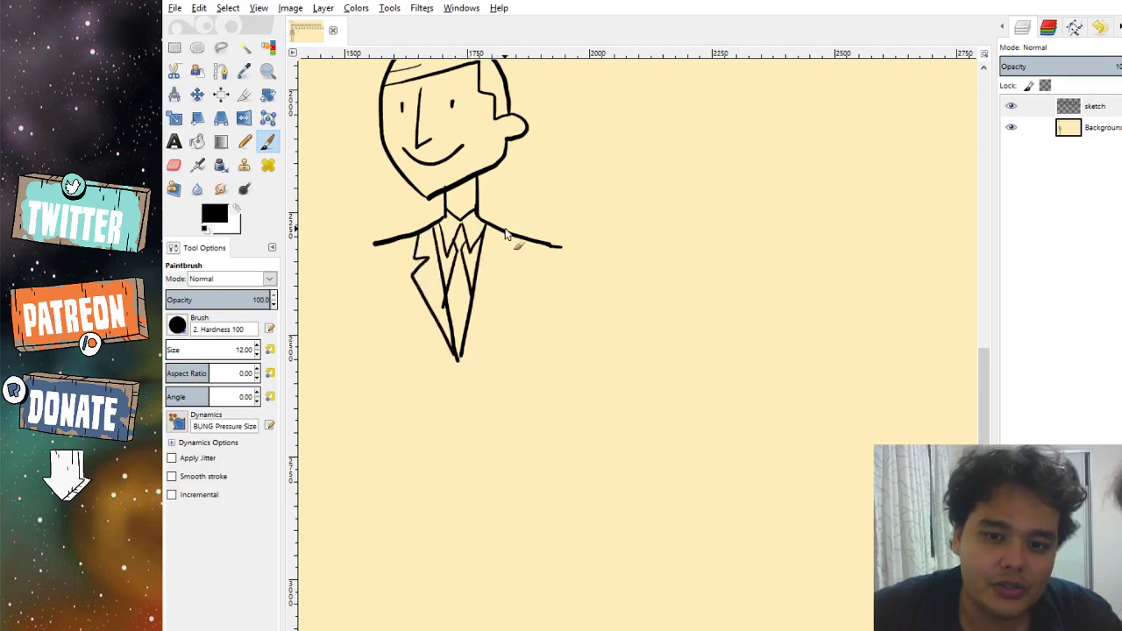
mouse_move(505, 232)
mouse_down()
mouse_move(510, 278)
mouse_move(459, 359)
mouse_up()
scroll(459, 359, down, 3)
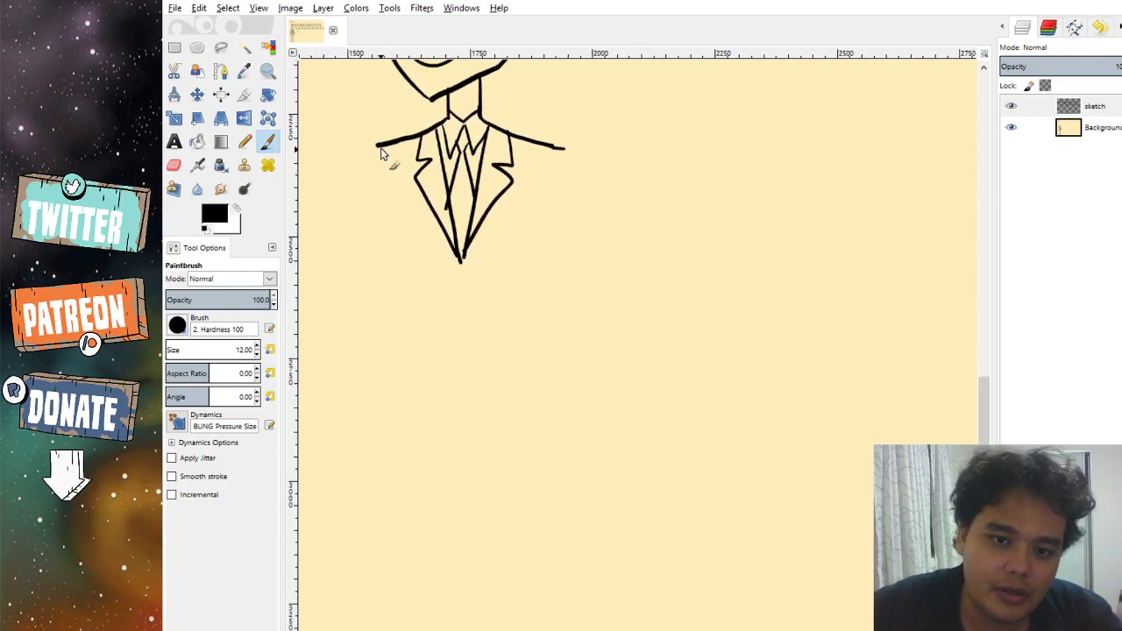
drag(380, 154, 407, 439)
key(ctrl+z)
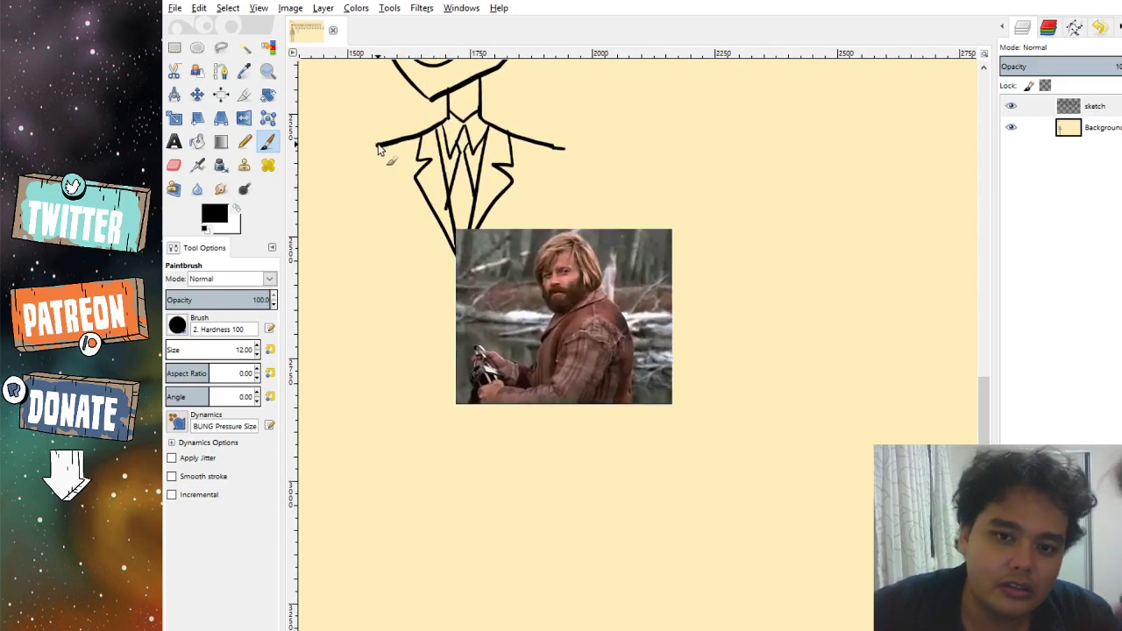
drag(379, 149, 402, 447)
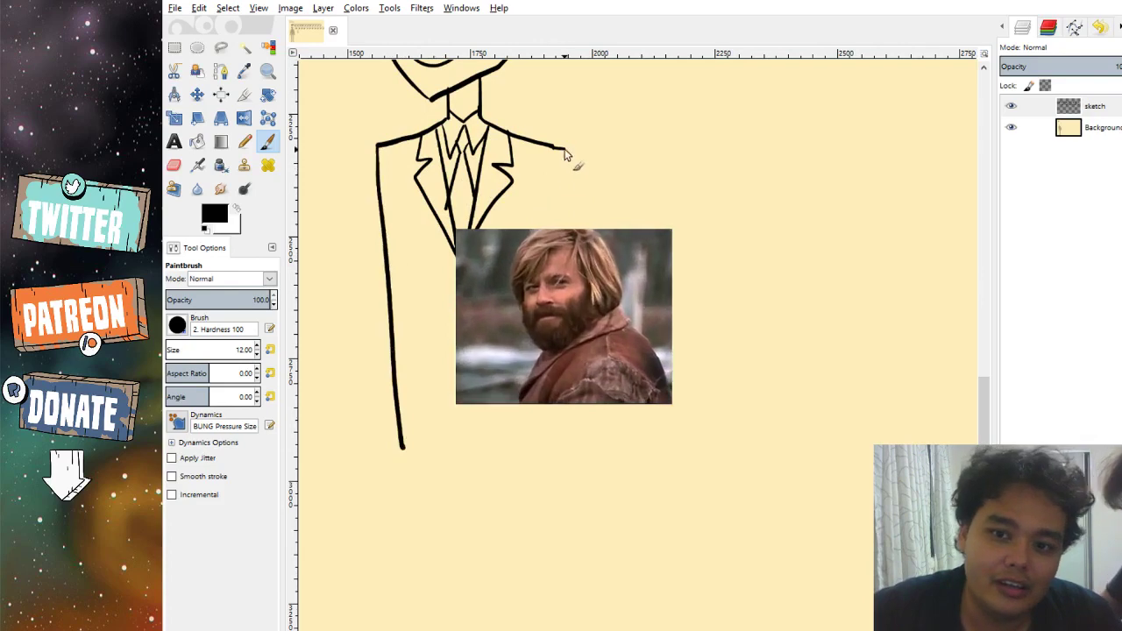
drag(566, 155, 524, 442)
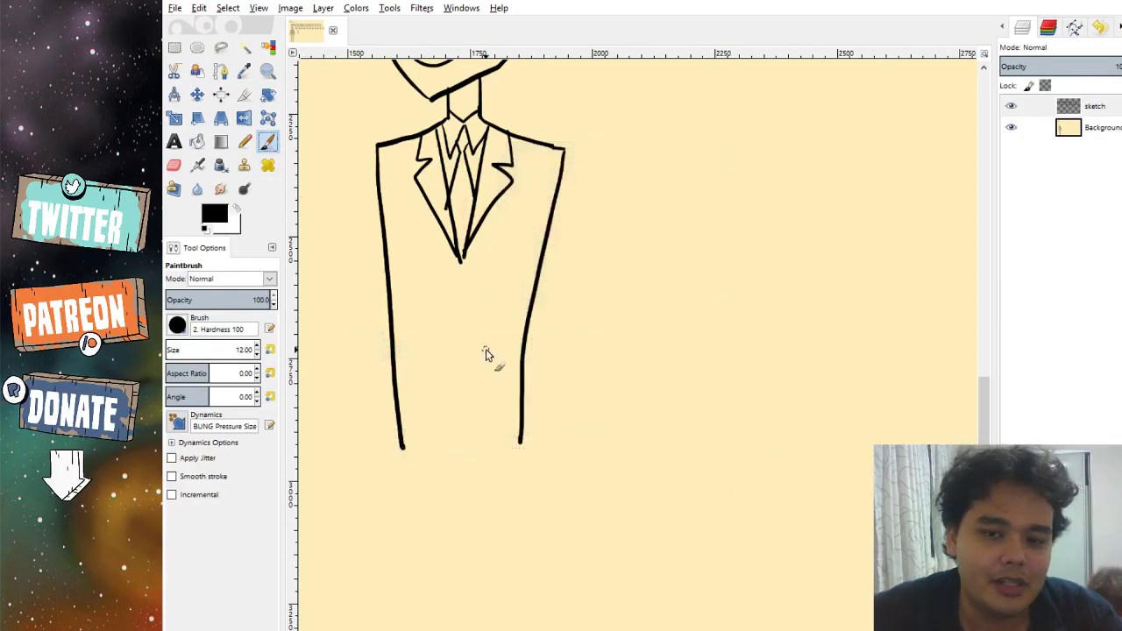
scroll(488, 338, down, 1)
key(ctrl+z)
key(ctrl+z)
scroll(464, 330, up, 1)
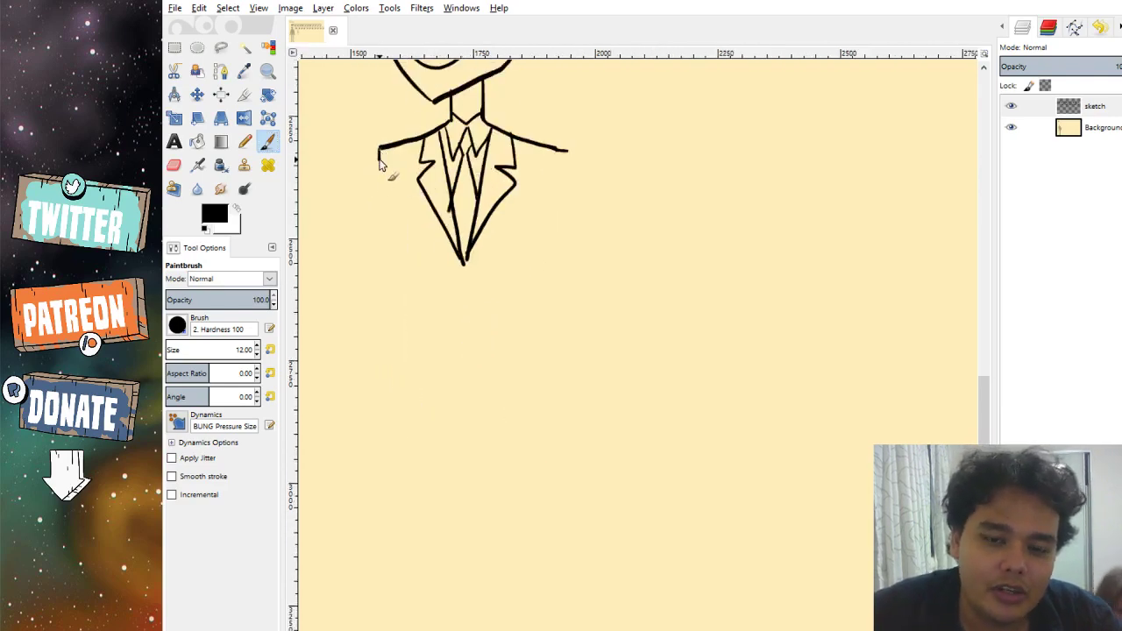
Paint long, nearly vertical jacket sides down from both shoulder ends, undoing and redrawing the strokes that taper or look uneven.
drag(380, 162, 385, 438)
key(ctrl+z)
drag(381, 152, 376, 454)
drag(568, 153, 538, 438)
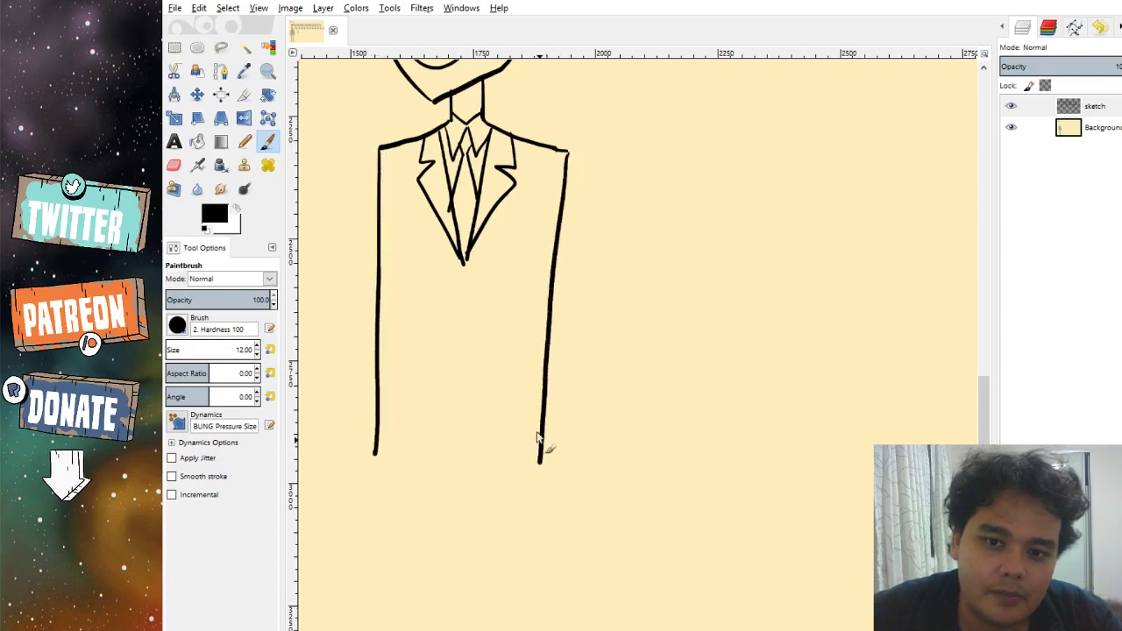
key(ctrl+z)
drag(566, 151, 565, 458)
key(ctrl+z)
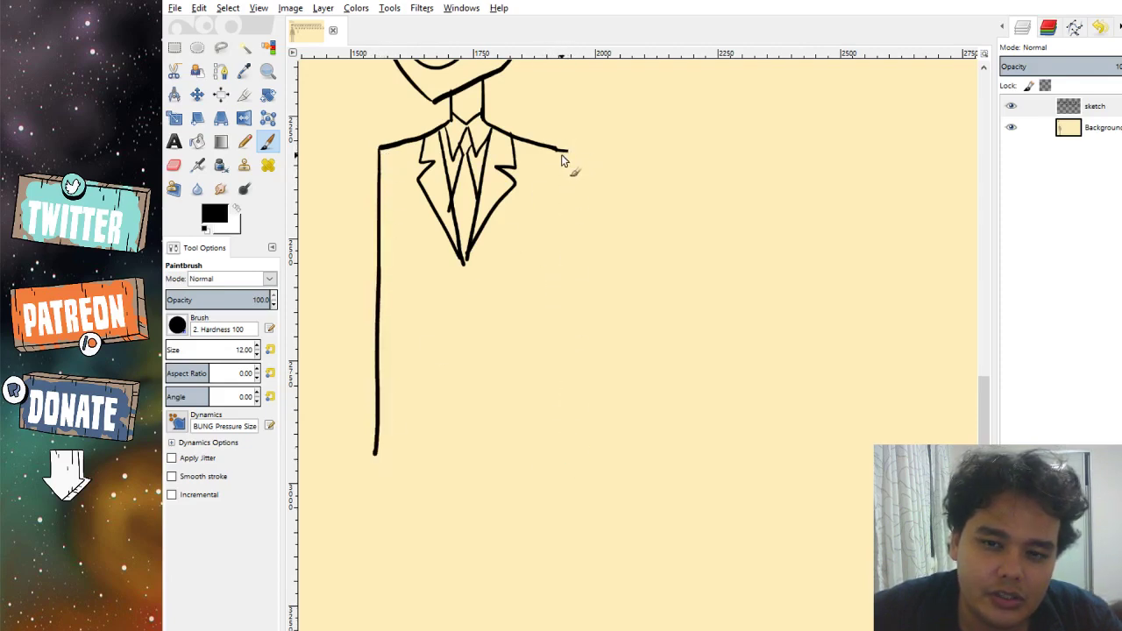
mouse_move(566, 151)
mouse_down()
mouse_move(583, 156)
mouse_move(571, 454)
mouse_up()
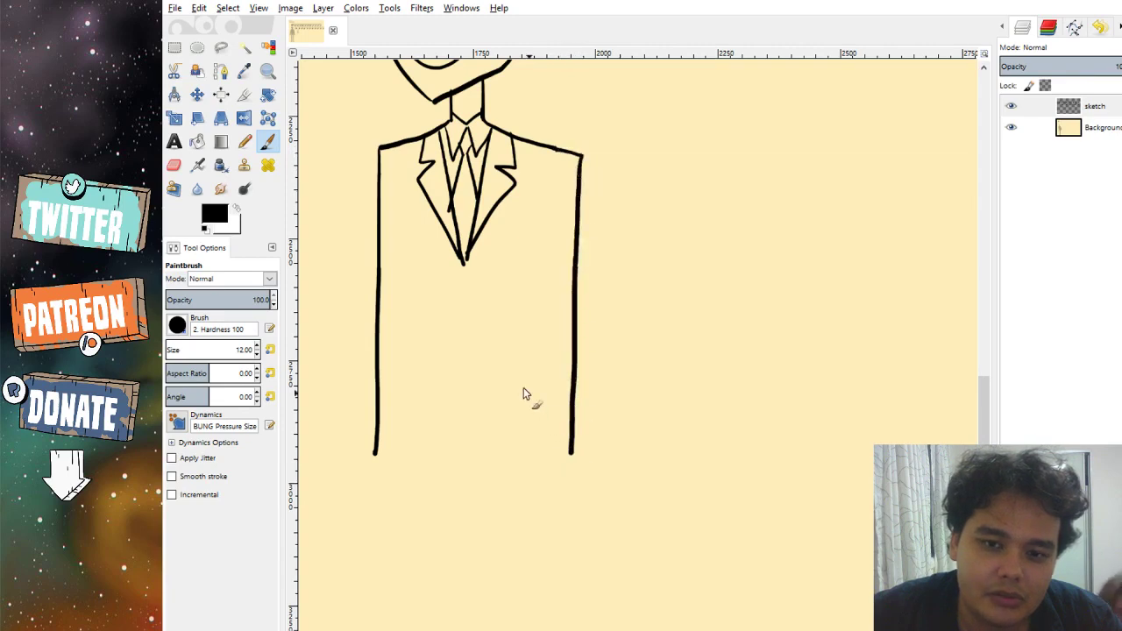
Close the jacket with a slightly curved hem notched in the middle, and paint the centre front line from the lapels to the notch.
mouse_move(375, 454)
mouse_down()
mouse_move(372, 486)
mouse_move(408, 495)
mouse_move(455, 497)
mouse_move(467, 477)
mouse_move(472, 493)
mouse_move(570, 456)
mouse_up()
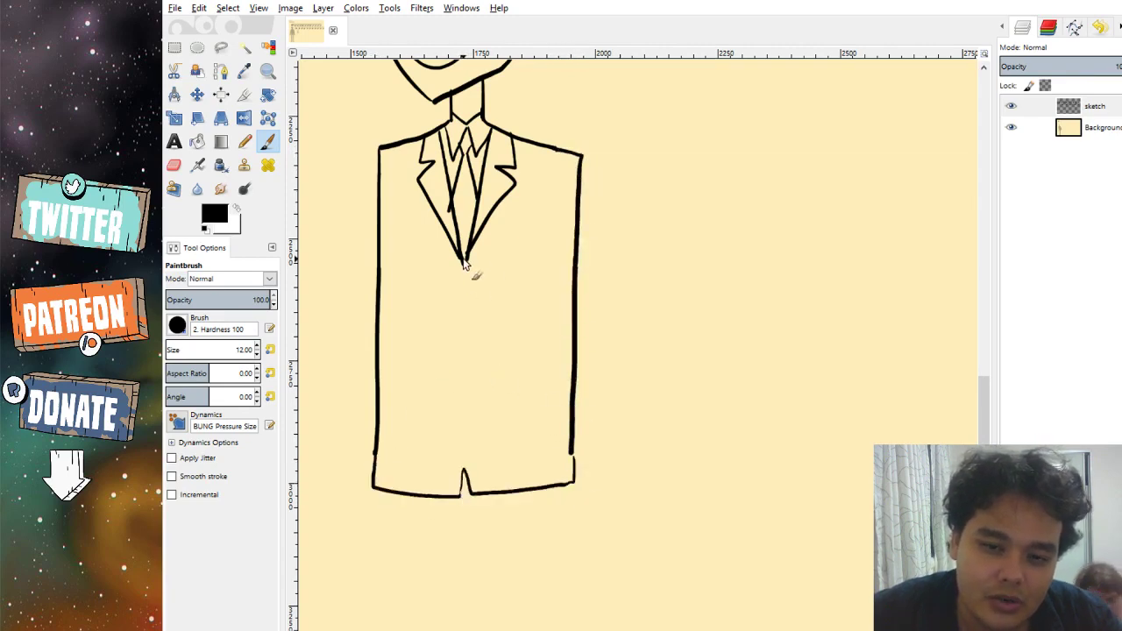
drag(463, 261, 461, 494)
key(ctrl+z)
drag(465, 260, 462, 494)
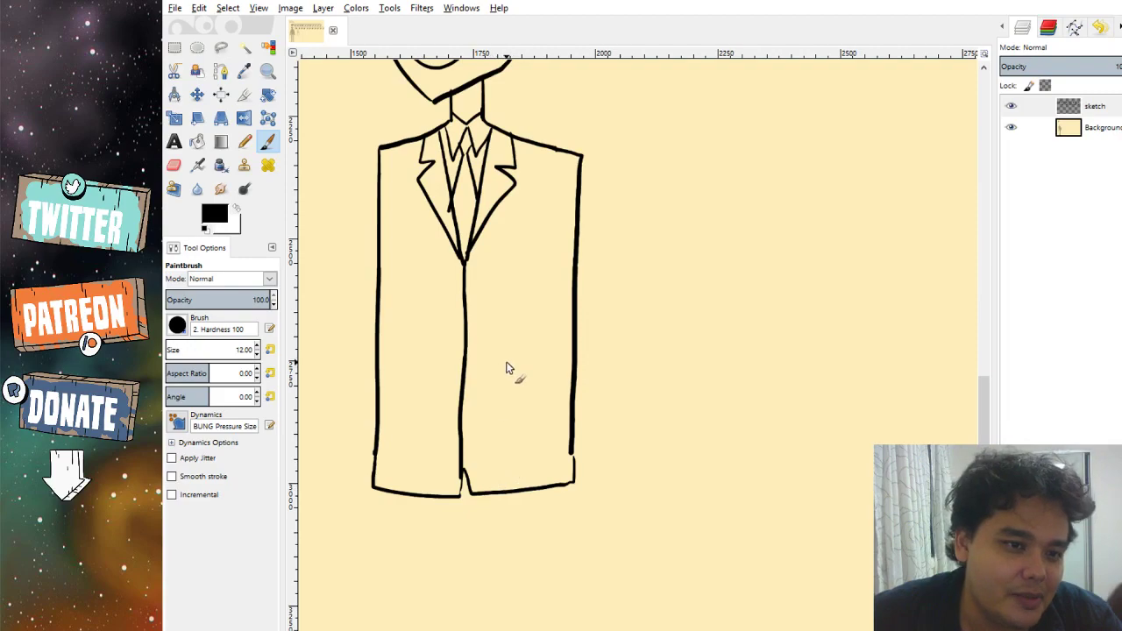
drag(466, 336, 477, 471)
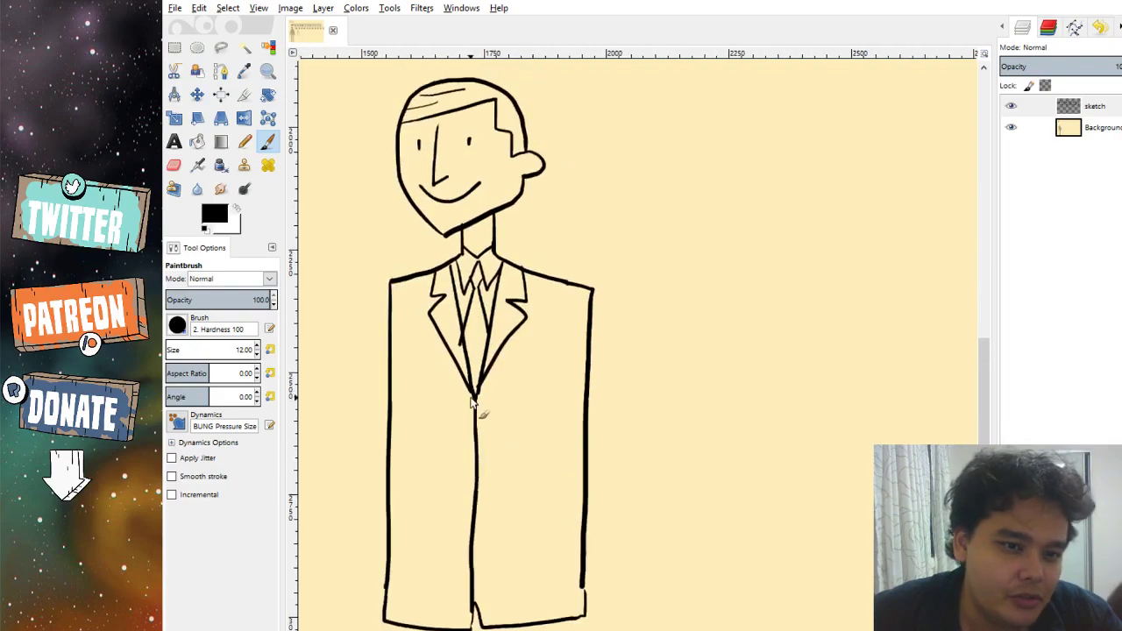
Paint two long trouser legs below the jacket hem, with outer and inner leg lines joined by a short horizontal crotch line.
drag(526, 361, 473, 217)
scroll(473, 218, down, 6)
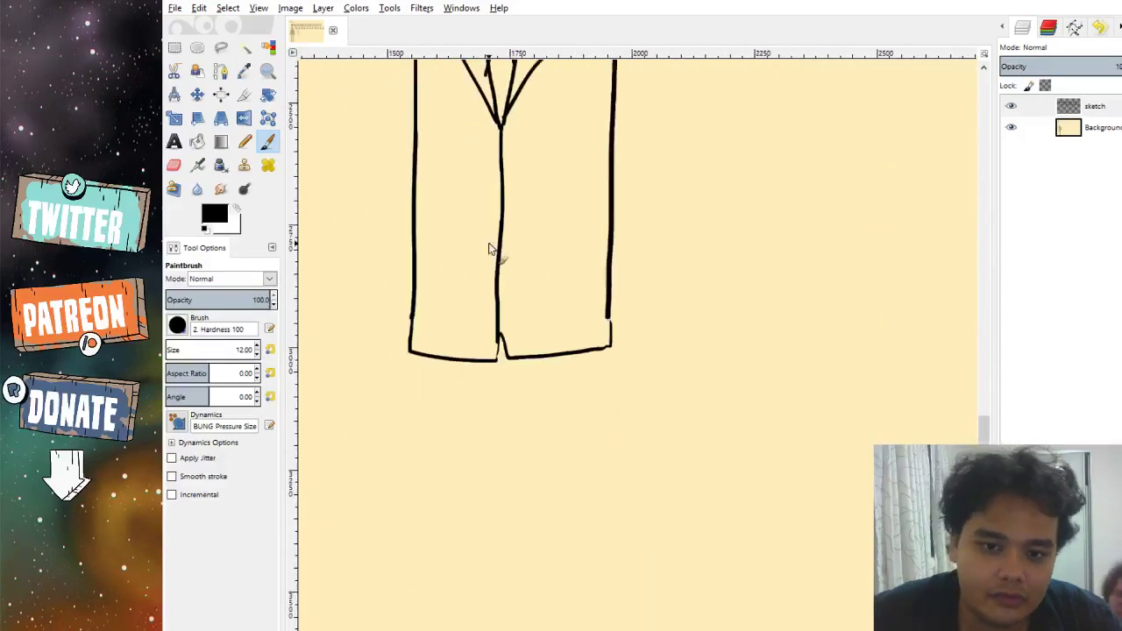
drag(405, 224, 412, 583)
scroll(479, 321, right, 1)
drag(539, 214, 526, 604)
drag(415, 576, 437, 235)
key(ctrl+z)
mouse_move(417, 568)
mouse_down()
mouse_move(426, 249)
mouse_move(436, 236)
mouse_move(472, 240)
mouse_move(491, 621)
mouse_up()
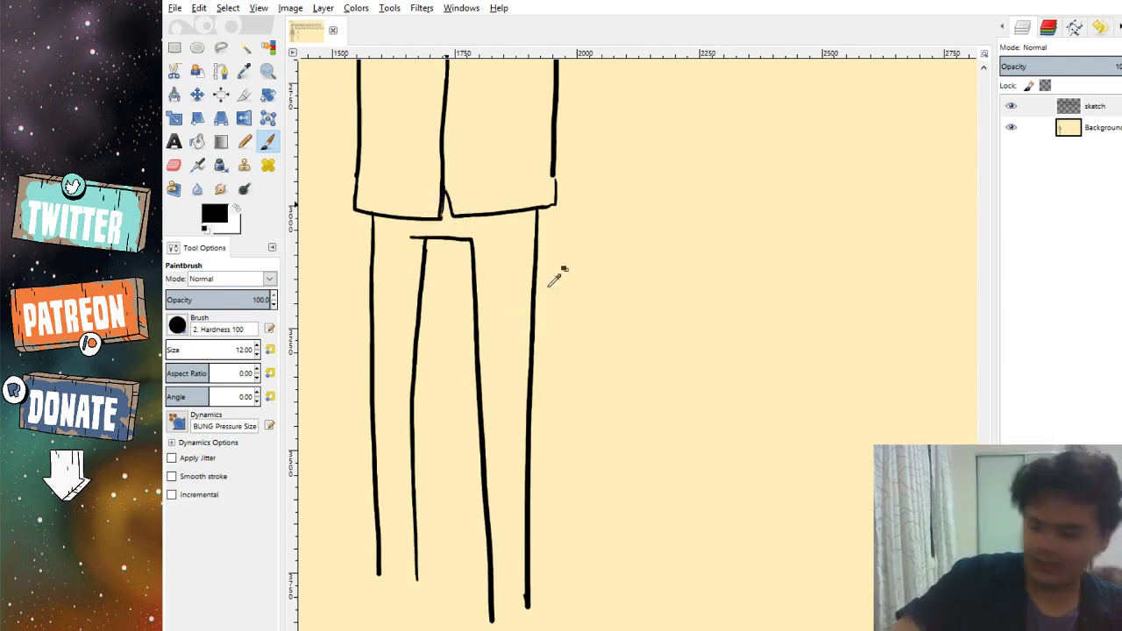
Dot four small buttons down the jacket front, just beside the centre line.
scroll(478, 298, up, 4)
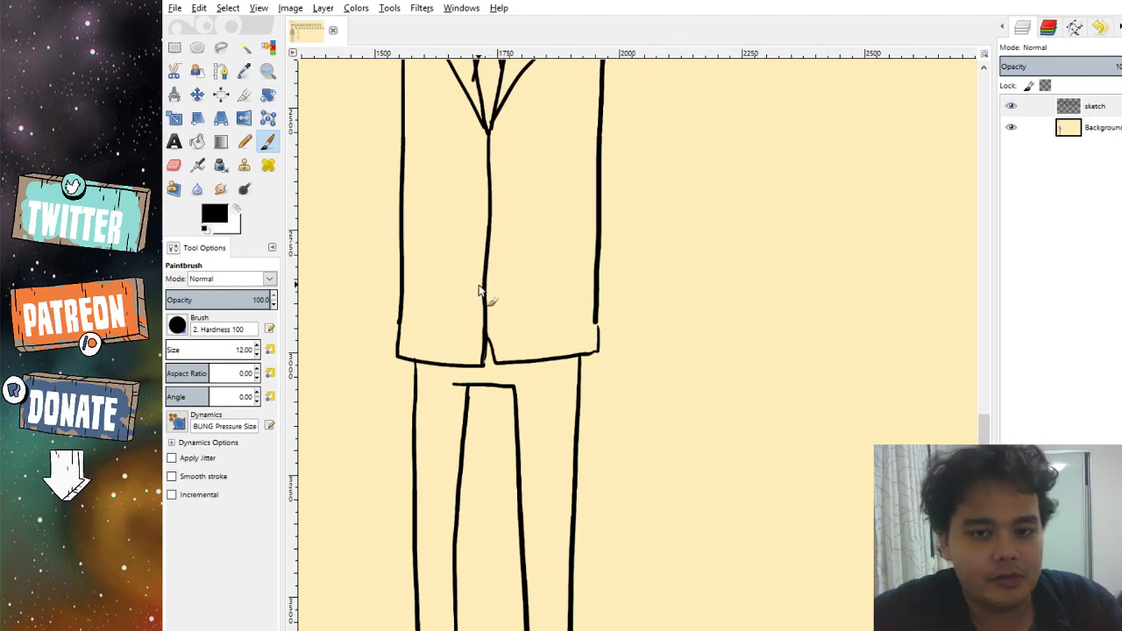
scroll(450, 280, up, 5)
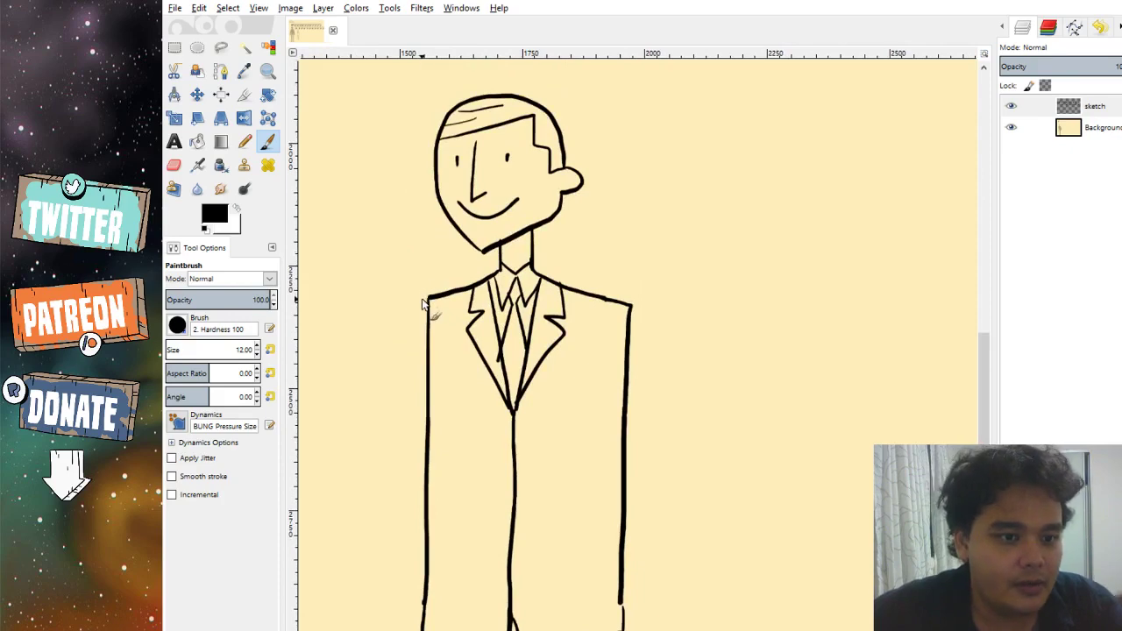
drag(567, 438, 440, 132)
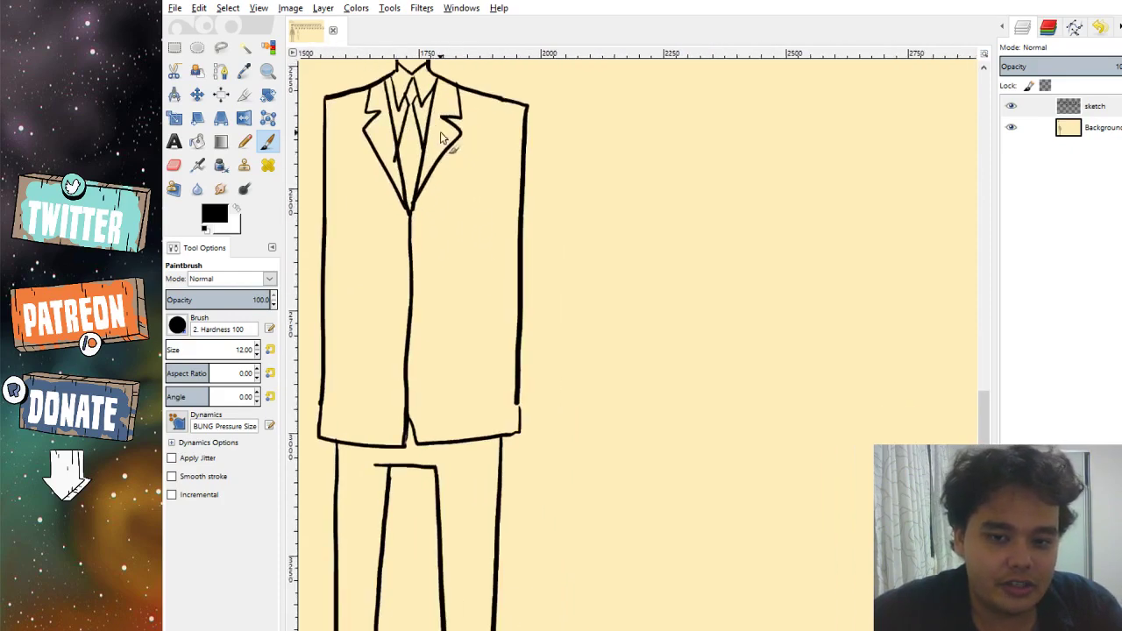
click(420, 229)
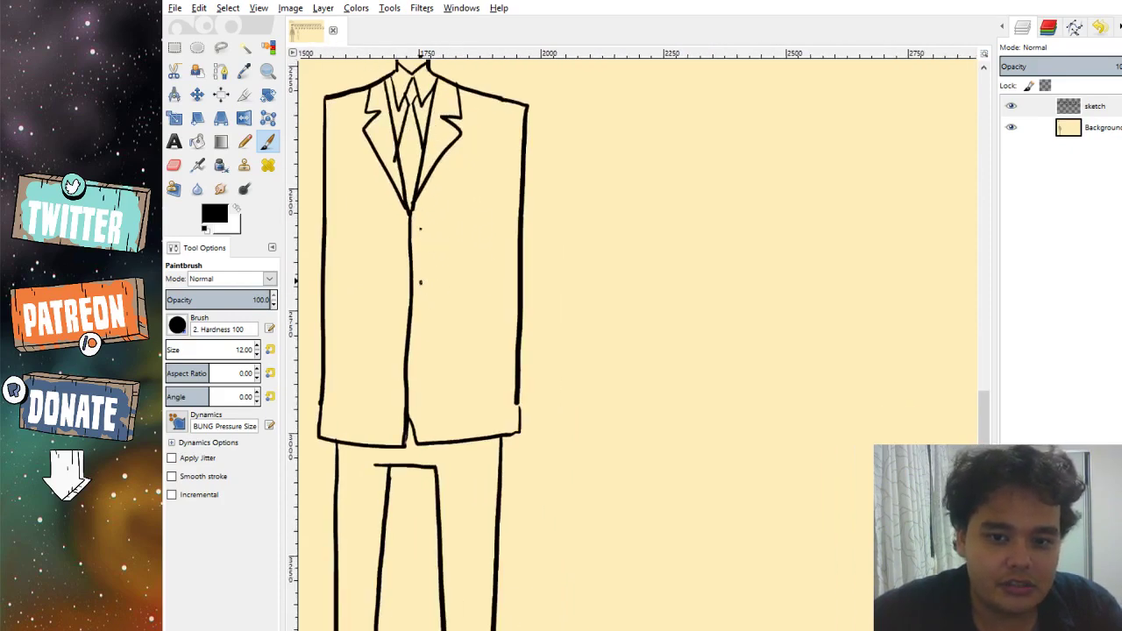
click(416, 337)
click(418, 391)
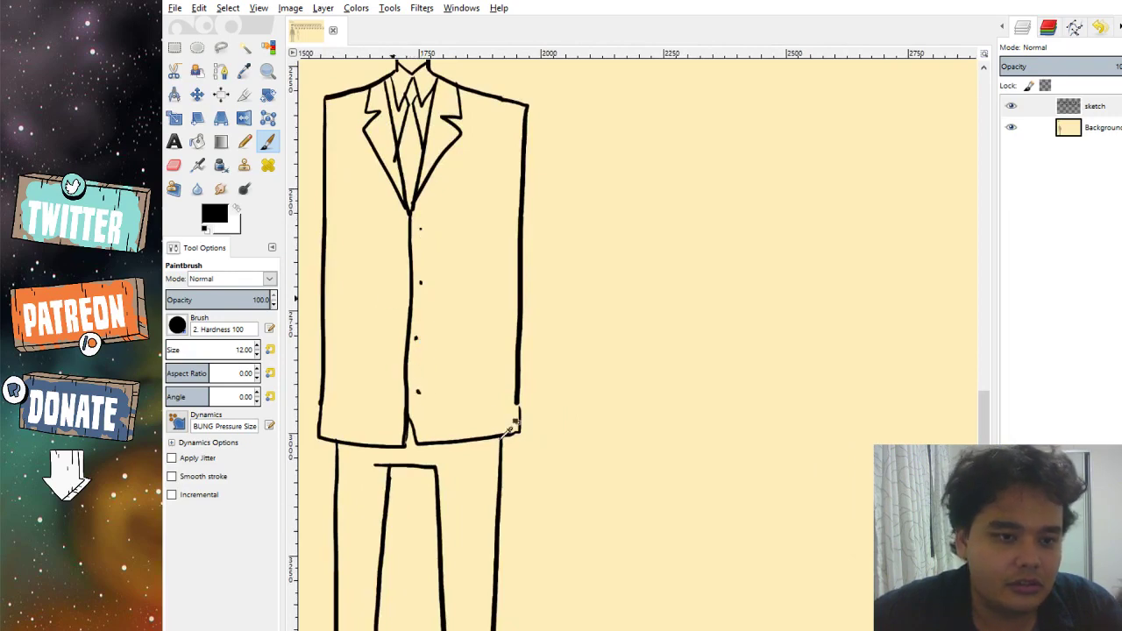
scroll(476, 446, up, 5)
scroll(476, 446, left, 4)
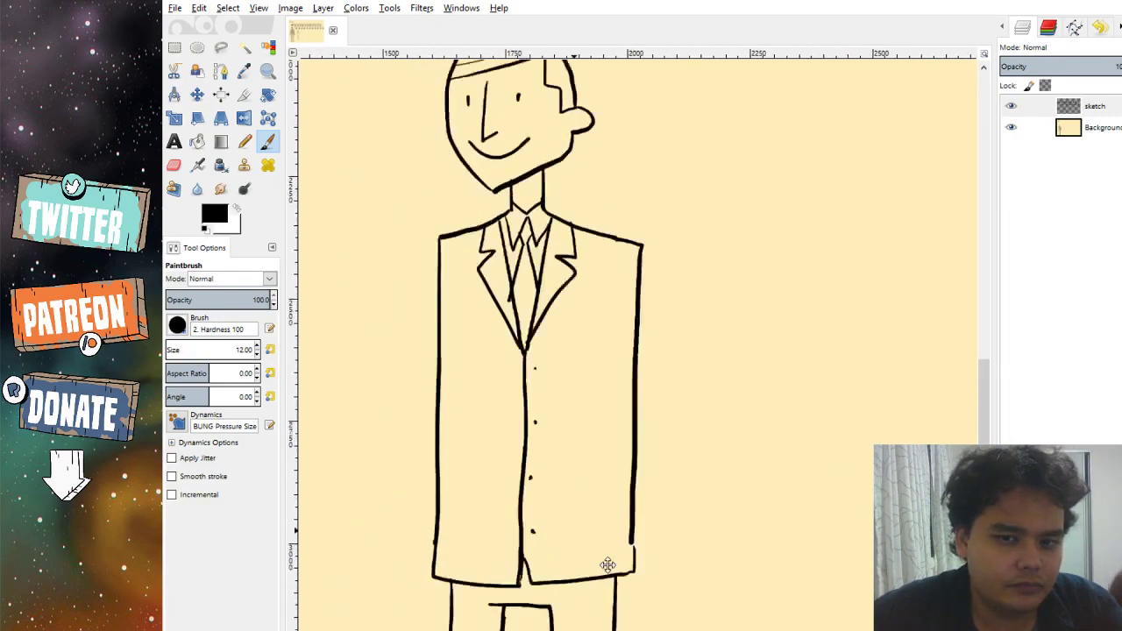
scroll(699, 574, down, 5)
scroll(699, 574, right, 4)
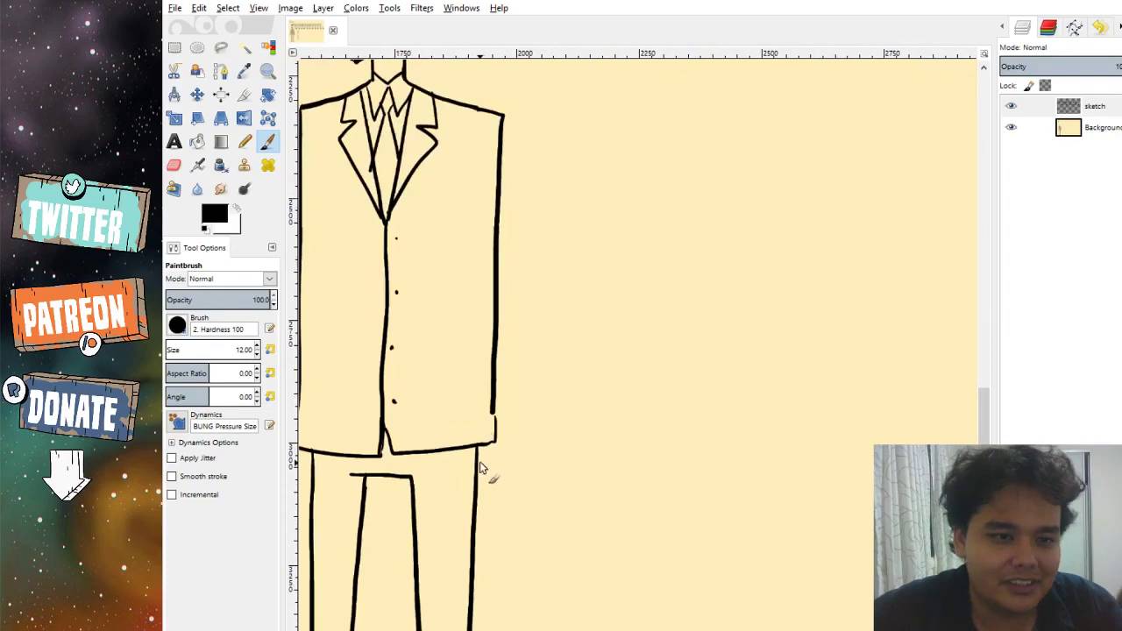
Join the side line of the suited figure's jacket to the hem corner with a short stroke.
drag(496, 419, 494, 445)
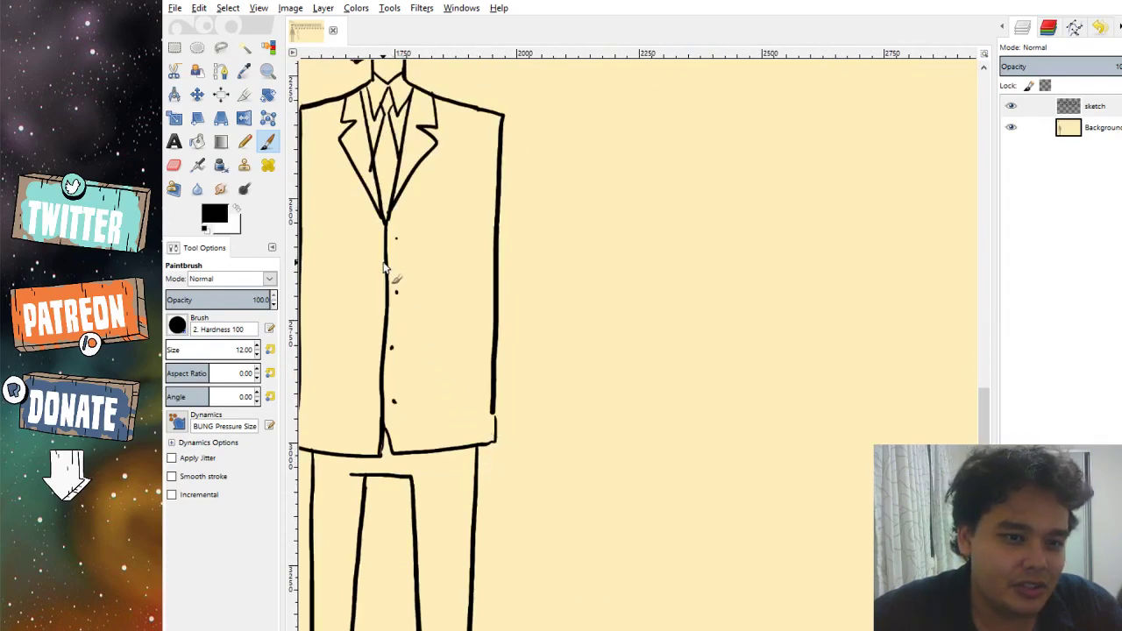
scroll(421, 315, up, 3)
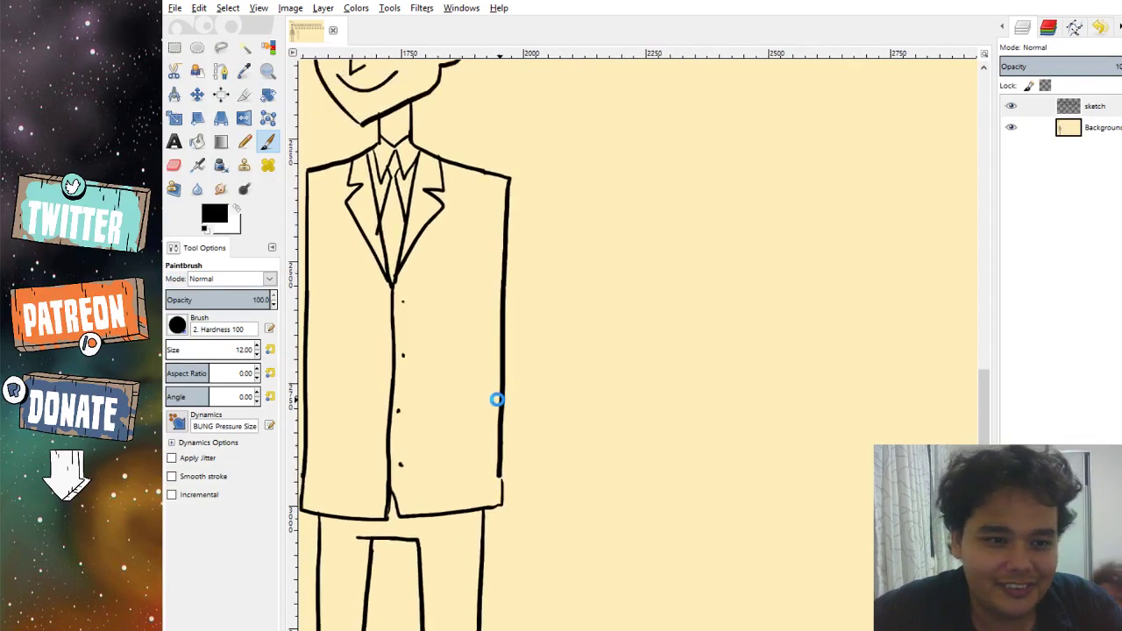
scroll(526, 394, right, 3)
scroll(526, 395, down, 2)
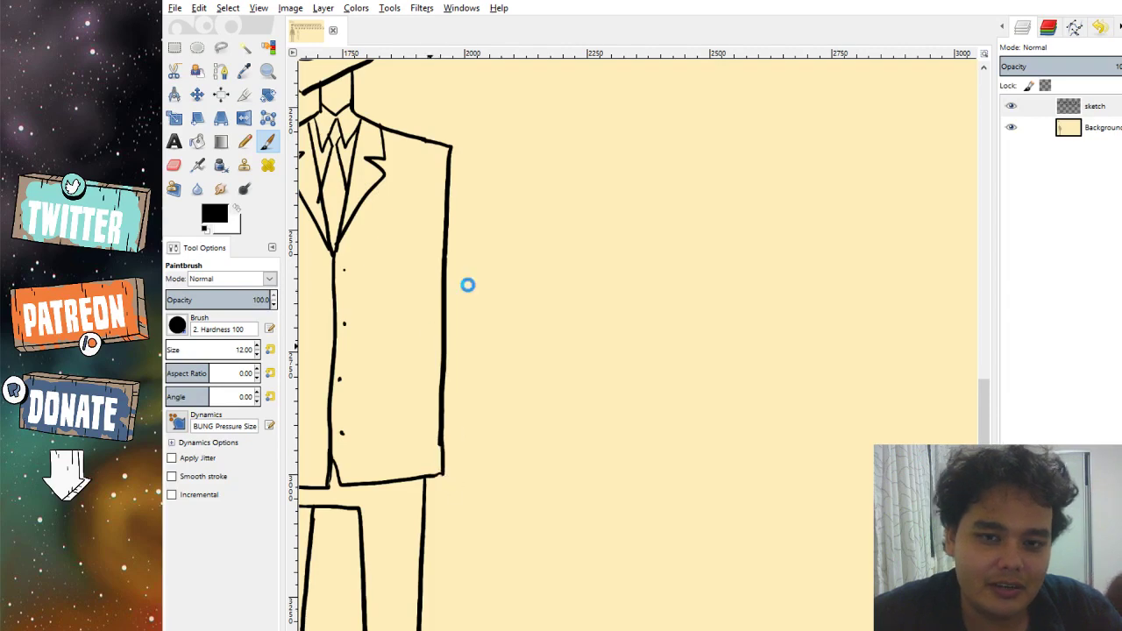
Examine the whole suited figure beside the grey silhouette and below the rows of expression heads.
scroll(491, 372, left, 5)
scroll(491, 373, up, 1)
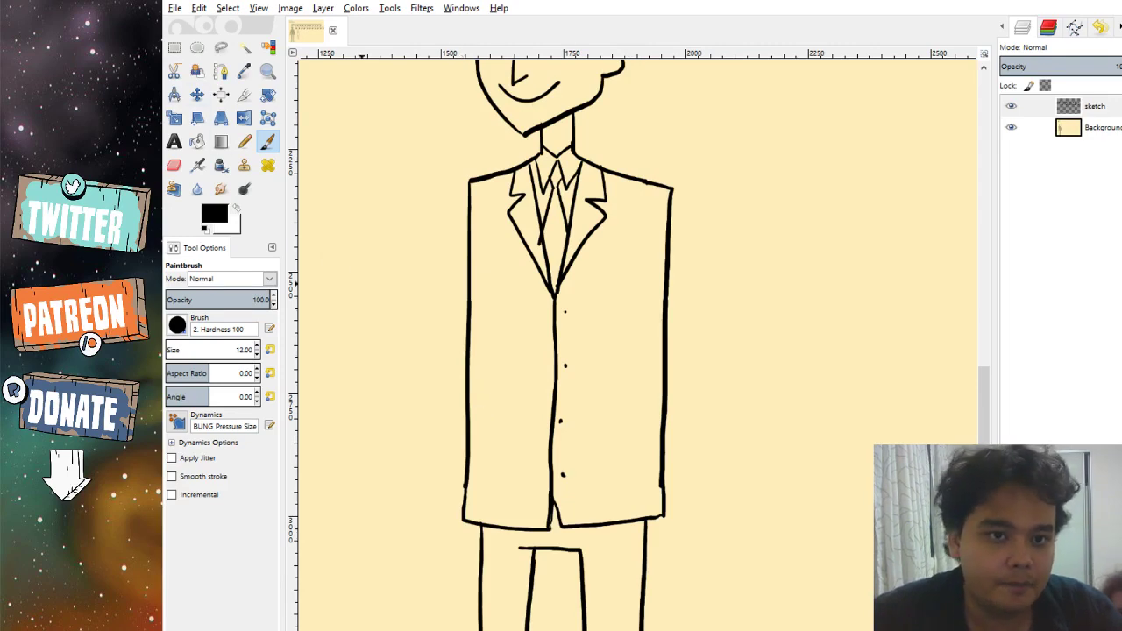
click(179, 7)
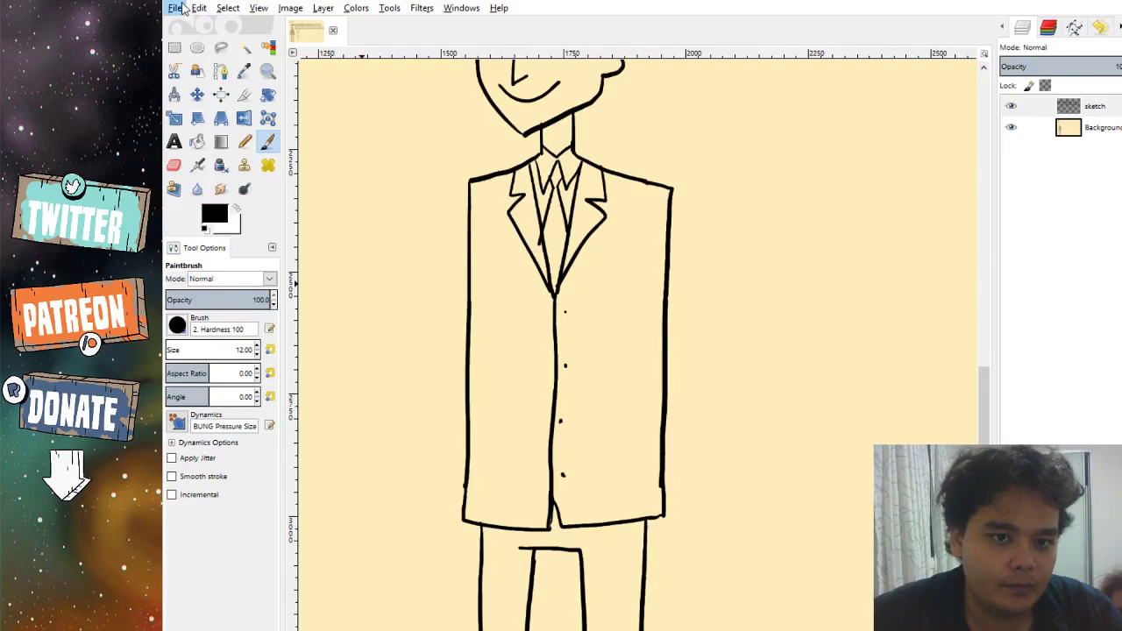
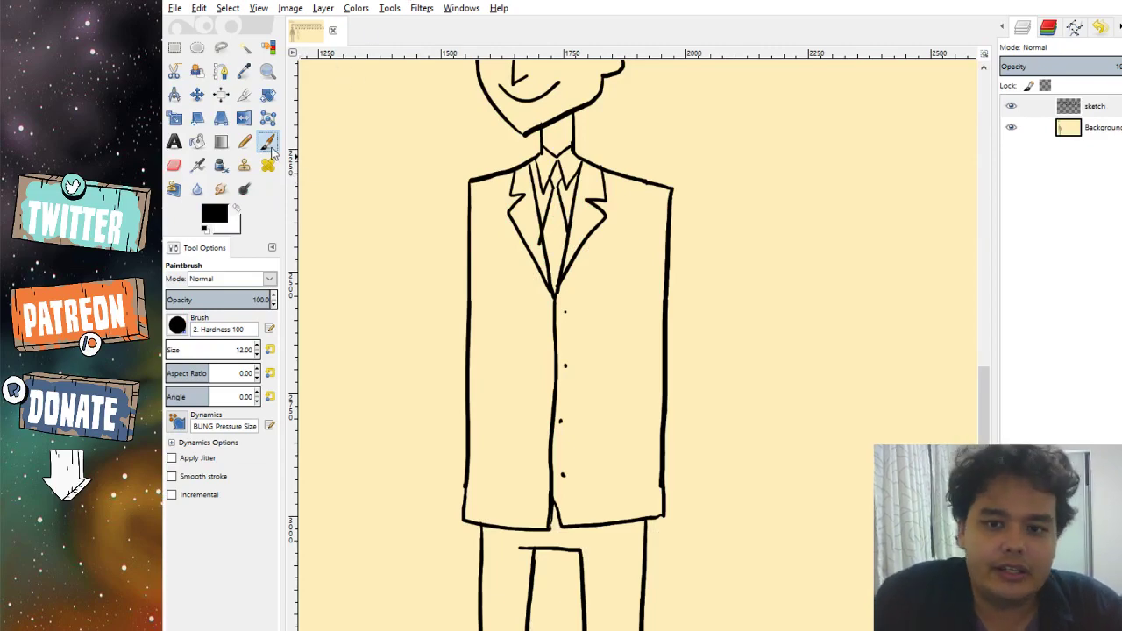
scroll(580, 311, down, 1)
scroll(581, 310, down, 1)
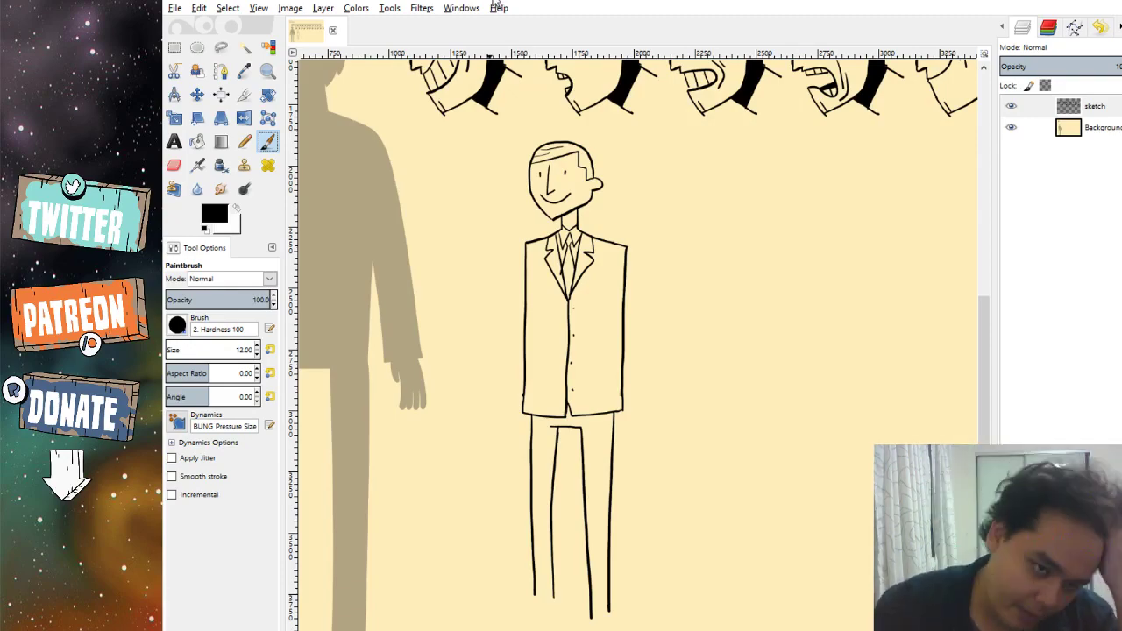
scroll(534, 112, down, 1)
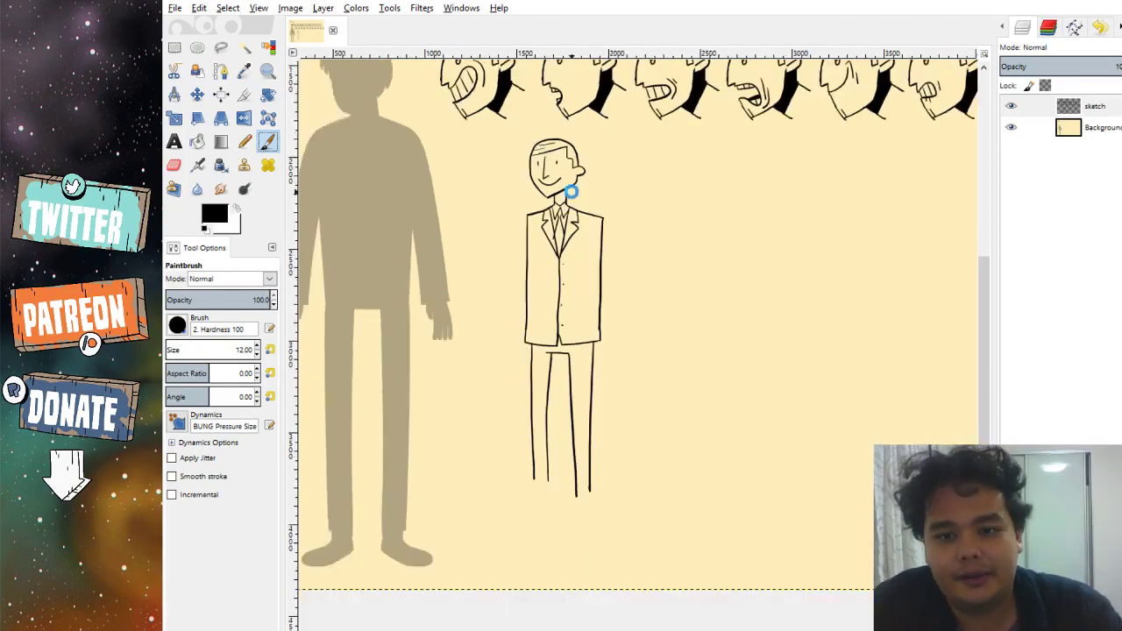
scroll(570, 192, down, 4)
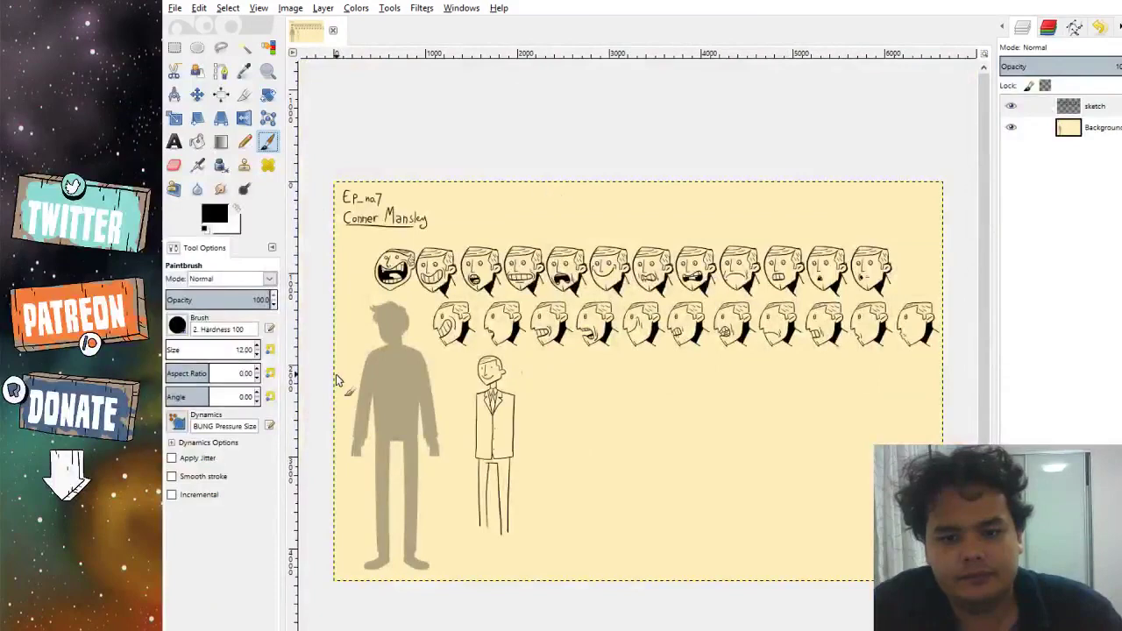
Paint a slightly flared neck with a flat top over the neck of the grey silhouette.
scroll(337, 378, up, 5)
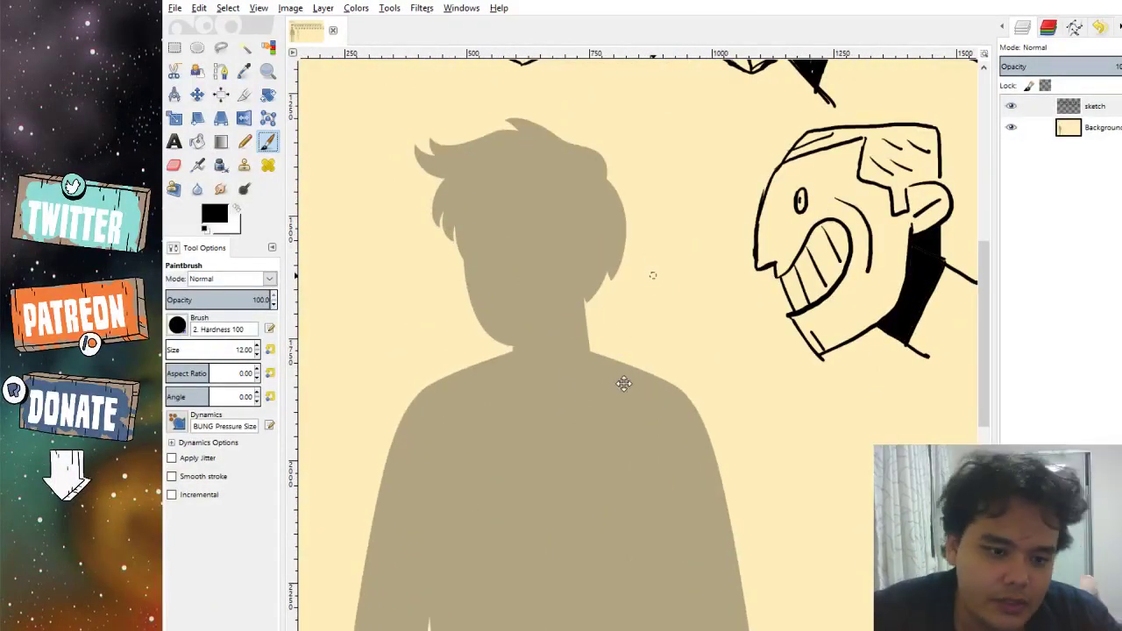
scroll(649, 400, up, 1)
scroll(649, 401, right, 1)
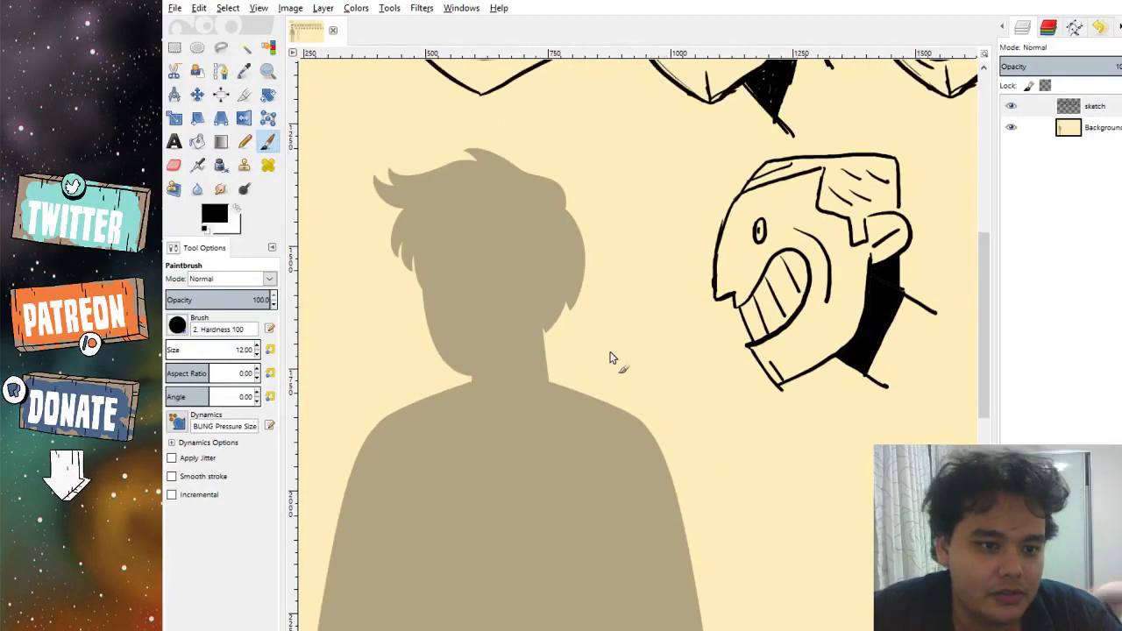
scroll(573, 343, up, 2)
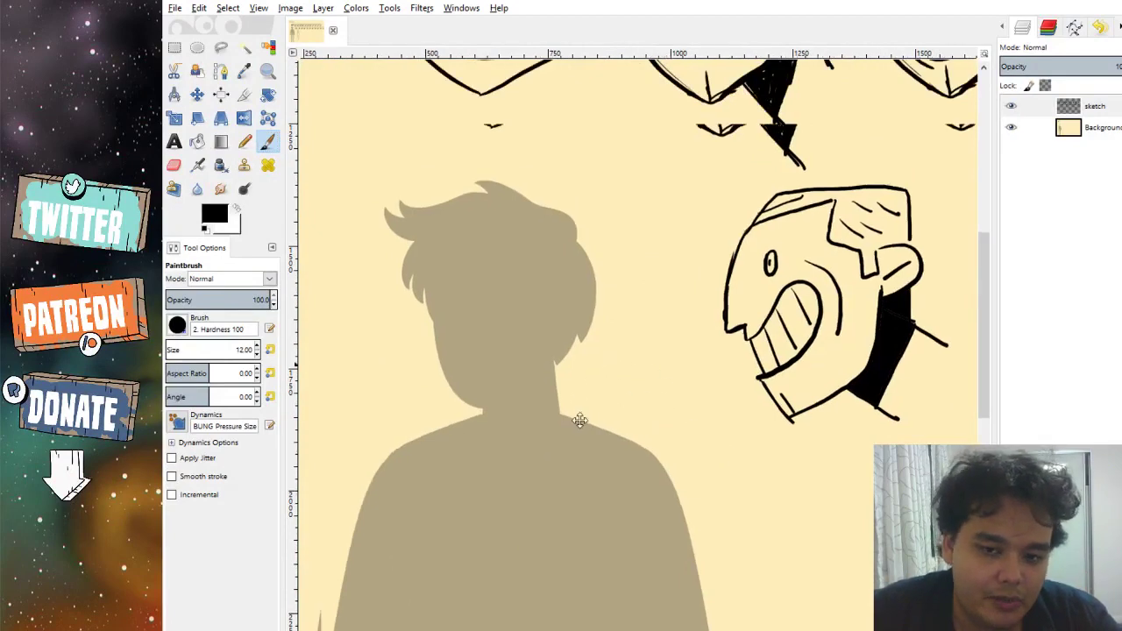
scroll(505, 419, left, 1)
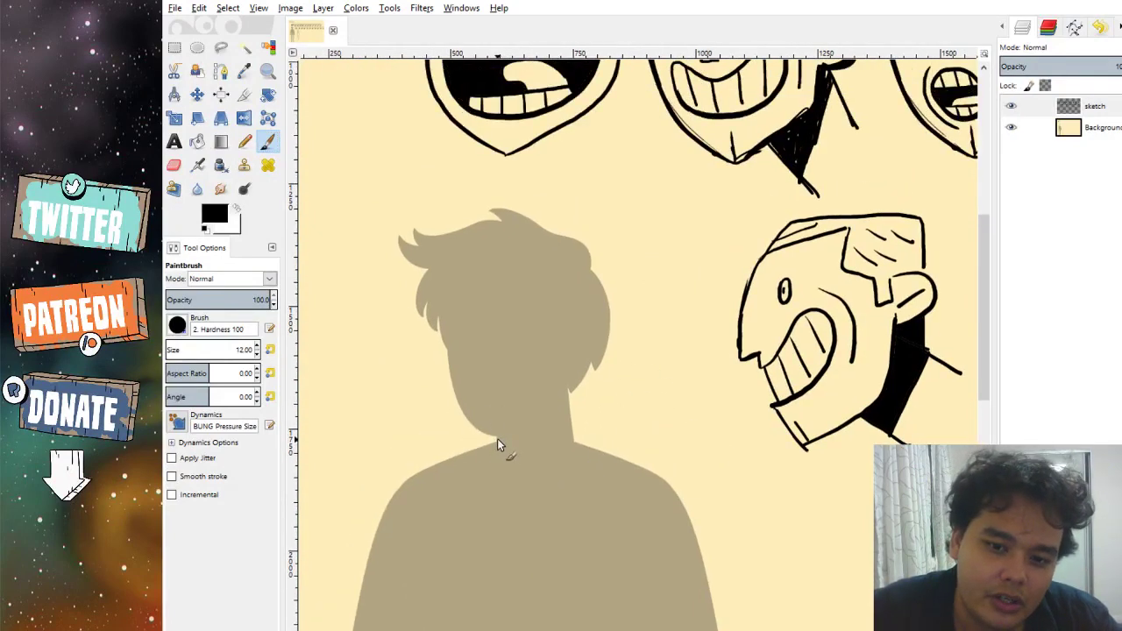
drag(497, 443, 511, 380)
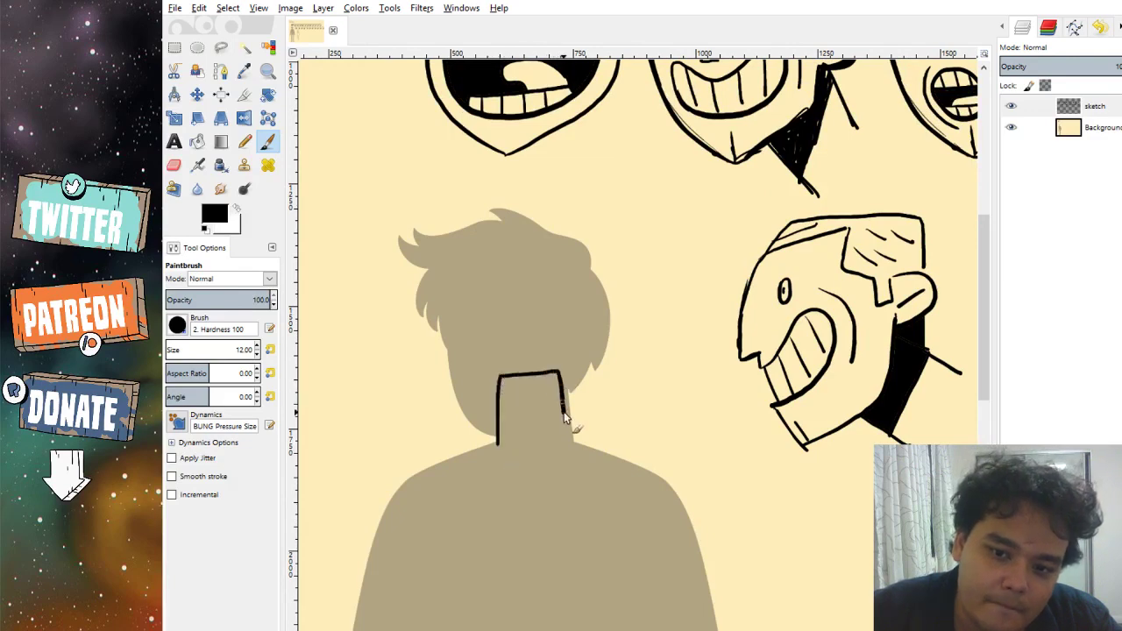
drag(566, 419, 570, 441)
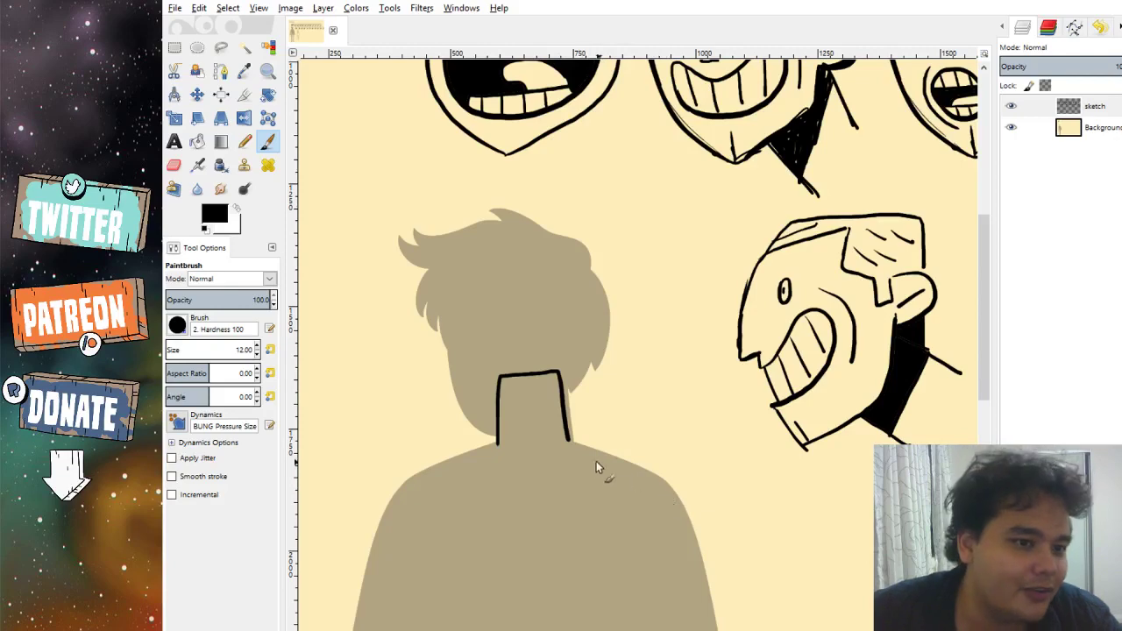
Paint rounded shoulders along the silhouette from both sides of the neck, curling inward at the ends, and redo one shoulder stroke.
drag(596, 463, 503, 337)
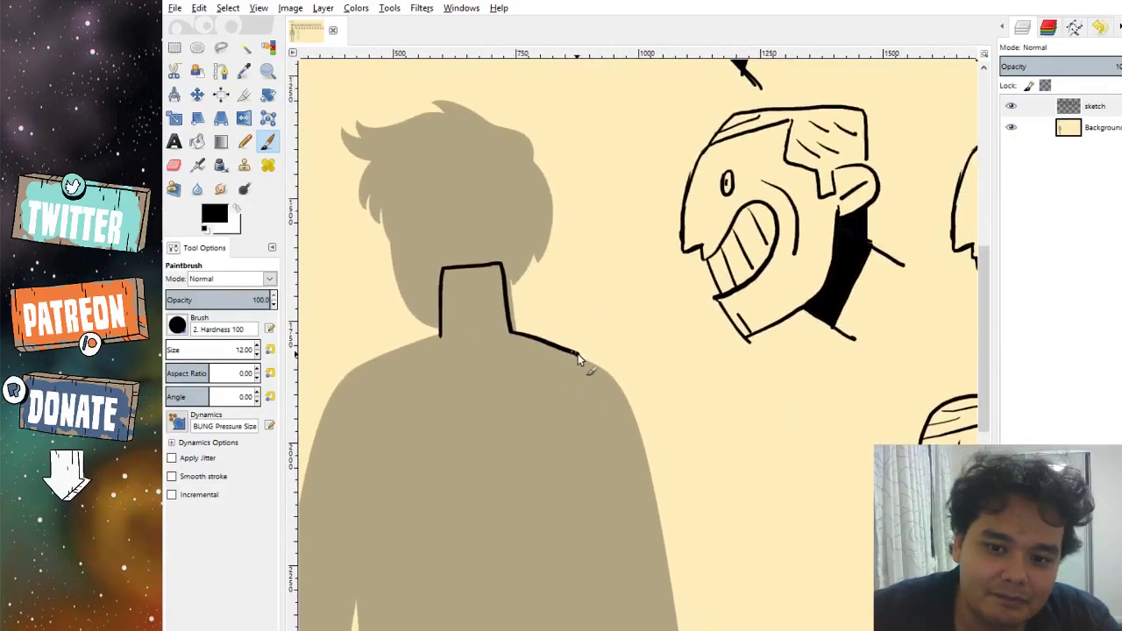
mouse_move(599, 363)
mouse_down()
mouse_move(636, 423)
mouse_move(595, 458)
mouse_up()
drag(475, 285, 496, 232)
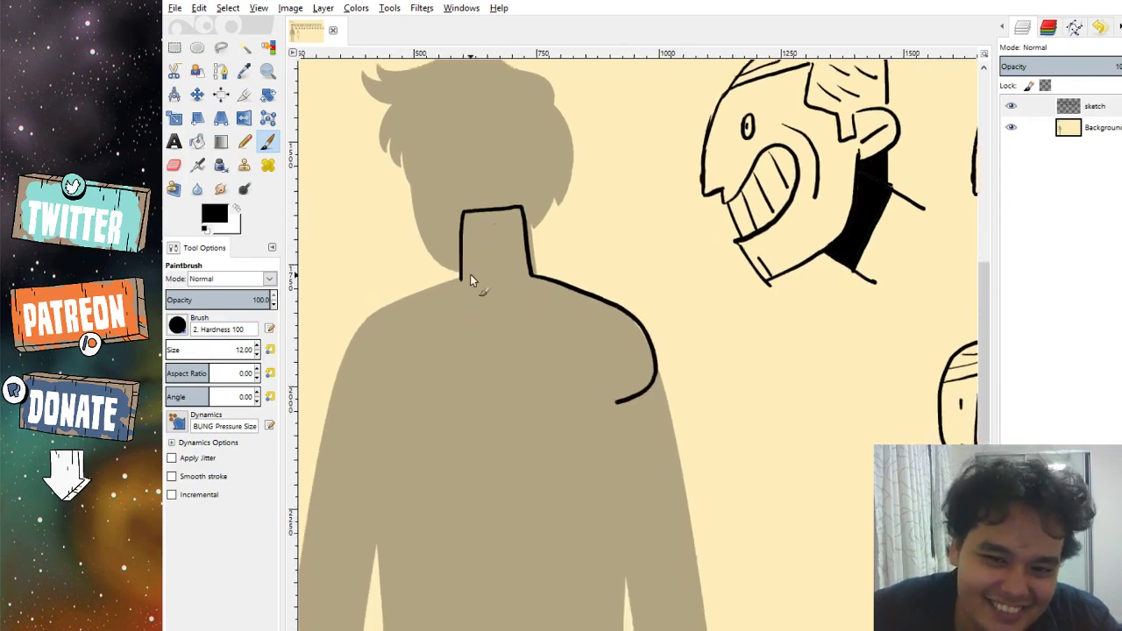
drag(460, 278, 402, 305)
key(ctrl+z)
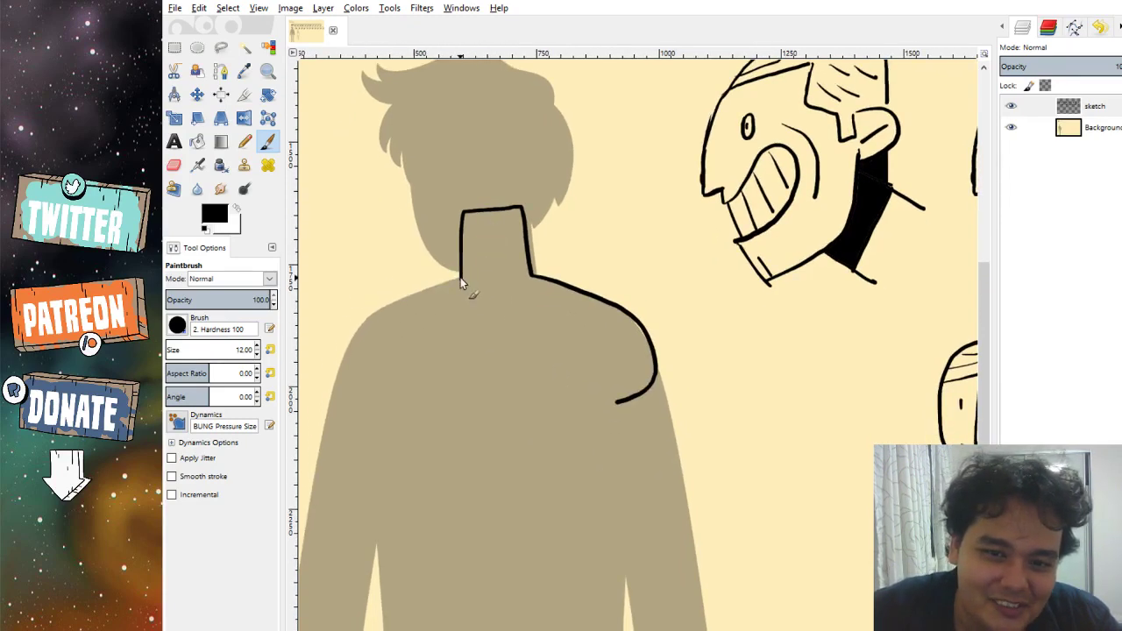
drag(461, 277, 365, 318)
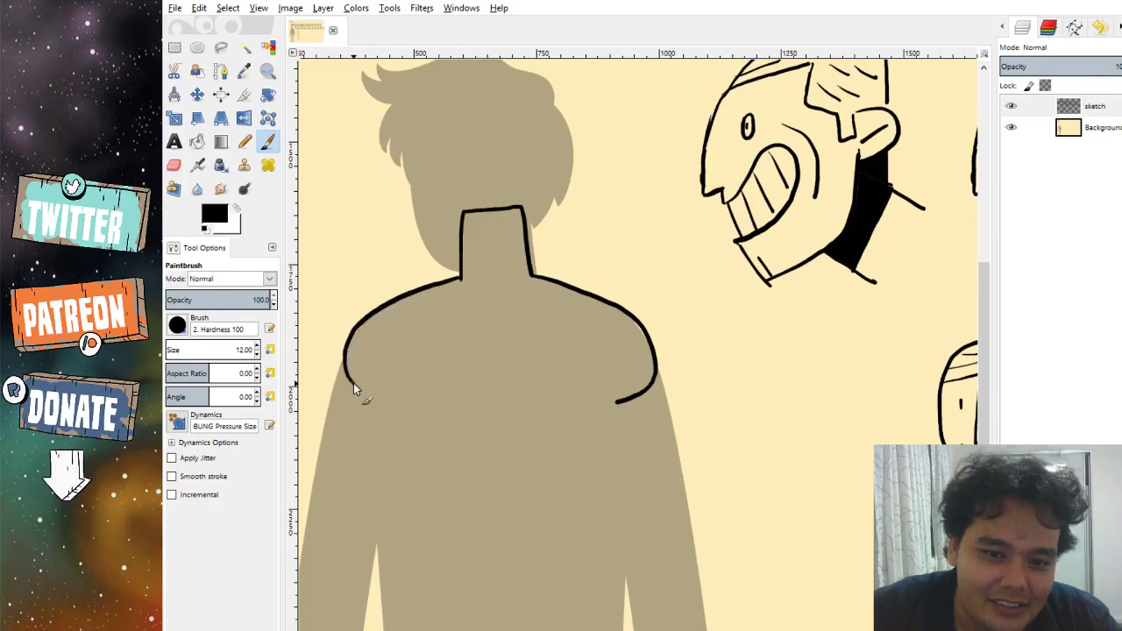
Paint a long, nearly vertical jacket side down from the left shoulder curl over the silhouette, undoing and redrawing the uneven strokes.
mouse_move(379, 395)
mouse_down()
mouse_move(366, 315)
mouse_move(379, 563)
mouse_up()
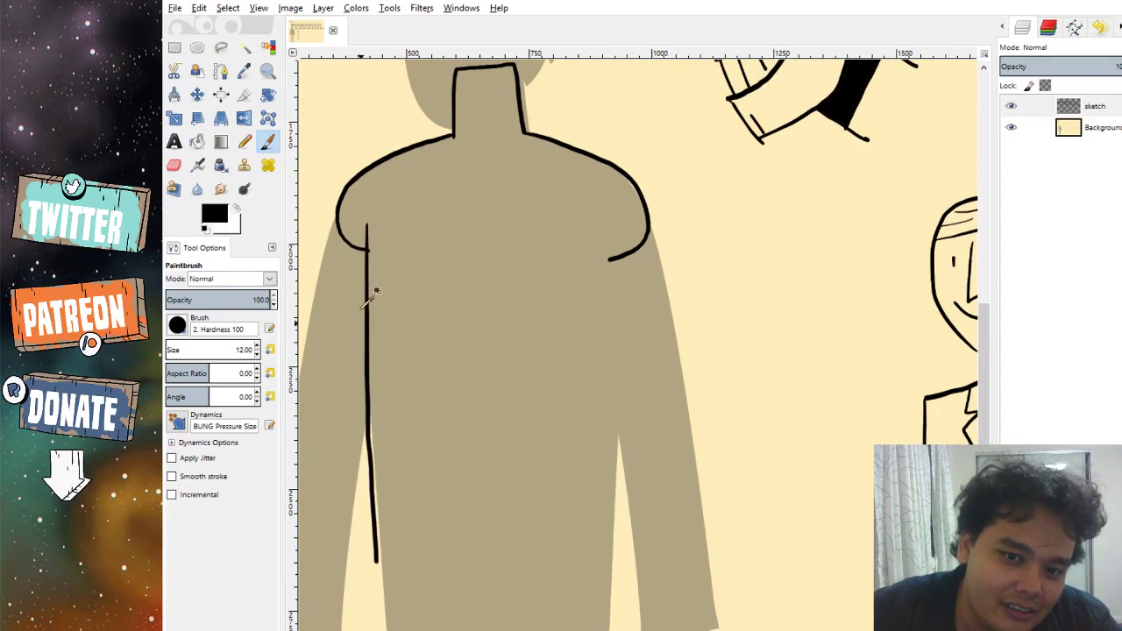
key(ctrl+z)
drag(372, 230, 387, 618)
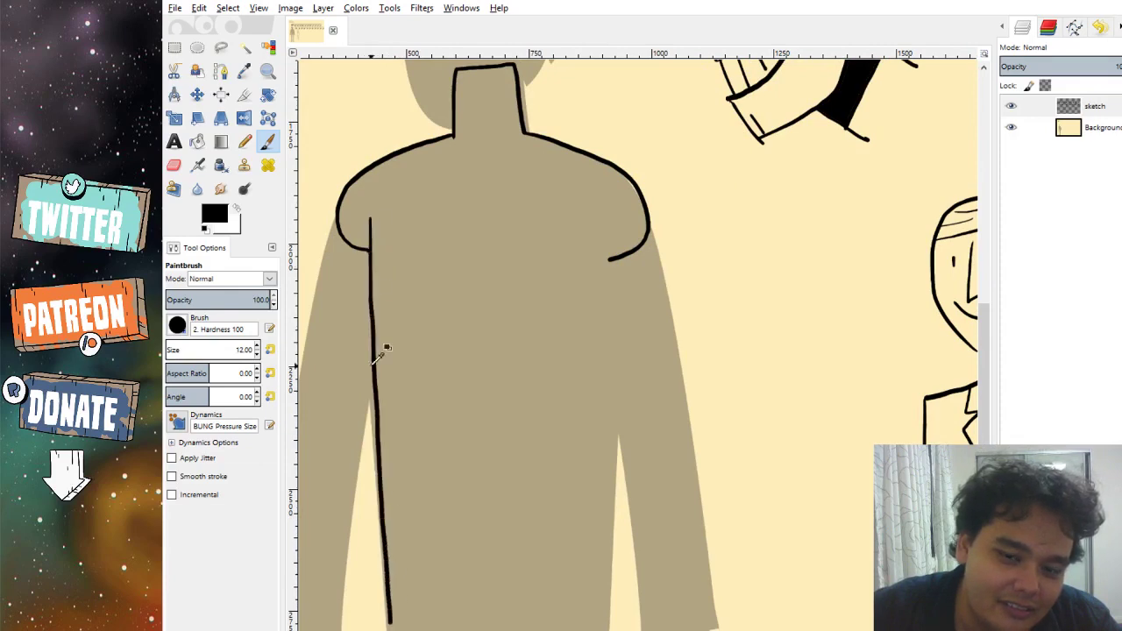
key(ctrl+z)
drag(370, 233, 381, 603)
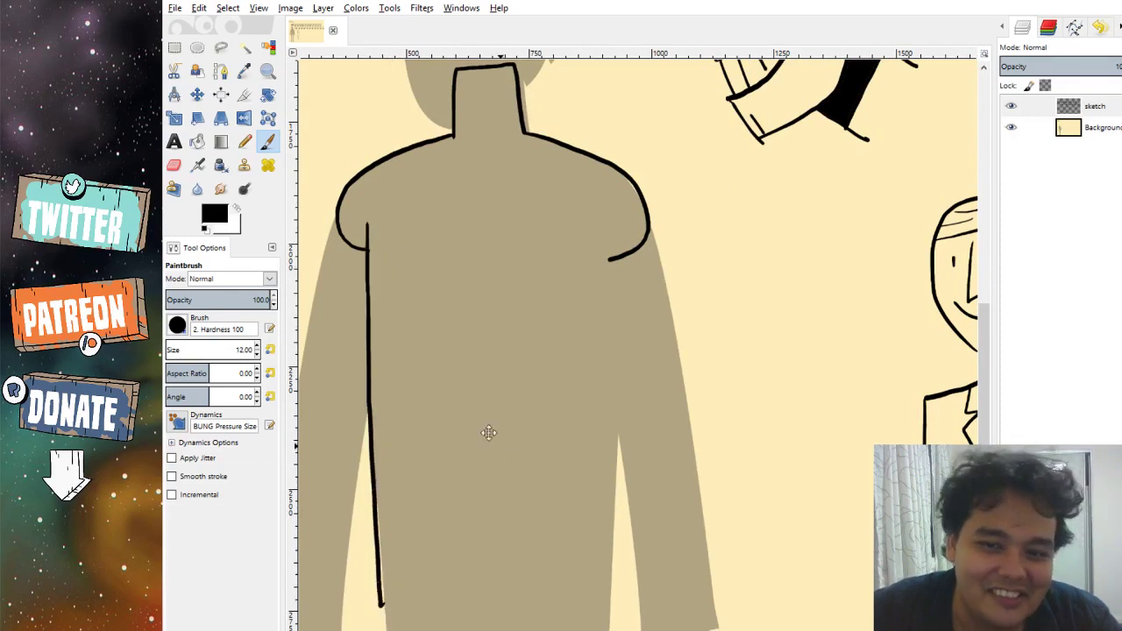
Paint the matching jacket side down from the right shoulder curl and add a hem line between the two sides.
drag(489, 432, 461, 340)
drag(584, 168, 584, 522)
key(ctrl+z)
drag(582, 168, 588, 517)
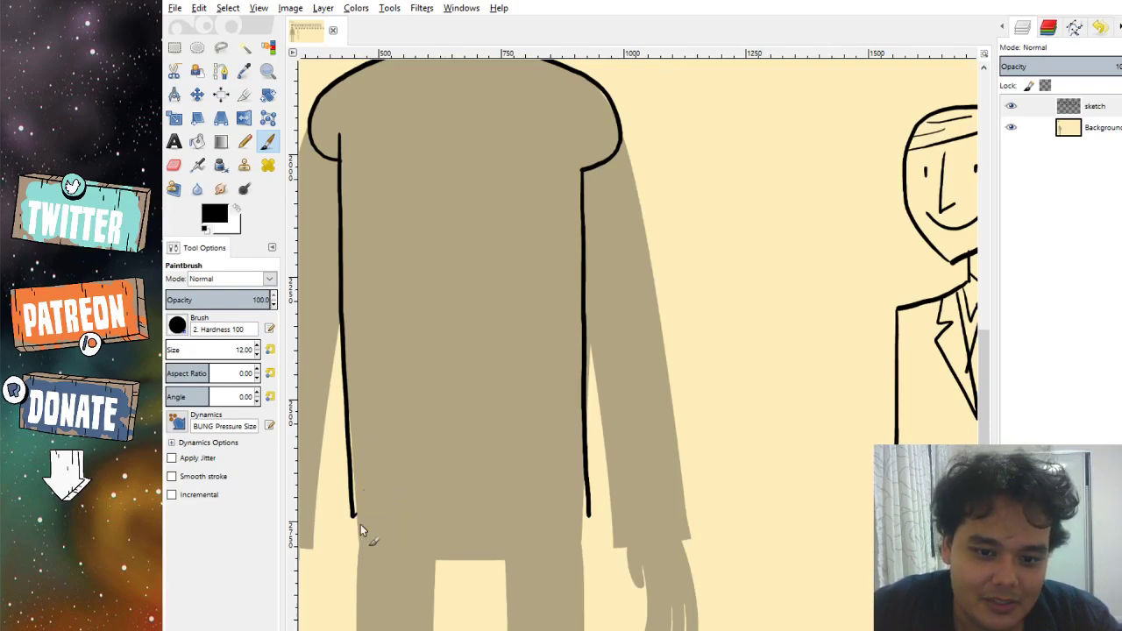
drag(360, 524, 601, 519)
Paint a V across the neck and a deep V-shaped jacket opening, redrawing uneven strokes, with a centre front line below it.
scroll(533, 173, up, 3)
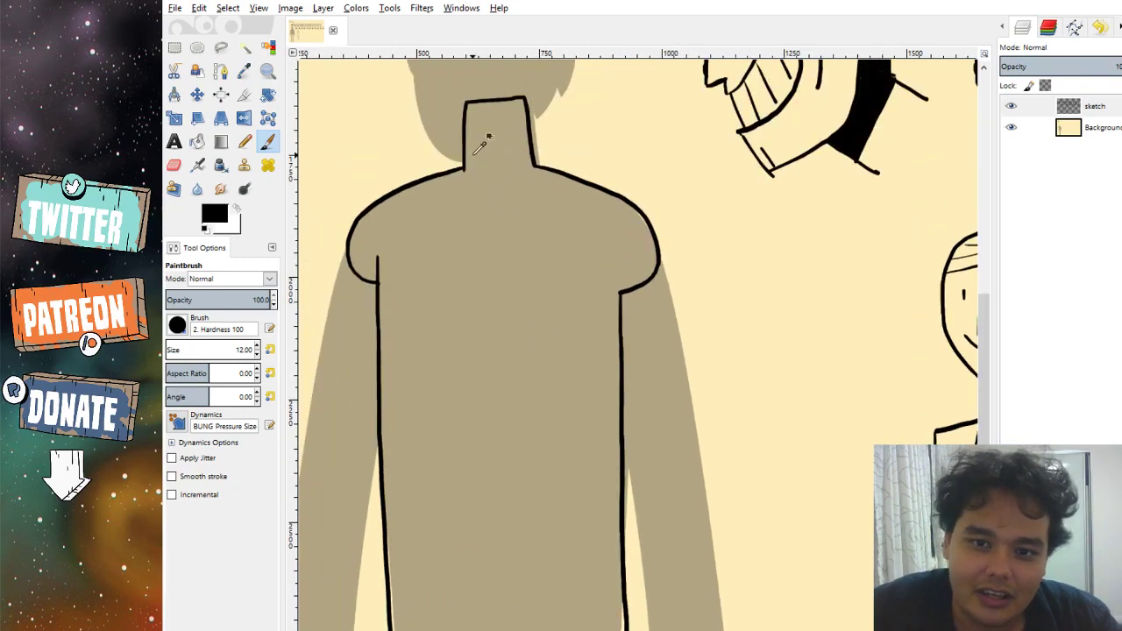
mouse_move(493, 169)
mouse_down()
mouse_move(532, 194)
mouse_move(484, 449)
mouse_up()
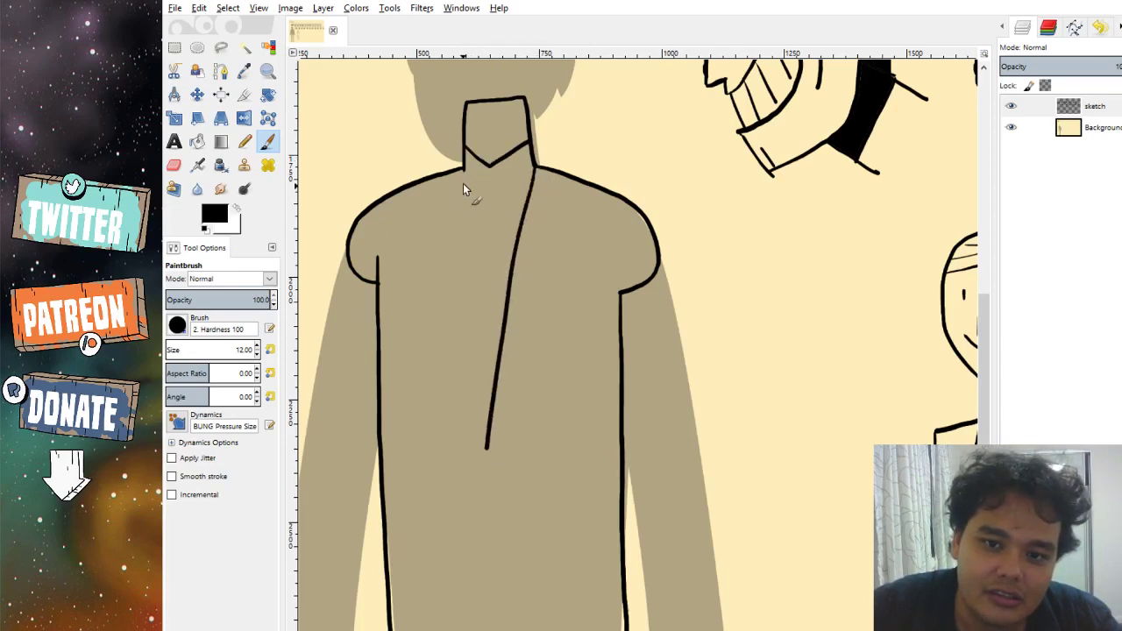
key(ctrl+z)
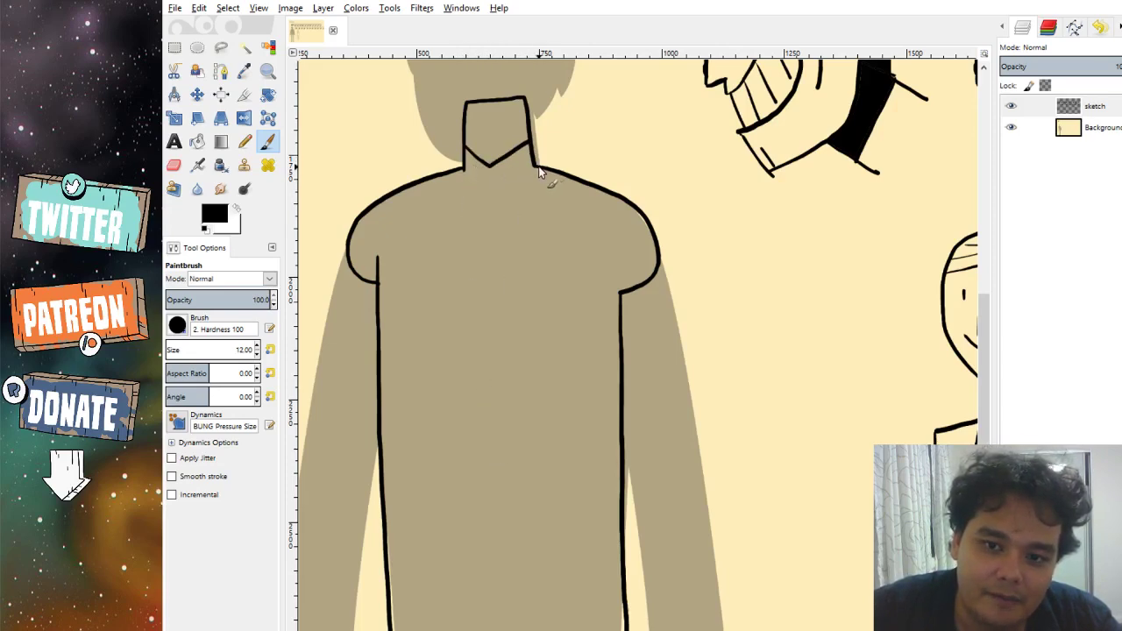
drag(536, 165, 494, 436)
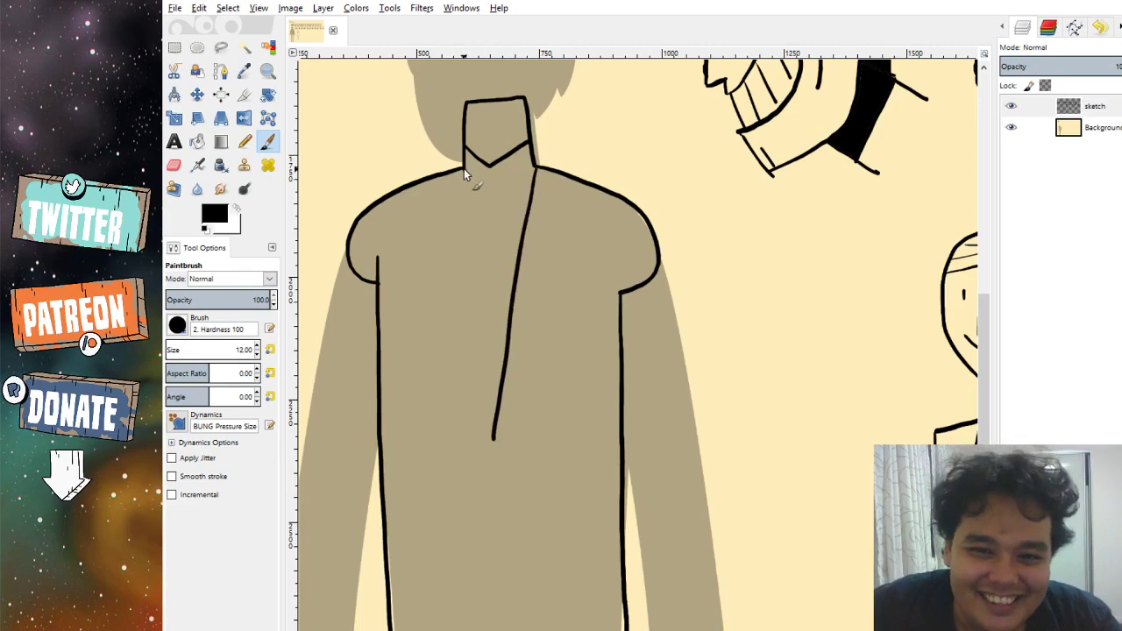
drag(463, 168, 489, 452)
key(ctrl+z)
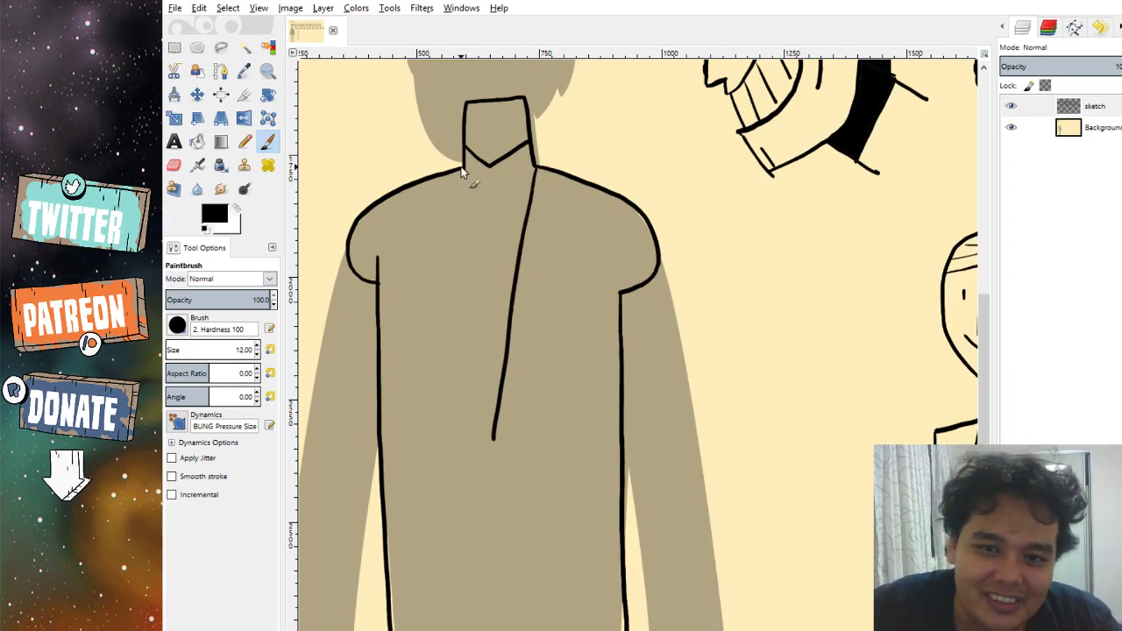
drag(462, 172, 479, 310)
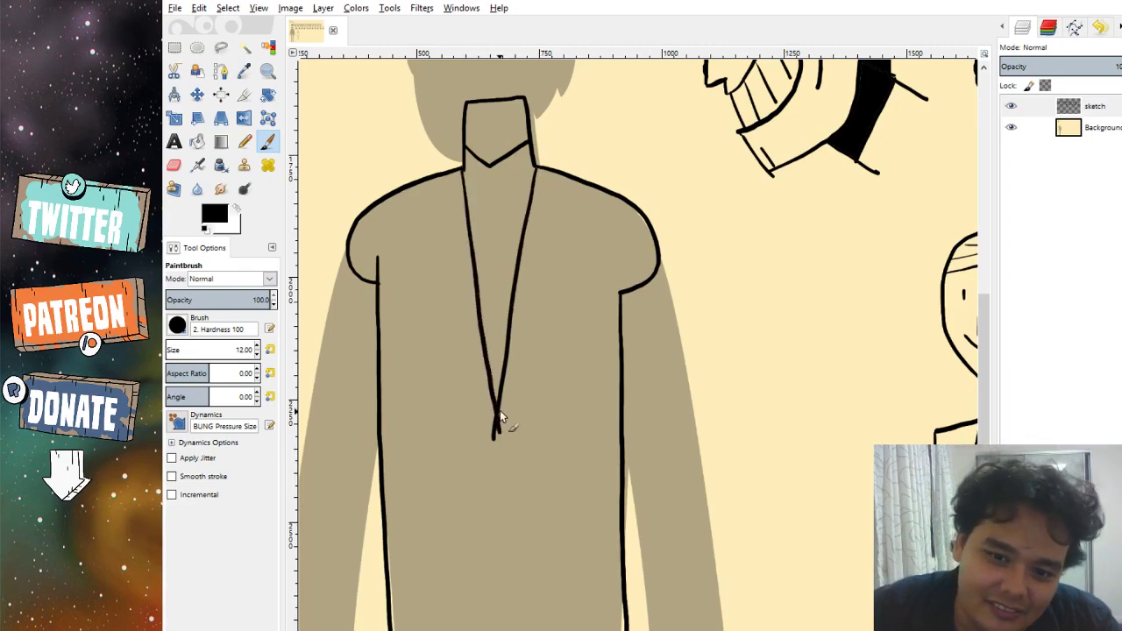
drag(497, 430, 498, 630)
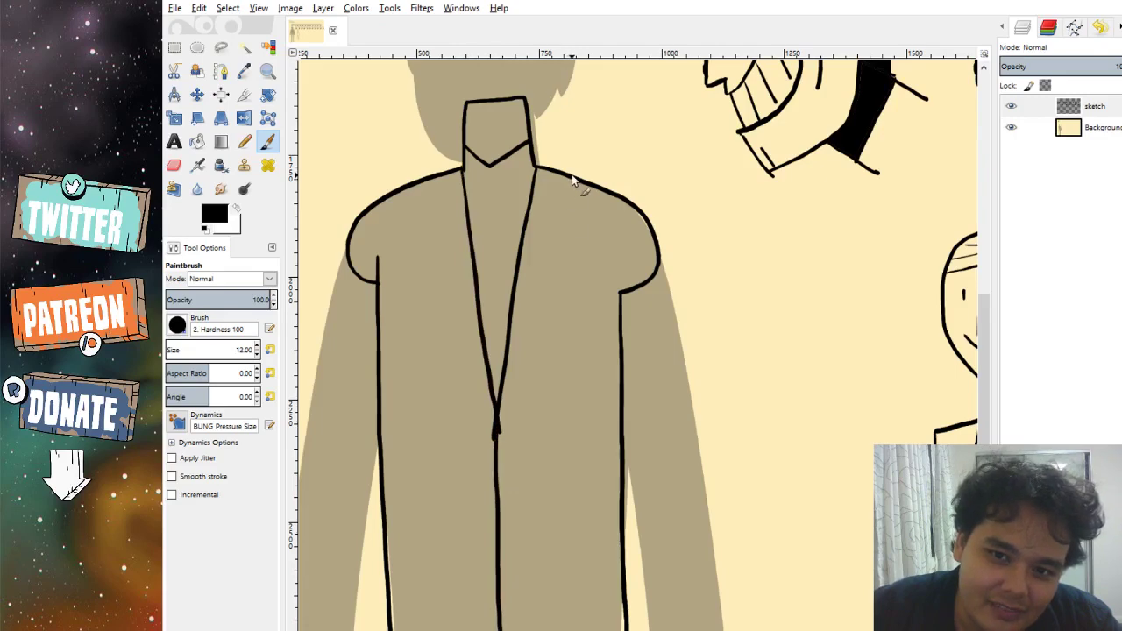
Paint pointed, notched lapels on both sides of the jacket opening, narrowing to the point of the V.
mouse_move(572, 177)
mouse_down()
mouse_move(576, 226)
mouse_move(546, 207)
mouse_move(566, 253)
mouse_move(574, 246)
mouse_move(496, 432)
mouse_up()
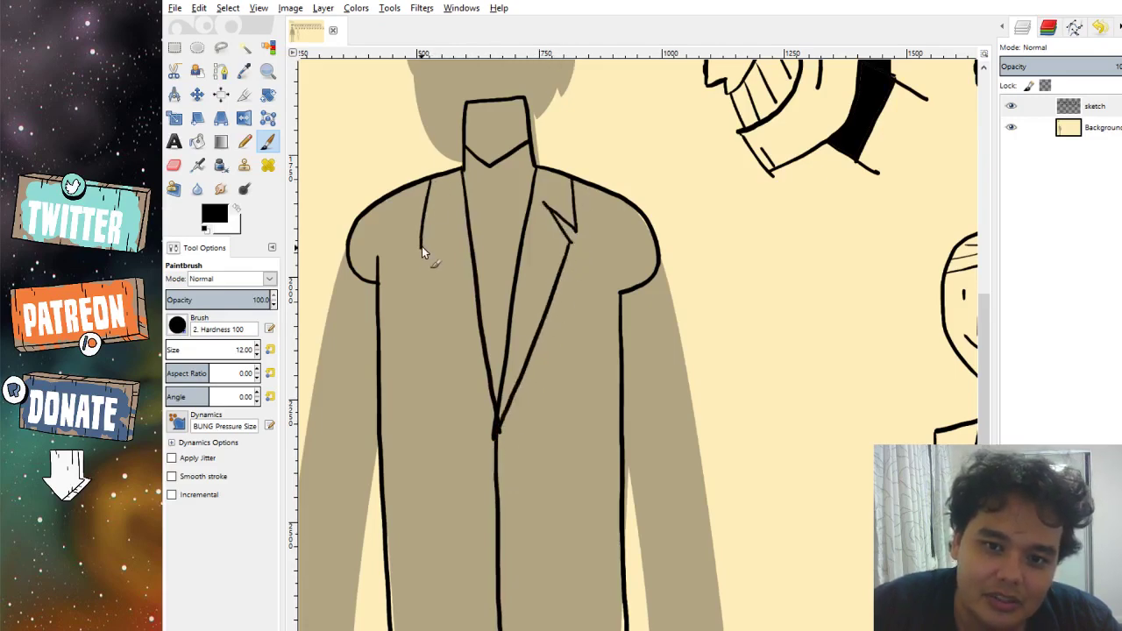
drag(422, 247, 456, 216)
drag(477, 384, 494, 427)
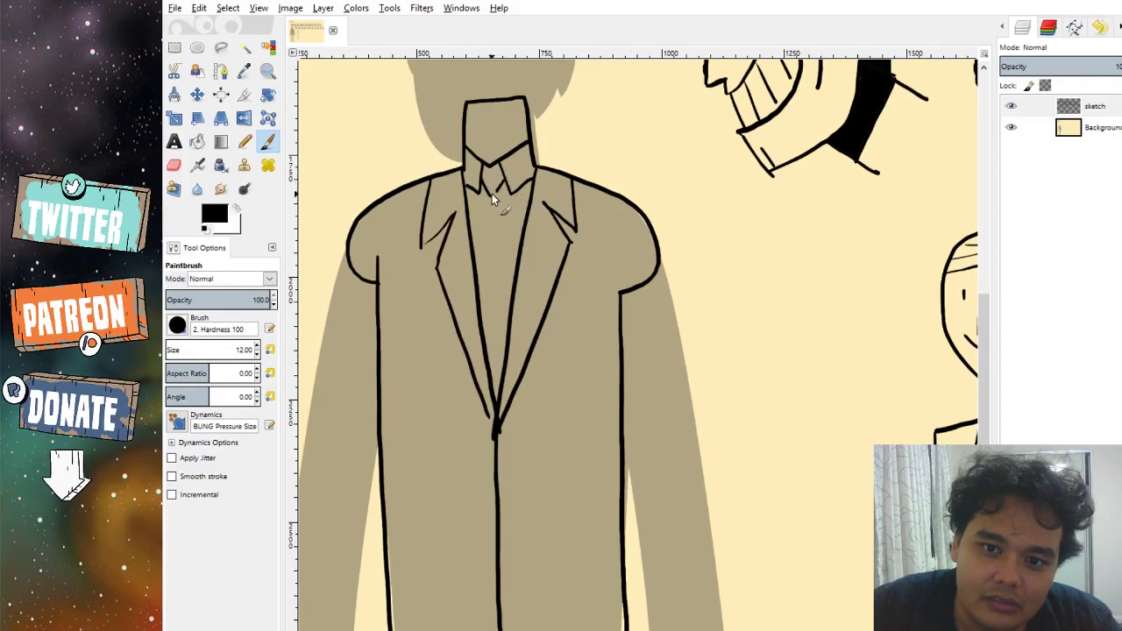
Paint the tie below the shirt collar with two lines spreading outward to the edges of the jacket opening.
drag(492, 193, 477, 263)
drag(502, 198, 521, 265)
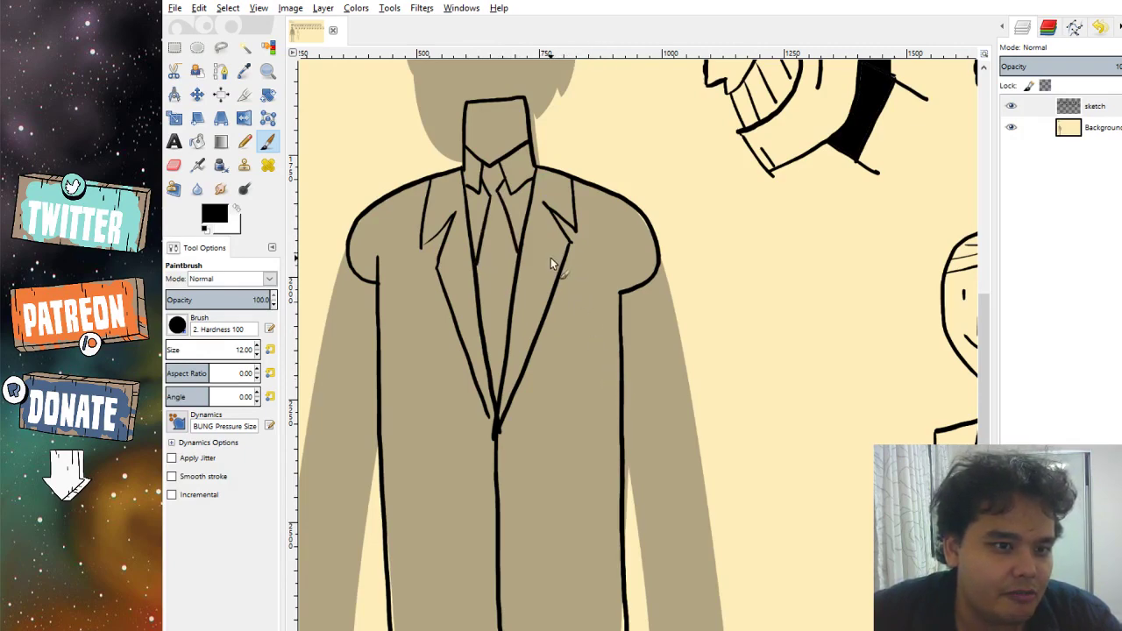
drag(555, 260, 572, 326)
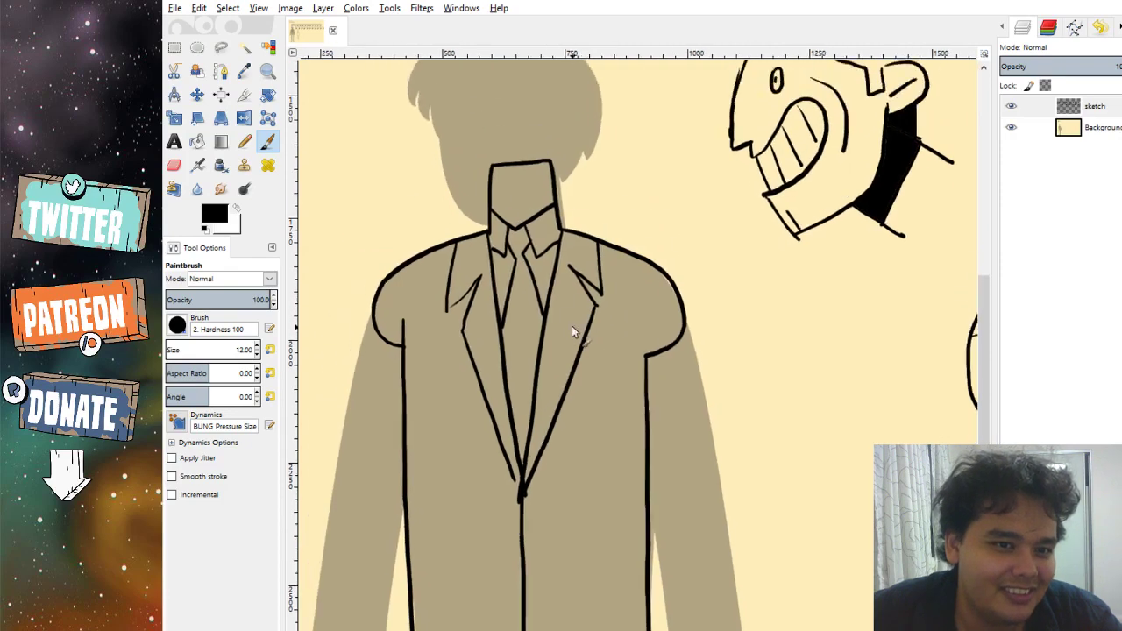
scroll(671, 358, down, 5)
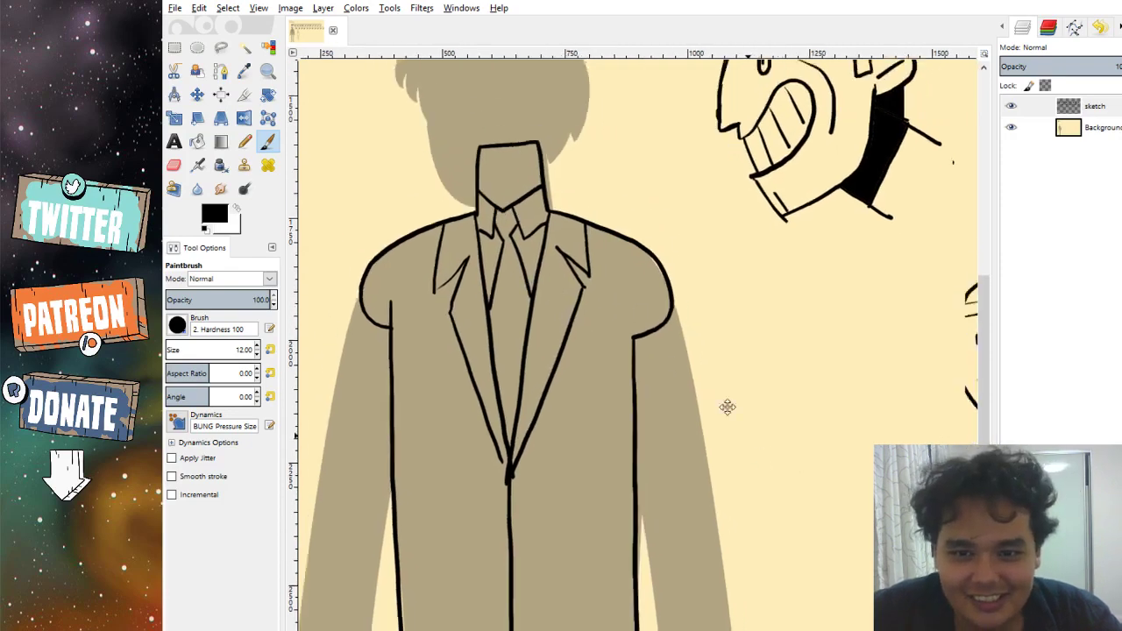
Fill the tie between the shirt collar and the jacket opening with solid black using Bucket Fill.
scroll(614, 430, down, 2)
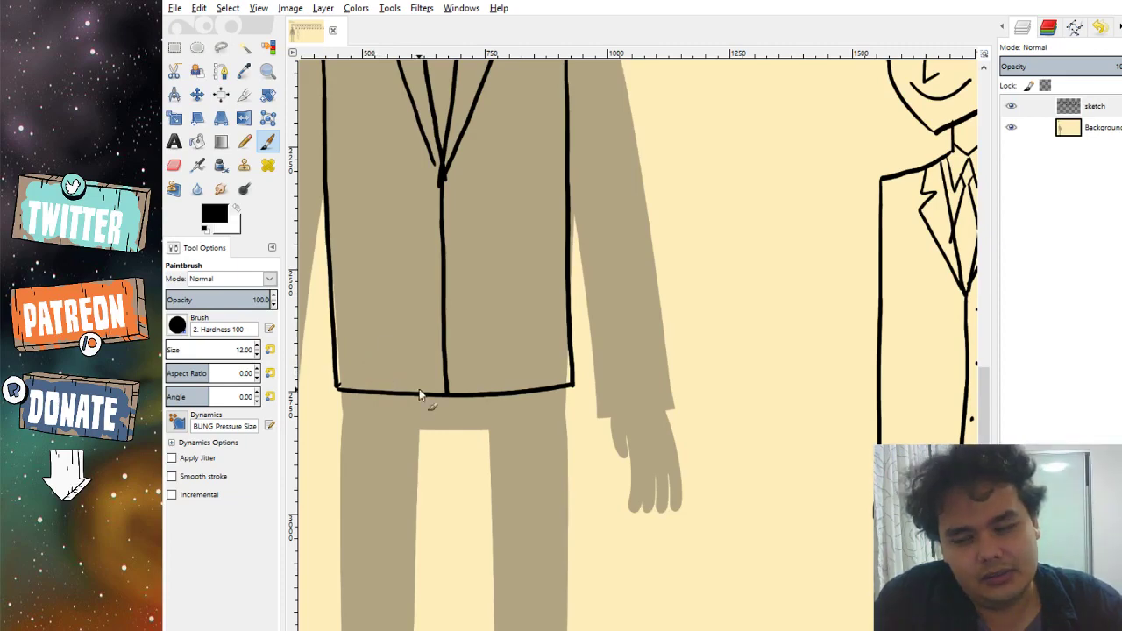
drag(431, 384, 508, 465)
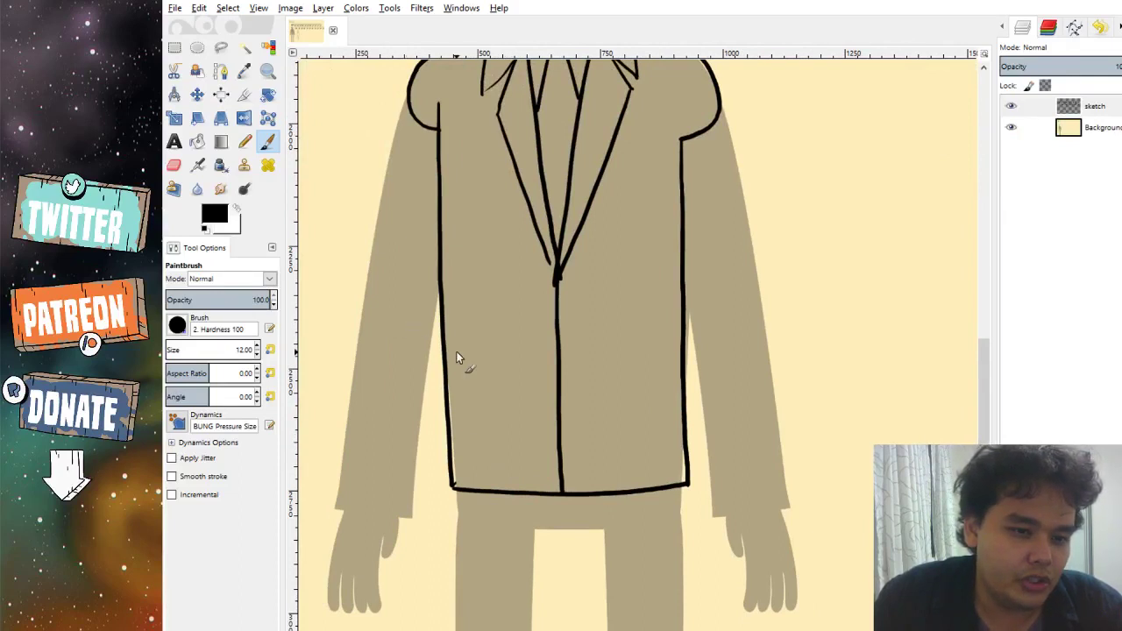
scroll(566, 429, up, 3)
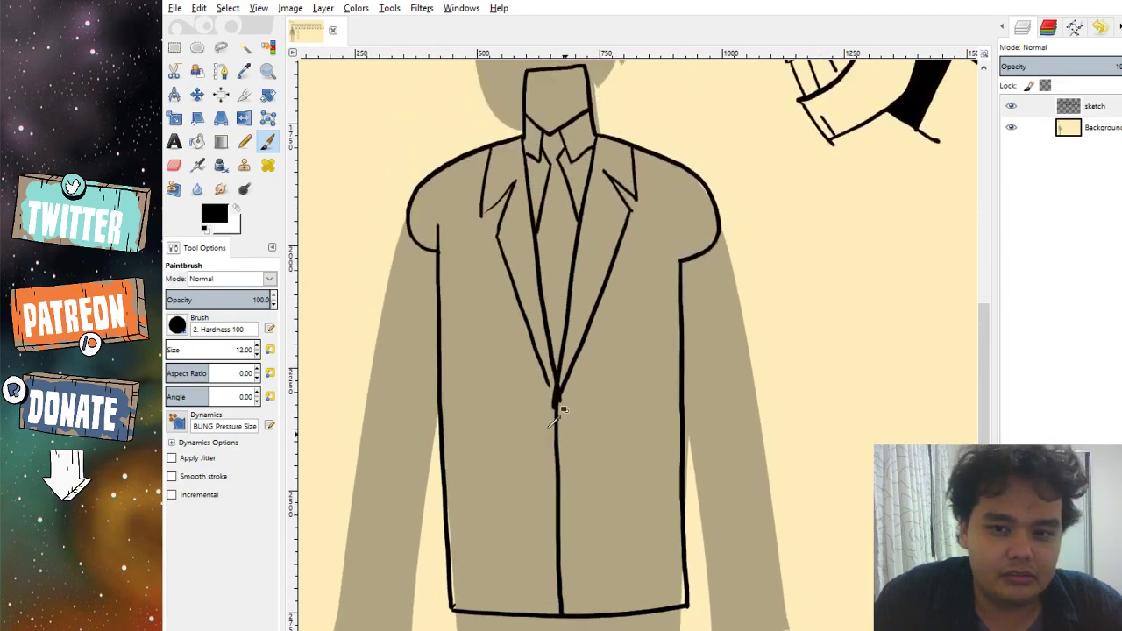
click(197, 141)
scroll(559, 247, up, 2)
click(562, 230)
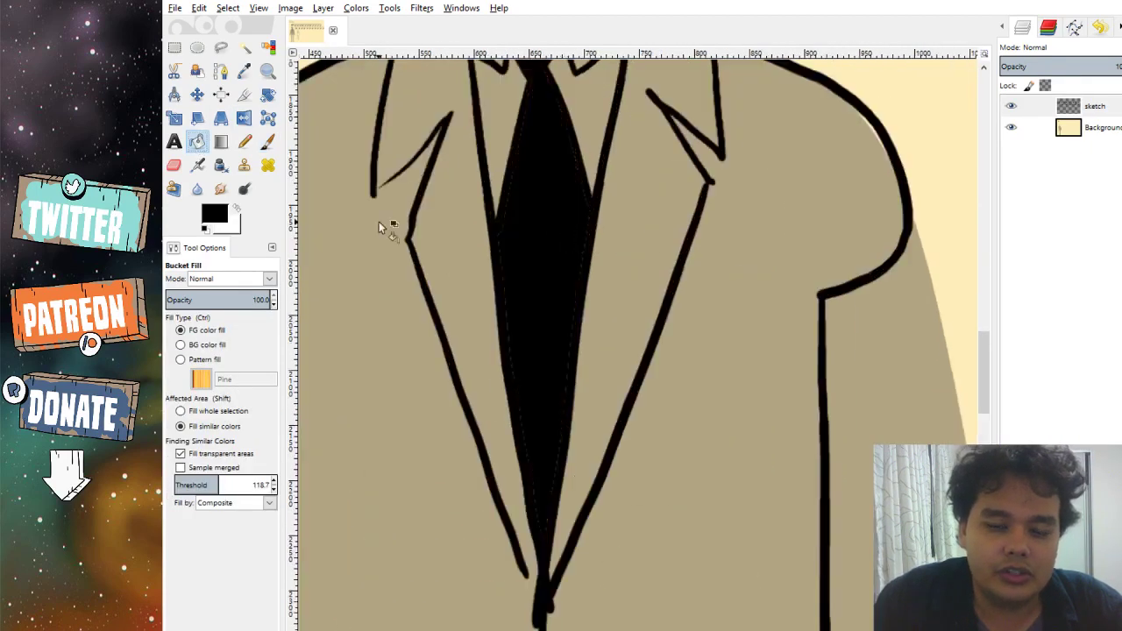
Paint over the thin unfilled gaps around the tie knot with straight black Paintbrush strokes at size 12.
click(267, 142)
scroll(588, 272, down, 4)
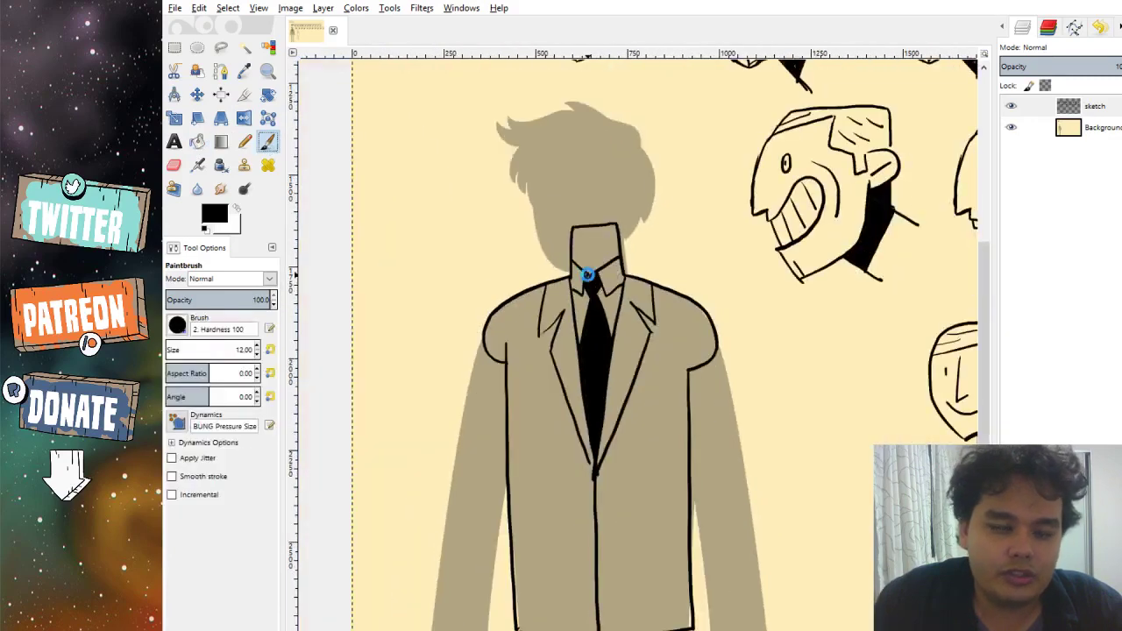
scroll(647, 313, up, 4)
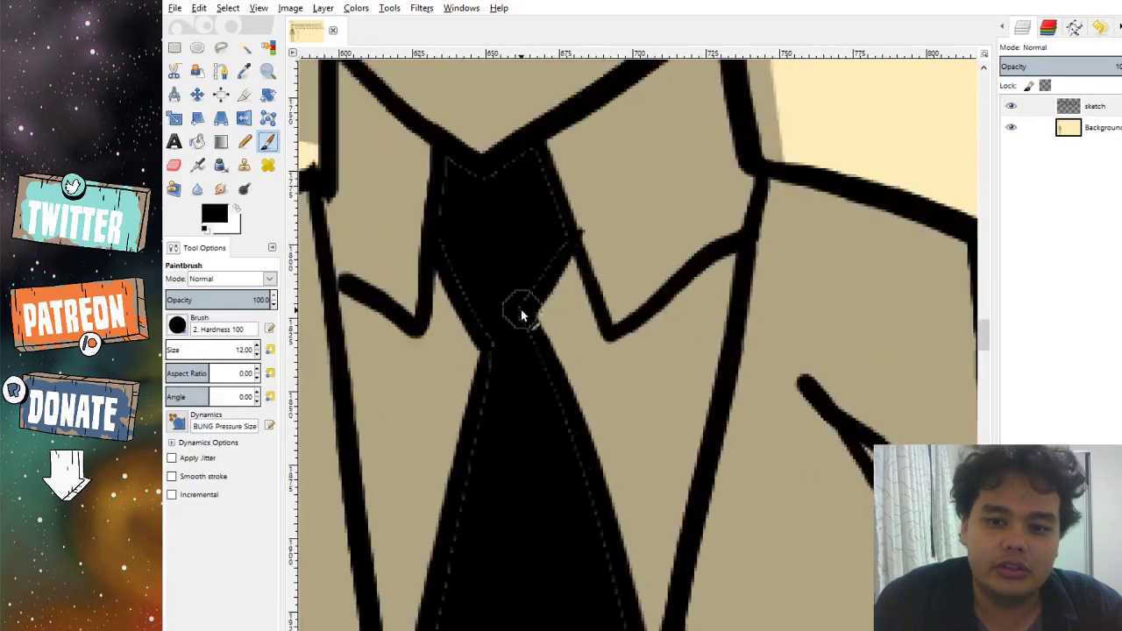
click(524, 334)
shift+click(542, 286)
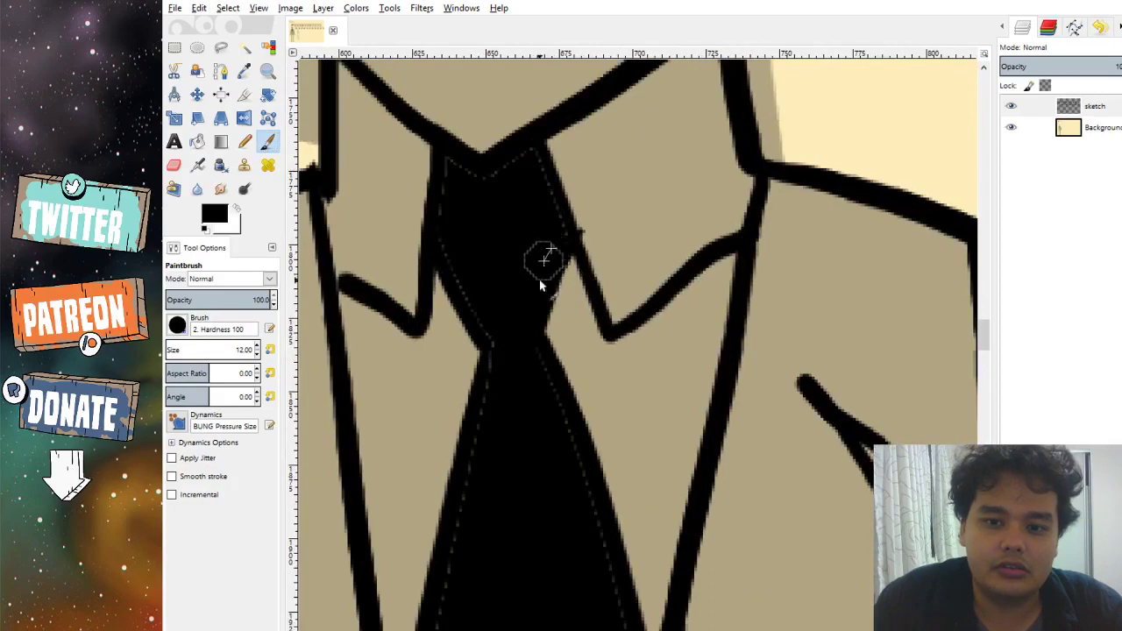
shift+click(514, 357)
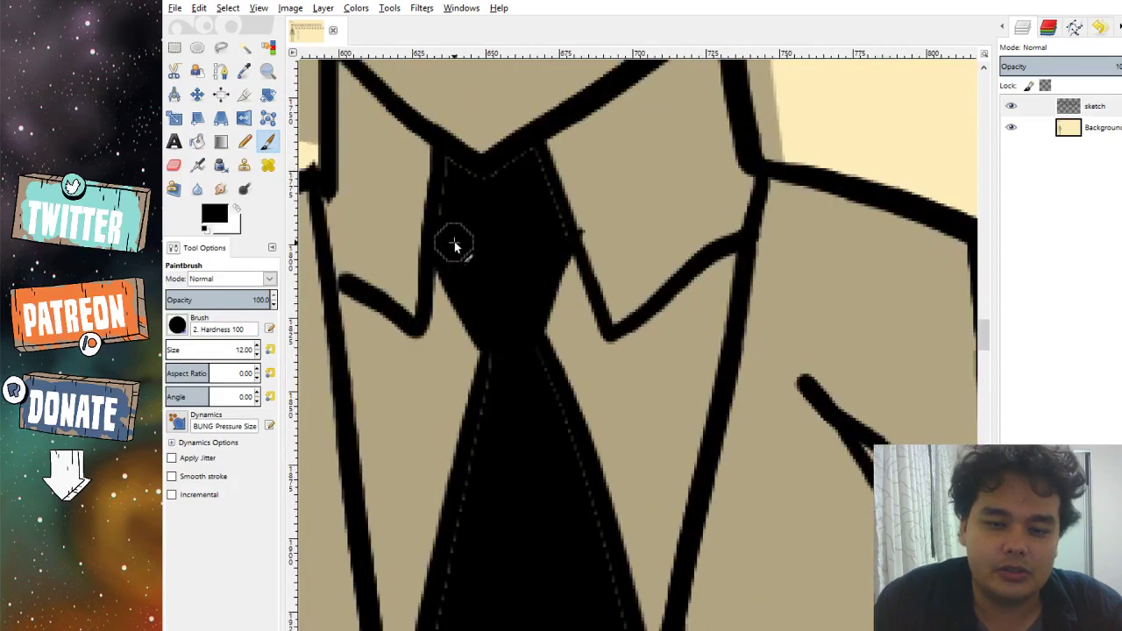
shift+click(453, 178)
shift+click(526, 160)
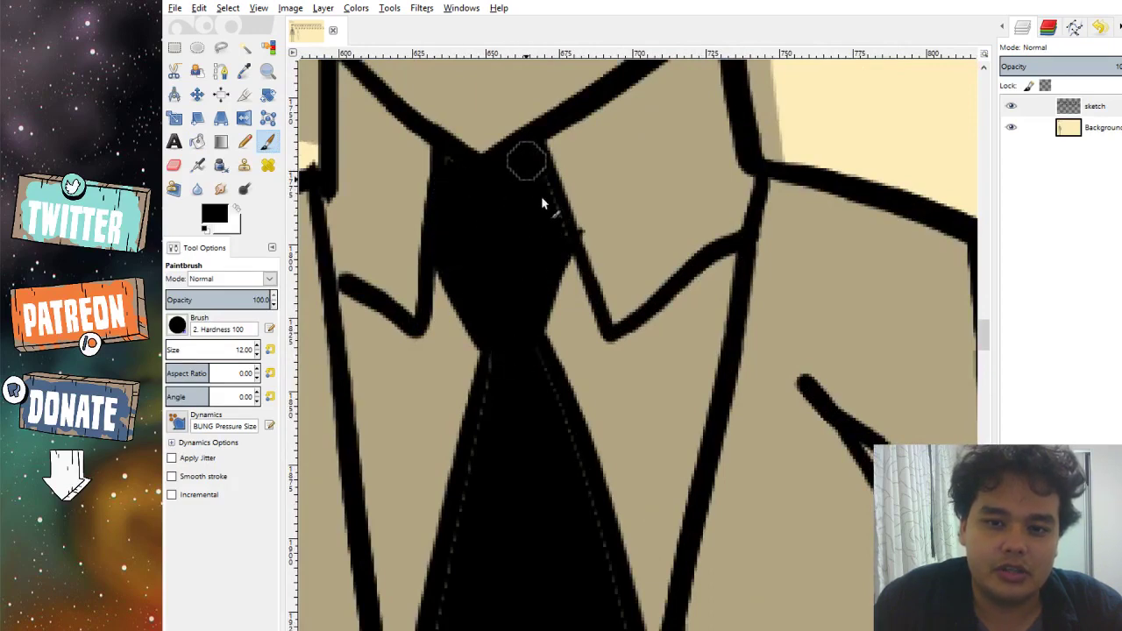
shift+click(566, 245)
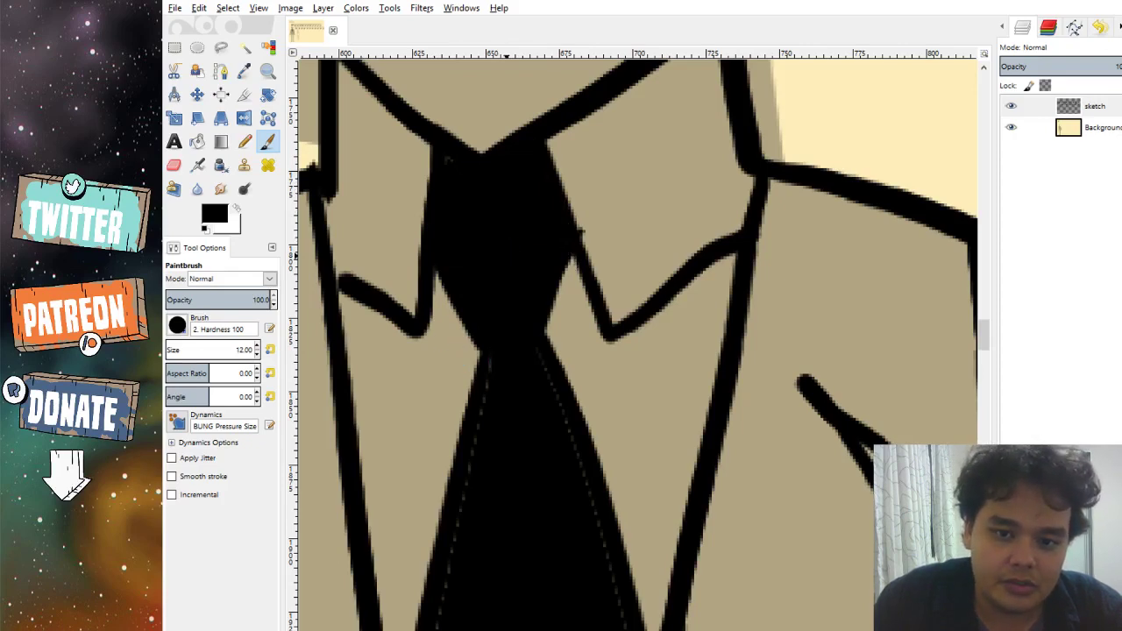
Cover the unfilled gap along the tie's left edge with straight black strokes from below the knot down to the tip.
scroll(500, 358, down, 5)
shift+click(444, 317)
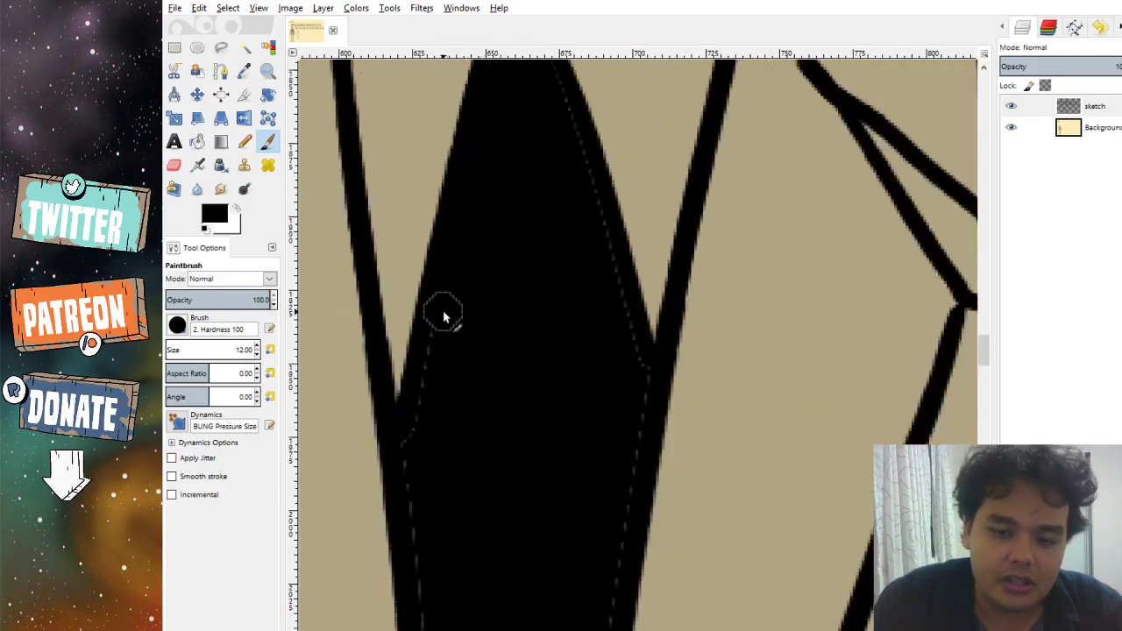
scroll(445, 317, down, 5)
shift+click(413, 288)
scroll(413, 288, down, 5)
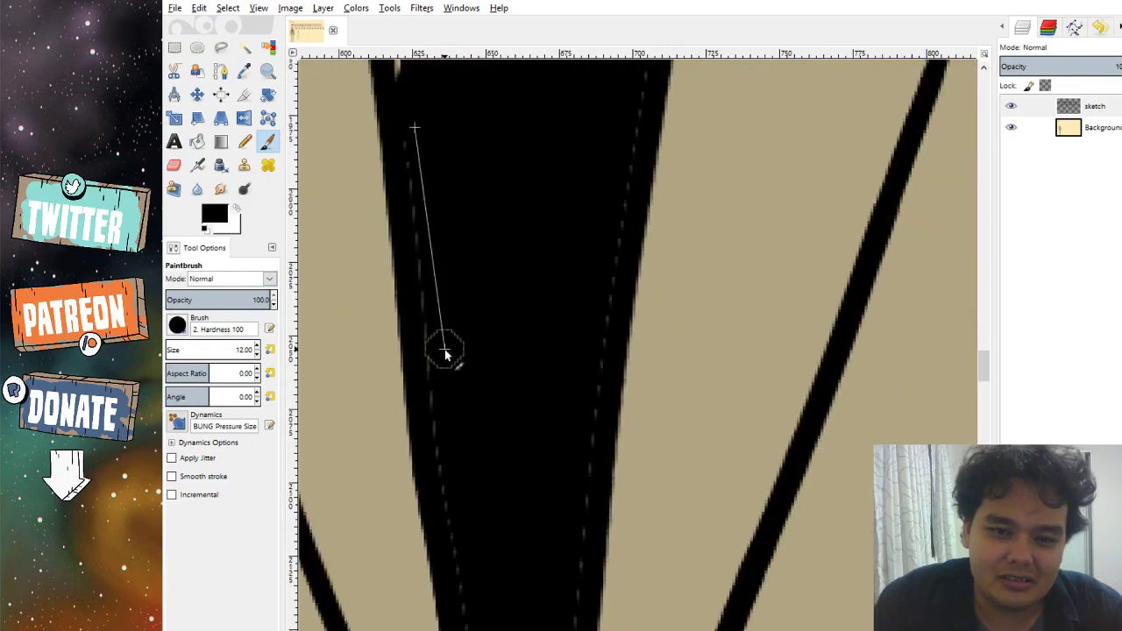
shift+click(445, 352)
scroll(451, 353, down, 5)
shift+click(471, 363)
scroll(491, 350, down, 10)
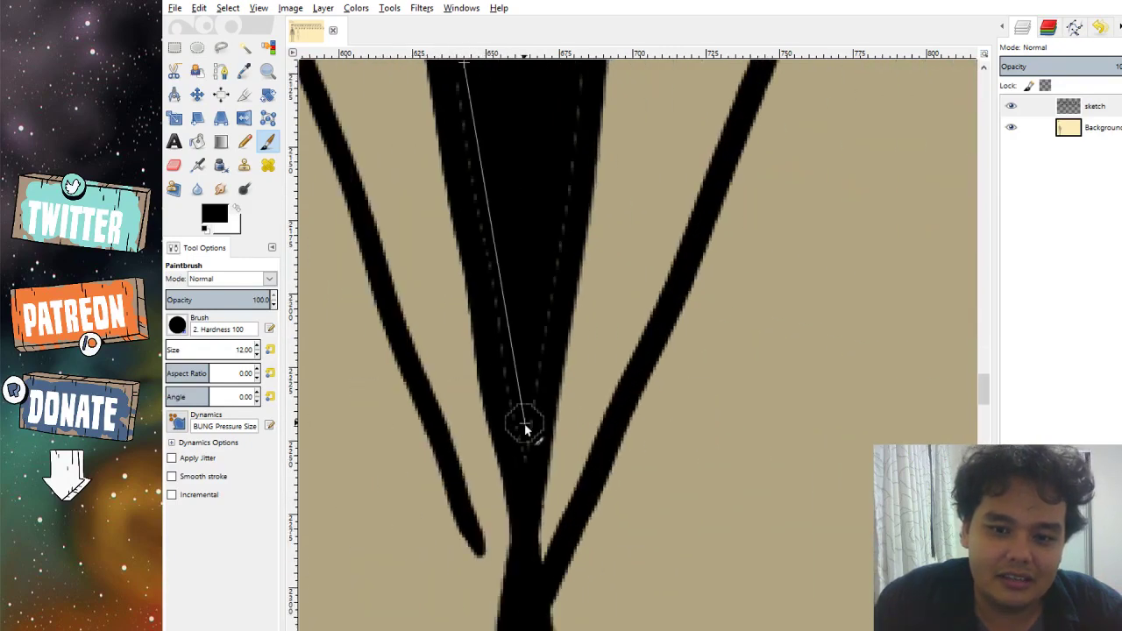
shift+click(524, 430)
Cover the unfilled gap along the tie's right edge with straight black strokes from the tip back up to the knot.
scroll(518, 450, up, 5)
shift+click(568, 298)
scroll(574, 270, up, 10)
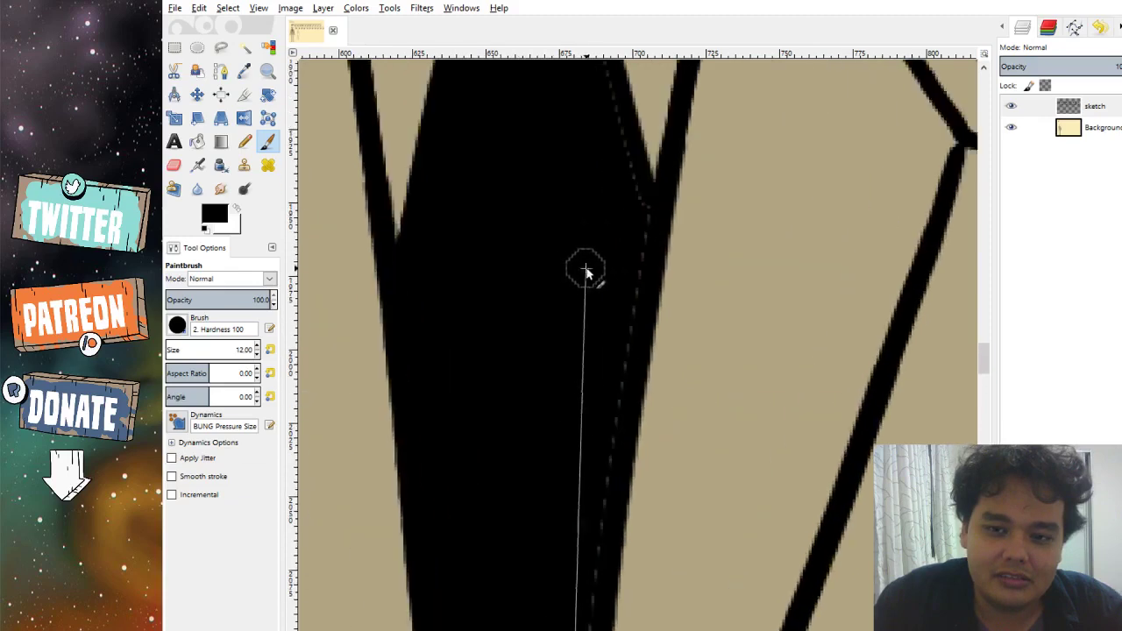
shift+click(639, 223)
scroll(614, 223, up, 10)
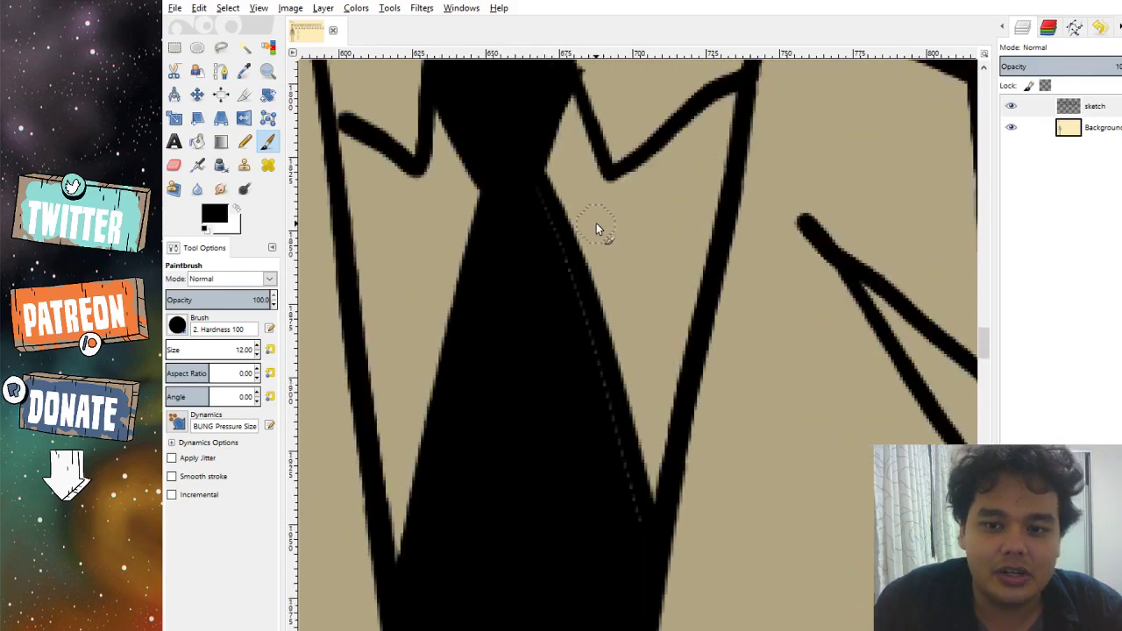
shift+click(559, 254)
shift+click(511, 161)
scroll(509, 167, down, 4)
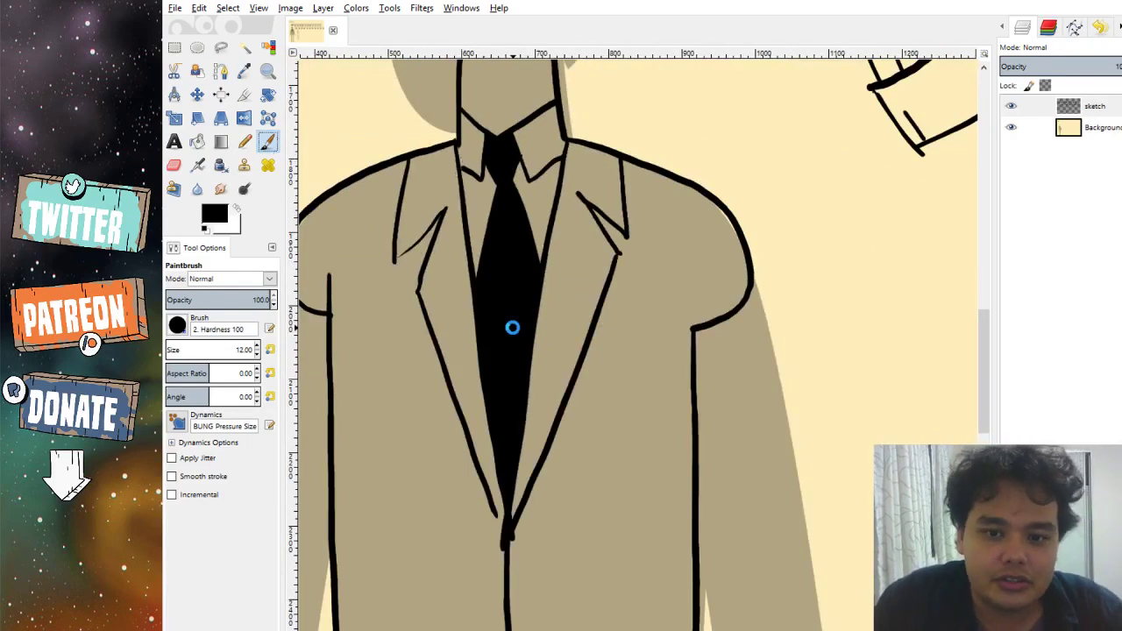
scroll(549, 308, down, 4)
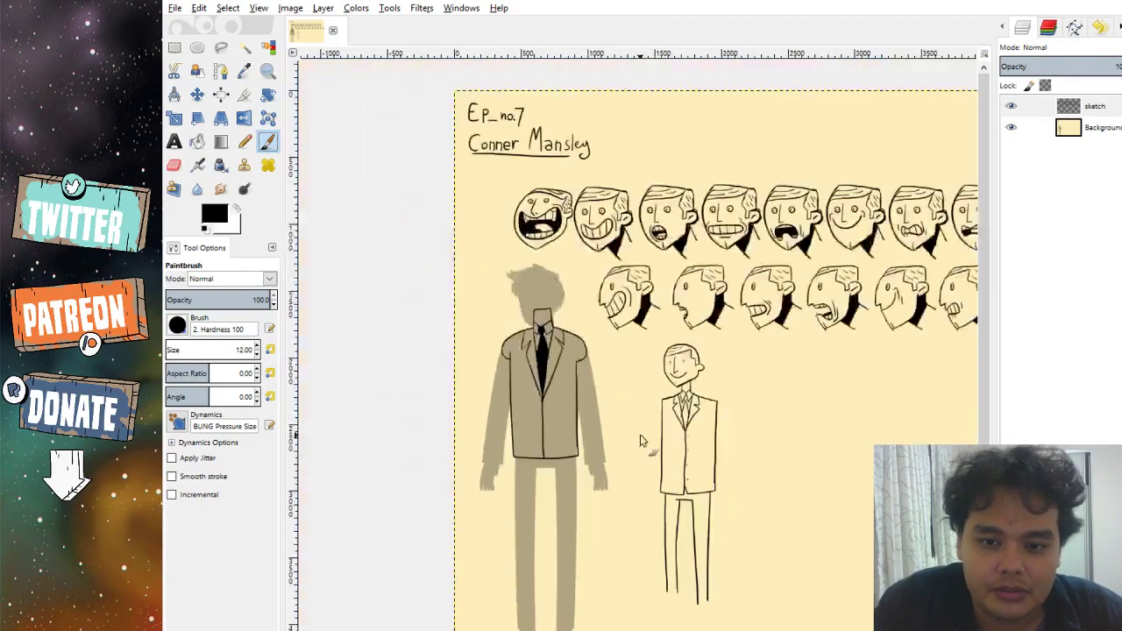
Paint the outer line of the silhouette's left trouser leg from the jacket hem to the ankle, redrawing it once, and add the cuff.
scroll(639, 444, up, 3)
scroll(519, 500, up, 1)
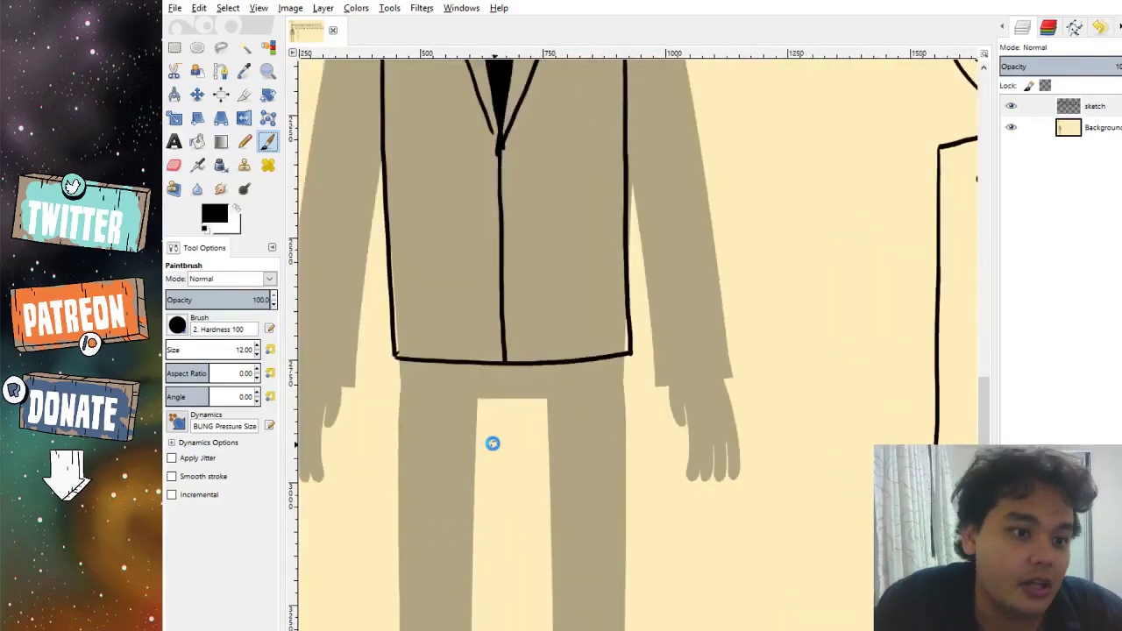
scroll(503, 370, down, 3)
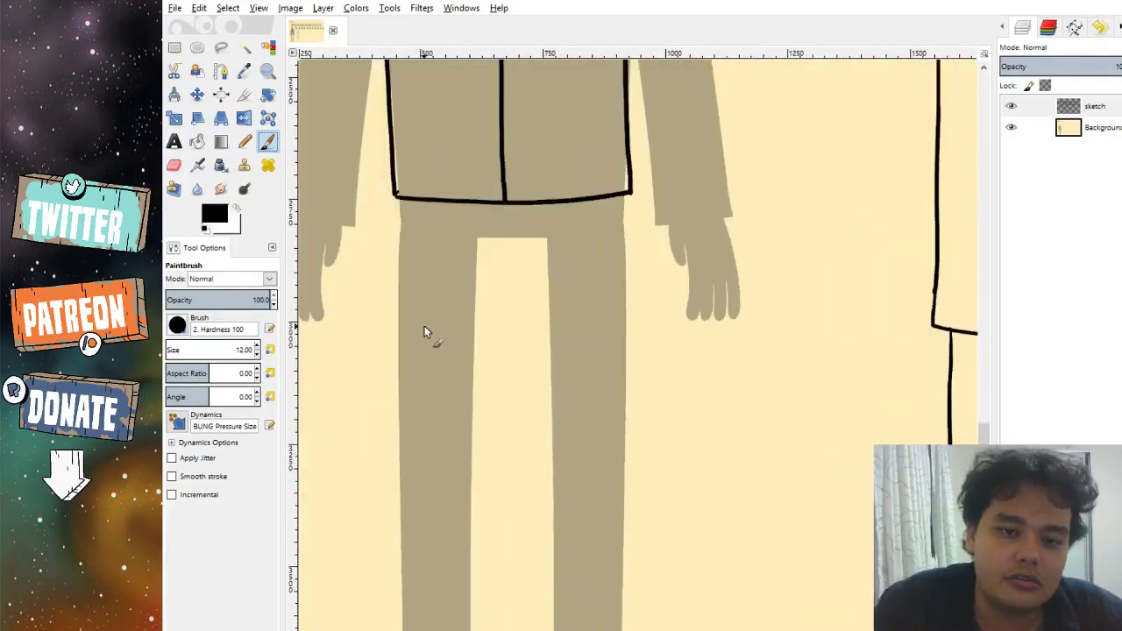
scroll(424, 331, down, 3)
scroll(441, 242, right, 1)
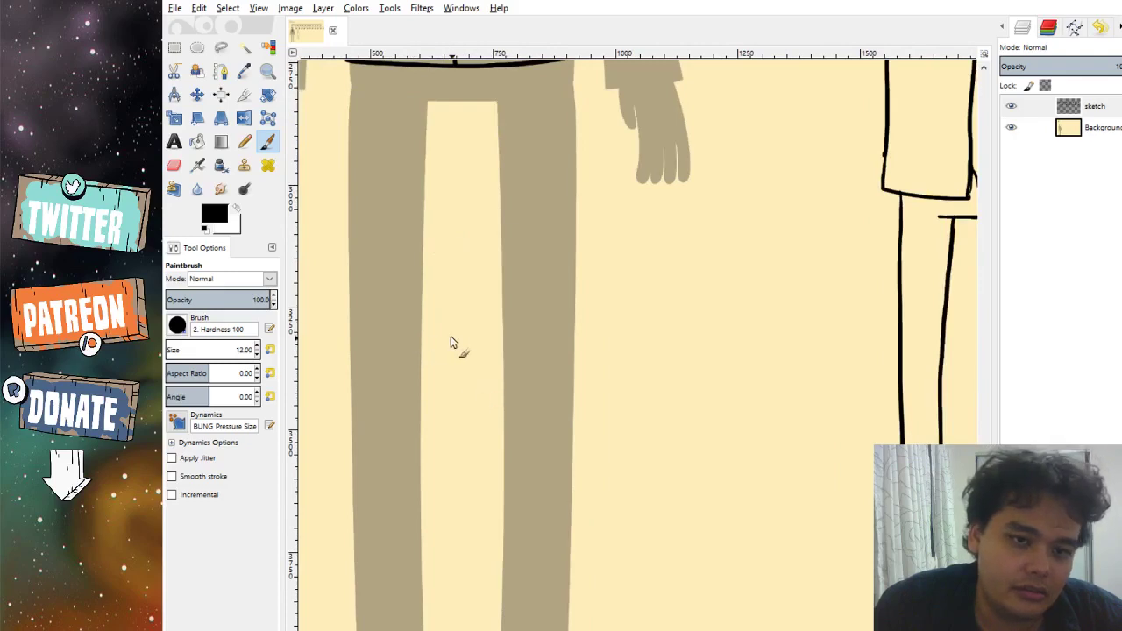
drag(451, 342, 432, 356)
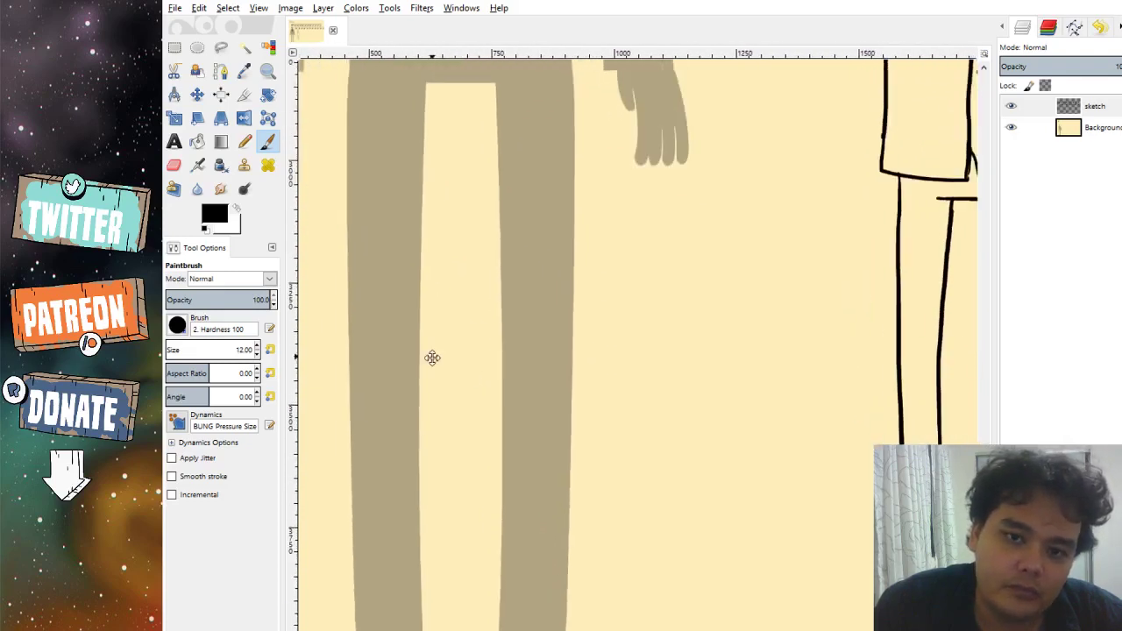
scroll(413, 285, up, 1)
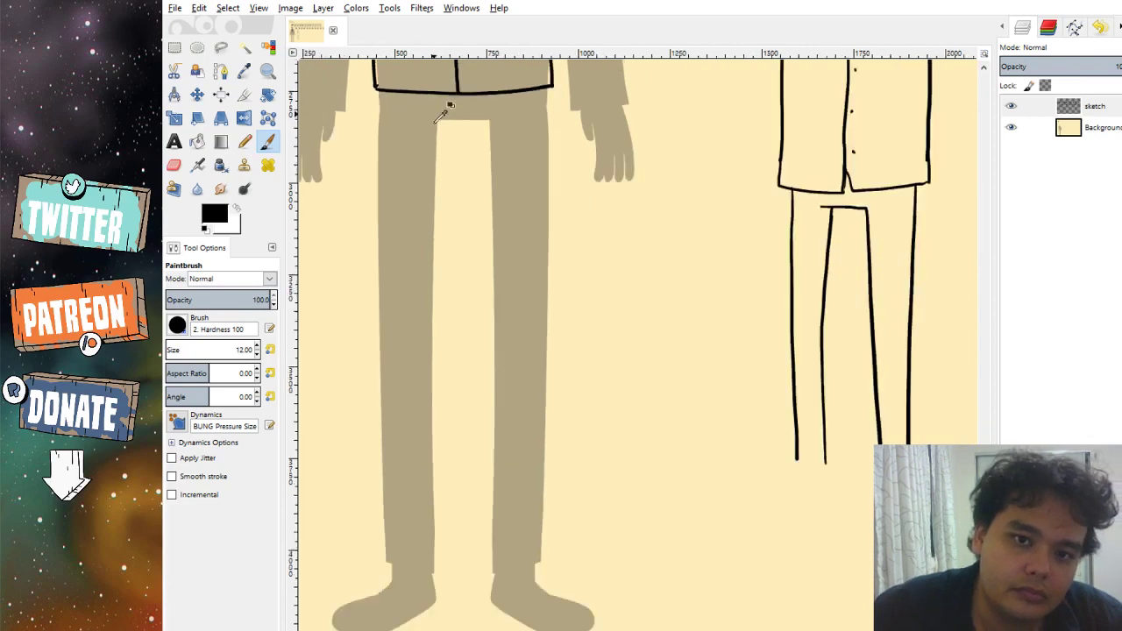
scroll(431, 140, down, 1)
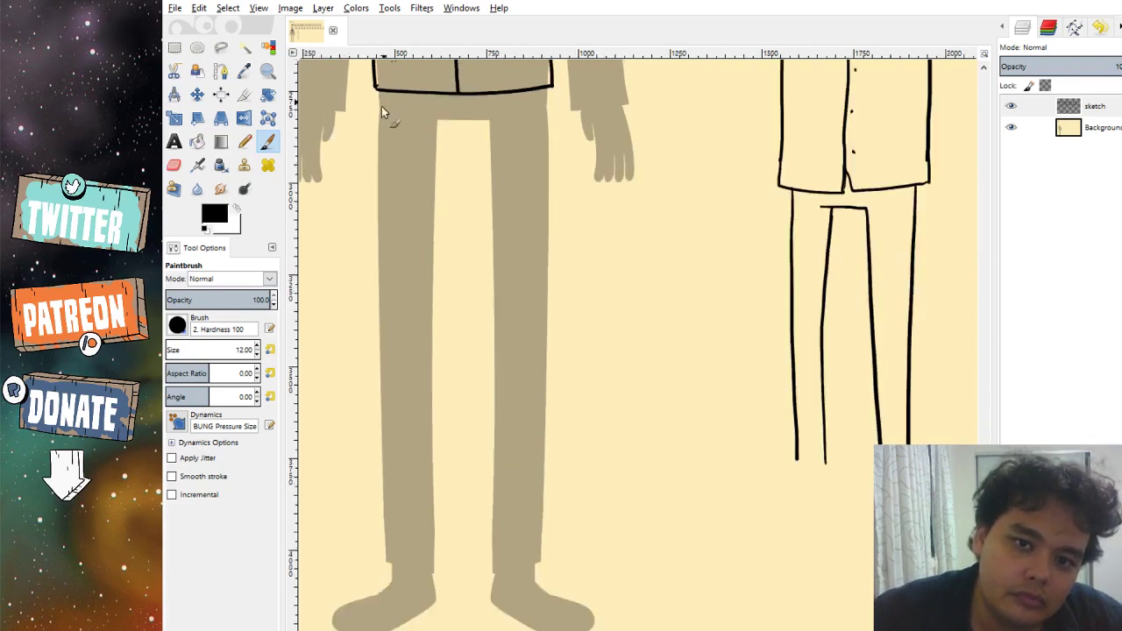
drag(380, 92, 377, 489)
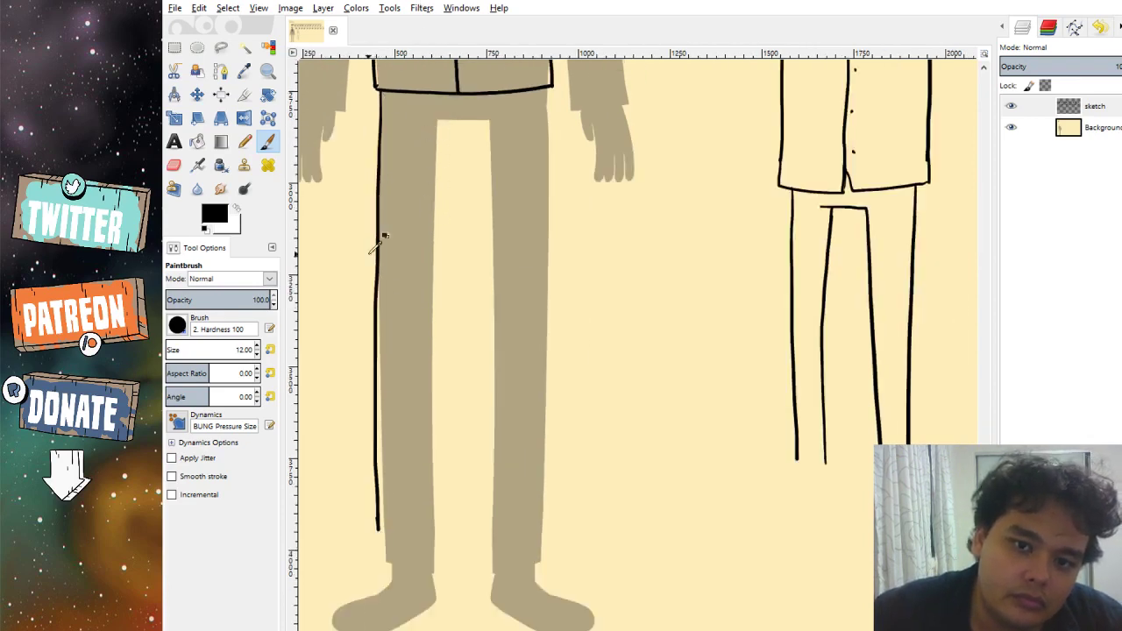
key(ctrl+z)
mouse_move(381, 92)
mouse_down()
mouse_move(396, 566)
mouse_move(433, 570)
mouse_up()
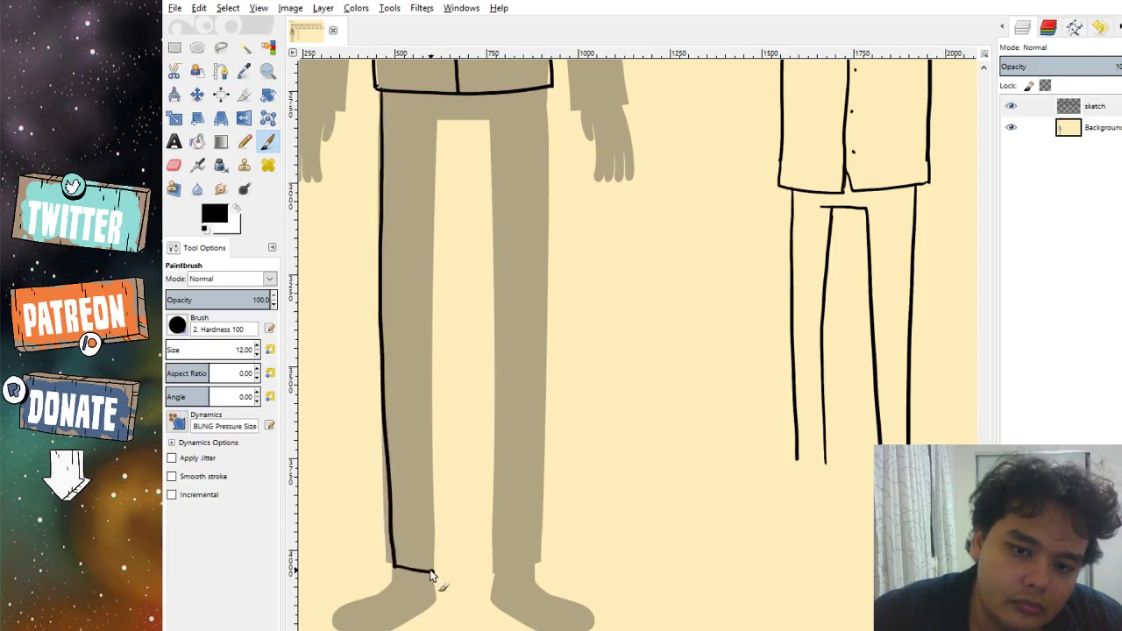
Paint the crotch line and both inner trouser leg lines down to the ankles, with a cuff on the right leg.
scroll(380, 219, up, 1)
drag(405, 156, 404, 603)
mouse_move(406, 157)
mouse_down()
mouse_move(458, 154)
mouse_move(465, 605)
mouse_move(504, 600)
mouse_up()
scroll(488, 584, up, 1)
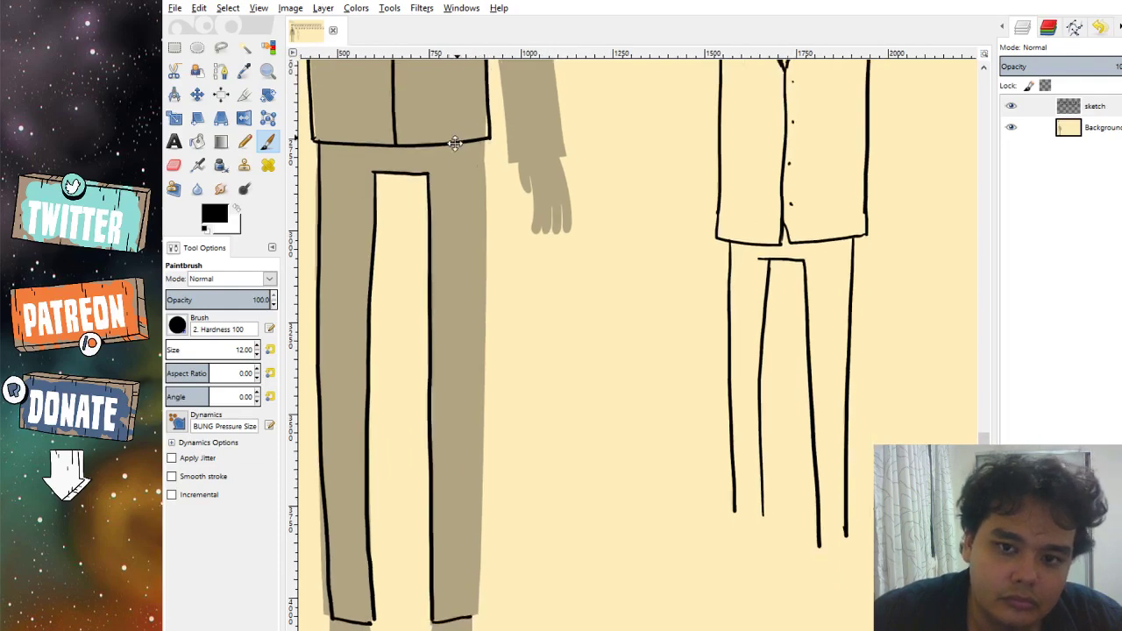
Paint the outer line of the right trouser leg from the jacket hem down to its cuff.
scroll(473, 351, right, 1)
drag(483, 145, 482, 238)
drag(477, 518, 472, 607)
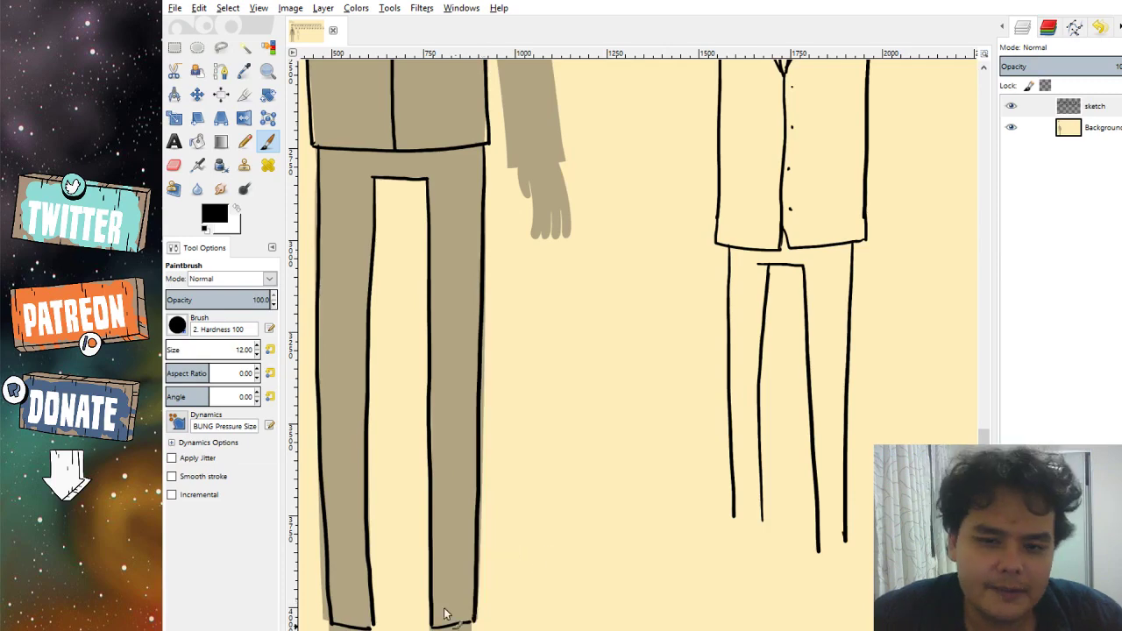
drag(445, 614, 477, 572)
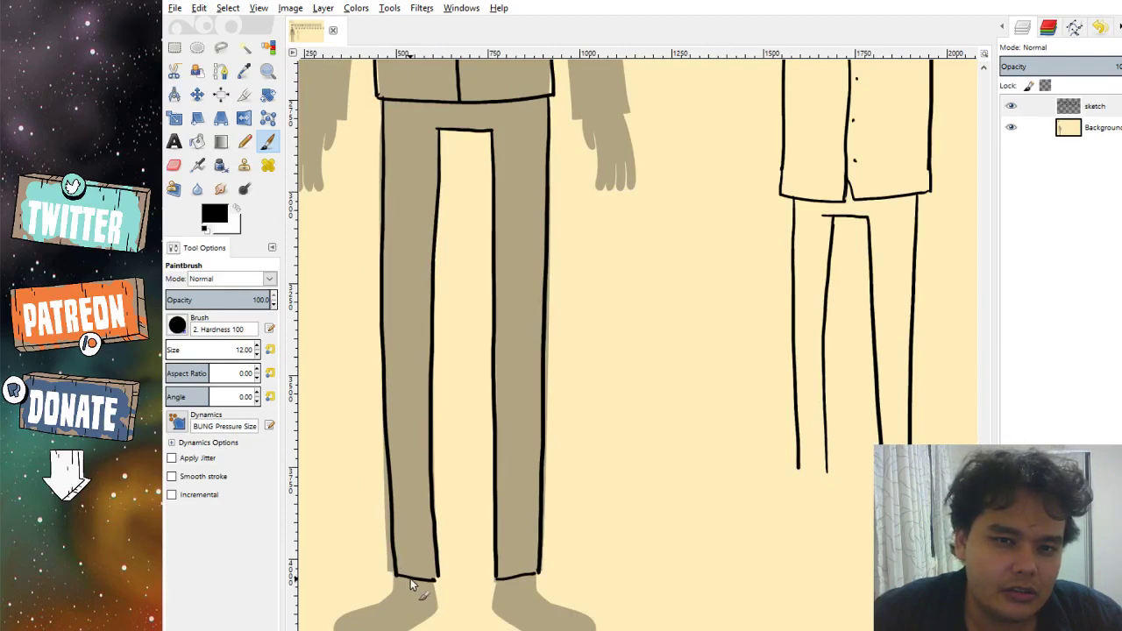
Outline a pointed, outward-facing shoe below each trouser cuff, following the silhouette's feet.
mouse_move(396, 589)
mouse_down()
mouse_move(334, 627)
mouse_move(387, 627)
mouse_move(417, 616)
mouse_up()
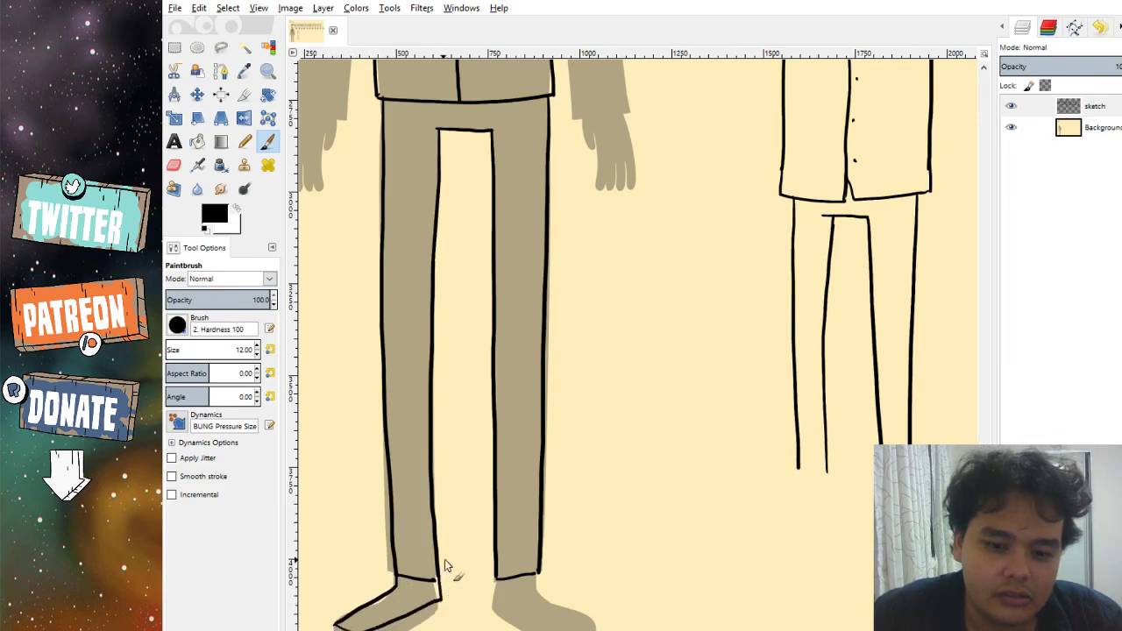
scroll(445, 561, down, 1)
scroll(444, 561, right, 2)
mouse_move(407, 540)
mouse_down()
mouse_move(409, 568)
mouse_move(496, 602)
mouse_move(522, 589)
mouse_move(454, 554)
mouse_up()
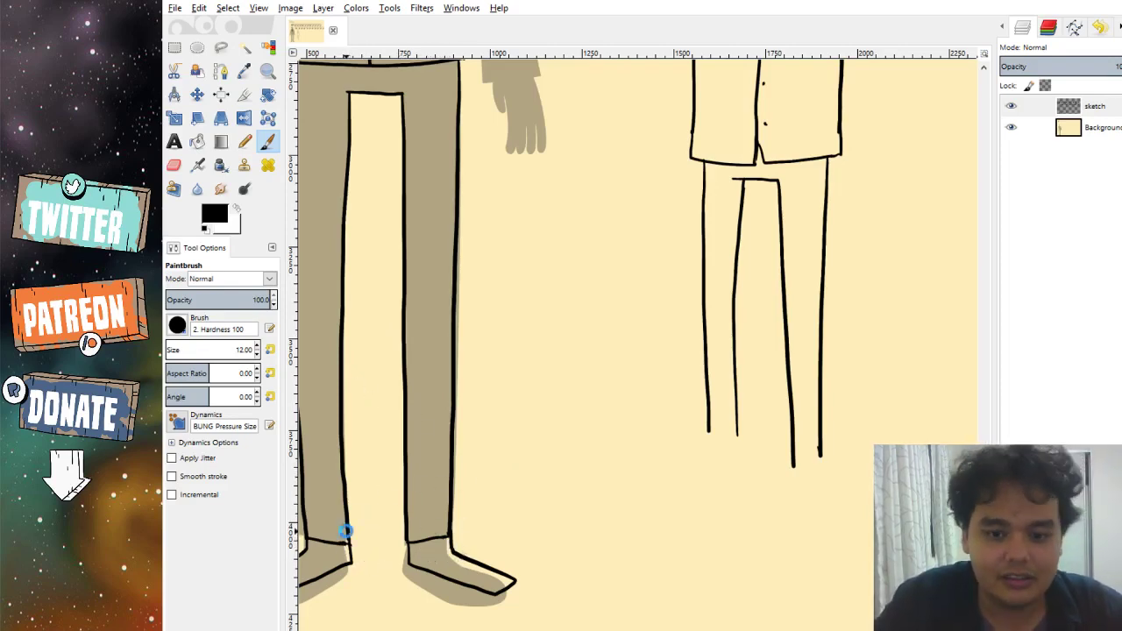
Fill both shoes with solid black using Bucket Fill, and return to the Paintbrush.
click(197, 141)
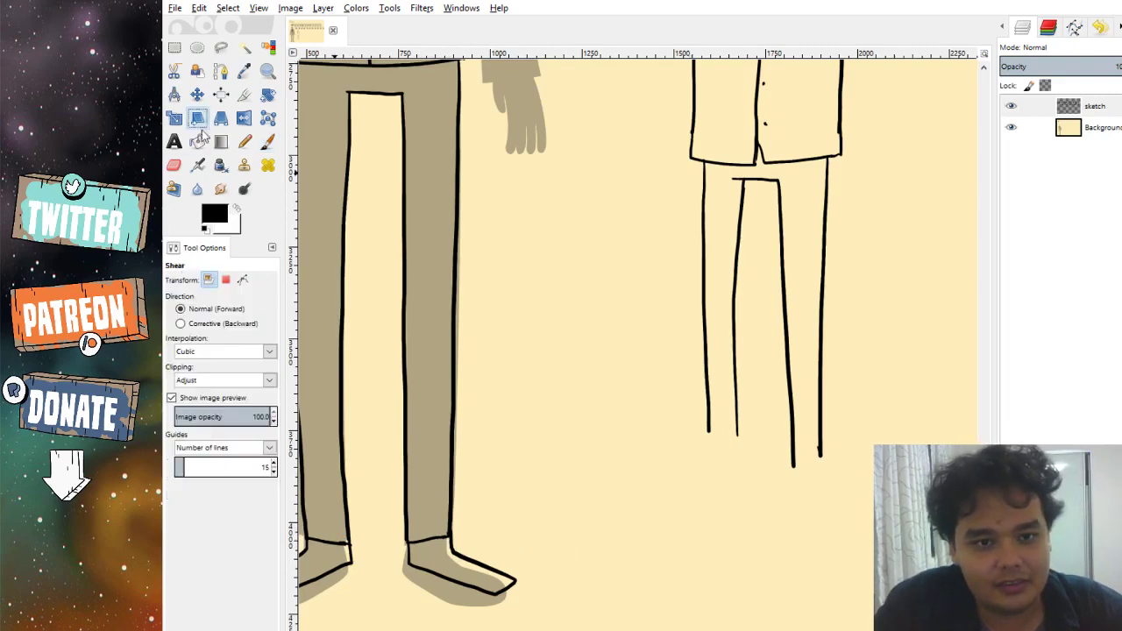
click(333, 559)
click(441, 549)
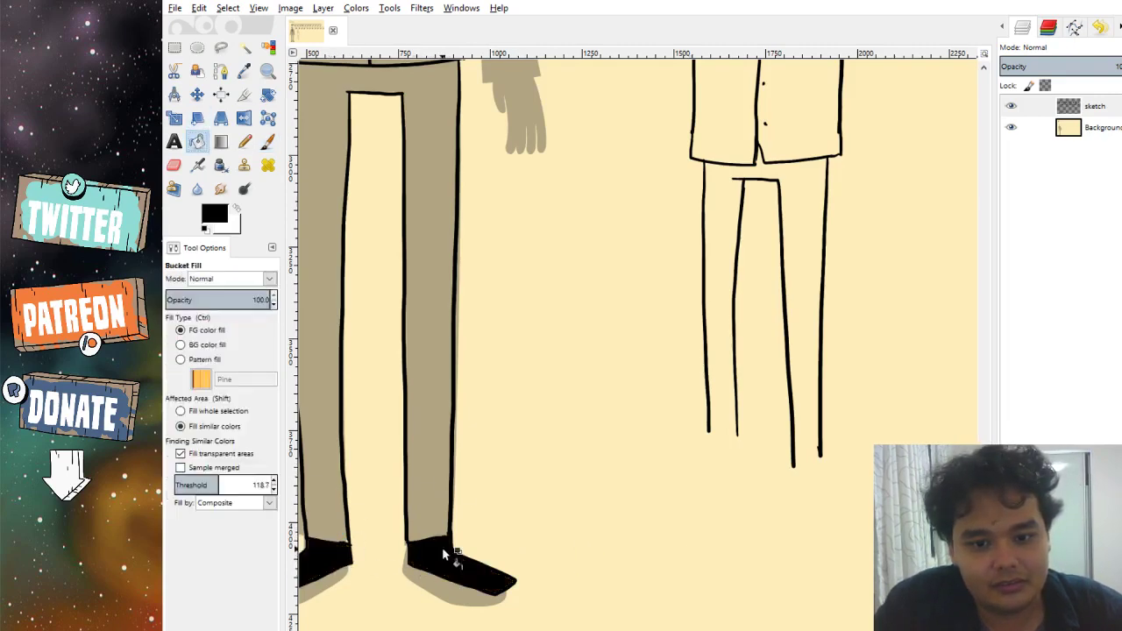
ctrl+scroll(441, 547, down, 2)
click(268, 141)
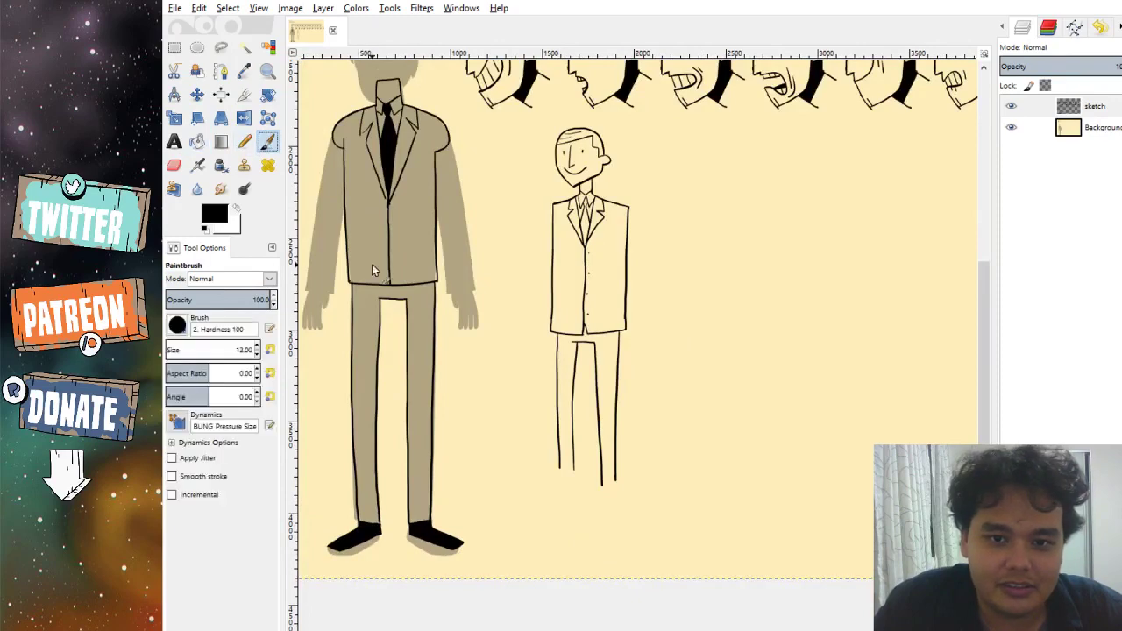
Paint a diagonal edge across the neck above the collar, fill the area above it black with Bucket Fill, and touch up its edge.
scroll(371, 272, up, 3)
ctrl+scroll(359, 395, up, 2)
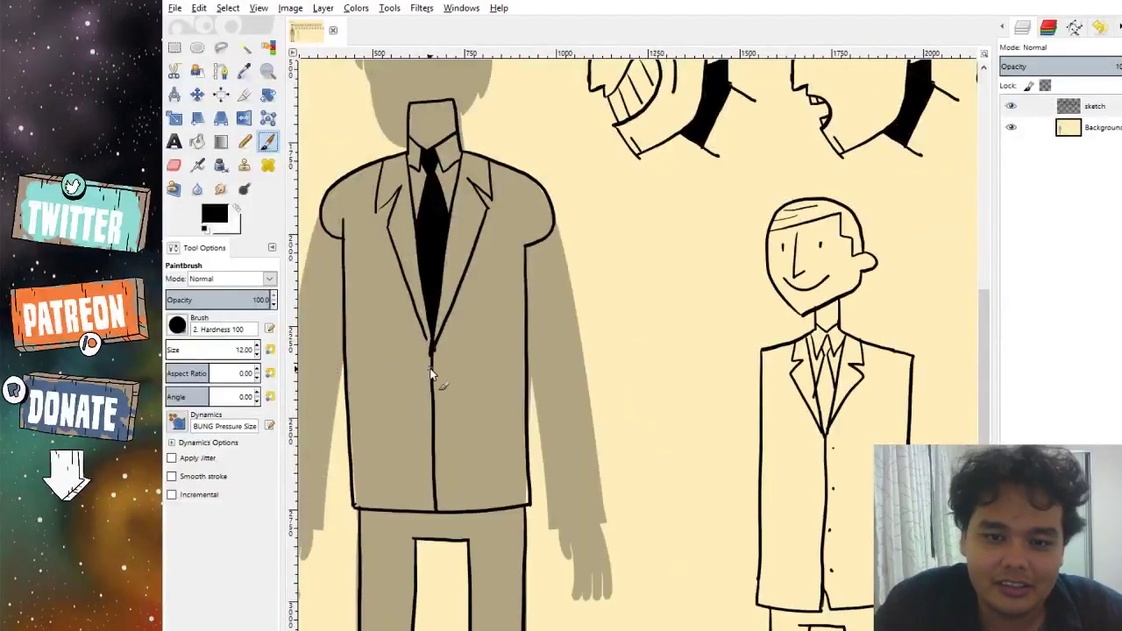
scroll(446, 325, up, 3)
ctrl+scroll(439, 300, up, 3)
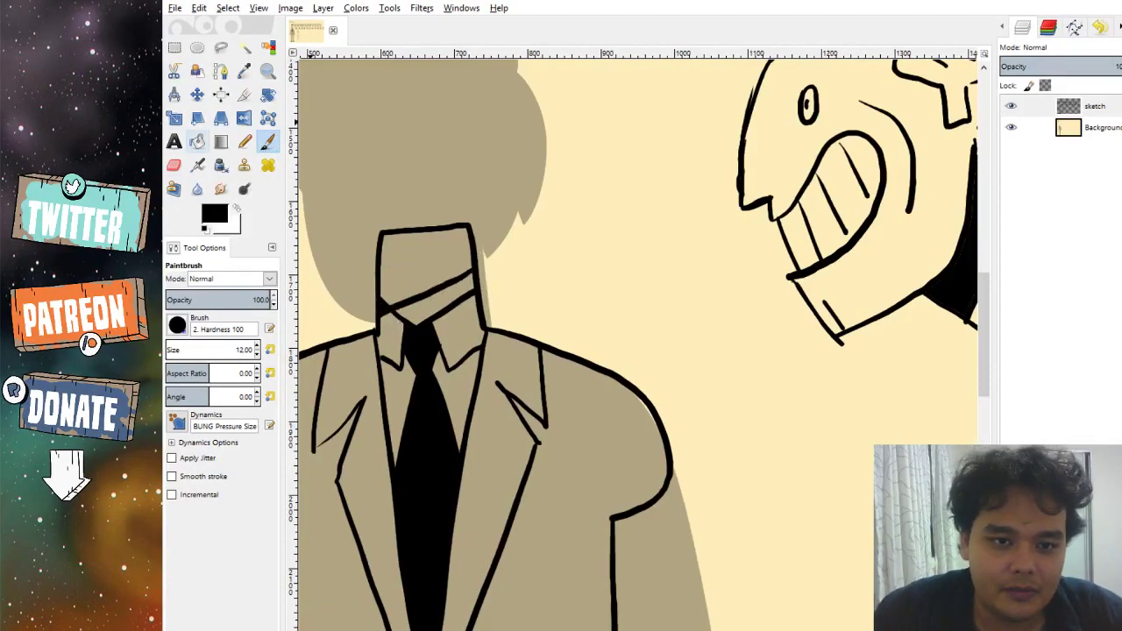
click(197, 142)
click(433, 263)
click(267, 141)
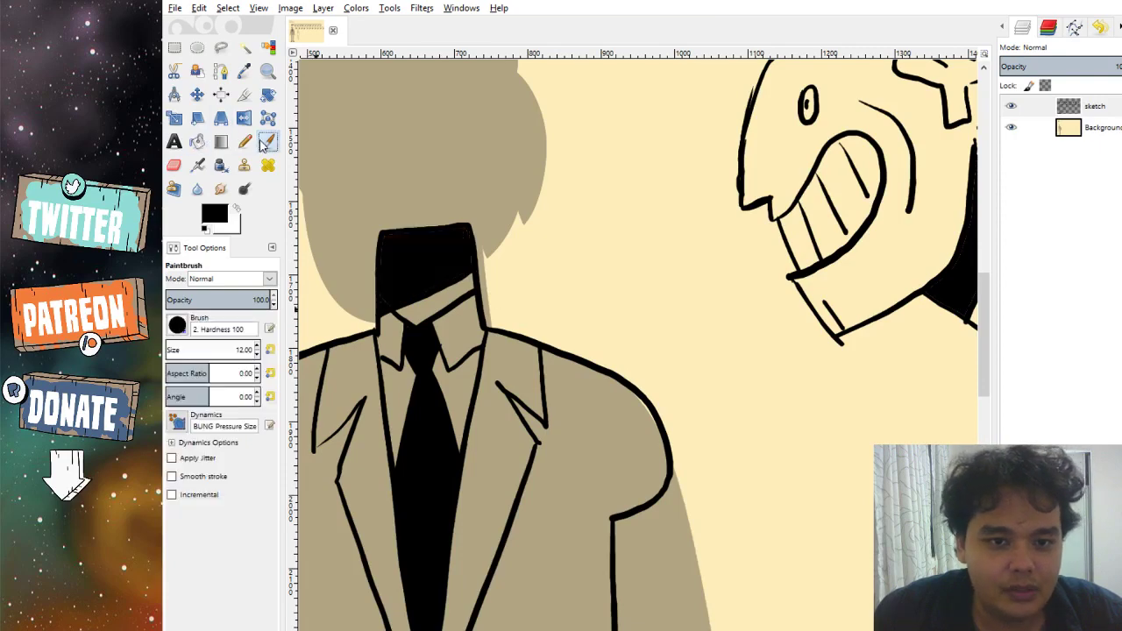
scroll(390, 259, down, 1)
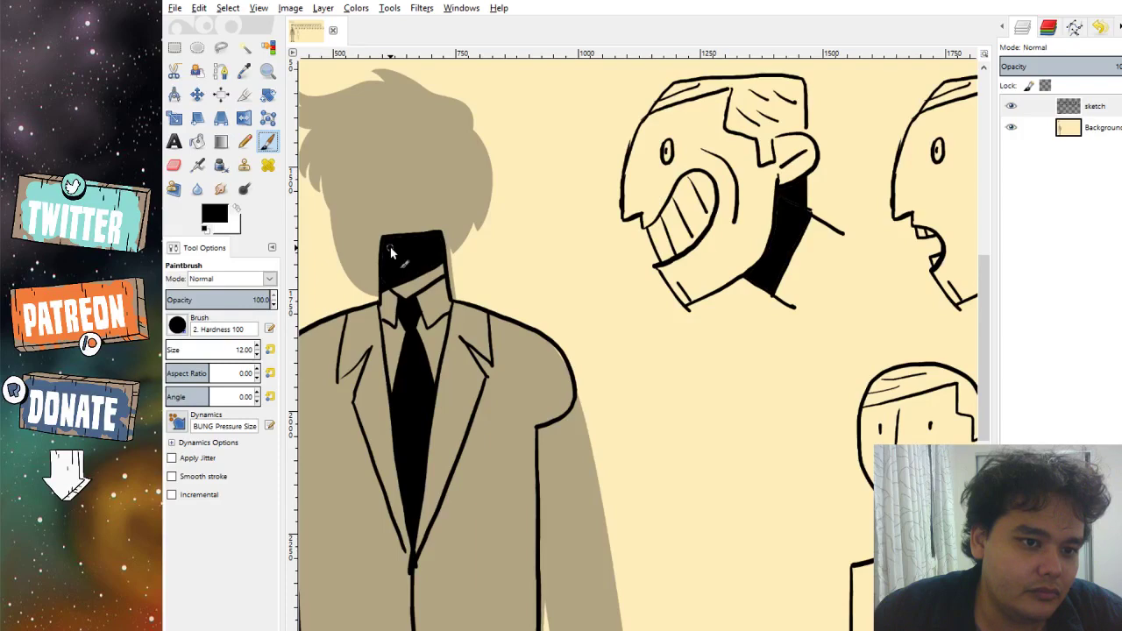
drag(387, 249, 382, 282)
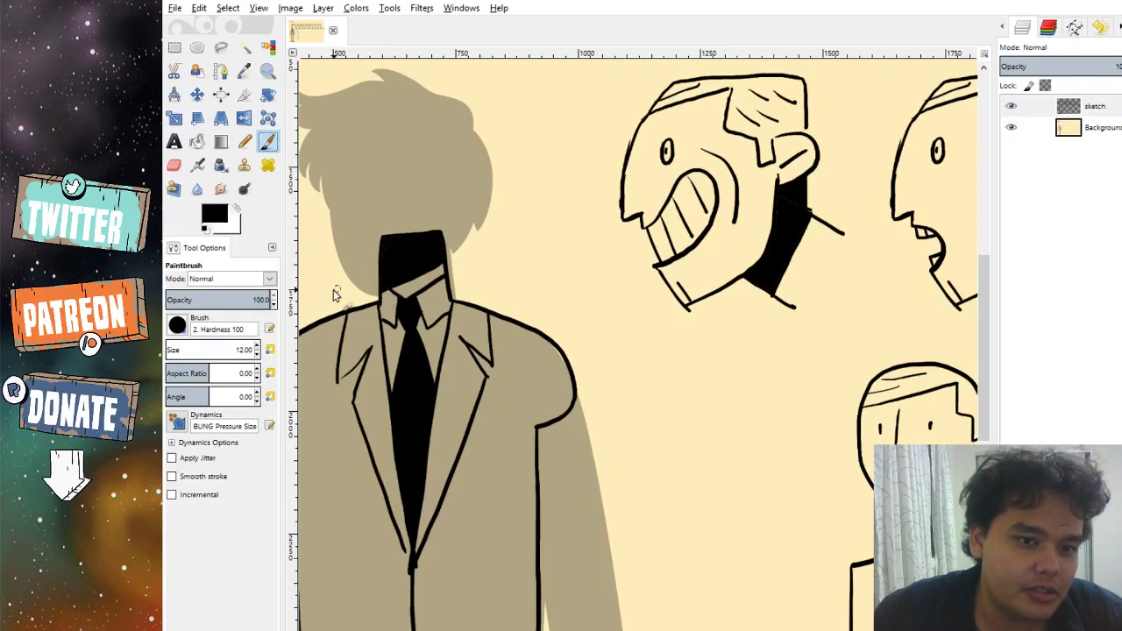
scroll(333, 289, down, 1)
scroll(395, 399, down, 1)
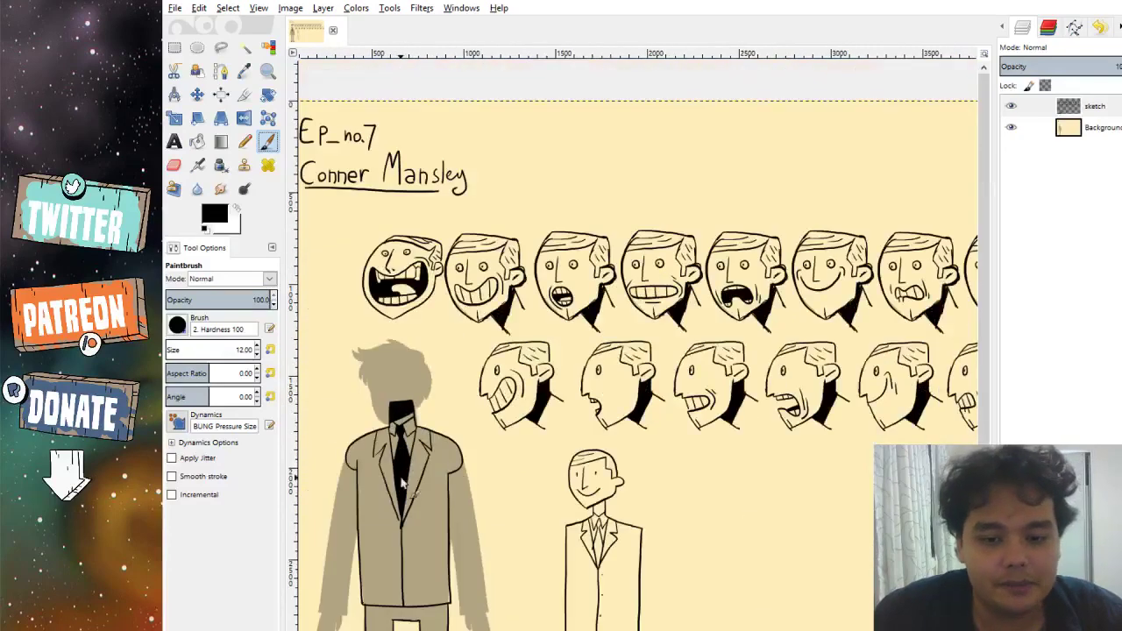
scroll(402, 485, up, 3)
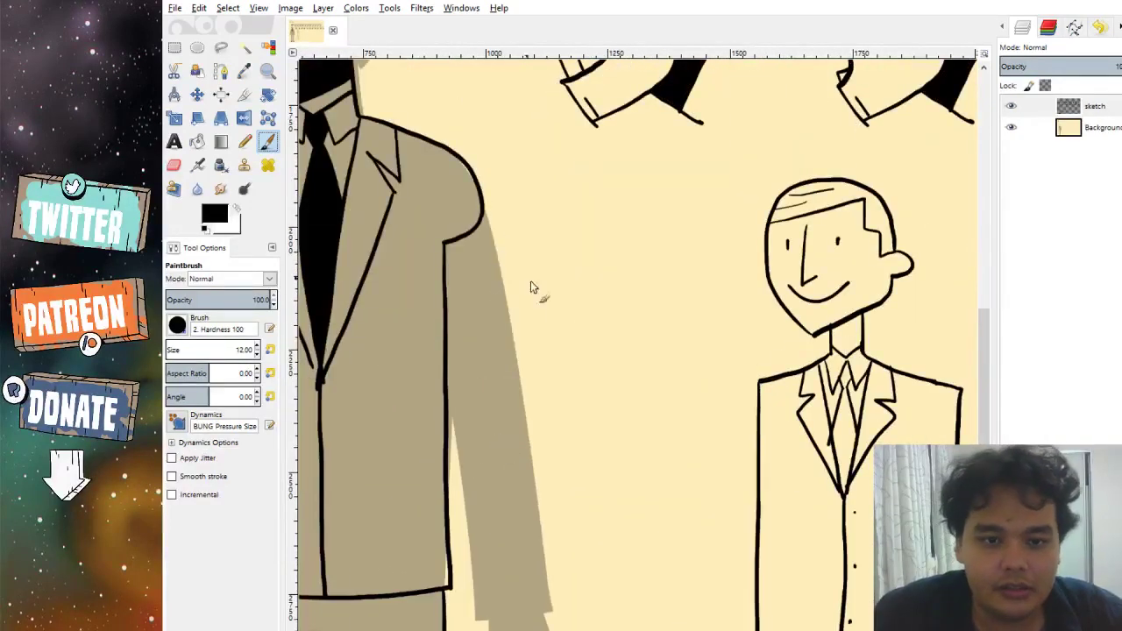
scroll(473, 263, down, 1)
scroll(474, 263, right, 2)
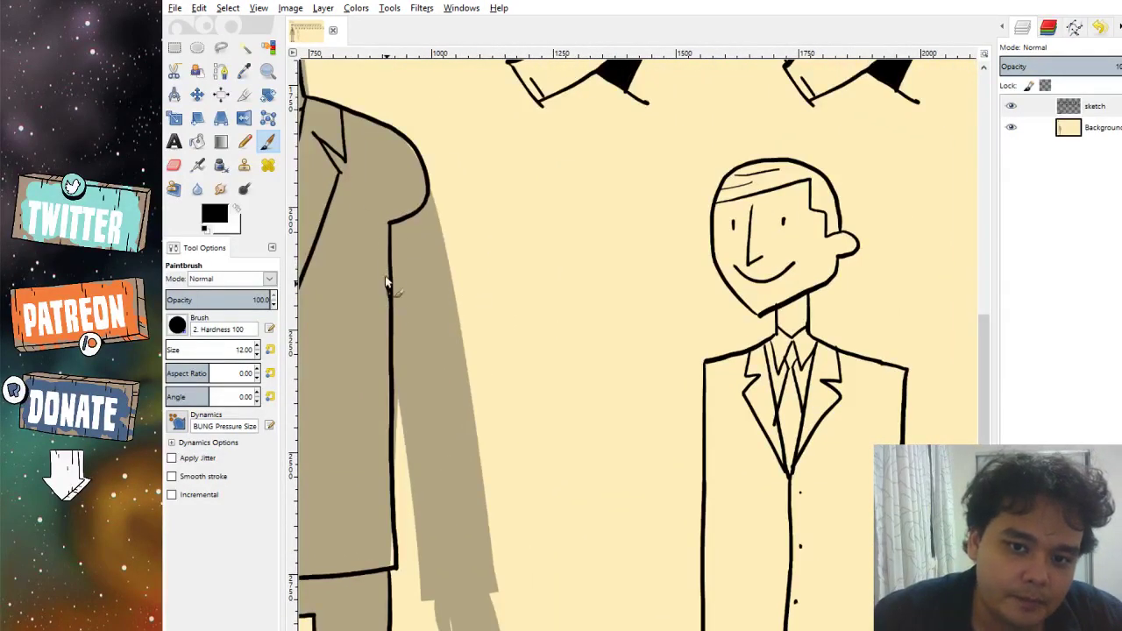
mouse_move(424, 159)
mouse_down()
mouse_move(382, 143)
mouse_move(374, 182)
mouse_move(415, 506)
mouse_up()
key(ctrl+z)
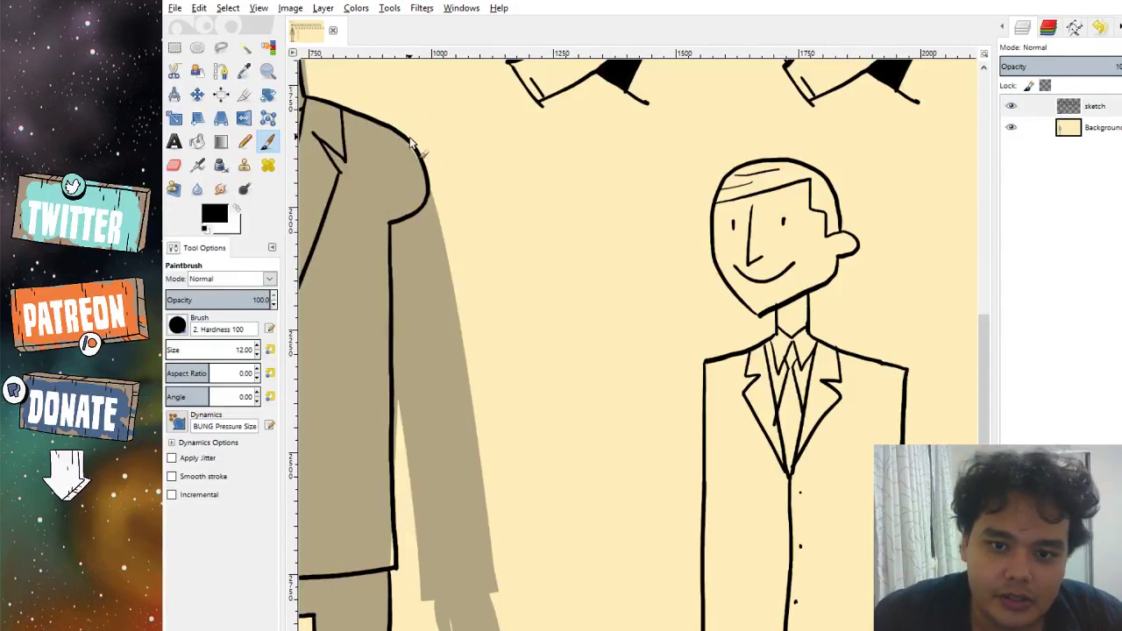
mouse_move(411, 142)
mouse_down()
mouse_move(381, 195)
mouse_move(421, 604)
mouse_up()
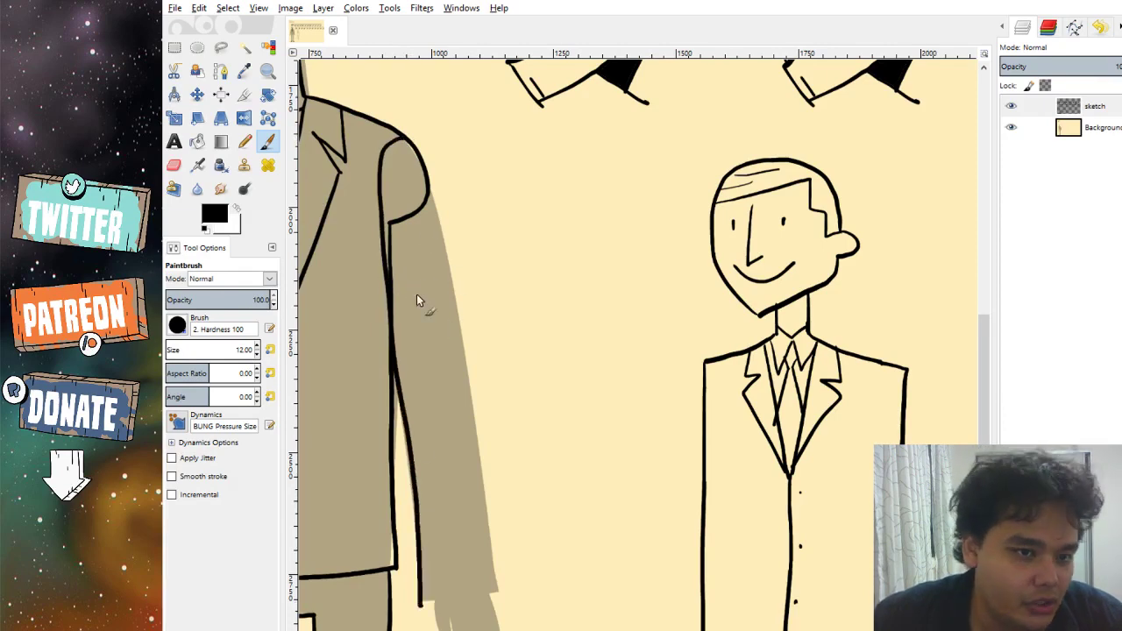
scroll(416, 298, up, 2)
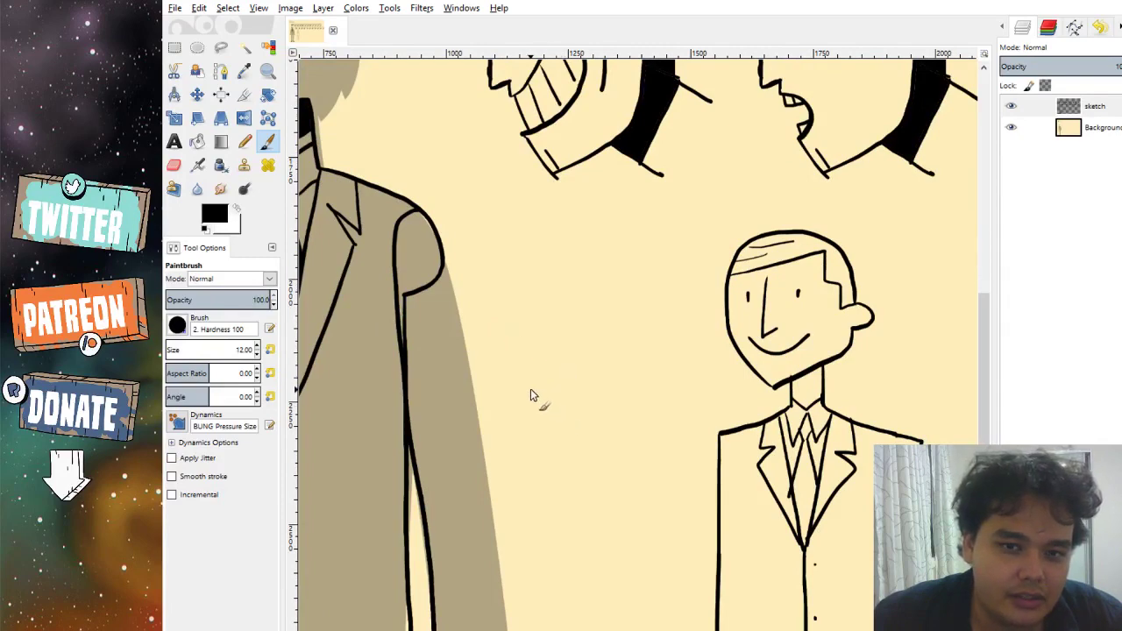
scroll(531, 388, down, 3)
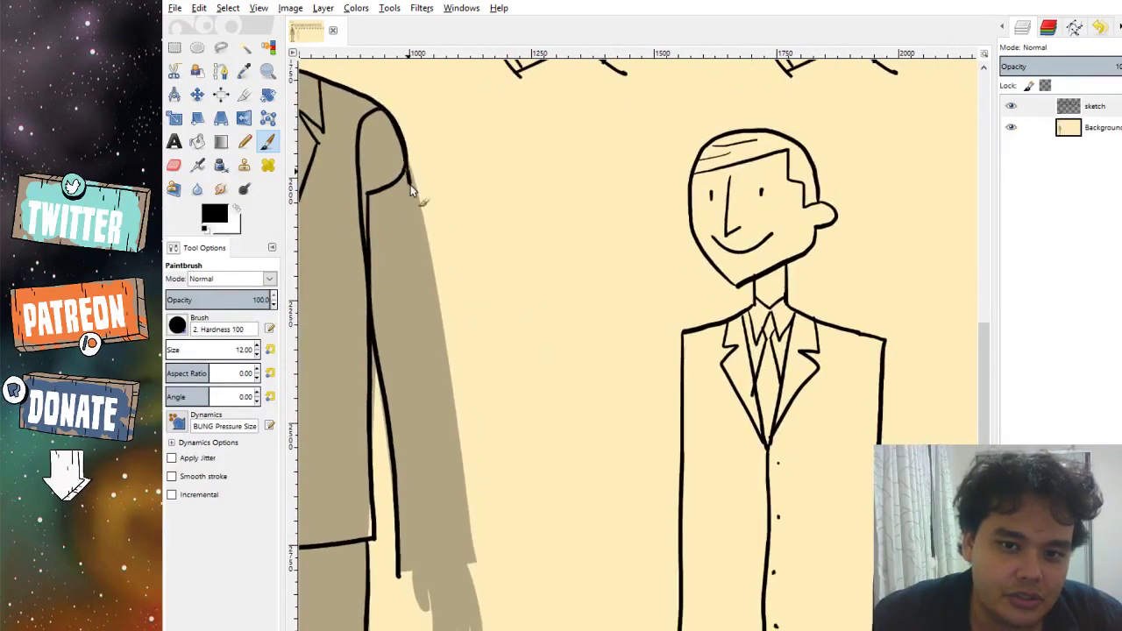
mouse_move(409, 132)
mouse_down()
mouse_move(433, 285)
mouse_move(450, 561)
mouse_up()
key(ctrl+z)
key(ctrl+z)
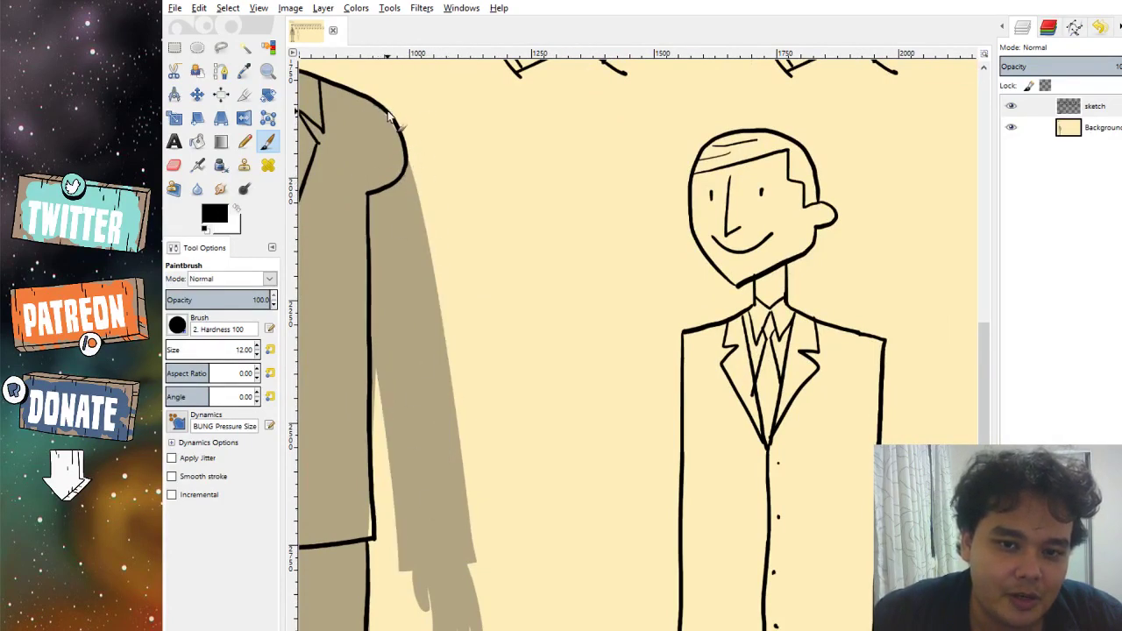
drag(363, 125, 350, 272)
key(ctrl+z)
Paint the right sleeve's curved shoulder seam and inner line, its outer line down to the wrist, and a closing cuff line.
mouse_move(390, 120)
mouse_down()
mouse_move(354, 161)
mouse_move(391, 568)
mouse_up()
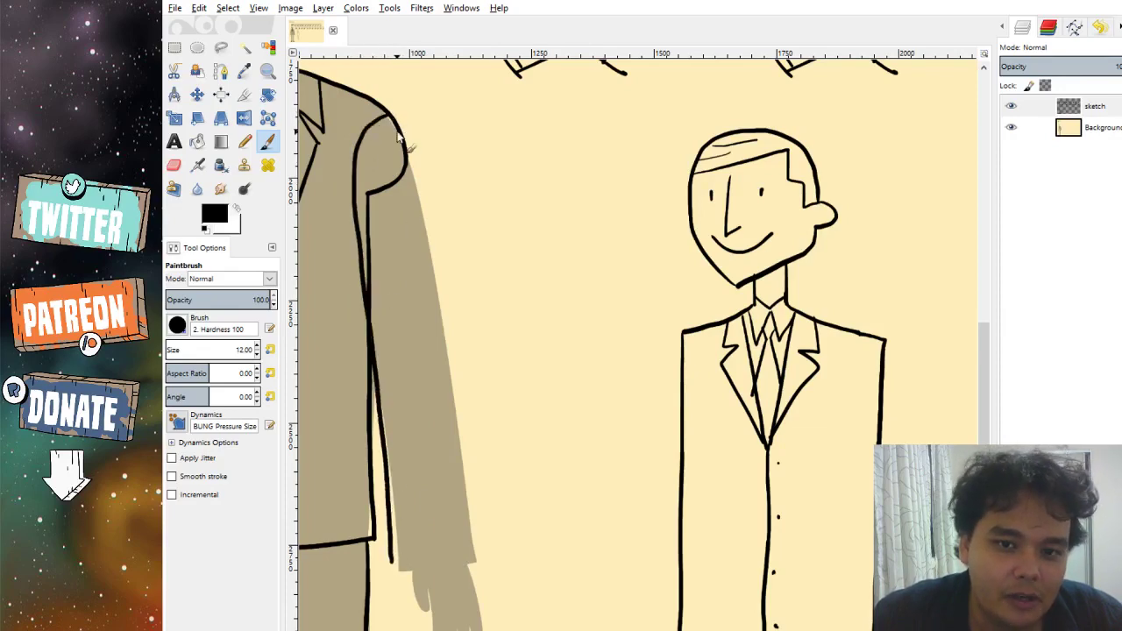
mouse_move(391, 121)
mouse_down()
mouse_move(422, 237)
mouse_move(449, 492)
mouse_up()
key(ctrl+z)
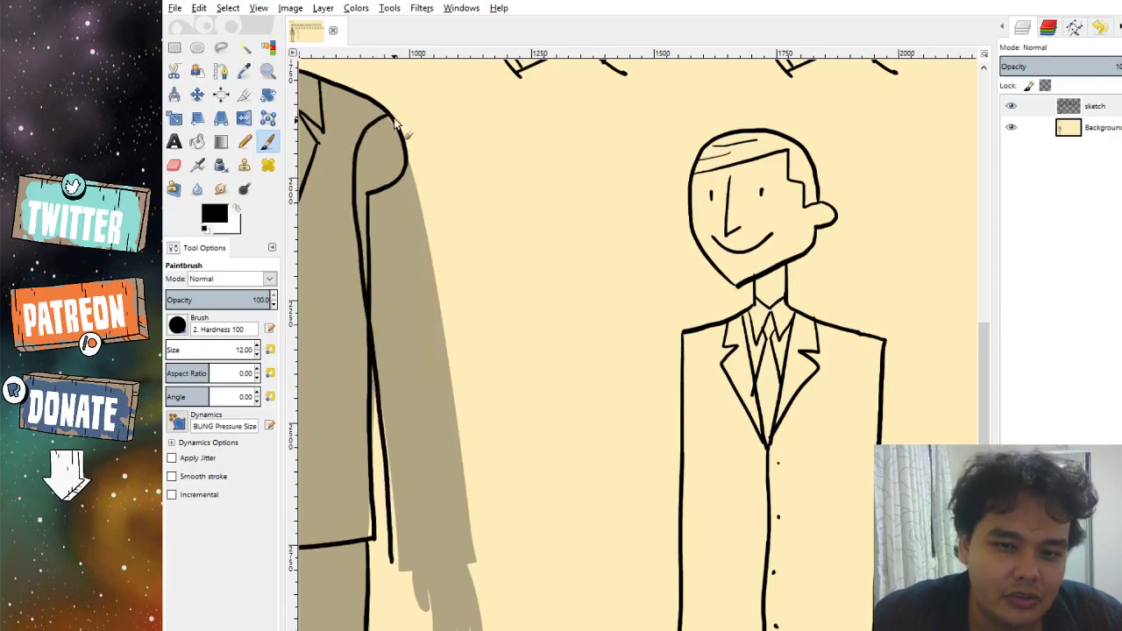
mouse_move(391, 119)
mouse_down()
mouse_move(431, 294)
mouse_move(457, 551)
mouse_up()
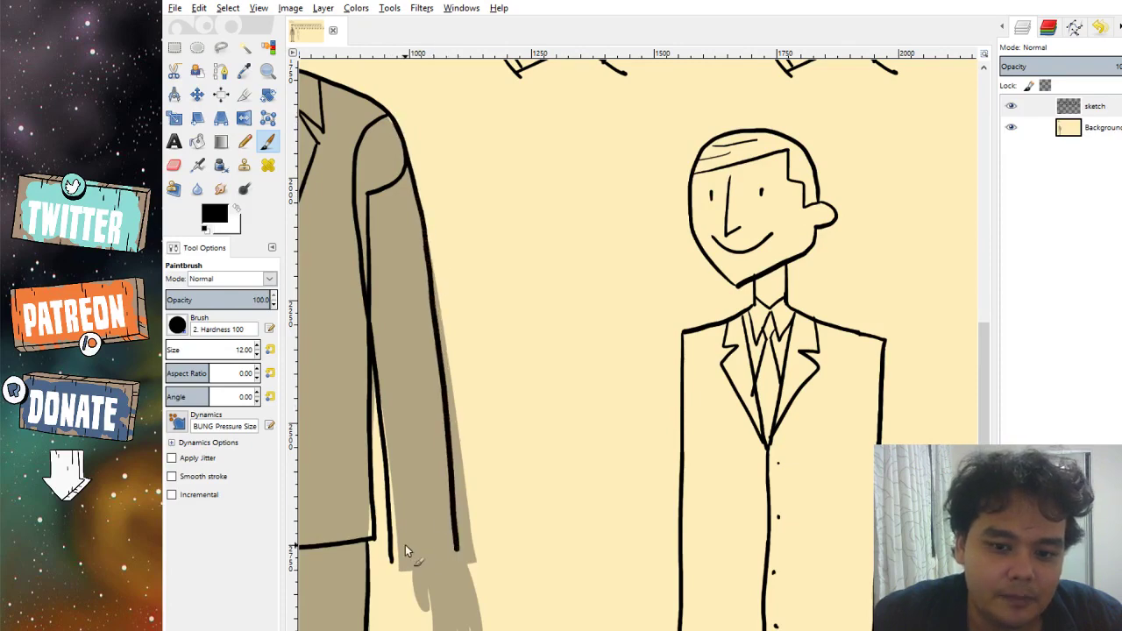
drag(390, 569, 455, 553)
Outline the right hand below its cuff, with a short thumb and four long fingers, following the silhouette.
scroll(415, 455, down, 3)
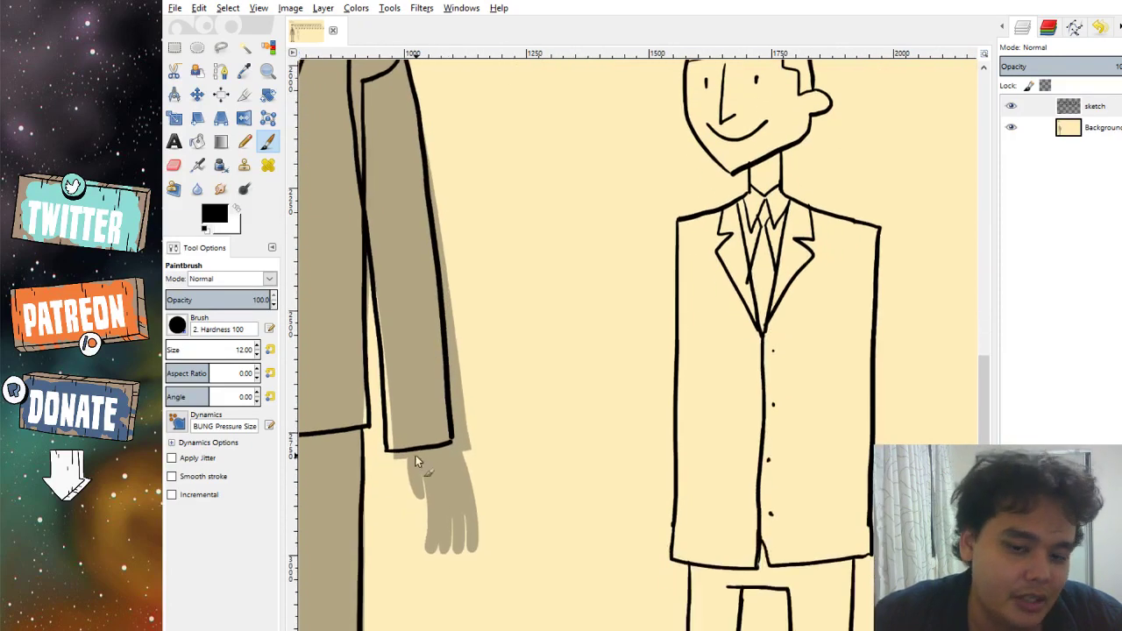
mouse_move(397, 462)
mouse_down()
mouse_move(399, 495)
mouse_move(409, 461)
mouse_move(416, 549)
mouse_move(422, 501)
mouse_up()
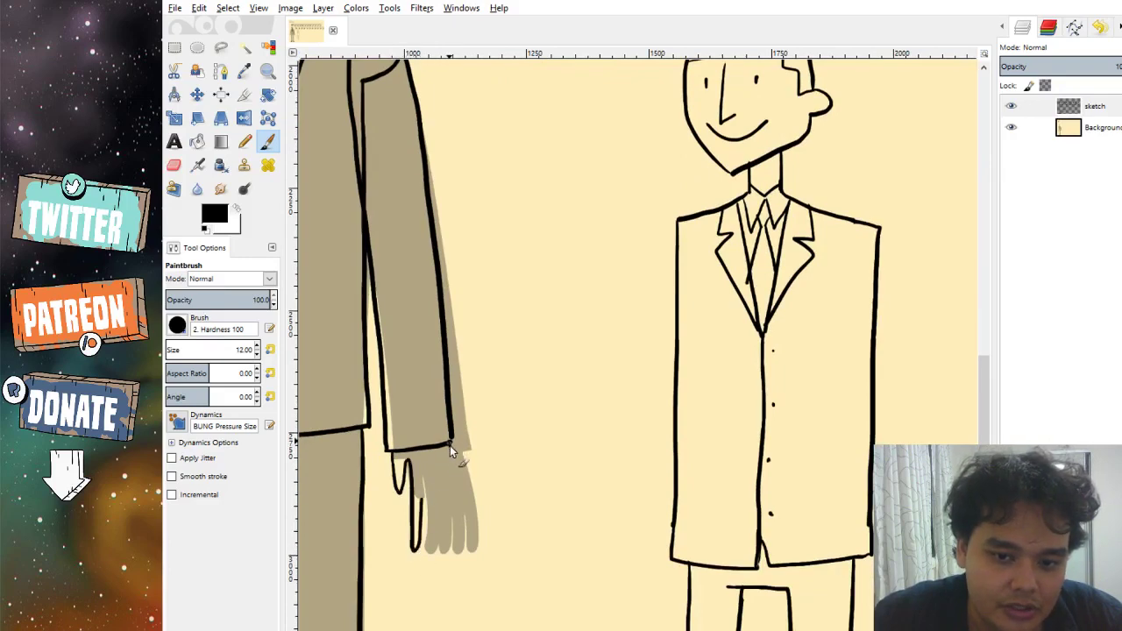
mouse_move(450, 448)
mouse_down()
mouse_move(458, 547)
mouse_move(445, 499)
mouse_move(445, 547)
mouse_move(431, 501)
mouse_move(431, 547)
mouse_move(424, 498)
mouse_up()
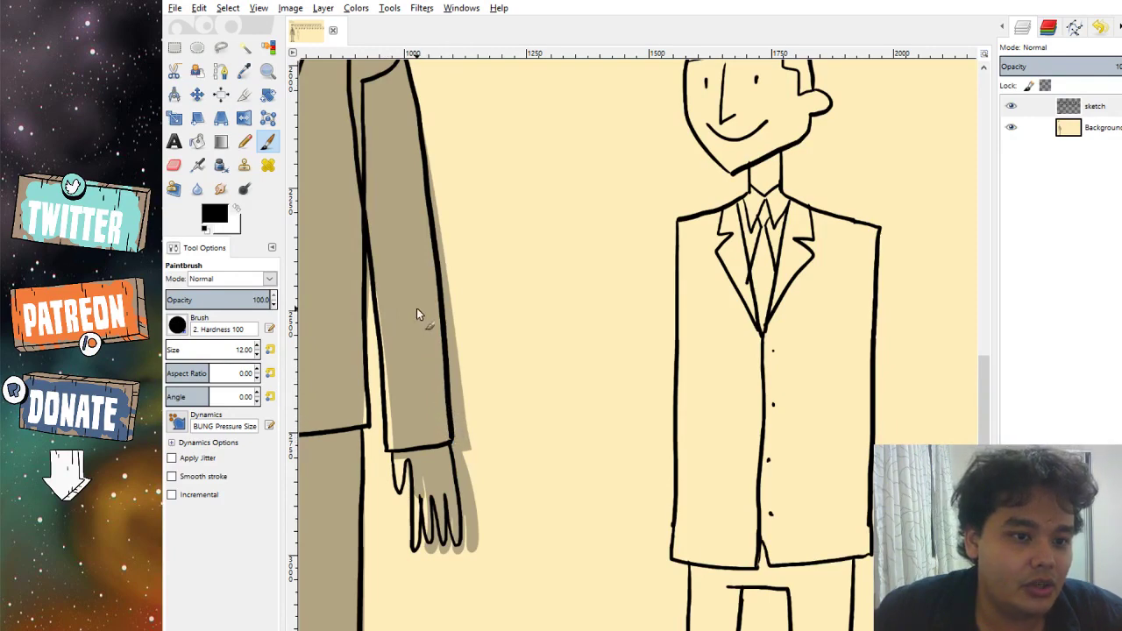
Paint the left sleeve's outer and inner lines down to the wrist, and close the sleeve with a cuff line.
drag(418, 313, 518, 466)
scroll(471, 456, left, 6)
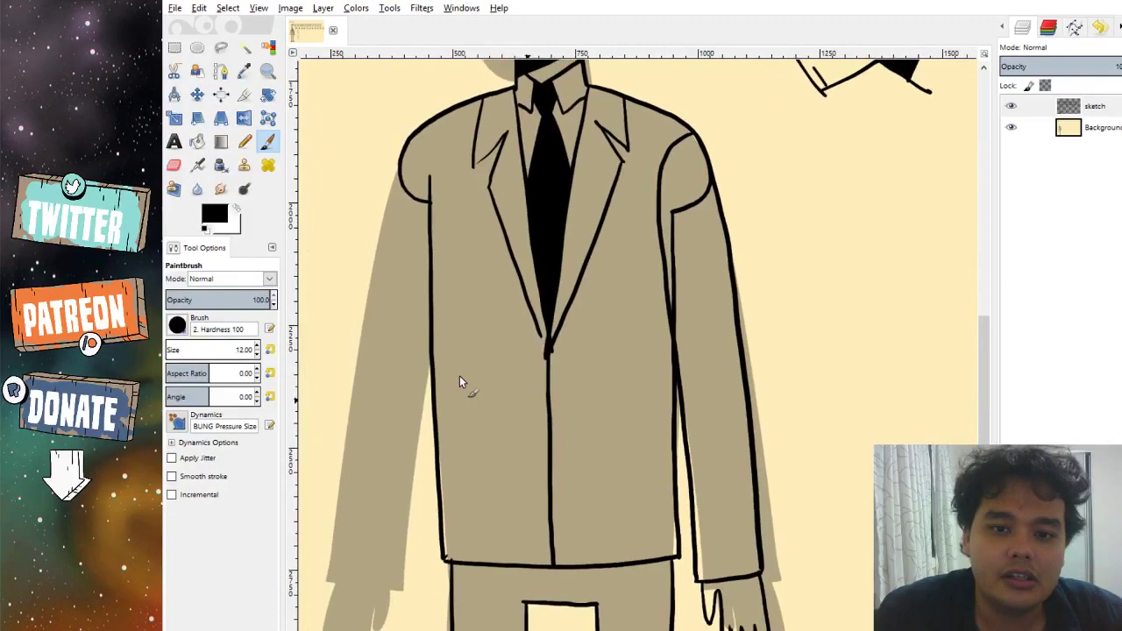
scroll(525, 408, left, 2)
scroll(525, 408, down, 1)
scroll(478, 421, right, 1)
scroll(479, 420, down, 1)
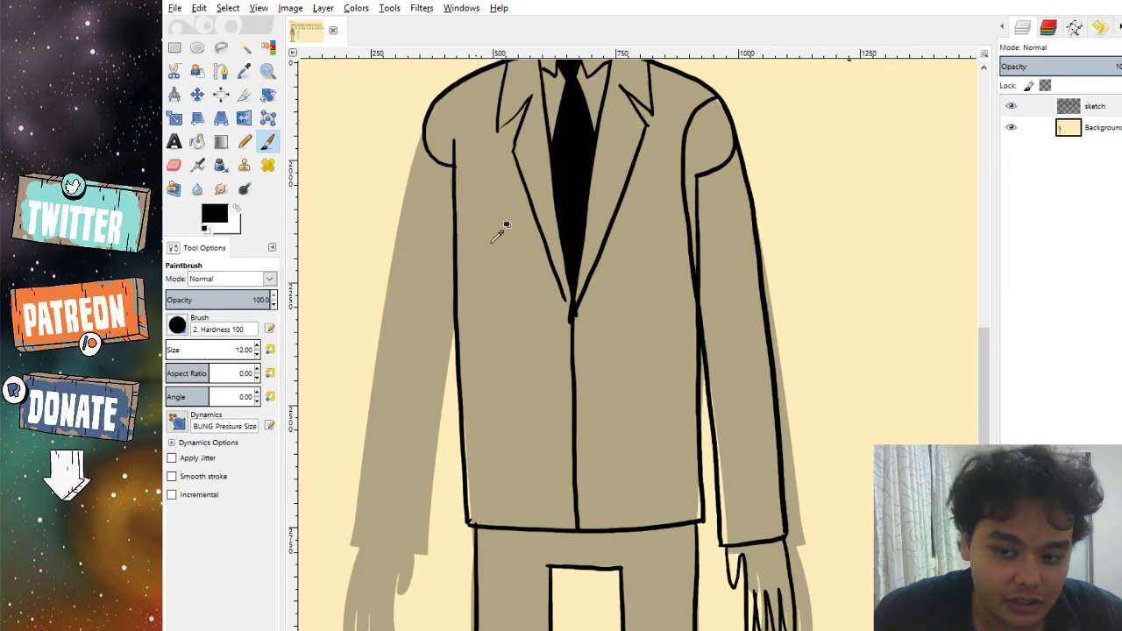
drag(481, 228, 469, 219)
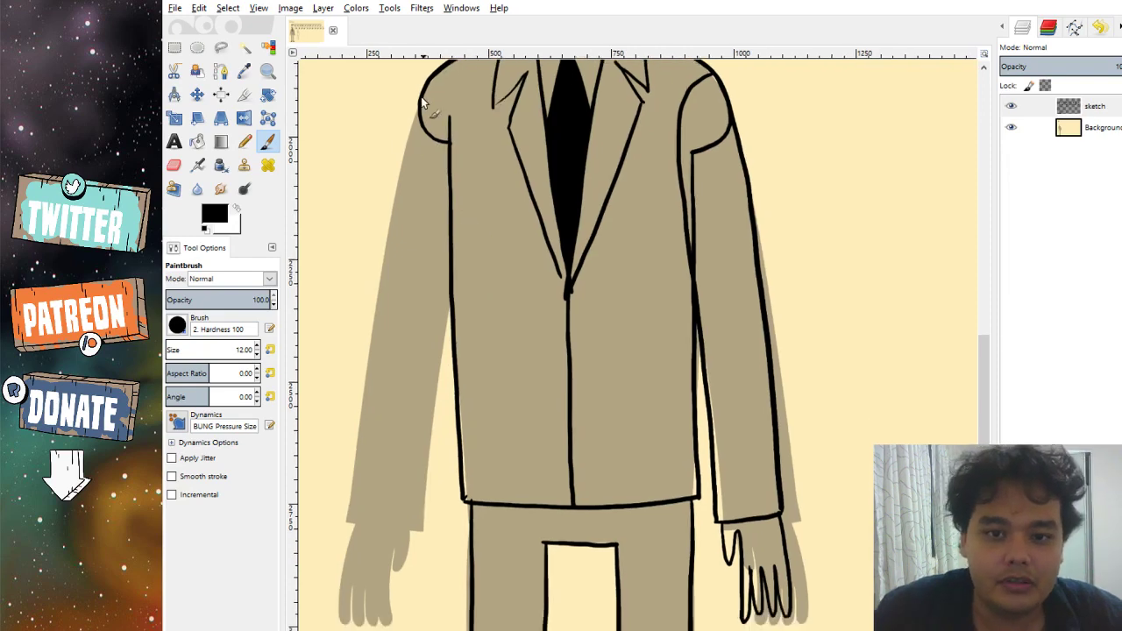
mouse_move(424, 102)
mouse_down()
mouse_move(380, 305)
mouse_move(361, 511)
mouse_up()
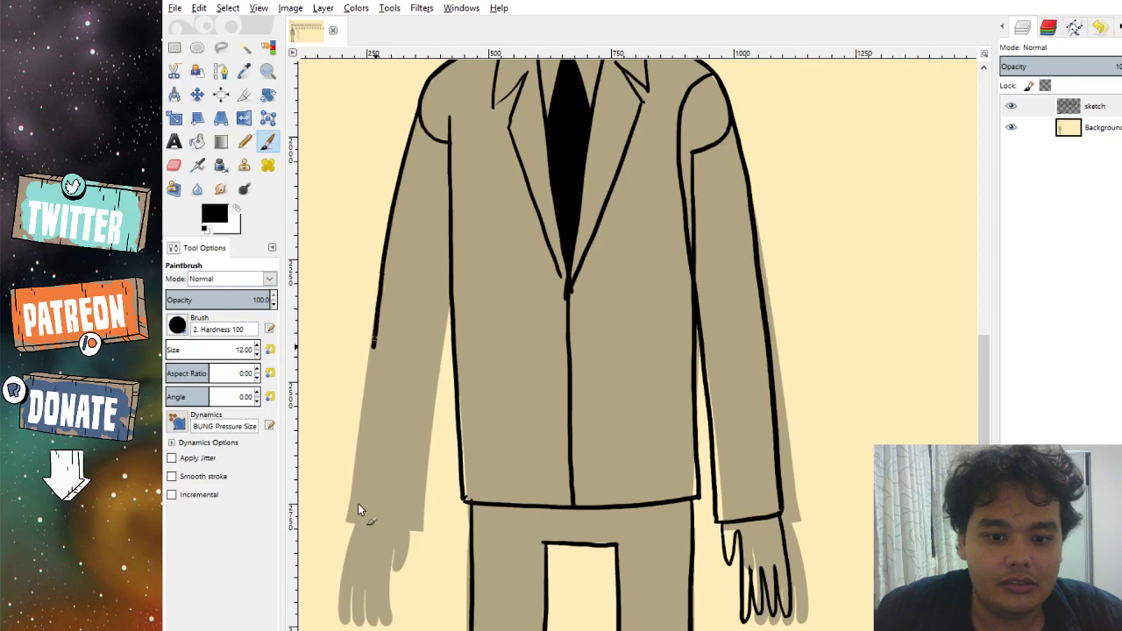
drag(452, 233, 409, 524)
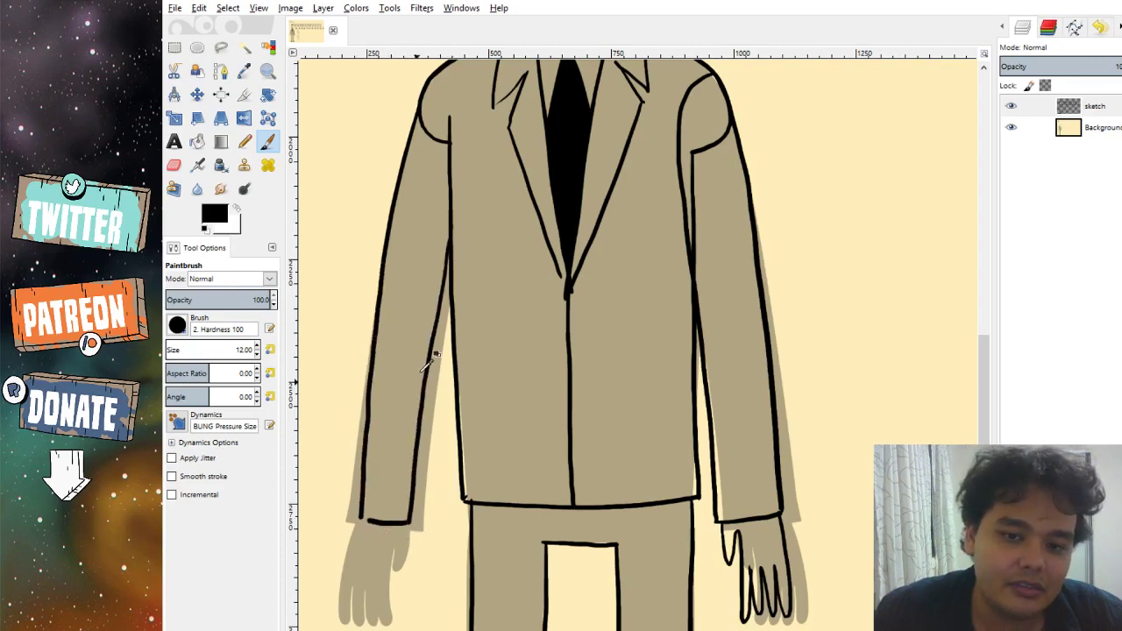
key(ctrl+z)
drag(453, 247, 419, 529)
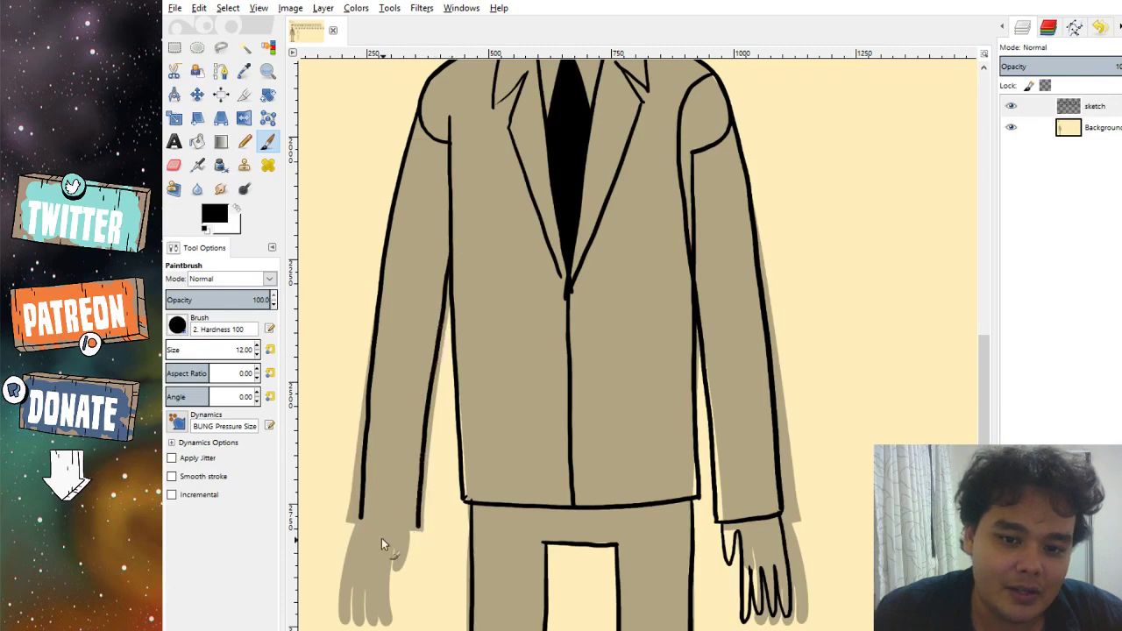
key(ctrl+z)
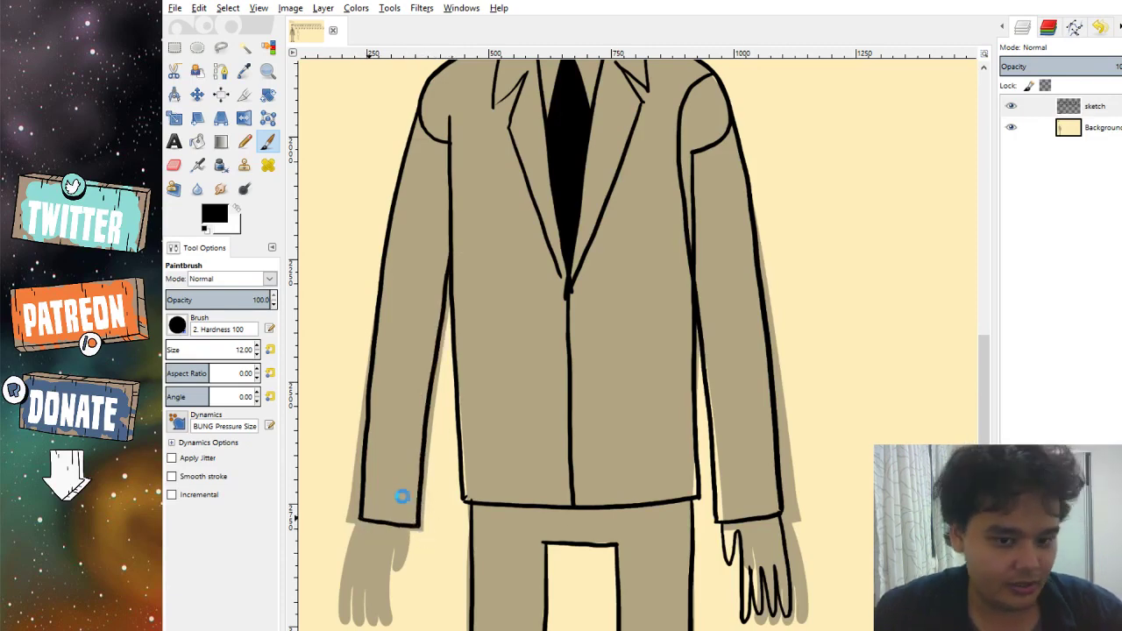
Outline the left hand below its cuff, with a short thumb and four long fingers, mirroring the opposite hand.
mouse_move(426, 518)
mouse_down()
mouse_move(417, 357)
mouse_move(395, 438)
mouse_up()
key(ctrl+z)
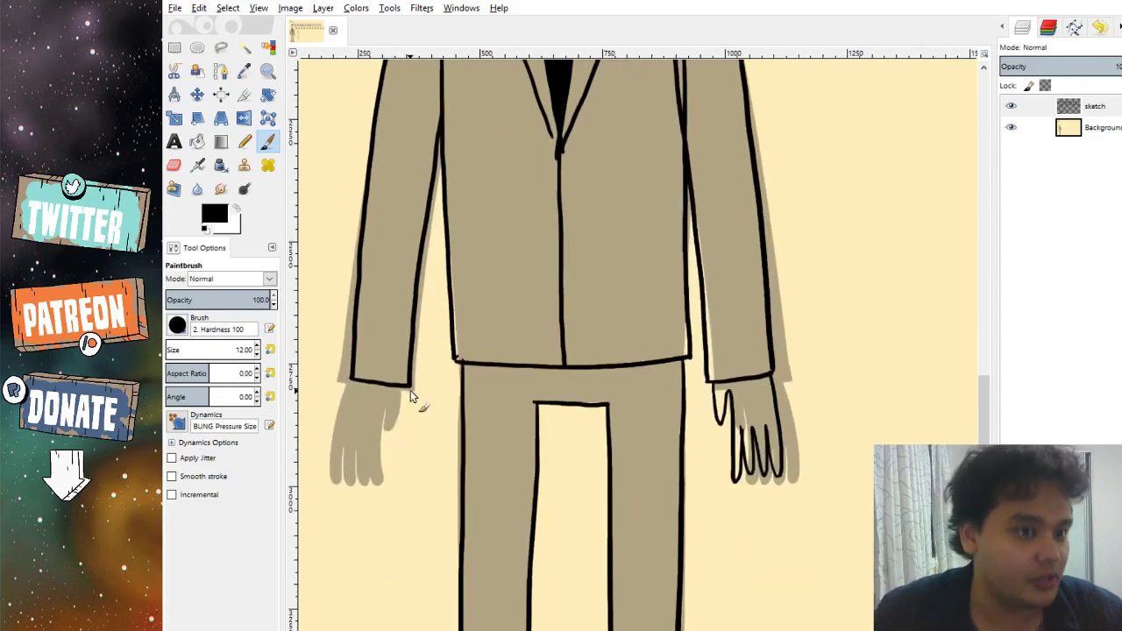
mouse_move(407, 391)
mouse_down()
mouse_move(396, 432)
mouse_move(391, 399)
mouse_move(388, 415)
mouse_move(384, 481)
mouse_move(378, 426)
mouse_move(372, 480)
mouse_move(367, 447)
mouse_up()
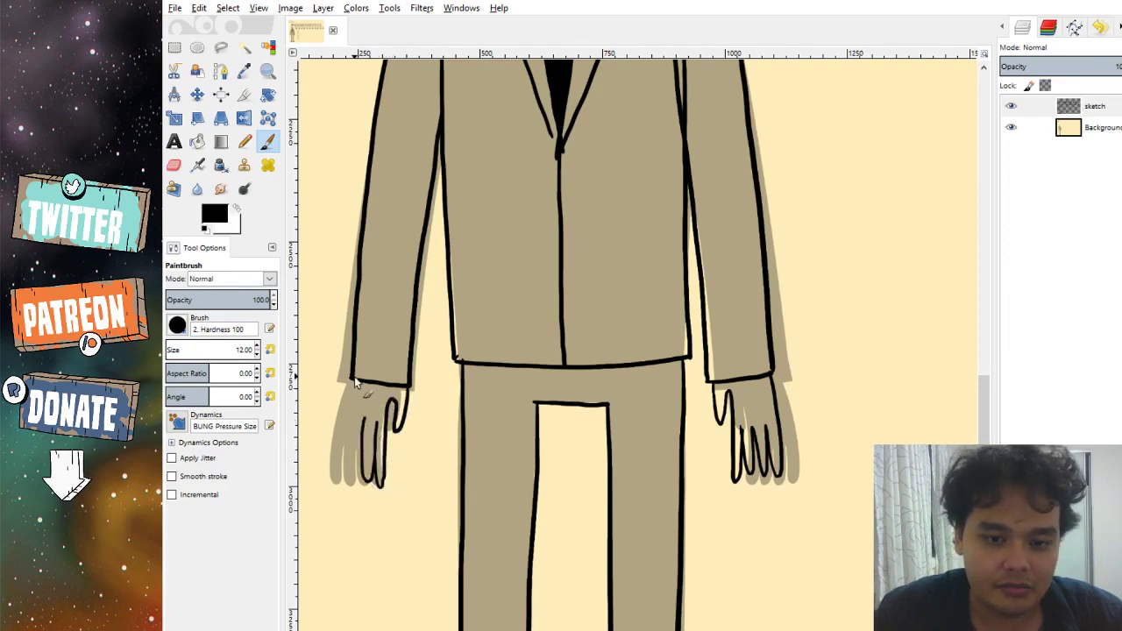
mouse_move(356, 383)
mouse_down()
mouse_move(343, 456)
mouse_move(345, 474)
mouse_move(355, 419)
mouse_move(366, 476)
mouse_up()
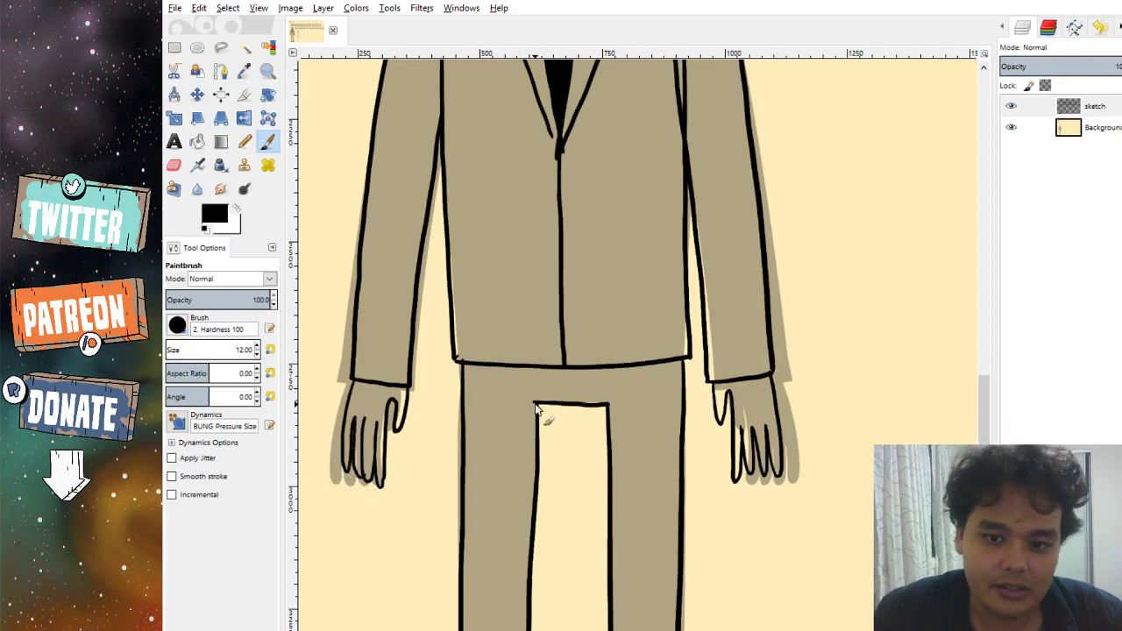
Paint a shadow line across the trousers just below the jacket hem, fill the thin gaps black with Bucket Fill, and return to the Paintbrush.
scroll(537, 410, up, 3)
scroll(537, 410, right, 2)
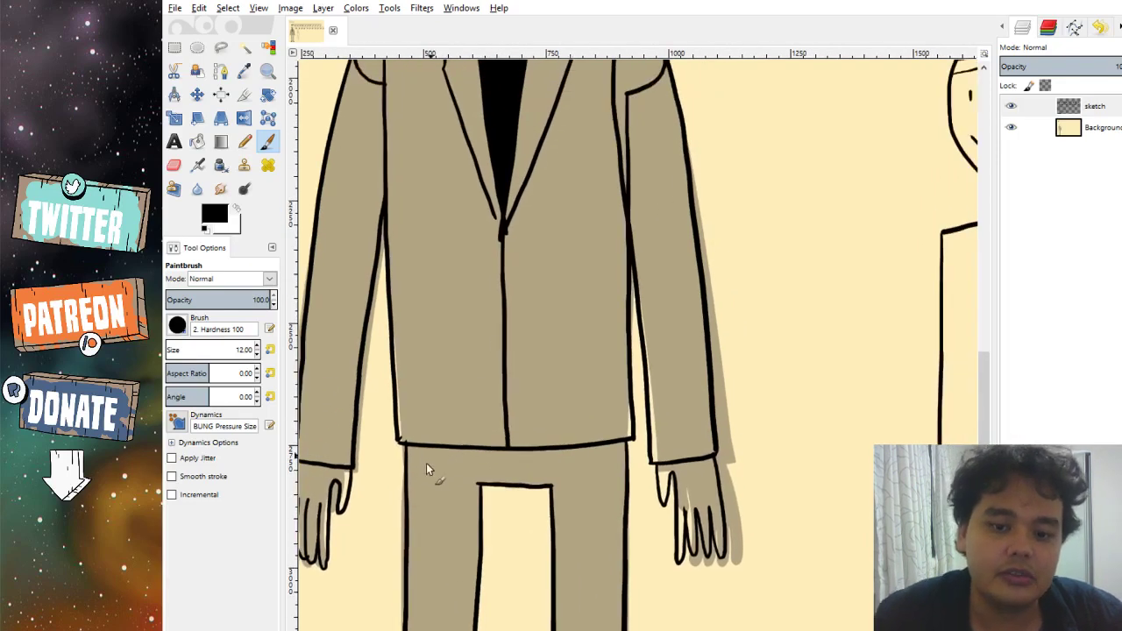
drag(429, 455, 628, 449)
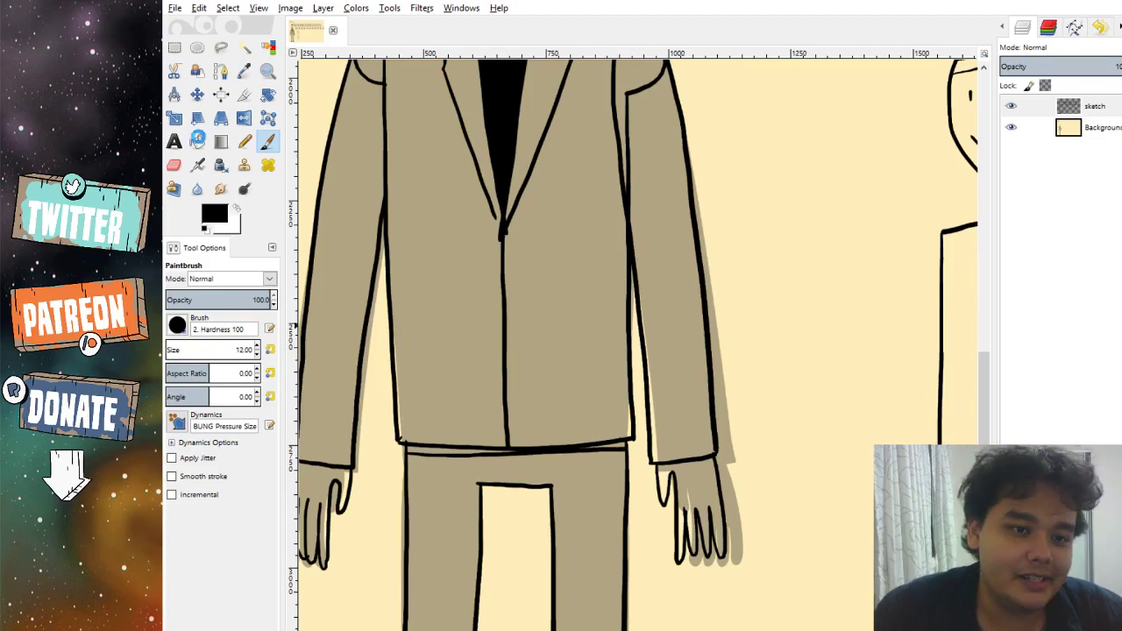
click(197, 140)
key(p)
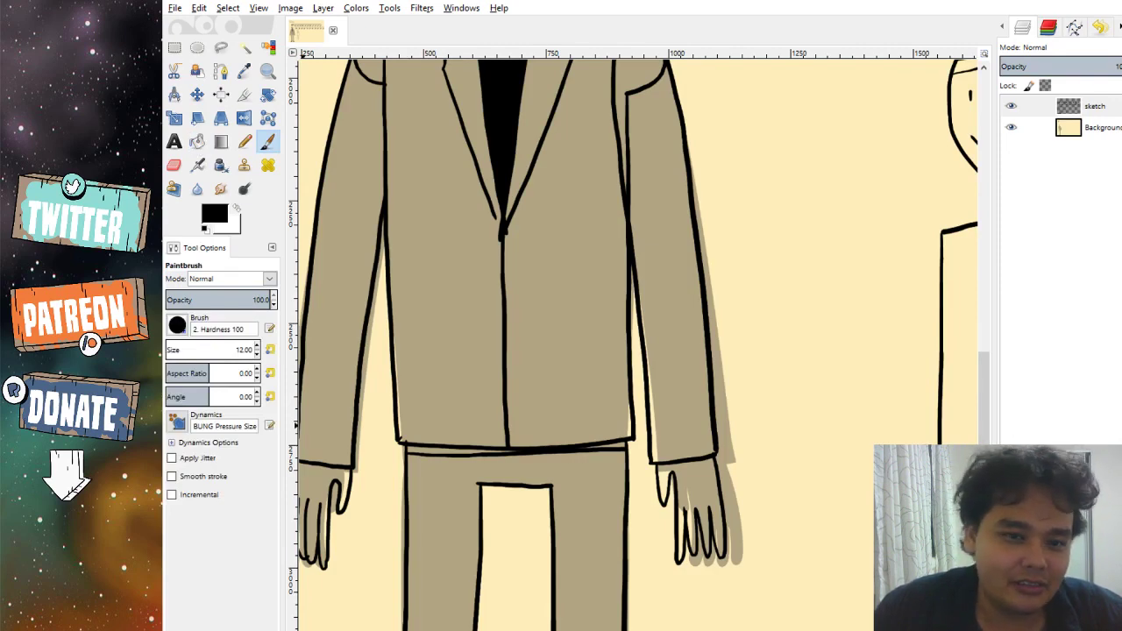
scroll(458, 458, up, 4)
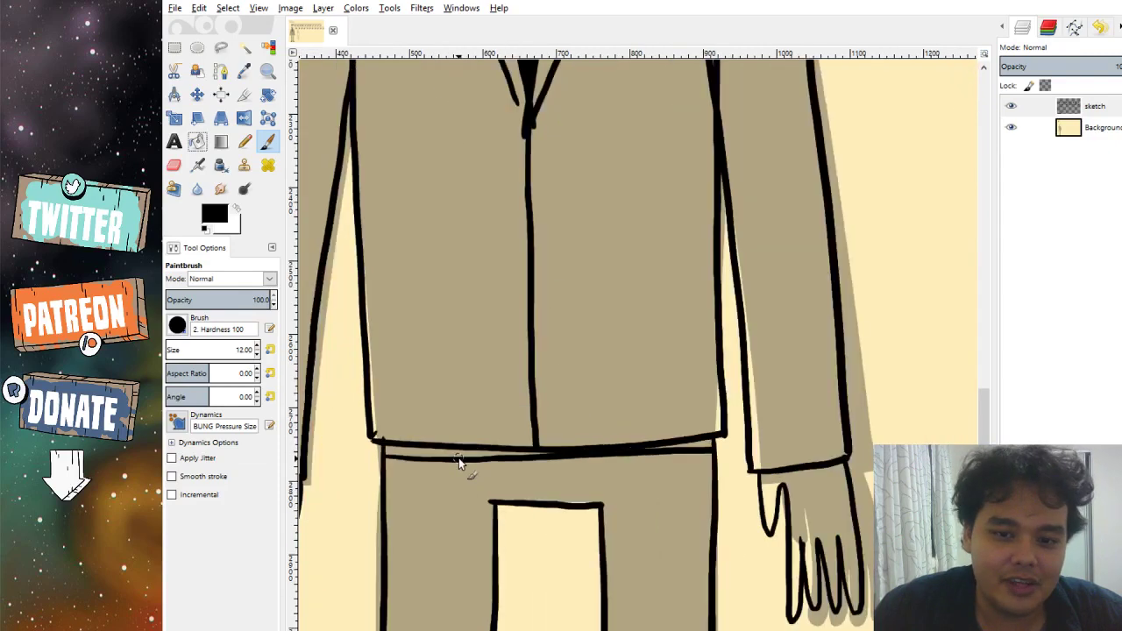
key(shift+b)
scroll(490, 447, right, 10)
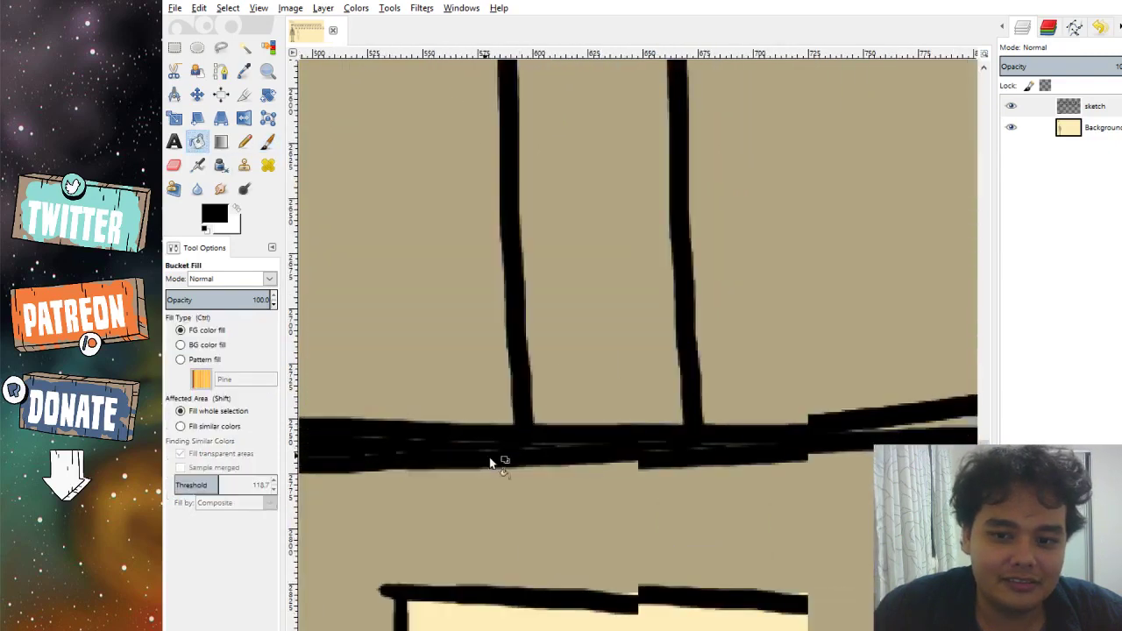
key(p)
scroll(526, 315, down, 3)
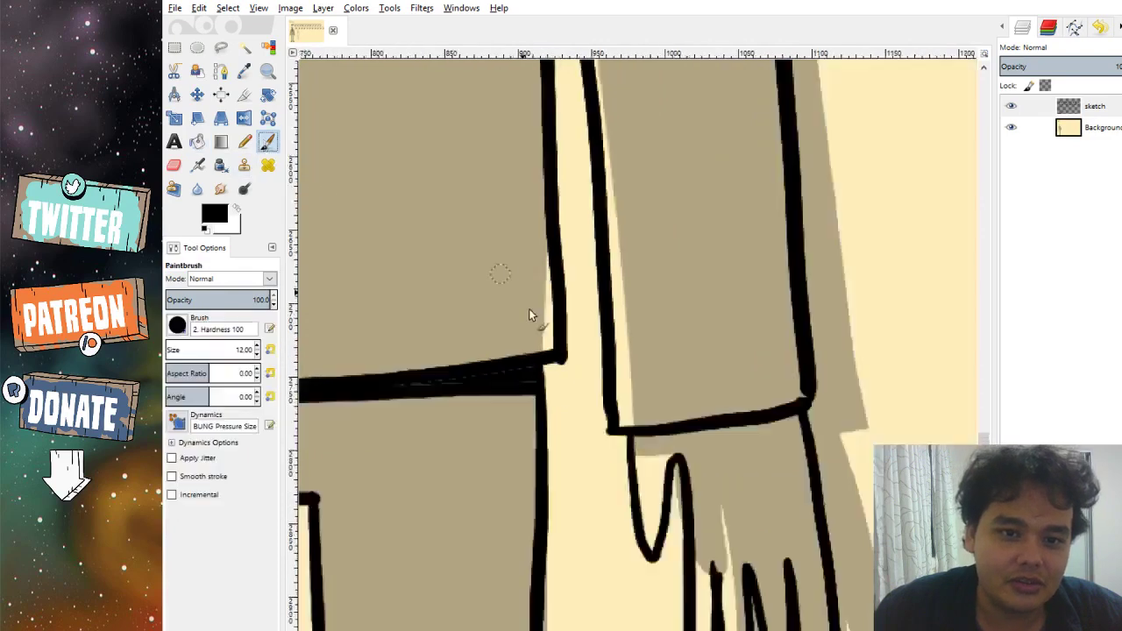
Paint straight black strokes over the thin gaps left in the shadow band below the grey figure's jacket hem.
scroll(491, 329, up, 5)
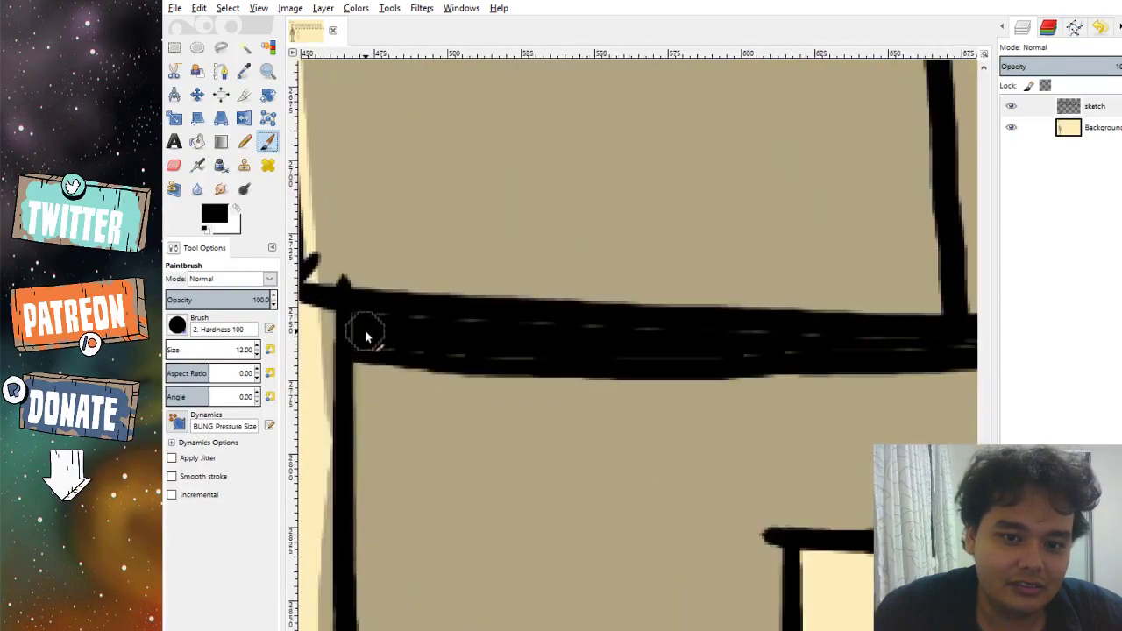
scroll(456, 342, right, 4)
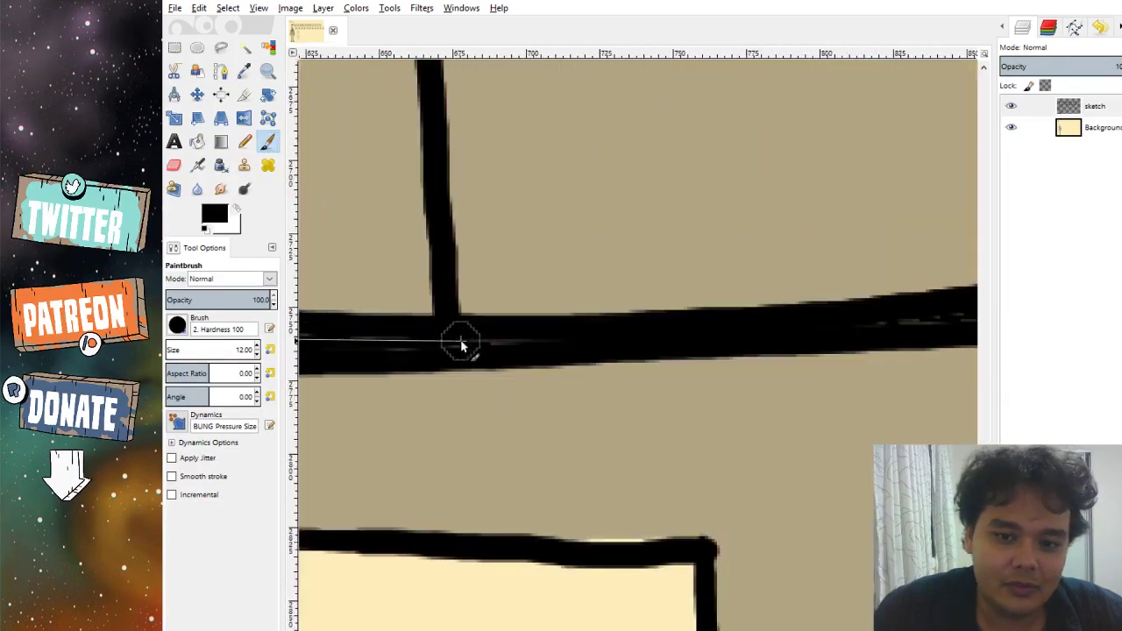
scroll(481, 333, right, 2)
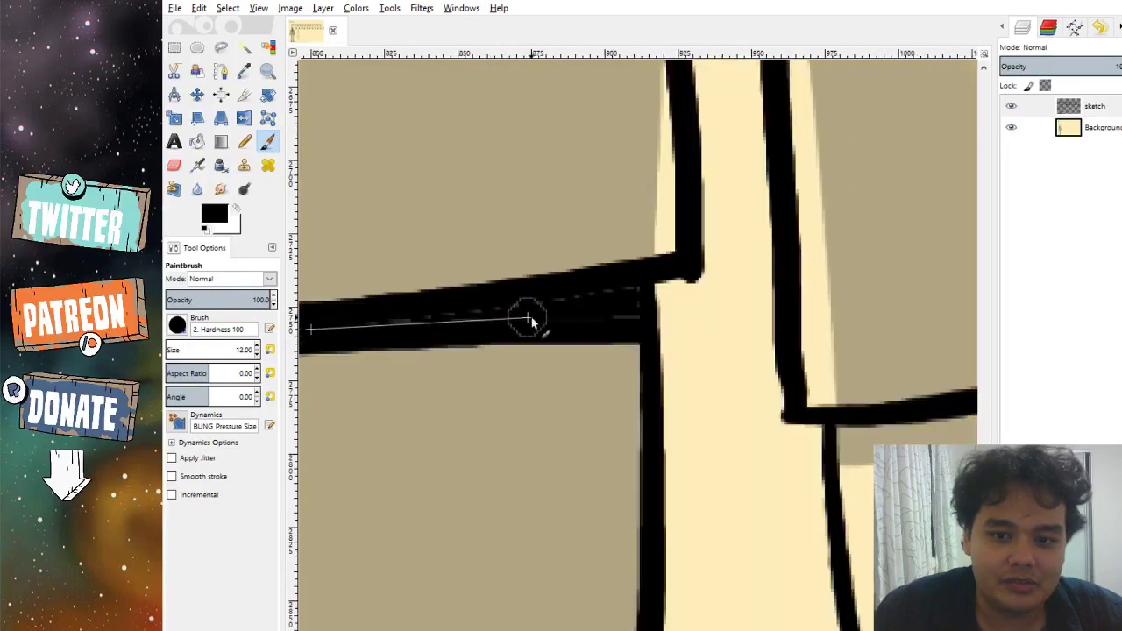
shift+click(609, 301)
scroll(583, 324, down, 5)
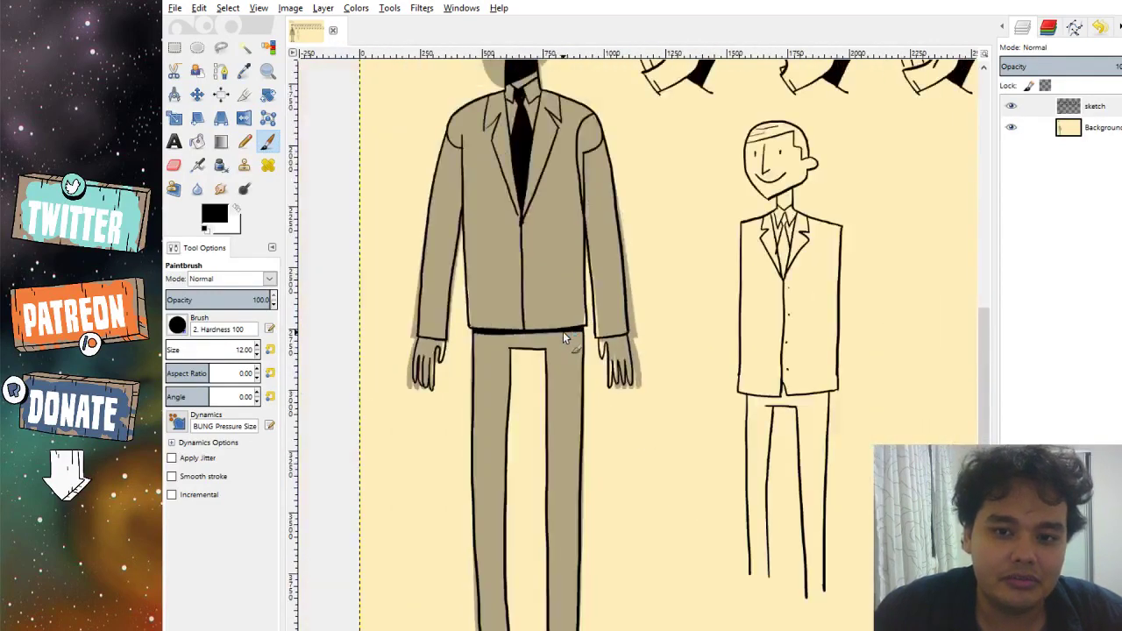
scroll(559, 329, up, 4)
key(ctrl+z)
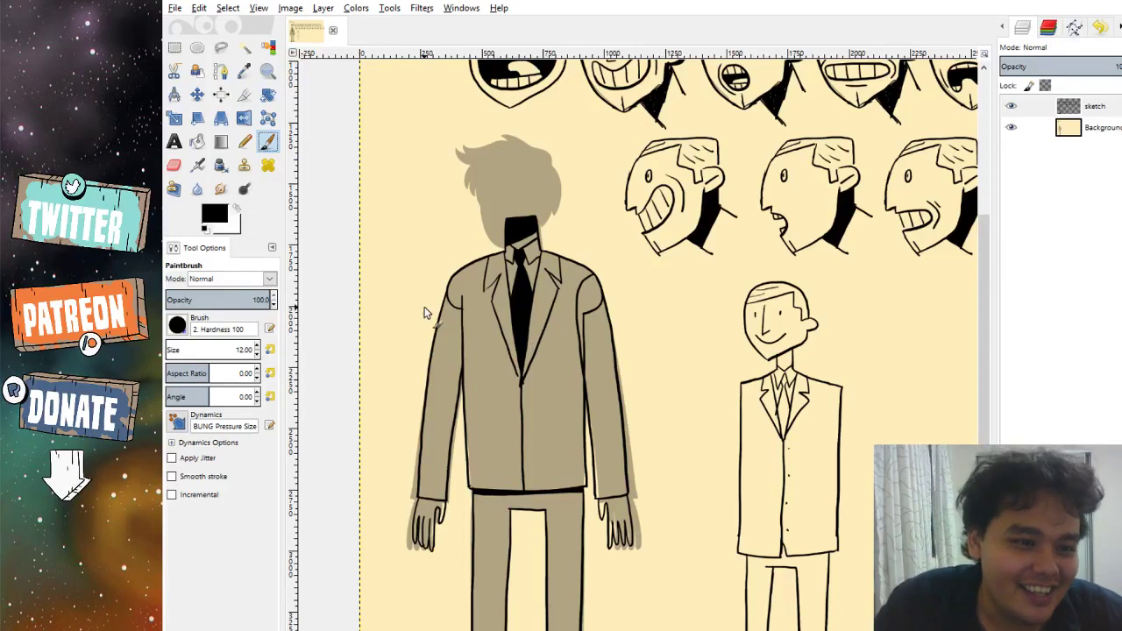
Erase the stray ink where the lapels meet the grey figure's jacket centre line, and return to the Paintbrush.
scroll(569, 443, up, 3)
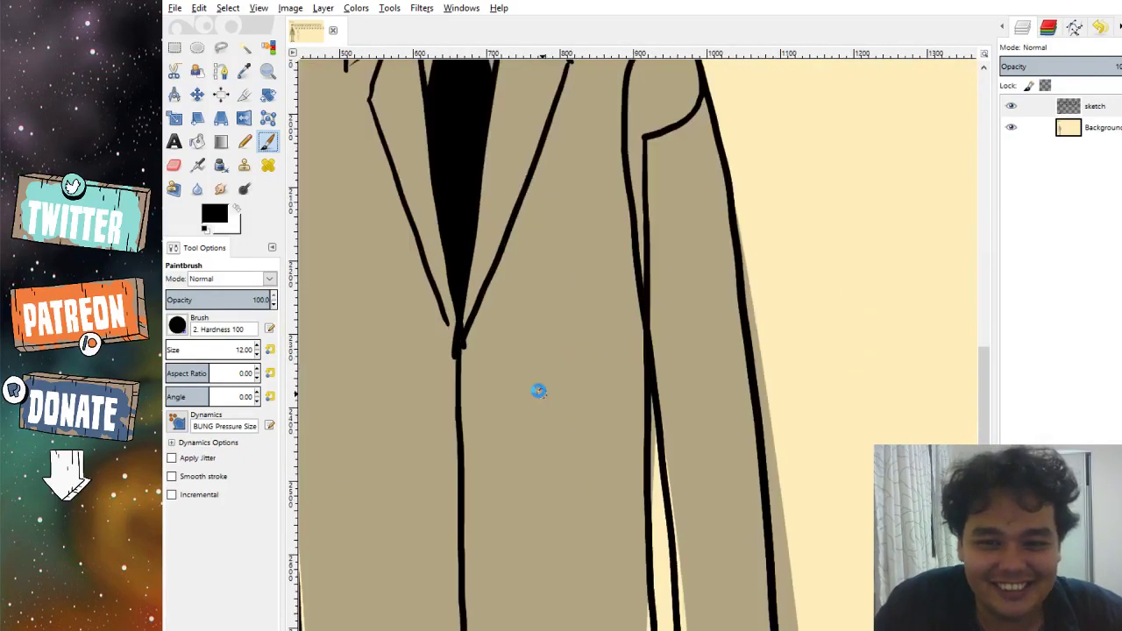
scroll(523, 375, down, 3)
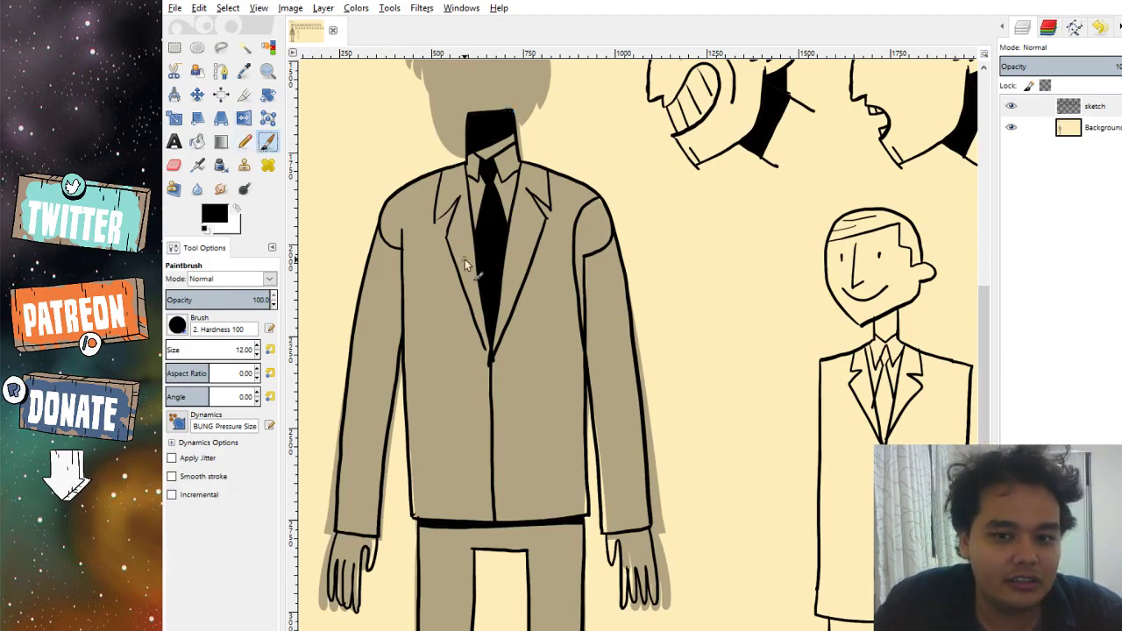
scroll(438, 263, down, 3)
scroll(502, 191, up, 4)
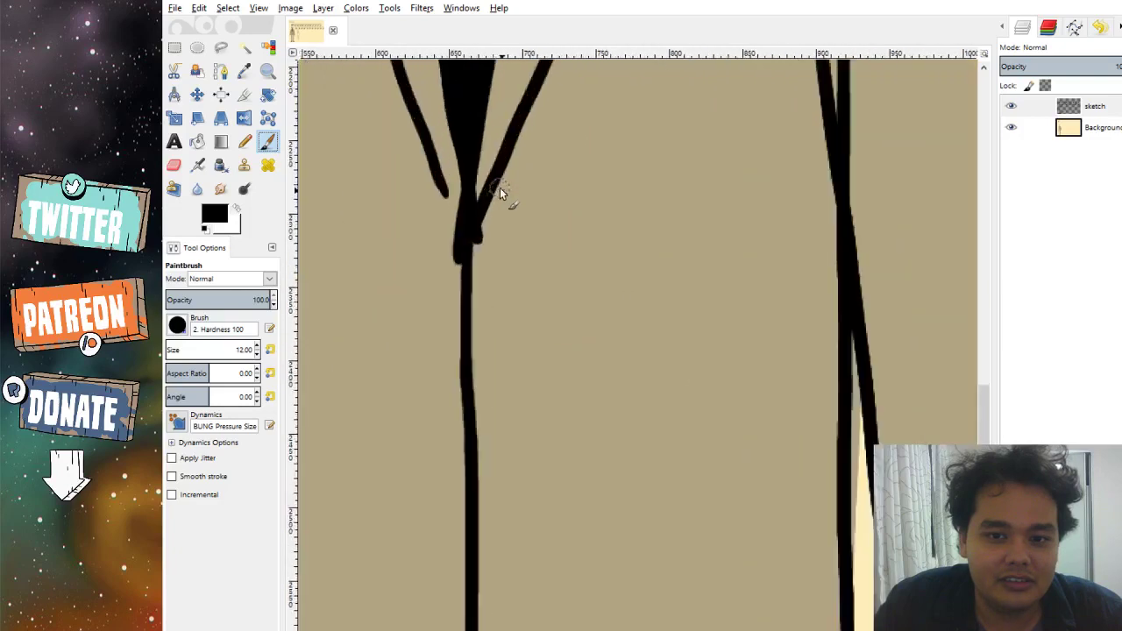
click(174, 167)
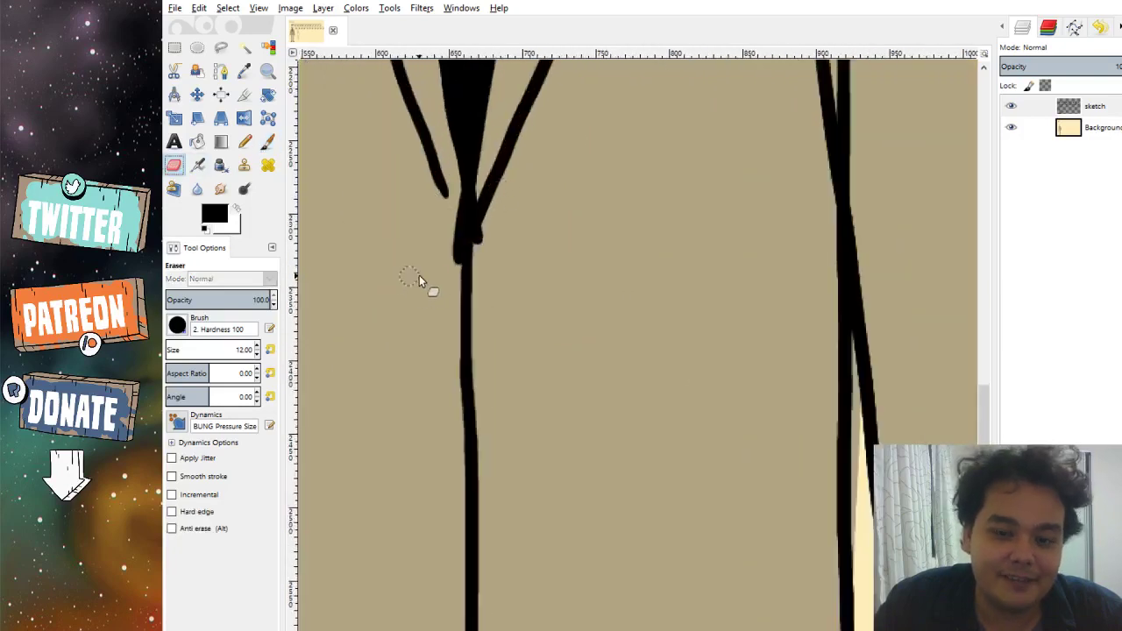
scroll(419, 277, up, 3)
scroll(463, 274, up, 3)
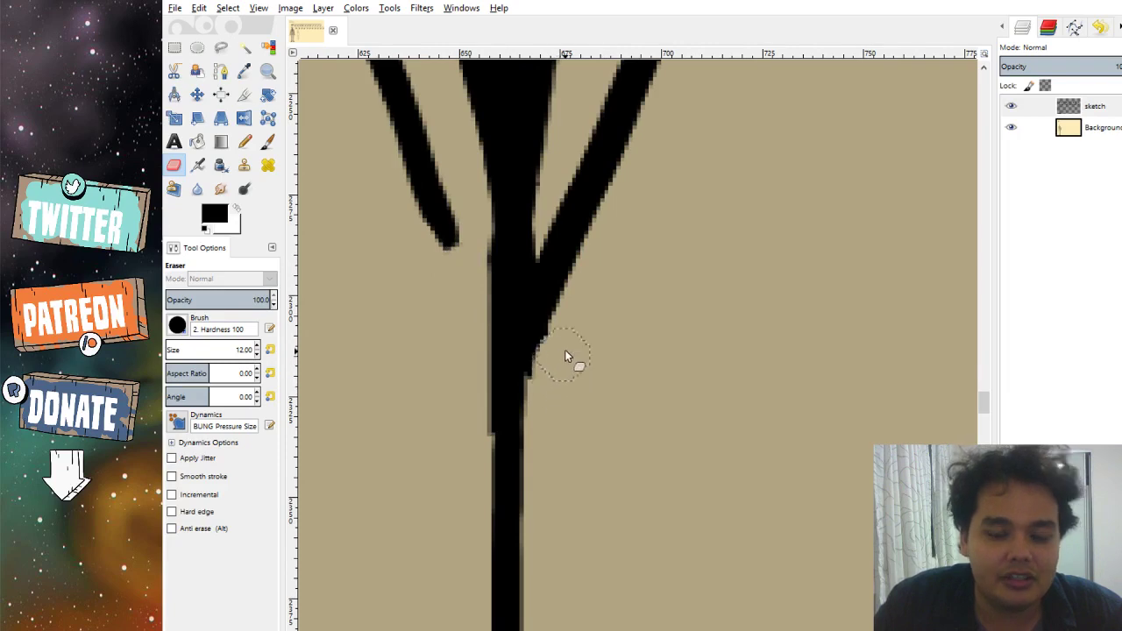
scroll(564, 350, down, 6)
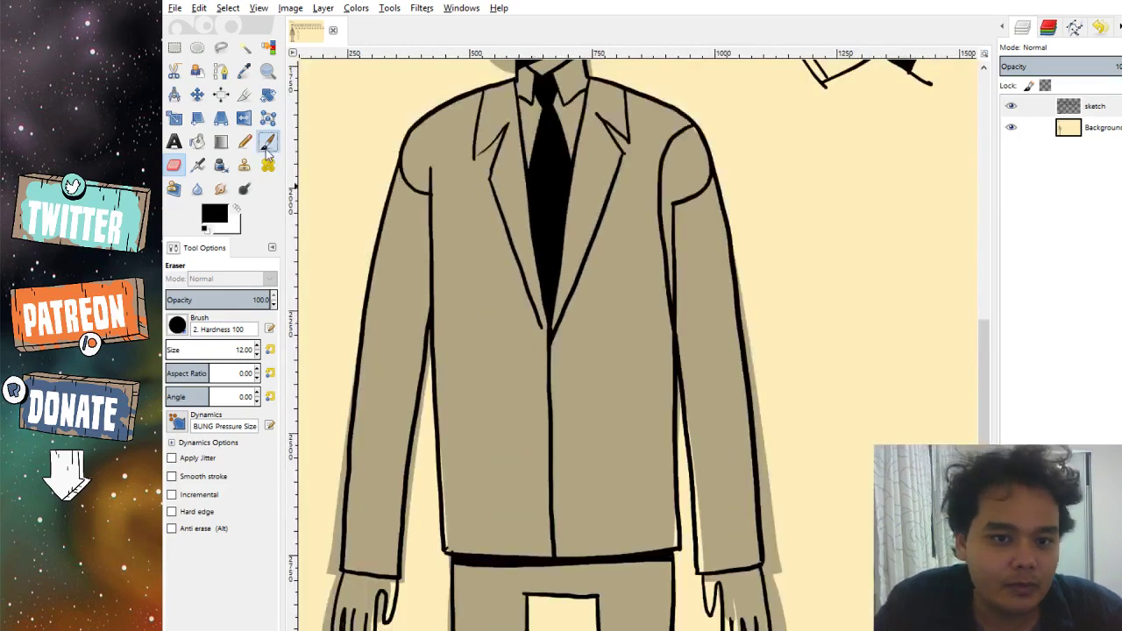
click(268, 142)
Look over the inked grey figure from shoes to neck and compare it with the rows of expression heads and the smaller figure.
scroll(462, 318, down, 8)
scroll(499, 291, down, 2)
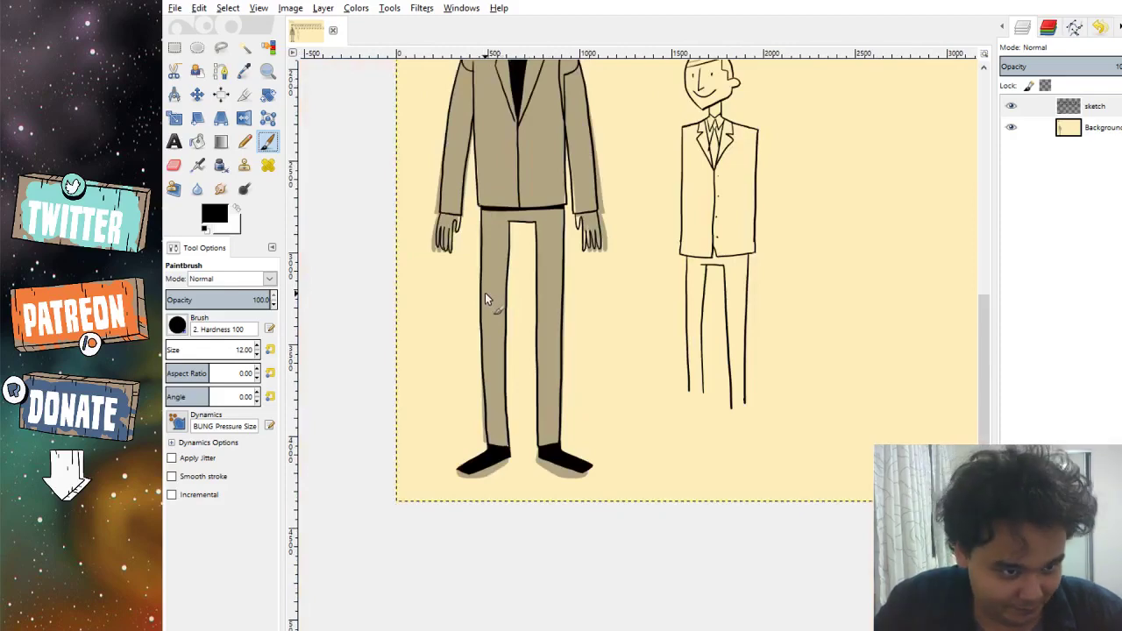
scroll(485, 292, up, 3)
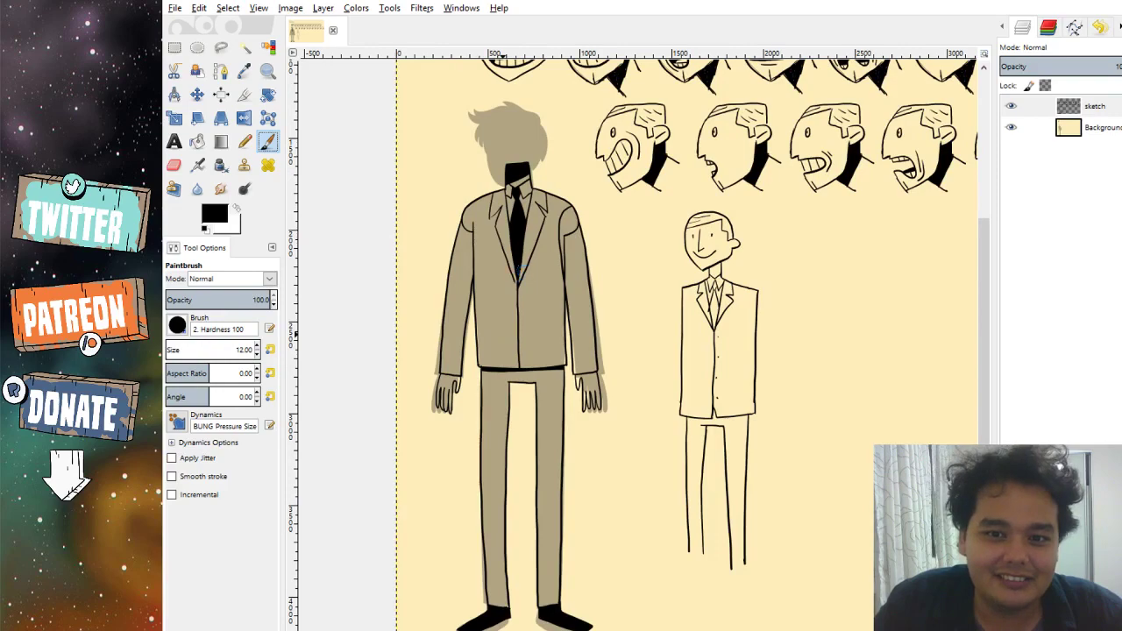
scroll(526, 275, up, 2)
scroll(494, 308, down, 3)
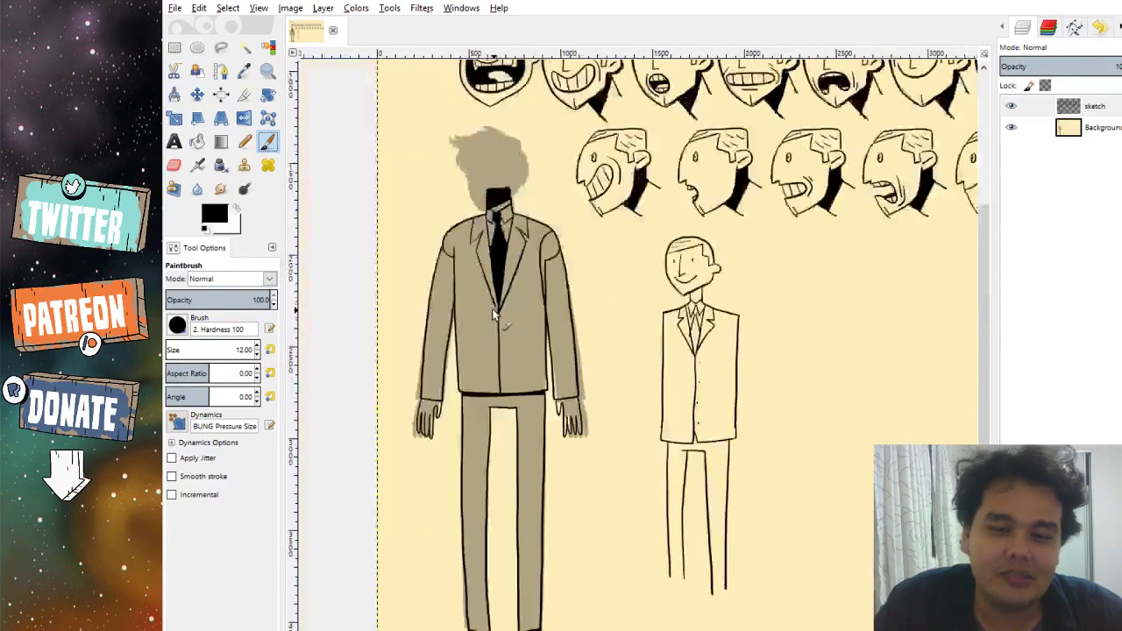
scroll(492, 313, up, 1)
scroll(524, 463, up, 2)
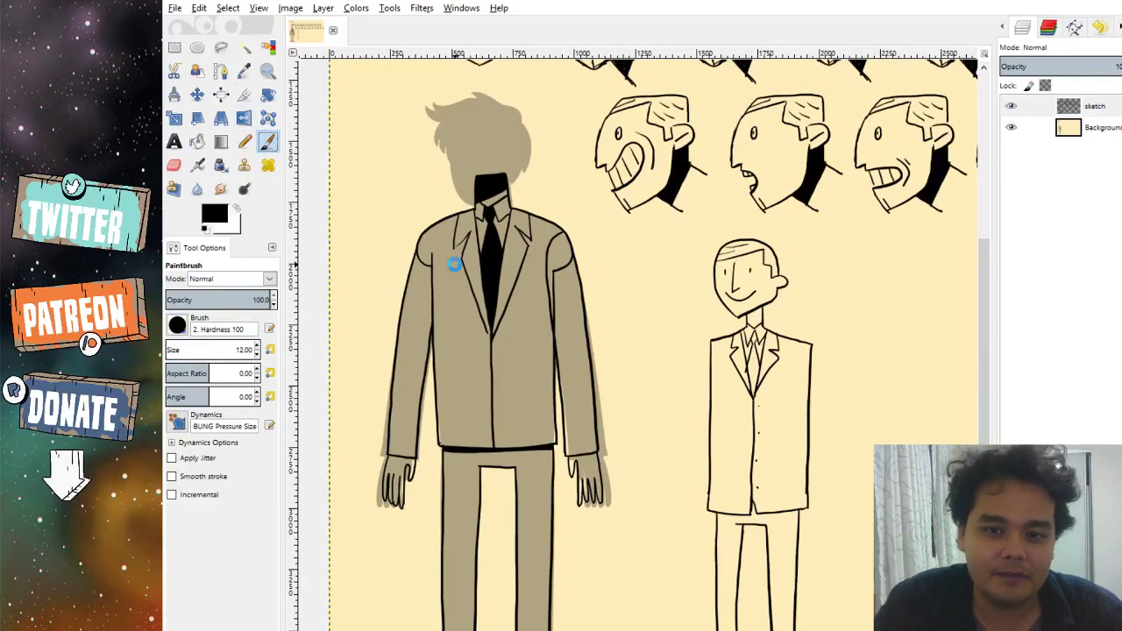
scroll(465, 254, down, 2)
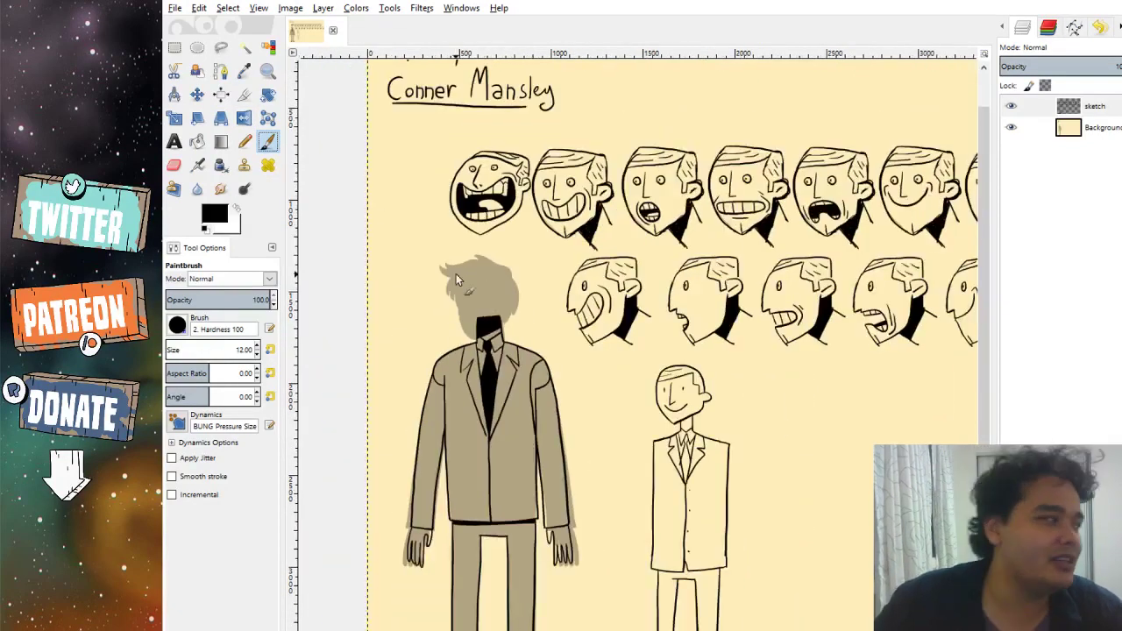
scroll(453, 273, down, 3)
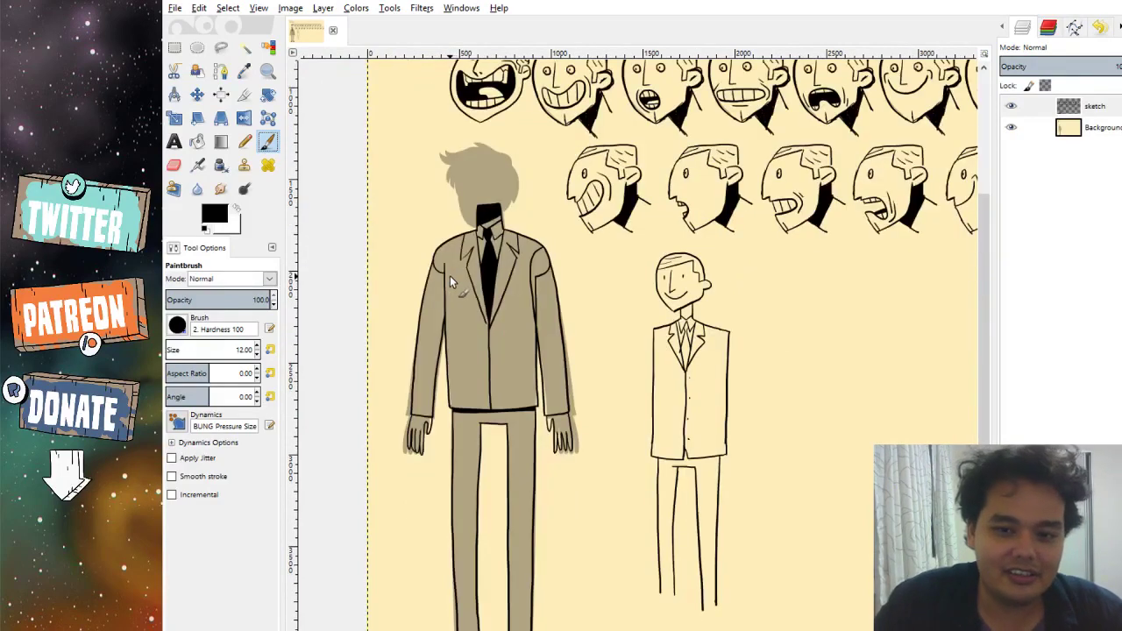
scroll(449, 275, right, 15)
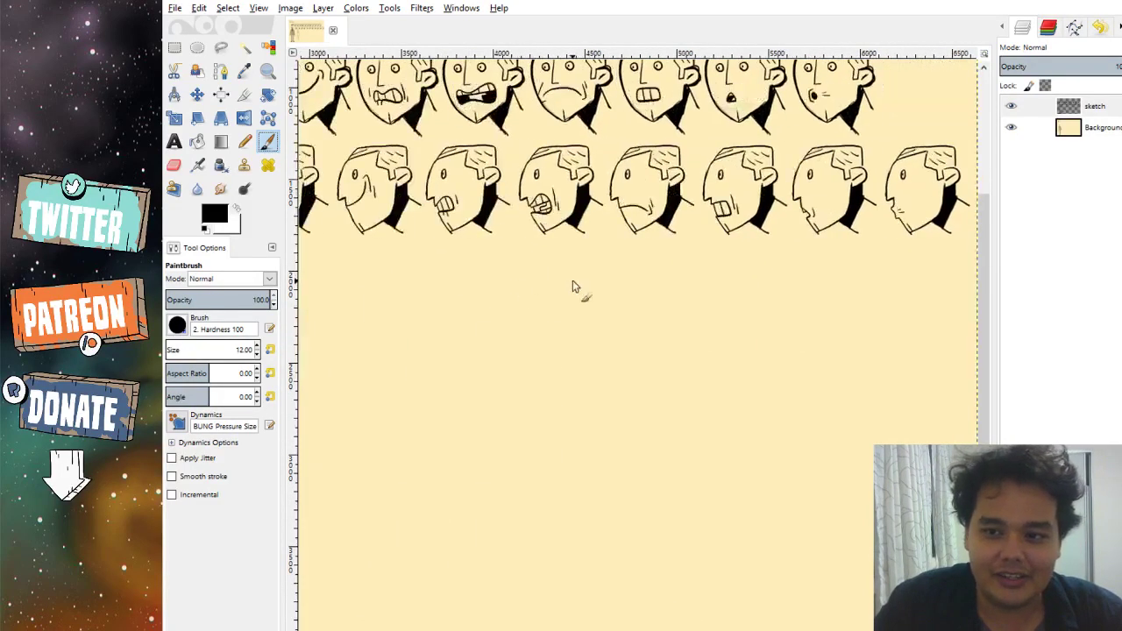
scroll(599, 279, up, 4)
scroll(599, 279, down, 1)
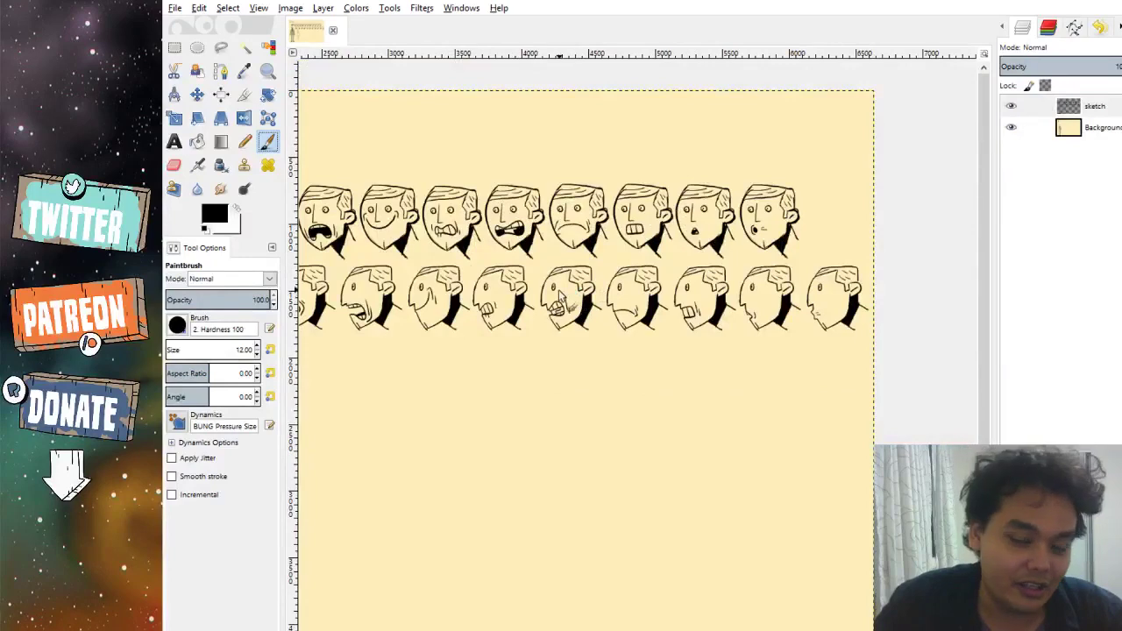
scroll(565, 298, left, 5)
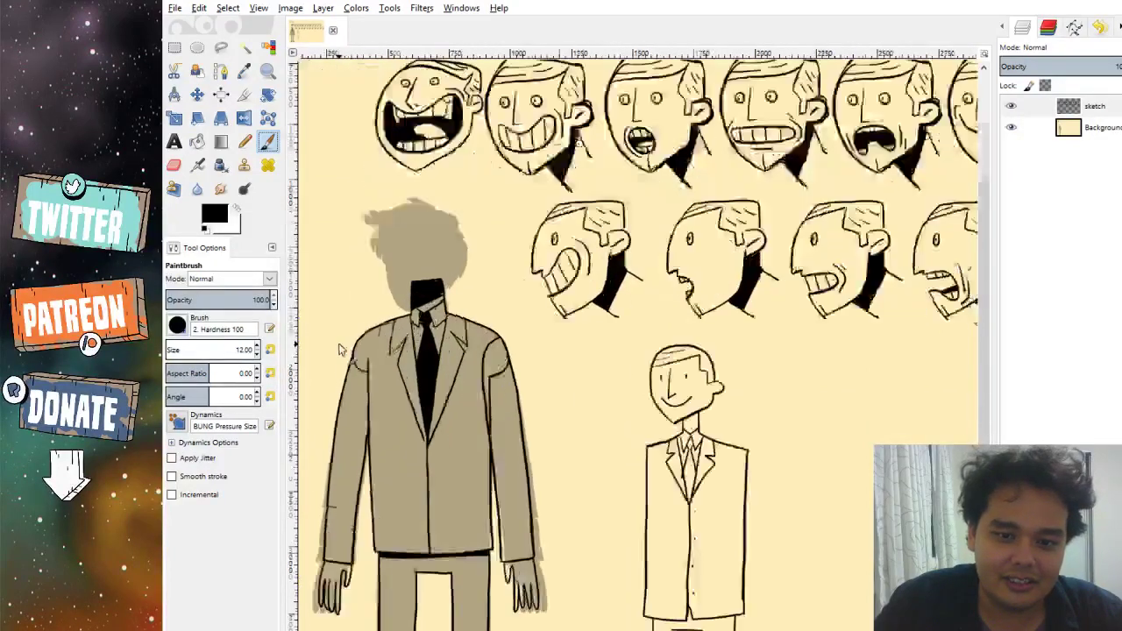
scroll(366, 344, up, 2)
scroll(370, 336, up, 2)
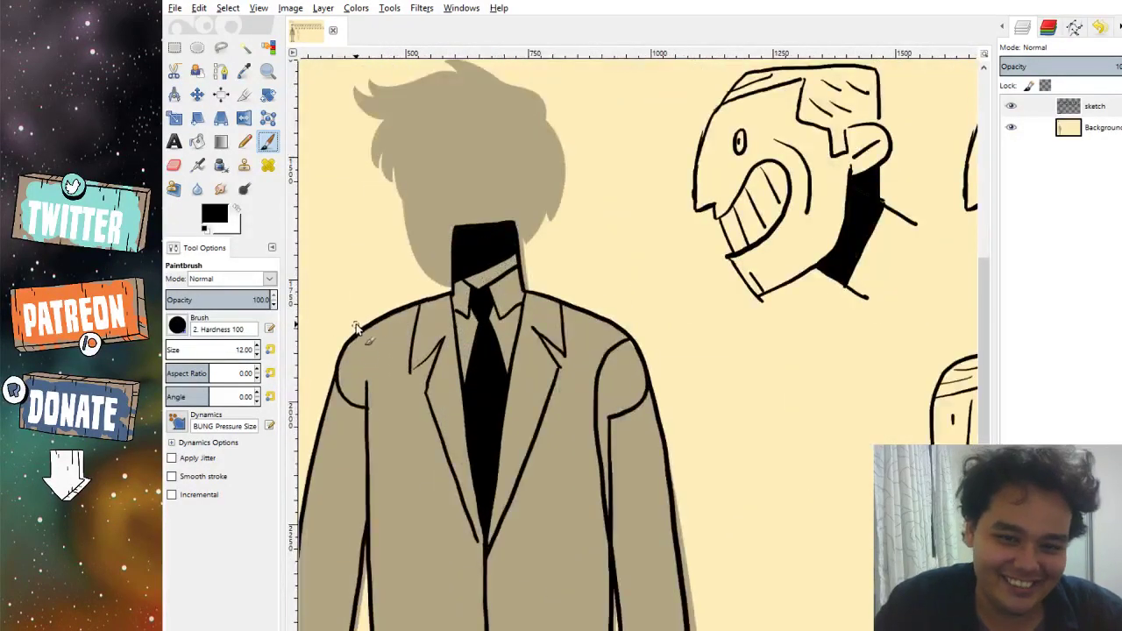
scroll(355, 325, down, 3)
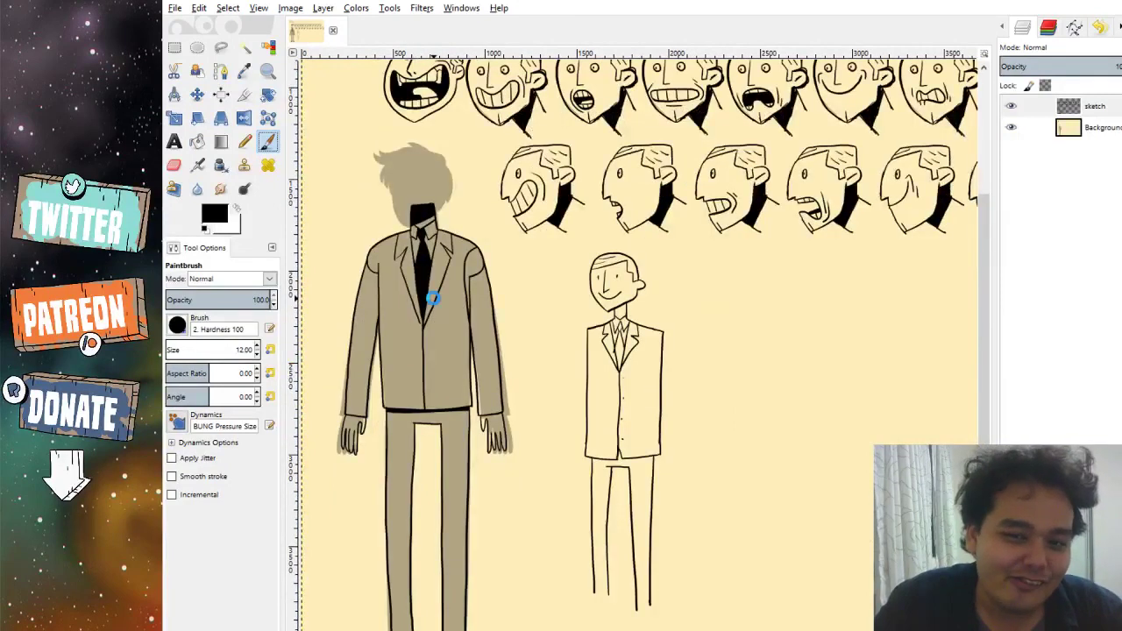
Fill the smaller suited figure's tie black with Bucket Fill, and return to the Paintbrush.
click(199, 142)
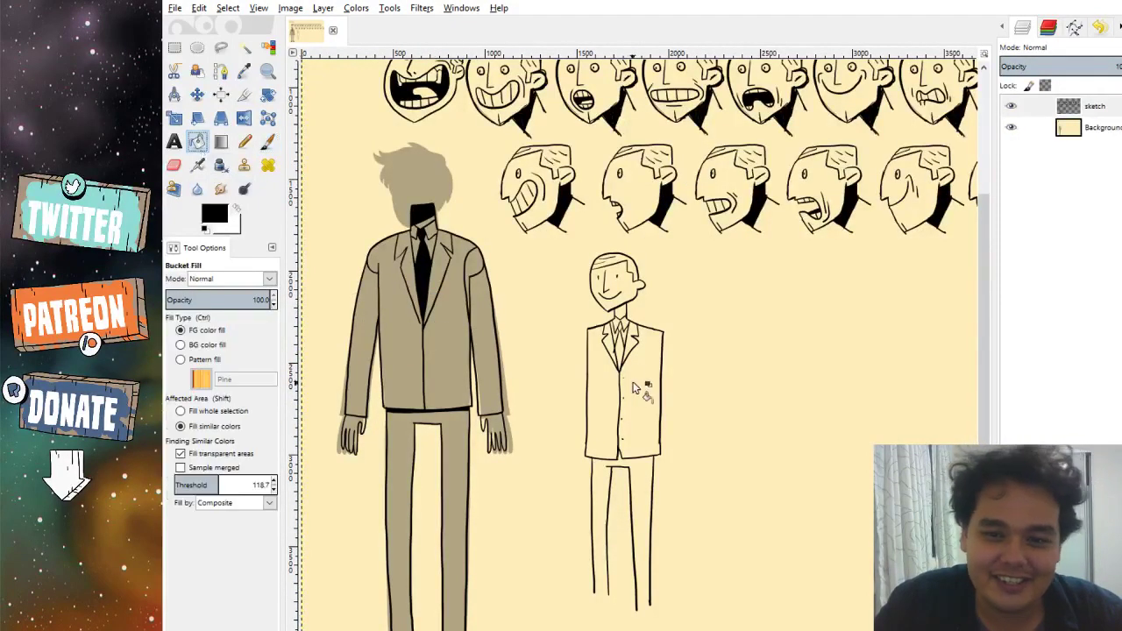
scroll(633, 386, up, 4)
click(576, 308)
scroll(570, 311, down, 1)
scroll(569, 311, down, 3)
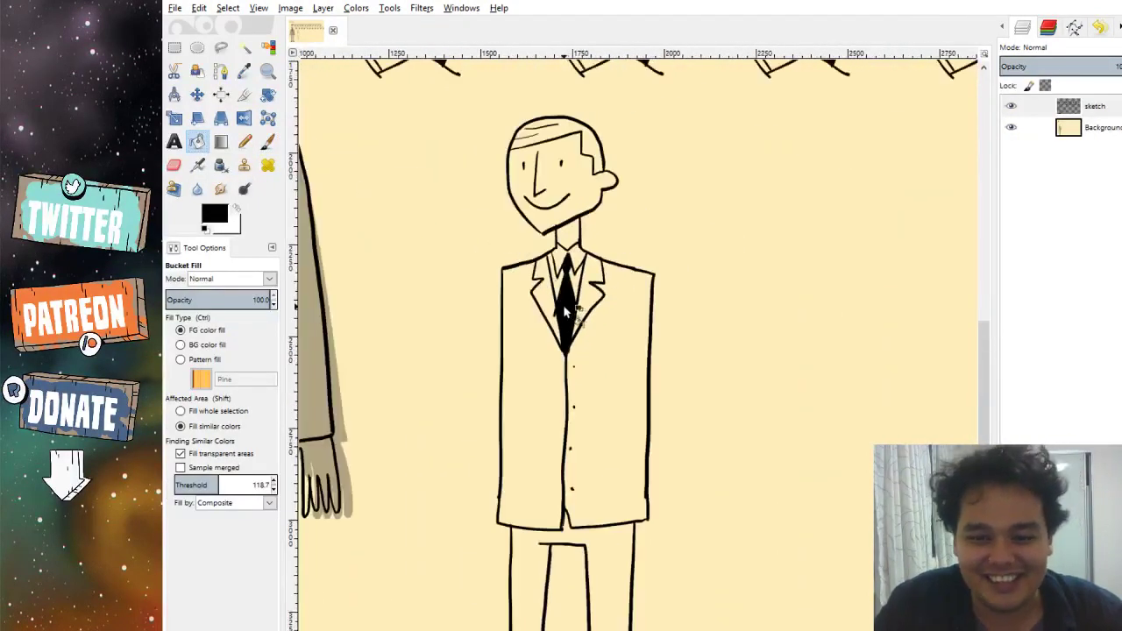
key(p)
Paint a line across the smaller figure's trousers just below the jacket hem, and fill the enclosed band black with Bucket Fill.
scroll(632, 566, up, 2)
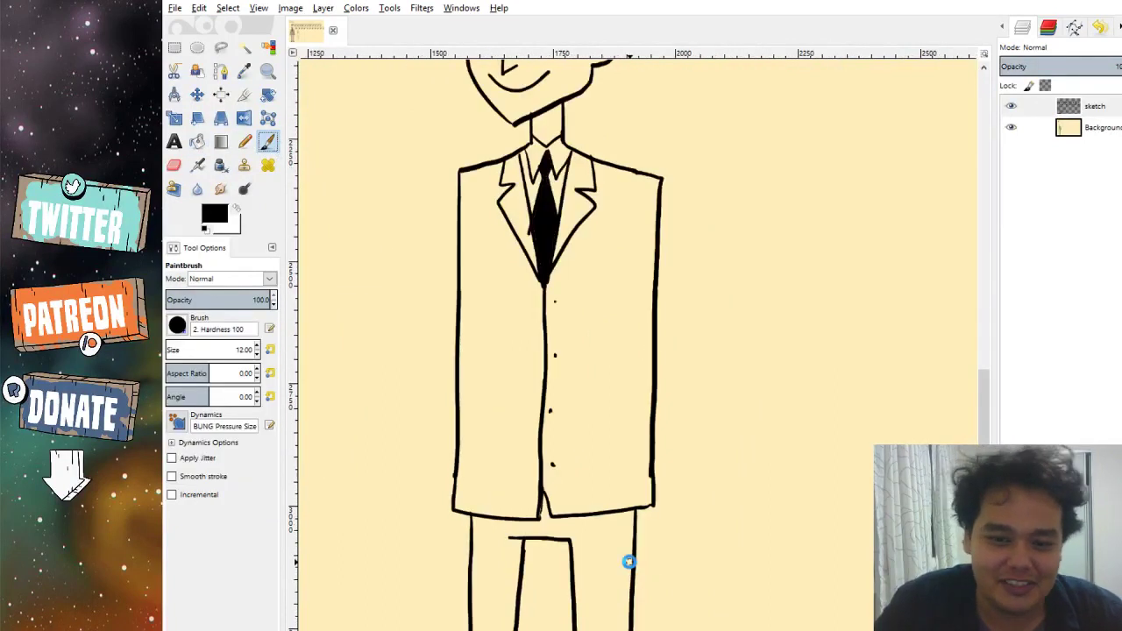
key(shift+b)
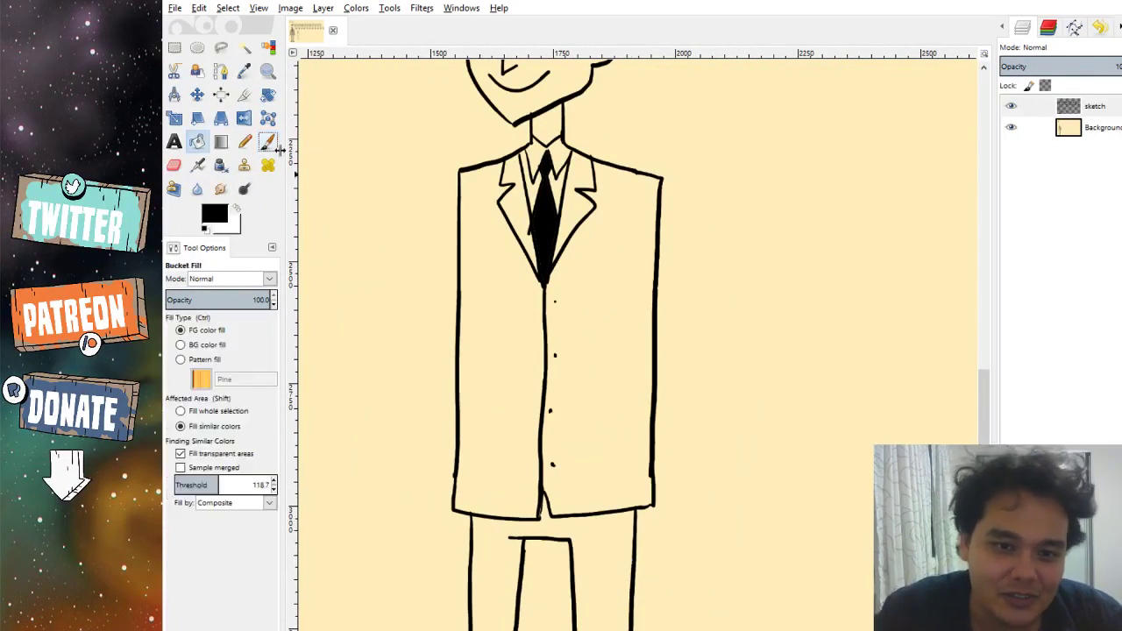
key(p)
drag(470, 524, 643, 526)
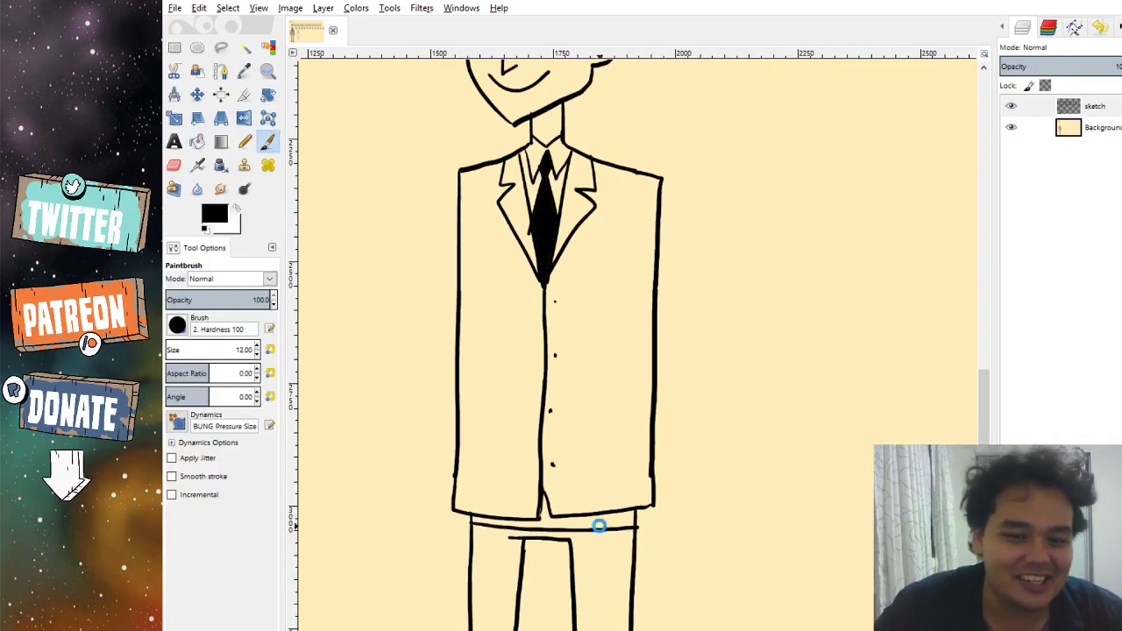
click(197, 141)
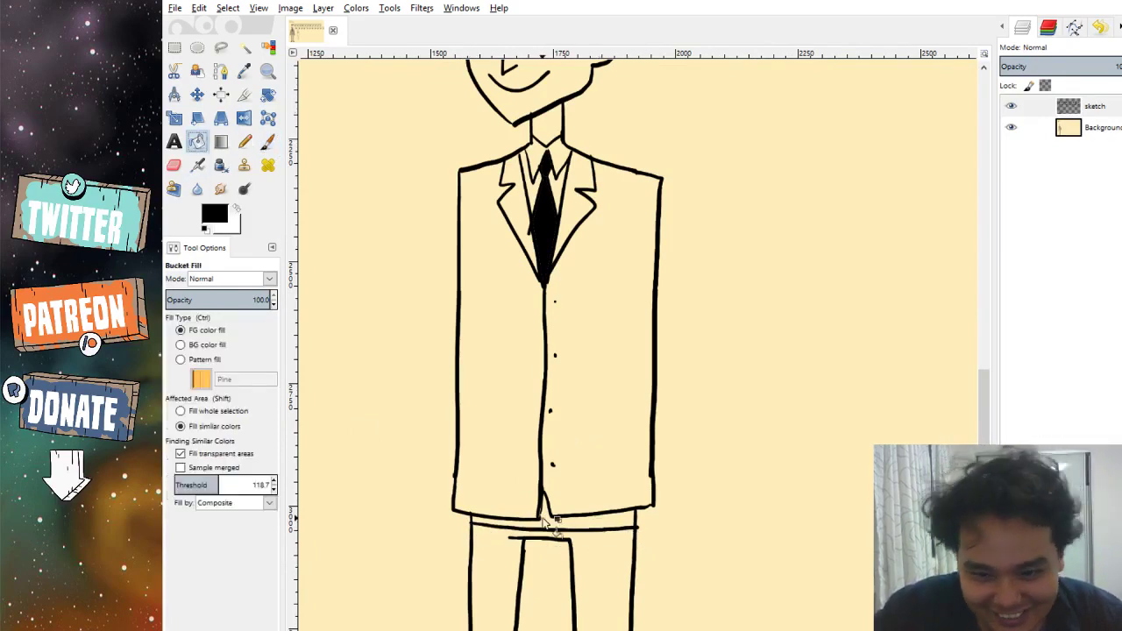
click(548, 523)
Paint over the thin gaps in the black front vent at the smaller figure's jacket hem.
key(p)
scroll(544, 512, up, 3)
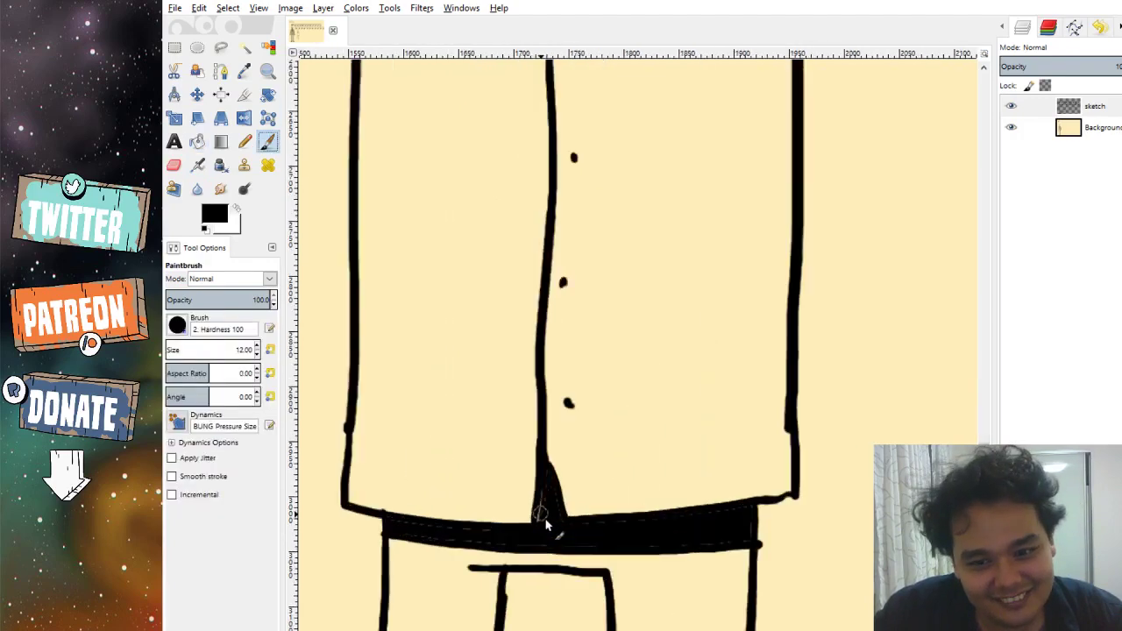
drag(534, 520, 551, 450)
scroll(552, 451, down, 5)
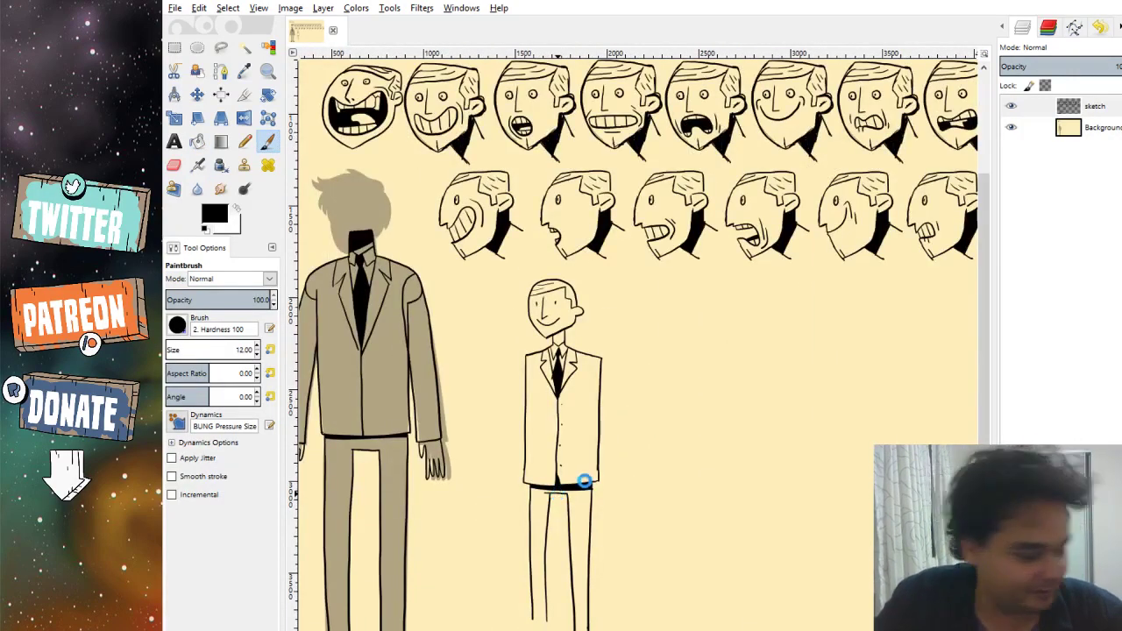
drag(584, 482, 587, 507)
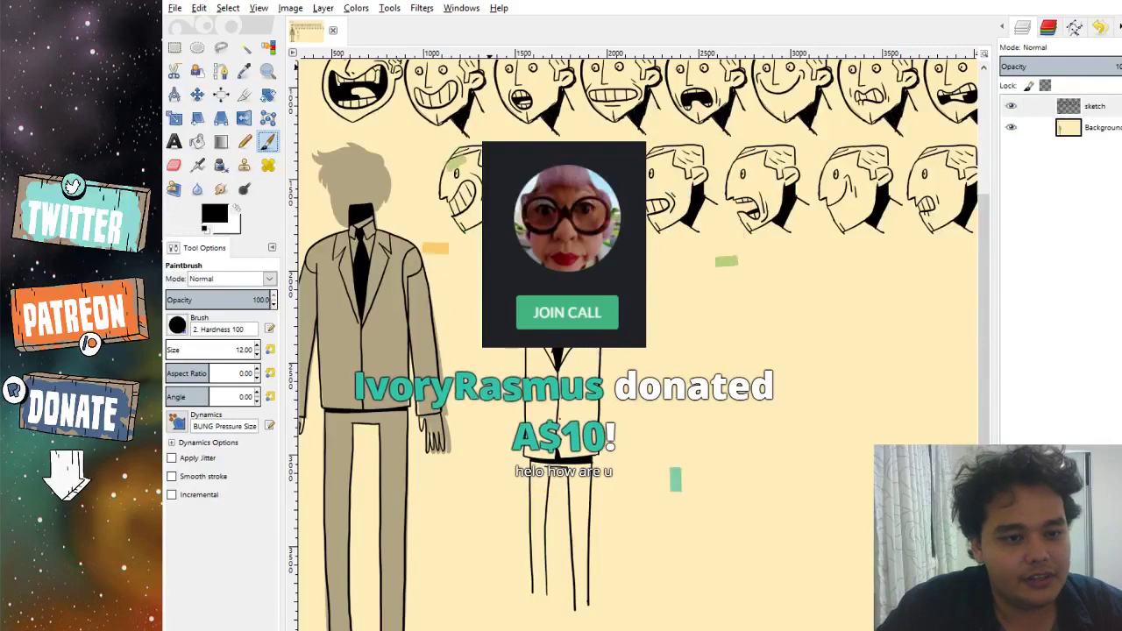
scroll(596, 526, up, 5)
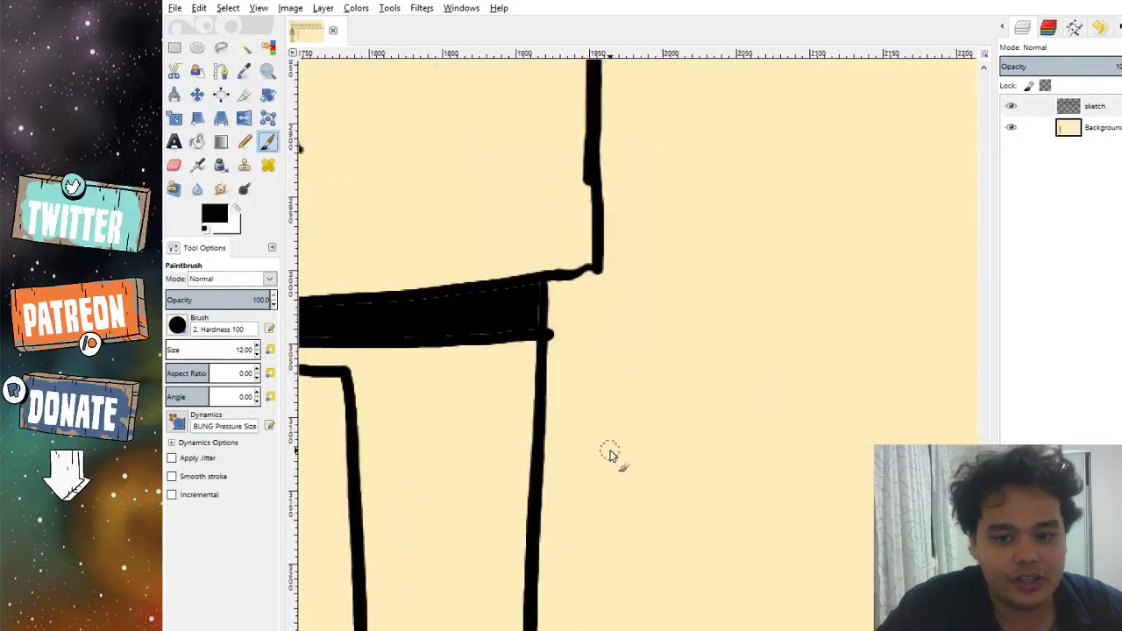
scroll(623, 376, down, 5)
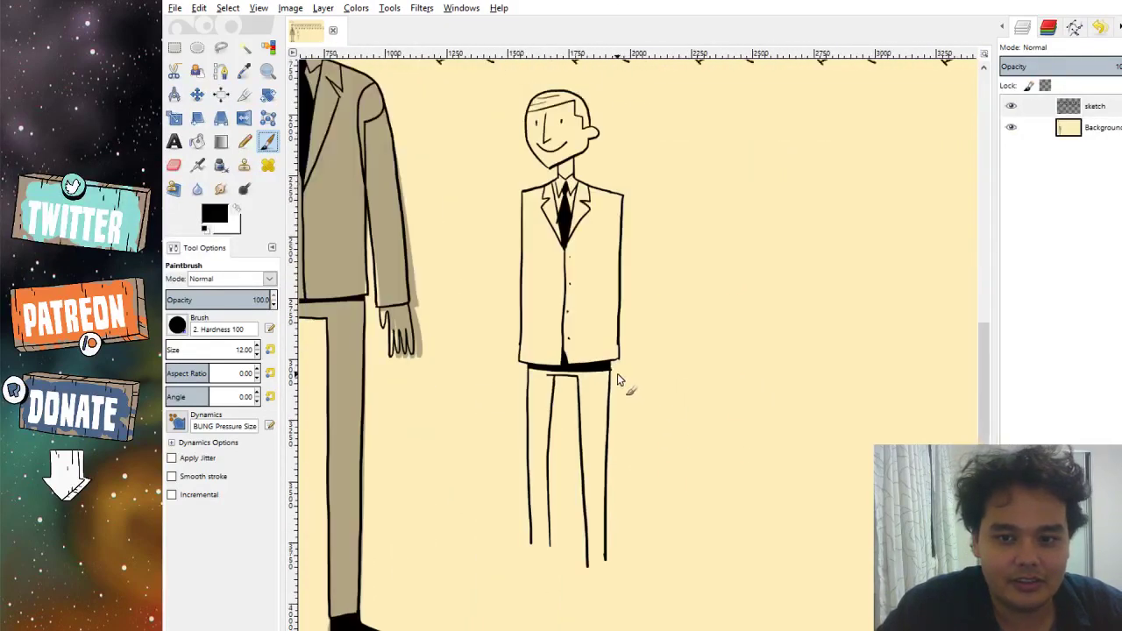
scroll(623, 386, up, 3)
scroll(625, 399, down, 2)
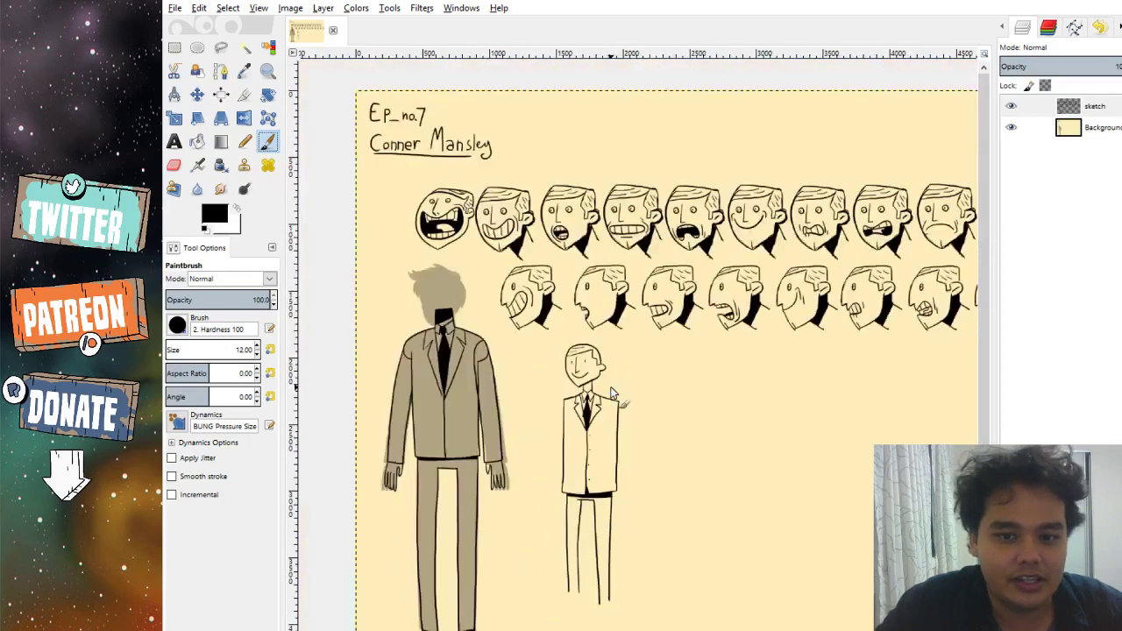
scroll(407, 417, up, 4)
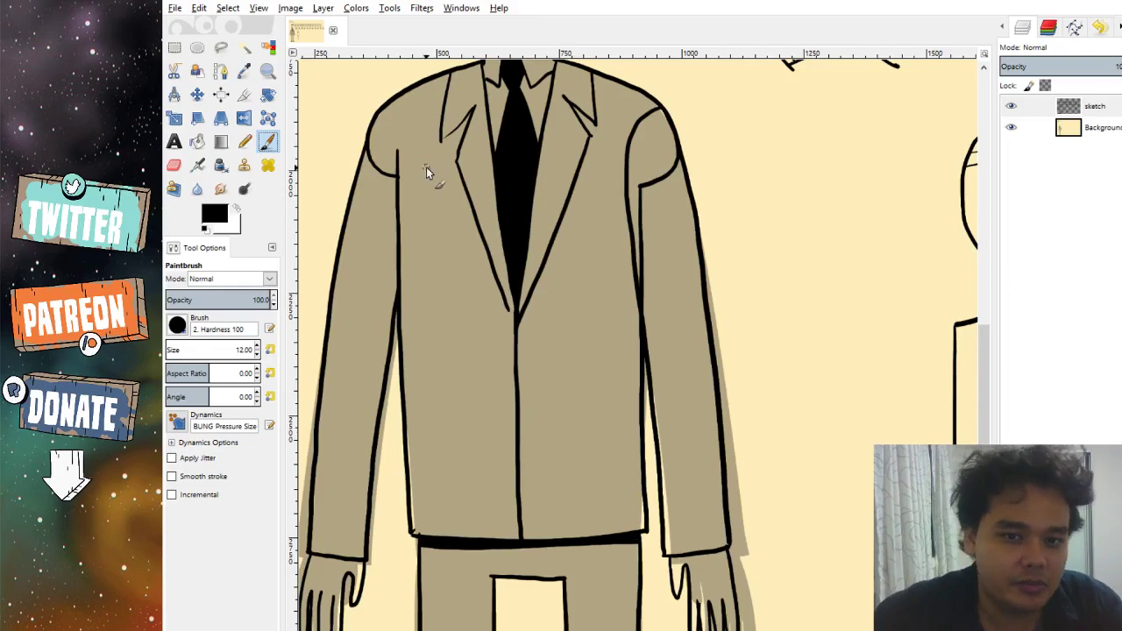
Paint over the thin gaps along the edges of the black shadow on the grey figure's neck.
scroll(426, 164, down, 3)
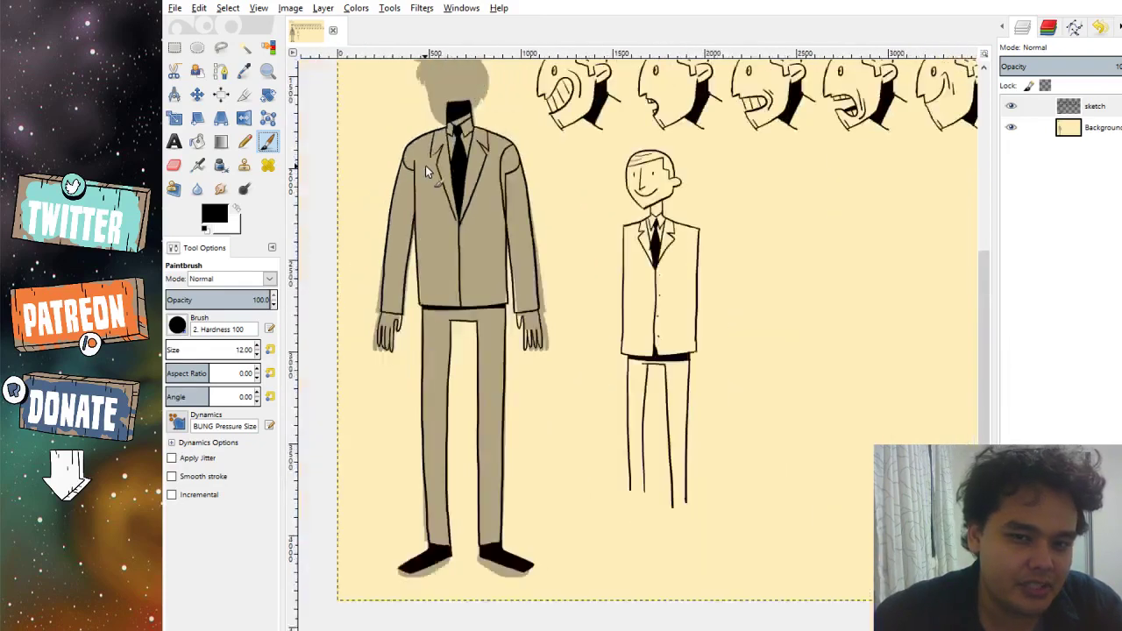
scroll(426, 165, down, 1)
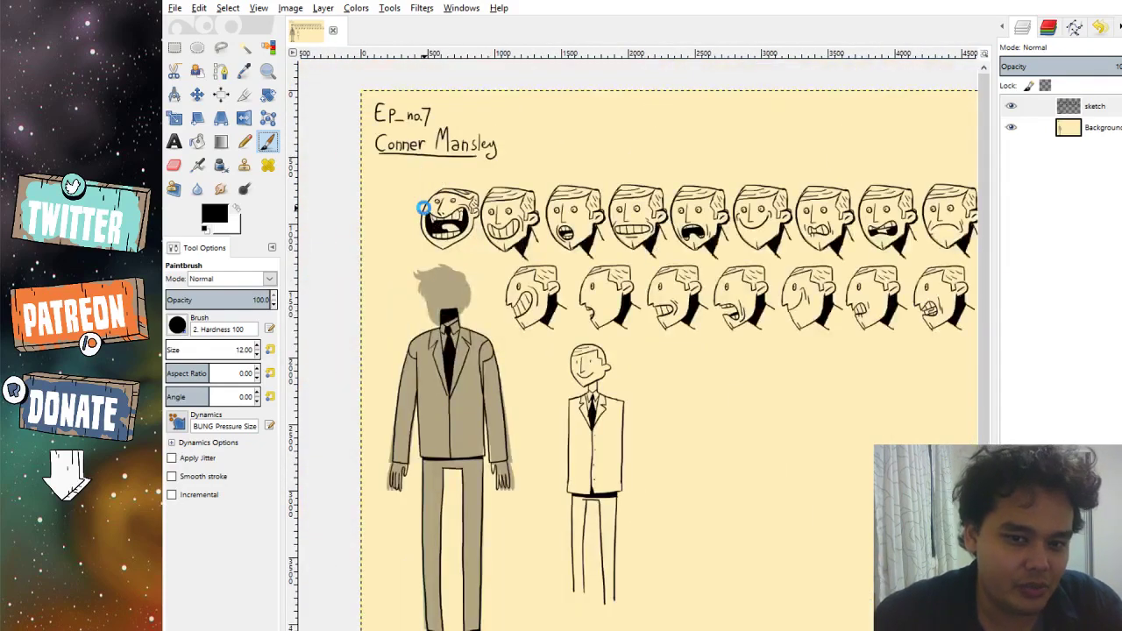
scroll(425, 287, up, 3)
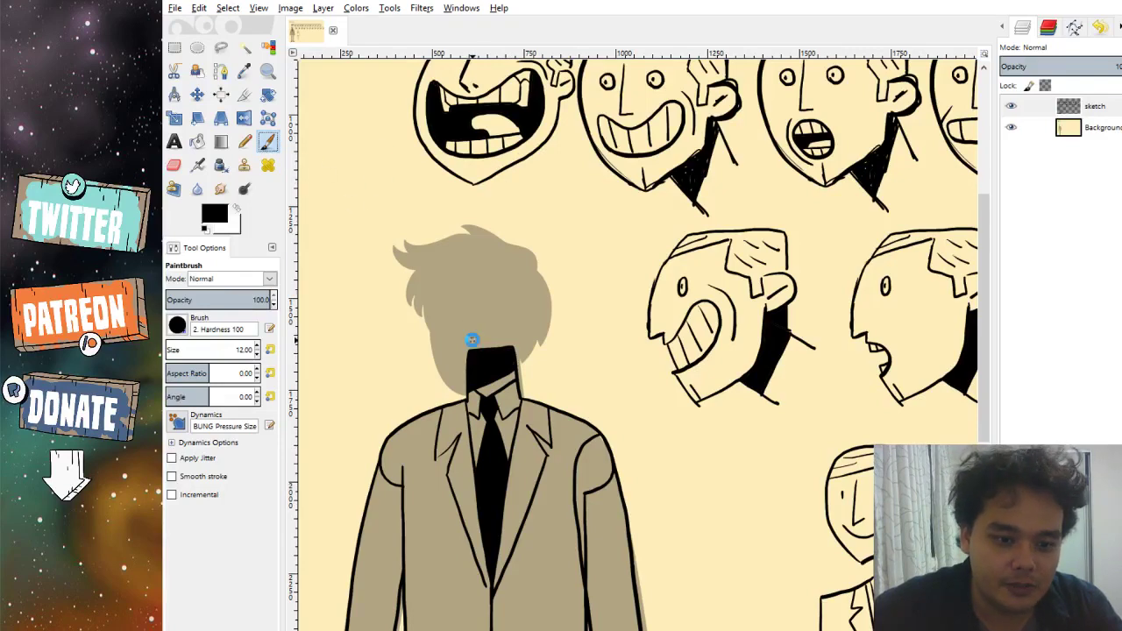
scroll(445, 323, down, 1)
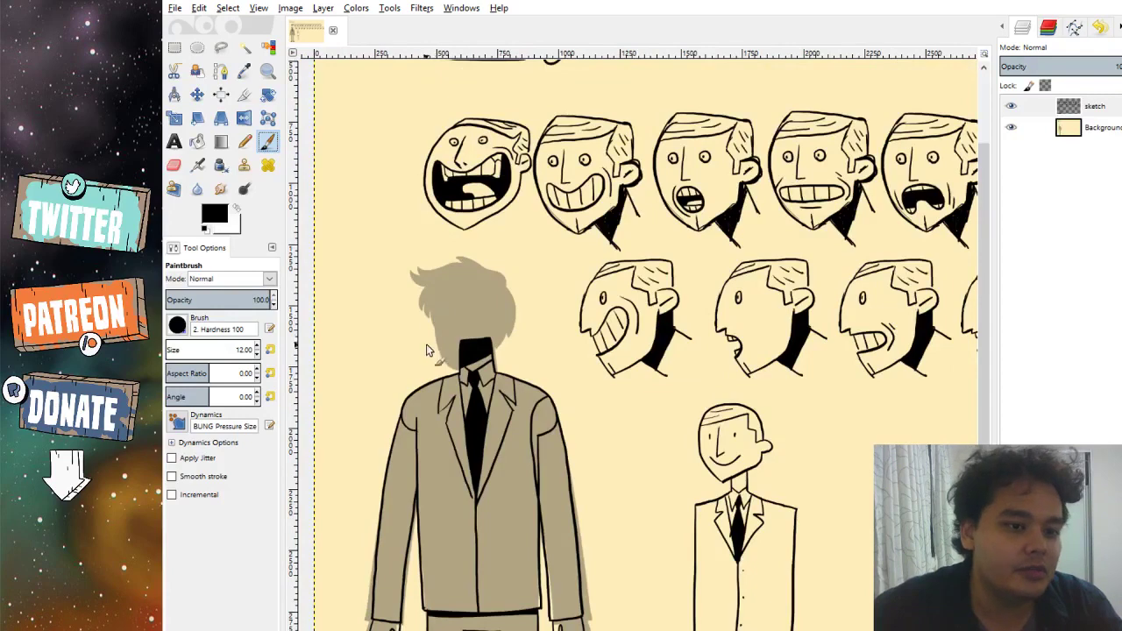
scroll(426, 344, up, 1)
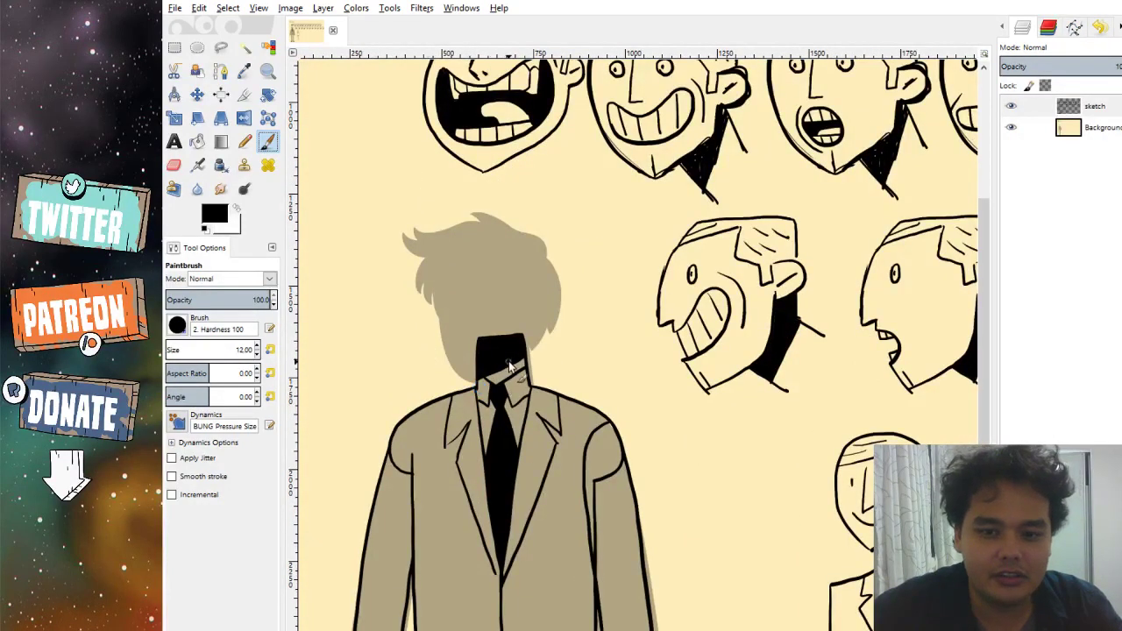
scroll(508, 366, up, 2)
scroll(504, 368, down, 2)
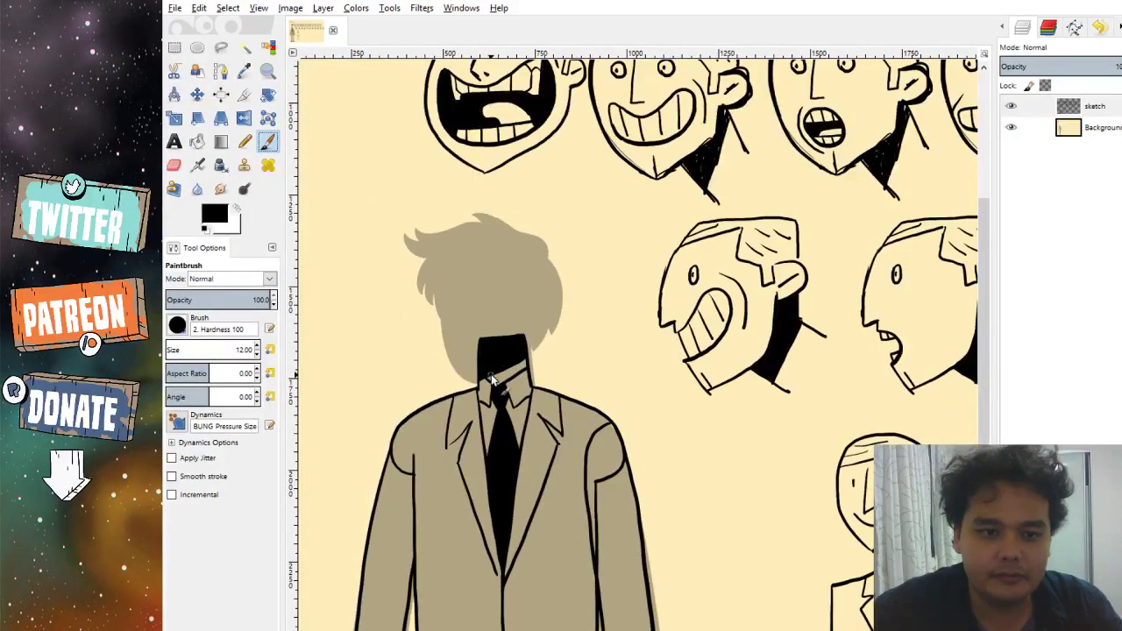
scroll(491, 374, up, 4)
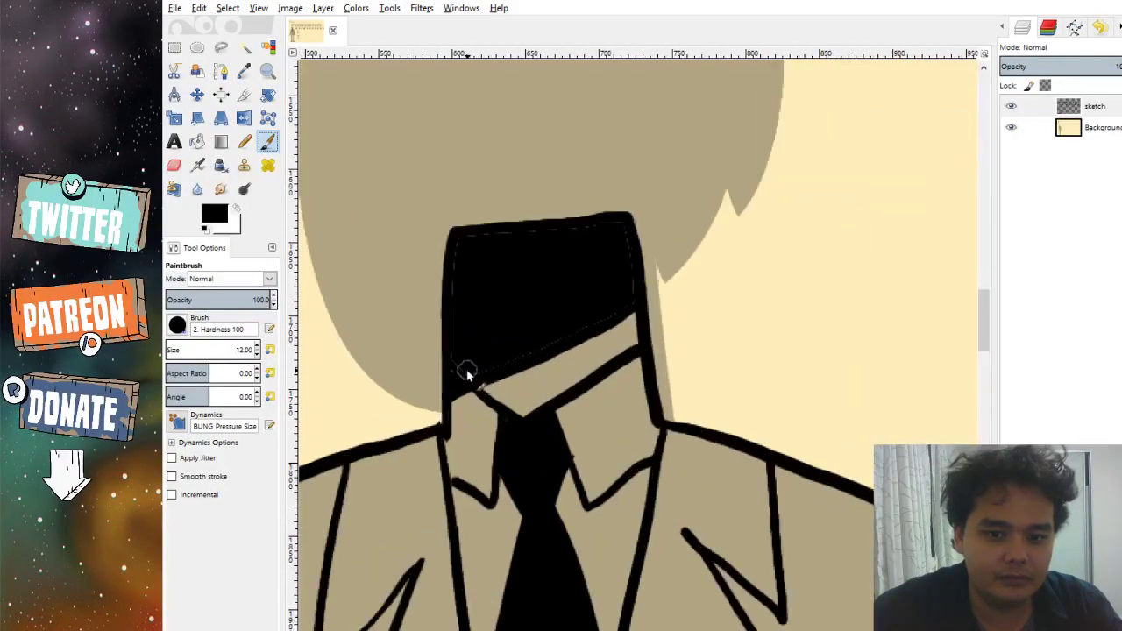
click(469, 366)
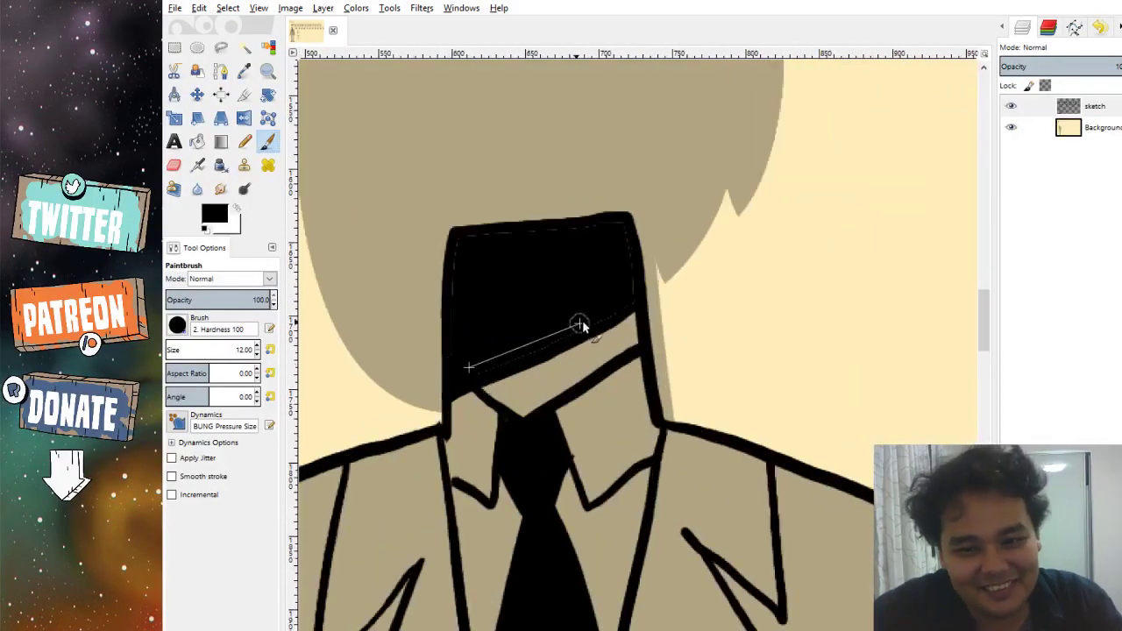
shift+click(619, 307)
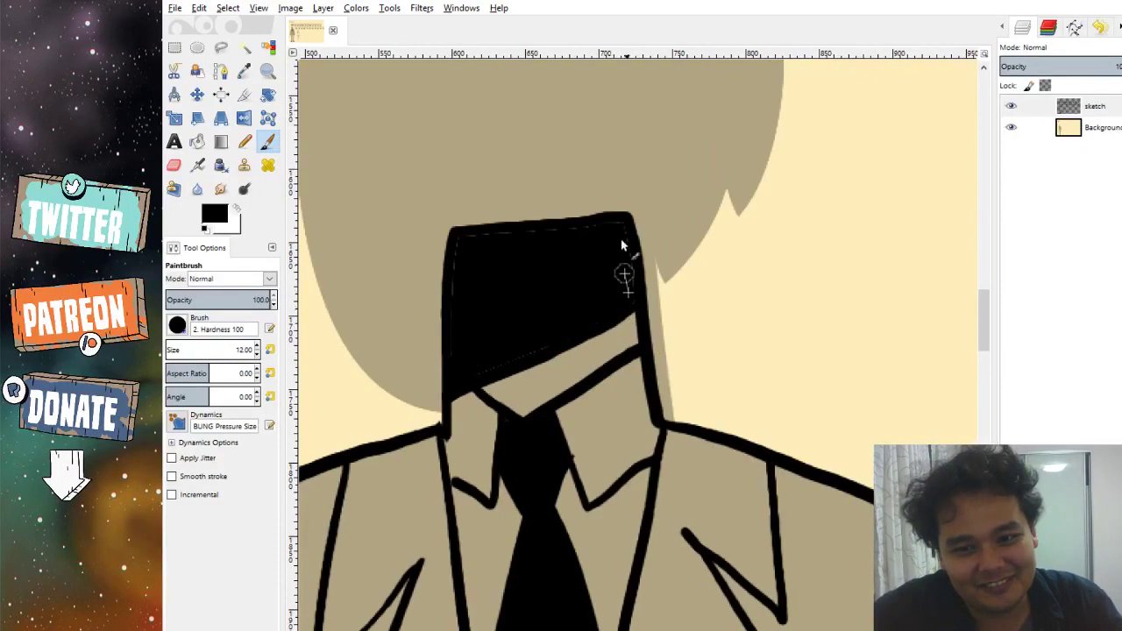
mouse_move(622, 246)
mouse_down()
mouse_move(504, 245)
mouse_move(456, 237)
mouse_move(453, 304)
mouse_up()
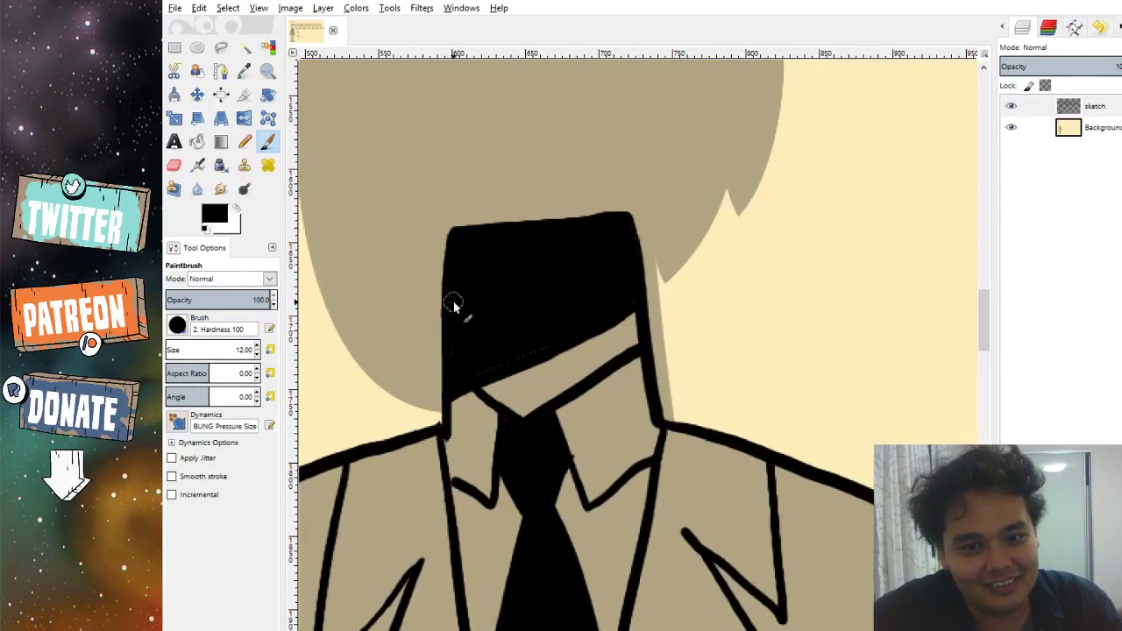
Examine the inked grey figure's jacket, hands and neck, and compare it with the smaller suited figure and the expression heads.
scroll(454, 304, down, 5)
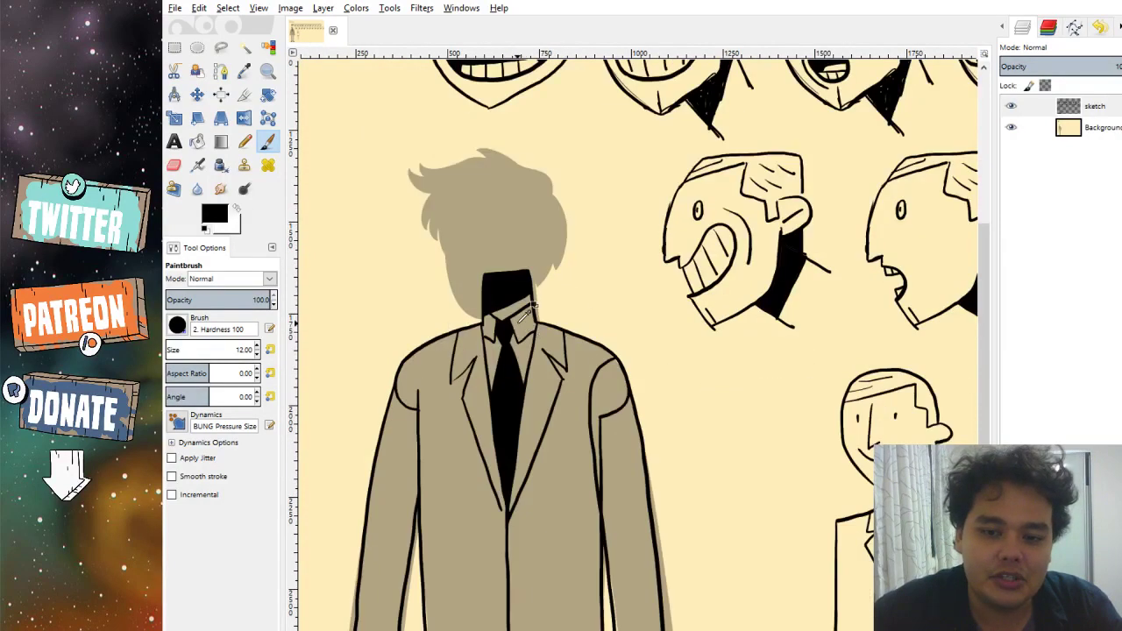
scroll(552, 298, down, 3)
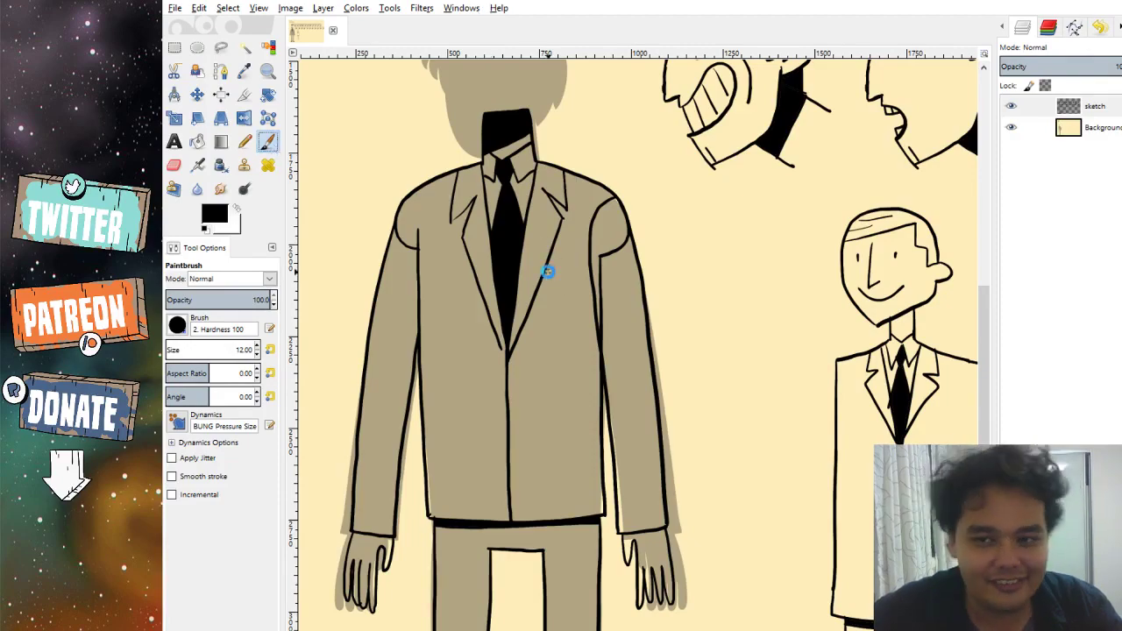
scroll(540, 256, down, 4)
scroll(536, 289, up, 6)
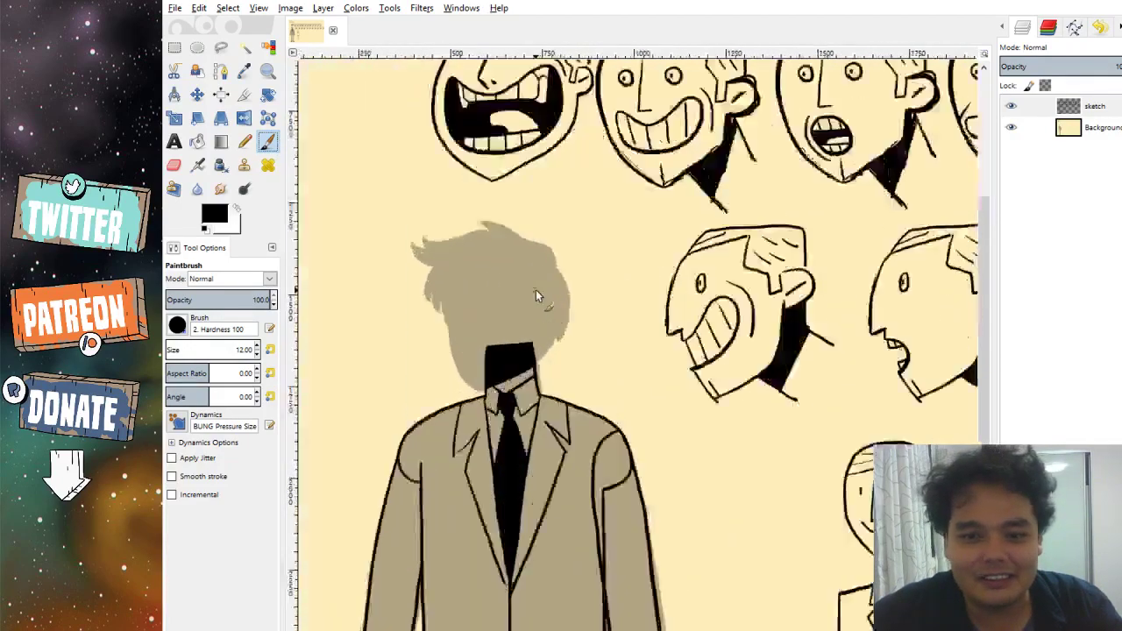
scroll(535, 286, down, 3)
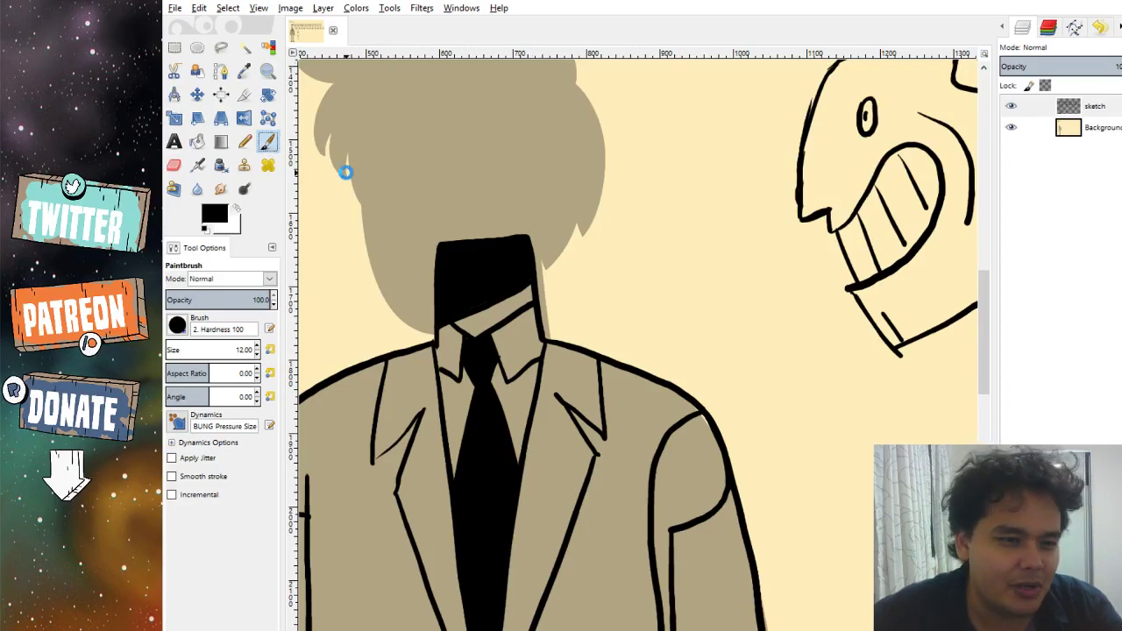
scroll(394, 210, down, 2)
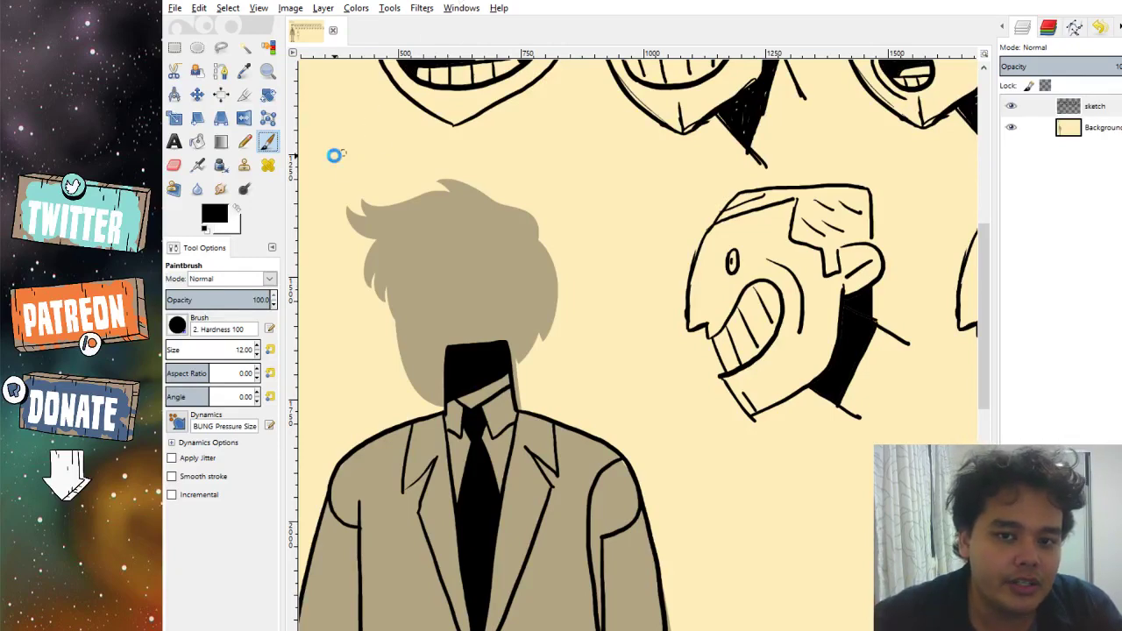
scroll(745, 123, up, 5)
mouse_move(723, 136)
mouse_down()
mouse_move(676, 213)
mouse_move(776, 93)
mouse_move(757, 93)
mouse_move(839, 105)
mouse_move(767, 462)
mouse_move(729, 251)
mouse_move(649, 328)
mouse_move(563, 232)
mouse_up()
key(shift+ctrl+j)
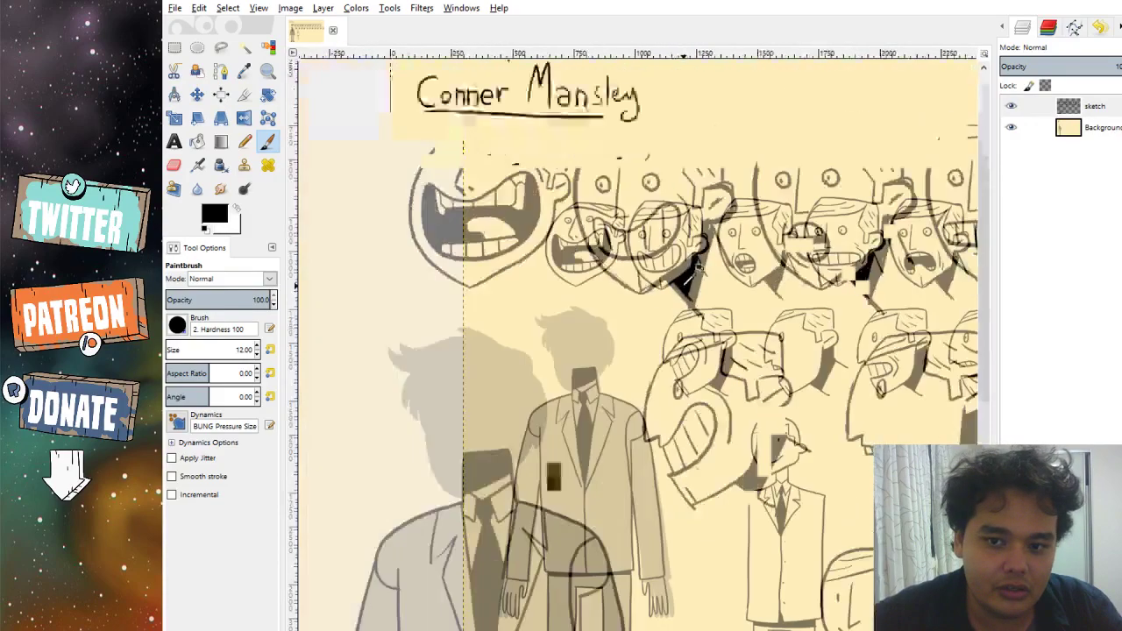
key(plus)
scroll(647, 412, right, 3)
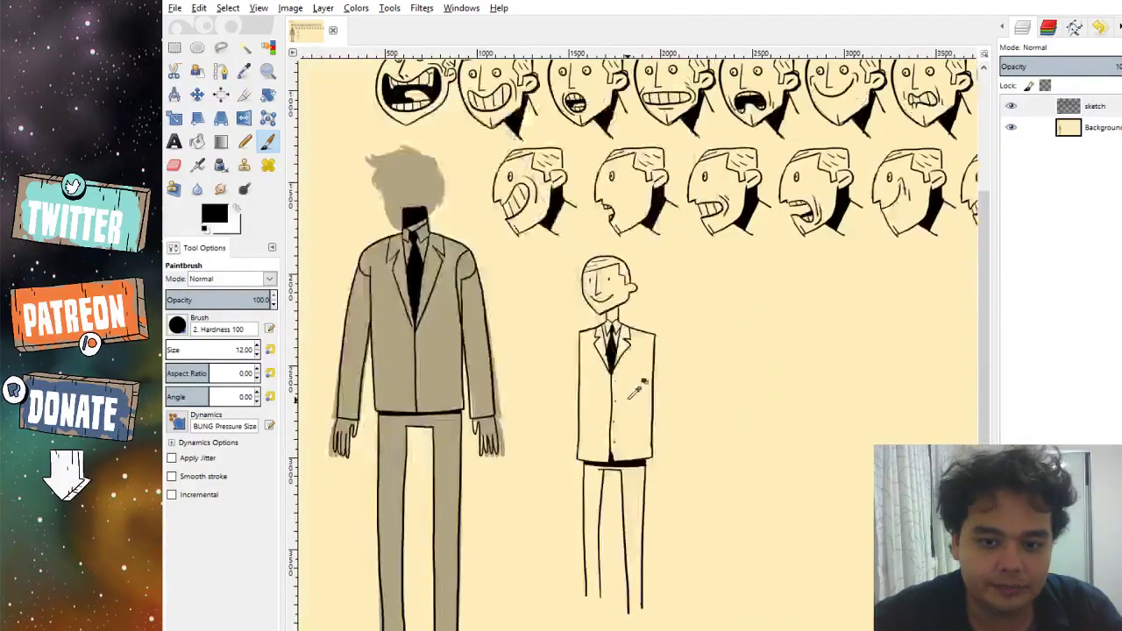
Try a short horizontal line across the grey figure's jacket chest beside the lapel, and undo it.
scroll(392, 260, up, 2)
scroll(400, 261, up, 2)
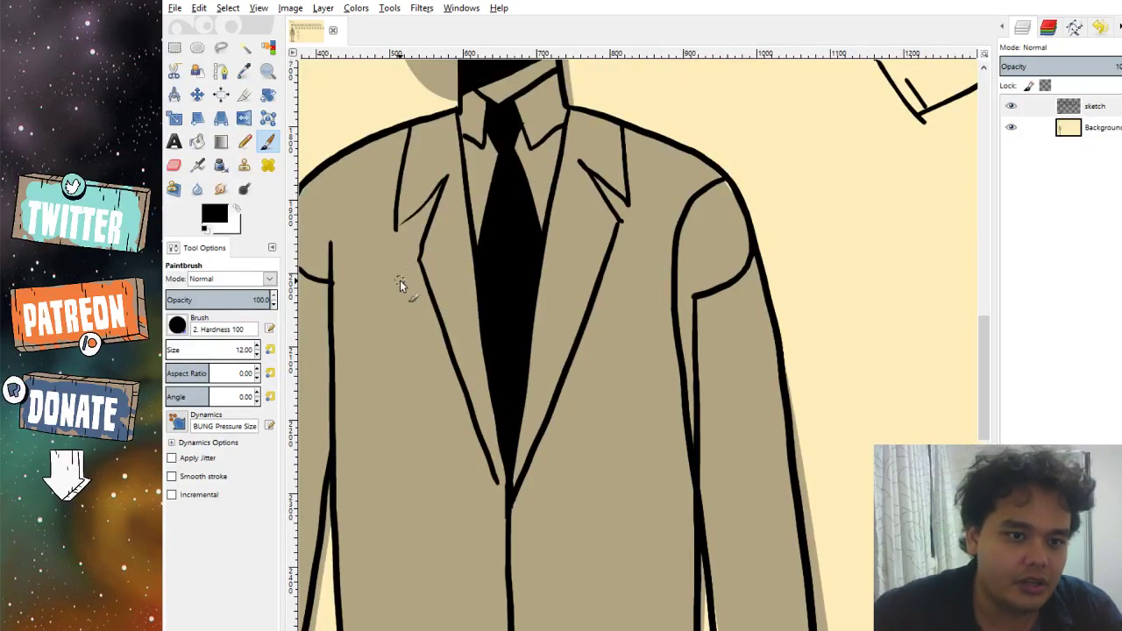
mouse_move(352, 284)
mouse_down()
mouse_move(415, 283)
mouse_move(373, 290)
mouse_move(427, 285)
mouse_up()
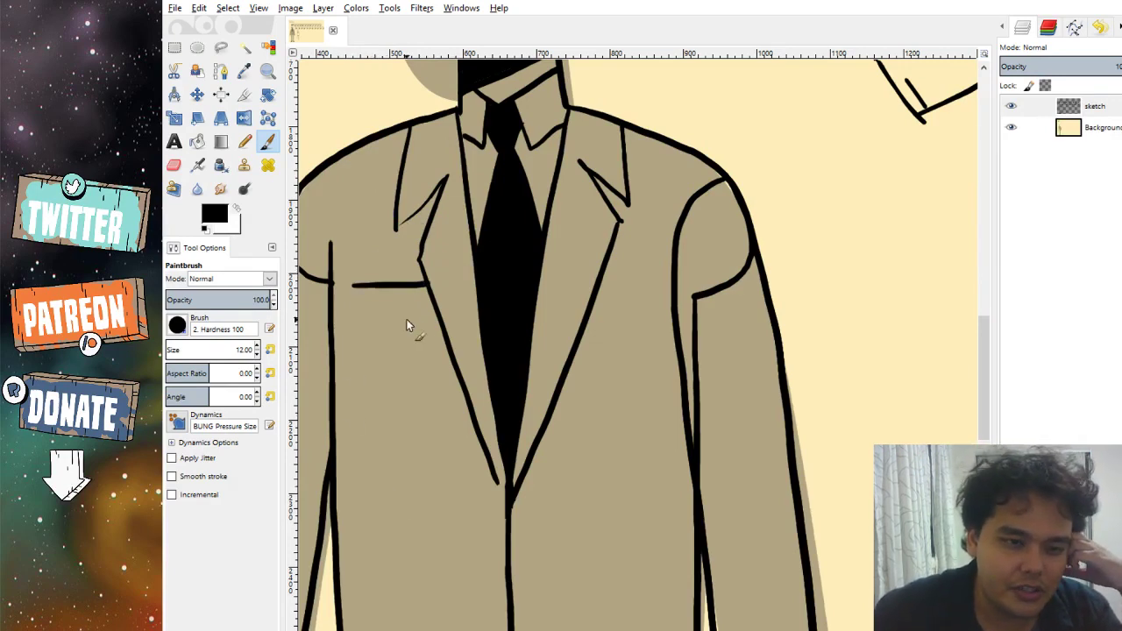
key(ctrl+z)
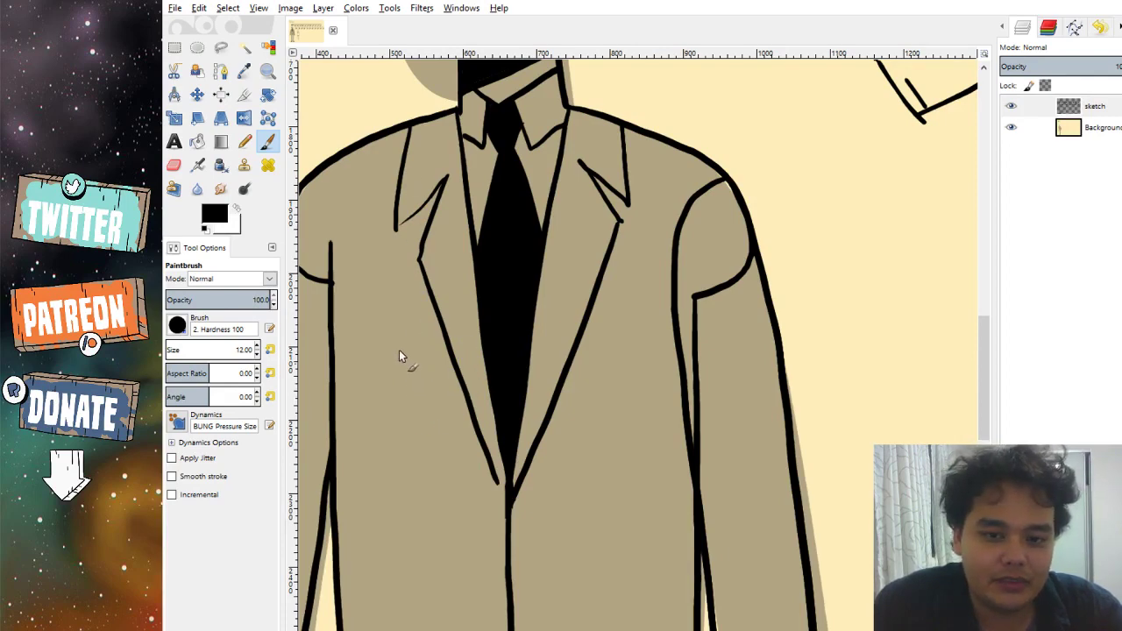
Thicken the diagonal notch line of the grey figure's lapel with a Paintbrush stroke.
scroll(399, 357, left, 3)
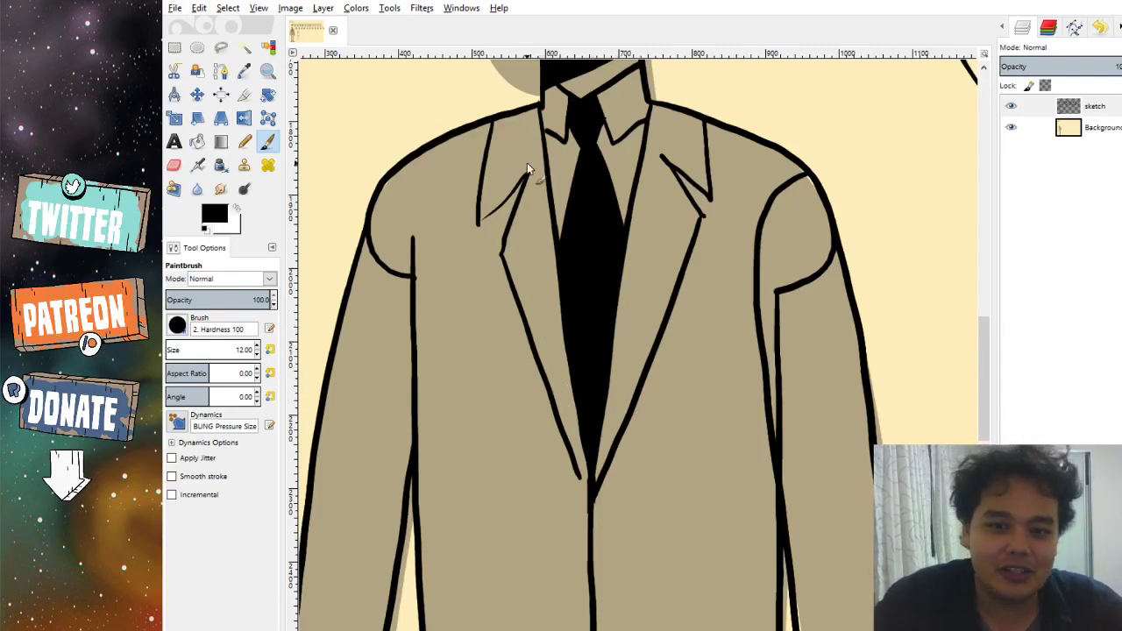
drag(480, 227, 530, 176)
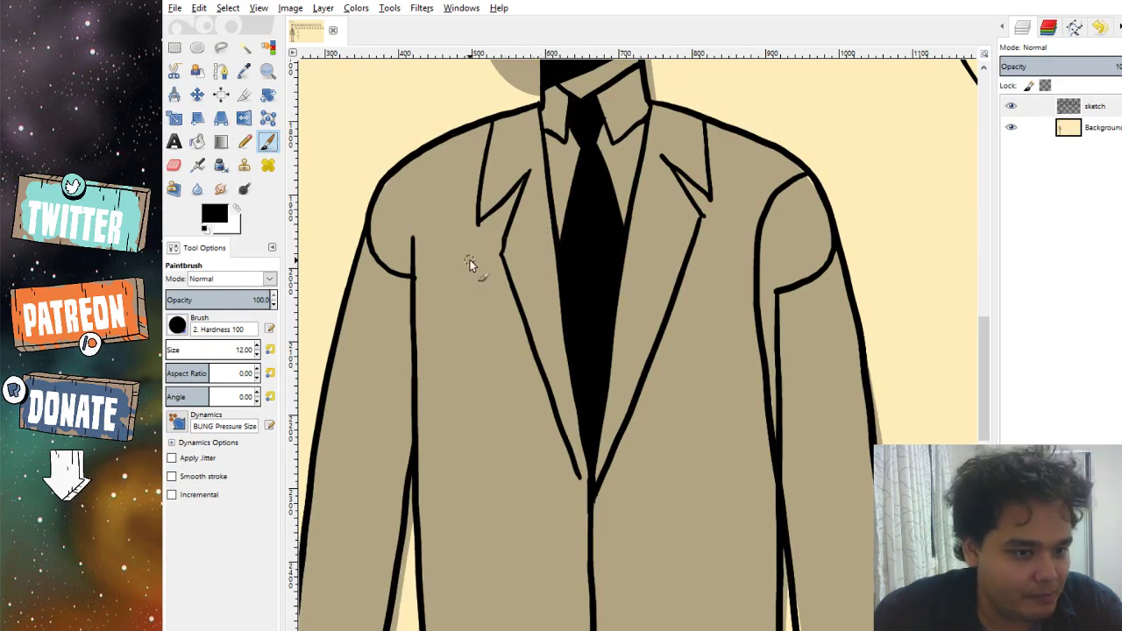
Review the whole character sheet, from the title and expression rows to both suited figures.
scroll(500, 304, down, 3)
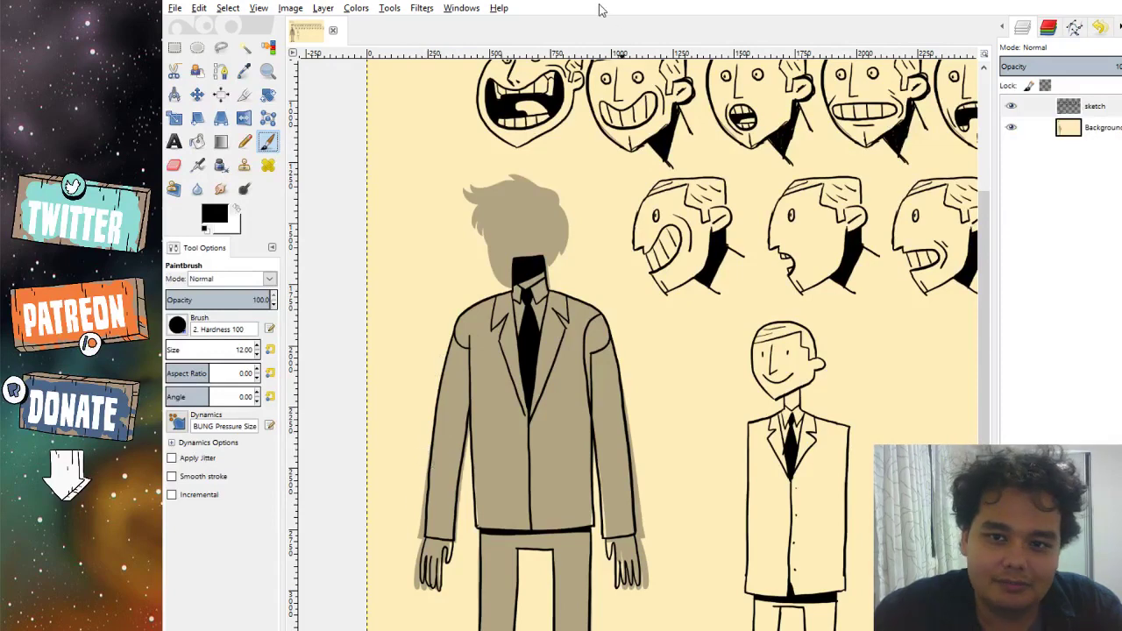
scroll(493, 228, down, 1)
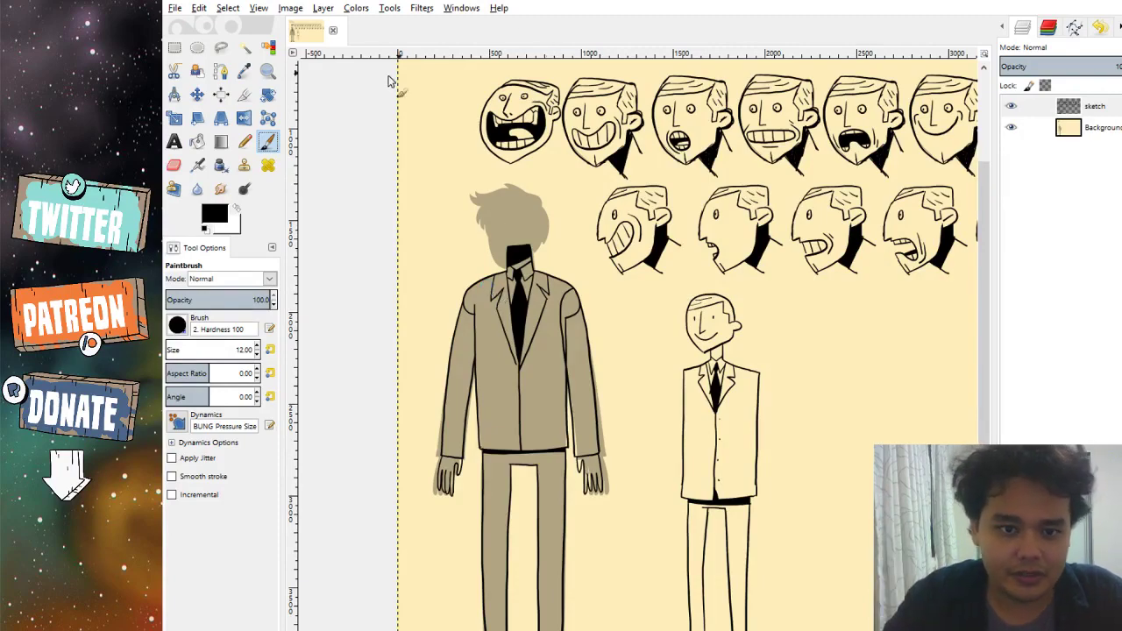
scroll(454, 201, down, 3)
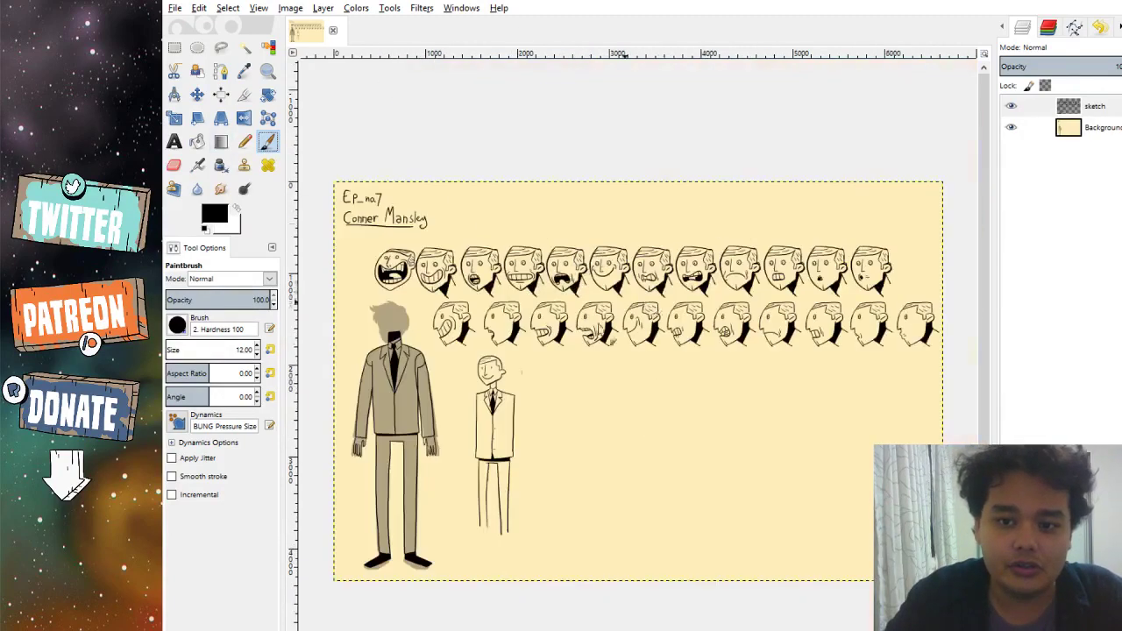
scroll(555, 345, up, 6)
scroll(633, 292, down, 4)
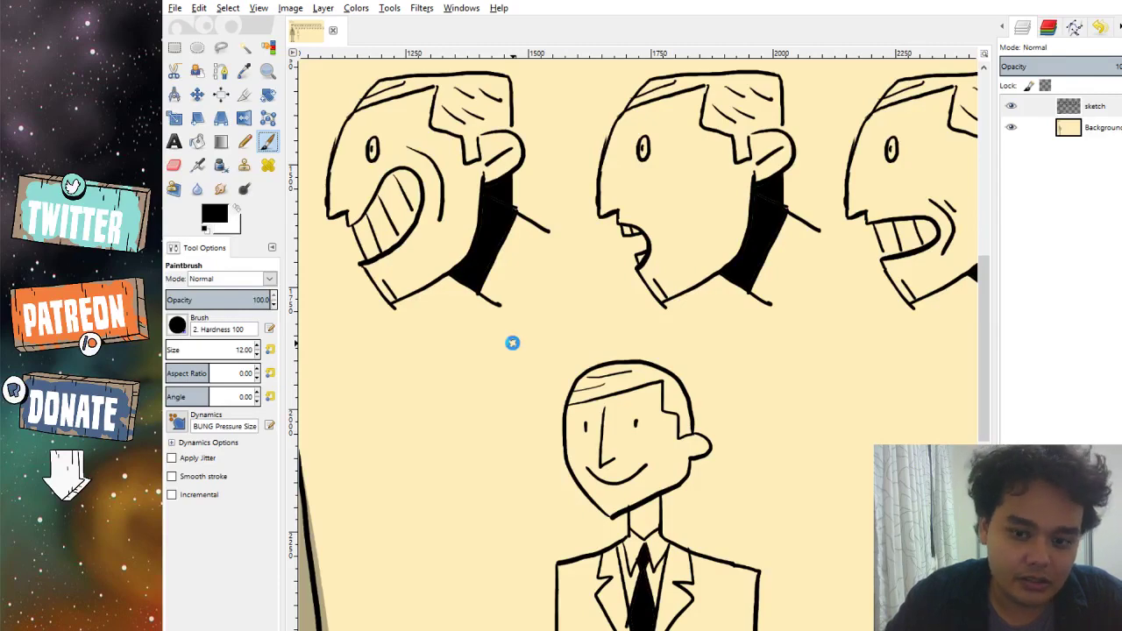
scroll(544, 369, left, 6)
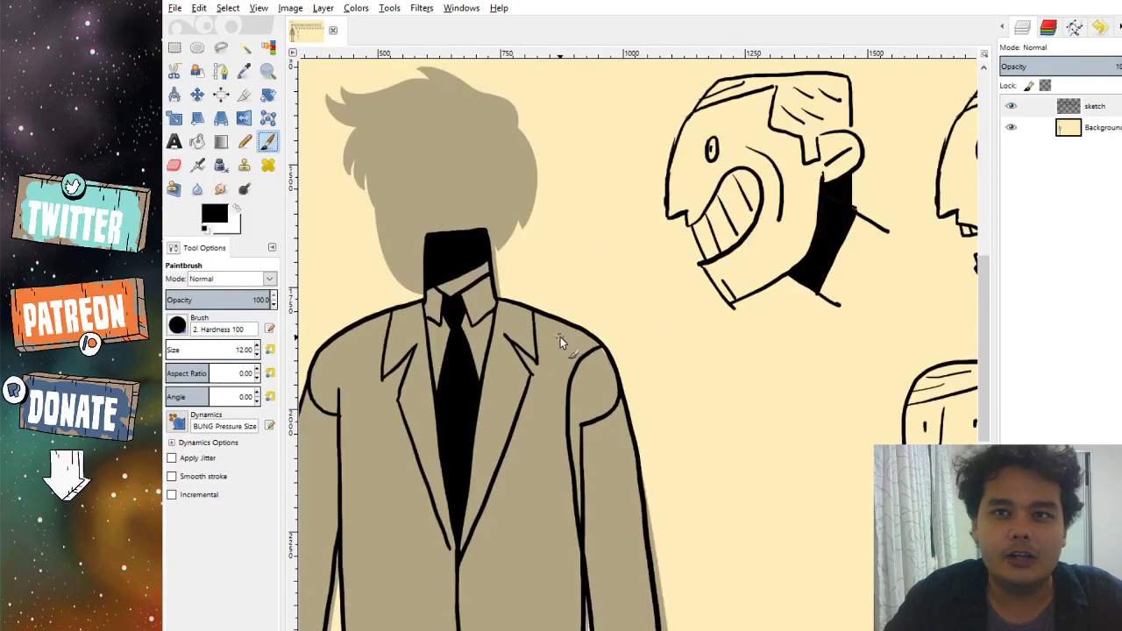
scroll(551, 388, down, 3)
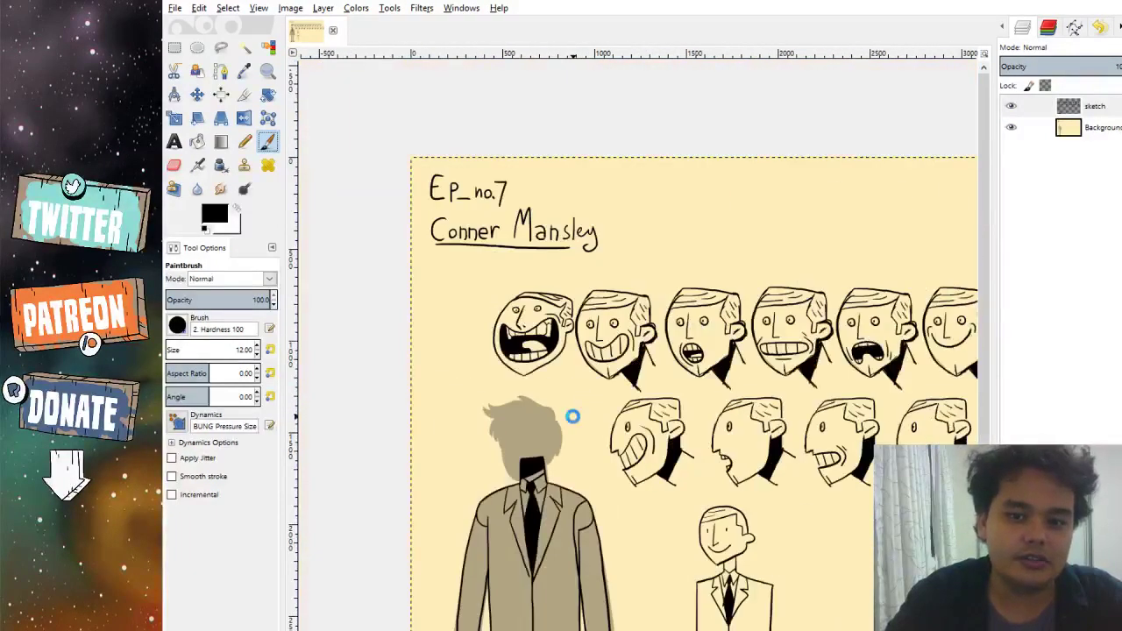
scroll(561, 442, up, 1)
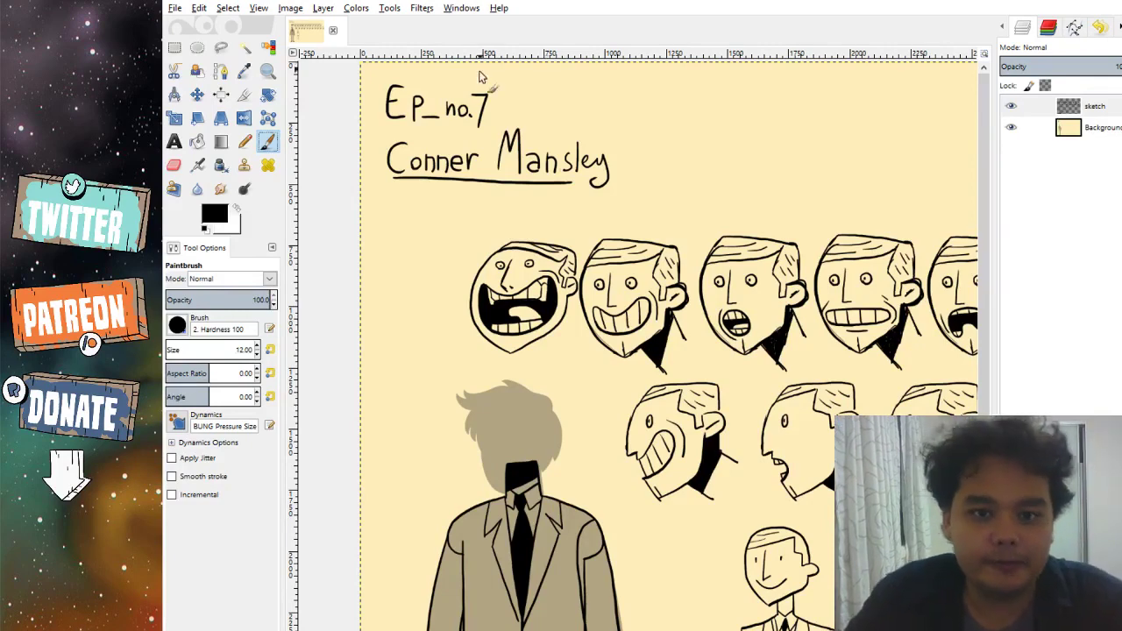
Close the character sheet image and switch to the Move tool.
click(333, 31)
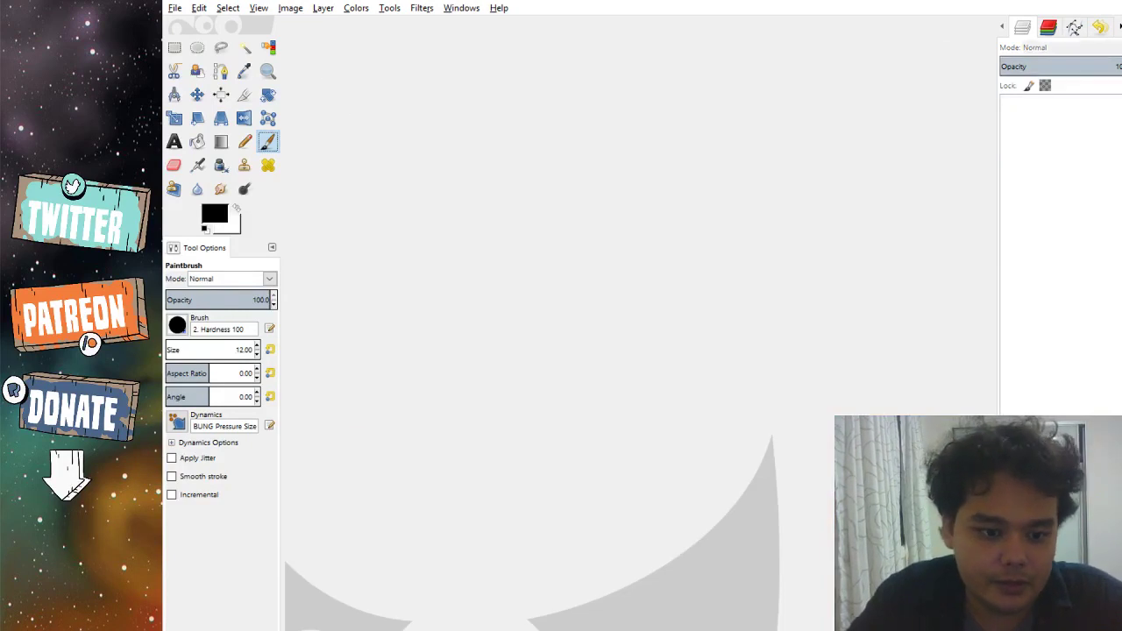
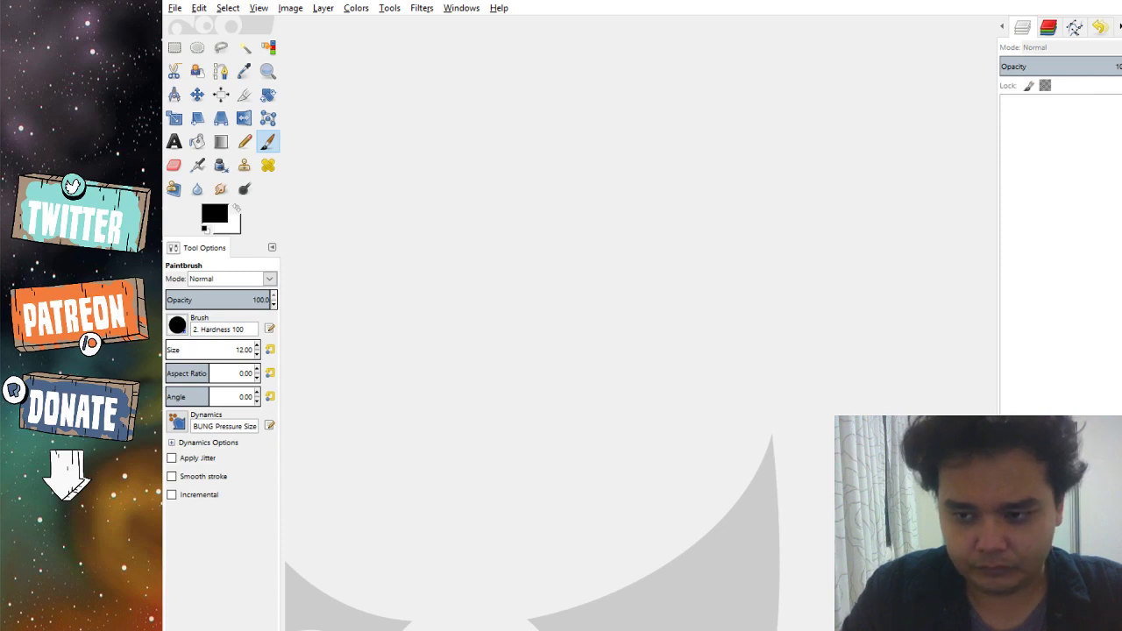
click(197, 94)
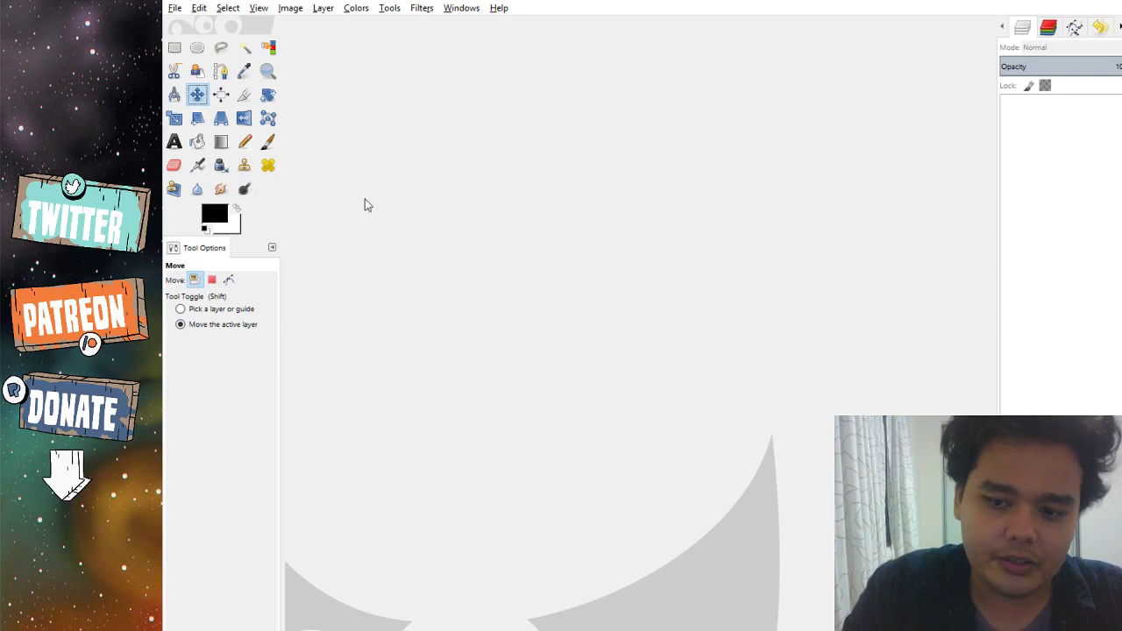
Look at the finished blitzwing.png and Barricade robot artworks, closing each image after viewing it.
key(plus)
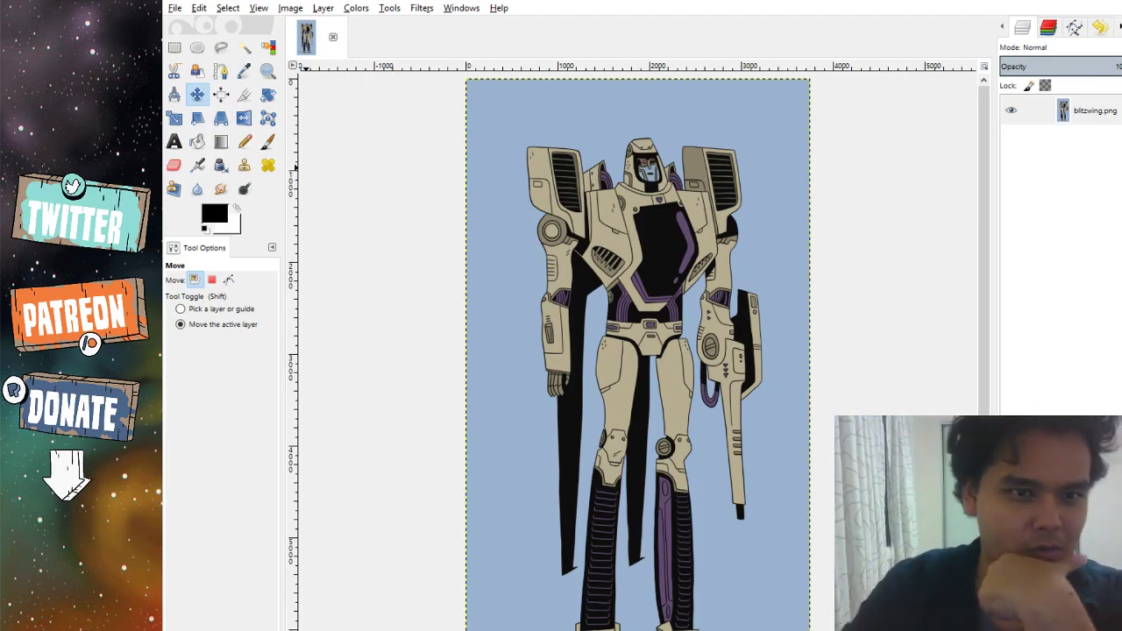
click(332, 36)
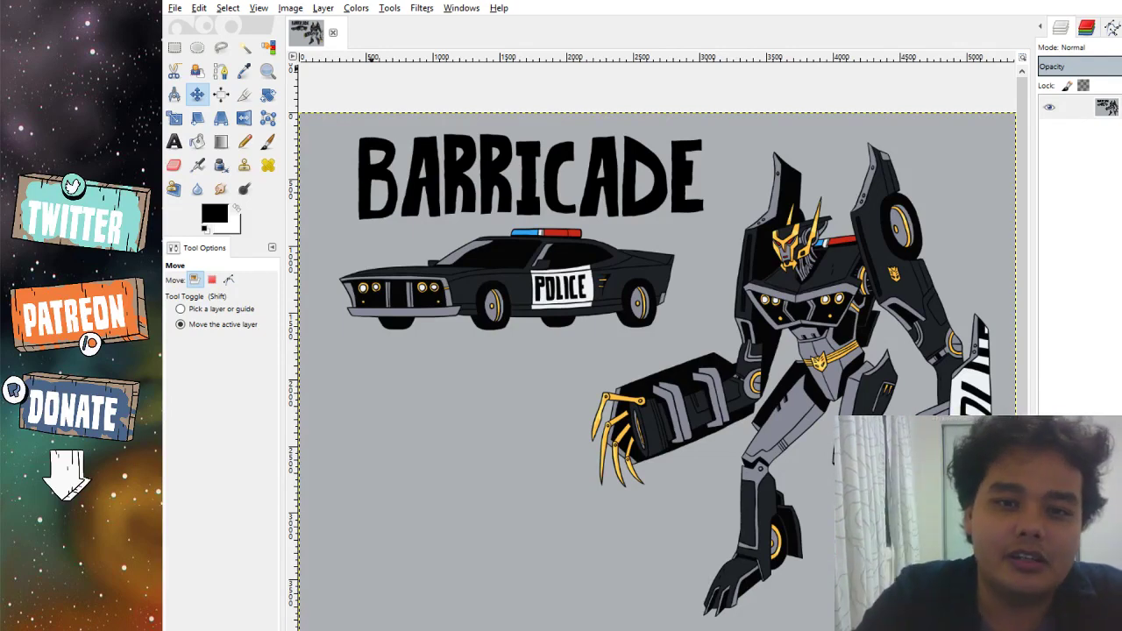
click(332, 32)
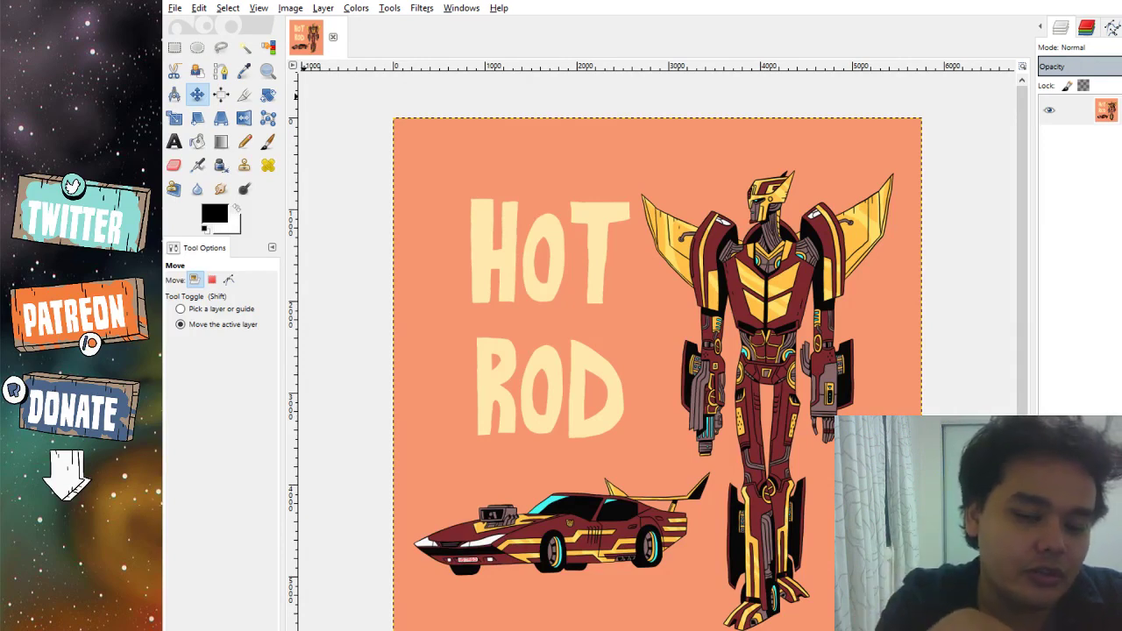
View the finished Hot Rod and Lockdown robot artworks, closing each image after looking at it.
click(332, 36)
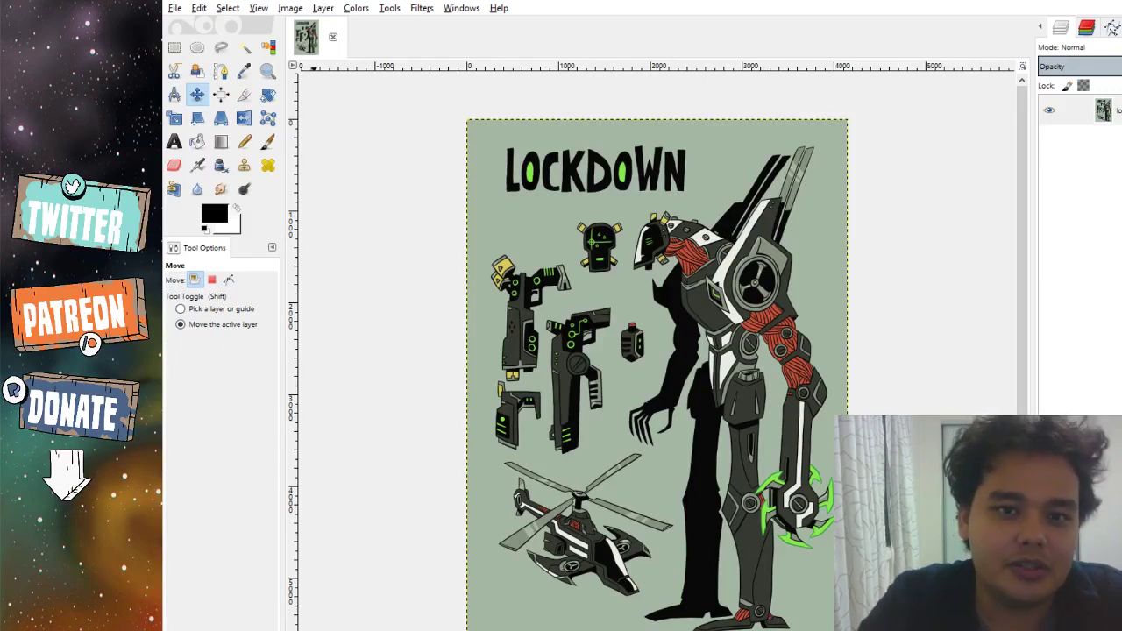
click(333, 38)
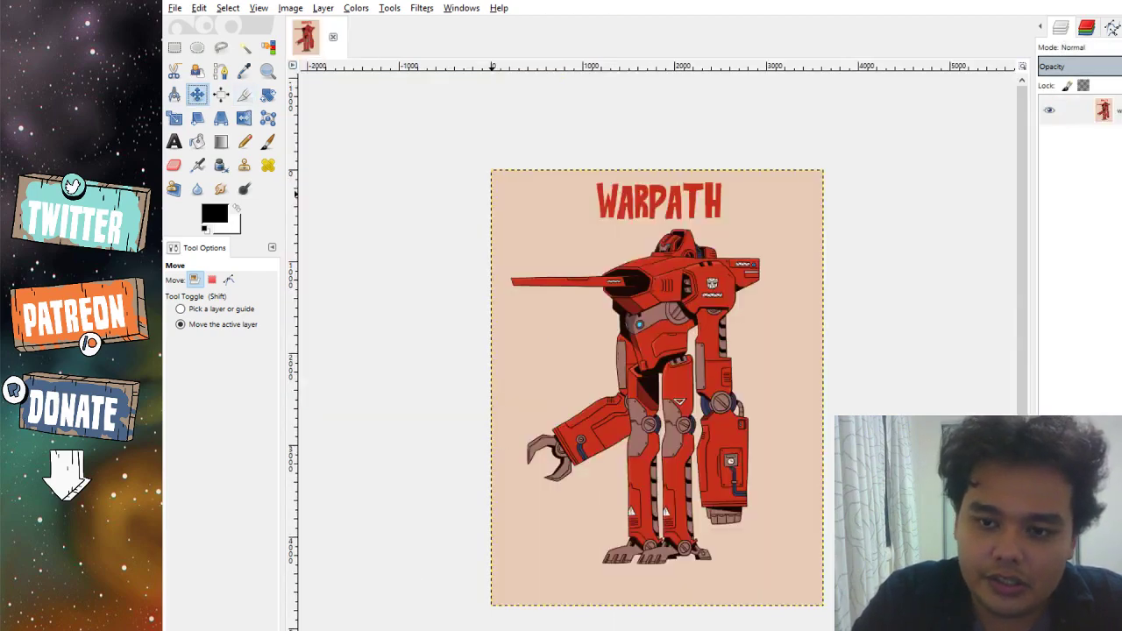
Examine the Warpath artwork's chest, torso and leg details, review the whole figure, and close the image.
scroll(787, 341, up, 1)
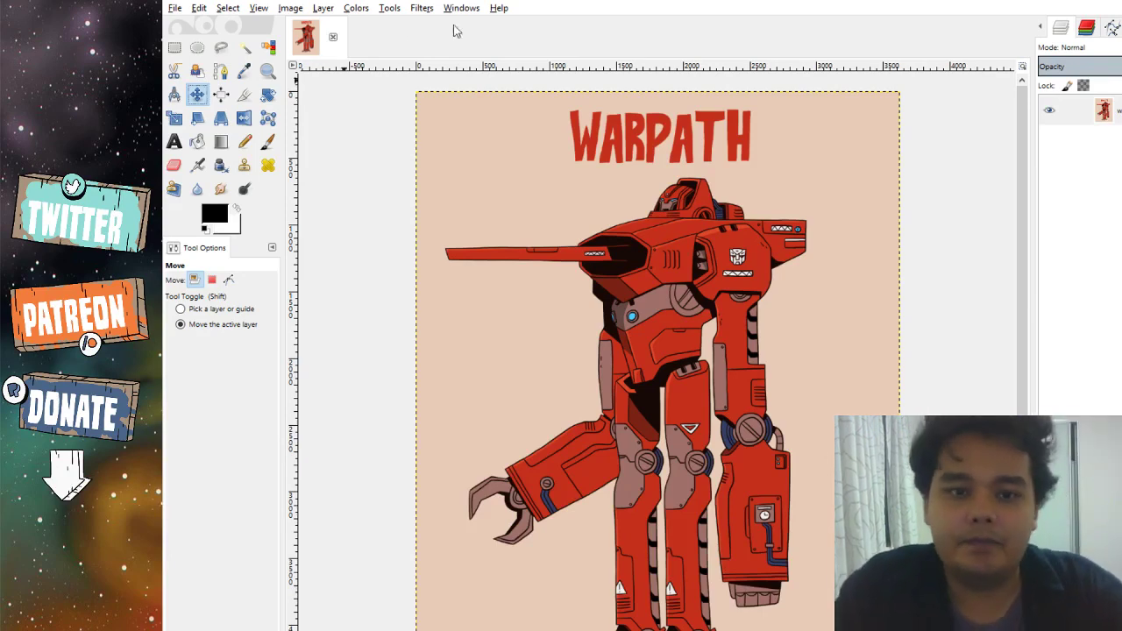
ctrl+scroll(734, 211, up, 4)
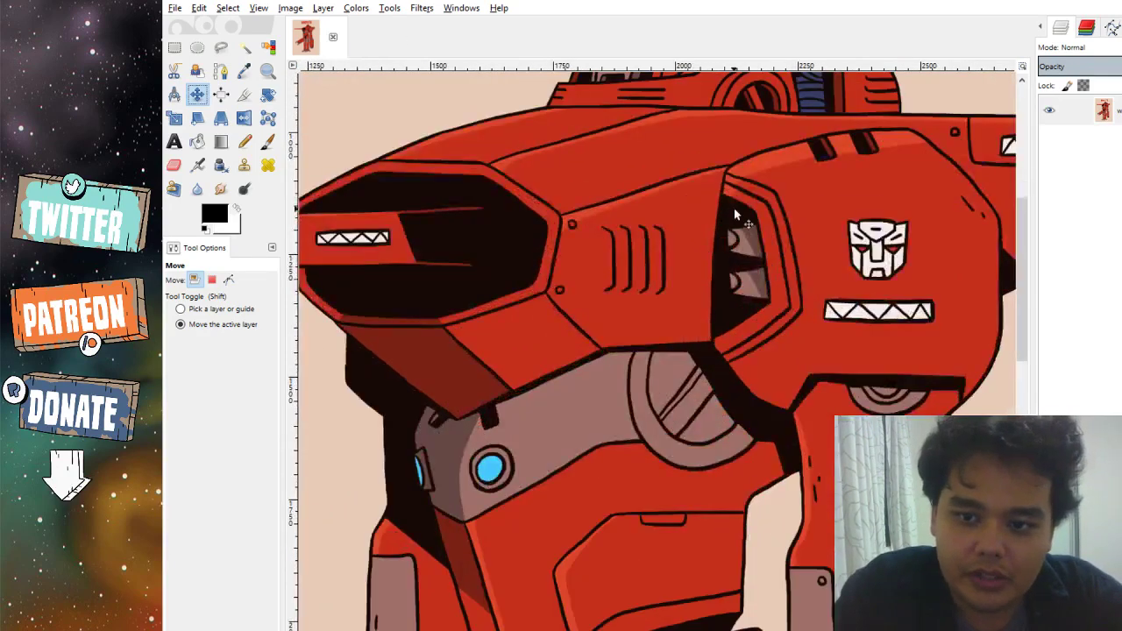
ctrl+scroll(543, 269, down, 2)
ctrl+scroll(501, 263, up, 2)
ctrl+scroll(656, 186, down, 4)
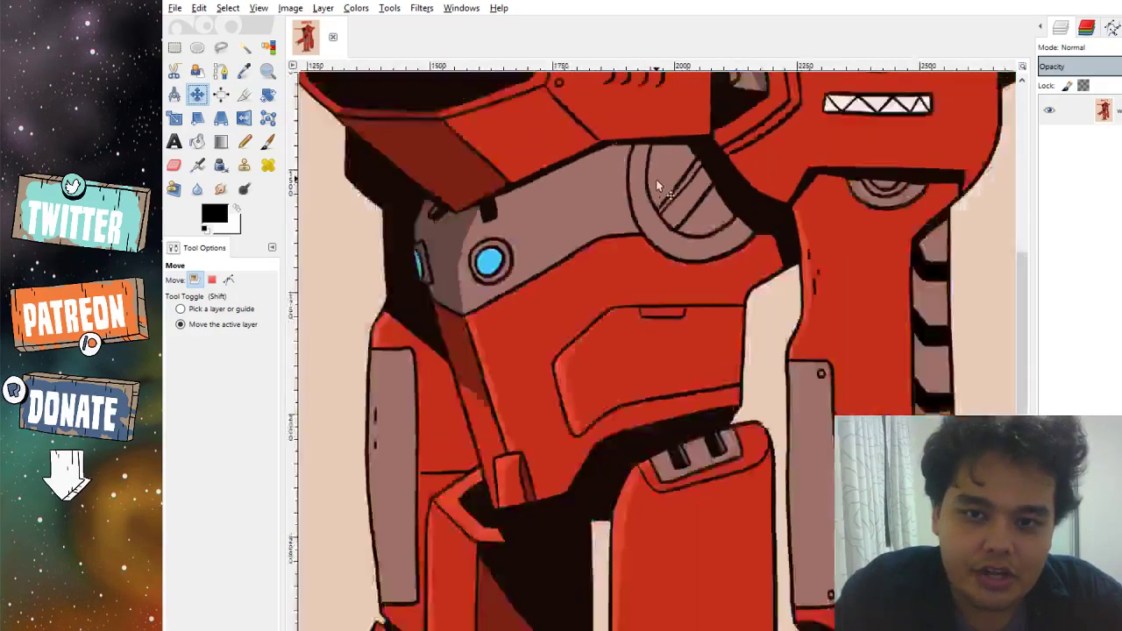
scroll(646, 171, up, 3)
scroll(650, 161, down, 5)
ctrl+scroll(649, 165, down, 2)
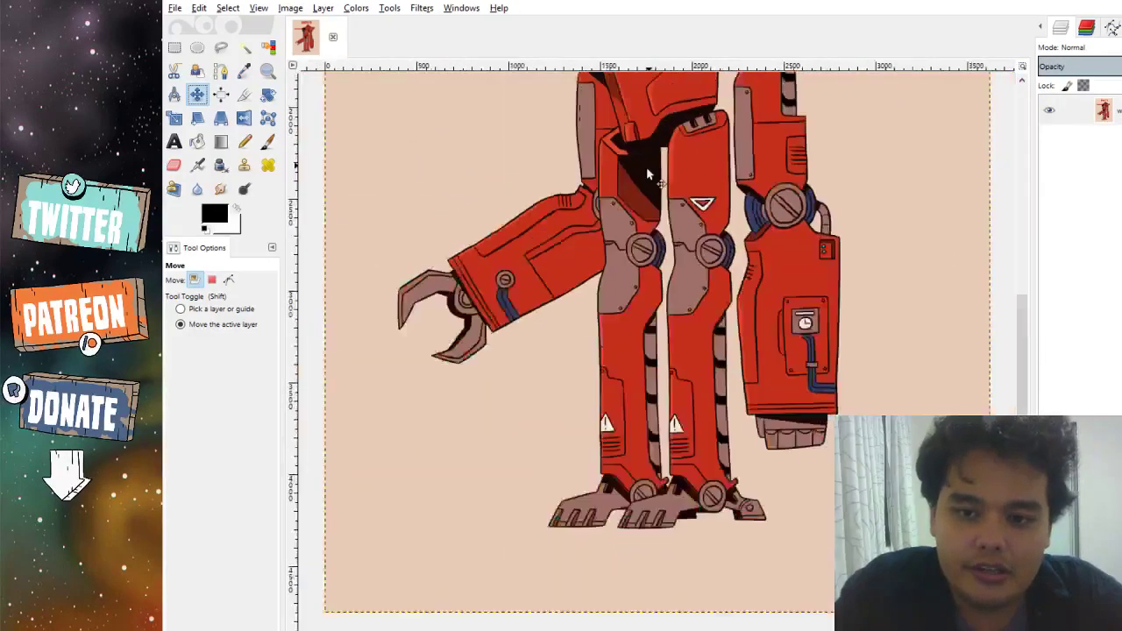
scroll(702, 185, up, 3)
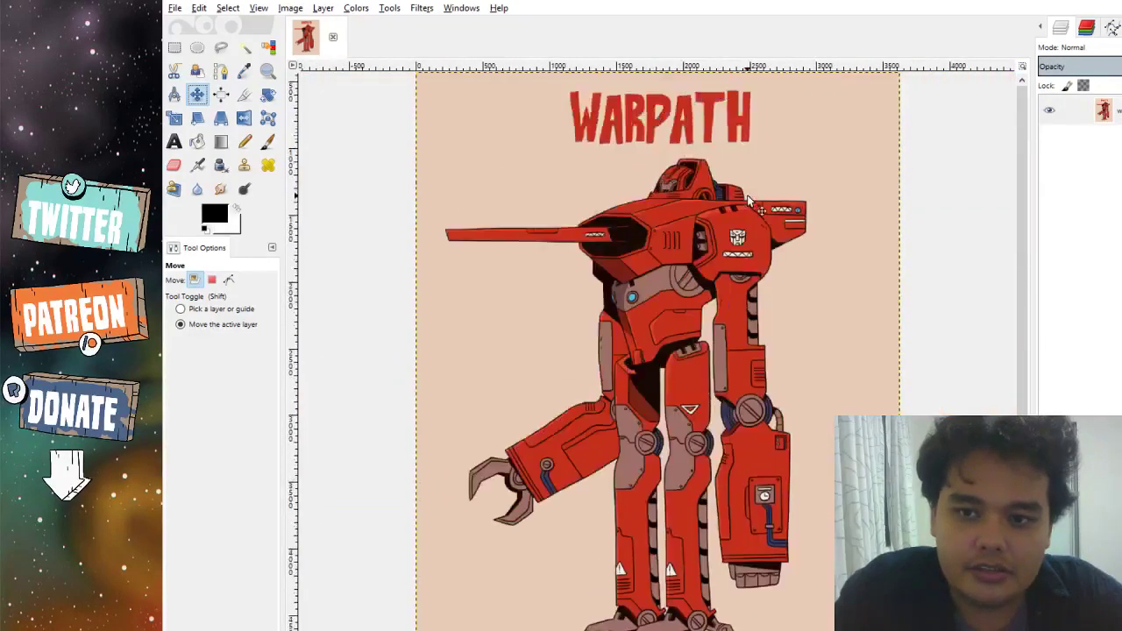
click(333, 37)
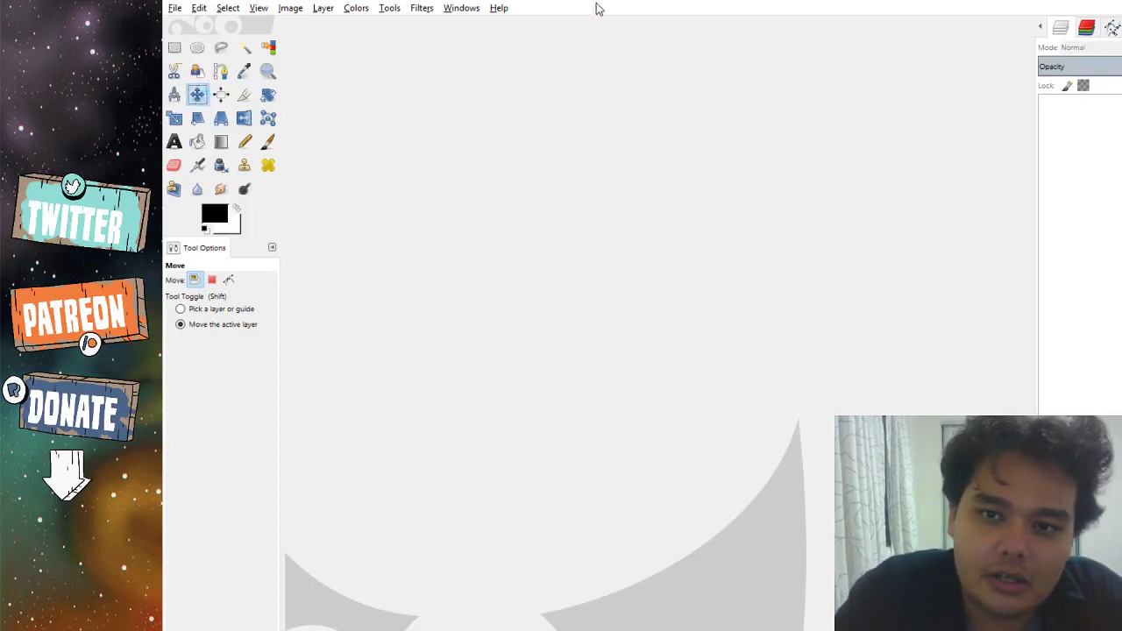
Look at the red-and-white jet robot artwork with the blue sky background, and close the image.
key(ctrl+1)
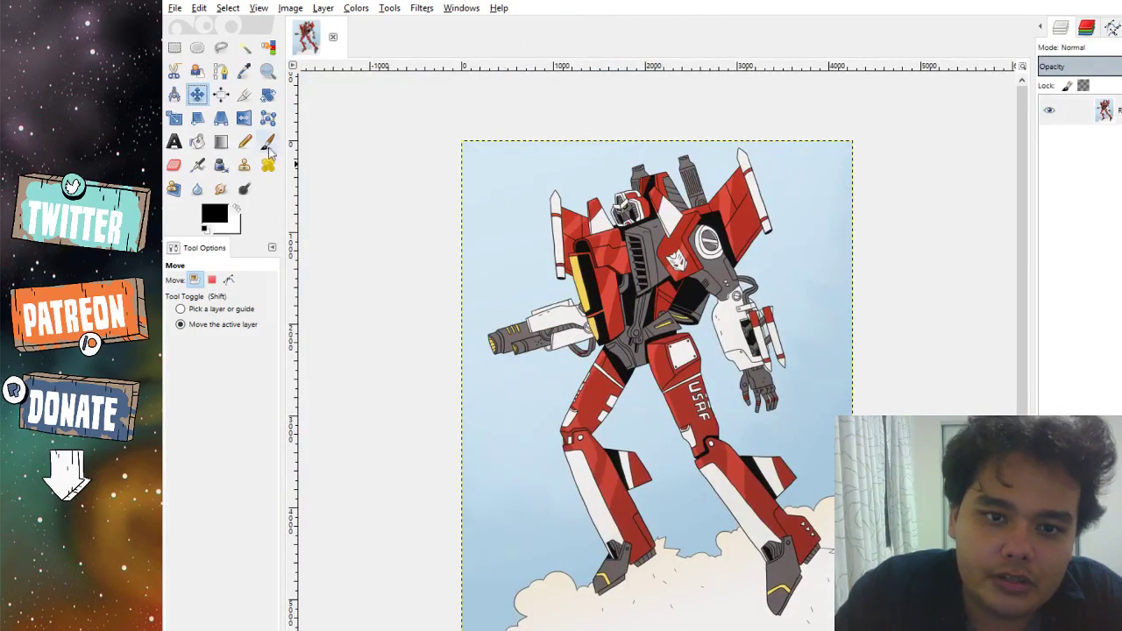
click(268, 145)
click(198, 94)
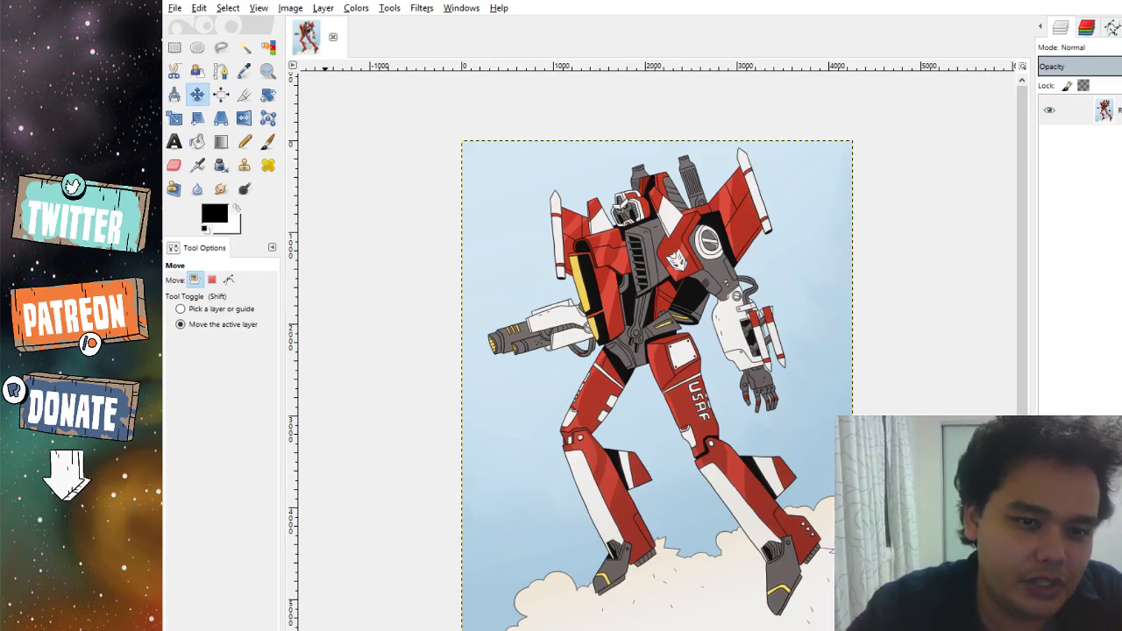
click(333, 36)
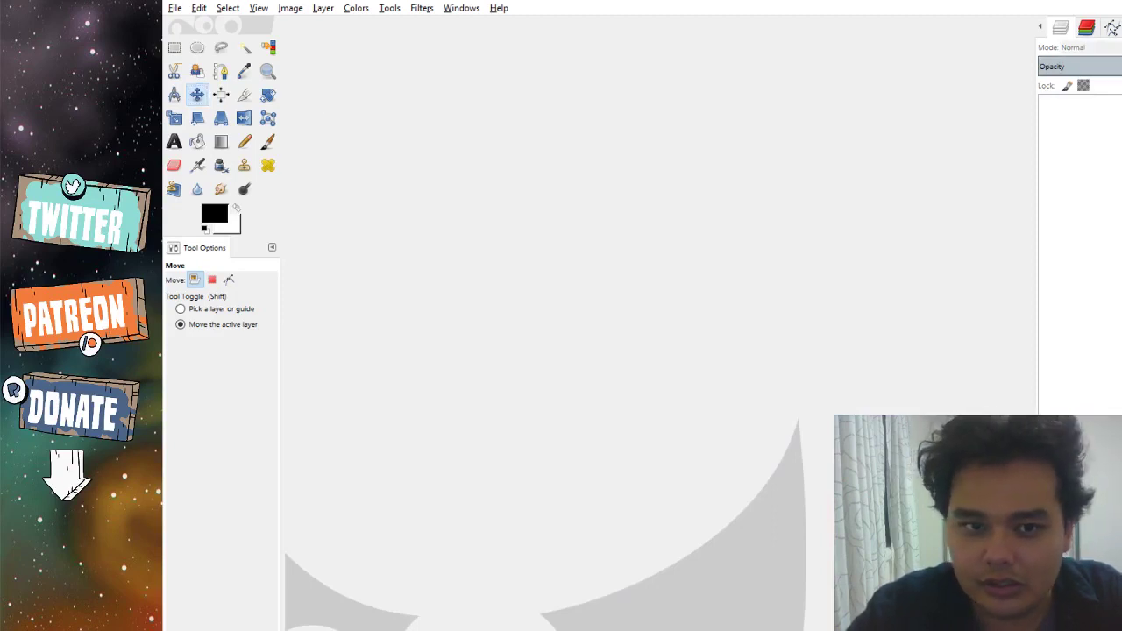
Open the L4D2 artwork and look over the full lineup of black character silhouettes.
double_click(624, 175)
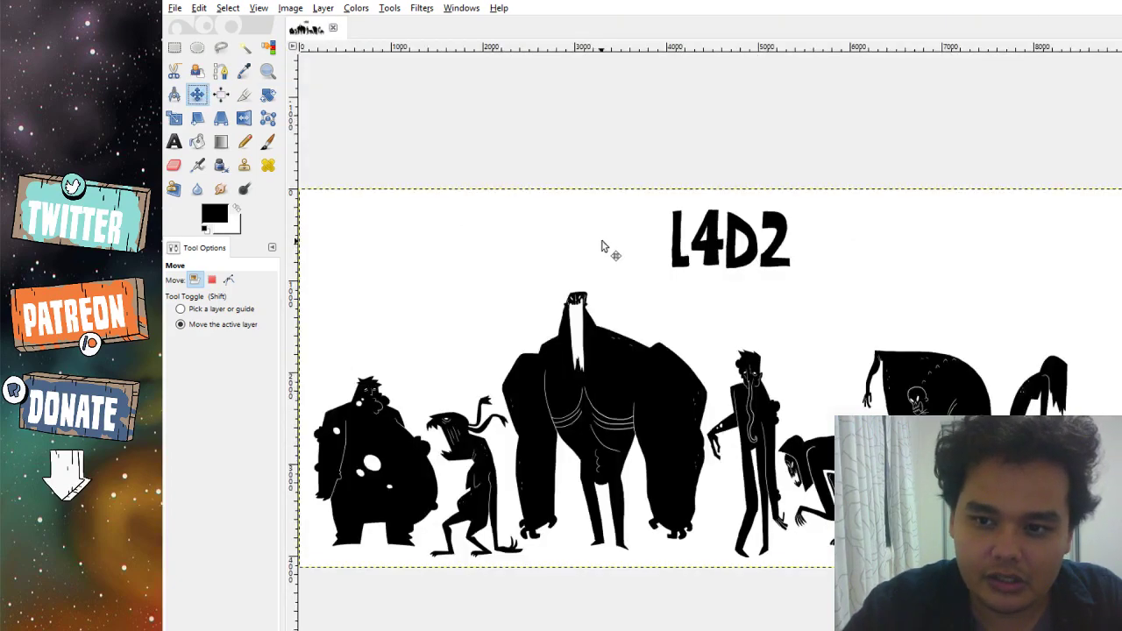
scroll(601, 246, down, 1)
scroll(602, 246, up, 1)
scroll(631, 268, down, 1)
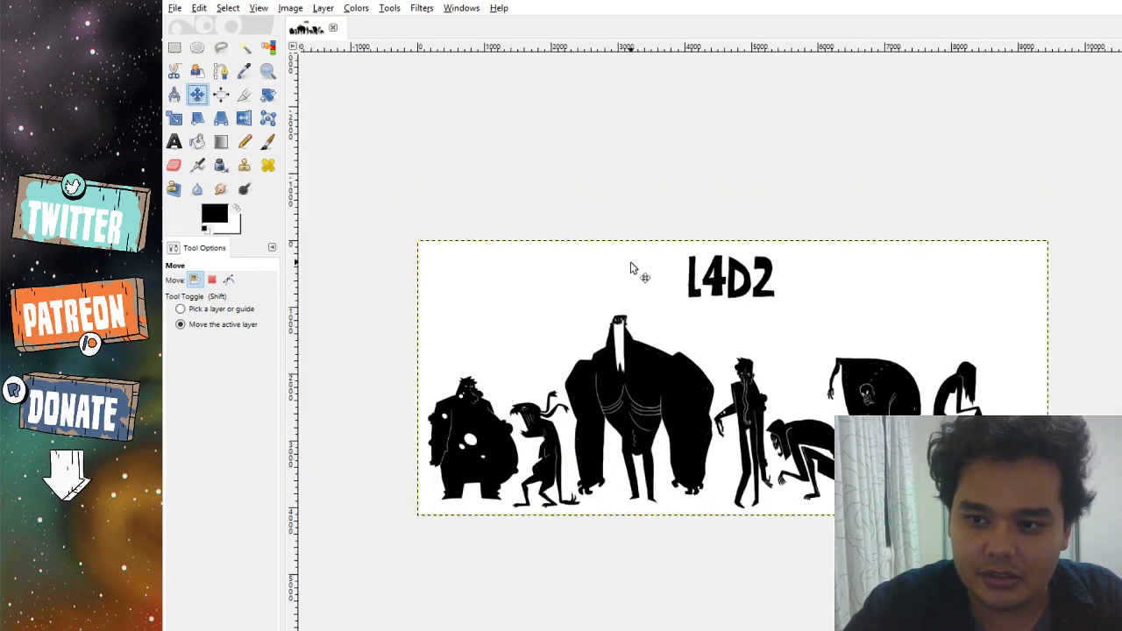